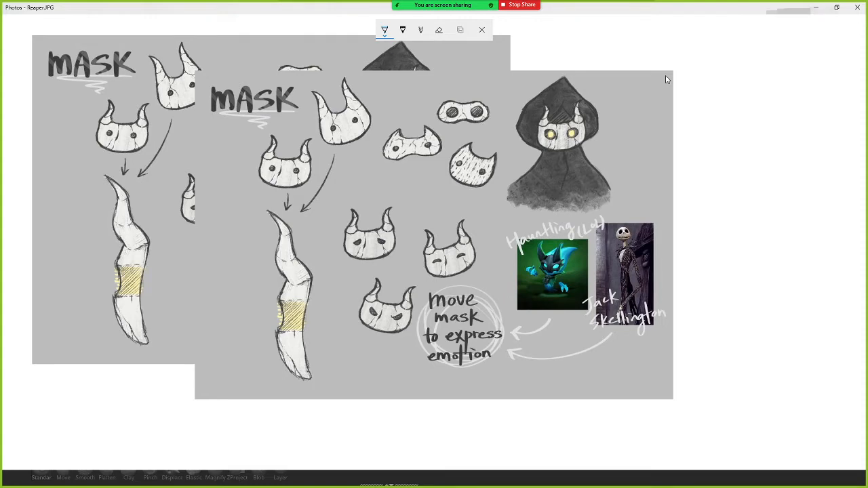
Set the image annotation tool to a red pencil for marking up the mask reference sheet
click(836, 7)
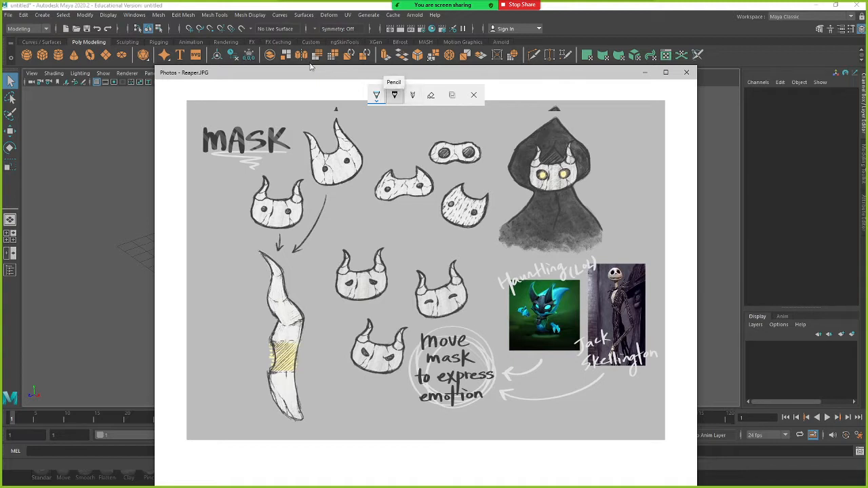
click(394, 95)
click(394, 95)
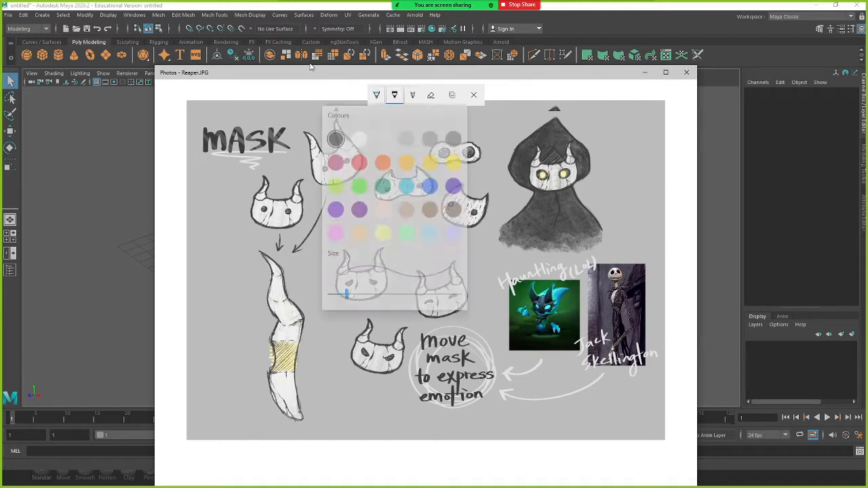
click(359, 159)
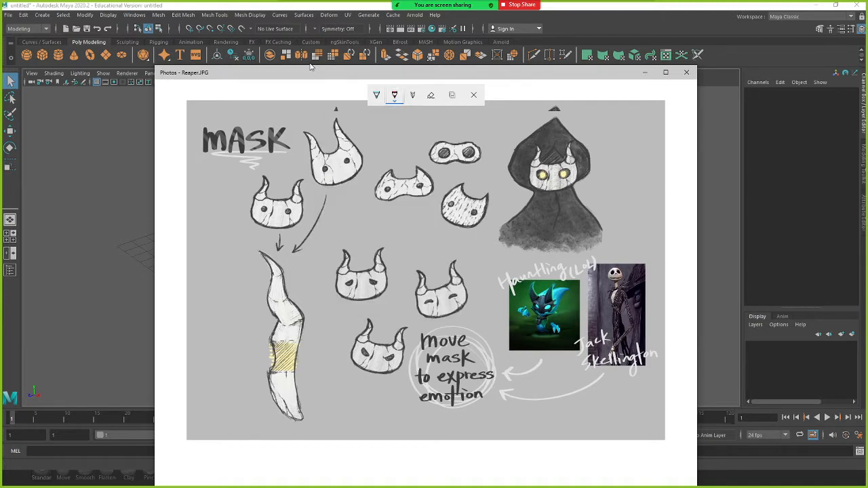
click(666, 72)
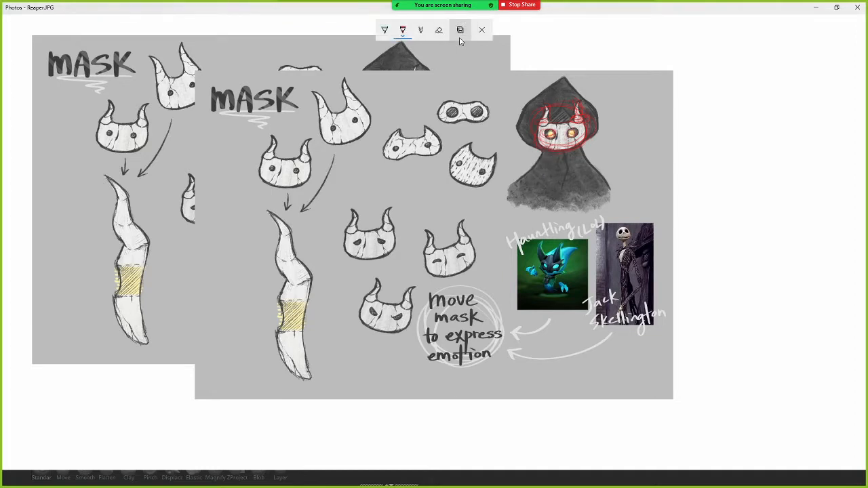
Discard the red mark-up on the hooded figure's mask without saving it
click(482, 30)
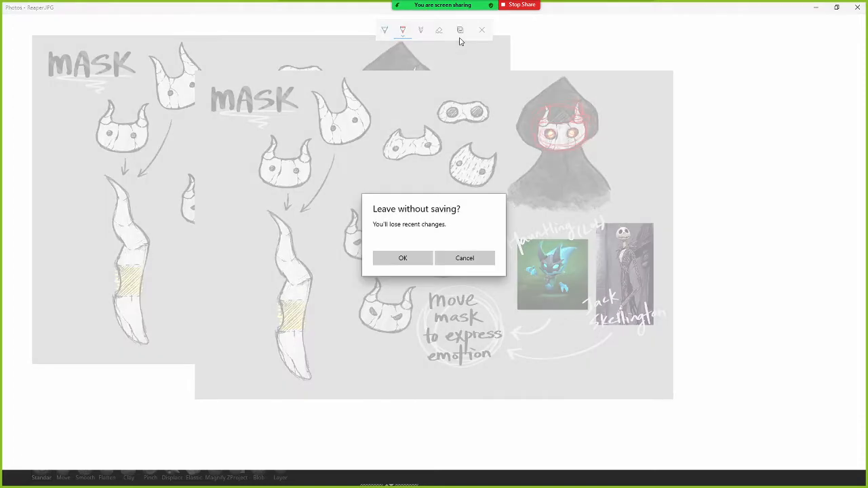
key(Escape)
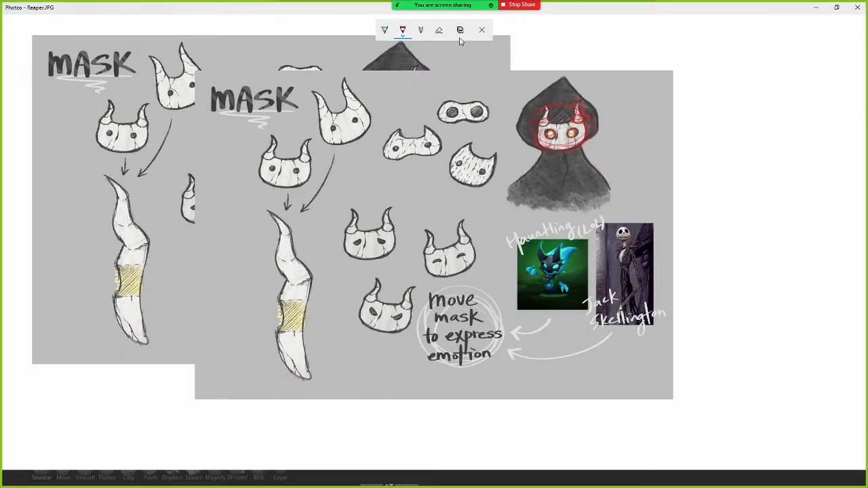
click(482, 30)
key(Return)
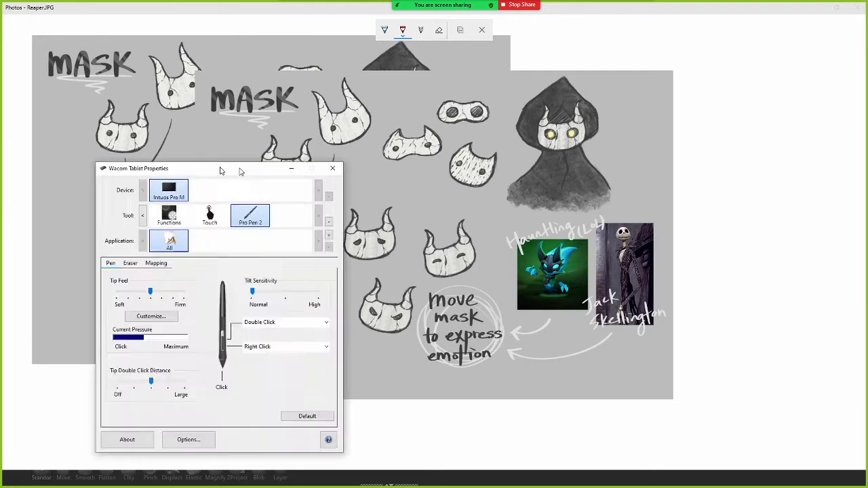
Assign Middle Click to the lower side button of Pro Pen 2 in the Wacom tablet properties
drag(229, 169, 479, 140)
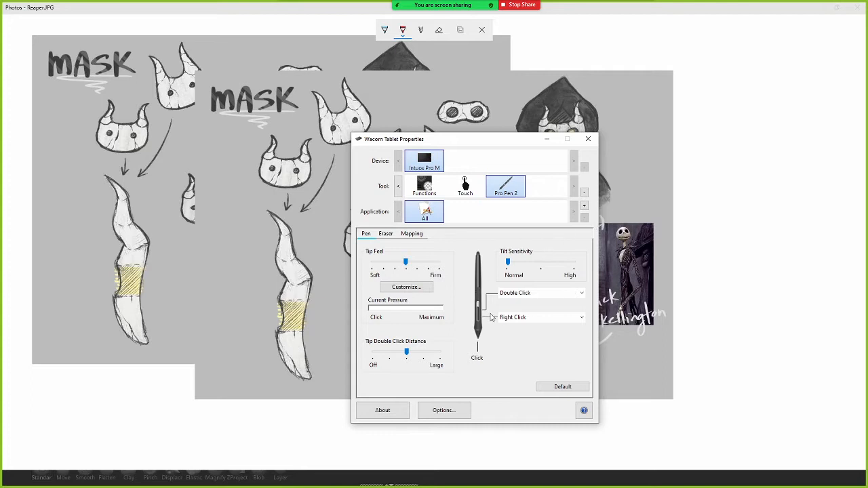
click(519, 321)
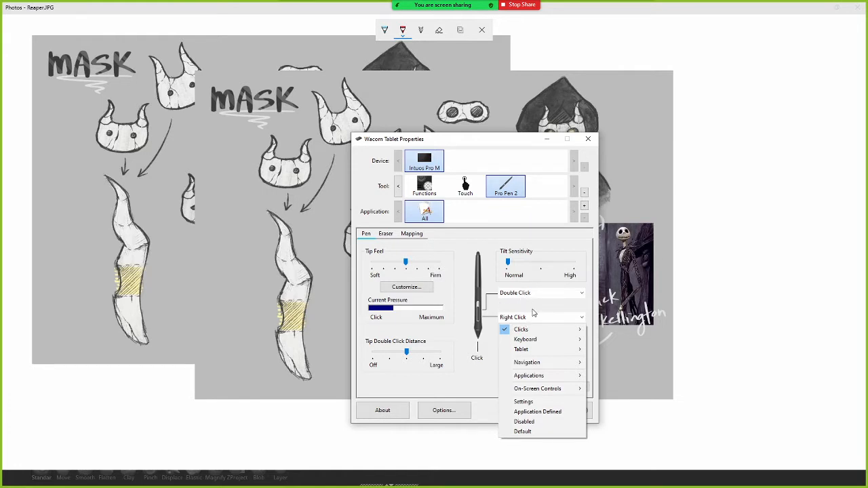
mouse_move(544, 334)
click(614, 349)
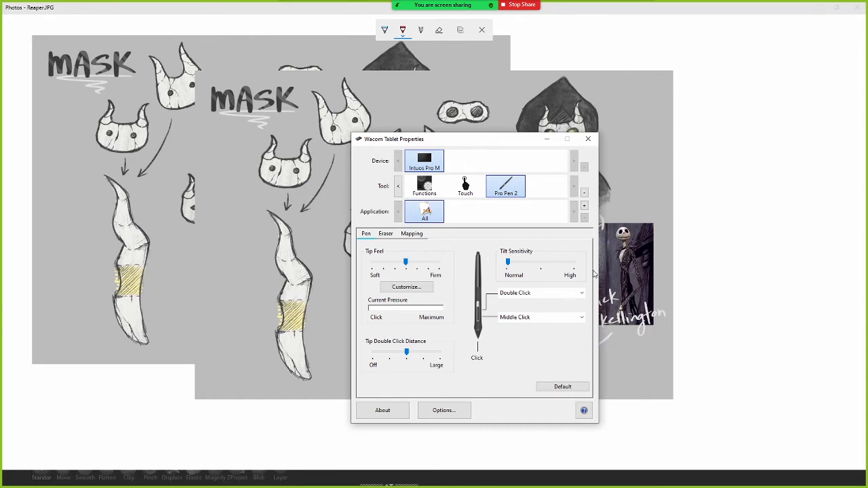
Assign Right Click to the pen's upper side button and close the Wacom tablet properties
click(536, 294)
mouse_move(563, 310)
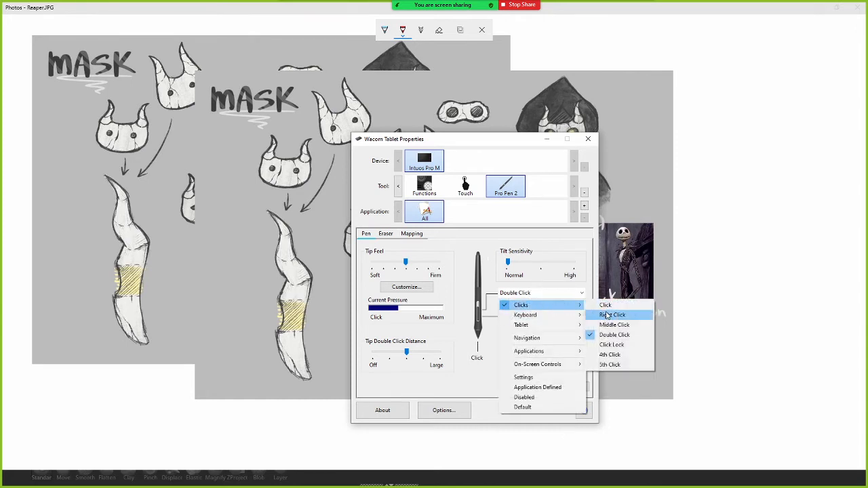
click(615, 316)
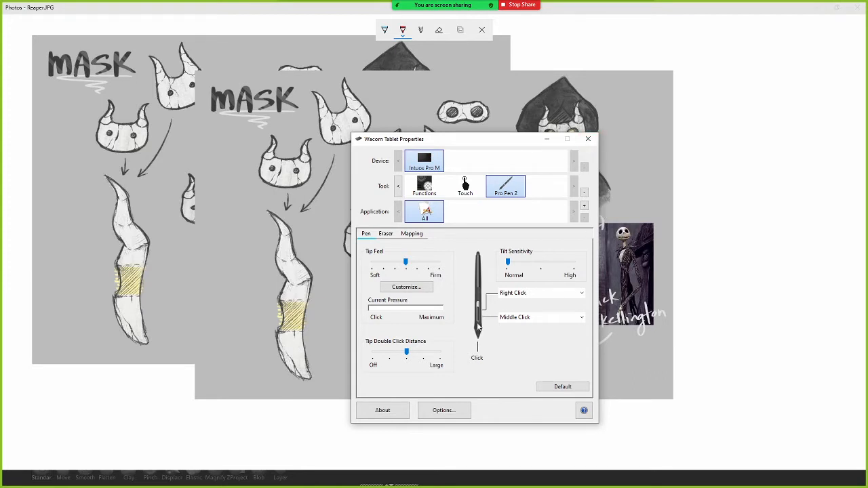
click(586, 143)
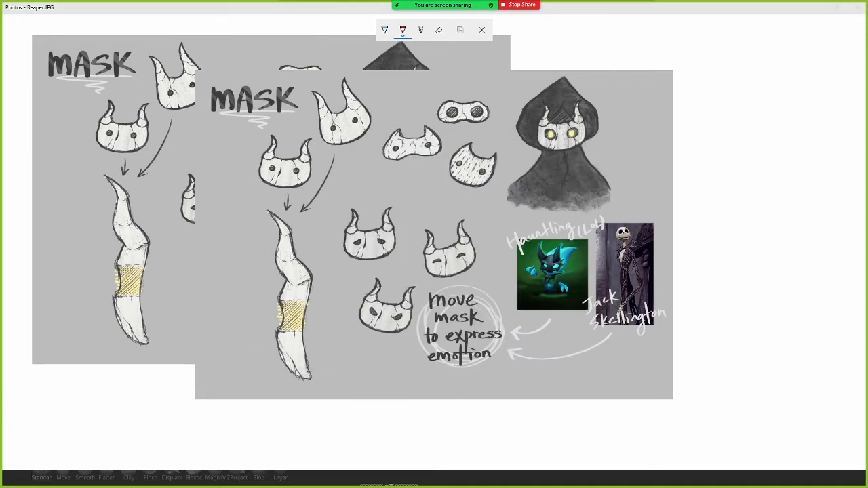
Switch to Maya and create a polygon plane at the centre of the grid
key(alt+Tab)
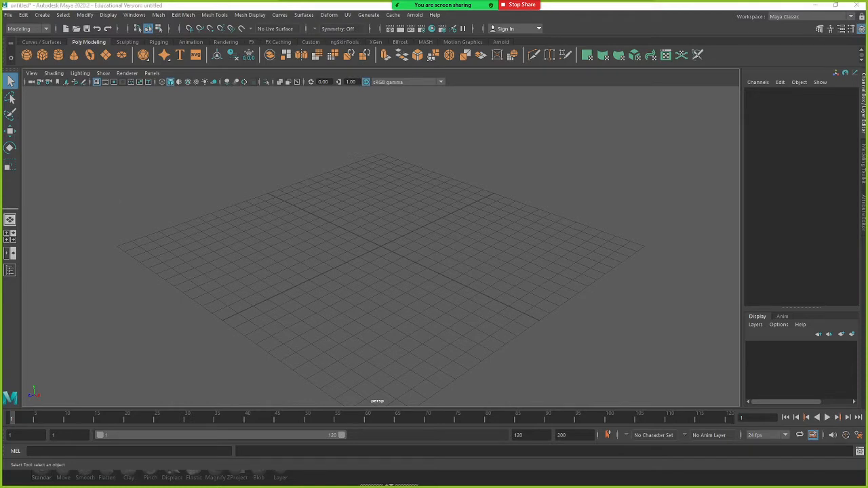
alt+middle_drag(454, 272, 433, 249)
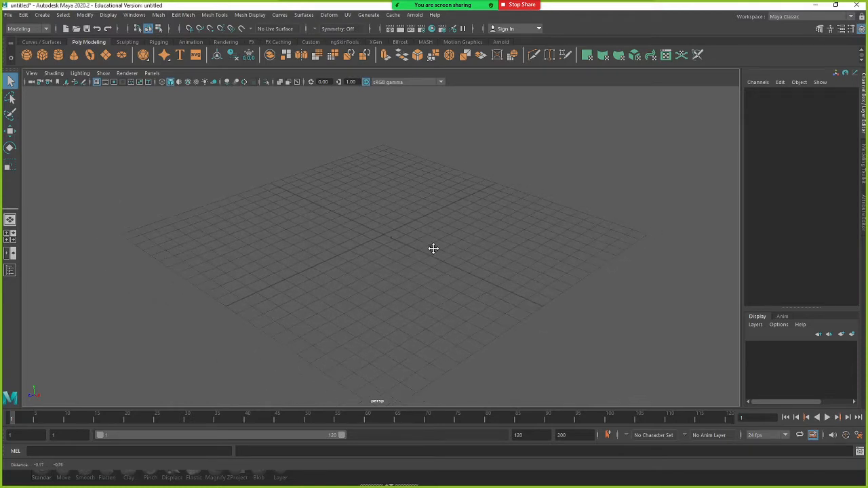
alt+drag(433, 248, 382, 242)
alt+drag(360, 230, 367, 214)
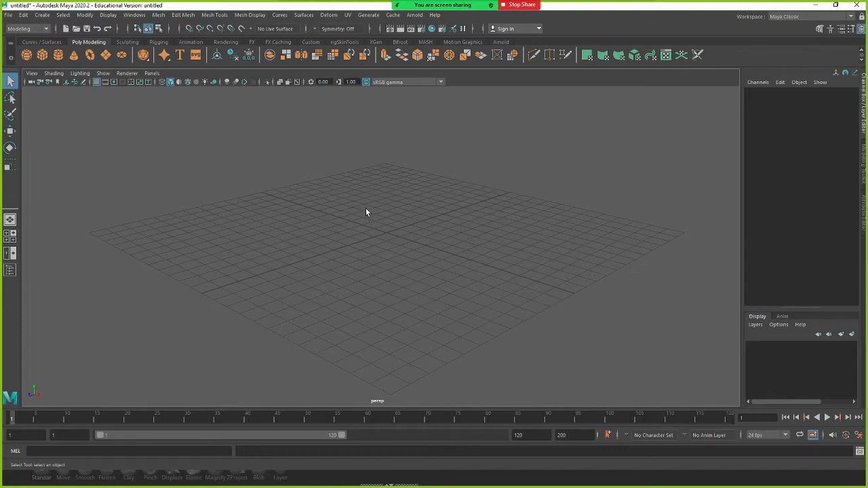
shift+right_drag(366, 204, 324, 205)
alt+middle_drag(387, 237, 340, 242)
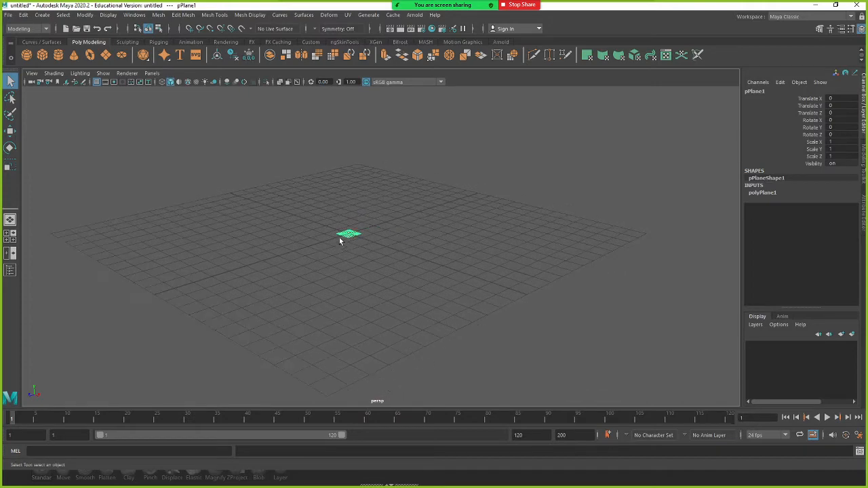
Switch to Photos to check the mask reference sheet and return to Maya
key(alt)
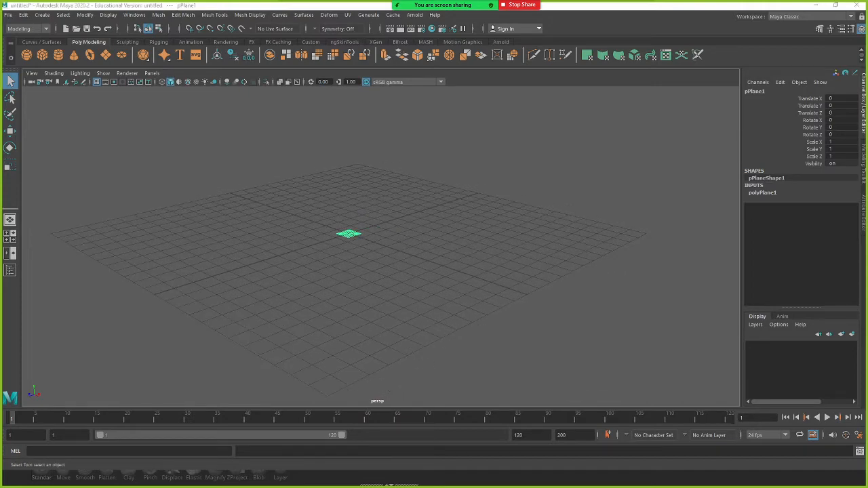
key(alt+Tab)
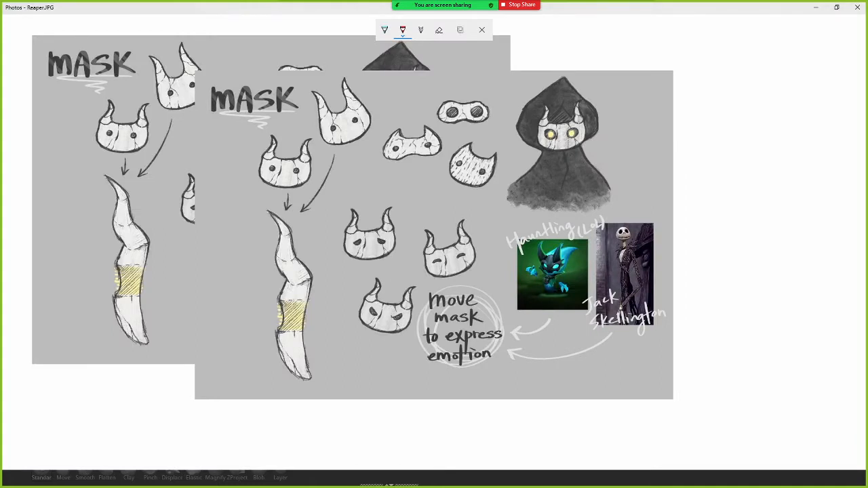
key(alt)
key(alt+Tab)
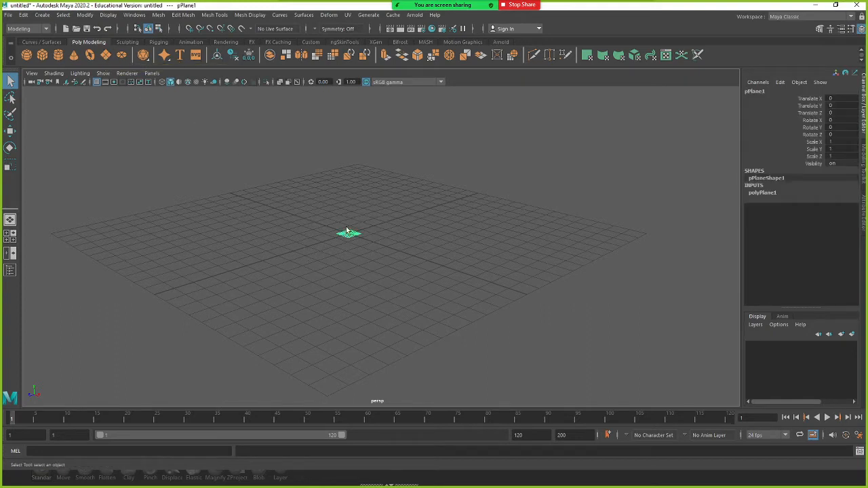
Delete the polygon plane, then create another polygon plane and delete it as well
key(Delete)
click(106, 55)
key(Delete)
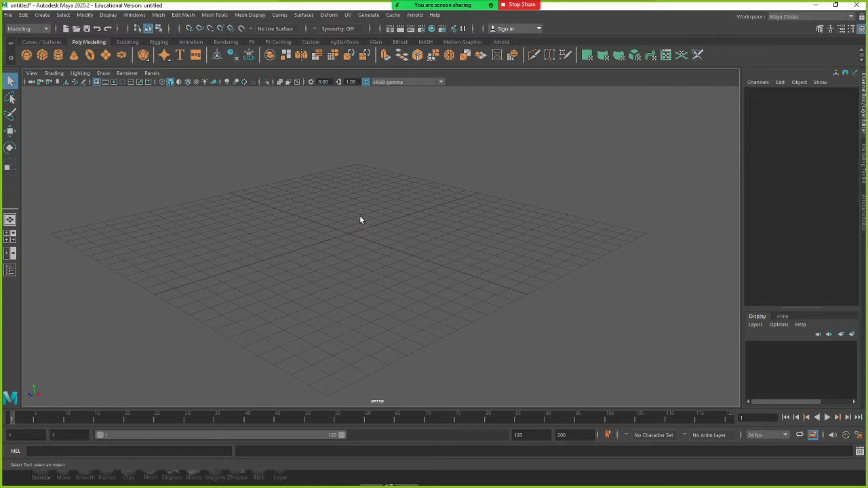
Create a polygon plane at the grid's centre in full-screen view and restore the standard view
key(ctrl+space)
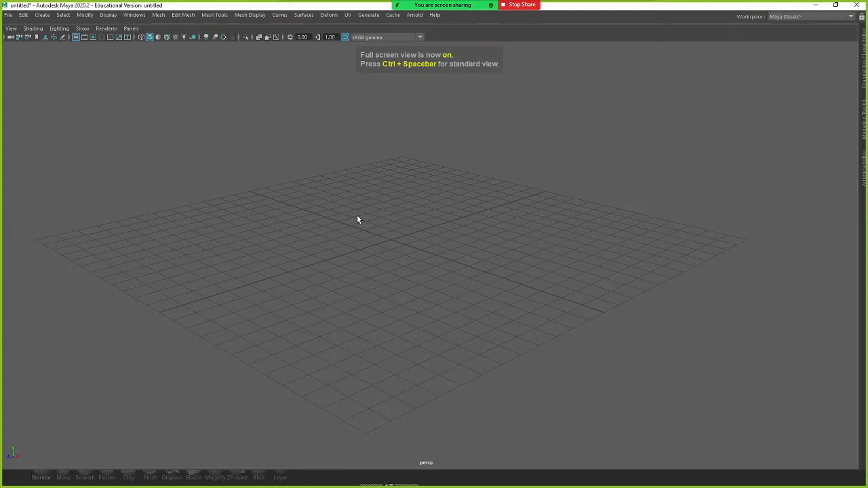
key(ctrl+space)
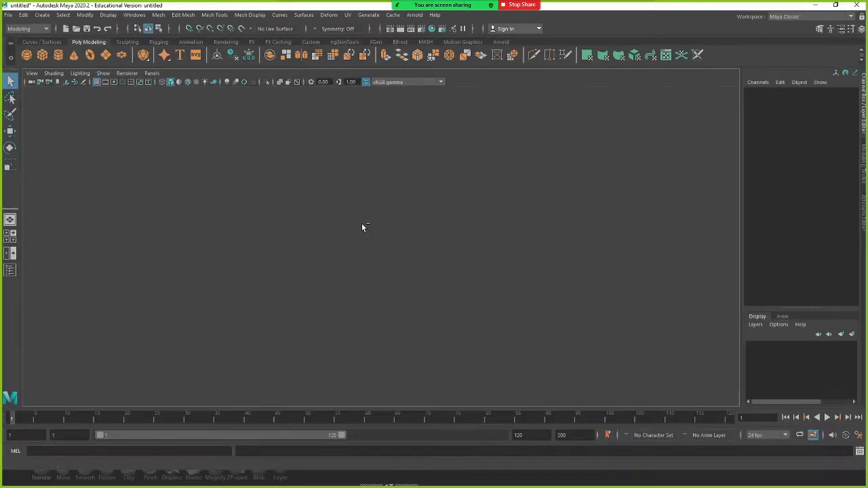
key(ctrl+space)
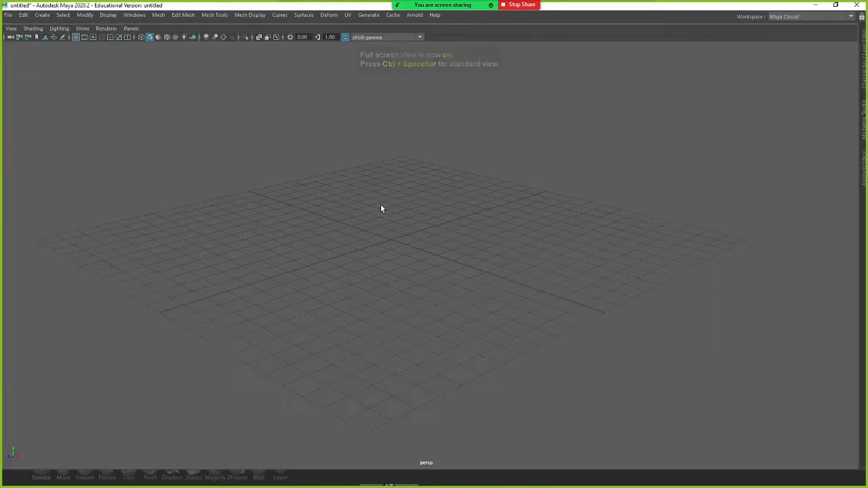
shift+right_click(387, 199)
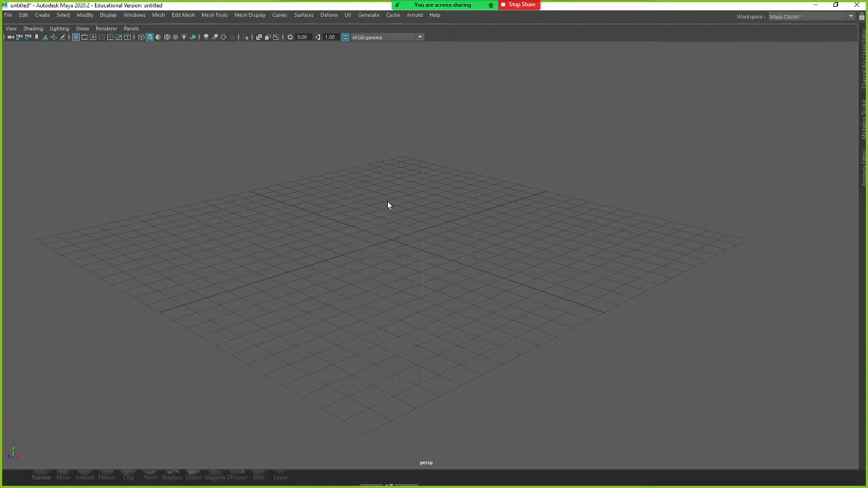
shift+right_drag(380, 202, 324, 197)
key(ctrl+space)
Set the plane's Subdivisions Width and Subdivisions Height to 1
click(763, 193)
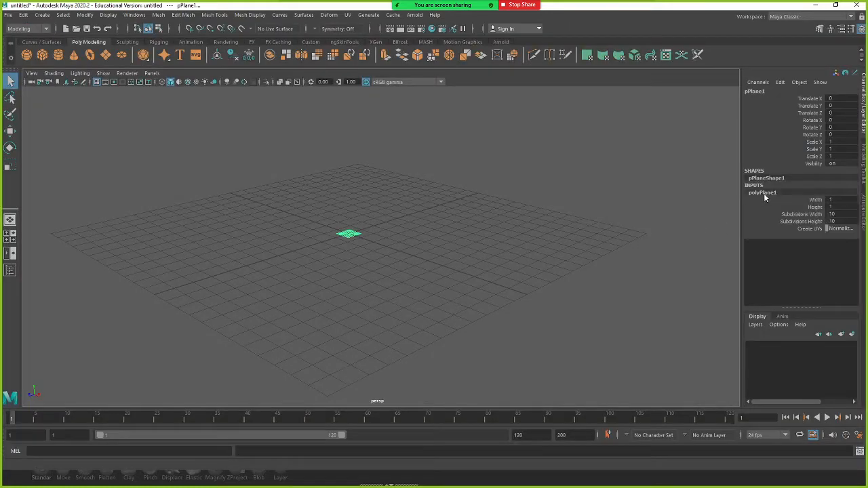
drag(832, 215, 838, 220)
text(1)
key(Return)
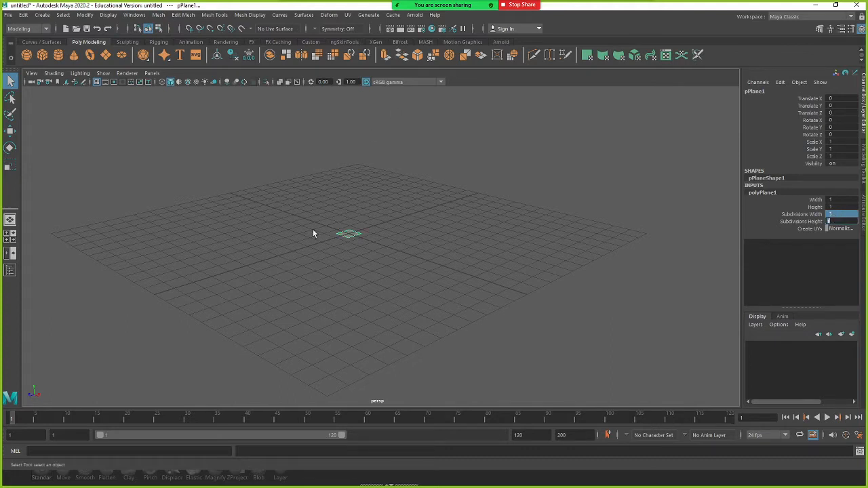
Scale the plane uniformly to about 20.35 so it covers most of the grid
alt+drag(313, 229, 584, 258)
key(r)
alt+drag(401, 203, 358, 188)
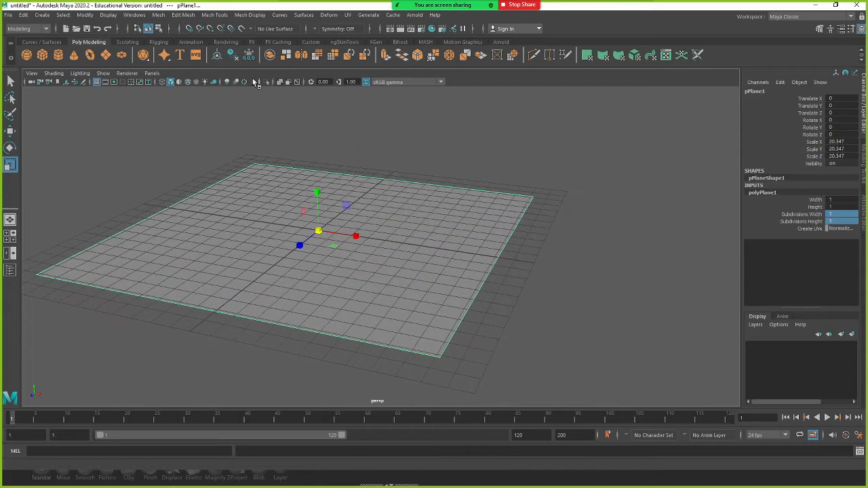
Assign a new Surface Shader to the plane and connect a File texture to its Out Color
click(226, 42)
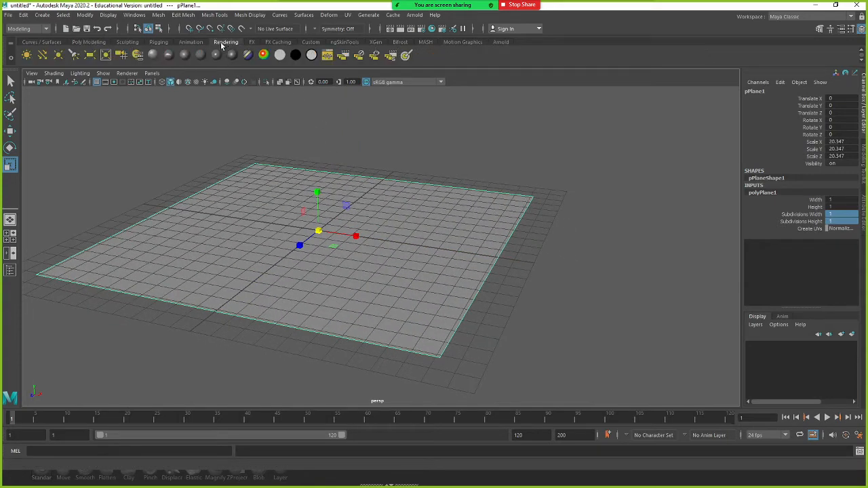
click(296, 57)
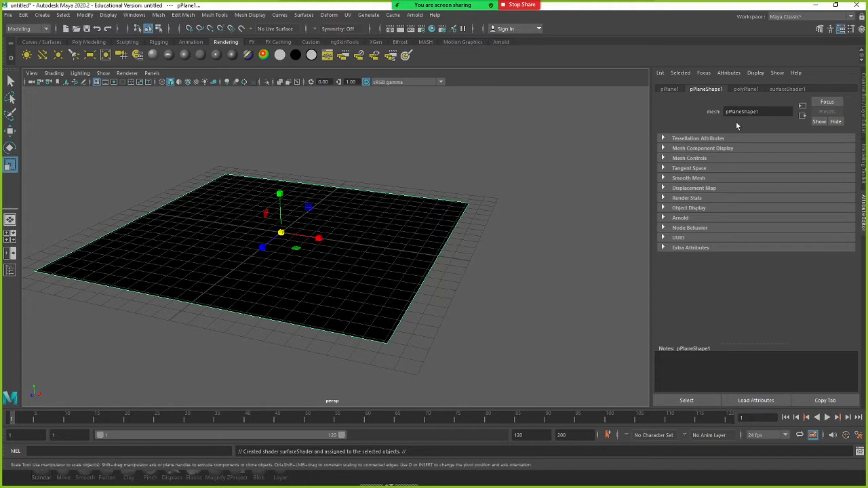
click(786, 90)
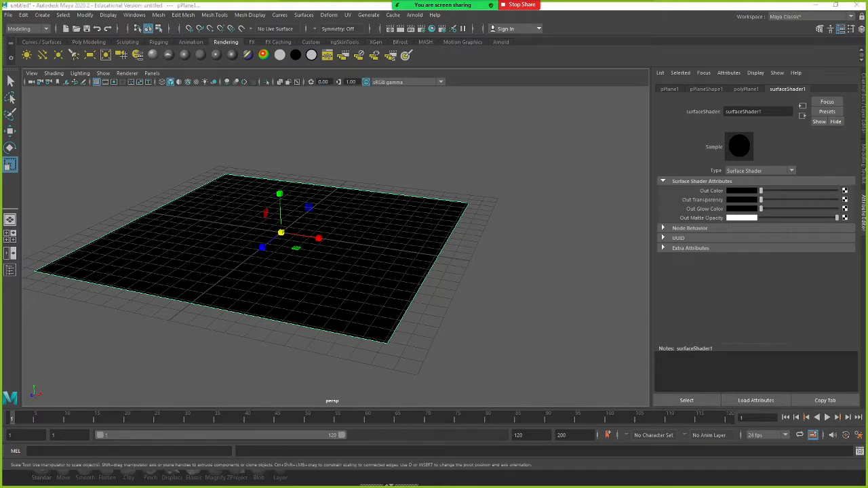
click(845, 191)
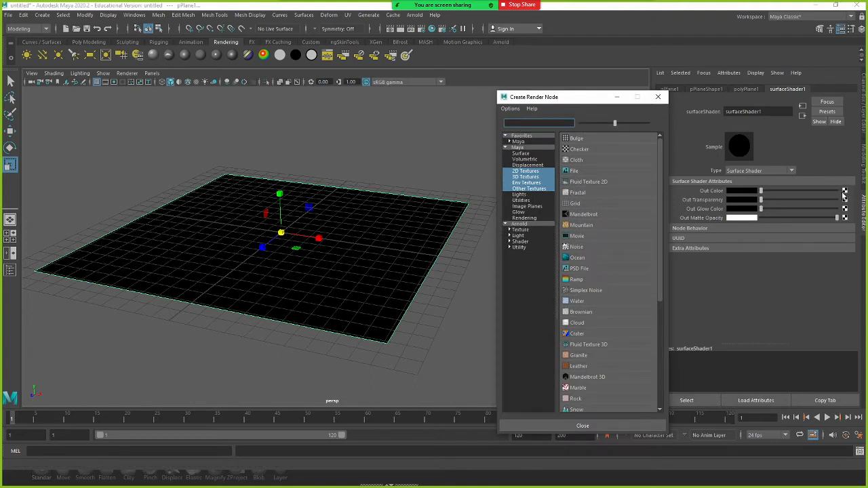
click(577, 175)
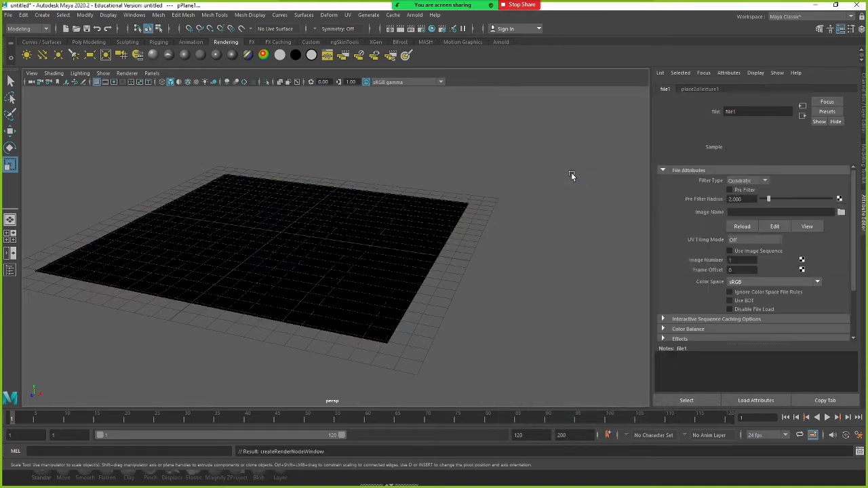
Load Reaper.JPG from the Pictures folder into the file texture and show textures on the plane in the viewport
click(841, 212)
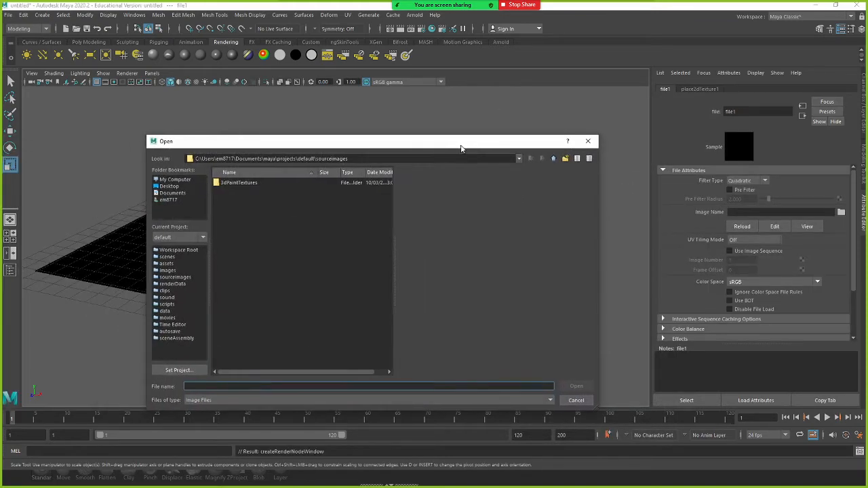
click(173, 194)
click(542, 158)
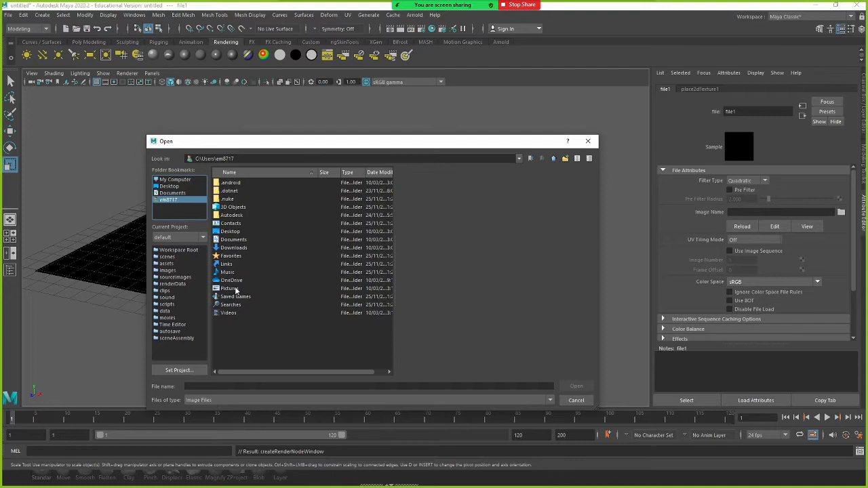
click(237, 289)
double_click(237, 289)
click(243, 199)
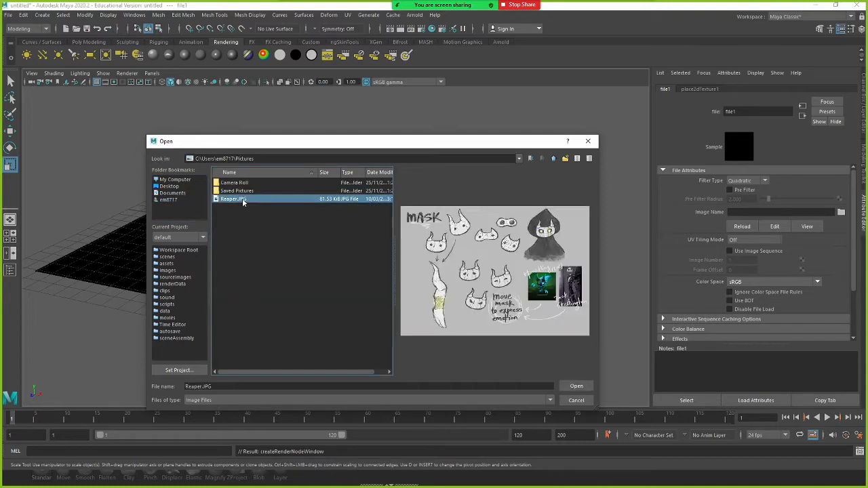
double_click(243, 198)
mouse_move(351, 198)
alt+mouse_down()
mouse_move(364, 197)
mouse_move(343, 217)
mouse_move(276, 218)
mouse_move(305, 219)
mouse_move(321, 260)
mouse_move(277, 257)
mouse_move(285, 251)
mouse_move(247, 230)
mouse_move(310, 232)
alt+mouse_up()
key(6)
Select the textured plane, try scaling it uniformly, and undo the change
click(308, 221)
key(w)
key(r)
key(w)
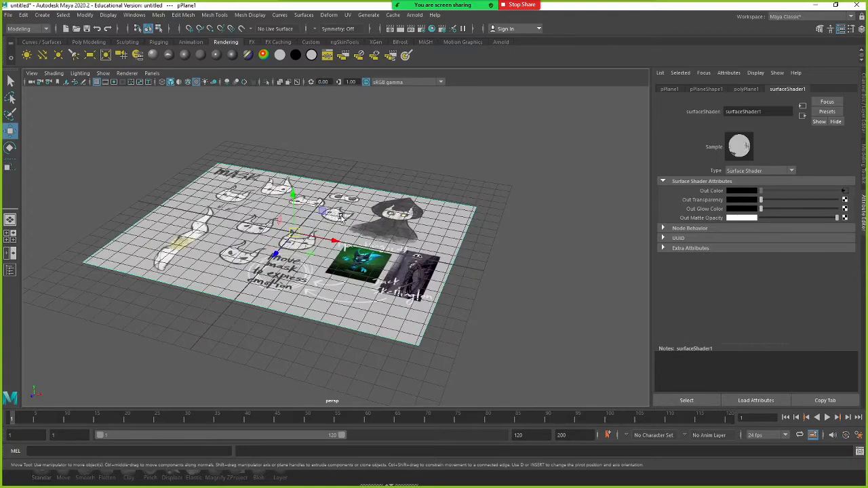
alt+middle_drag(329, 208, 376, 189)
scroll(365, 214, up, 3)
drag(351, 206, 488, 207)
key(ctrl+z)
key(r)
key(ctrl+z)
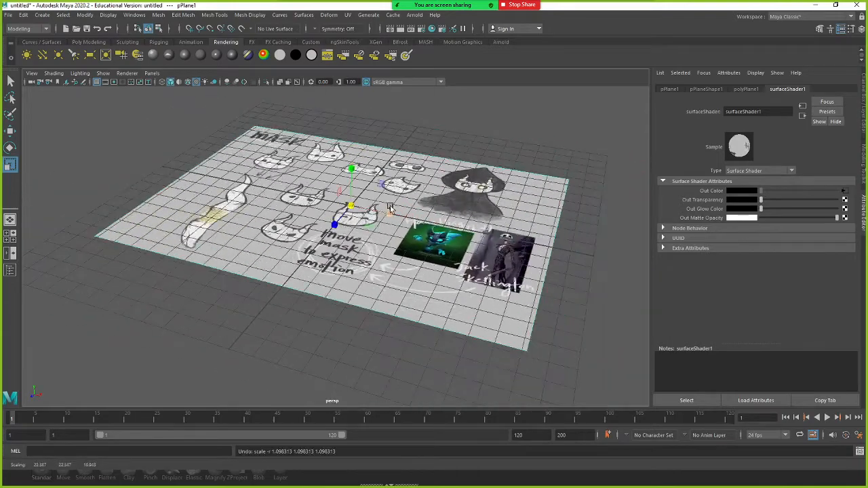
Rotate the plane 90 degrees about X so the mask concept sheet stands upright
key(e)
drag(355, 204, 305, 202)
key(ctrl+z)
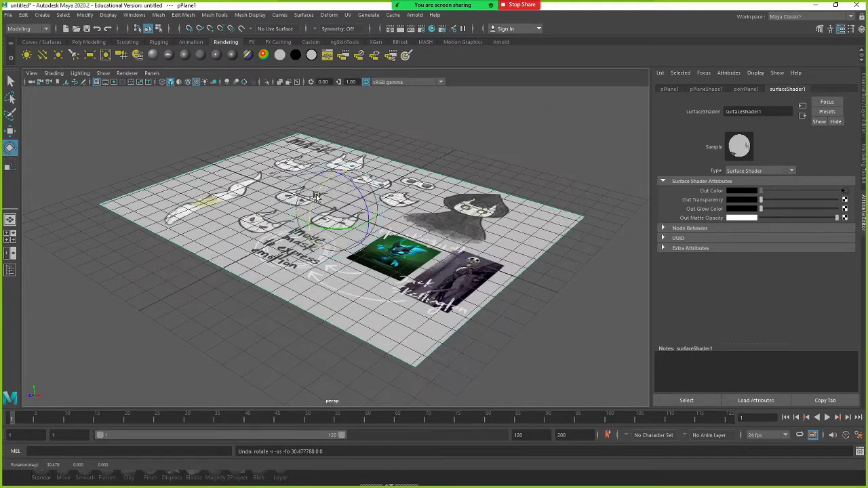
drag(324, 187, 277, 218)
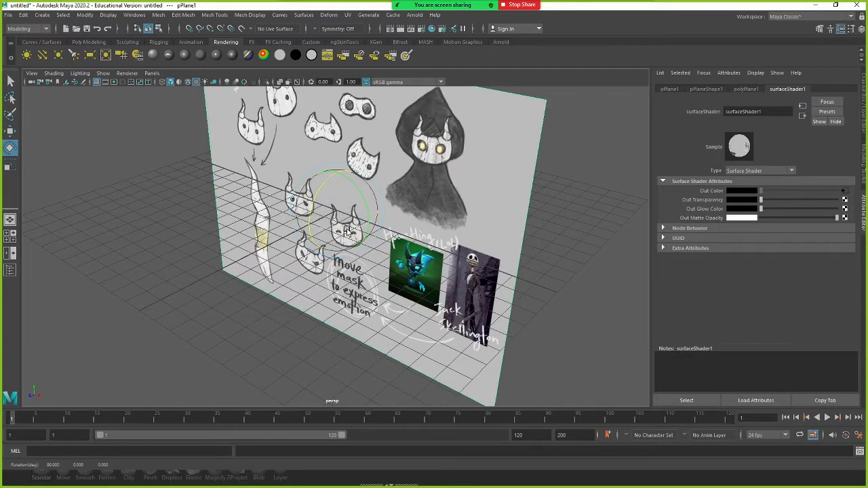
alt+drag(340, 240, 275, 213)
alt+right_drag(274, 213, 227, 197)
alt+drag(228, 197, 373, 211)
key(w)
key(ctrl+z)
key(h)
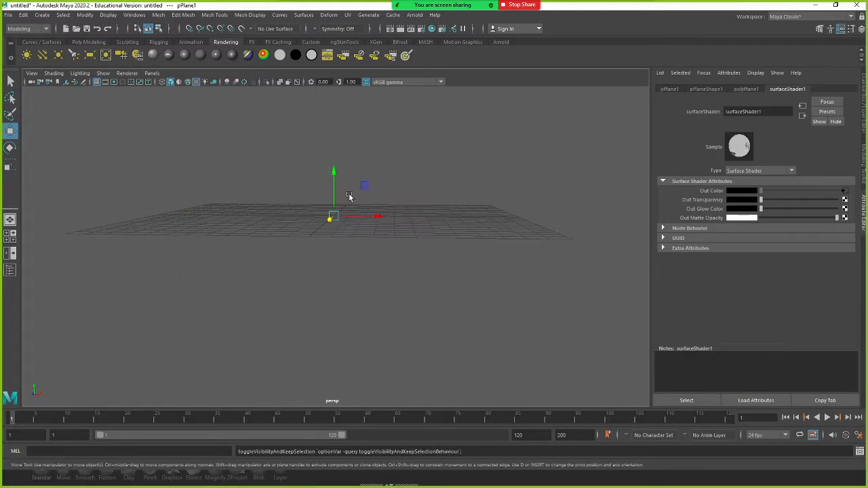
key(ctrl+z)
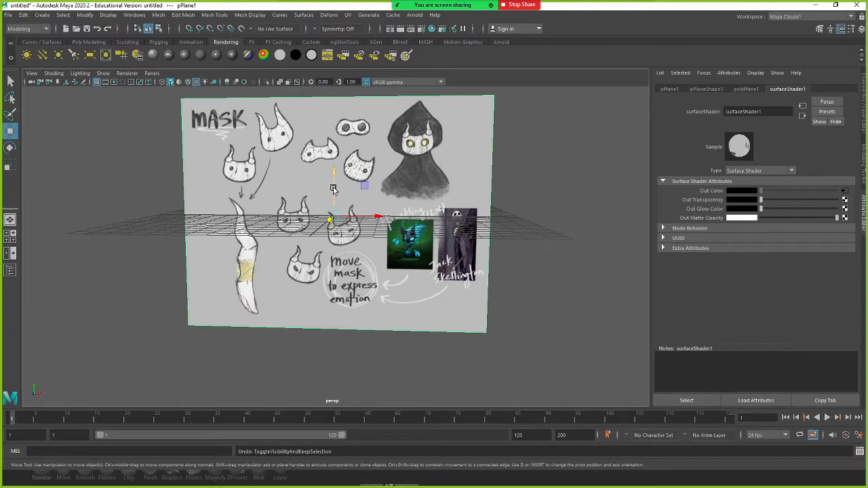
Move the upright plane above the grid and back to its rear edge, and deselect it
drag(334, 185, 357, 65)
alt+drag(355, 180, 396, 241)
scroll(283, 227, down, 4)
click(359, 280)
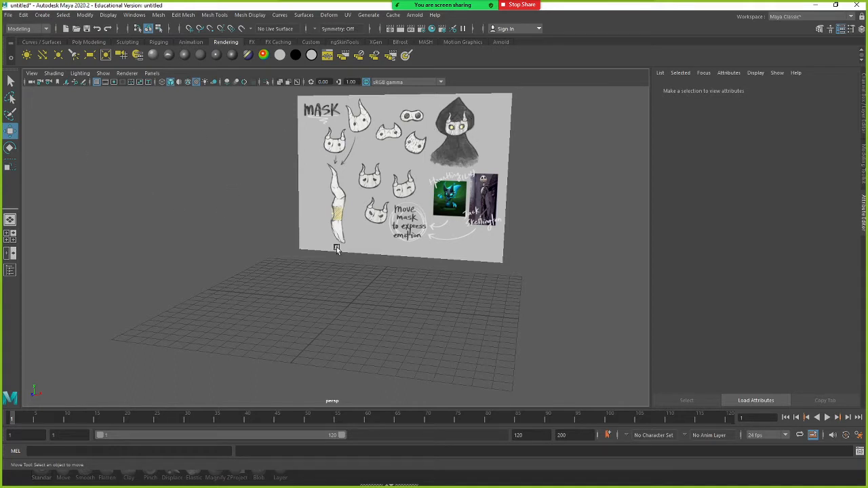
Create a polygon sphere in front of the reference and scale it up into a wide ellipsoid
shift+right_click(332, 281)
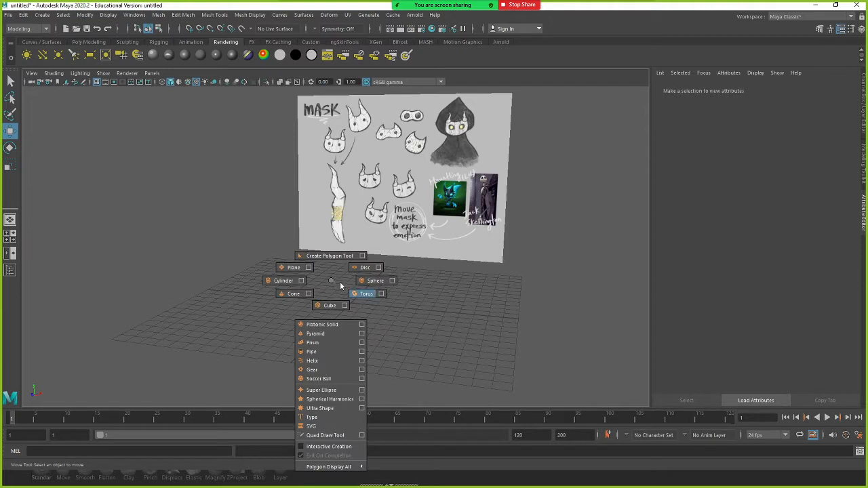
shift+right_drag(340, 281, 344, 279)
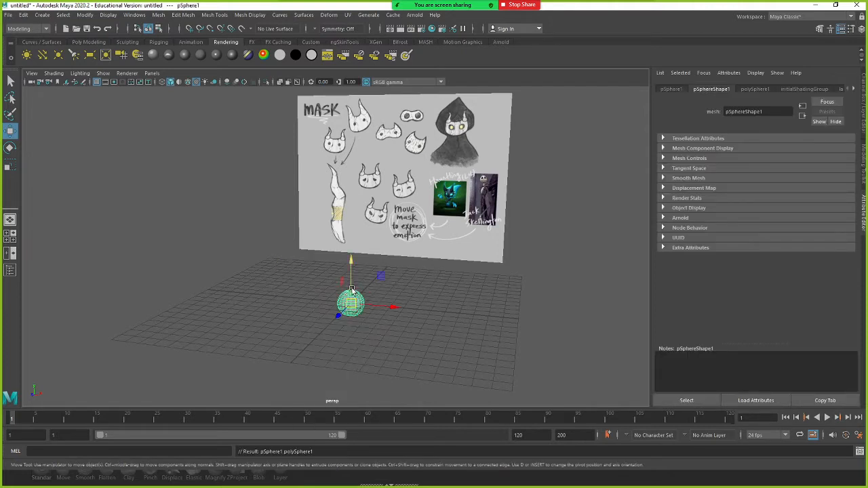
key(r)
drag(351, 303, 379, 300)
drag(392, 292, 331, 307)
mouse_move(334, 304)
mouse_down()
mouse_move(361, 295)
mouse_move(336, 296)
mouse_up()
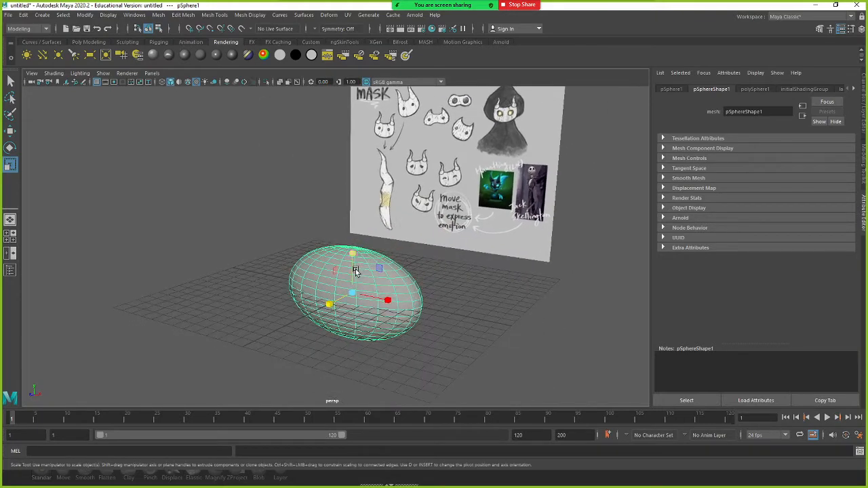
alt+middle_drag(363, 287, 375, 273)
alt+drag(375, 272, 397, 254)
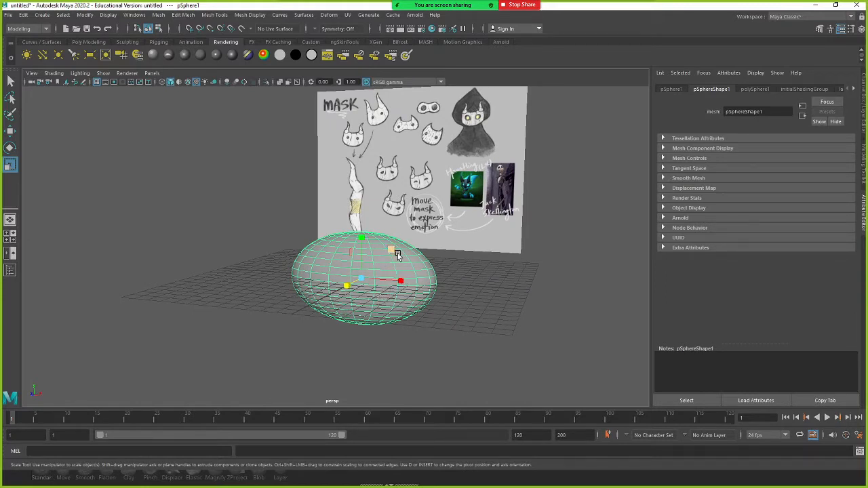
Compare the ellipsoid with the hooded figure's mask on the reference sheet and delete the ellipsoid
key(Delete)
ctrl+alt+drag(449, 100, 518, 135)
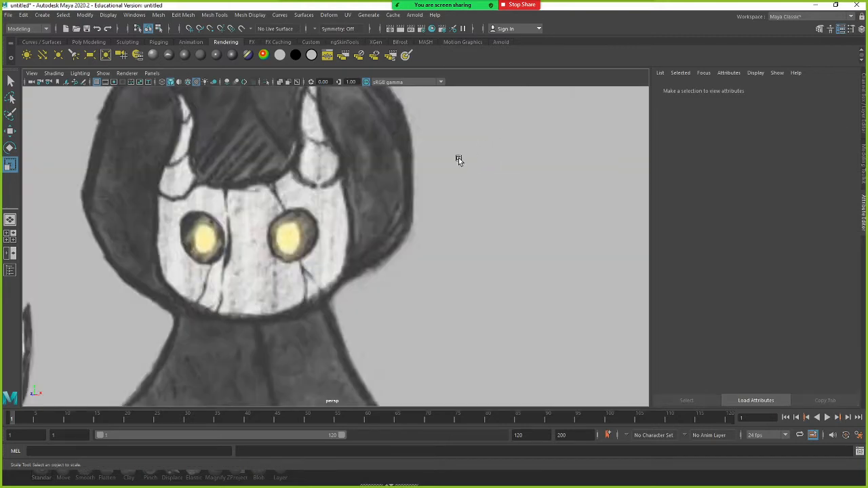
key(ctrl+z)
key([)
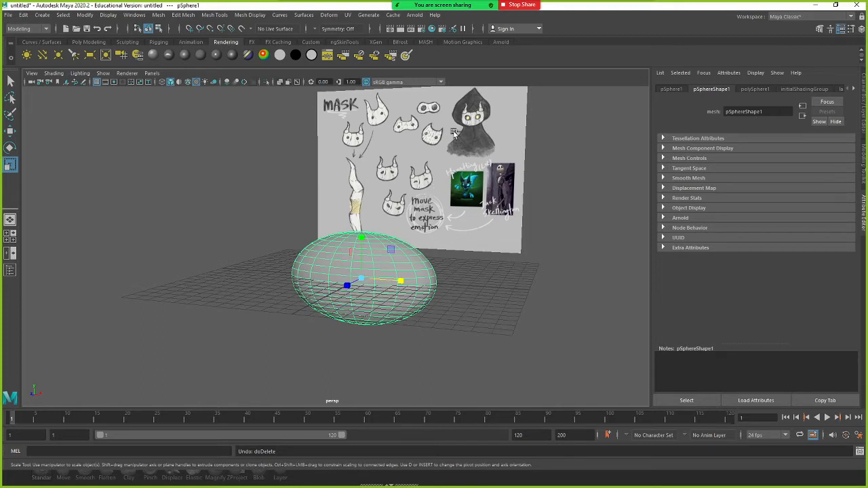
ctrl+alt+drag(452, 100, 500, 133)
alt+right_drag(415, 235, 465, 211)
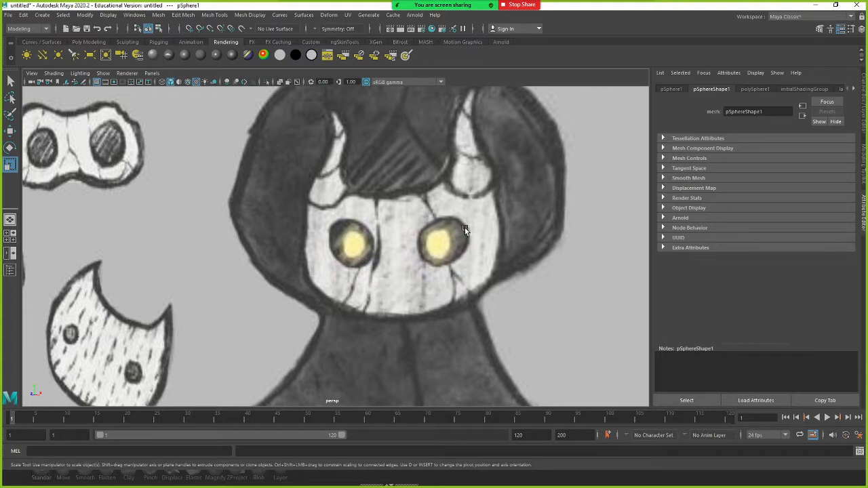
key(f)
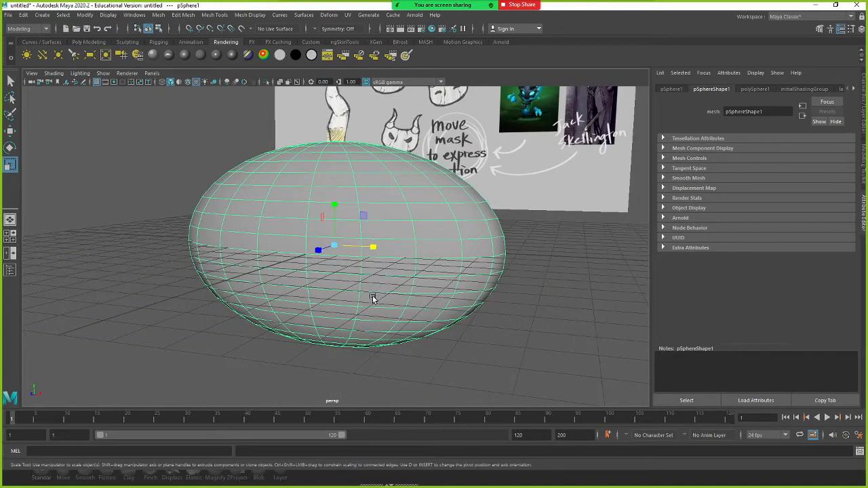
alt+right_drag(373, 296, 382, 270)
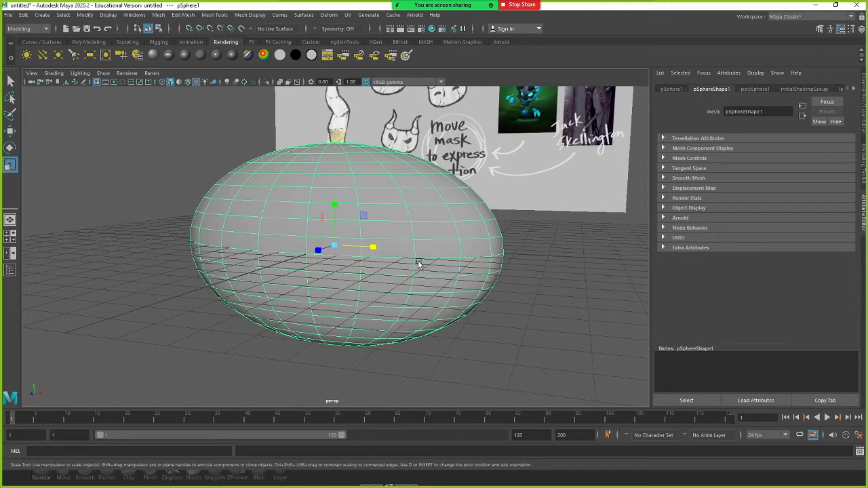
key(Delete)
Create a polygon cube at the grid's centre and display it in smooth mesh preview
alt+right_drag(353, 247, 334, 260)
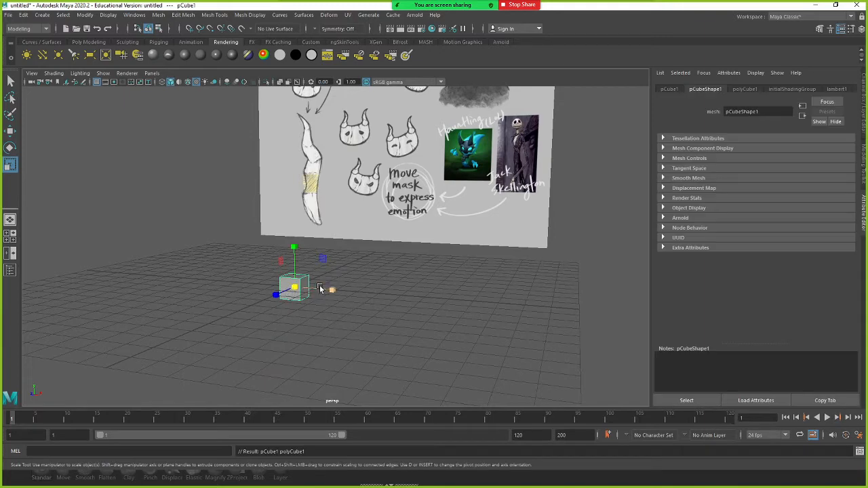
alt+middle_drag(321, 286, 365, 240)
alt+right_drag(365, 240, 420, 248)
alt+middle_drag(420, 249, 361, 279)
alt+right_drag(361, 279, 289, 280)
key(Delete)
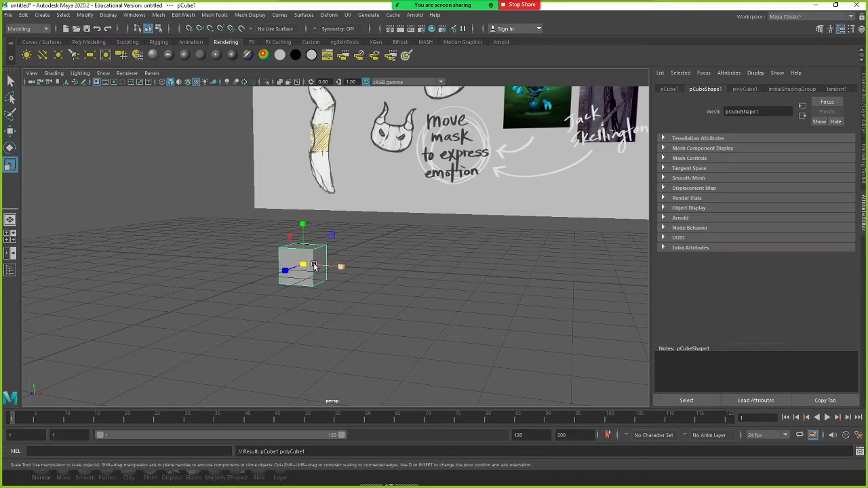
key(3)
alt+right_drag(314, 265, 364, 254)
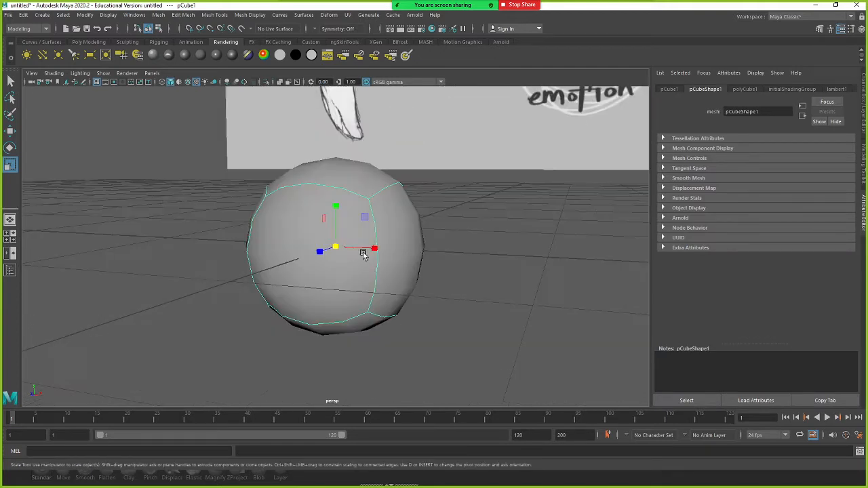
Scale the smooth-previewed cube up uniformly to about 7.83 in front of the reference sheet
mouse_move(363, 254)
alt+mouse_down()
mouse_move(368, 266)
mouse_move(356, 285)
mouse_move(369, 272)
mouse_move(354, 290)
alt+mouse_up()
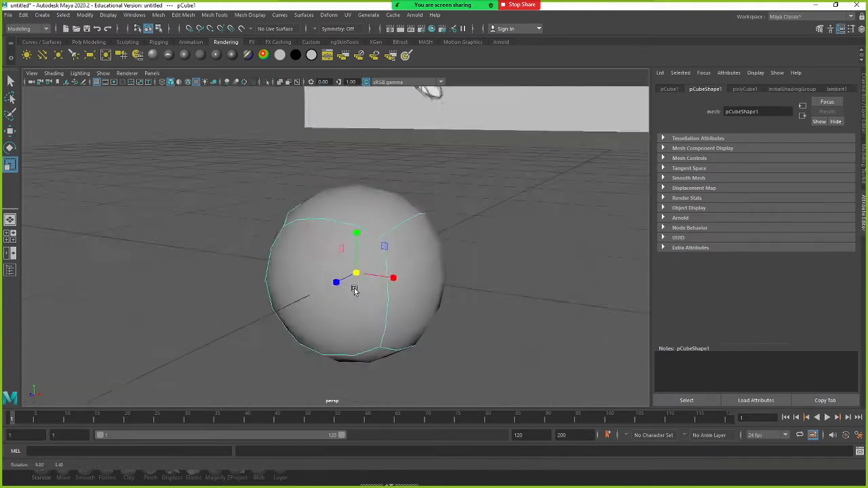
alt+right_drag(354, 291, 153, 196)
alt+middle_drag(386, 245, 314, 275)
alt+drag(314, 276, 453, 270)
alt+right_drag(453, 270, 320, 247)
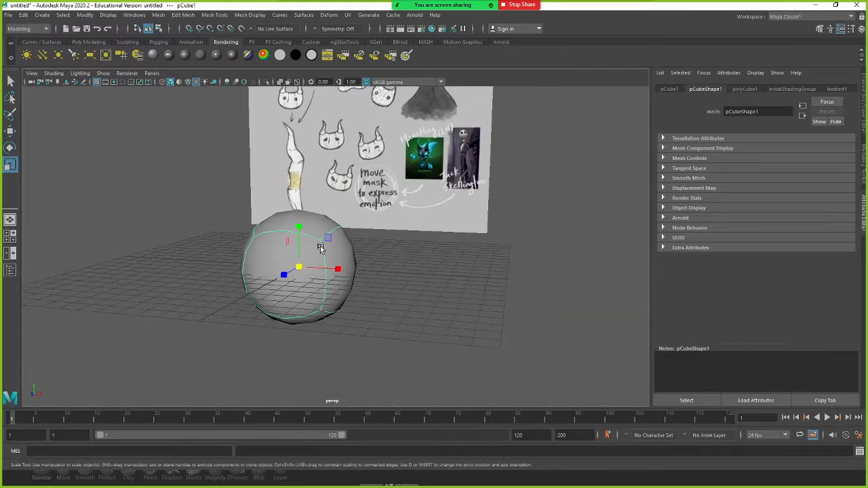
alt+drag(321, 248, 330, 252)
alt+middle_drag(330, 252, 298, 343)
alt+right_drag(320, 291, 317, 259)
alt+middle_drag(316, 259, 341, 255)
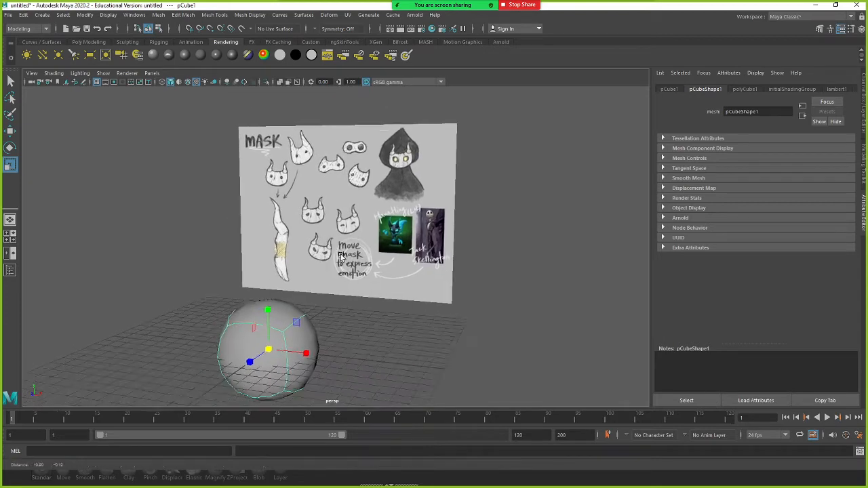
alt+drag(341, 256, 358, 252)
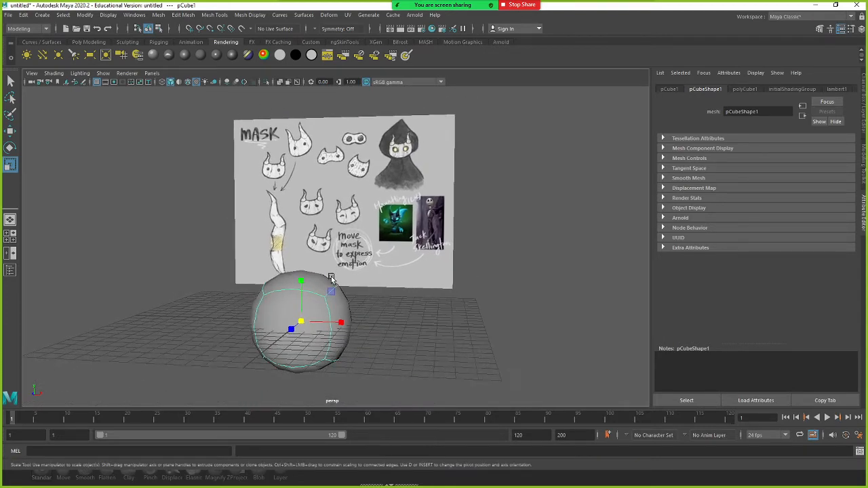
alt+middle_drag(317, 303, 340, 284)
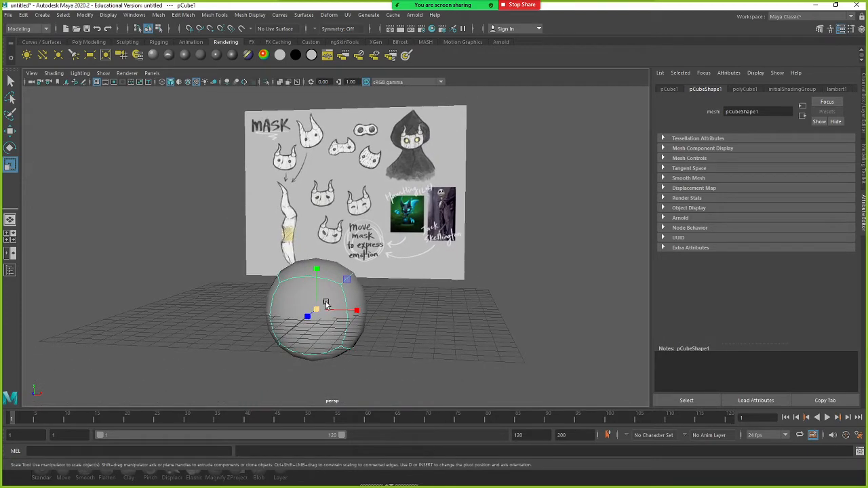
Apply the Smooth operation to the cube with 1 division
shift+right_drag(328, 299, 328, 238)
shift+right_drag(327, 293, 398, 292)
key(F8)
alt+middle_drag(397, 292, 320, 304)
mouse_move(320, 304)
alt+mouse_down()
mouse_move(267, 301)
mouse_move(325, 302)
mouse_move(298, 304)
mouse_move(314, 291)
mouse_move(311, 301)
alt+mouse_up()
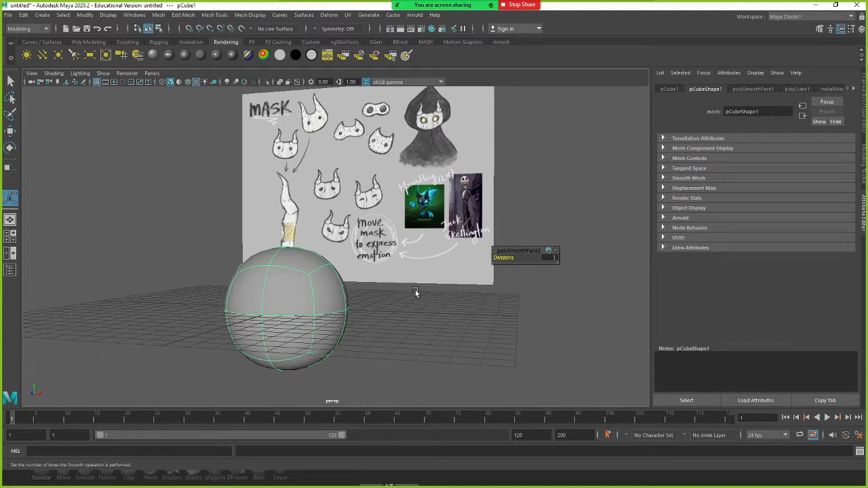
Scale the smoothed cube along X to about 10.5 and adjust its depth along Z
key(r)
alt+drag(284, 310, 345, 310)
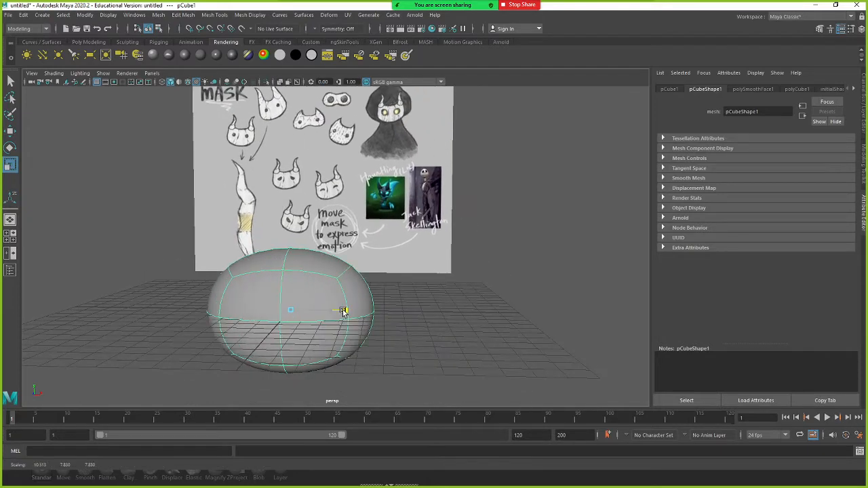
alt+drag(277, 323, 192, 330)
drag(259, 304, 358, 231)
Switch the mesh to edge mode and select the two adjoining edges along its upper right side for moving
mouse_move(359, 230)
right_down()
mouse_move(355, 258)
mouse_move(355, 216)
right_up()
alt+drag(340, 254, 336, 274)
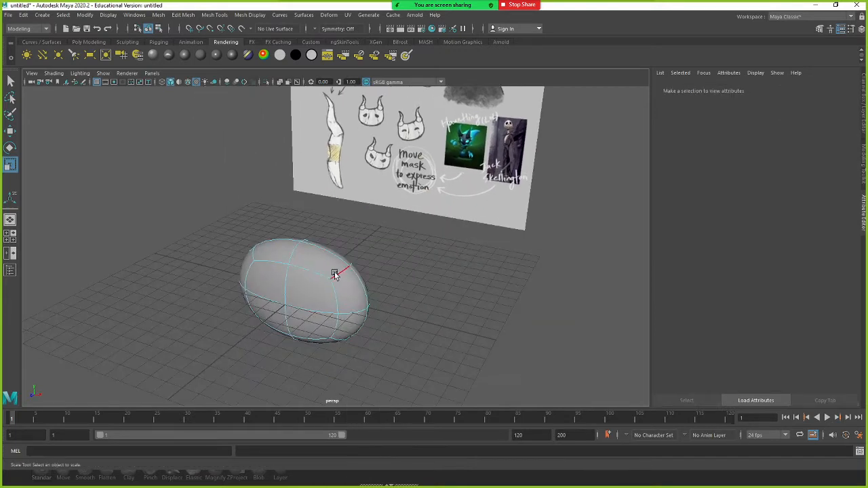
click(336, 277)
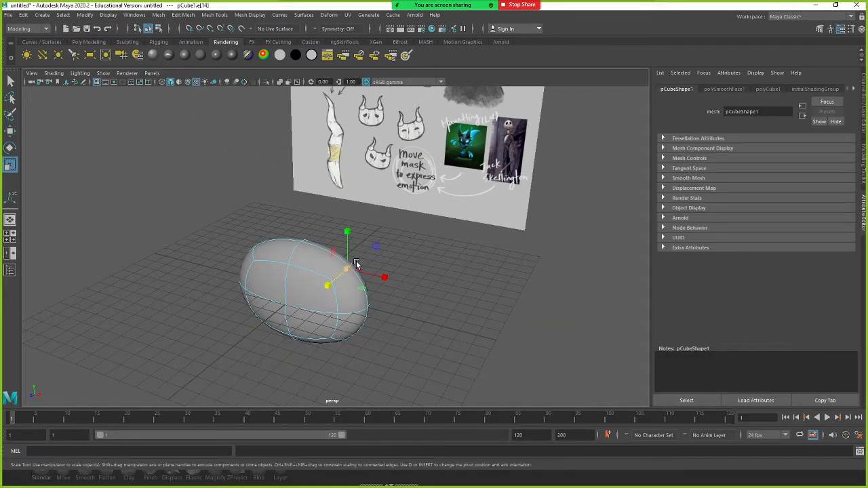
key(w)
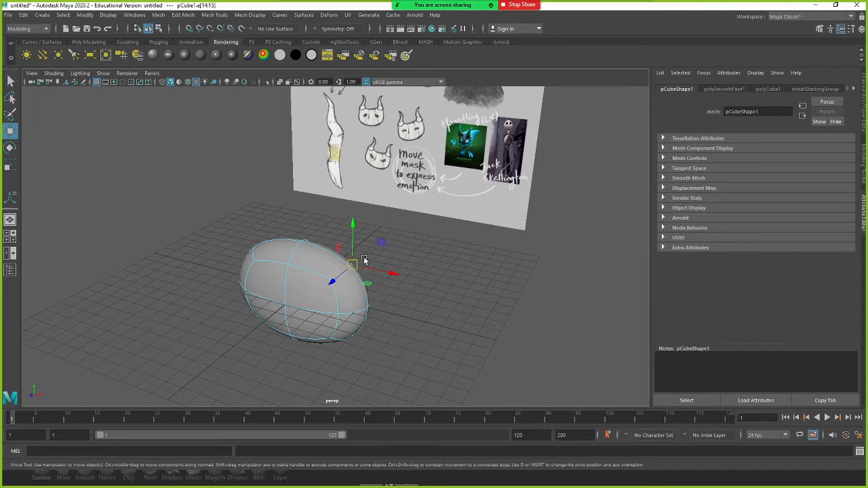
alt+drag(360, 257, 383, 249)
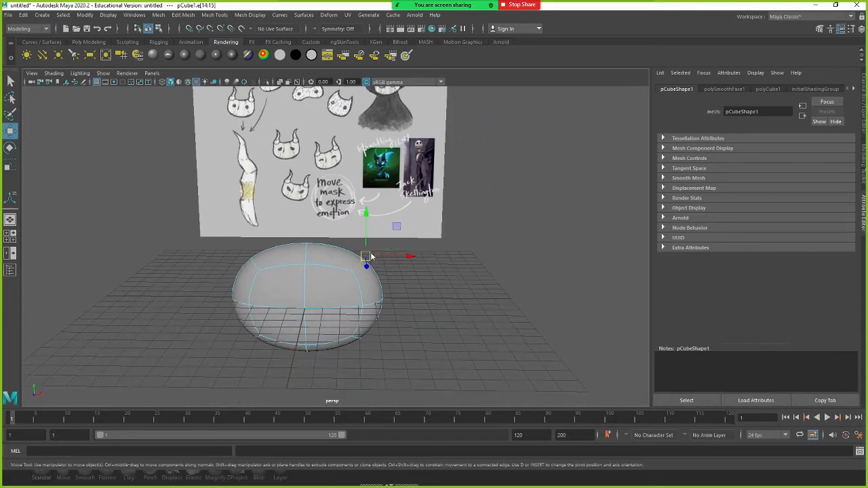
Examine the symmetry options in the Move tool's settings without choosing one
right_click(372, 257)
click(355, 263)
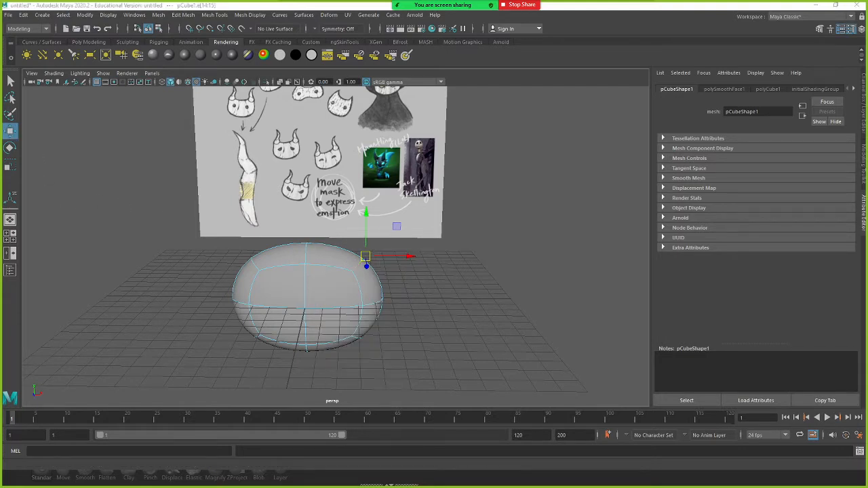
drag(1, 136, 442, 116)
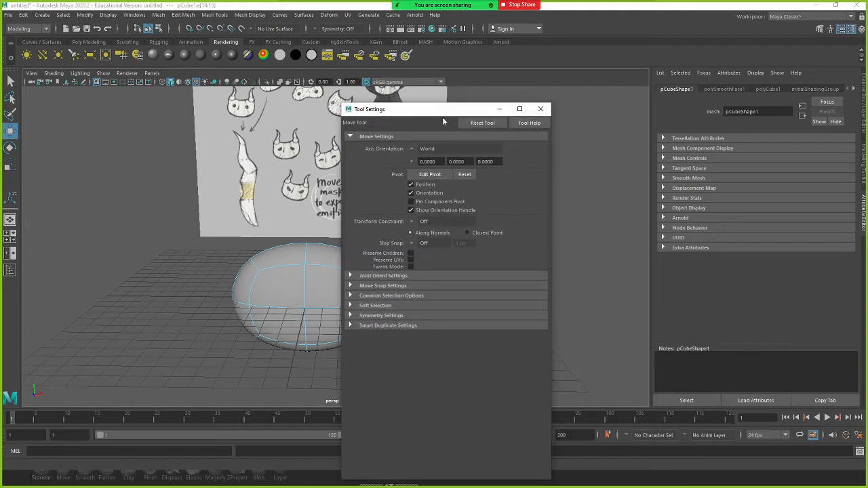
click(384, 314)
click(394, 314)
click(402, 314)
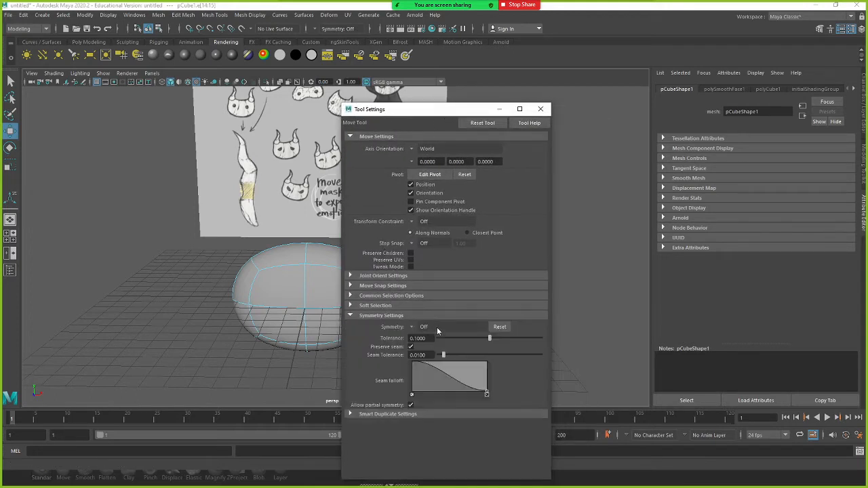
click(415, 330)
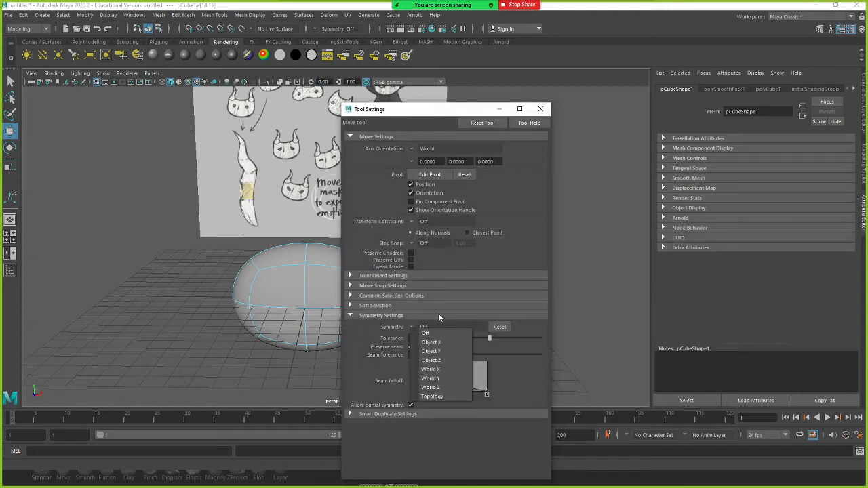
click(540, 109)
click(541, 109)
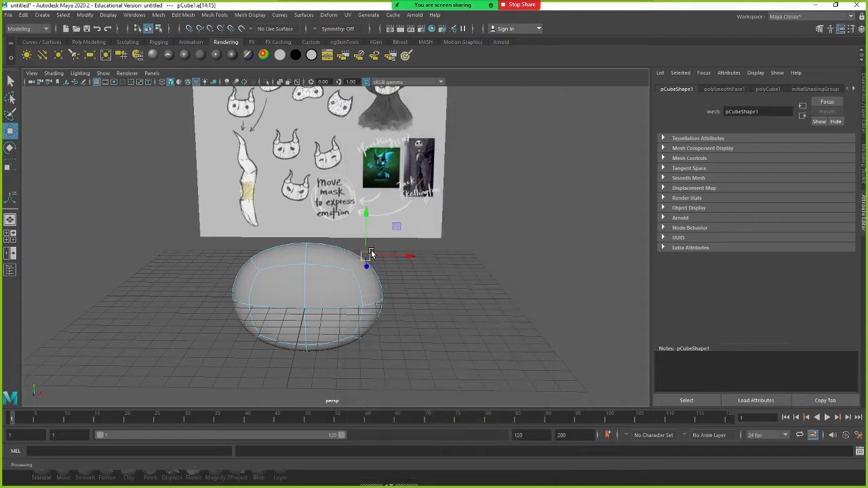
Turn on Object X symmetry and move the selected upper side edges up and outward
ctrl+shift+right_drag(366, 259, 374, 203)
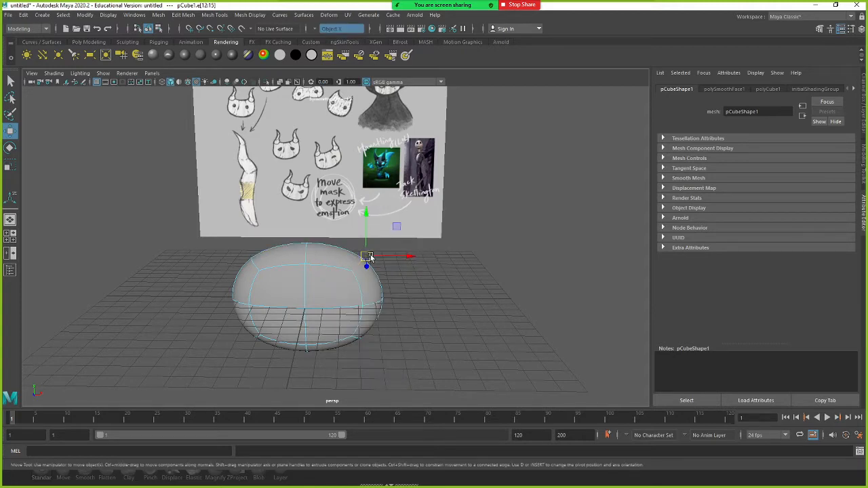
drag(367, 264, 418, 215)
scroll(342, 256, down, 2)
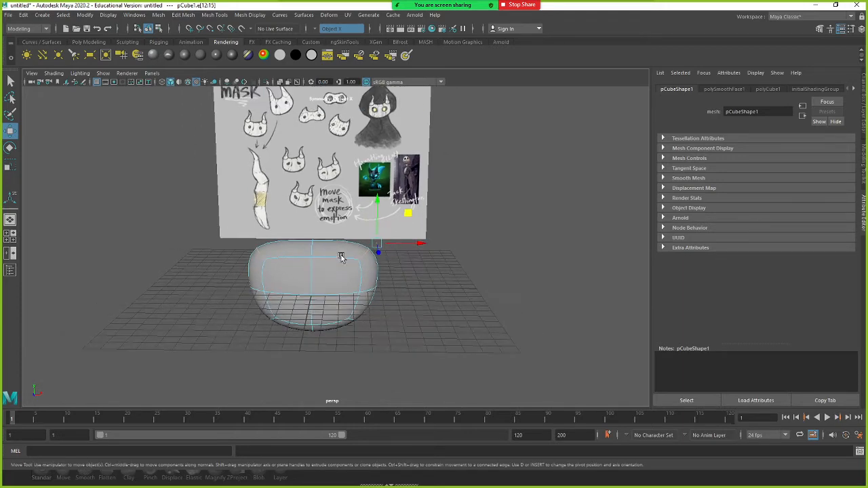
In vertex mode, move the centre vertex on the back of the mesh along Z, and return to object mode
alt+drag(341, 257, 268, 325)
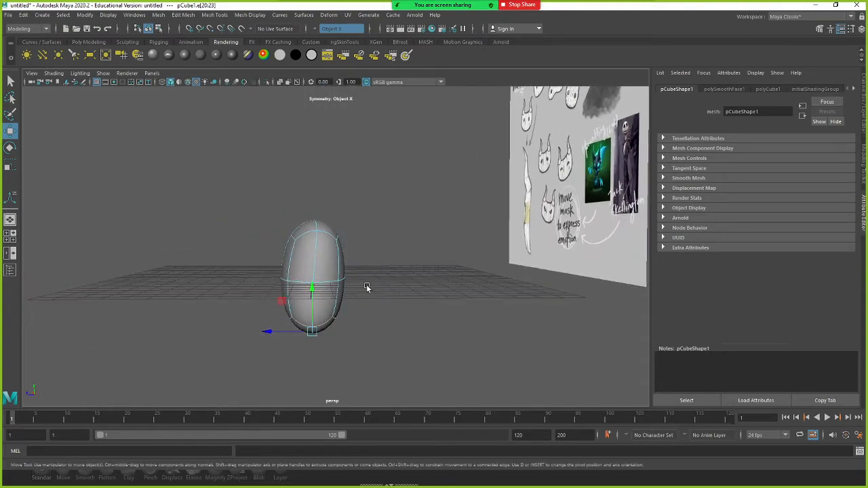
alt+drag(366, 286, 379, 276)
right_drag(381, 274, 342, 230)
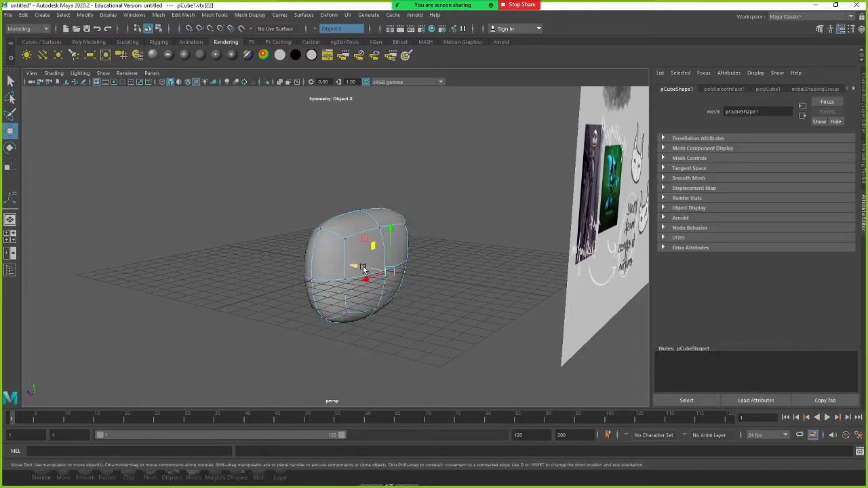
drag(362, 268, 268, 284)
right_drag(281, 287, 310, 276)
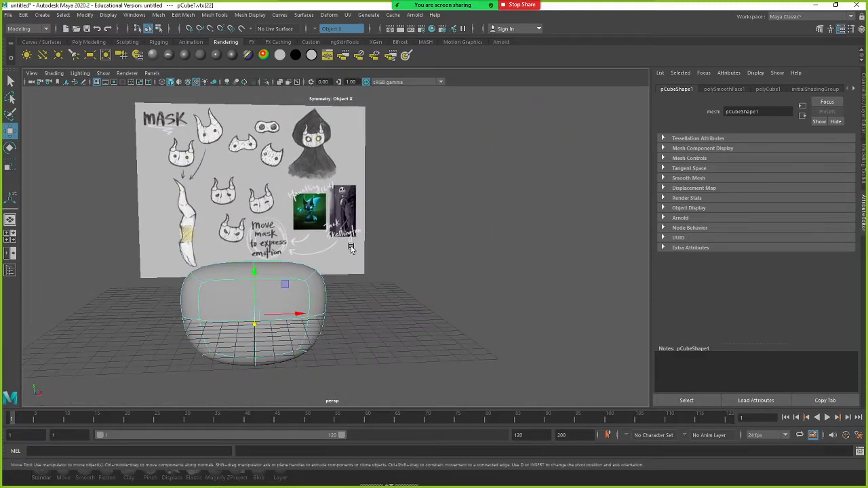
alt+middle_drag(327, 274, 382, 241)
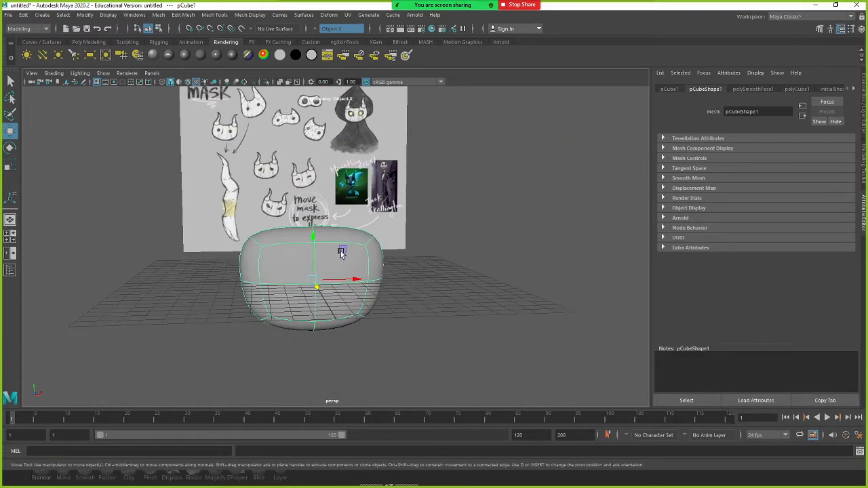
Deselect the mesh and hide the viewport grid
alt+drag(341, 253, 308, 274)
key(r)
key(ctrl+z)
click(423, 271)
alt+drag(423, 271, 380, 265)
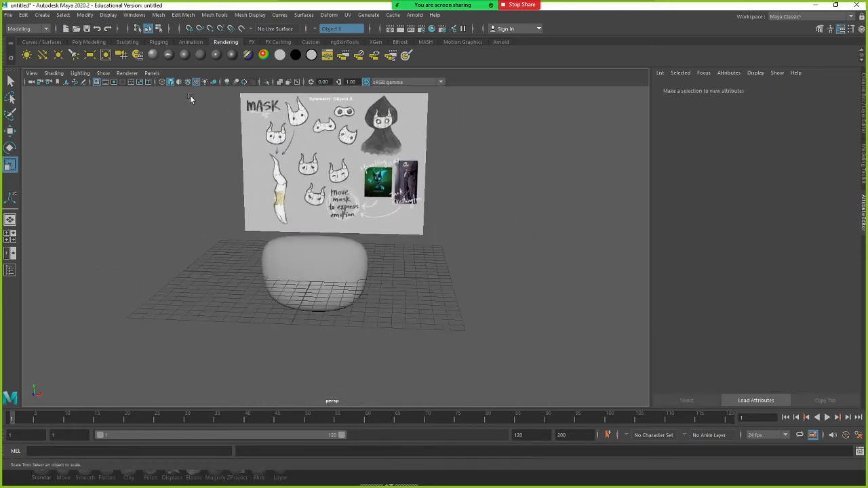
click(103, 73)
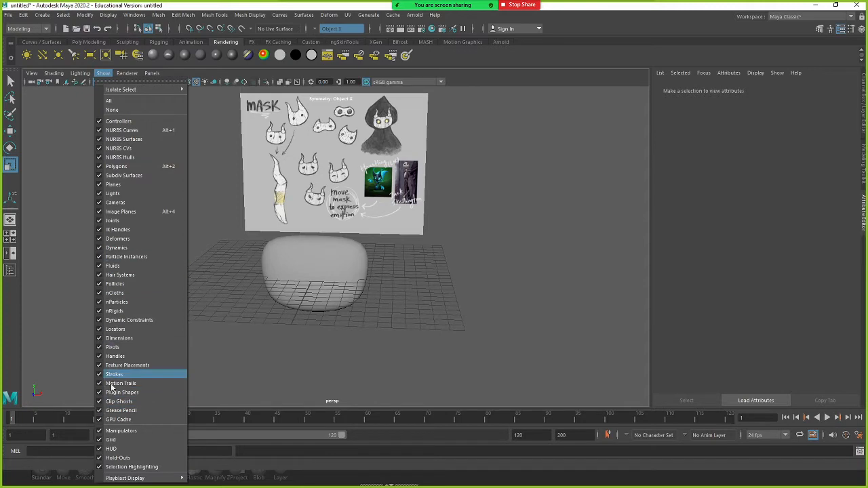
click(116, 440)
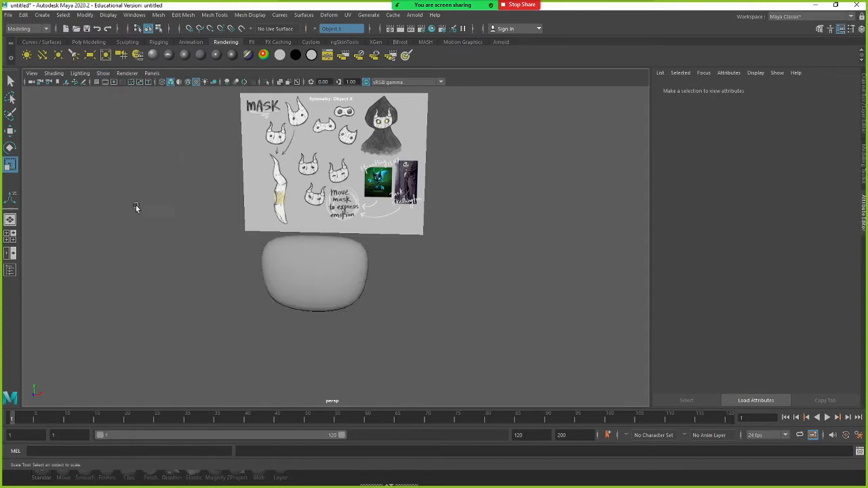
Scale the whole mask mesh up uniformly to about 14.4 along X and 10.7 along Y
alt+middle_drag(405, 298, 416, 328)
alt+right_drag(401, 313, 451, 312)
alt+middle_drag(410, 307, 406, 311)
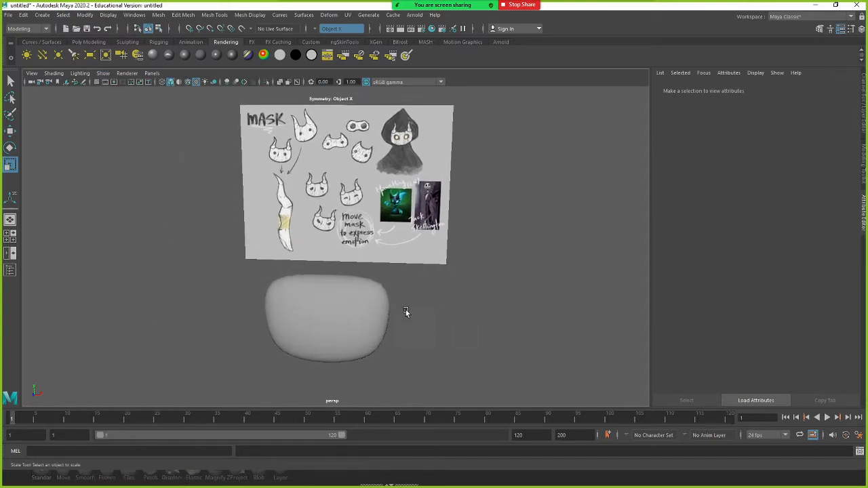
click(324, 304)
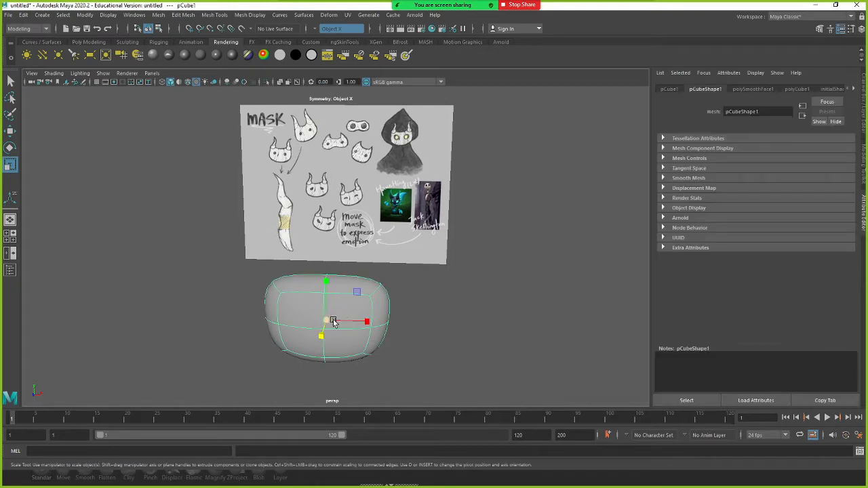
drag(333, 316, 360, 321)
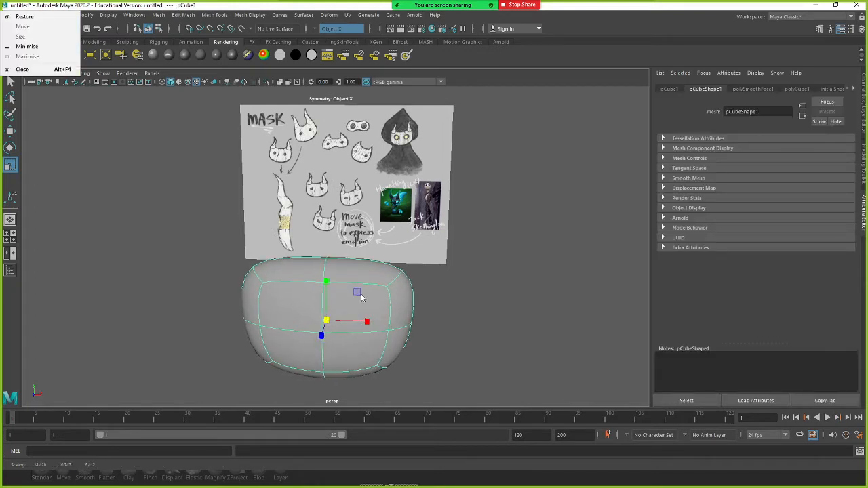
alt+drag(359, 296, 328, 242)
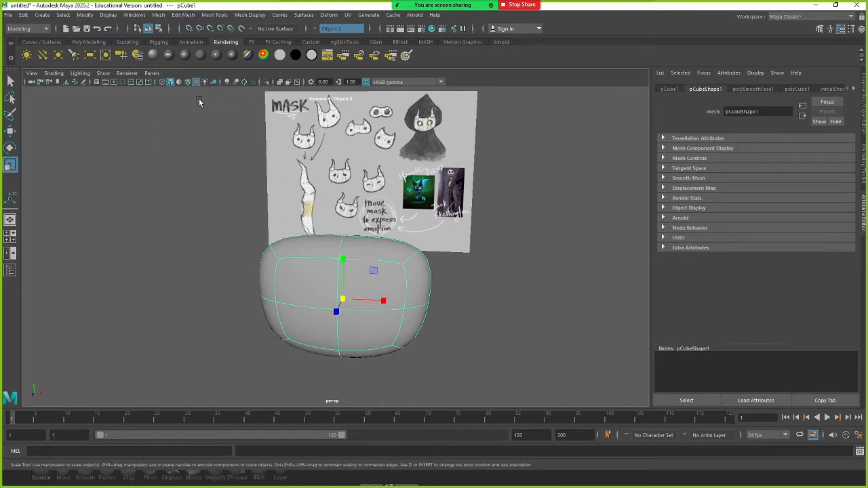
Deselect the mesh and turn on the wireframe display over the shaded objects
click(211, 210)
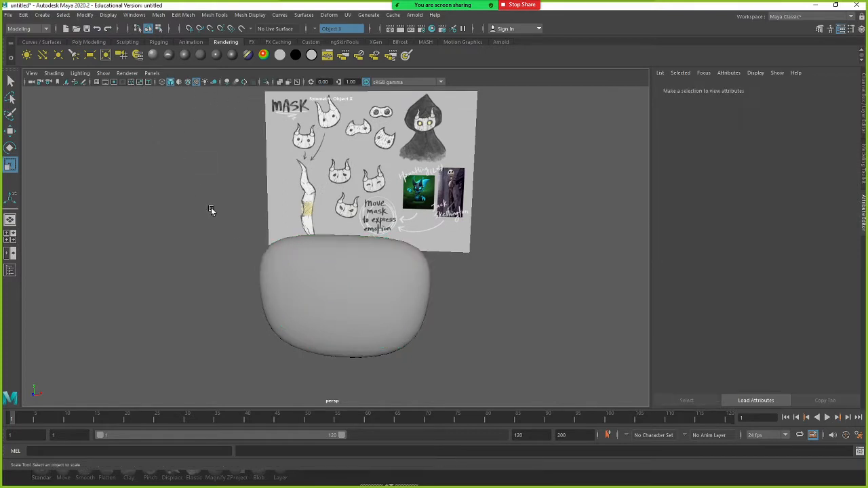
click(186, 82)
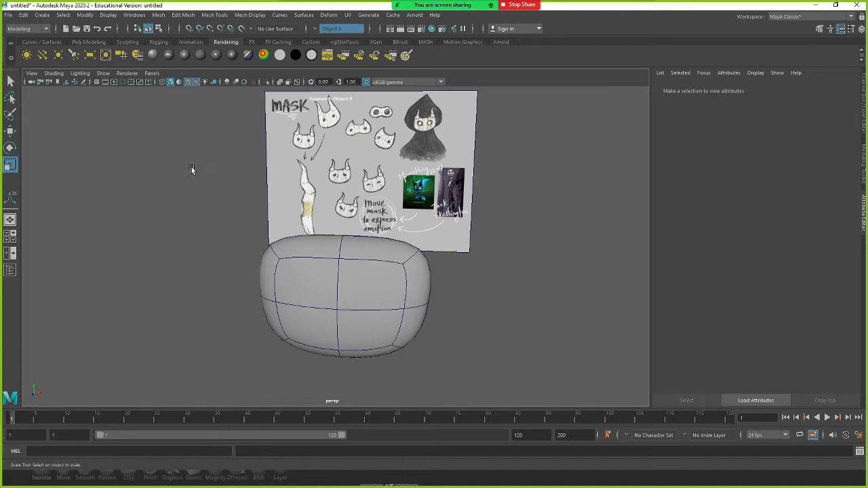
alt+drag(363, 269, 332, 277)
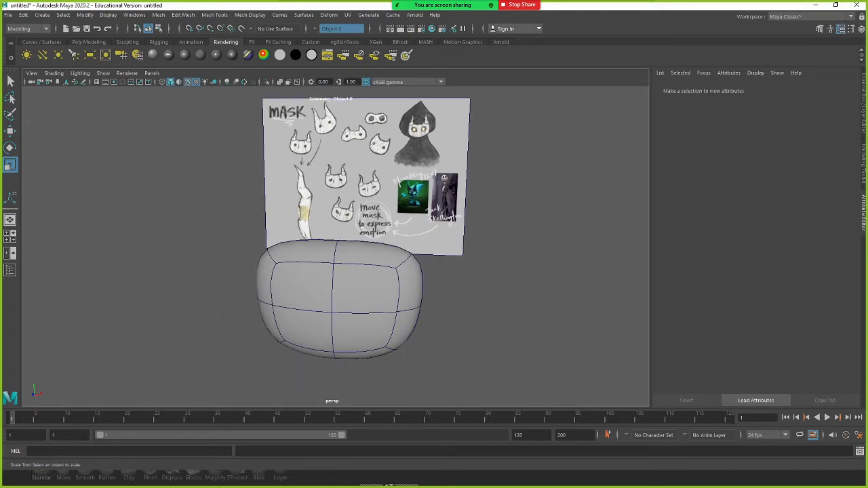
alt+drag(453, 245, 431, 246)
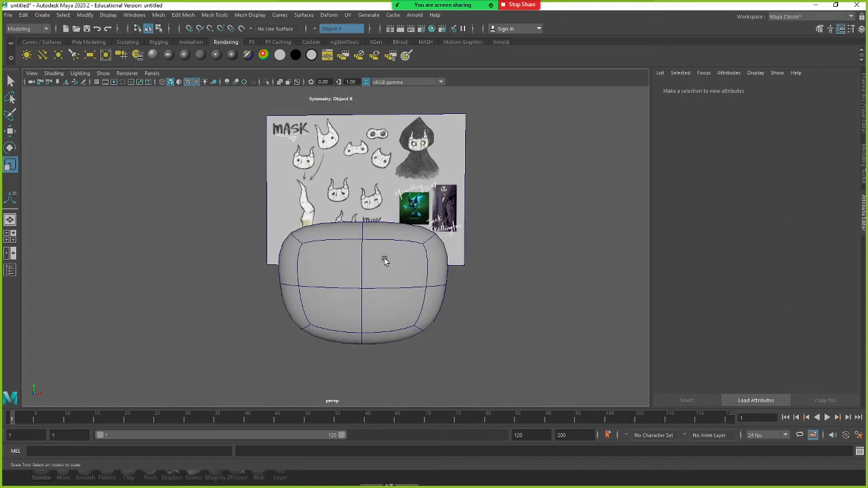
In face mode, select the lower side faces symmetrically and move them outward along X
right_drag(439, 298, 441, 271)
click(431, 301)
alt+drag(430, 301, 468, 297)
key(w)
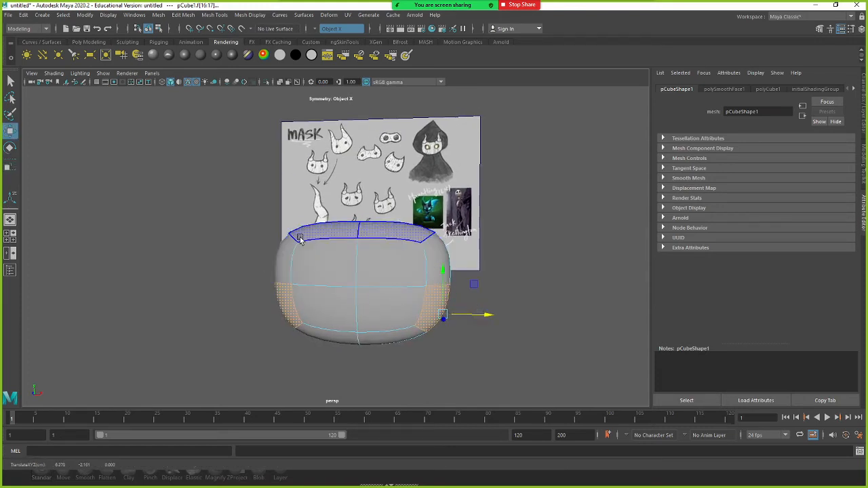
Scale the faces along the mask's top edge slightly inward and return to object mode
click(325, 240)
key(r)
drag(357, 225, 347, 228)
right_drag(345, 270, 468, 238)
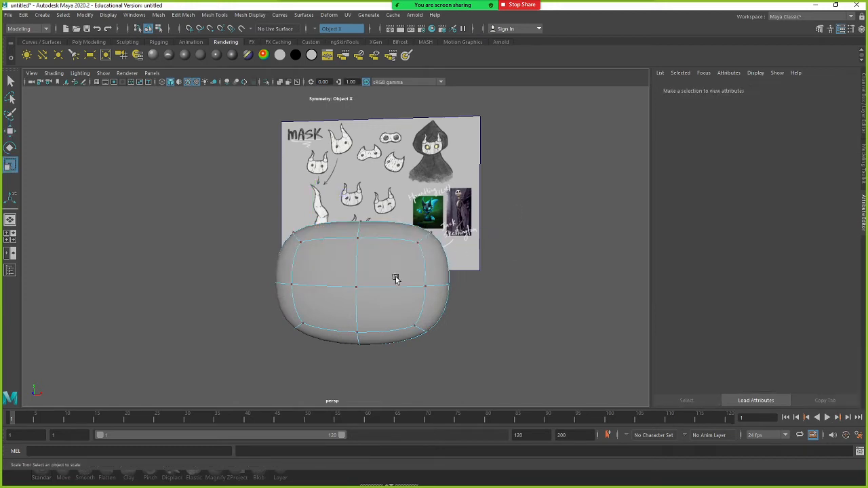
right_drag(395, 276, 543, 214)
mouse_move(417, 231)
right_down()
mouse_move(419, 251)
mouse_move(419, 235)
right_up()
click(394, 257)
click(392, 263)
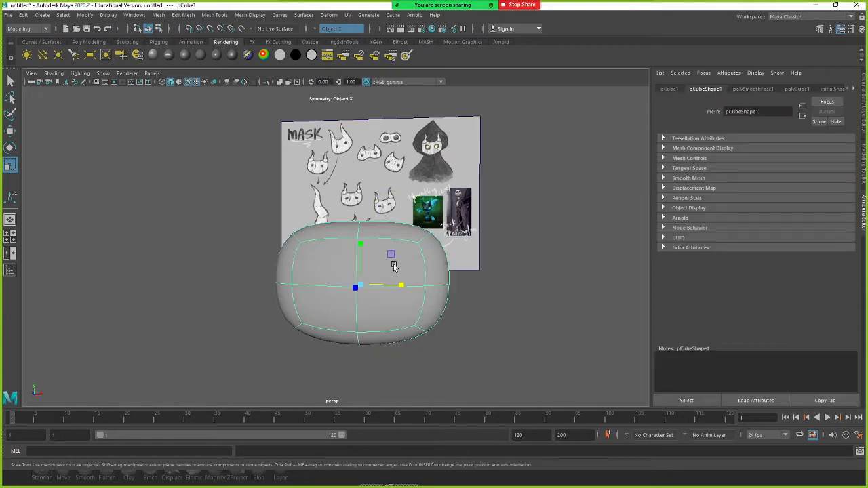
Examine the reshaped mask body from several angles against the concept sheet
alt+drag(403, 286, 405, 282)
right_drag(402, 281, 452, 281)
click(453, 281)
alt+middle_drag(453, 281, 496, 275)
click(450, 286)
alt+drag(450, 286, 407, 269)
alt+middle_drag(319, 197, 333, 239)
alt+right_drag(333, 239, 292, 239)
alt+drag(299, 252, 441, 283)
click(445, 281)
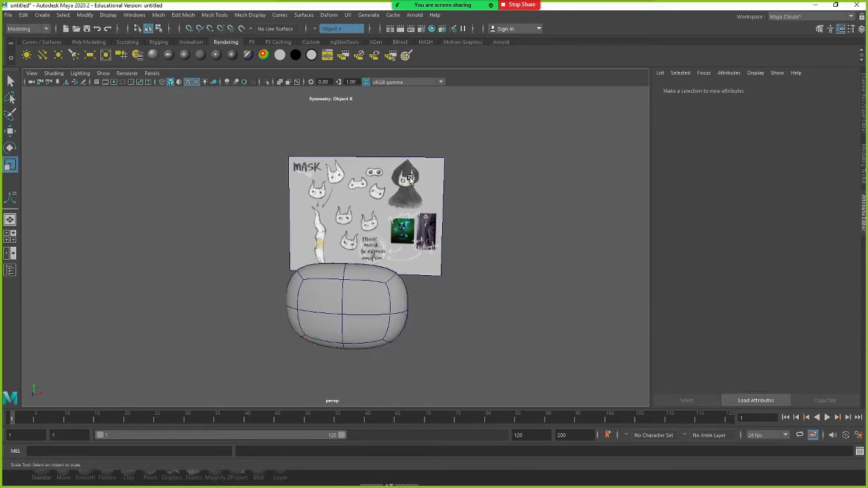
Create a polygon cone for the horn and move it above the mask's upper right corner, at about X 5.3 and Y 6.0
alt+middle_drag(406, 202, 374, 210)
alt+right_drag(374, 211, 515, 238)
alt+middle_drag(434, 254, 454, 241)
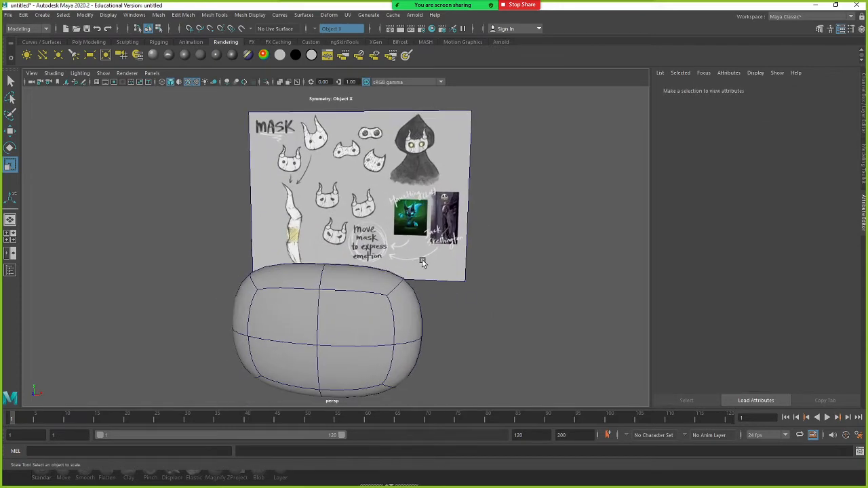
shift+right_drag(460, 298, 409, 307)
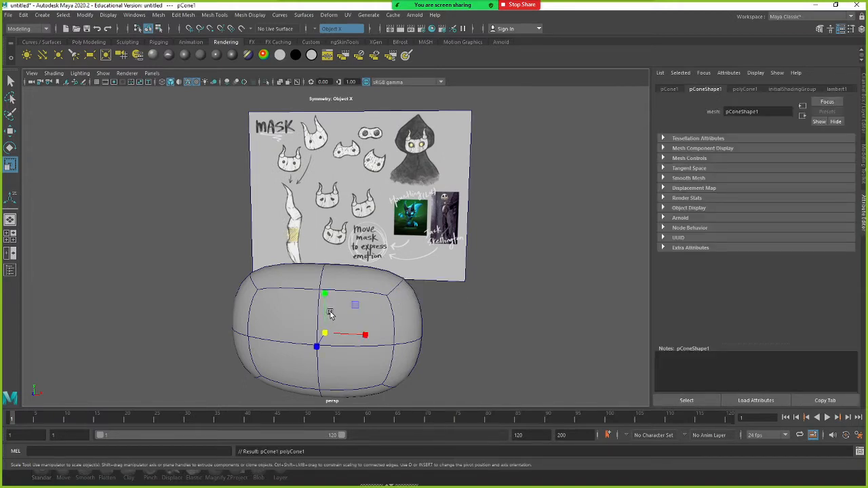
key(w)
drag(327, 297, 441, 253)
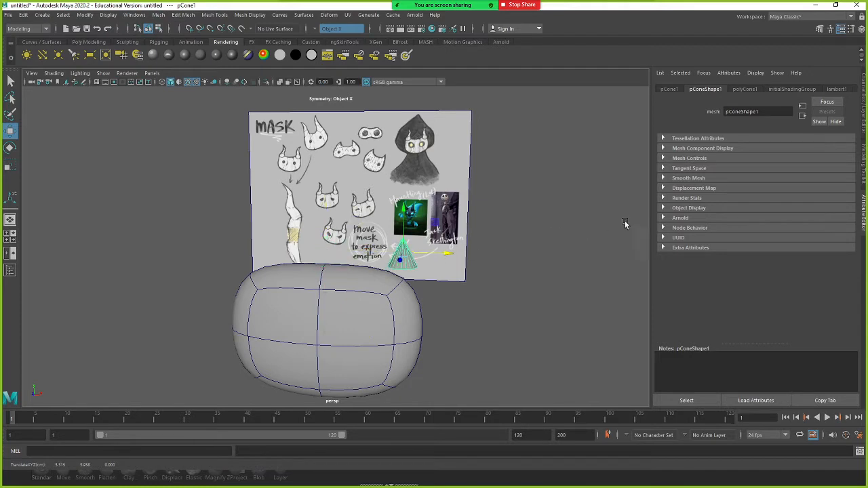
Set the cone's axis subdivisions to 8 and turn on its smooth preview
click(861, 125)
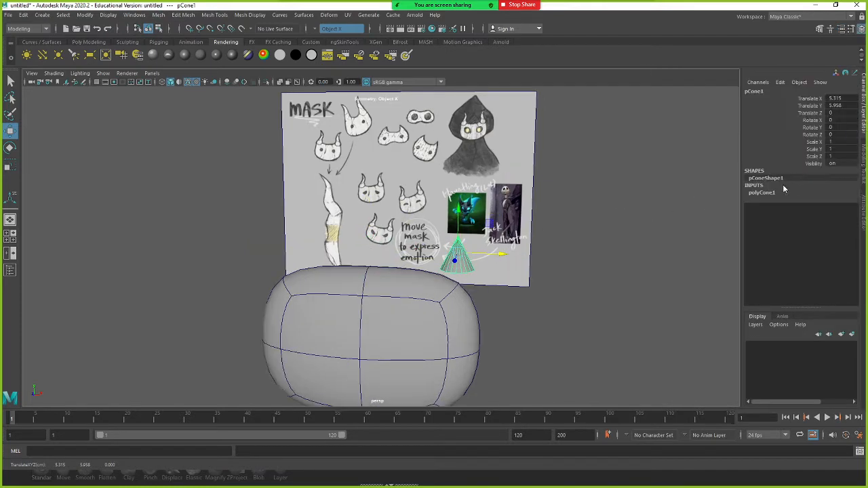
click(762, 192)
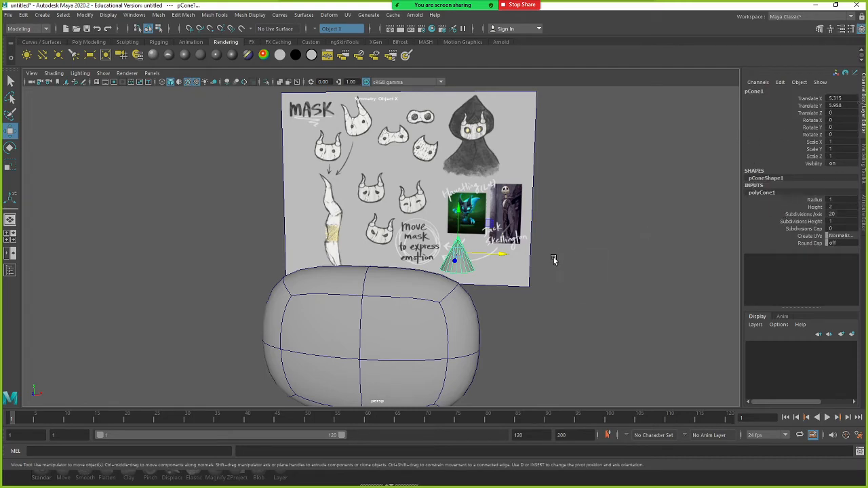
alt+drag(553, 260, 474, 267)
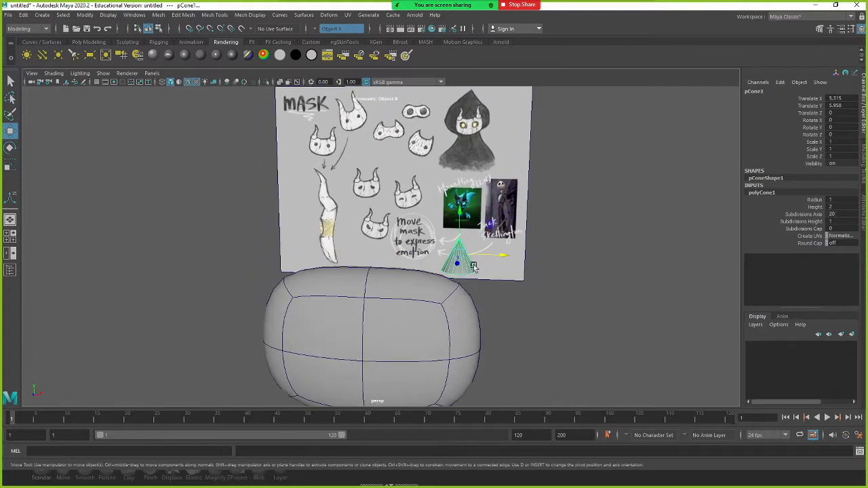
click(811, 214)
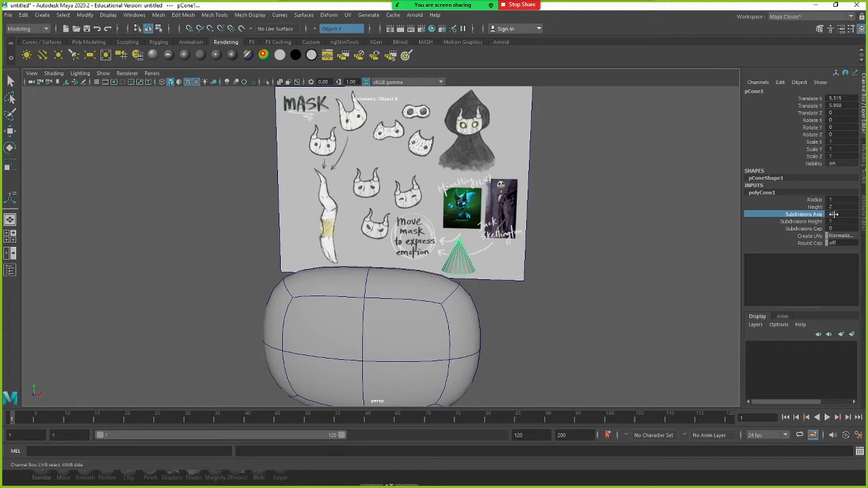
click(834, 214)
key(Return)
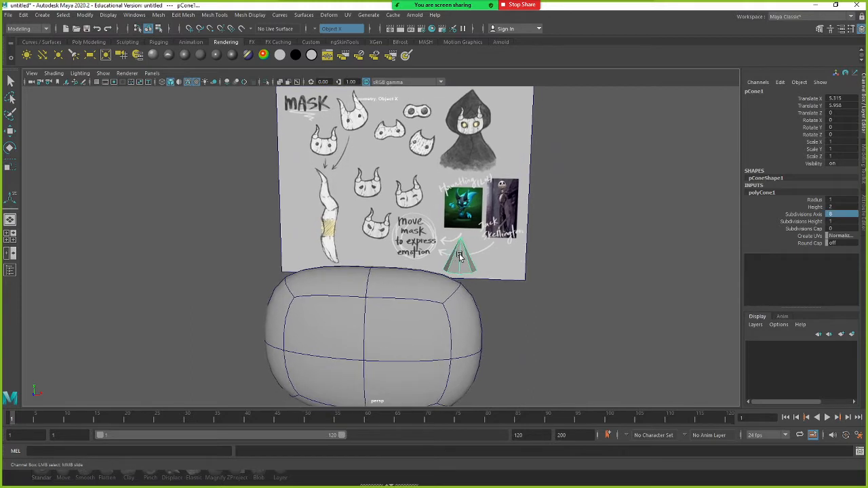
key(3)
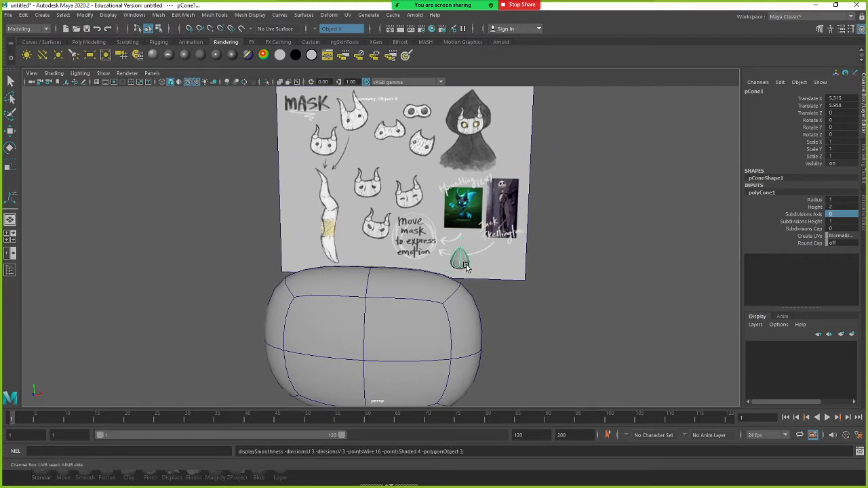
Turn off the cone's smooth preview and set its height to 5.4 with 5 height subdivisions
key(1)
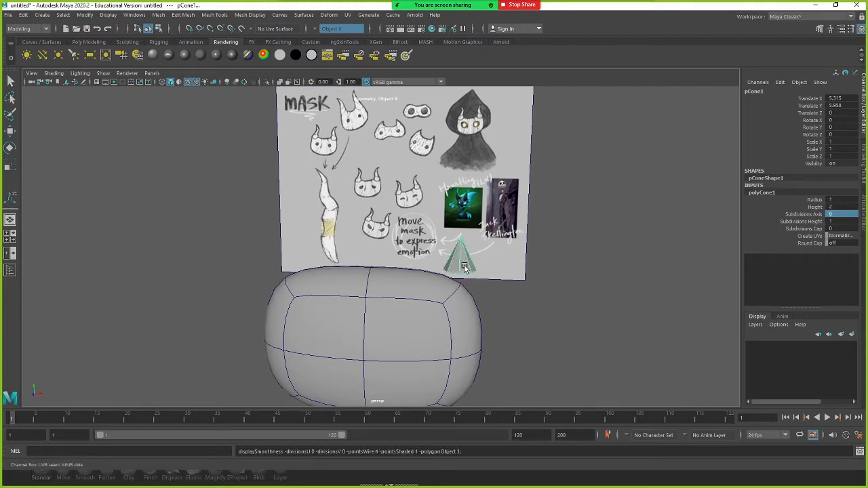
click(801, 222)
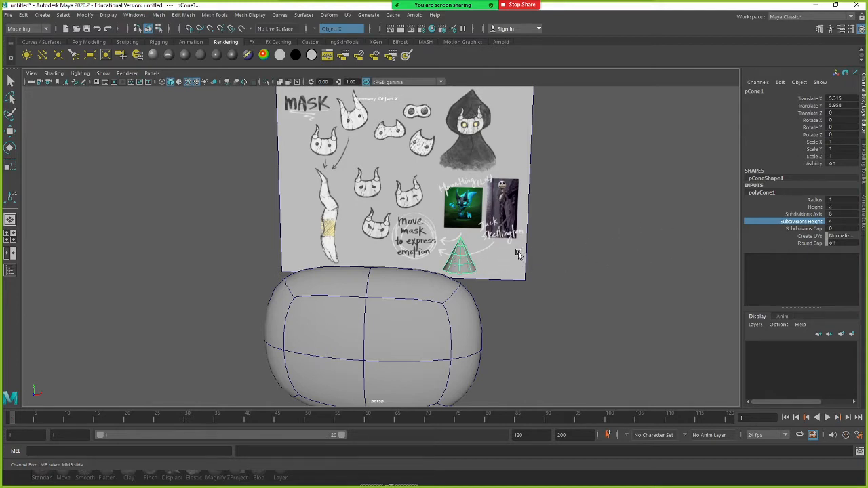
click(814, 207)
middle_drag(587, 228, 609, 224)
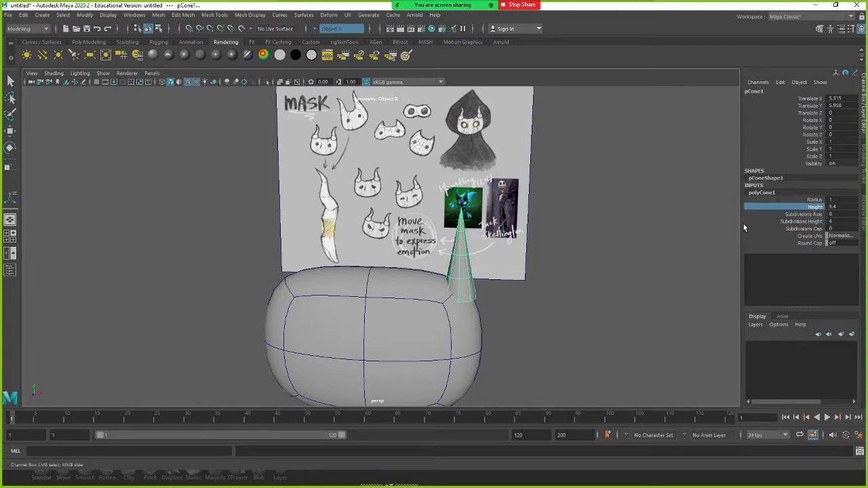
click(814, 221)
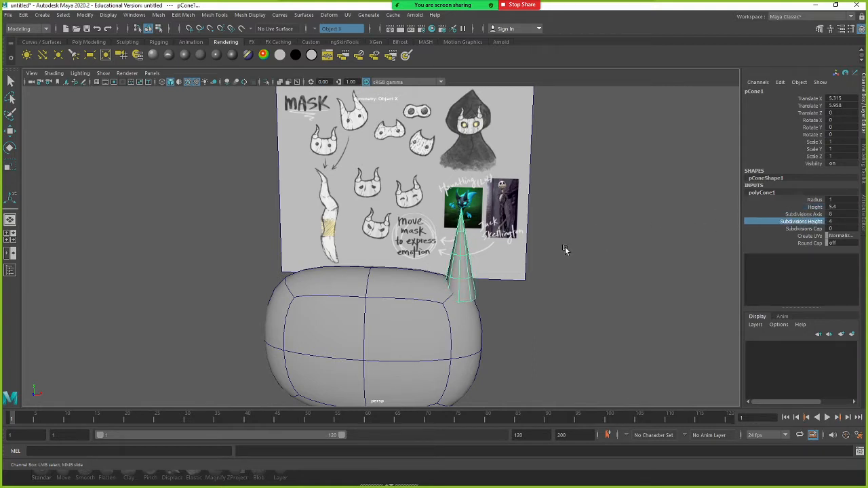
middle_drag(565, 250, 572, 247)
alt+drag(441, 258, 422, 264)
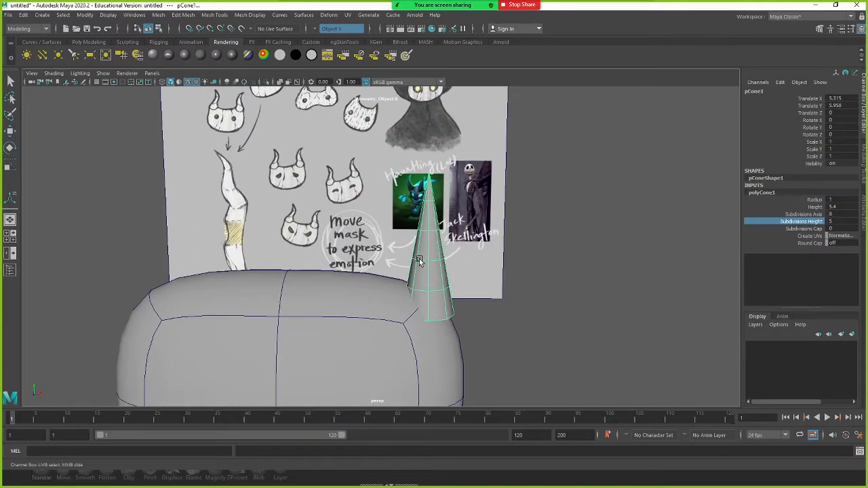
Move the cone to about X 5.6 and Y 6.2 and tilt it outward to about -17.5 degrees in Z
key(w)
middle_drag(461, 222, 437, 189)
key(e)
drag(436, 189, 474, 212)
key(w)
alt+middle_drag(473, 210, 440, 246)
alt+right_drag(439, 245, 407, 250)
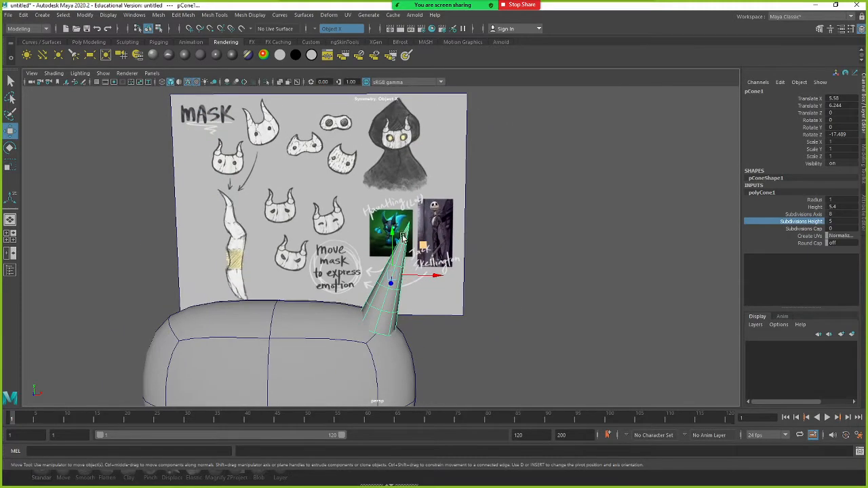
alt+drag(419, 256, 409, 230)
Thicken the cone to a scale of about 1.32 in X and Z and shift it back to about Z -0.47
key(r)
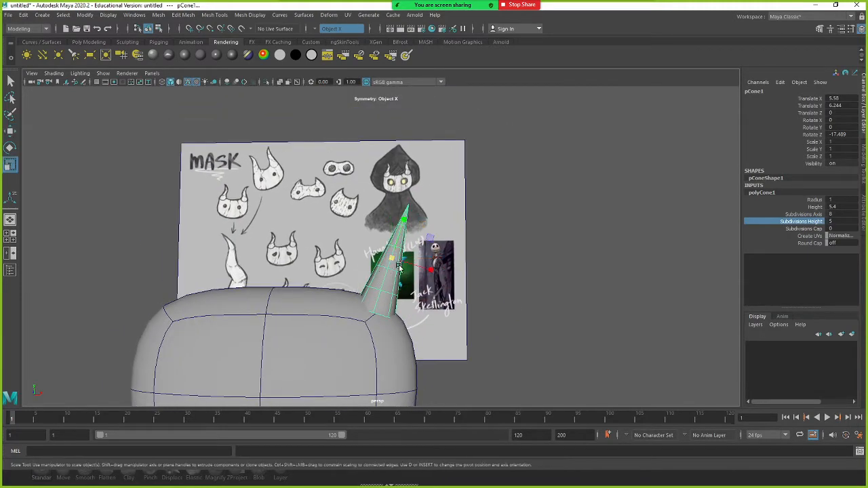
alt+drag(400, 267, 403, 246)
key(ctrl+z)
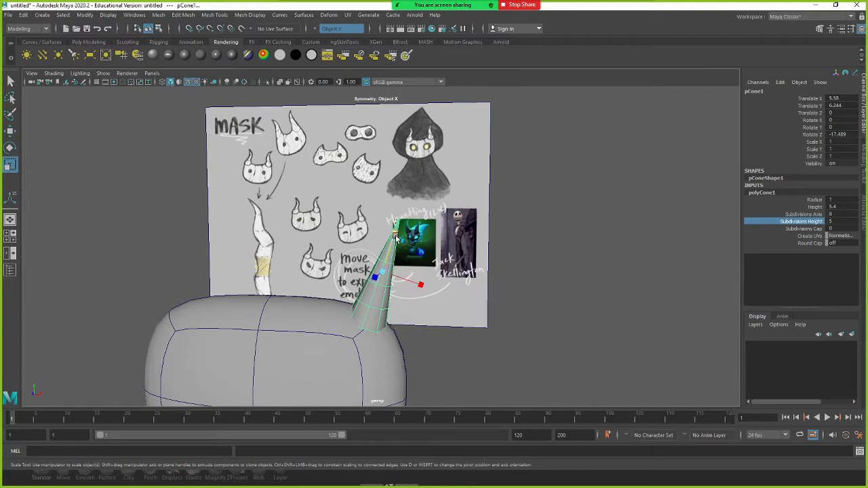
ctrl+drag(396, 238, 408, 225)
alt+drag(374, 284, 407, 266)
key(w)
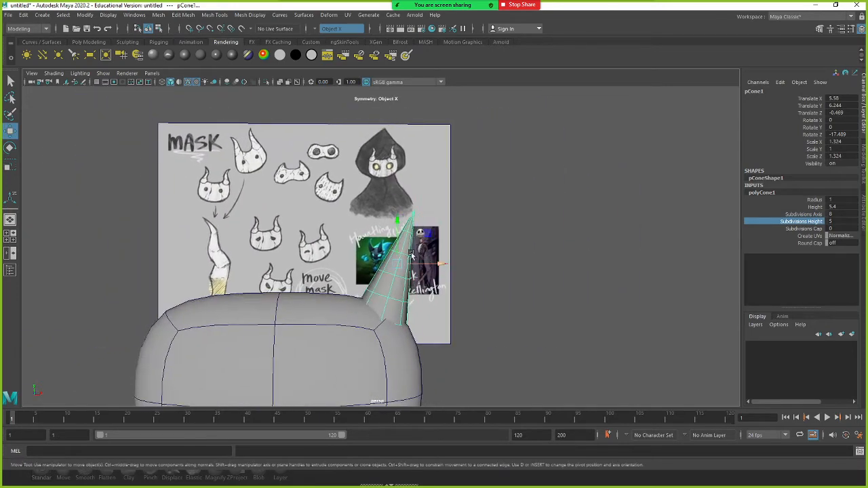
Select the edge loop nearest the horn's tip and turn symmetry off
right_drag(417, 231, 411, 211)
scroll(408, 232, up, 1)
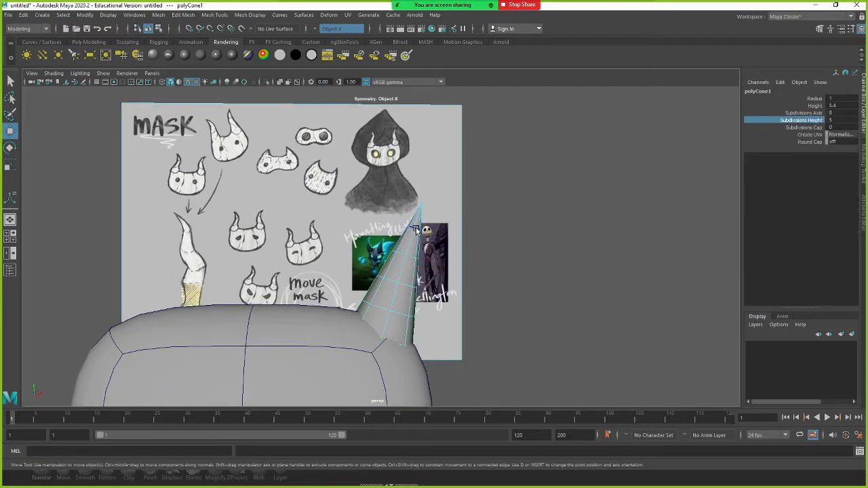
double_click(414, 230)
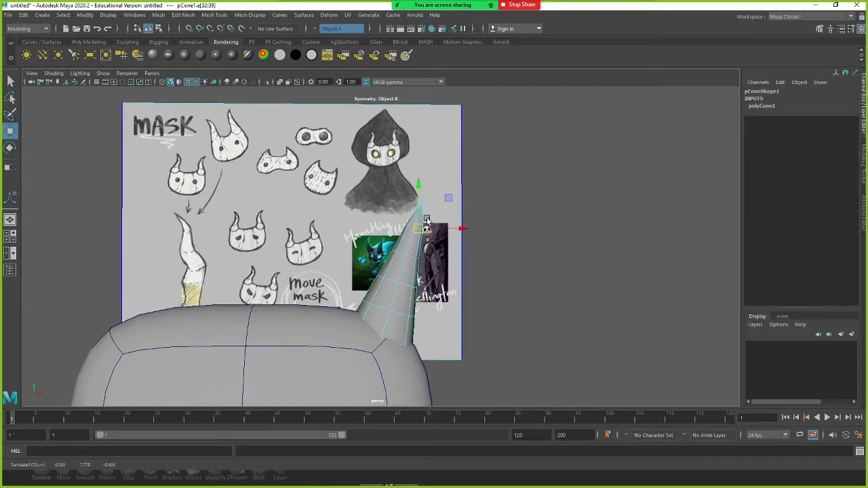
key(ctrl+z)
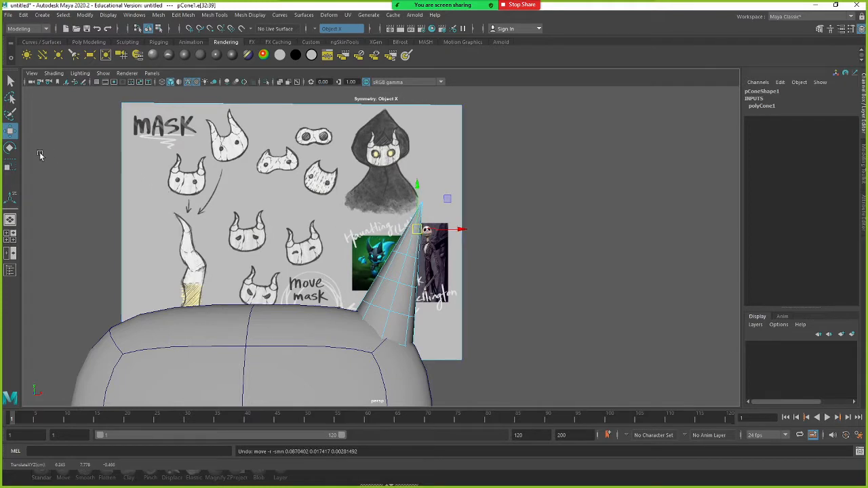
scroll(411, 235, up, 1)
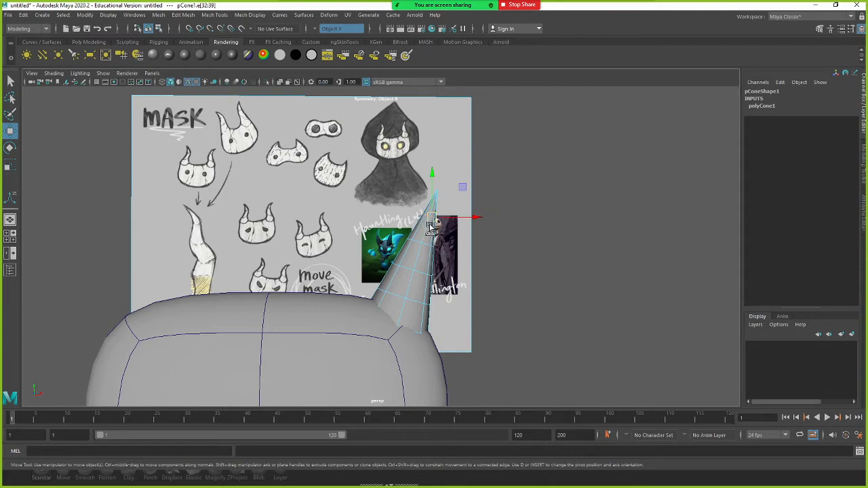
ctrl+shift+right_drag(431, 228, 428, 170)
Try to rotate the horn's uppermost edge loop, undo it, and try to select the tip faces instead
key(e)
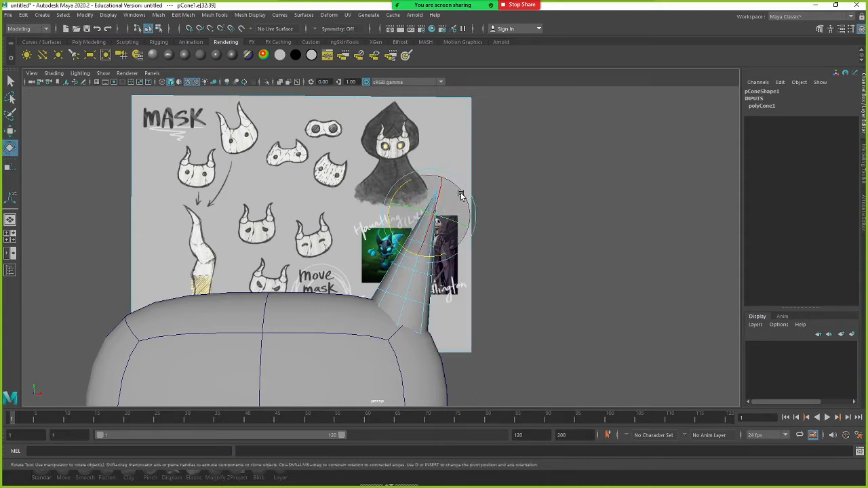
mouse_move(401, 187)
mouse_down()
mouse_move(376, 203)
mouse_move(452, 178)
mouse_move(416, 189)
mouse_up()
key(ctrl+z)
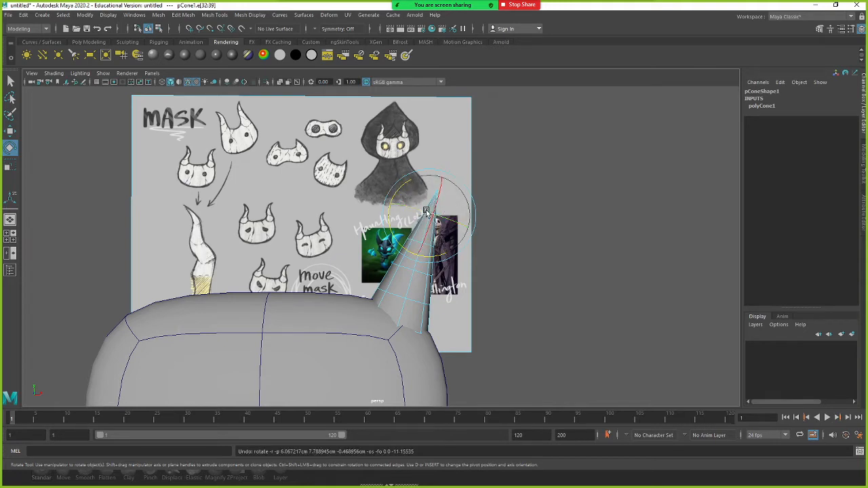
scroll(424, 208, up, 1)
right_drag(436, 207, 433, 231)
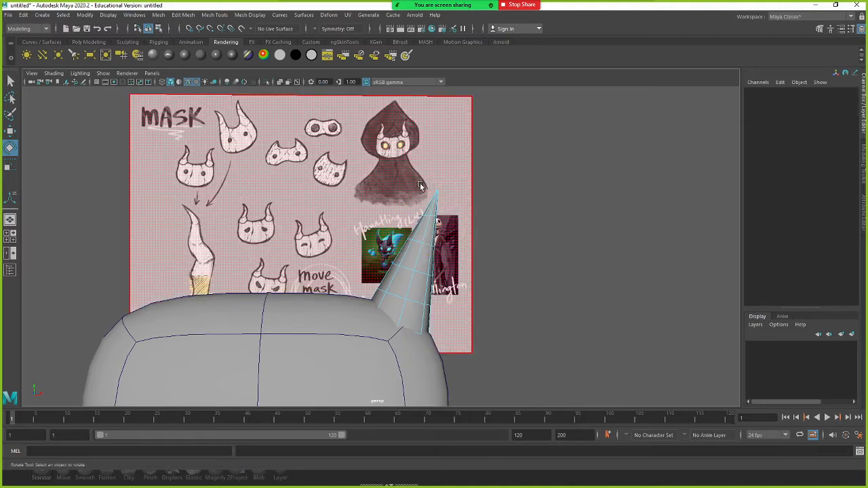
drag(419, 184, 451, 202)
click(505, 215)
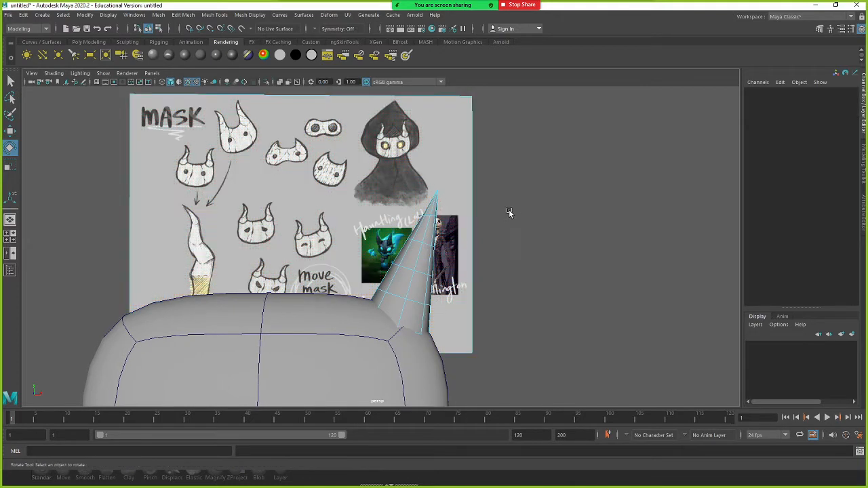
Put the concept sheet plane in a new display layer named ref with a yellow colour
alt+drag(501, 215, 511, 199)
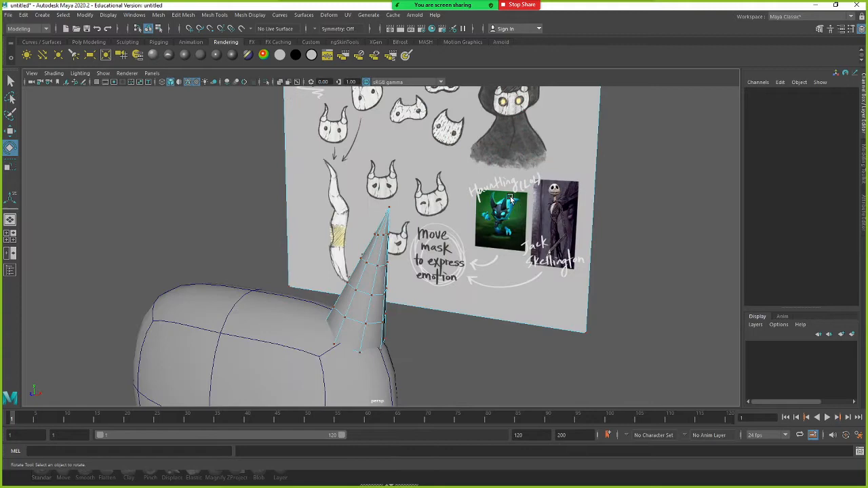
right_drag(519, 206, 549, 194)
click(548, 201)
alt+middle_drag(546, 209, 510, 212)
alt+right_drag(510, 211, 438, 214)
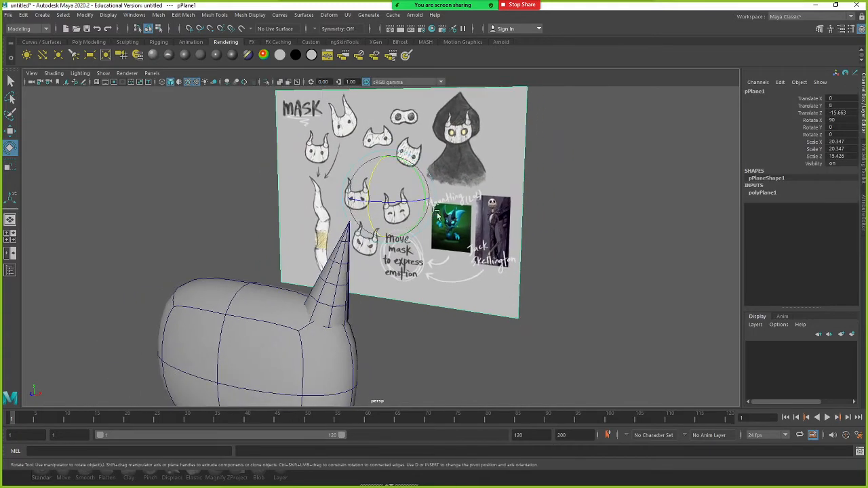
alt+drag(437, 214, 477, 185)
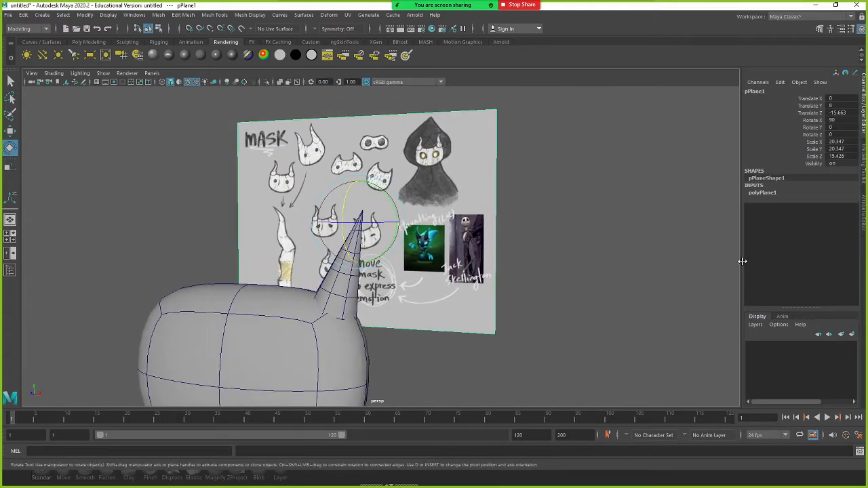
click(852, 336)
click(798, 347)
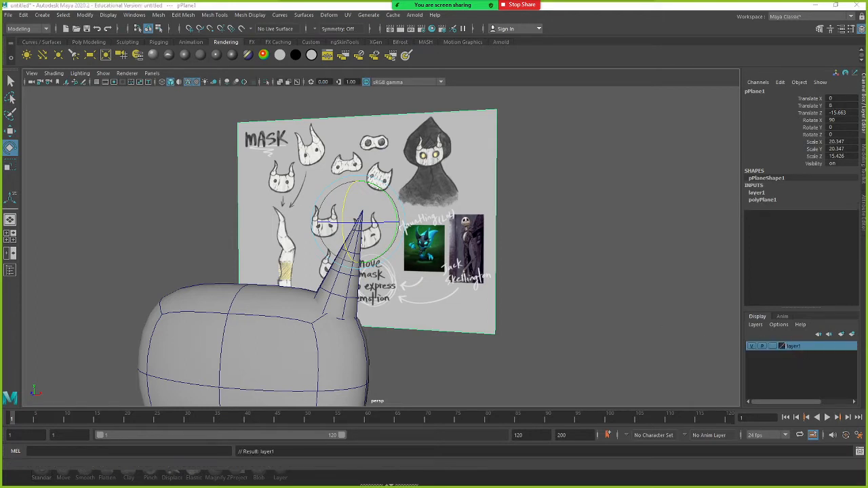
text(re)
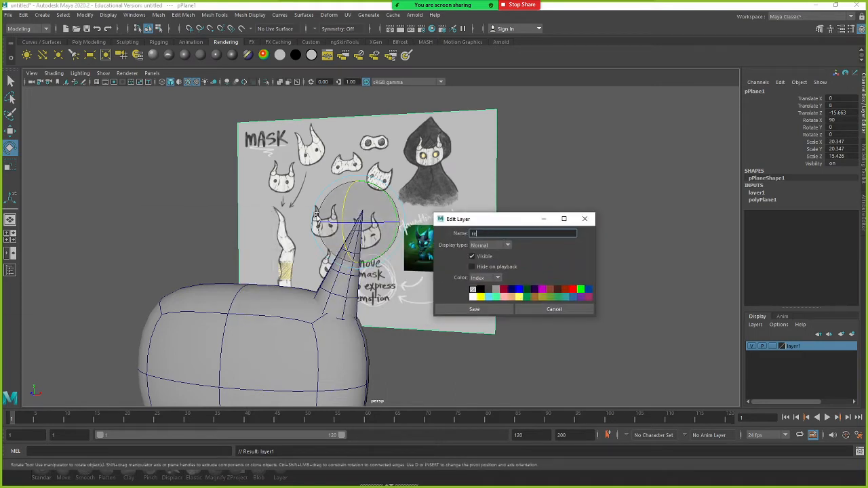
text(f)
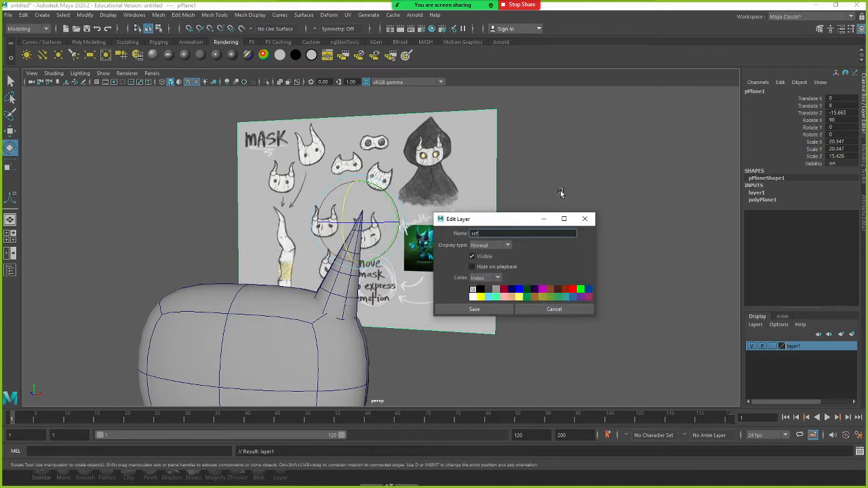
click(476, 310)
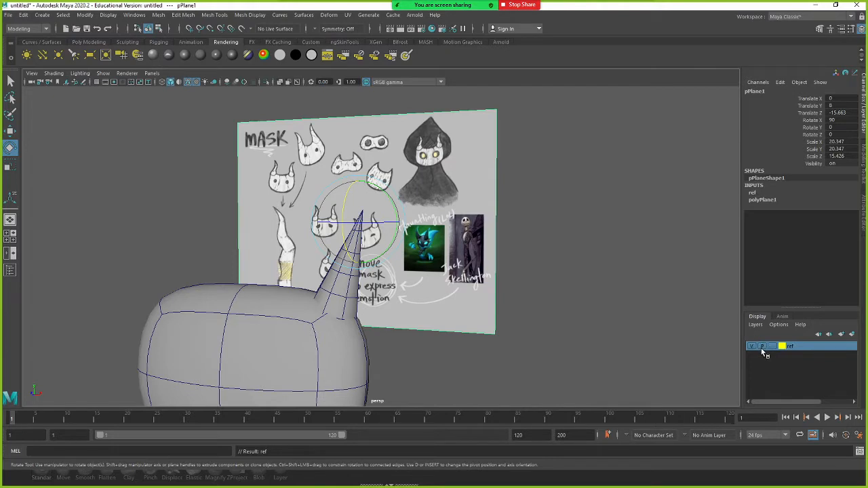
Set the ref layer's display type to Reference to keep the concept sheet from being selected
click(761, 347)
click(507, 249)
click(494, 246)
click(582, 268)
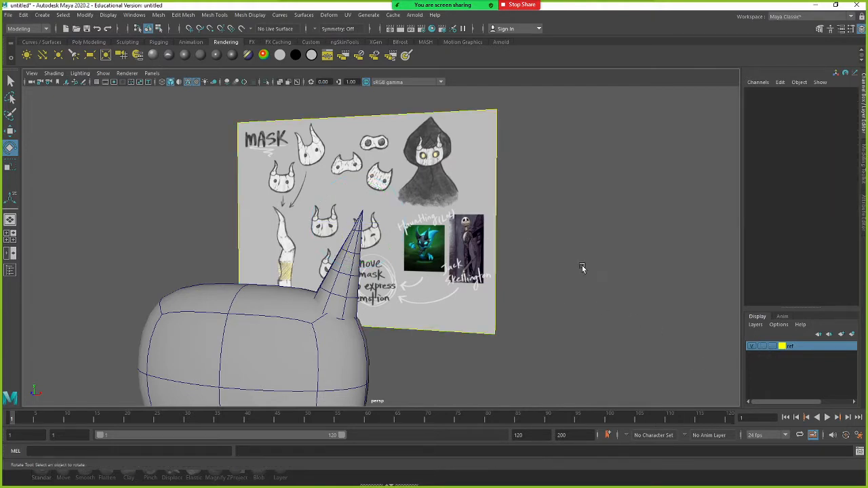
click(771, 348)
click(772, 347)
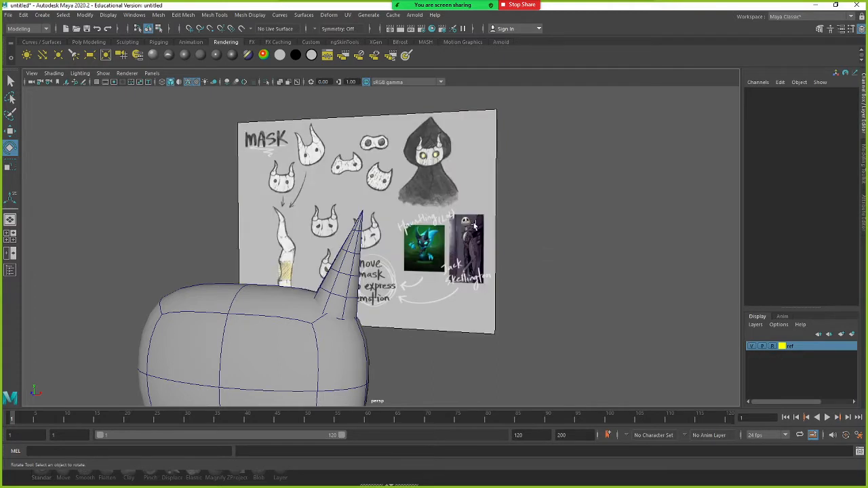
Reselect the horn cone and save the scene as Reaper in Maya Binary format
scroll(469, 225, down, 4)
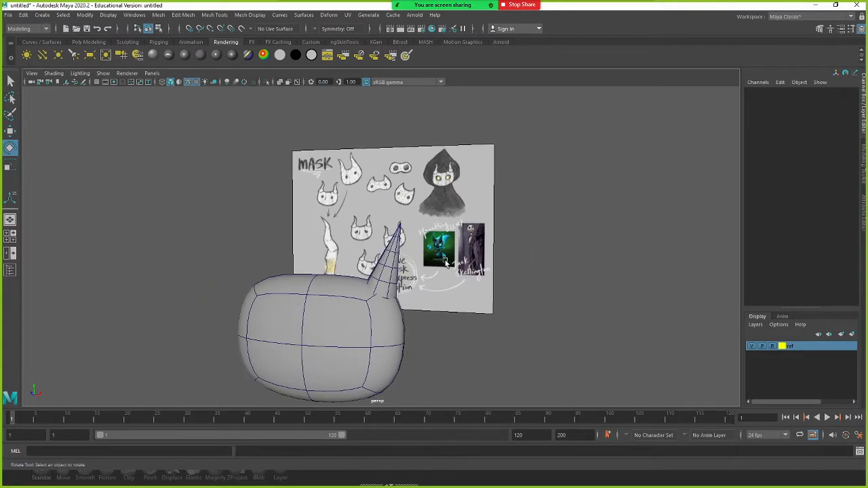
scroll(451, 262, up, 3)
click(409, 278)
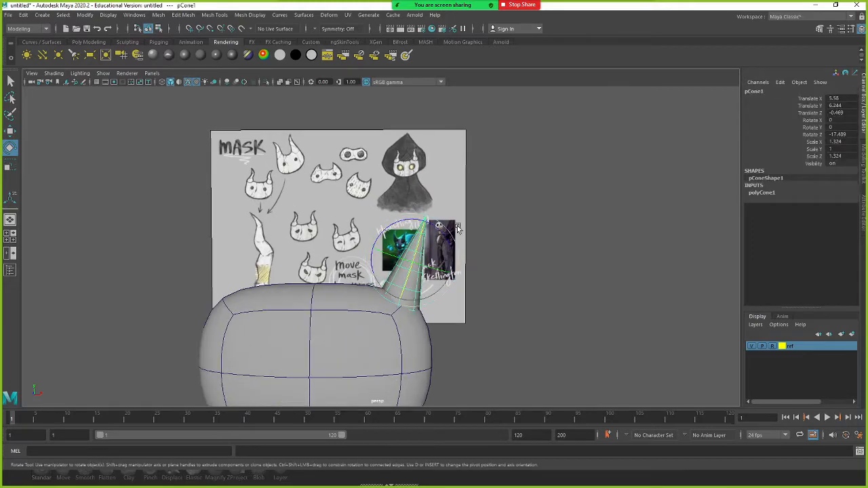
alt+middle_drag(473, 215, 476, 206)
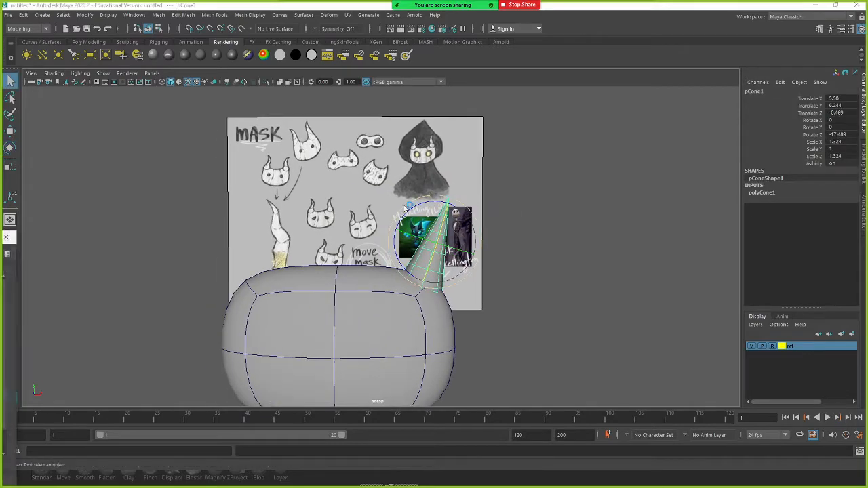
key(ctrl+s)
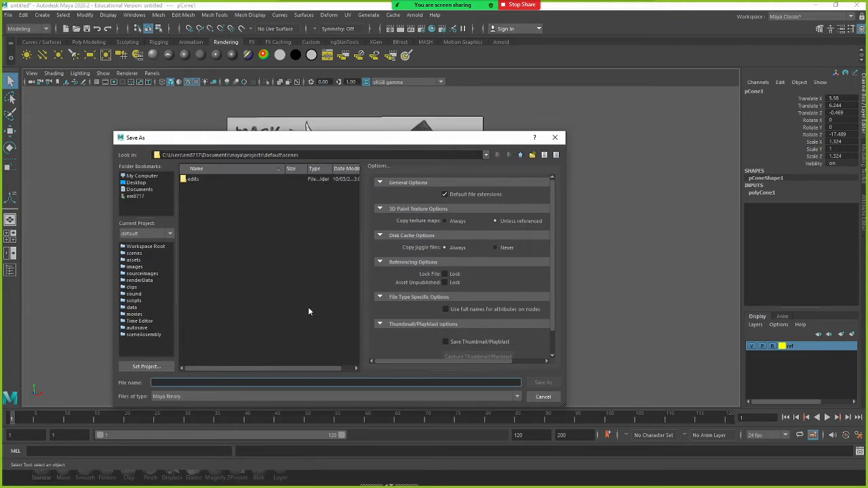
text(Reaper)
key(Return)
Select the faces at the horn's tip and rotate them to start bending the tip outward
key(e)
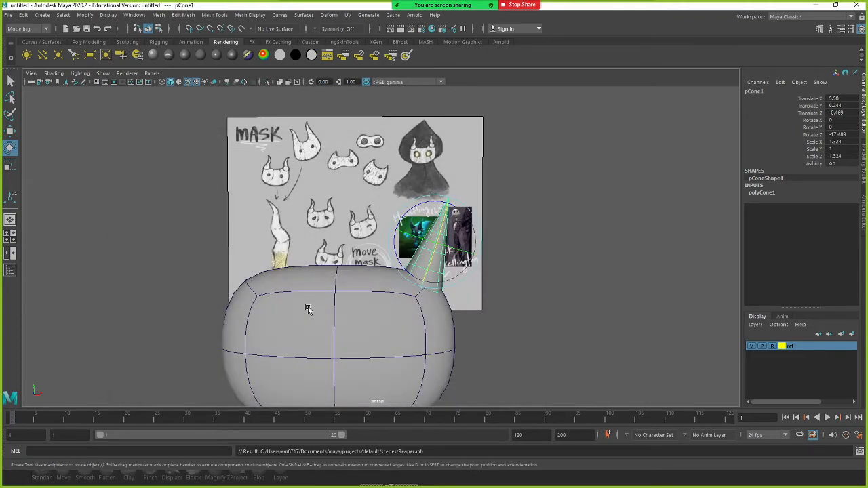
scroll(420, 238, up, 3)
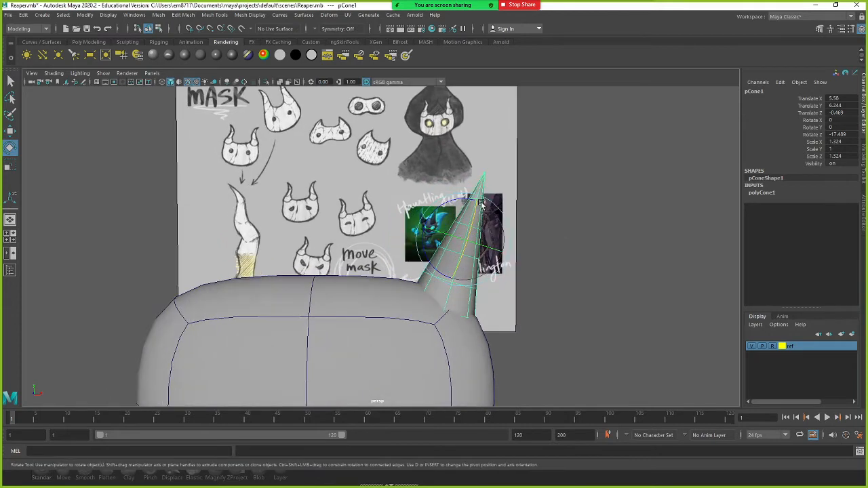
right_drag(481, 204, 477, 226)
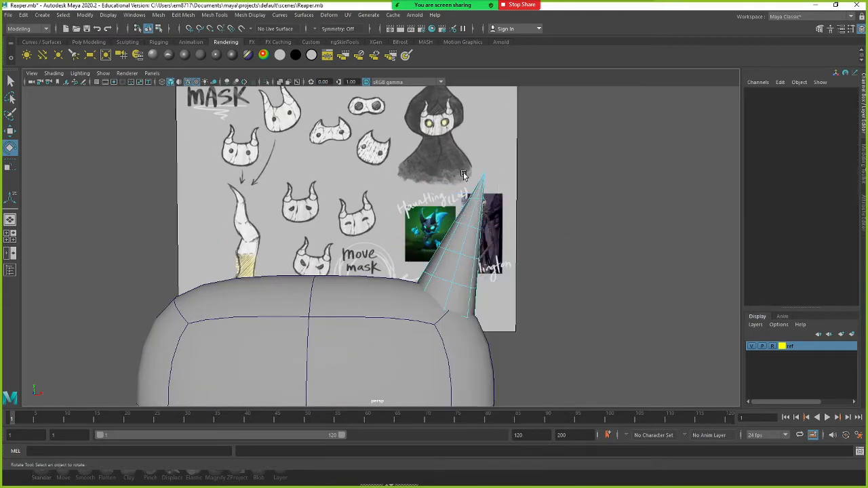
drag(470, 170, 500, 190)
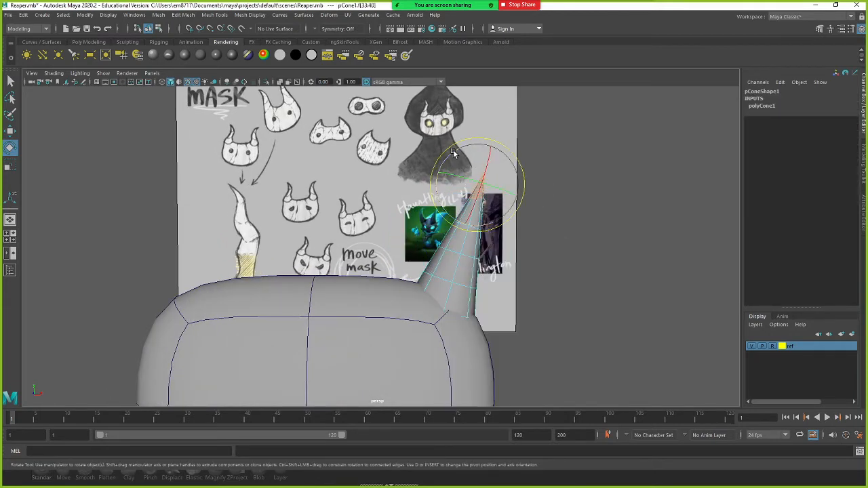
drag(453, 151, 474, 151)
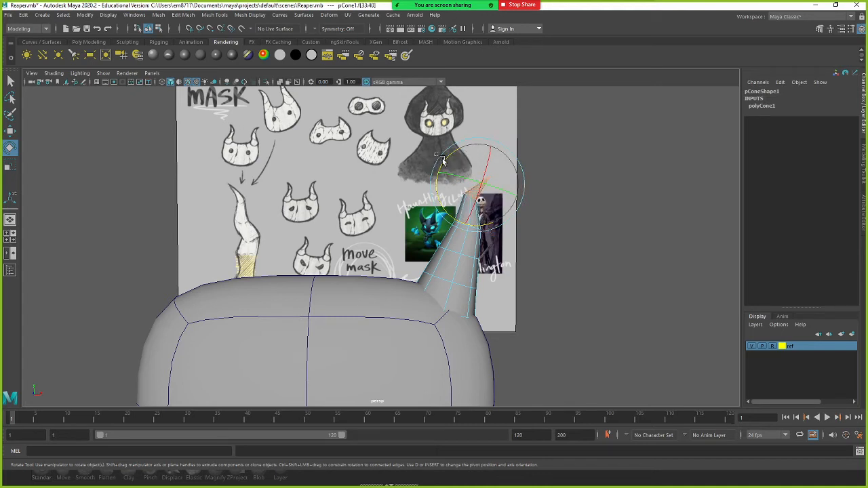
Extend the face selection down the horn row by row, rotating each selection to curve the horn, and return to object mode
shift+drag(436, 204, 493, 216)
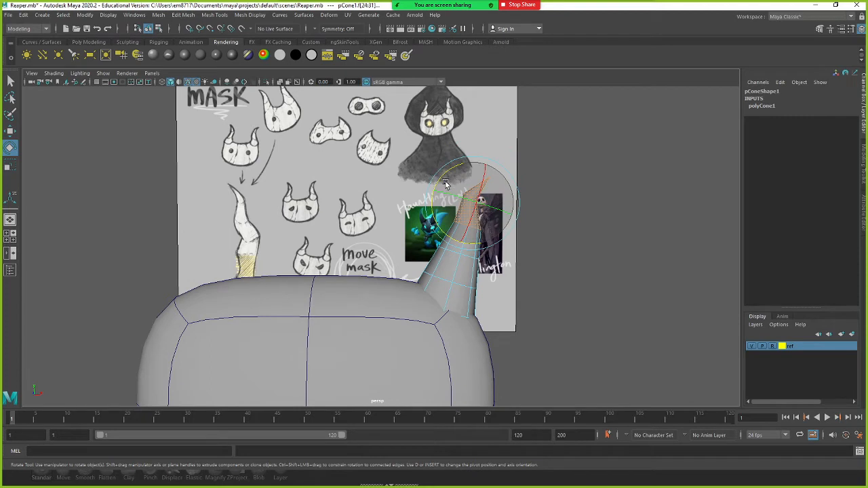
drag(445, 183, 456, 176)
drag(387, 169, 537, 242)
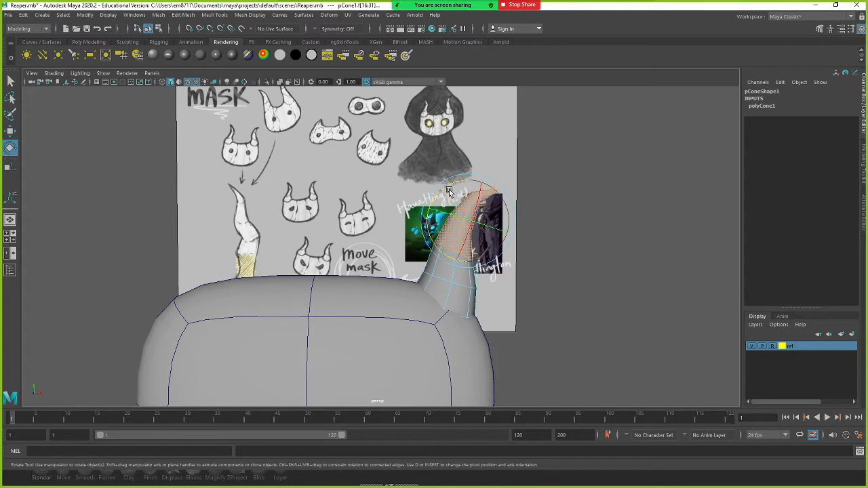
drag(449, 191, 456, 194)
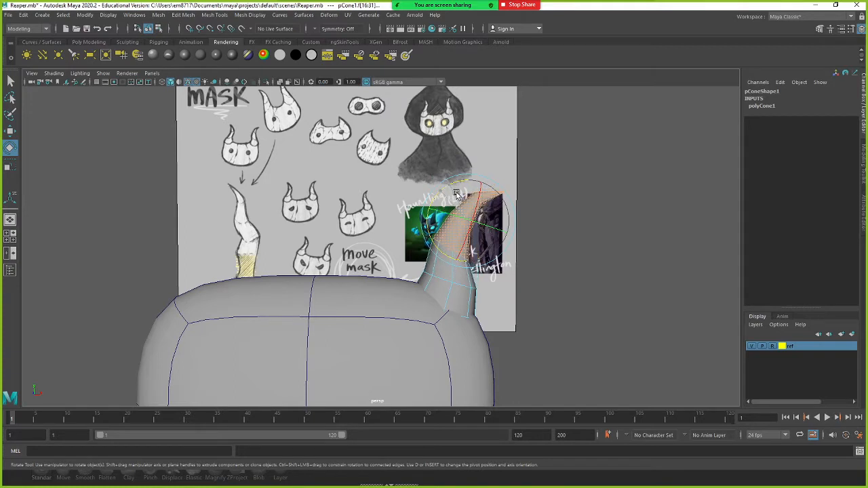
alt+right_drag(445, 225, 383, 249)
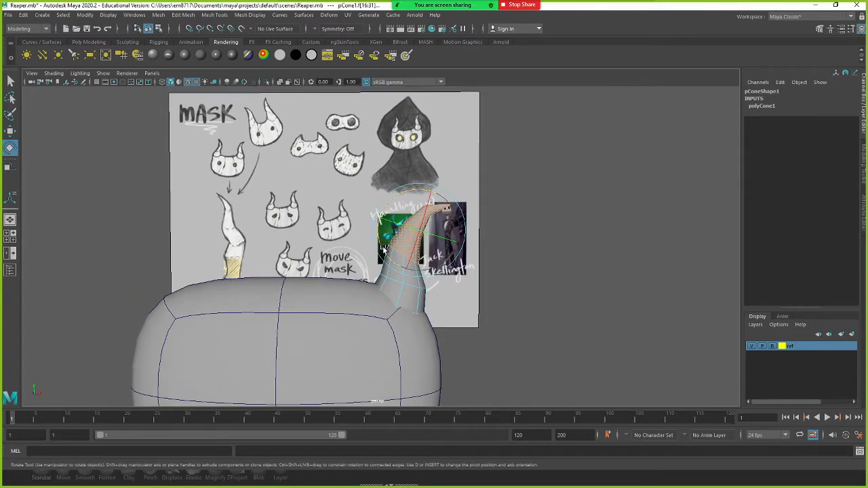
drag(344, 177, 472, 263)
drag(397, 214, 386, 238)
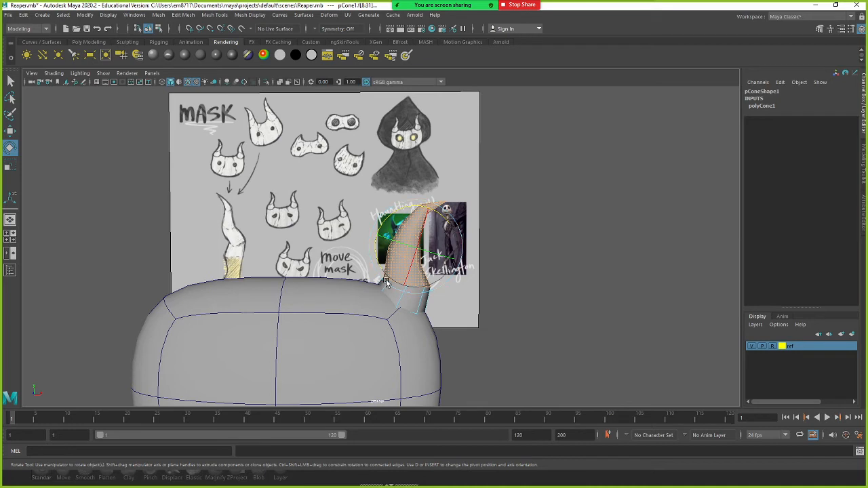
right_drag(408, 303, 480, 241)
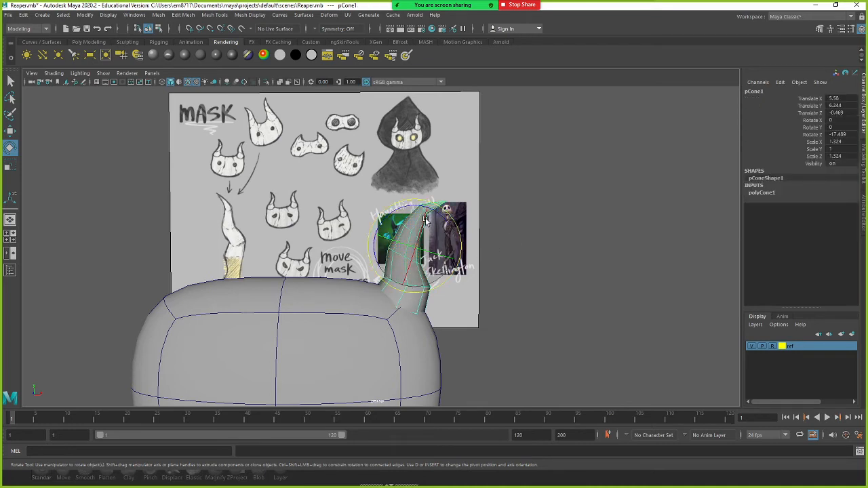
Rotate the whole horn to about -8.5 in Z and reposition it on the head's corner at about X 4.77, Y 6.52
drag(411, 208, 404, 209)
alt+middle_drag(385, 257, 406, 250)
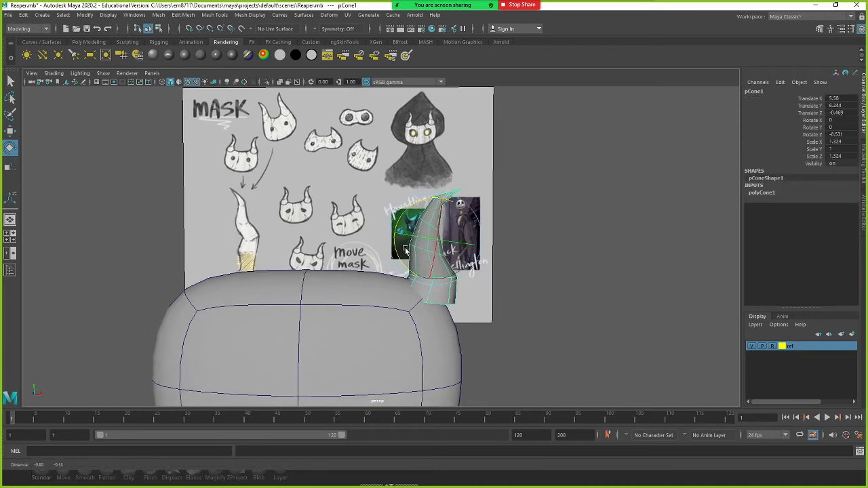
alt+right_drag(406, 250, 388, 246)
key(w)
alt+drag(425, 253, 451, 202)
alt+middle_drag(413, 242, 443, 209)
alt+right_drag(444, 209, 433, 211)
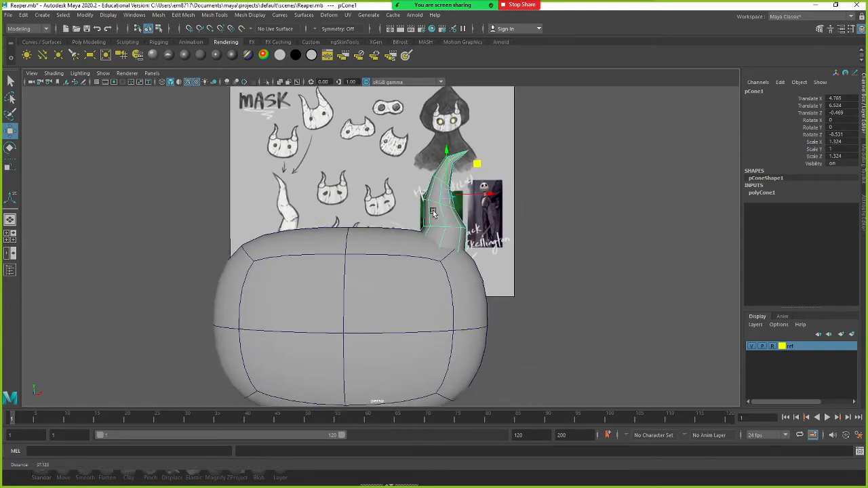
alt+drag(433, 213, 425, 228)
Enlarge the horn to a scale of about 1.81, 1.36, 1.63 and raise it to about Y 6.76
key(r)
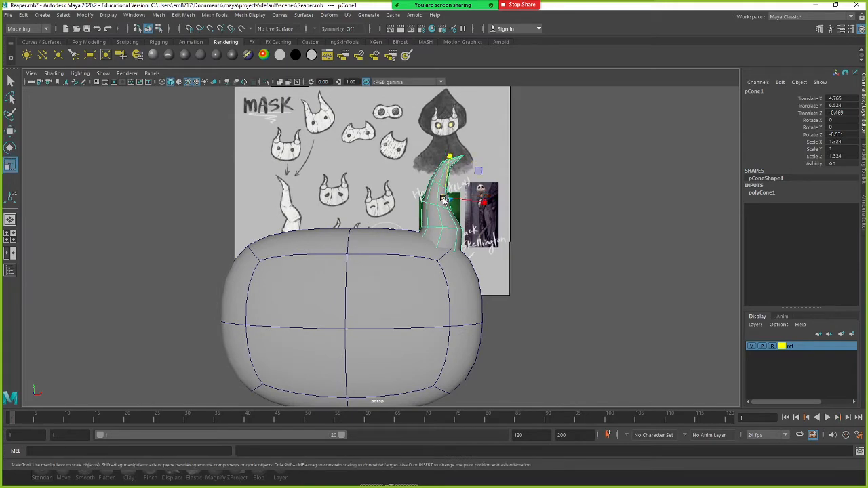
drag(444, 200, 373, 215)
key(w)
key(r)
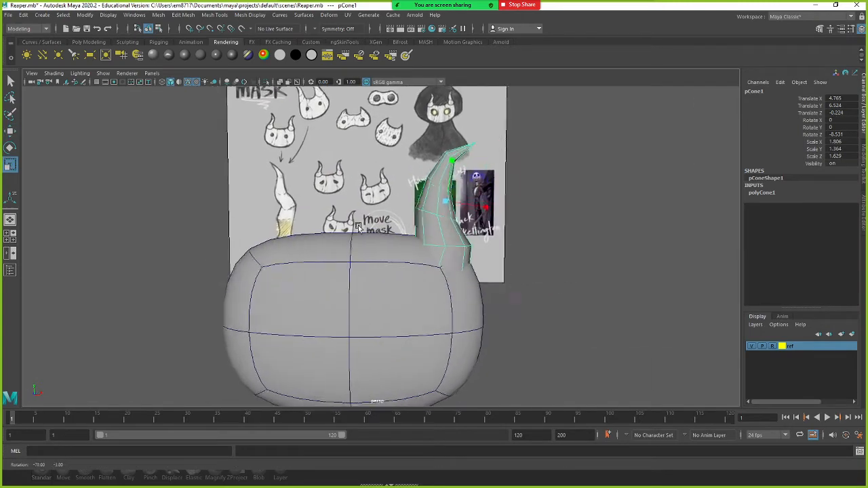
alt+middle_drag(374, 216, 357, 228)
scroll(357, 230, down, 2)
key(w)
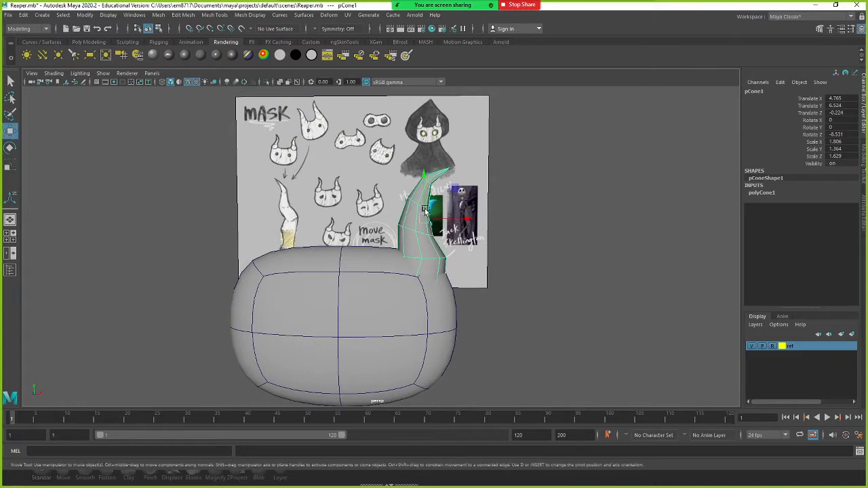
drag(420, 215, 403, 229)
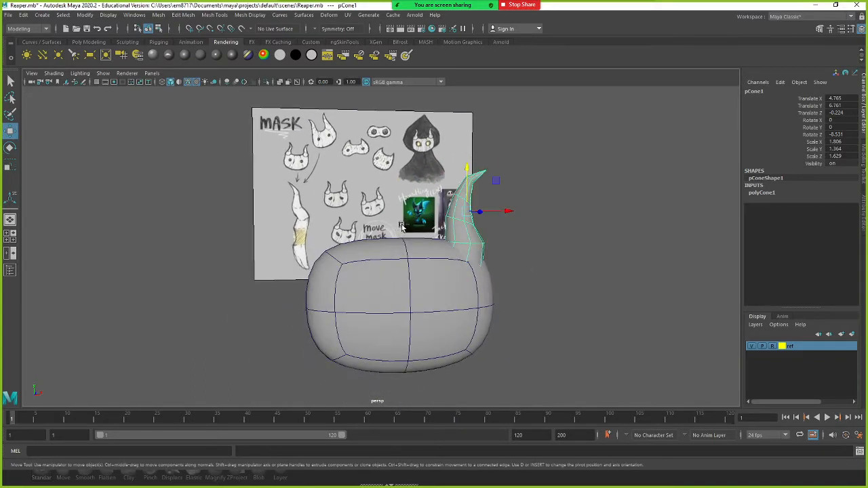
Duplicate the horn and move the copy to the opposite side of the head, at about X -3.7
key(ctrl+d)
drag(507, 213, 389, 217)
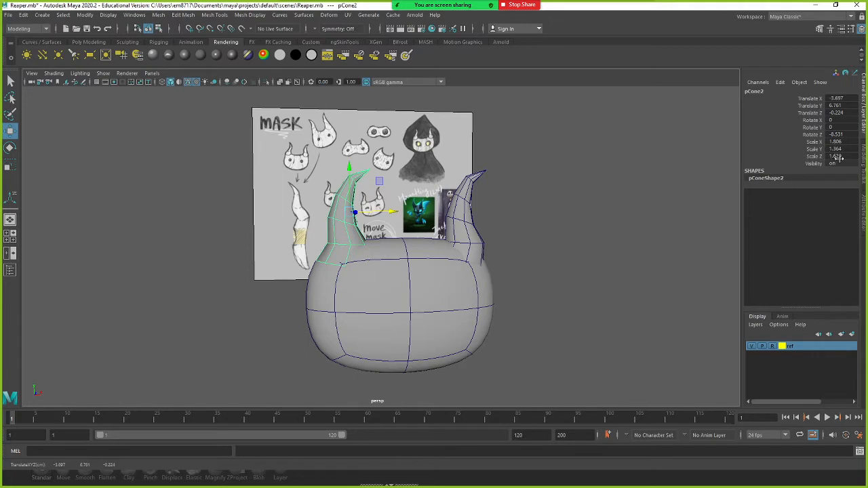
click(191, 222)
click(335, 230)
alt+drag(315, 247, 221, 267)
click(221, 268)
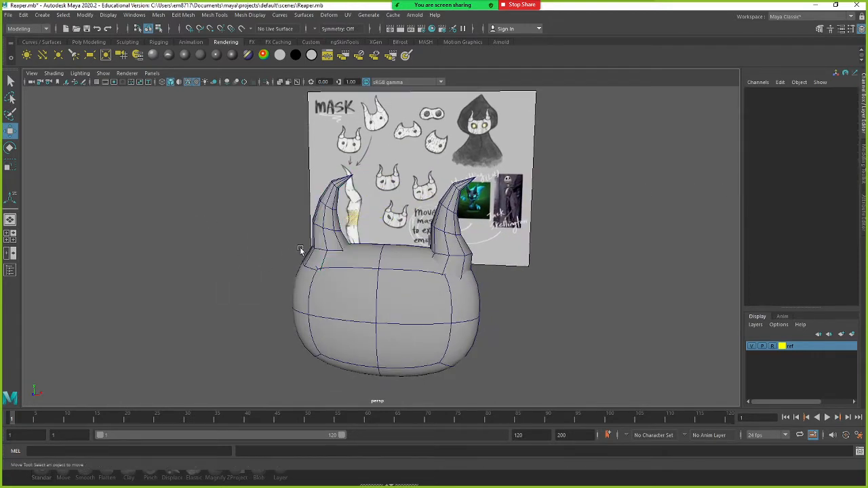
click(329, 239)
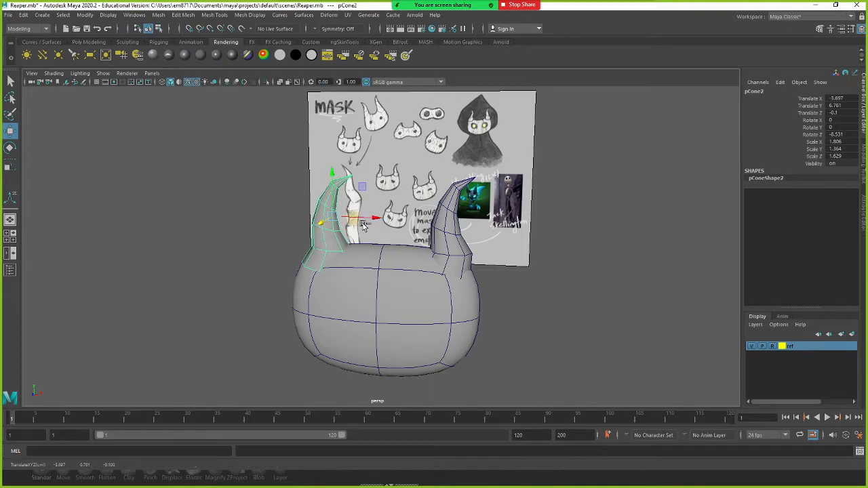
key(ctrl+z)
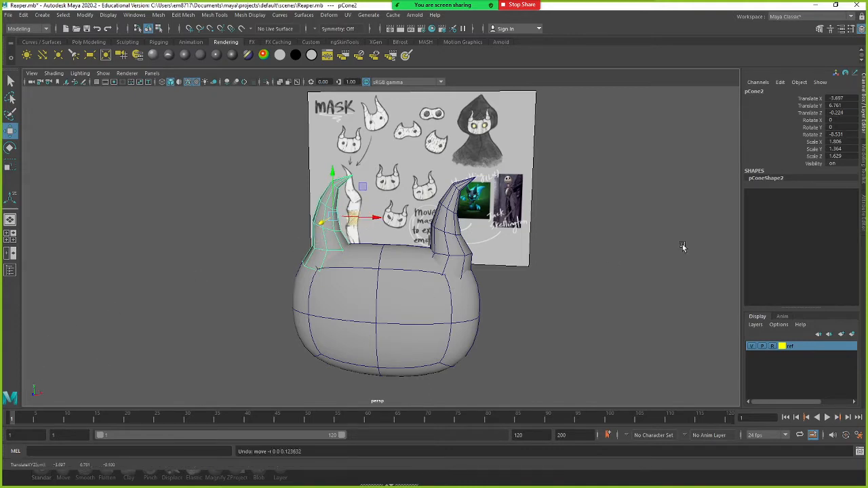
Flip the duplicated horn by setting its Scale X to -1.806, rotate it to about -1.9 in Z and shift it outward
double_click(845, 143)
mouse_move(224, 258)
alt+mouse_down()
mouse_move(251, 251)
mouse_move(229, 250)
alt+mouse_up()
key(e)
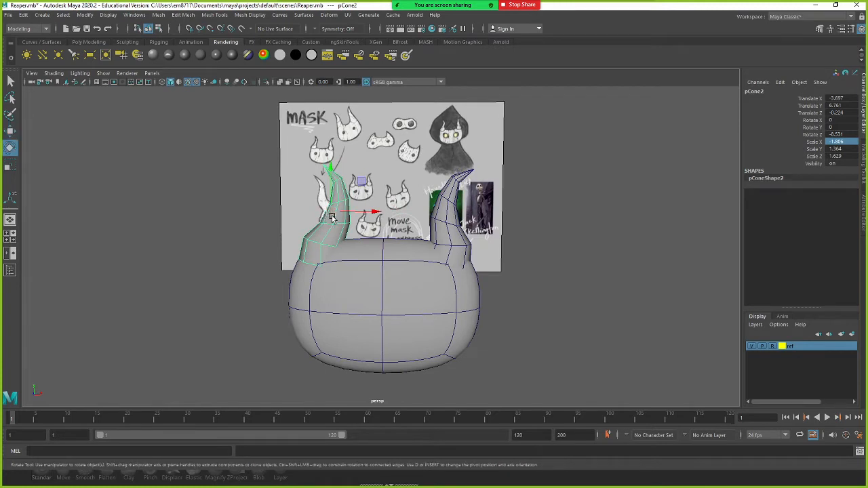
mouse_move(367, 197)
mouse_down()
mouse_move(355, 193)
mouse_move(363, 214)
mouse_up()
key(w)
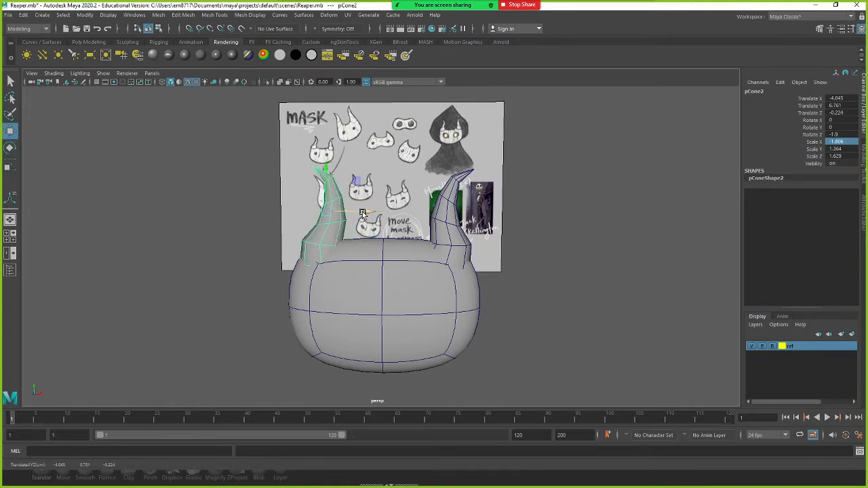
Undo the last move of the duplicated horn and delete the copy
alt+right_drag(381, 217, 316, 196)
key(ctrl+z)
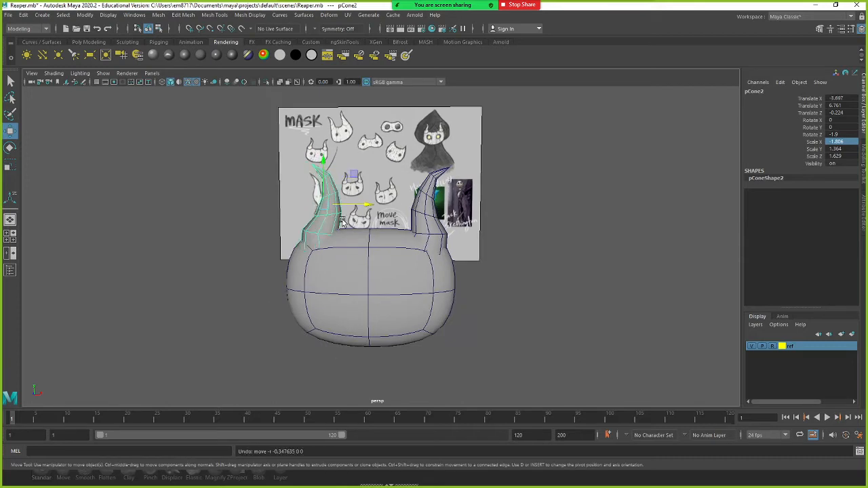
key(Delete)
Select the original horn and freeze its transformations
click(434, 224)
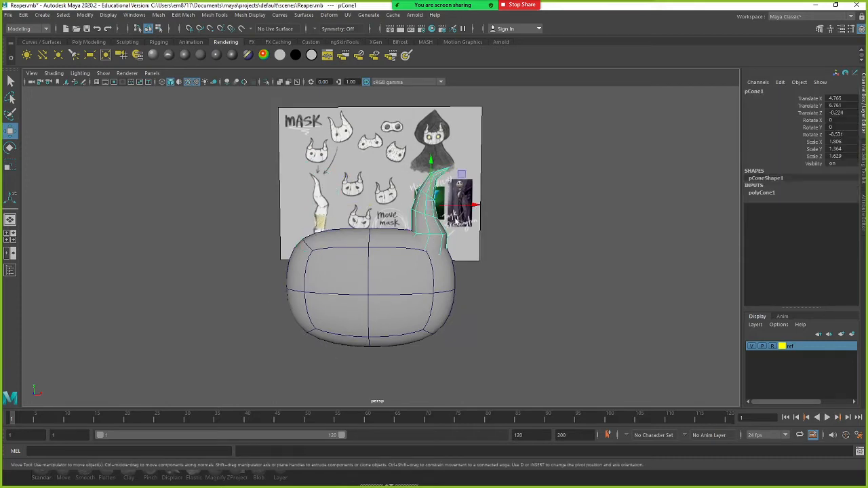
alt+drag(456, 221, 386, 224)
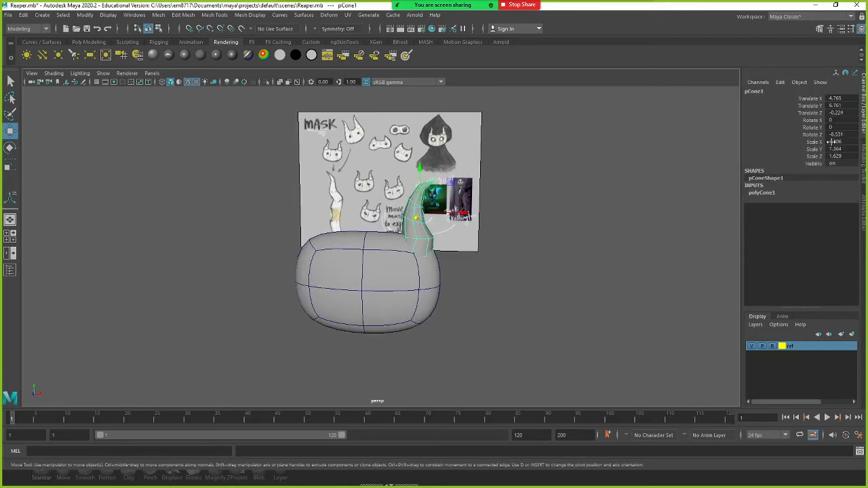
click(85, 14)
mouse_move(116, 99)
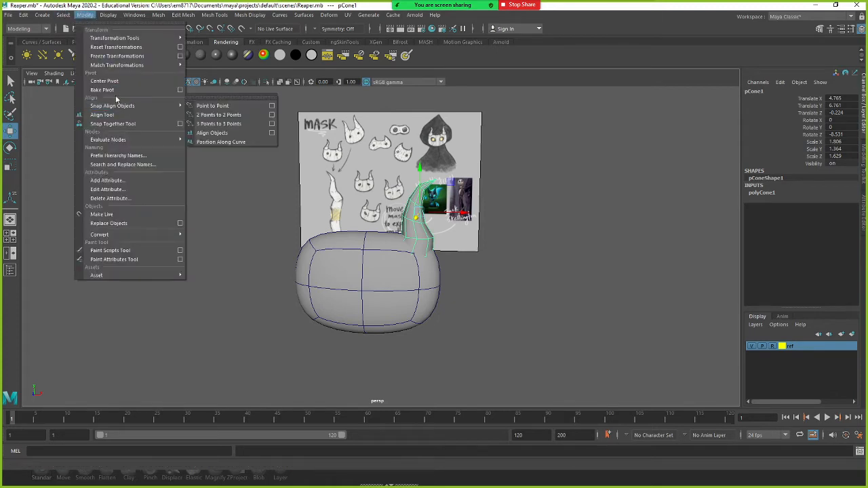
click(117, 56)
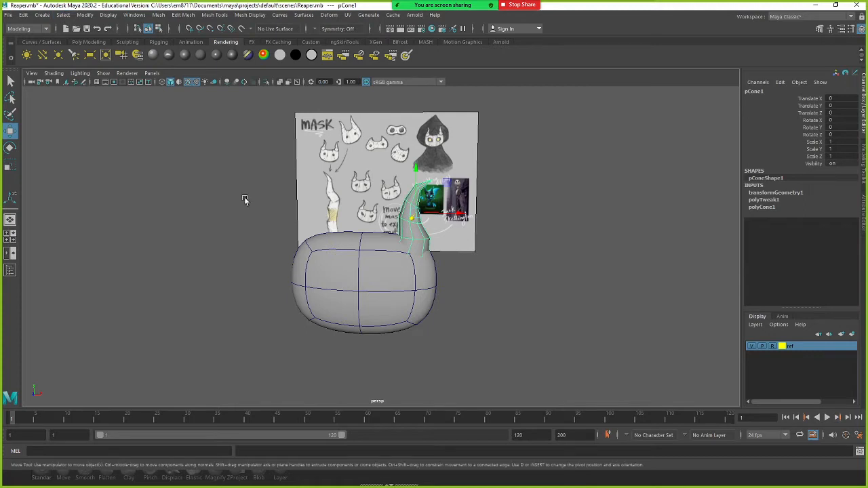
Show the ground grid in the perspective view
mouse_move(320, 270)
alt+mouse_down()
mouse_move(304, 285)
mouse_move(326, 277)
alt+mouse_up()
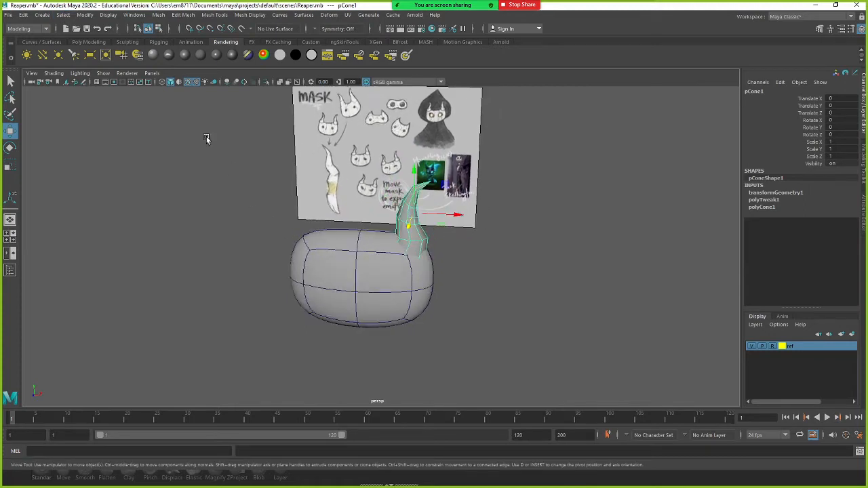
click(103, 73)
click(109, 439)
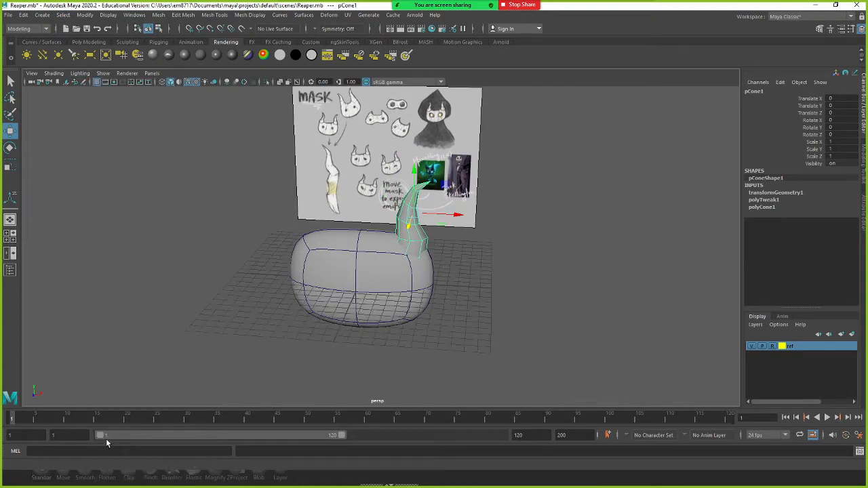
Try to place the horn's pivot at the middle of the head, snapping it to the grid
alt+middle_drag(418, 224, 416, 222)
drag(410, 212, 433, 193)
key(ctrl+z)
scroll(460, 197, up, 3)
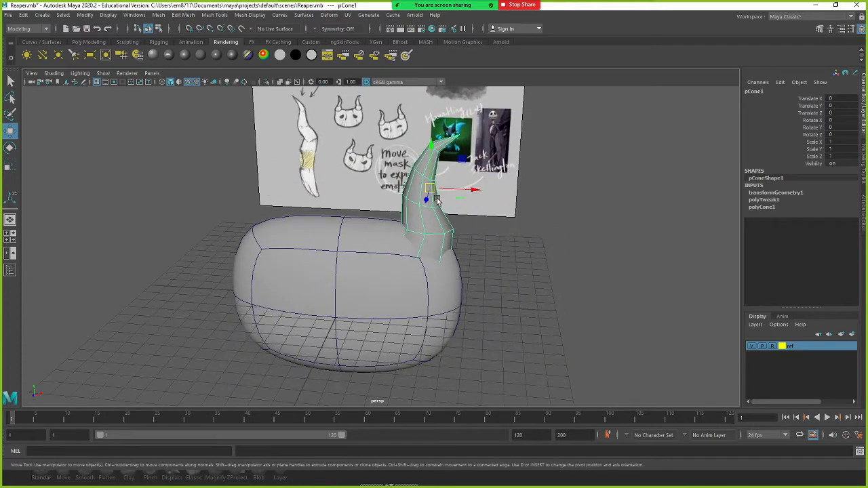
key(d)
drag(473, 191, 421, 189)
drag(368, 201, 290, 275)
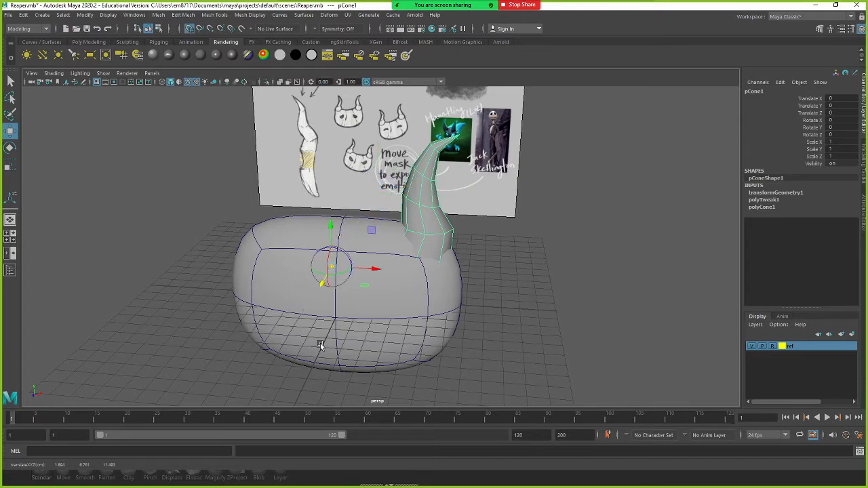
middle_drag(320, 344, 328, 340)
drag(336, 335, 343, 335)
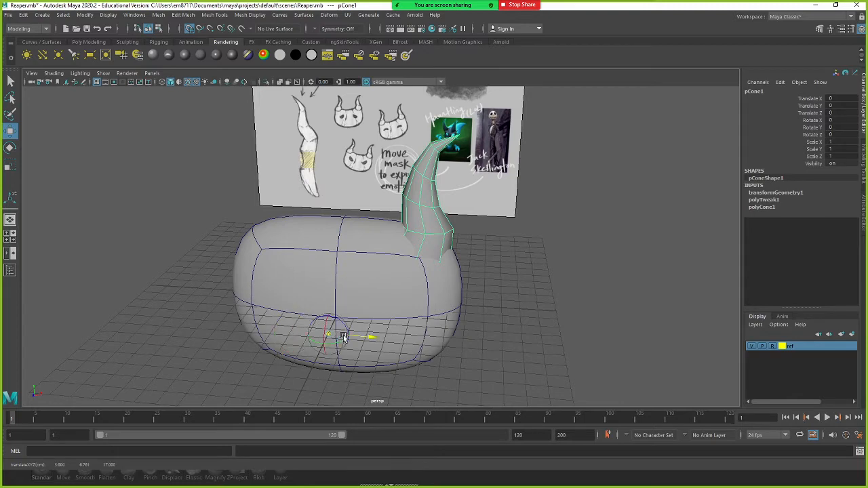
key(d)
key(d)
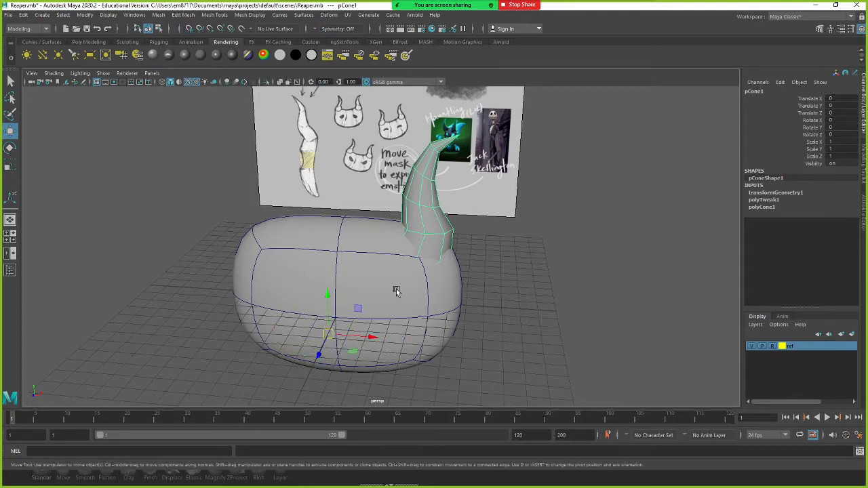
Snap the horn's pivot to the grid's centre line at X 0, Y 0, Z 8
alt+drag(397, 291, 384, 311)
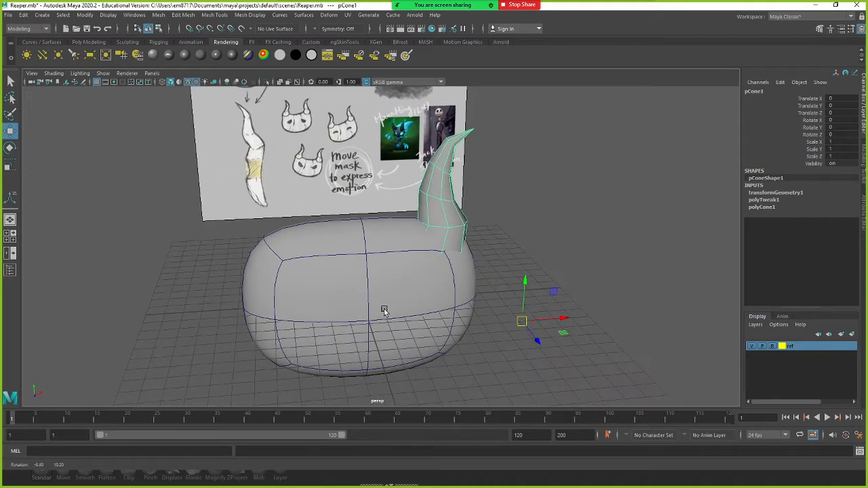
key(d)
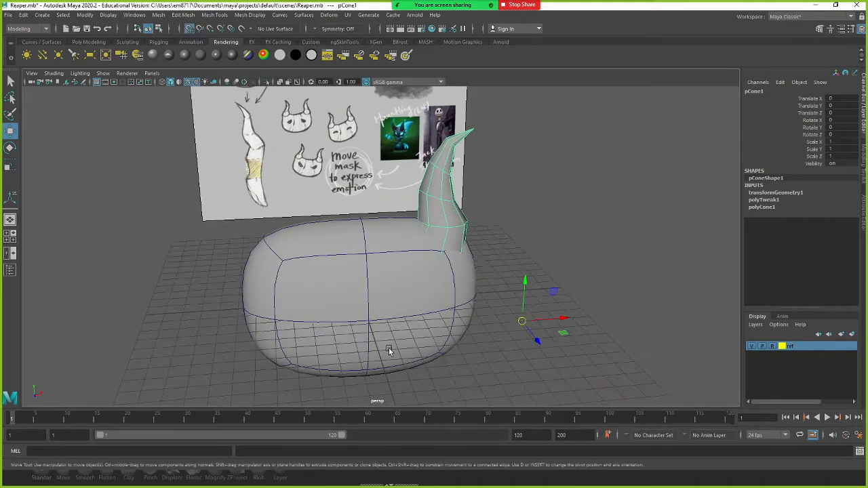
click(383, 377)
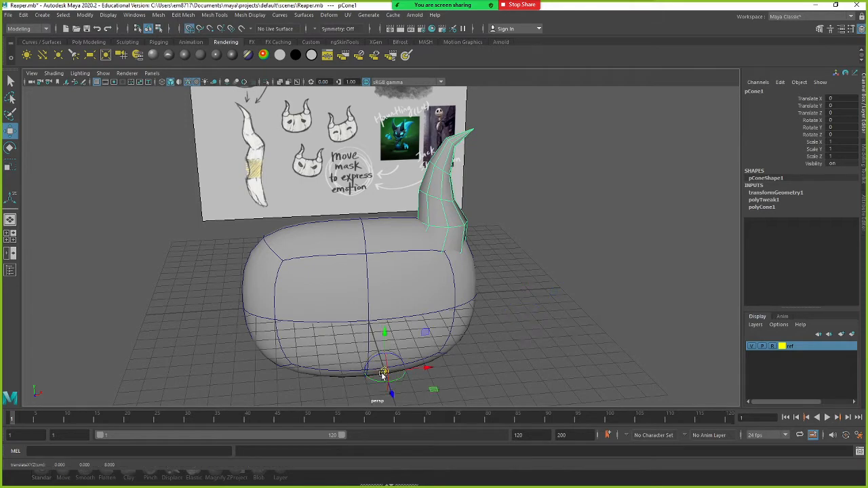
key(d)
Mirror the horn across the world X axis with zero offset, combining it with the original and merging border vertices
alt+drag(344, 298, 269, 253)
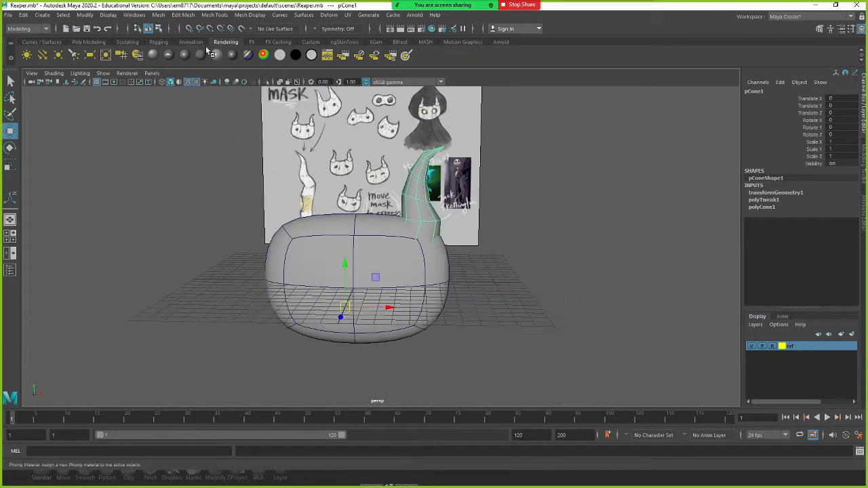
click(158, 16)
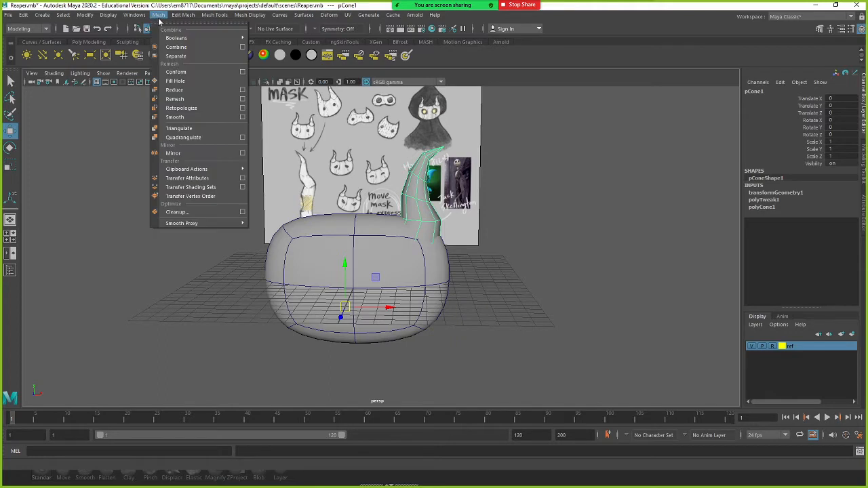
click(243, 154)
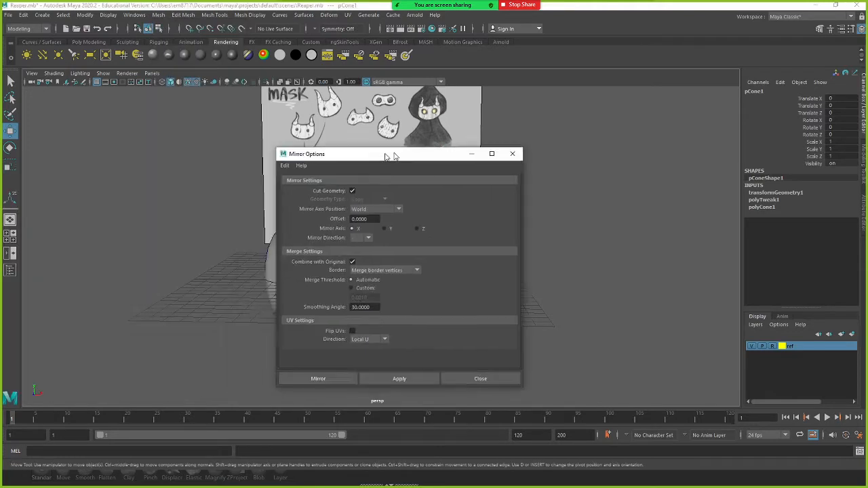
click(400, 205)
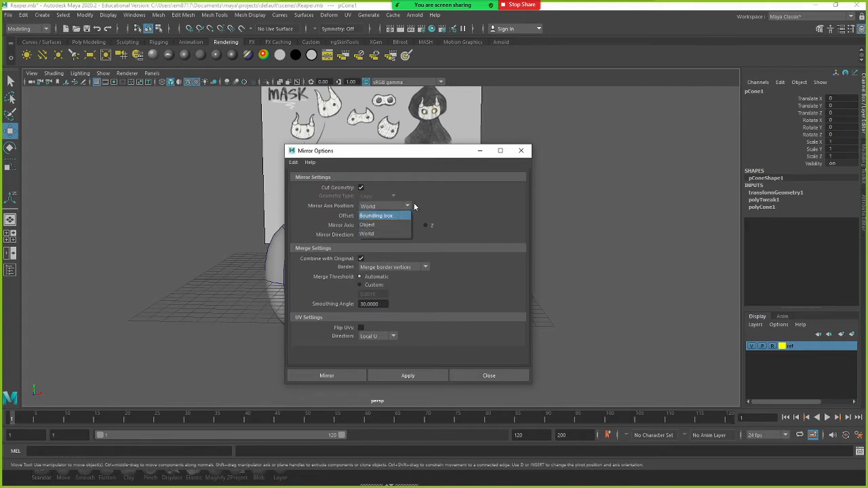
click(442, 198)
click(408, 375)
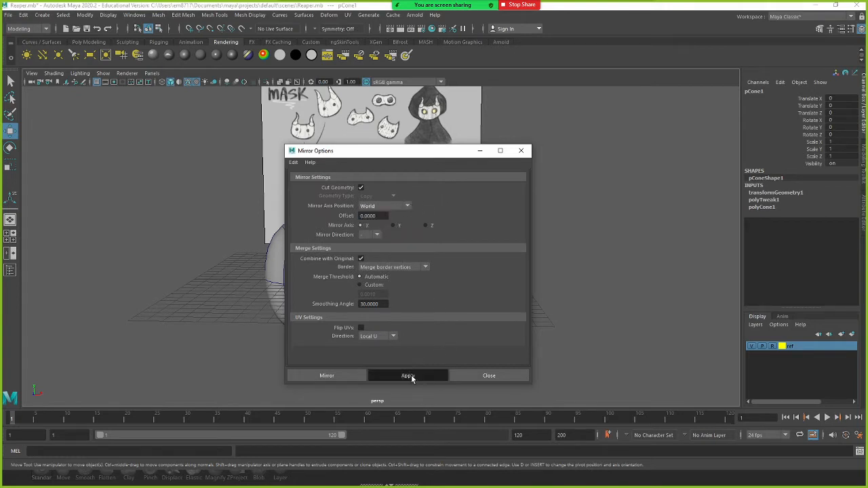
drag(397, 146, 181, 251)
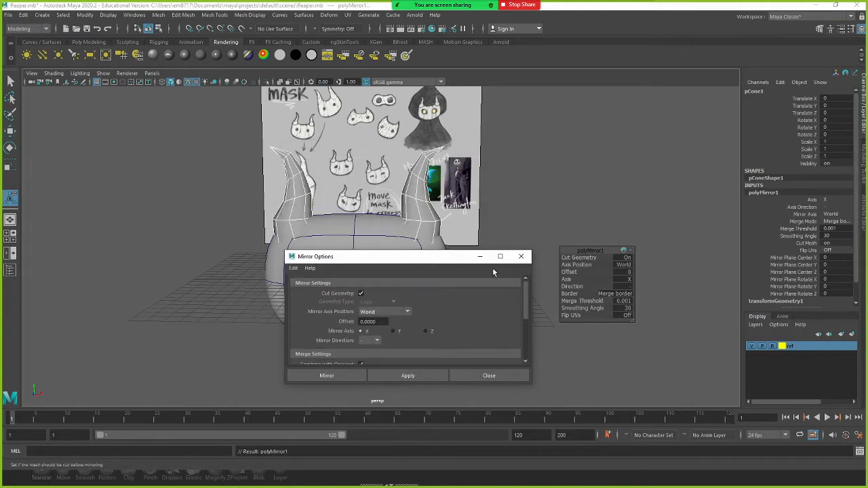
click(521, 254)
click(430, 210)
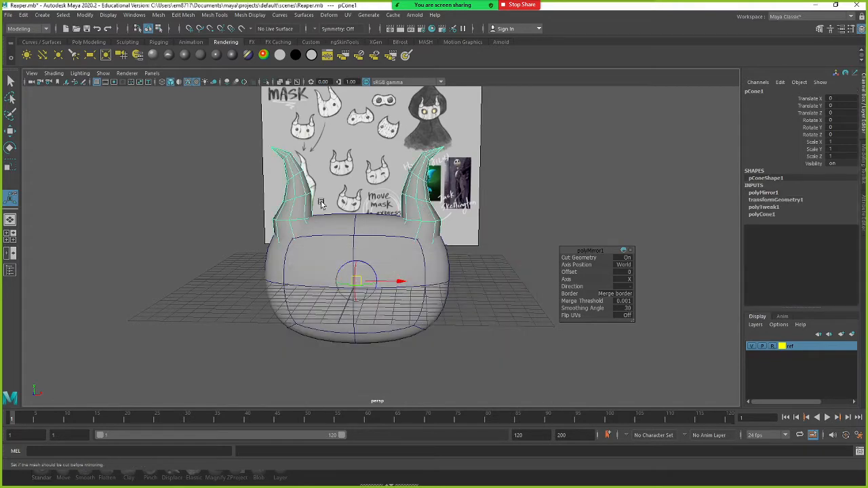
Lower the centre vertices along the head's upper edge to form a dip between the two horns, returning to object mode
mouse_move(403, 241)
alt+mouse_down()
mouse_move(260, 240)
mouse_move(401, 229)
alt+mouse_up()
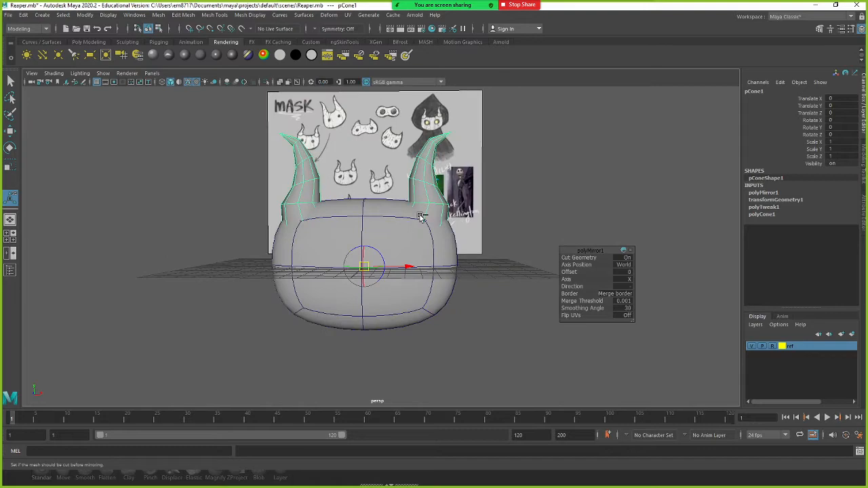
alt+drag(441, 202, 407, 252)
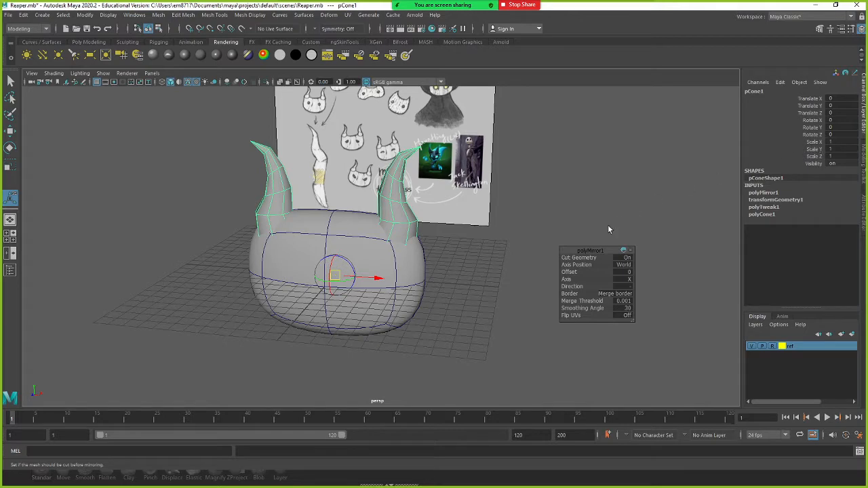
alt+drag(465, 242, 463, 255)
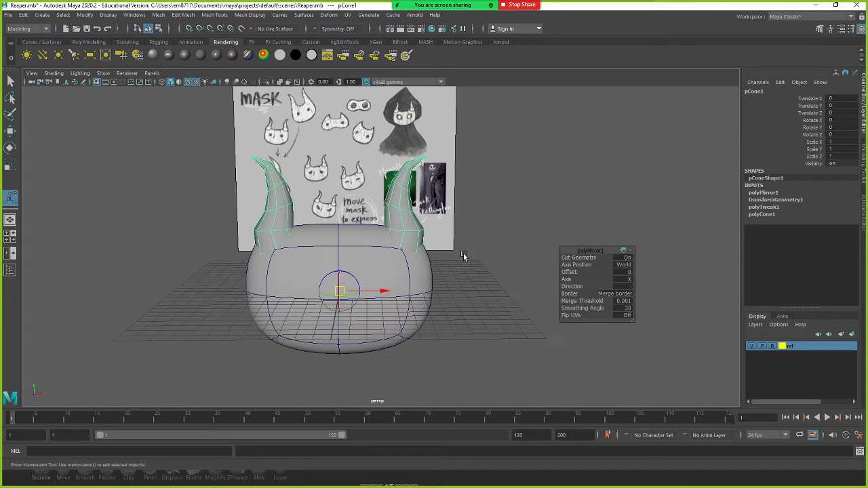
mouse_move(398, 123)
alt+mouse_down()
mouse_move(415, 114)
mouse_move(405, 124)
alt+mouse_up()
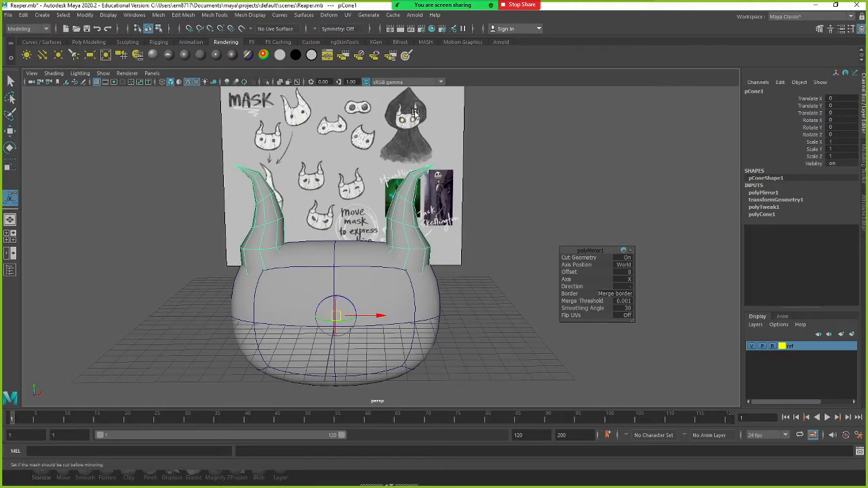
right_click(341, 230)
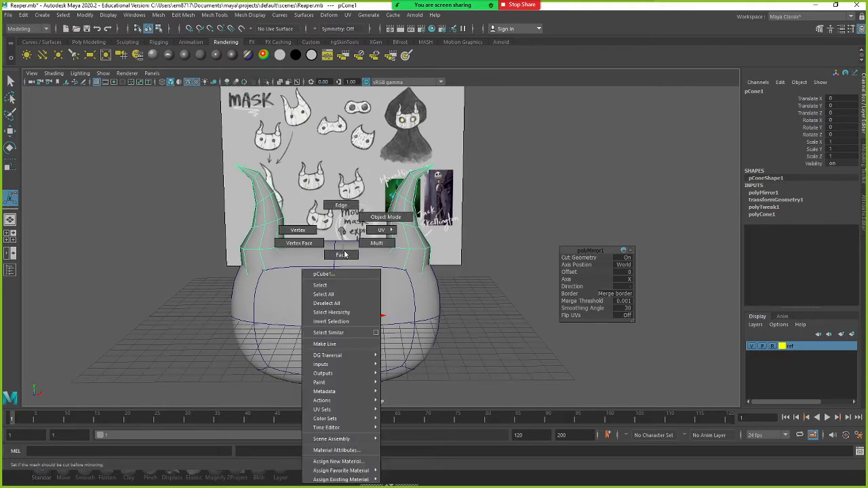
click(336, 211)
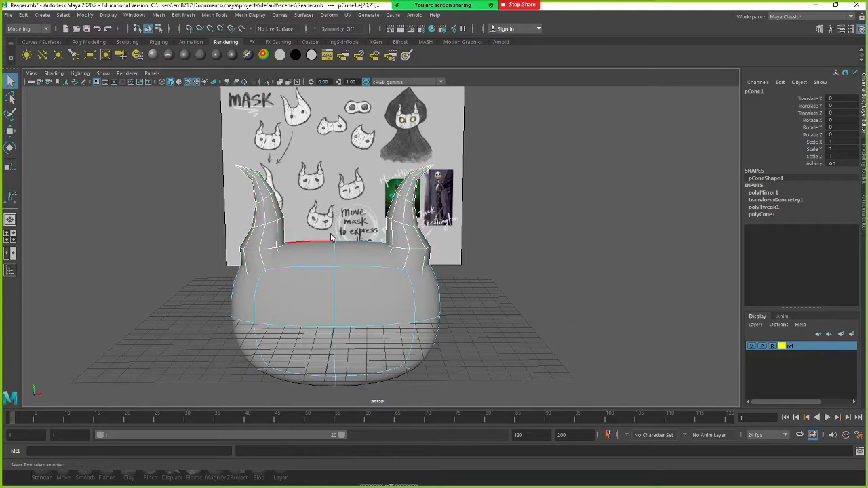
right_click(333, 250)
click(299, 241)
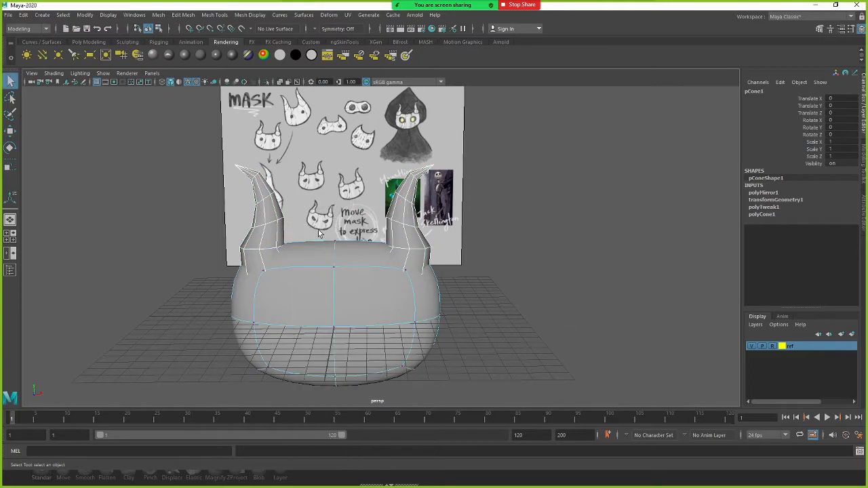
key(w)
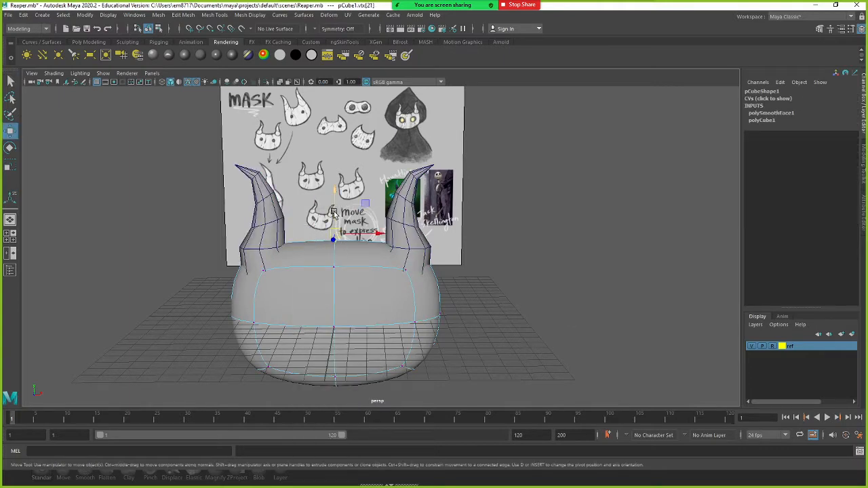
drag(333, 213, 339, 262)
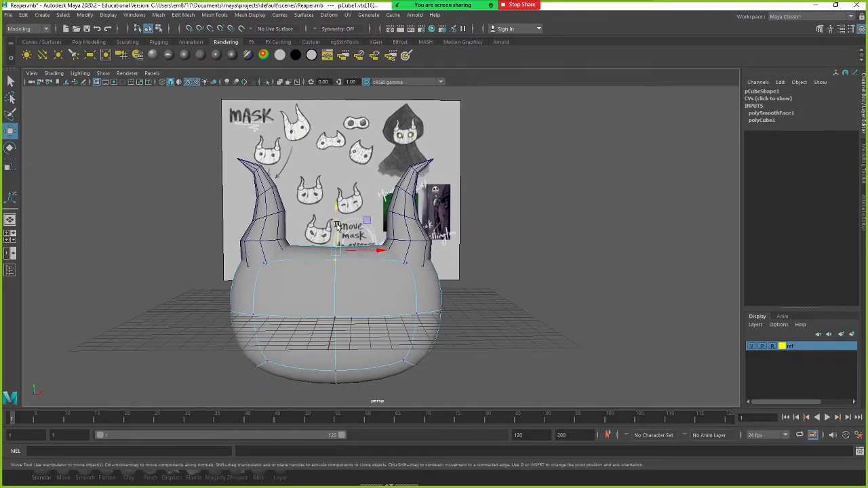
drag(337, 226, 288, 256)
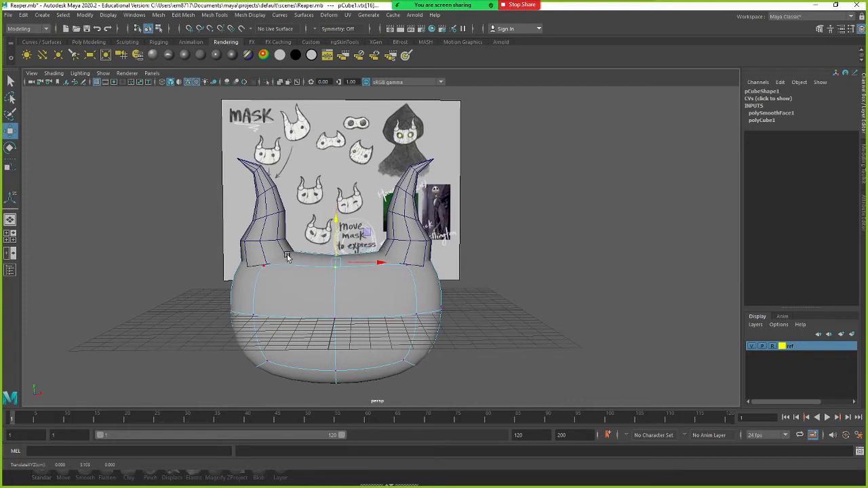
right_drag(359, 287, 375, 283)
Create a polygon cube with smooth preview and move it in front of the face to Z 8.012
alt+middle_drag(390, 281, 483, 243)
alt+drag(484, 243, 455, 247)
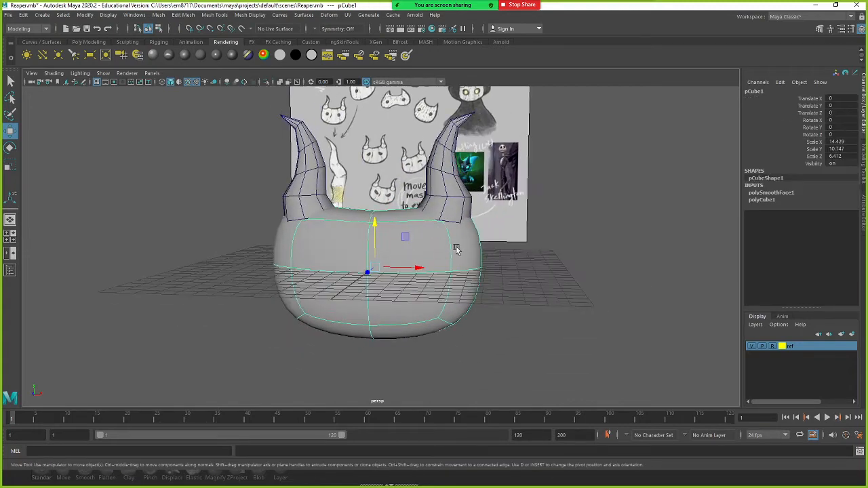
click(536, 258)
shift+right_click(531, 251)
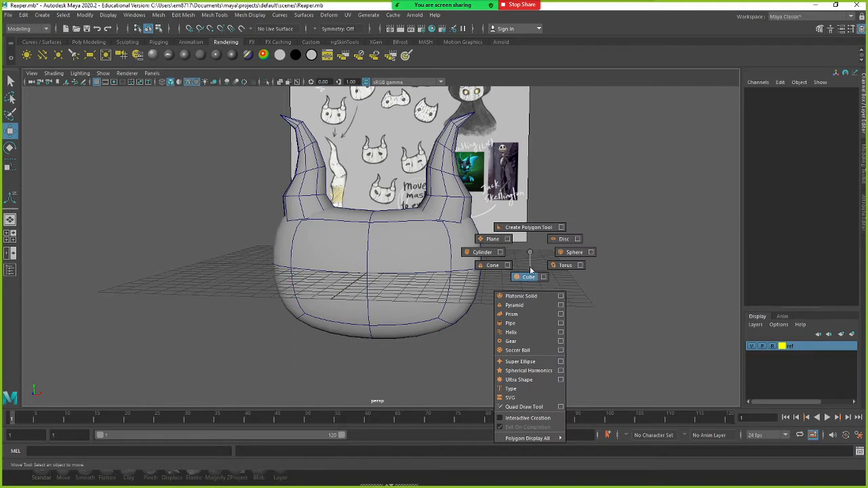
click(528, 277)
alt+drag(502, 268, 347, 266)
key(3)
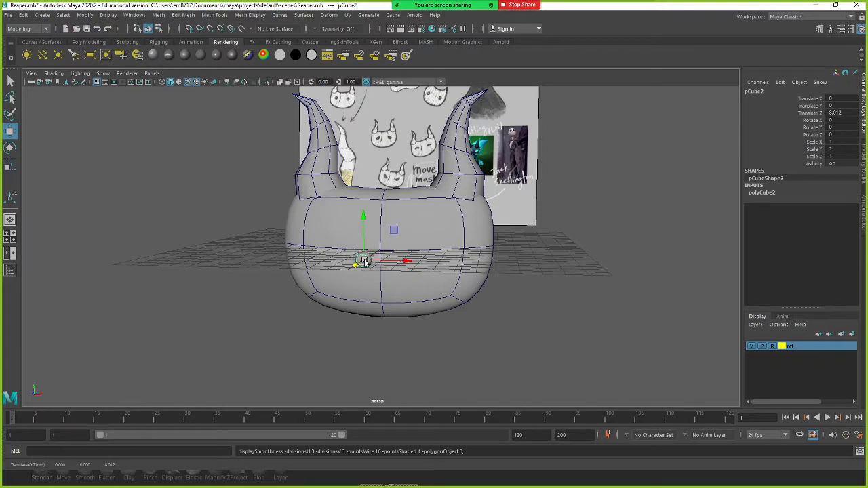
drag(363, 261, 376, 263)
key(ctrl+z)
key(ctrl+z)
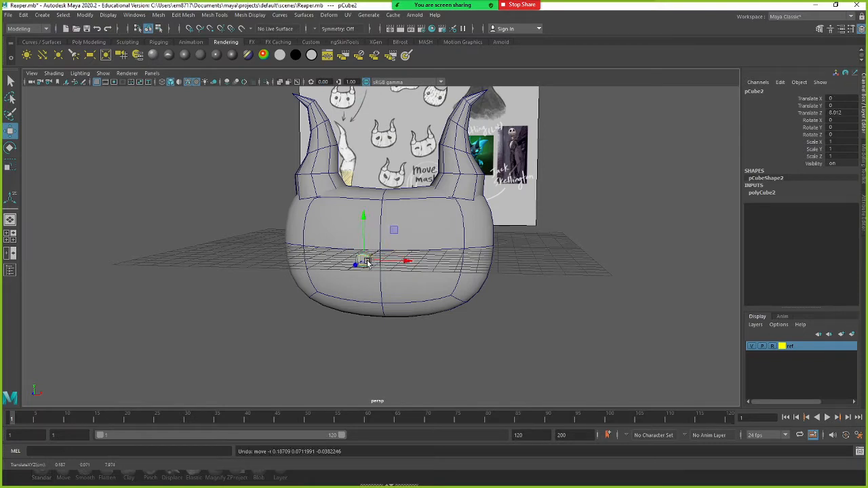
Scale the new cube uniformly to 3.561 and smooth its mesh with one division, returning to object mode
key(r)
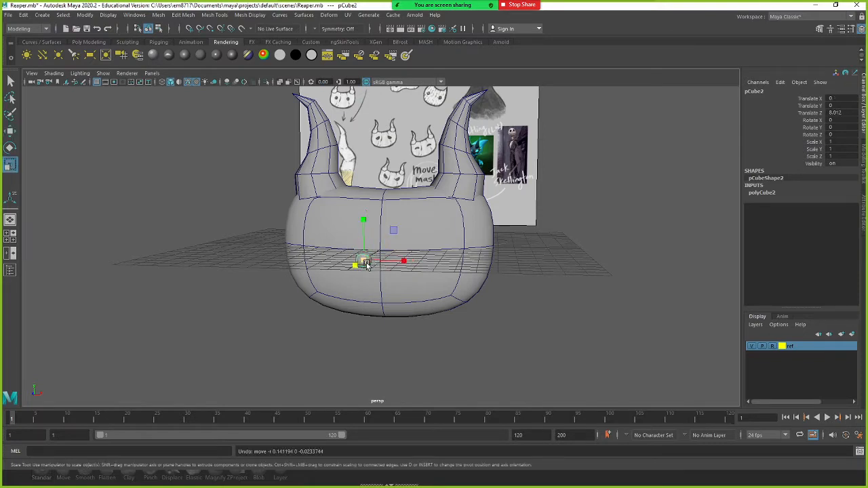
drag(365, 263, 388, 261)
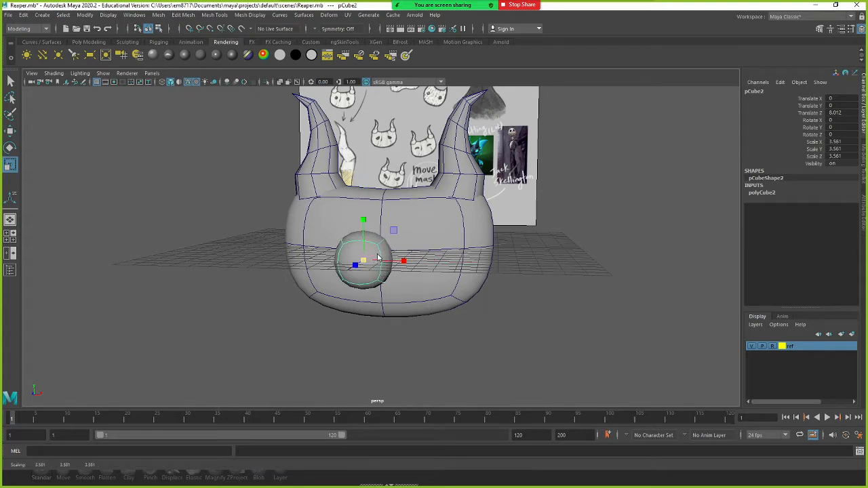
shift+right_drag(376, 238, 370, 293)
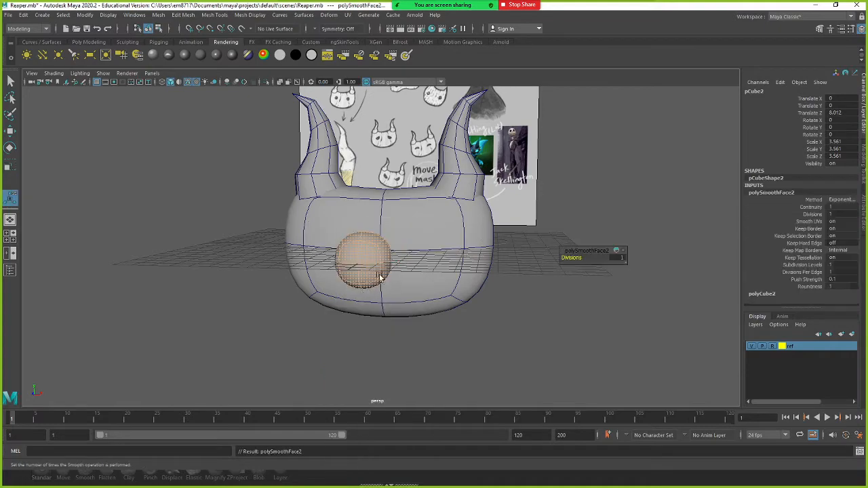
alt+middle_drag(365, 258, 348, 249)
right_drag(351, 252, 359, 246)
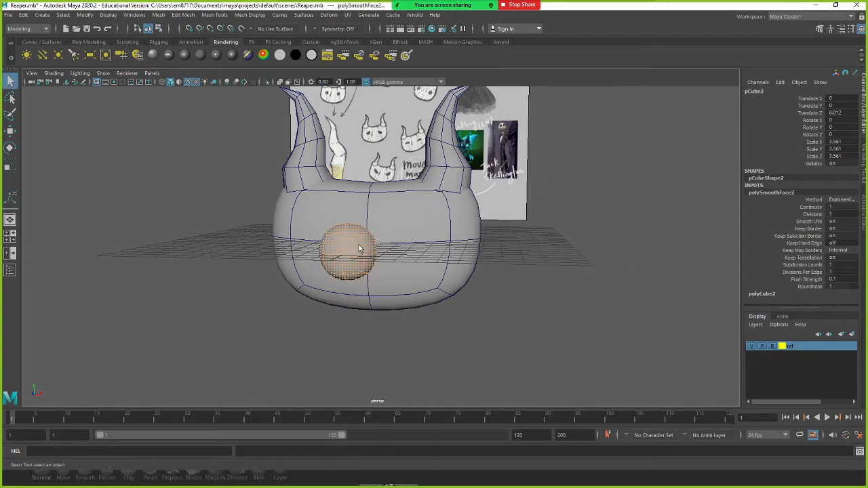
alt+drag(359, 248, 314, 274)
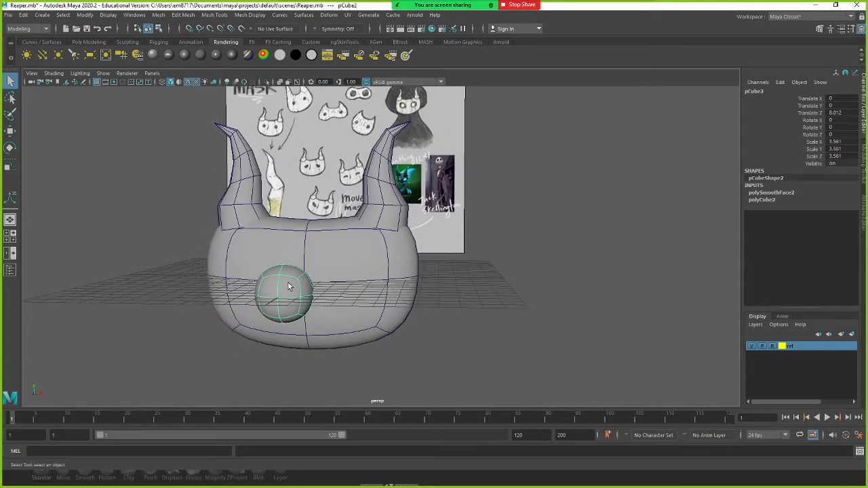
Enlarge the smoothed cube to 4.212, flatten its Y scale to 3.652 and rotate it to -10.379 degrees about Z
key(r)
drag(285, 293, 291, 294)
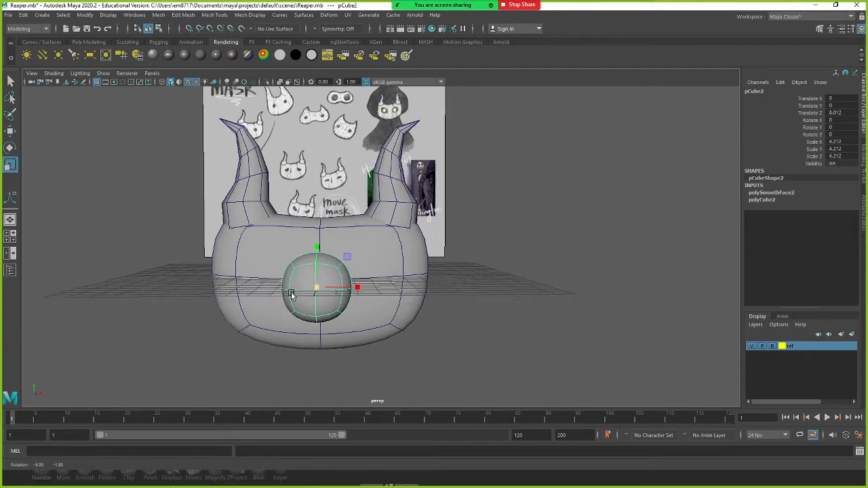
drag(317, 249, 320, 249)
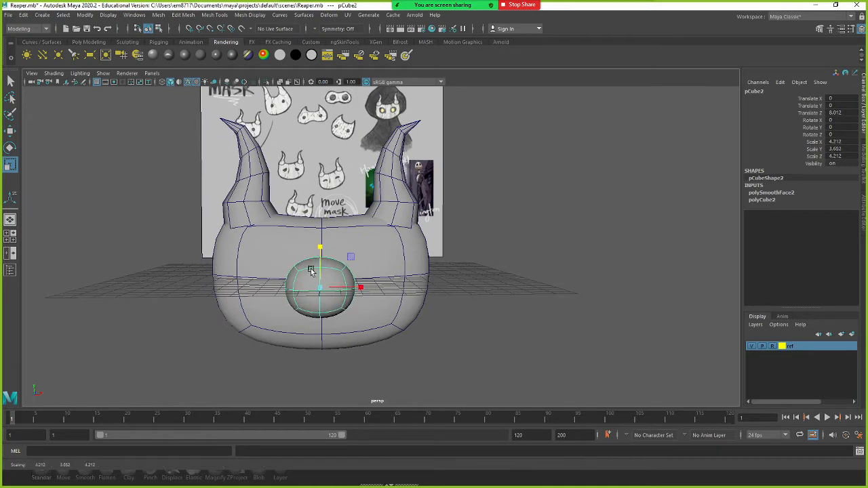
key(e)
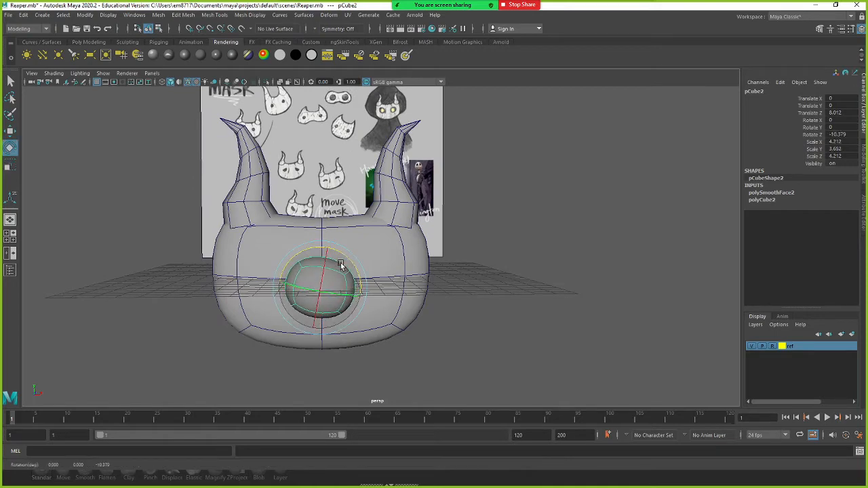
Sink the eye shape into the face and duplicate it as a second eye at X 2.444, Z 2.333, rotated 8.373 degrees about Z
key(w)
alt+drag(340, 265, 370, 305)
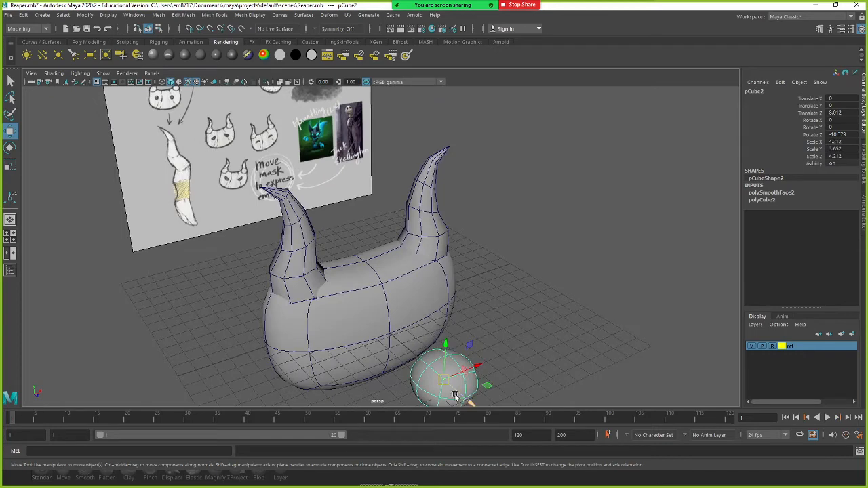
drag(455, 396, 300, 252)
key(ctrl+d)
key(e)
Hide the ground grid in the perspective view
click(103, 73)
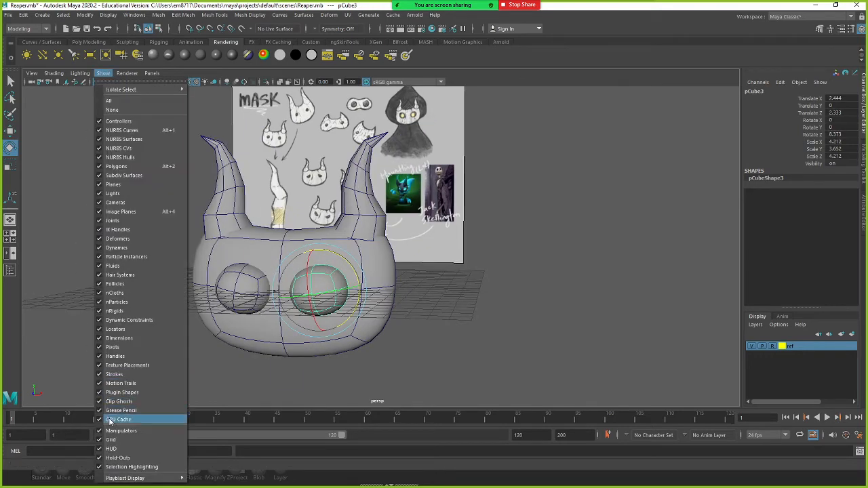
click(111, 442)
alt+middle_drag(243, 329, 227, 320)
alt+drag(228, 321, 256, 316)
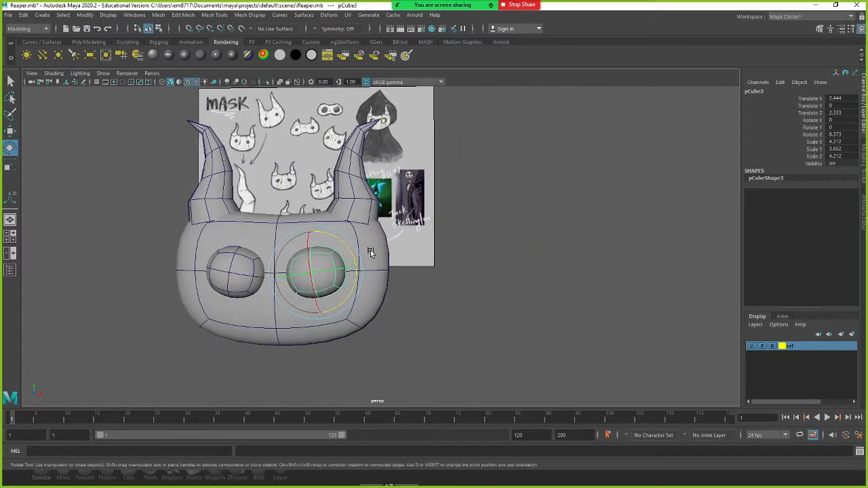
alt+middle_drag(386, 241, 394, 263)
alt+right_drag(393, 263, 375, 248)
alt+middle_drag(376, 248, 375, 281)
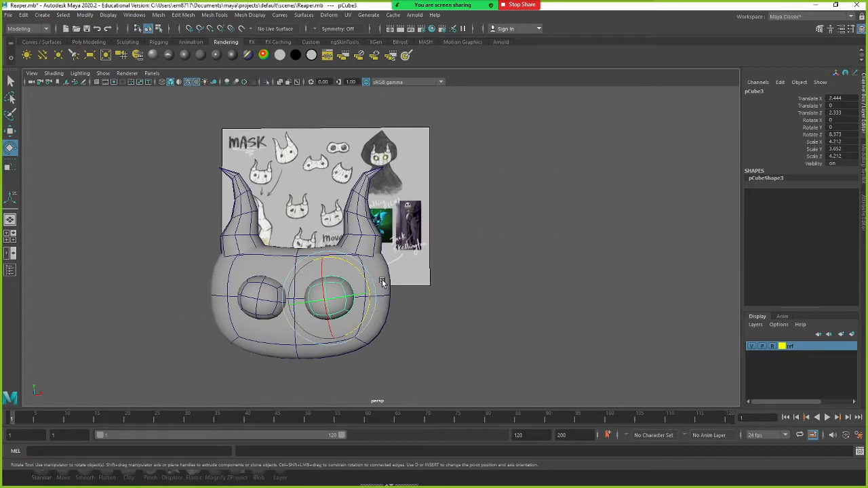
Sink both eye shapes slightly deeper into the face, moving them together to Z 2.231
click(384, 281)
key(q)
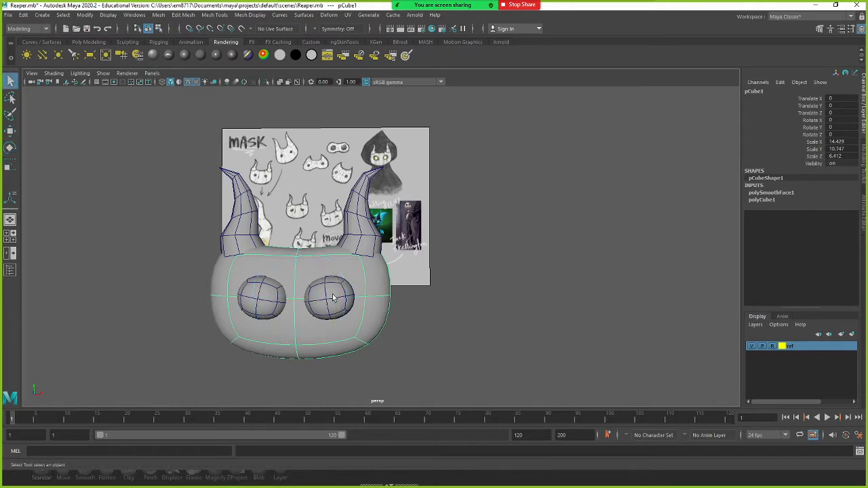
click(331, 301)
alt+drag(332, 301, 282, 350)
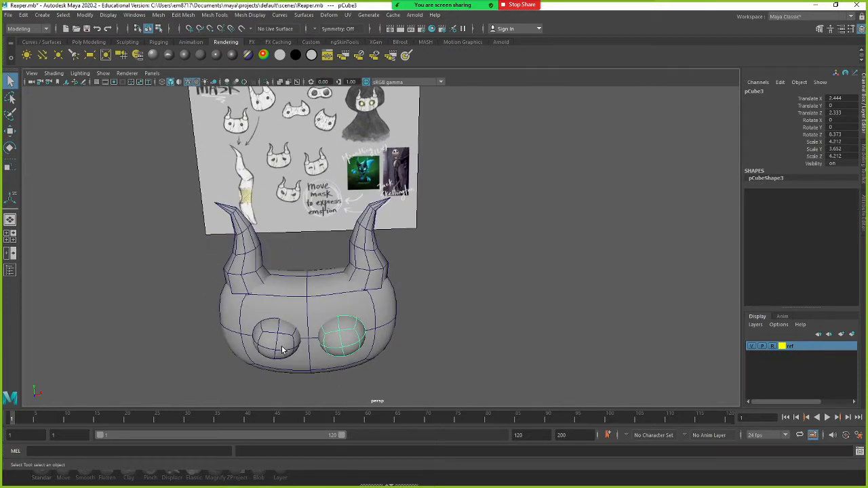
click(284, 350)
key(w)
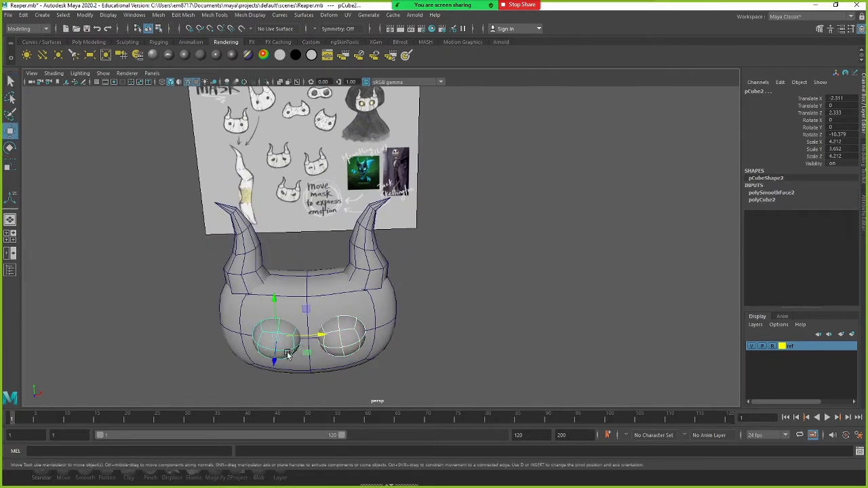
drag(274, 360, 276, 357)
Delete the construction history of the face mesh and both eye shapes
click(377, 327)
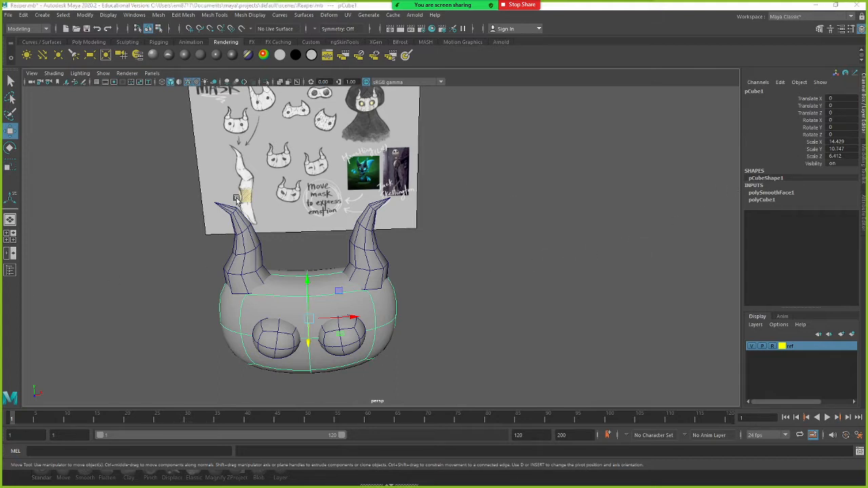
alt+drag(606, 252, 591, 242)
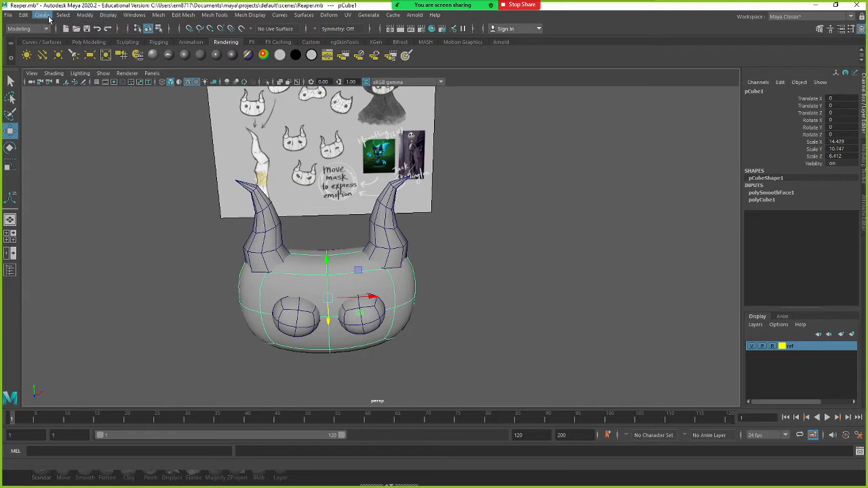
click(23, 15)
mouse_move(76, 122)
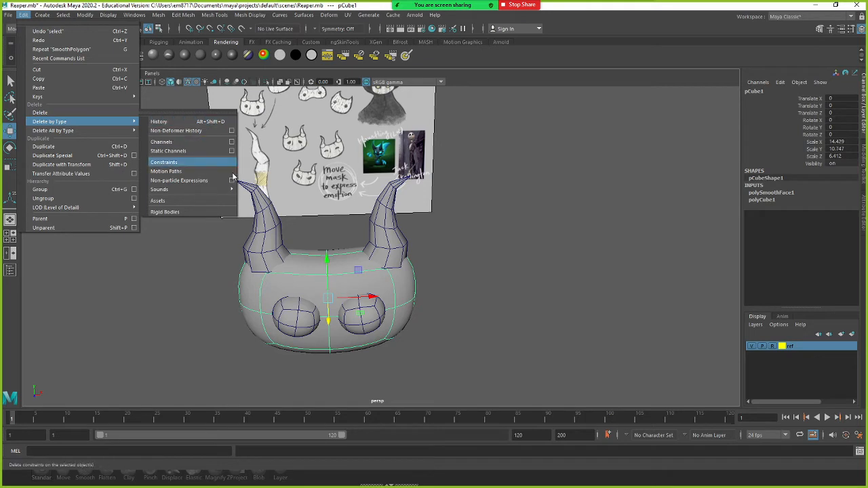
click(197, 162)
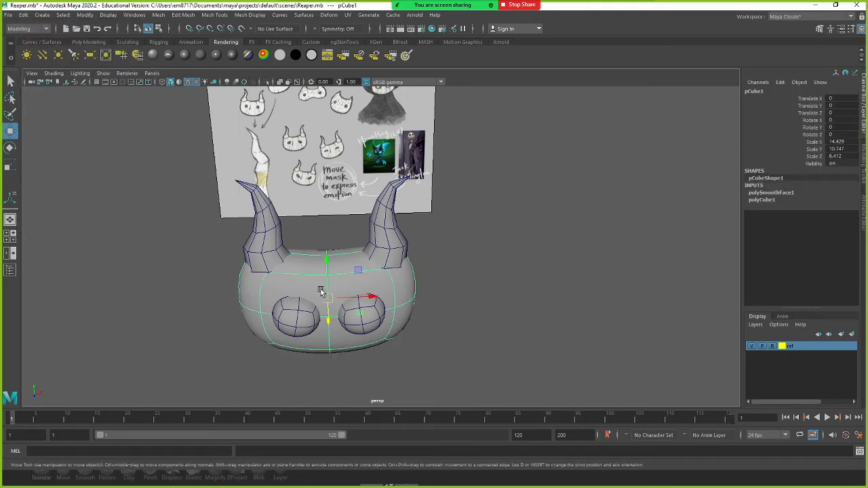
click(296, 325)
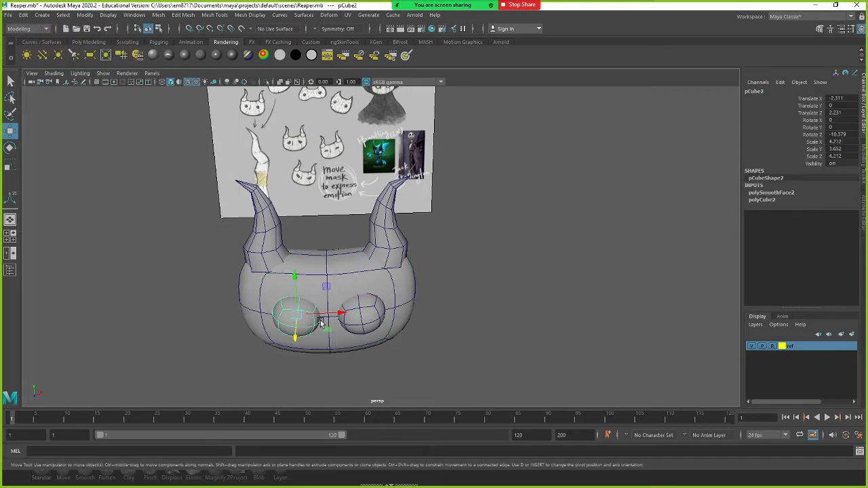
shift+click(366, 319)
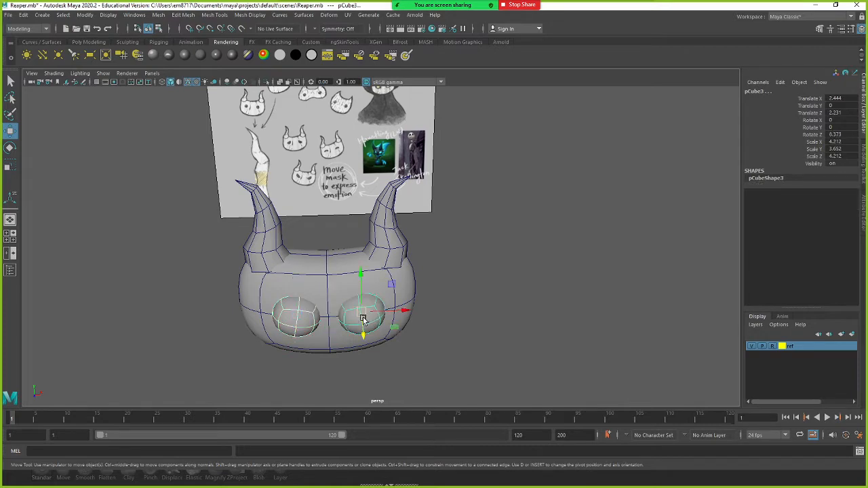
click(364, 320)
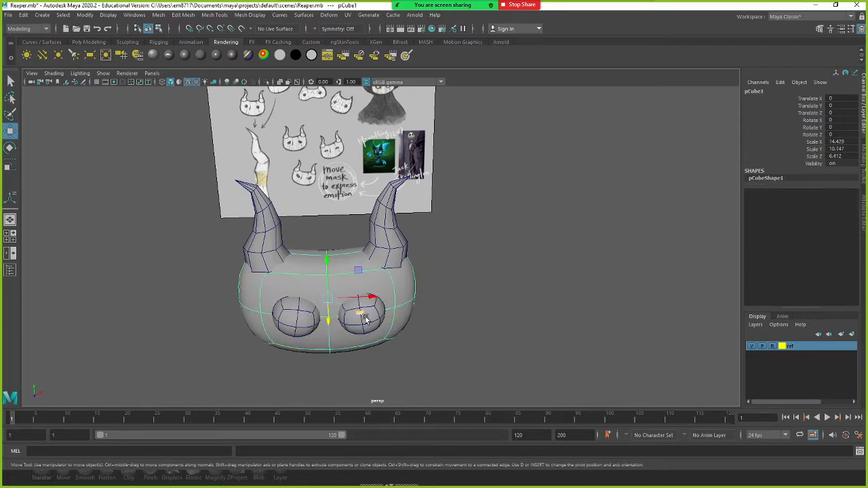
Try to subtract both eye shapes from the face with a Boolean Difference
alt+drag(379, 325, 341, 309)
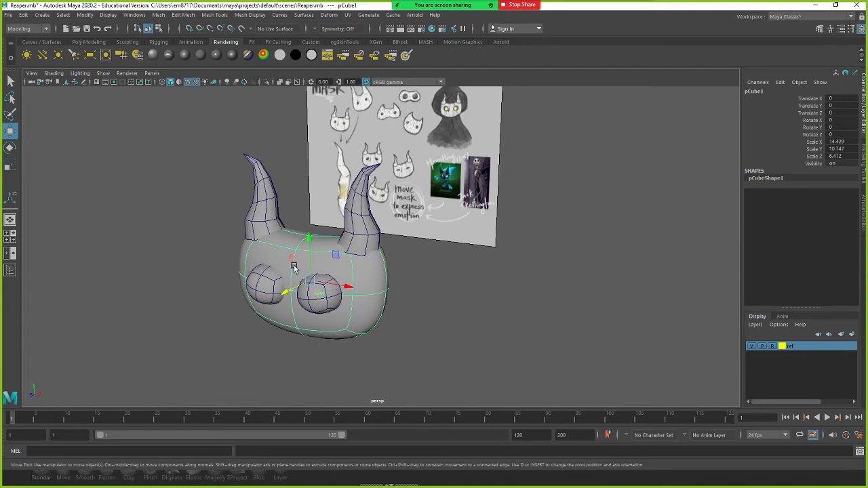
click(264, 283)
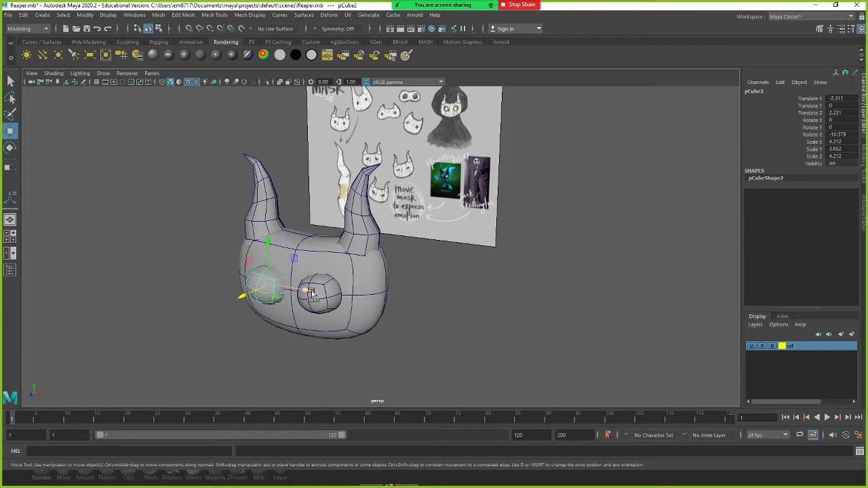
shift+click(309, 286)
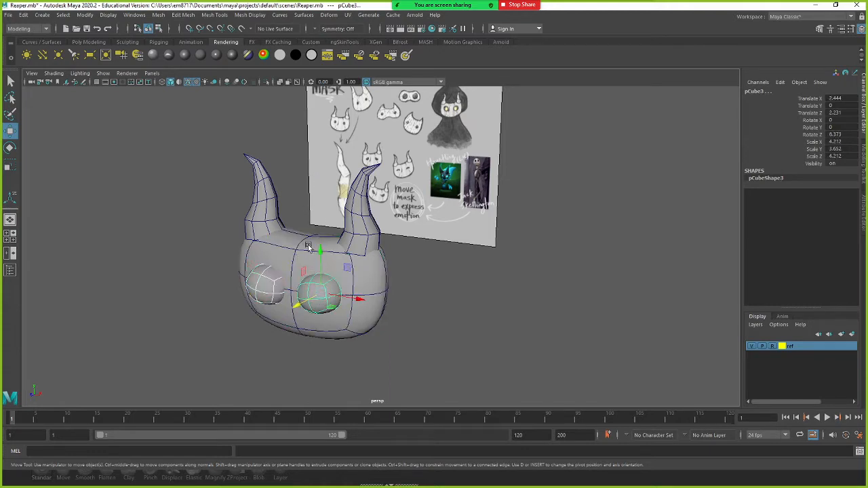
click(308, 245)
click(259, 287)
shift+click(323, 301)
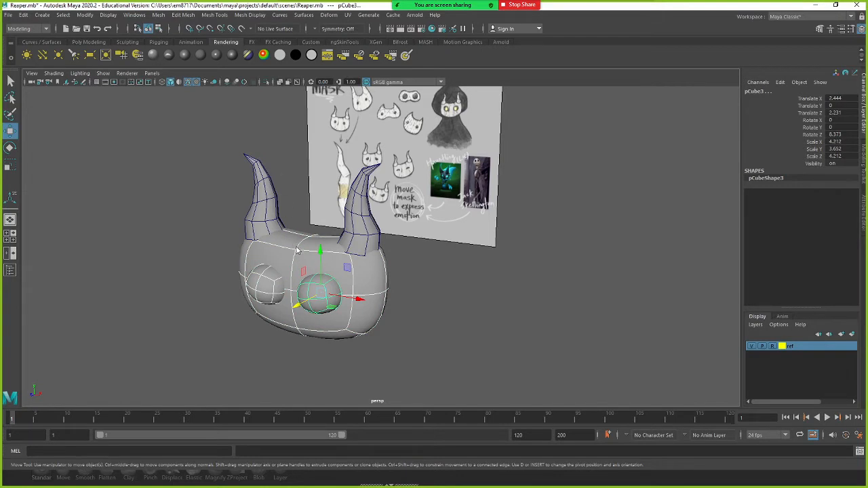
shift+right_drag(295, 239, 282, 441)
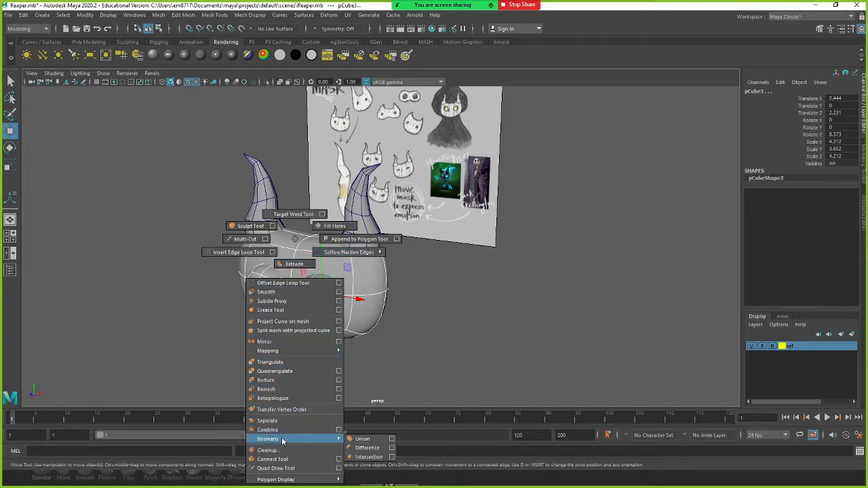
shift+right_drag(346, 439, 367, 448)
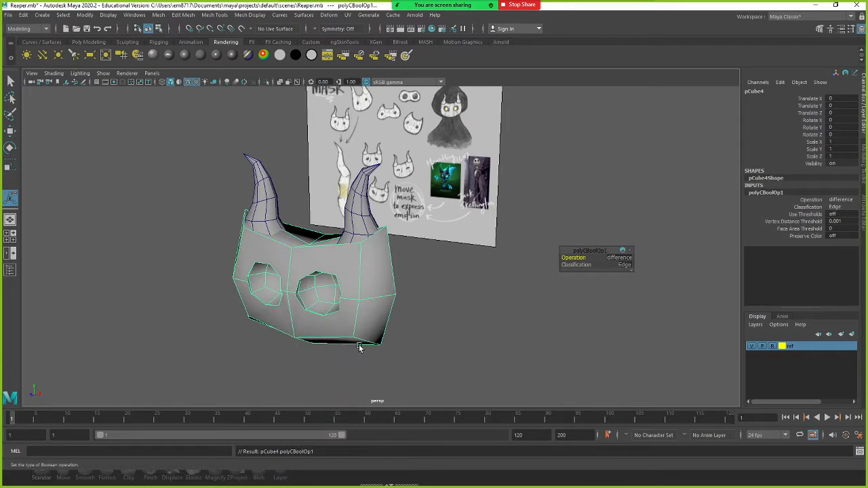
Inspect the cut face in smooth mesh preview, then undo the Boolean Difference
alt+drag(340, 318, 286, 285)
key(3)
click(226, 287)
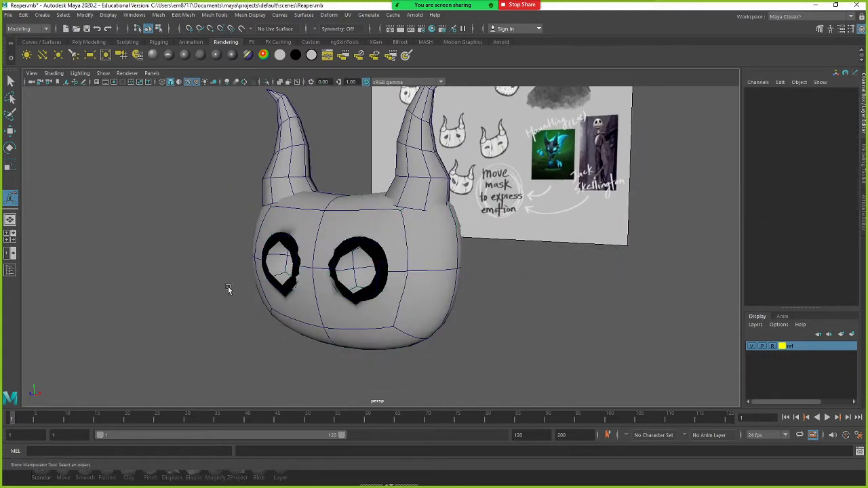
alt+drag(227, 287, 417, 255)
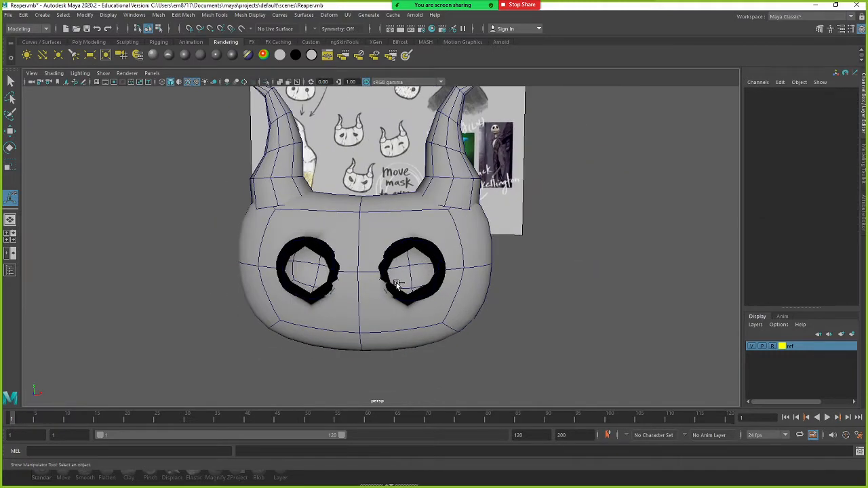
key(ctrl+z)
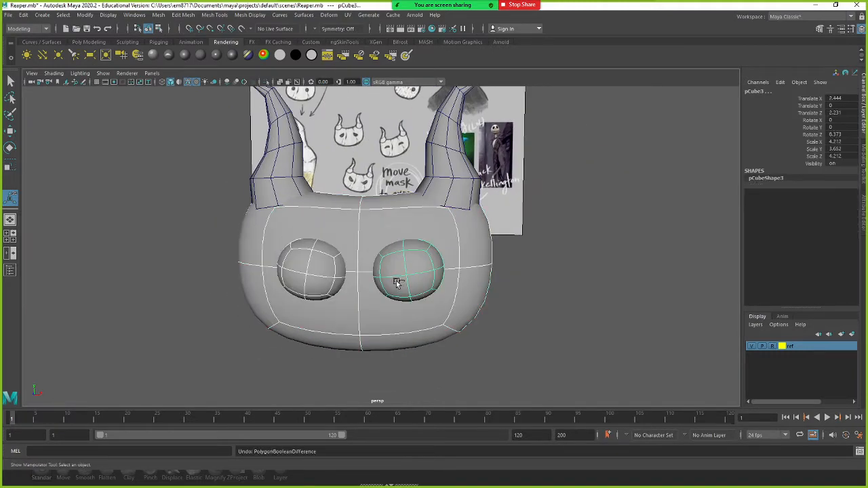
Smooth the face mesh with two divisions and both eye shapes with one division
click(455, 275)
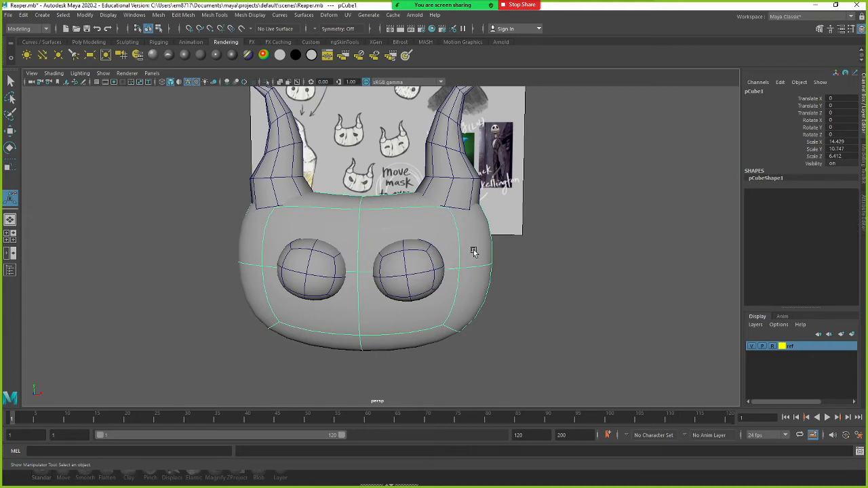
shift+right_drag(468, 240, 456, 292)
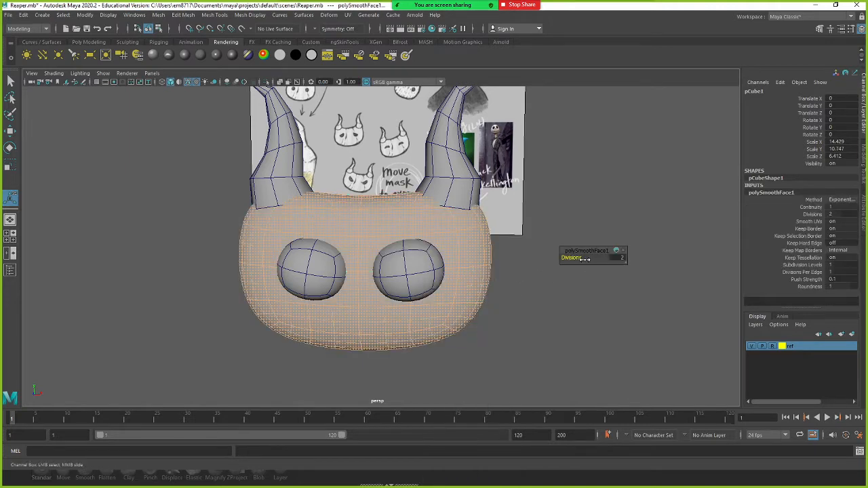
click(500, 287)
click(404, 274)
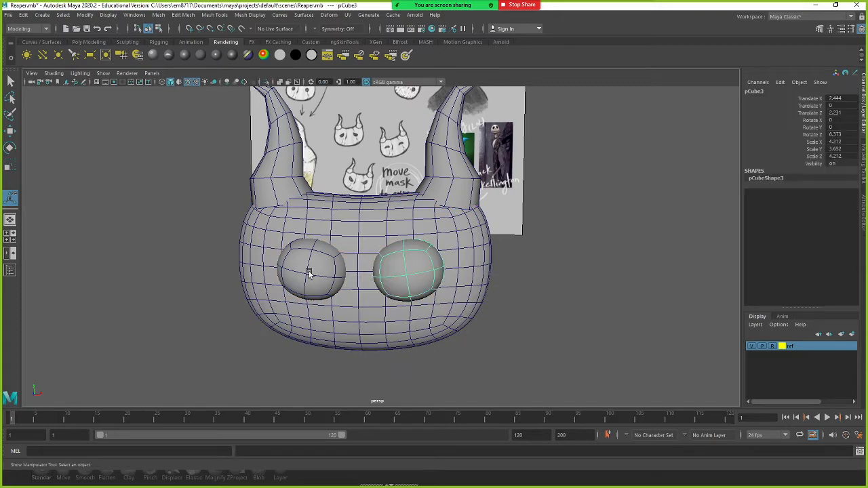
shift+click(309, 268)
key(g)
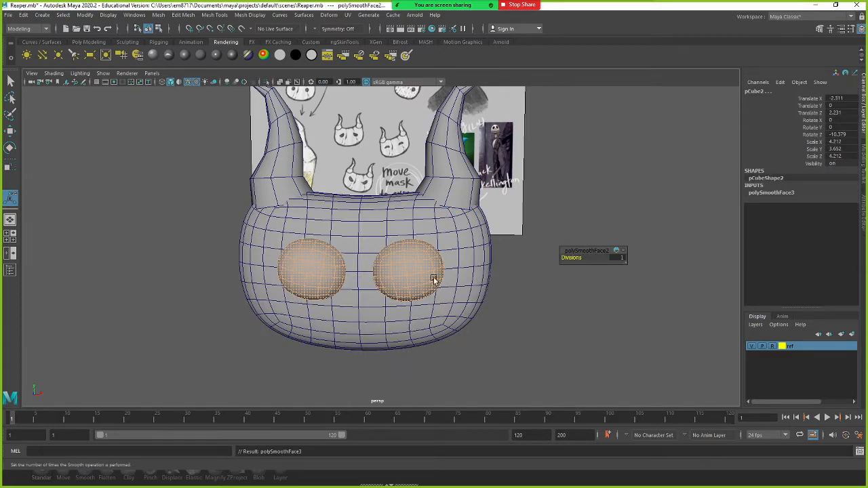
alt+middle_drag(433, 280, 410, 285)
Delete the history of the newly smoothed face and eye shapes together
click(385, 235)
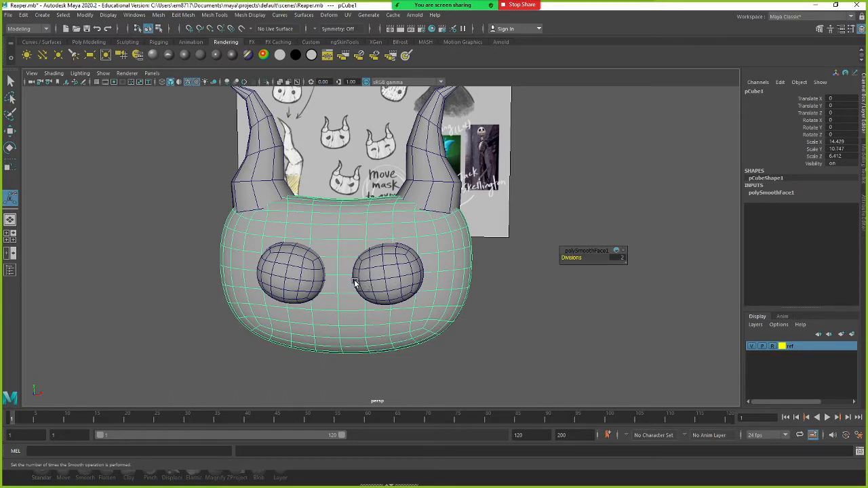
shift+click(299, 274)
shift+click(400, 282)
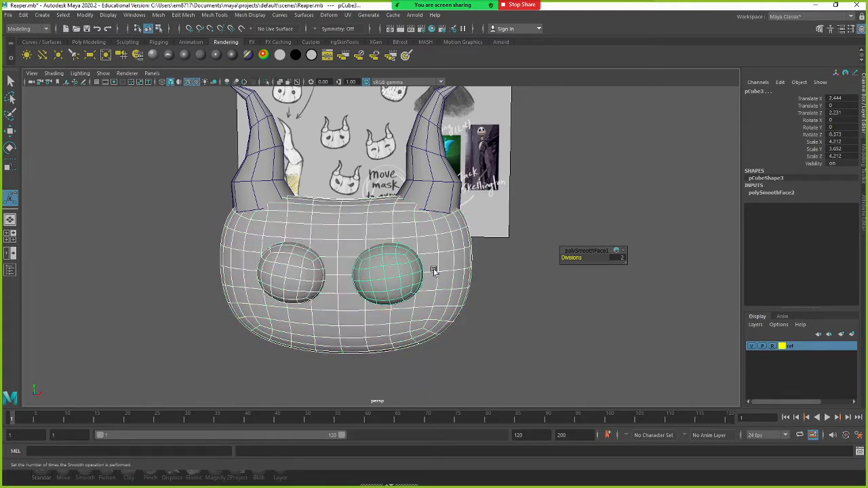
key(alt+shift+d)
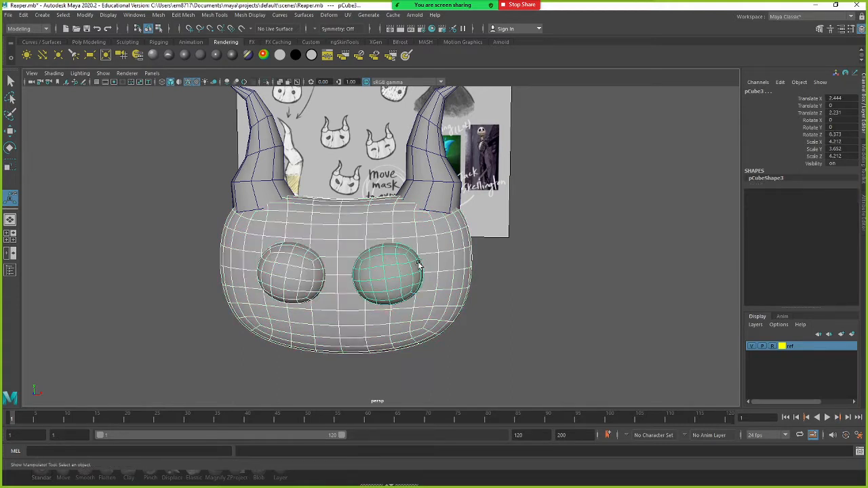
Cut the eye sockets by subtracting both smoothed eye shapes from the face with a Boolean Difference
click(426, 259)
shift+click(392, 266)
shift+click(306, 271)
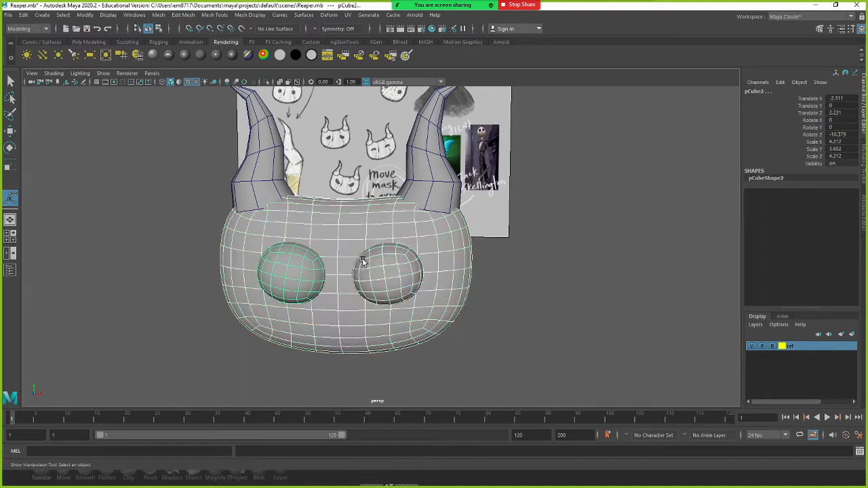
shift+right_drag(362, 239, 419, 438)
click(480, 331)
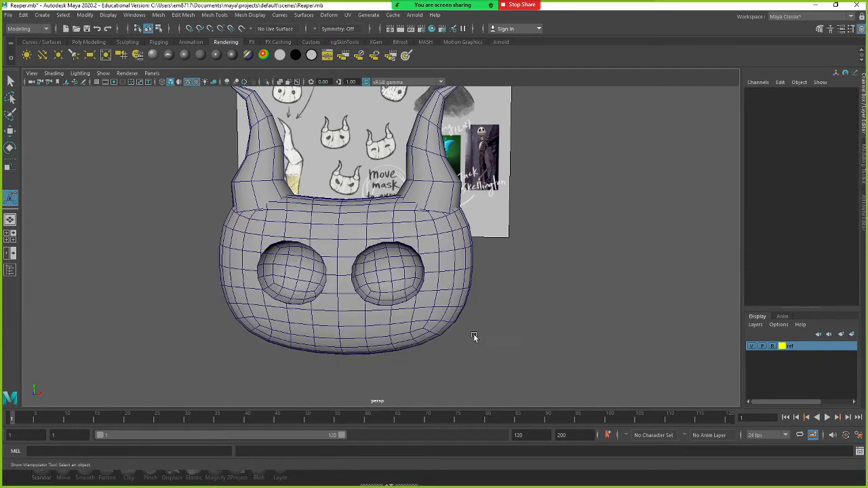
alt+drag(474, 333, 463, 309)
click(446, 293)
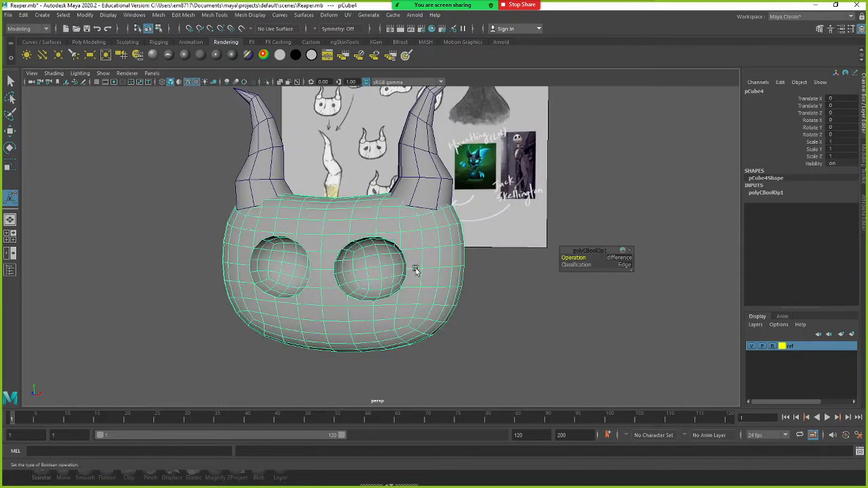
click(472, 300)
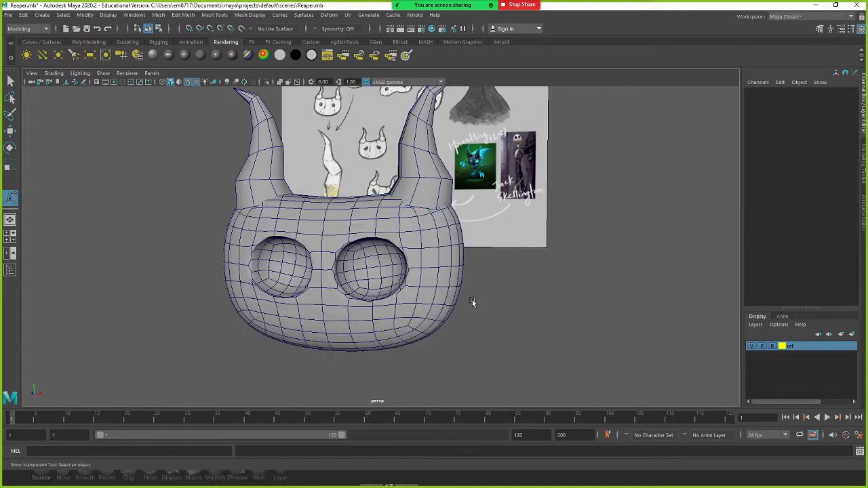
Merge the mirrored horns and the face into a single mesh with a Boolean Union
alt+drag(473, 301, 415, 182)
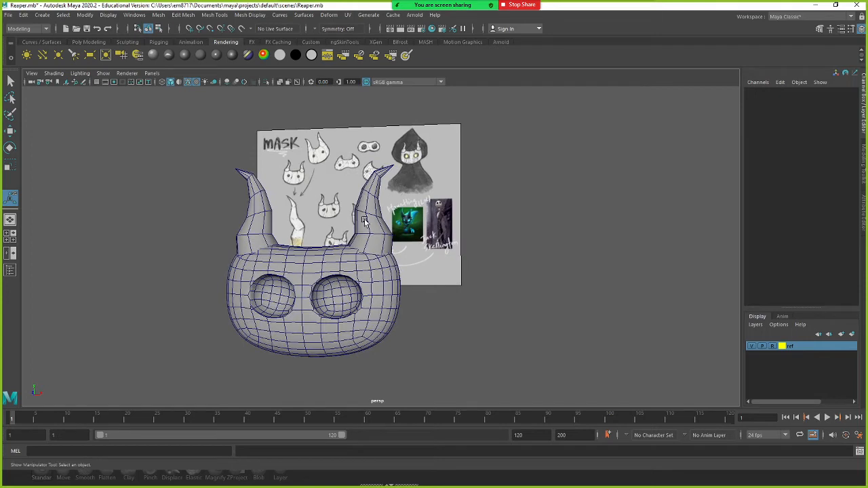
alt+drag(364, 278, 397, 257)
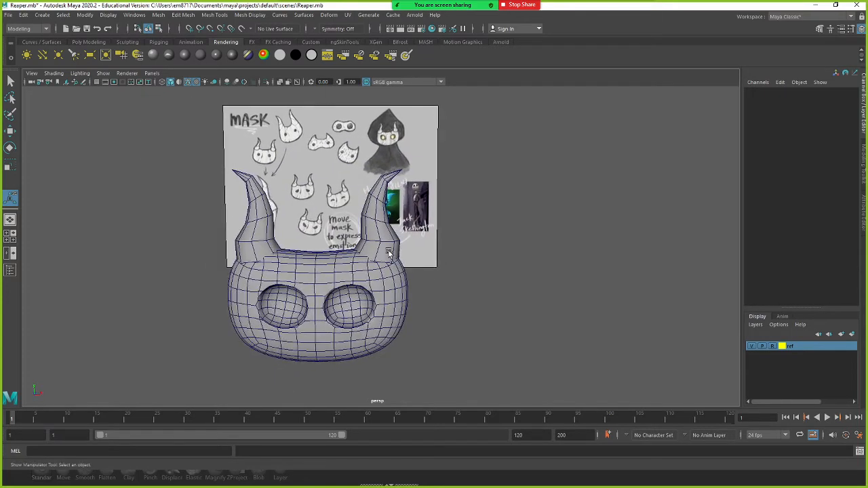
click(389, 253)
click(348, 270)
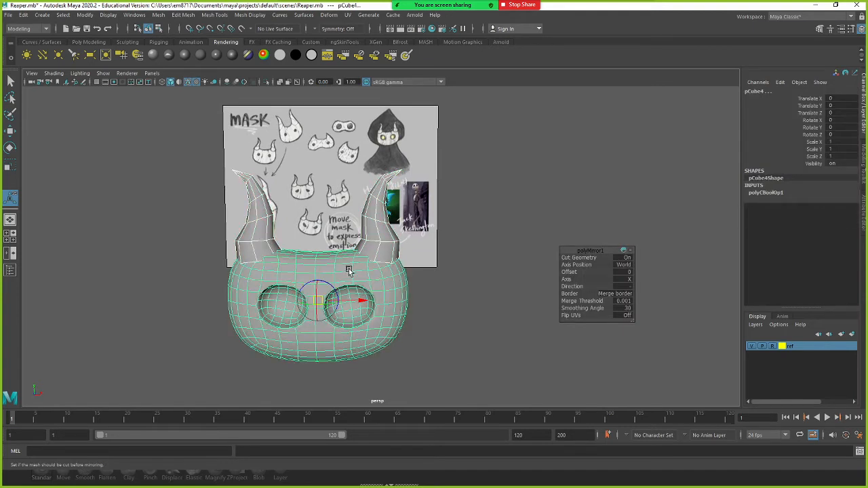
shift+right_drag(342, 267, 418, 441)
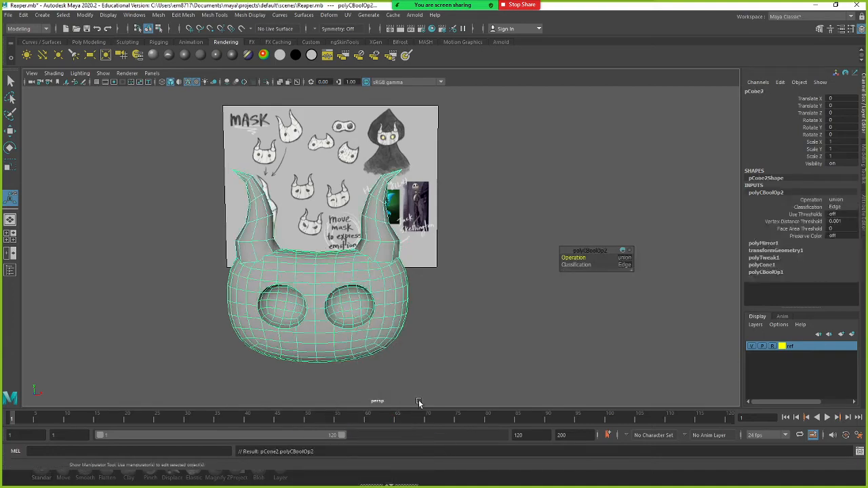
click(435, 303)
alt+middle_drag(435, 303, 433, 260)
alt+right_drag(432, 260, 554, 269)
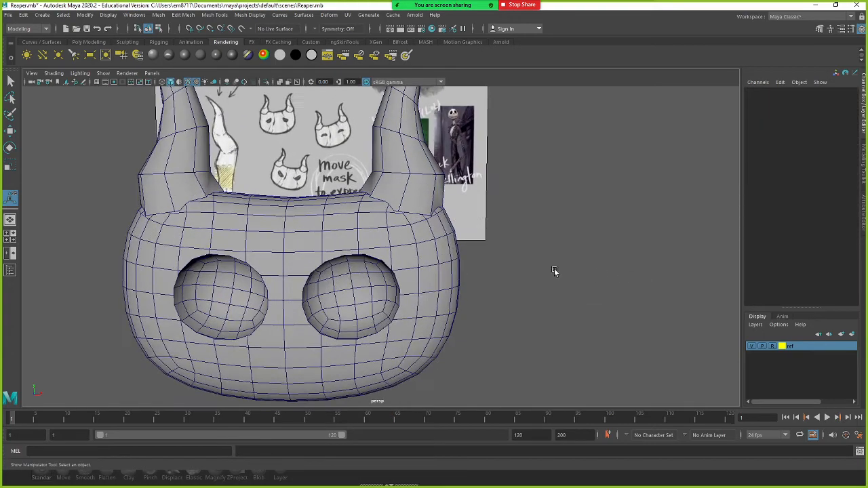
Inspect the join between the horn base and the face in wireframe and shaded display
alt+drag(554, 269, 444, 265)
alt+right_drag(443, 264, 513, 257)
alt+middle_drag(443, 235, 431, 266)
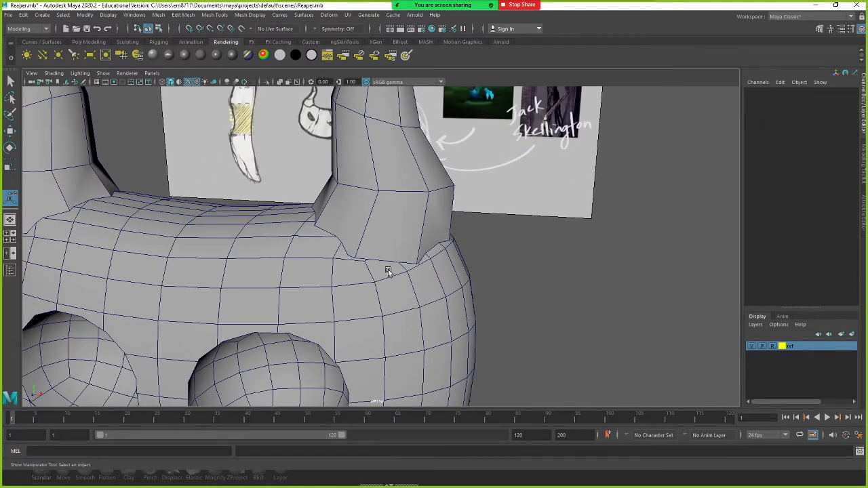
key(4)
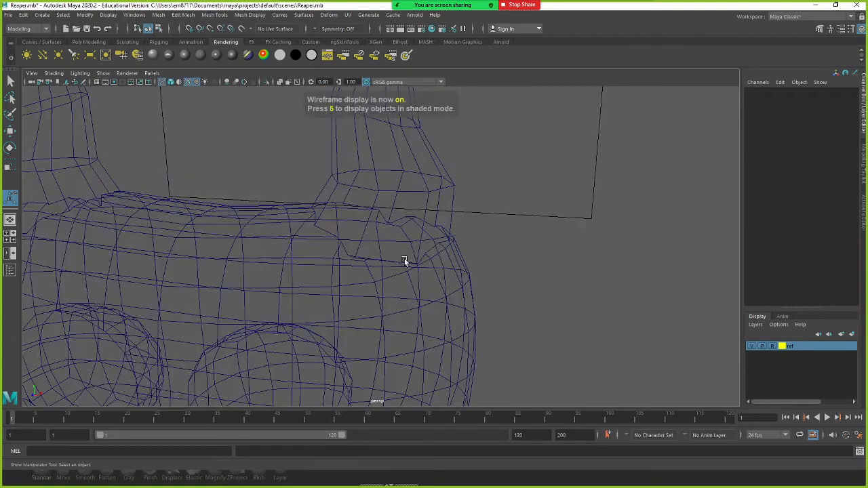
alt+drag(405, 260, 460, 209)
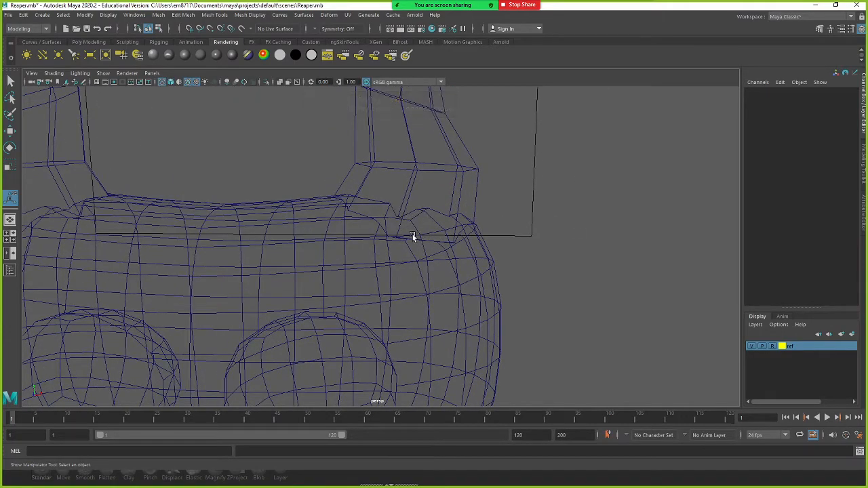
key(5)
alt+right_drag(413, 241, 243, 217)
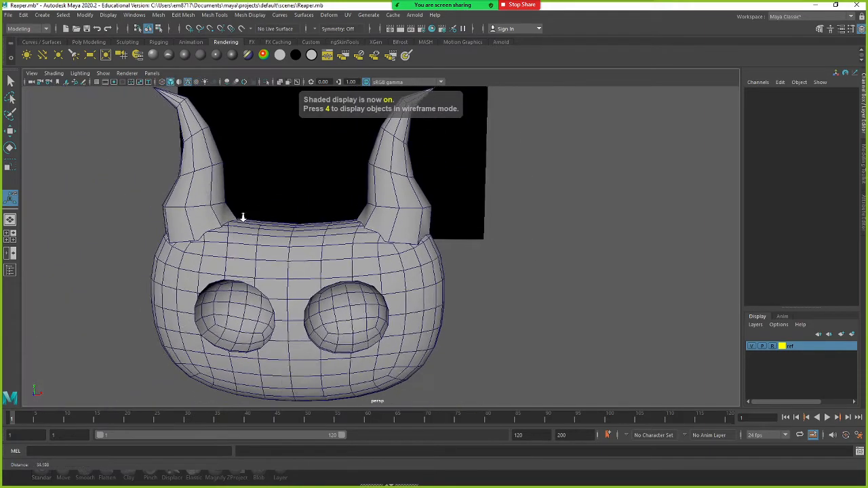
Select the united mask and examine its horn and eye-socket edges with textured display enabled
click(243, 217)
mouse_move(291, 267)
alt+mouse_down()
mouse_move(316, 271)
mouse_move(278, 256)
alt+mouse_up()
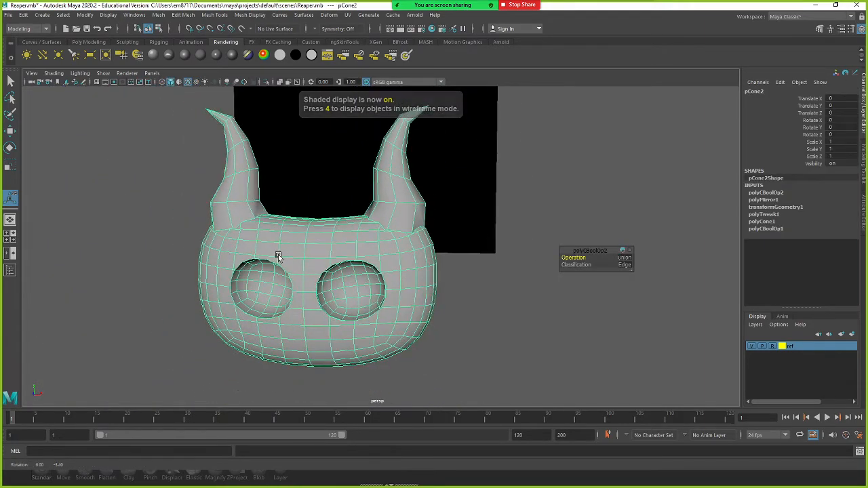
mouse_move(378, 223)
alt+mouse_down()
mouse_move(347, 276)
mouse_move(314, 190)
mouse_move(330, 241)
alt+mouse_up()
key(6)
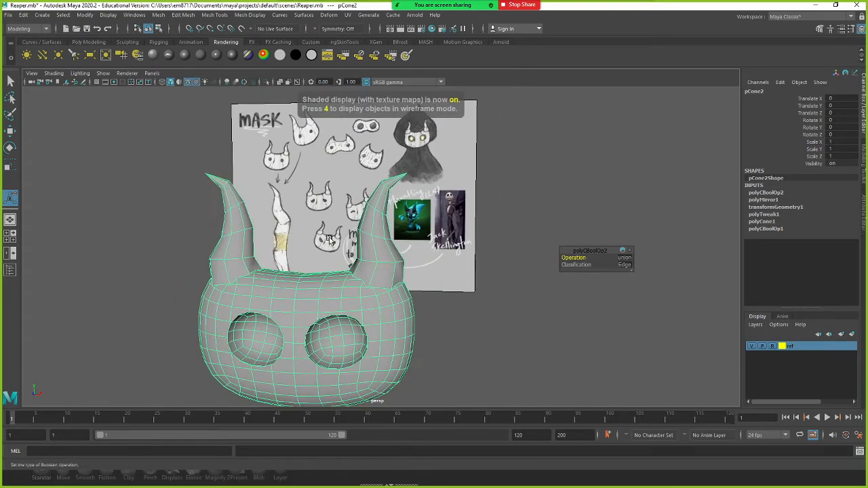
alt+drag(307, 200, 372, 239)
alt+middle_drag(347, 299, 368, 243)
alt+right_drag(368, 242, 440, 270)
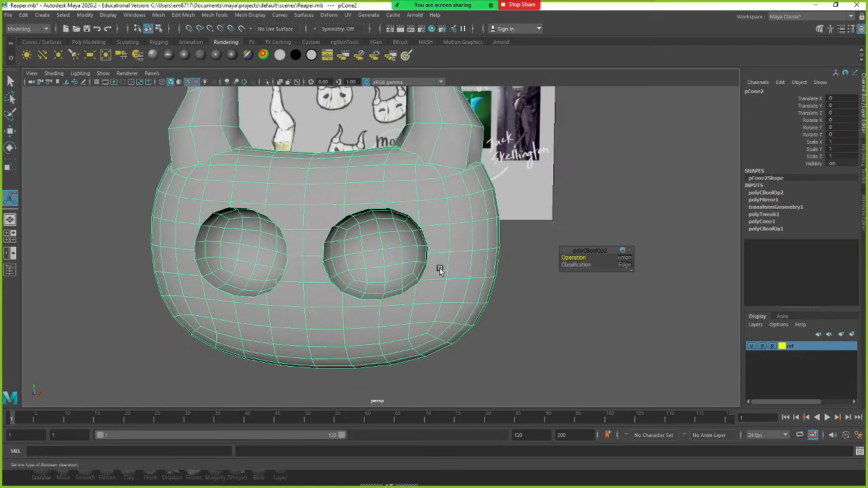
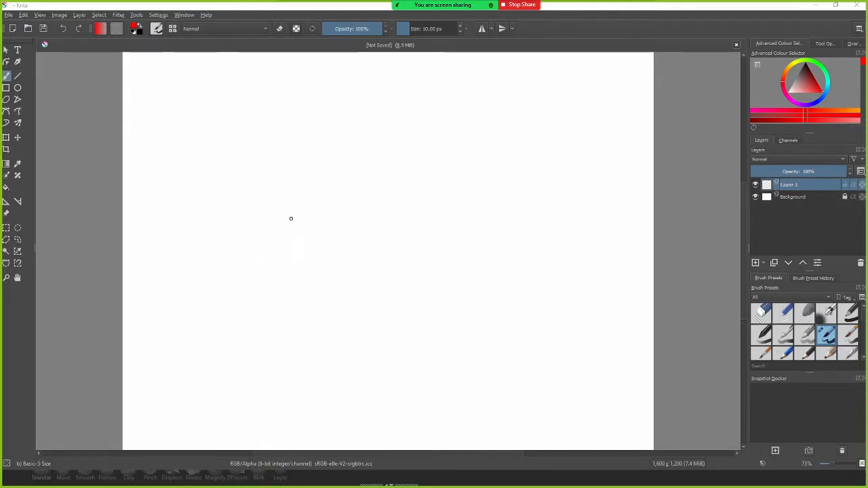
Switch to Krita and draw three descending red curves crossed by two rising red curves as a mesh grid diagram
drag(200, 152, 436, 272)
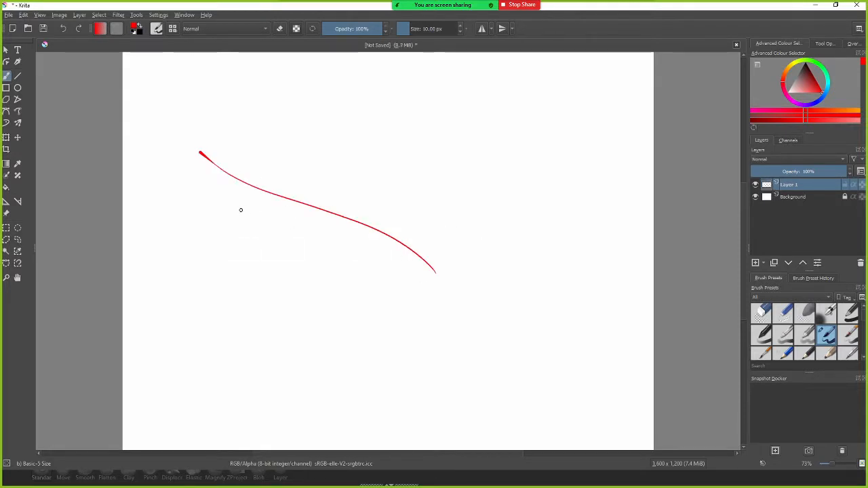
drag(258, 128, 473, 225)
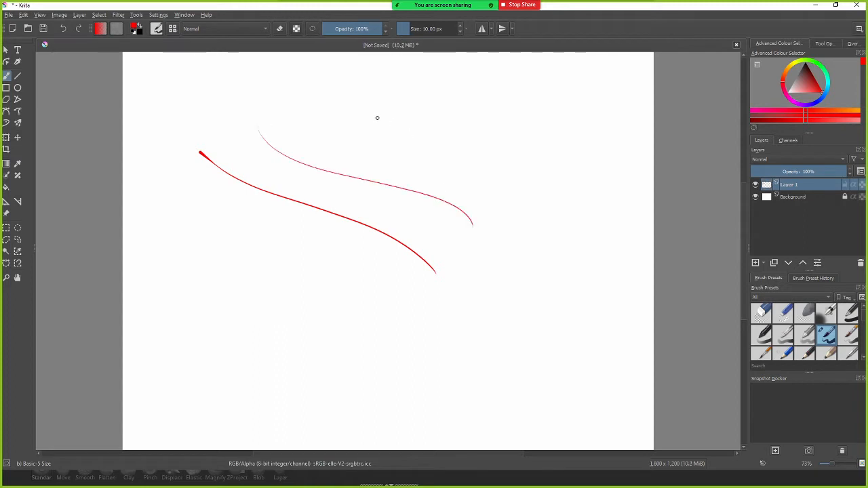
drag(345, 126, 570, 195)
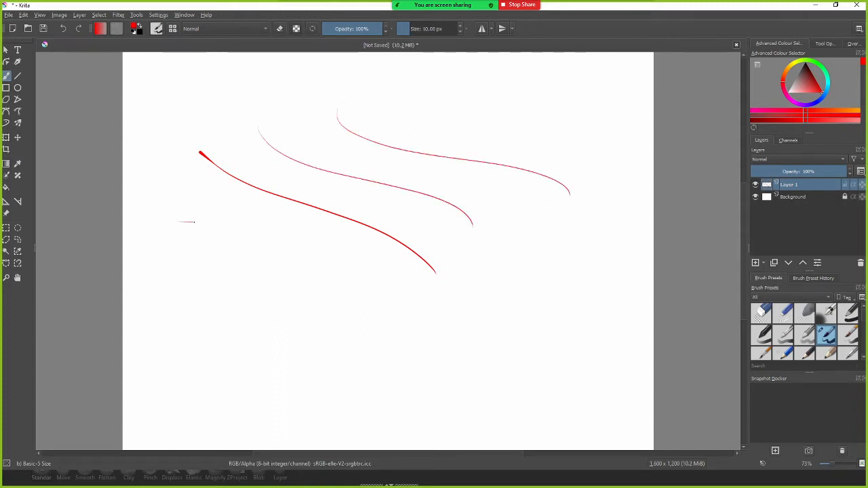
drag(195, 222, 567, 116)
mouse_move(264, 267)
mouse_down()
mouse_move(452, 188)
mouse_move(665, 134)
mouse_up()
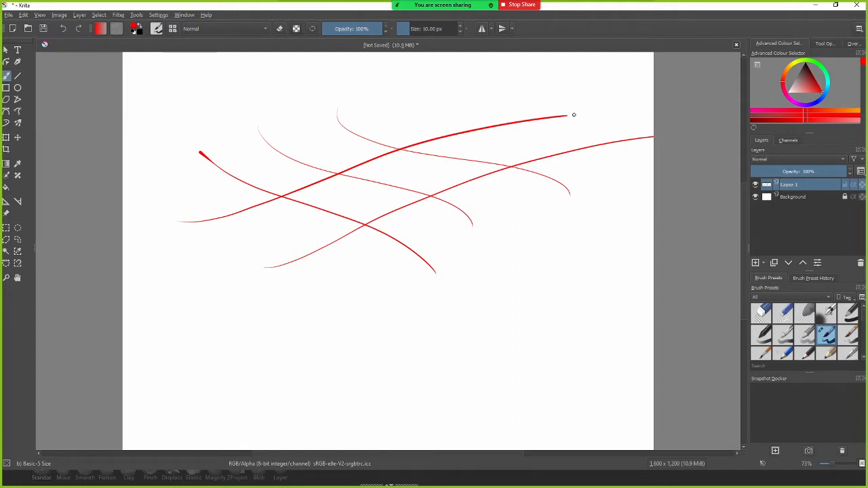
Change the brush colour to blue, draw arrows along both curve directions and outline one four-sided cell of the grid
click(829, 92)
click(825, 93)
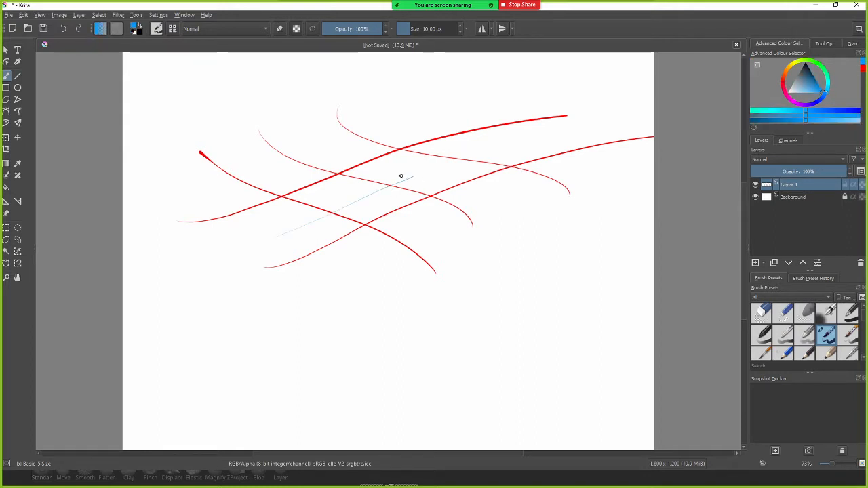
mouse_move(442, 238)
mouse_down()
mouse_move(406, 202)
mouse_move(326, 184)
mouse_up()
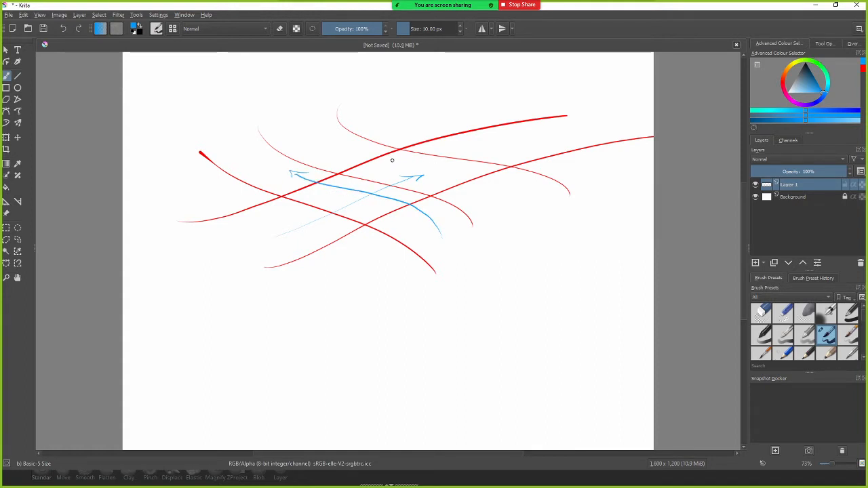
mouse_move(364, 169)
mouse_down()
mouse_move(471, 177)
mouse_move(415, 156)
mouse_move(372, 169)
mouse_up()
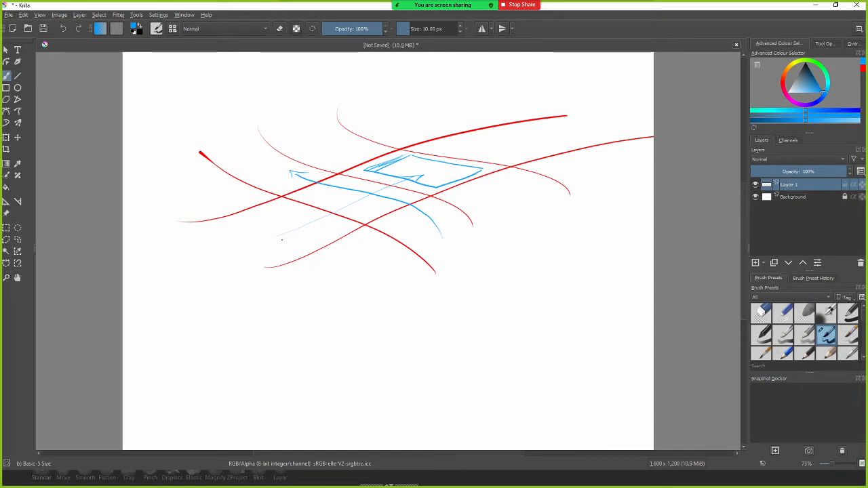
drag(279, 237, 505, 145)
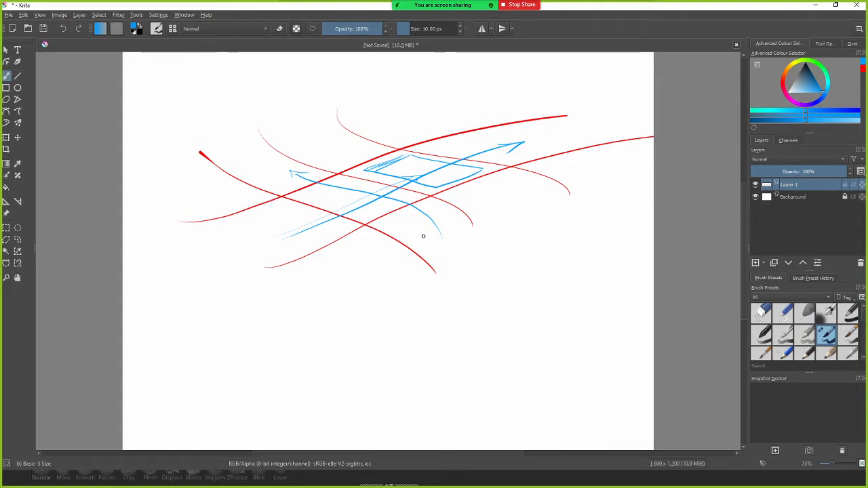
Switch back to Maya and inspect the mask's faces in face mode, selecting the one cut by the eye socket's upper edge
key(alt)
key(alt+Tab)
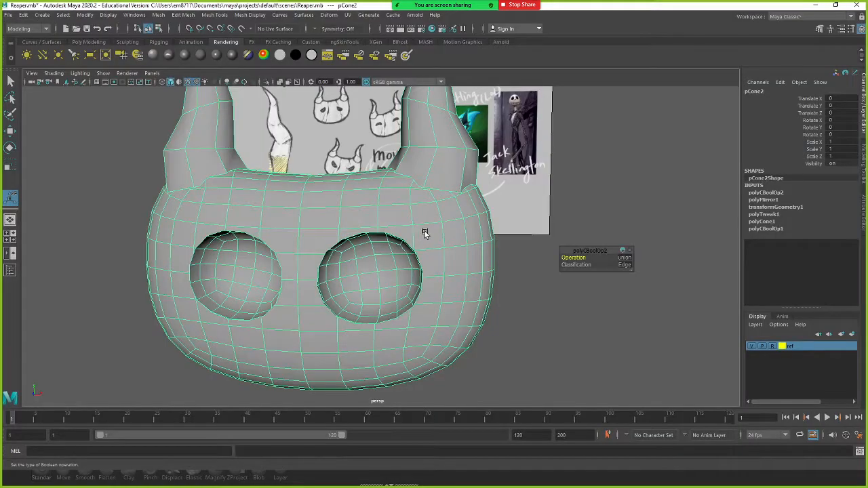
alt+drag(416, 260, 422, 231)
alt+right_drag(422, 231, 514, 244)
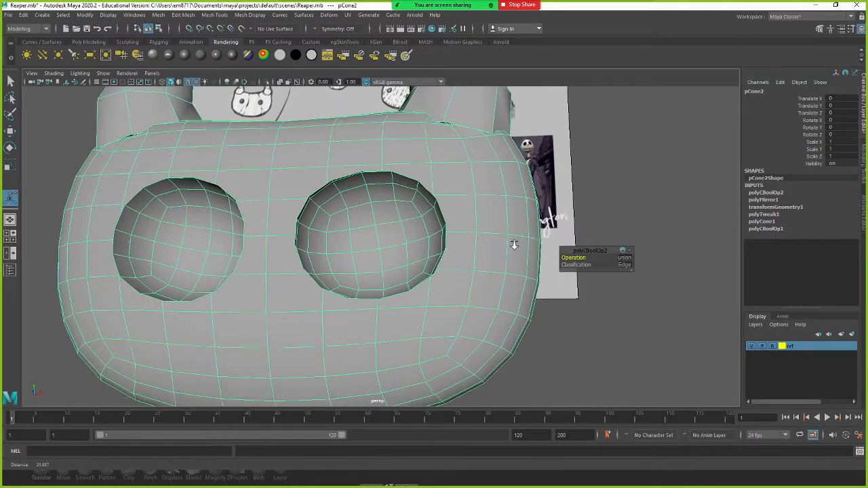
alt+middle_drag(439, 215, 422, 252)
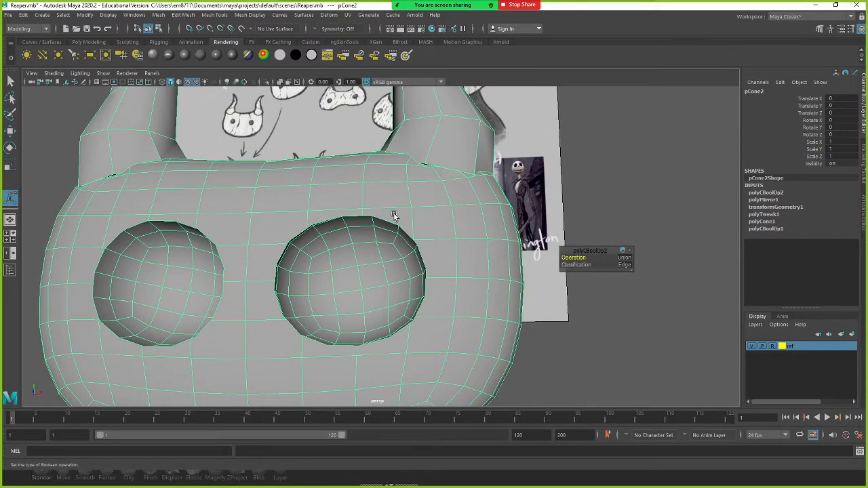
mouse_move(394, 217)
alt+mouse_down()
mouse_move(398, 206)
mouse_move(385, 204)
alt+mouse_up()
scroll(385, 205, up, 2)
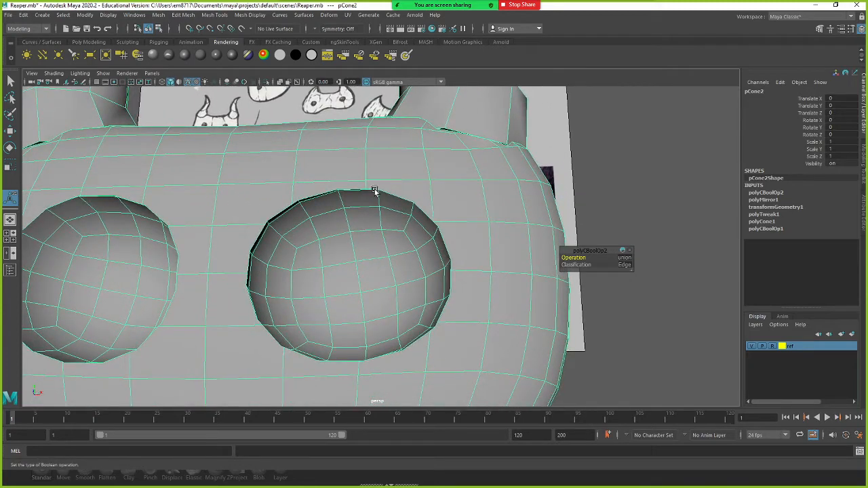
right_drag(410, 169, 408, 191)
click(408, 173)
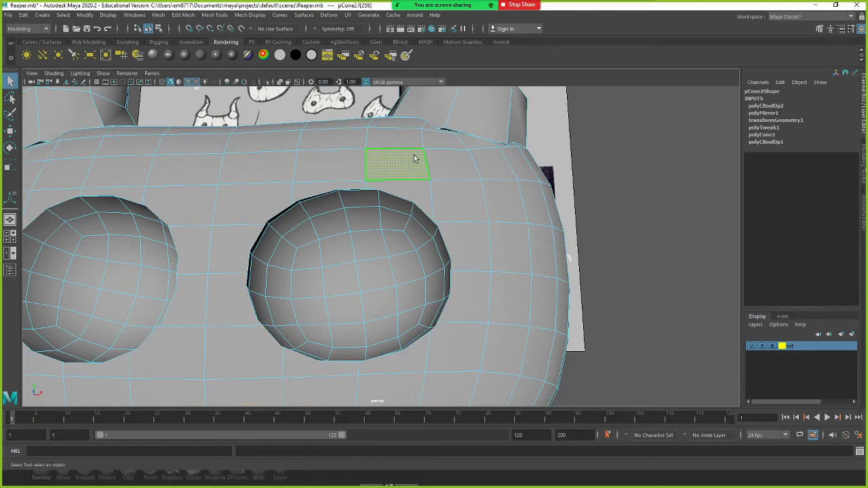
click(423, 193)
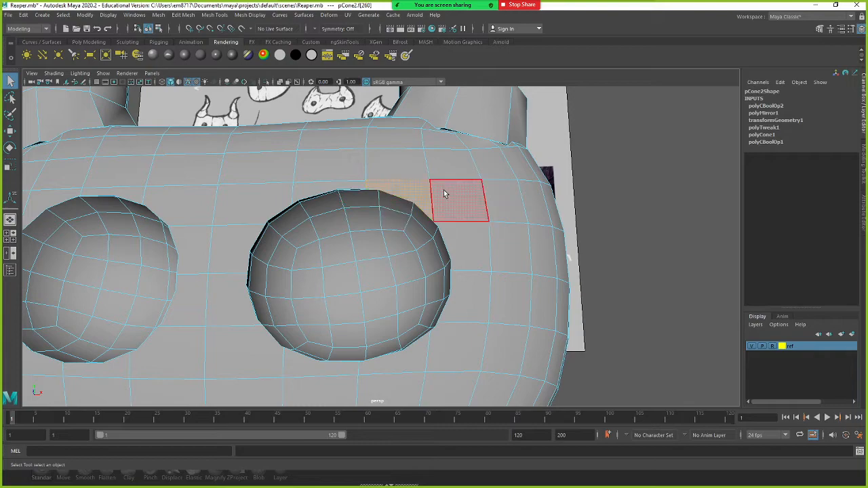
Examine the irregular faces around the horn base, and reselect the whole mask as an object and frame it
alt+drag(452, 182, 296, 254)
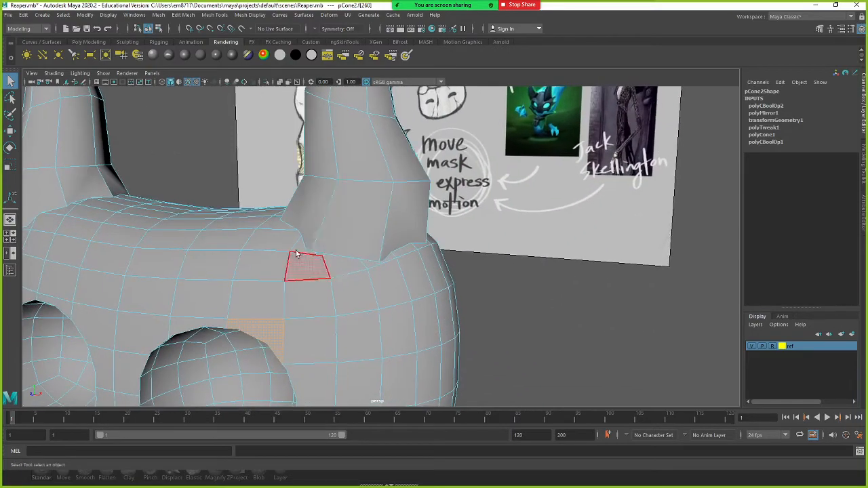
alt+drag(326, 224, 382, 224)
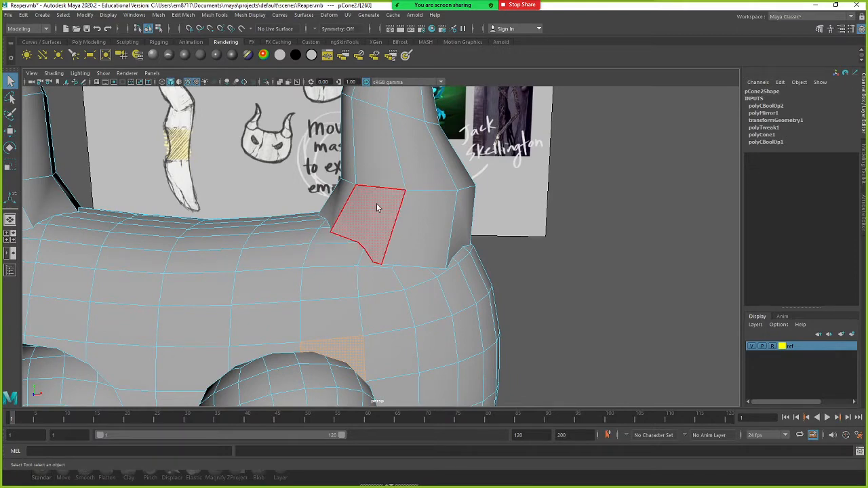
alt+right_drag(386, 211, 364, 220)
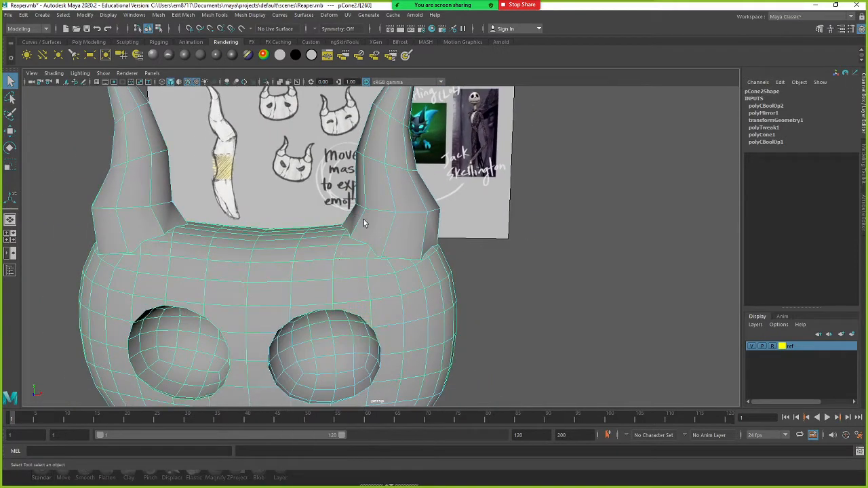
click(364, 223)
key(f)
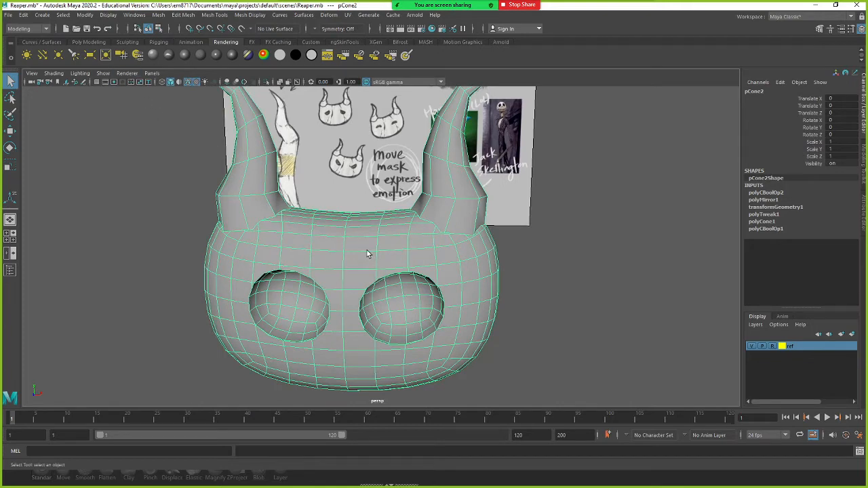
Switch to Krita, handwrite "topology" in blue below the curve diagram, and return to Maya
key(alt+Tab)
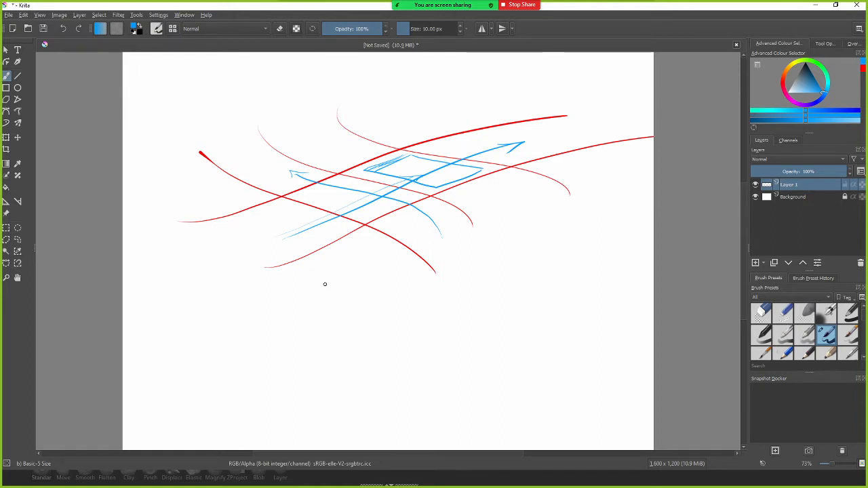
drag(341, 298, 336, 296)
mouse_move(346, 295)
mouse_down()
mouse_move(347, 324)
mouse_move(351, 305)
mouse_move(392, 288)
mouse_move(393, 314)
mouse_up()
drag(435, 294, 445, 319)
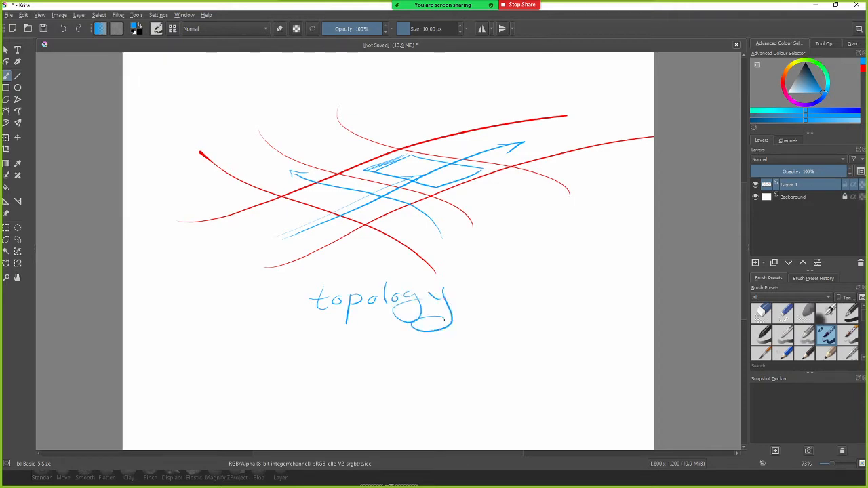
key(alt+Tab)
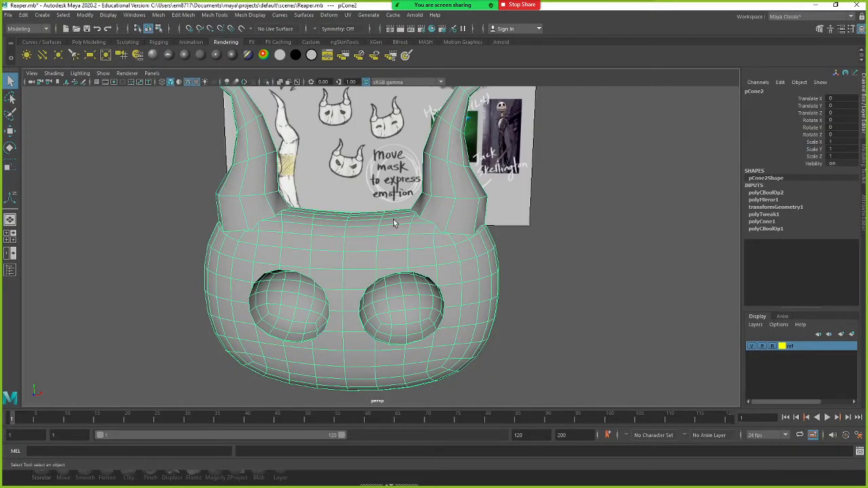
shift+right_drag(397, 238, 439, 397)
drag(427, 257, 576, 112)
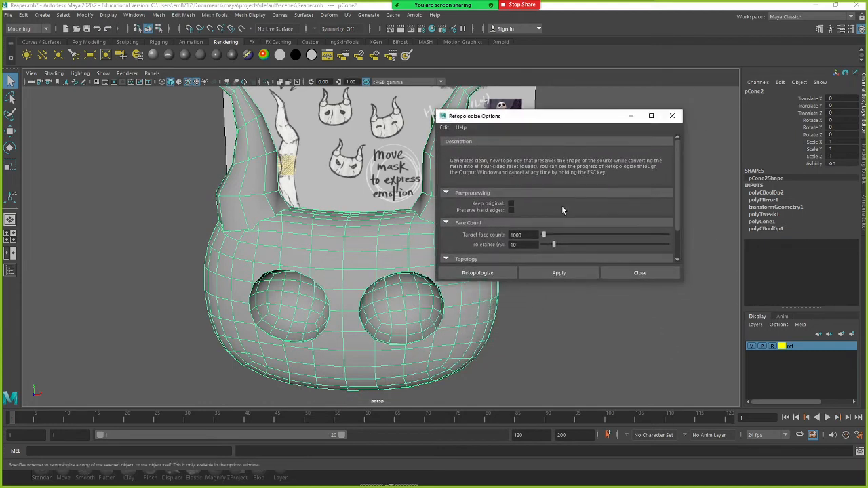
click(637, 269)
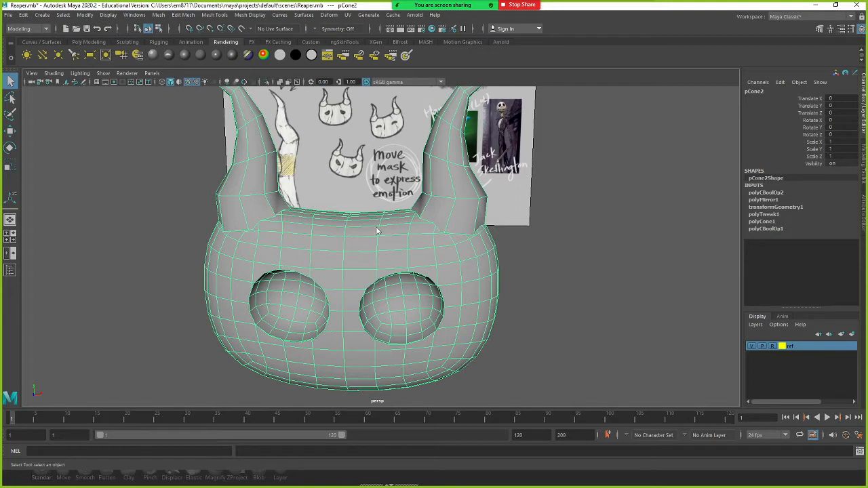
Retopologize the whole mask with a target face count of 1000 and a tolerance of 10 percent
shift+right_drag(378, 231, 420, 389)
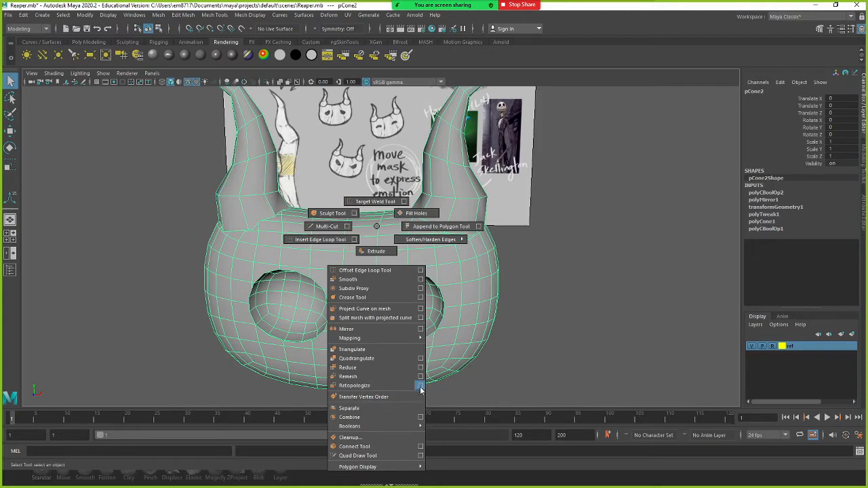
shift+right_drag(421, 389, 419, 389)
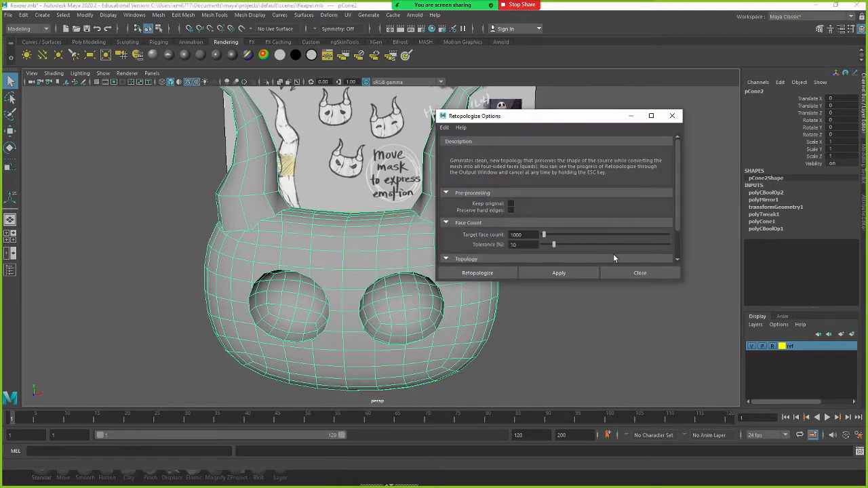
scroll(679, 241, down, 3)
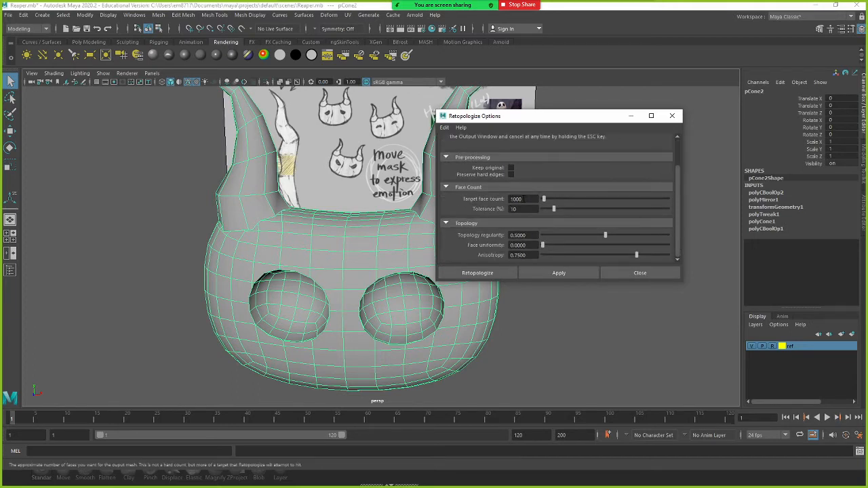
mouse_move(348, 246)
alt+mouse_down()
mouse_move(334, 233)
mouse_move(291, 240)
mouse_move(195, 233)
mouse_move(339, 242)
alt+mouse_up()
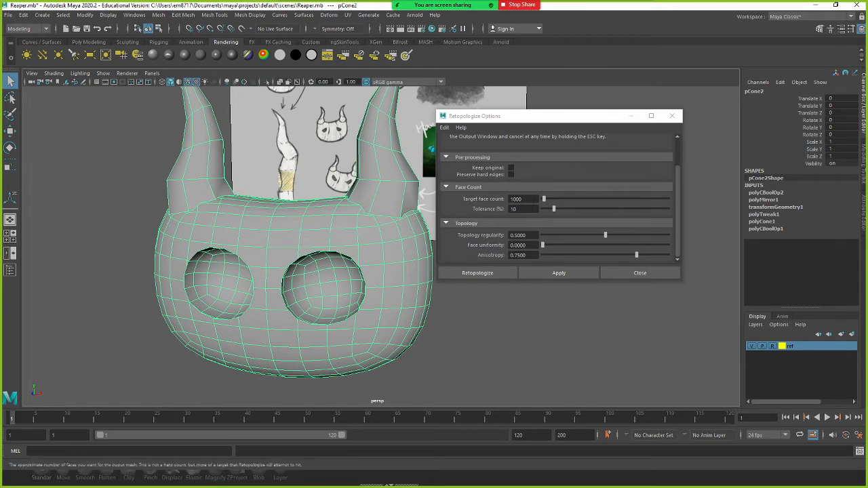
drag(524, 198, 485, 198)
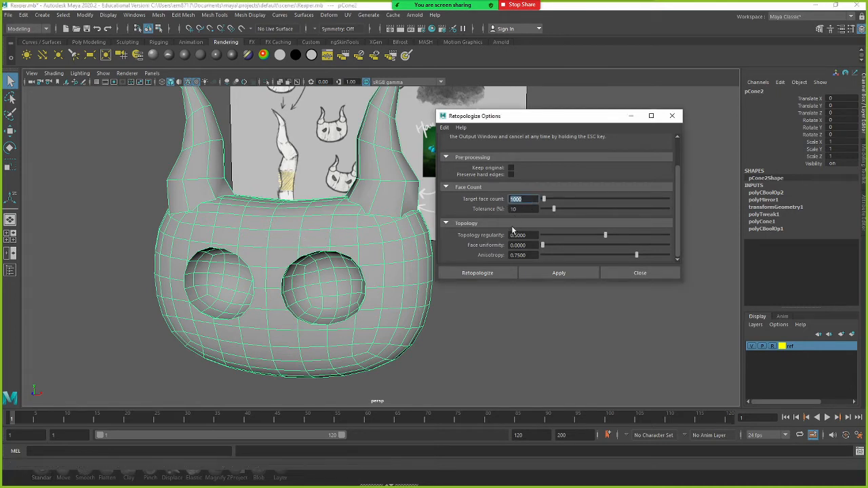
click(489, 275)
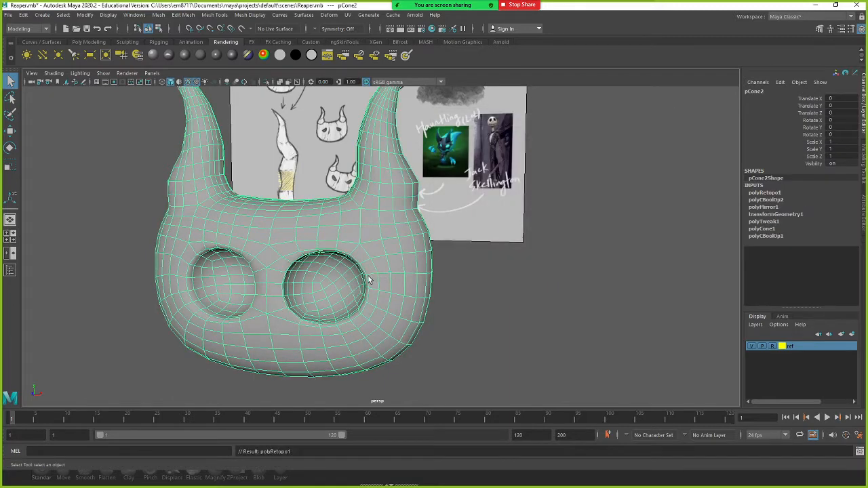
Turn on smooth preview and examine the retopologized edge flow around the eye sockets, brow and horn bases
alt+drag(370, 277, 387, 234)
scroll(424, 226, up, 5)
alt+middle_drag(483, 236, 429, 248)
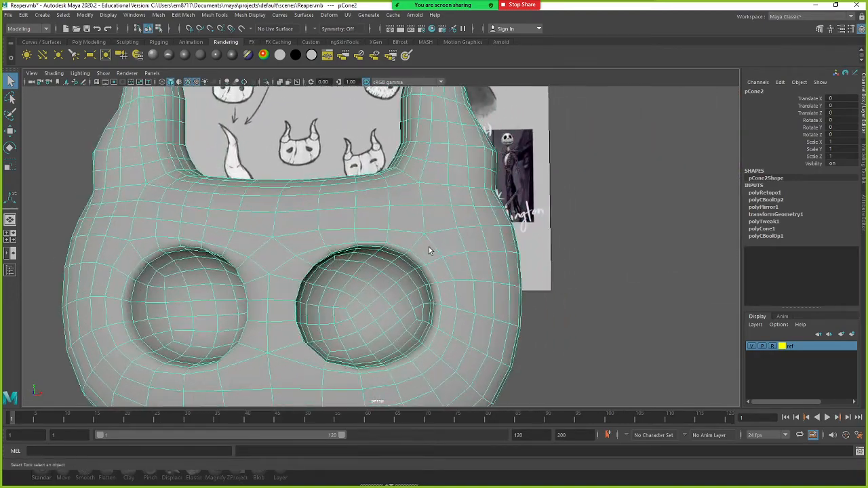
scroll(426, 252, up, 3)
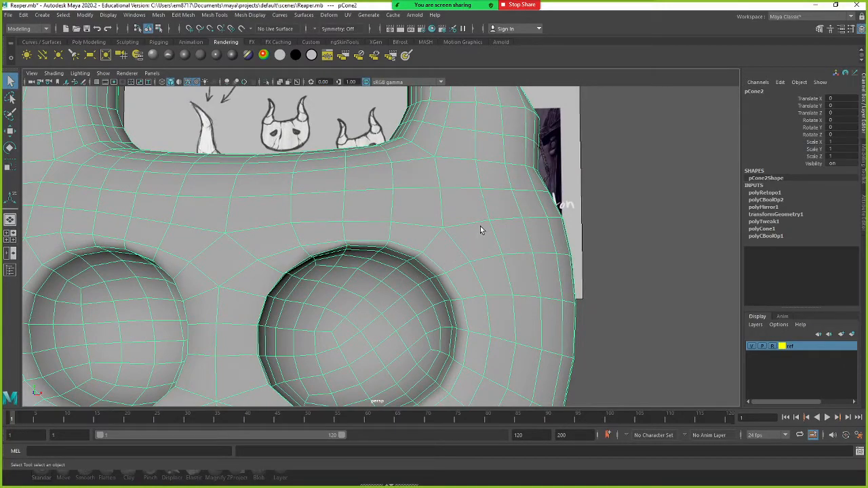
alt+middle_drag(462, 151, 425, 258)
alt+drag(417, 217, 402, 216)
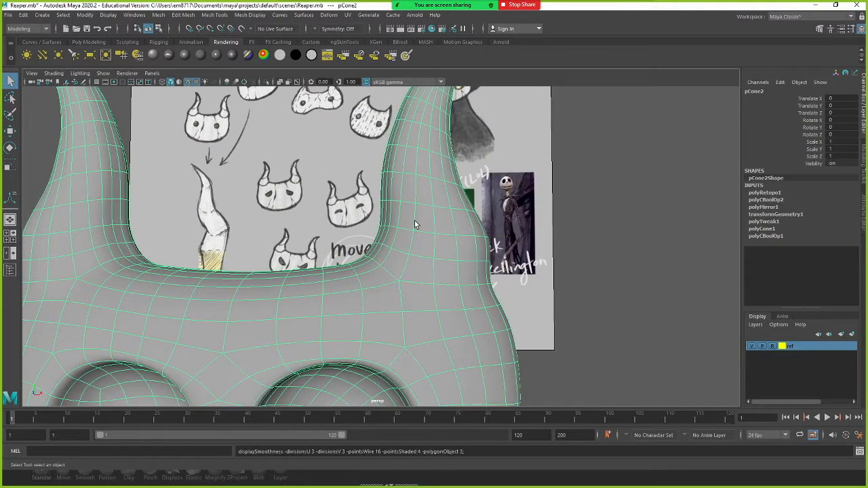
alt+middle_drag(415, 221, 468, 197)
scroll(467, 197, down, 2)
alt+drag(415, 225, 398, 220)
alt+middle_drag(398, 220, 413, 204)
alt+drag(413, 224, 400, 259)
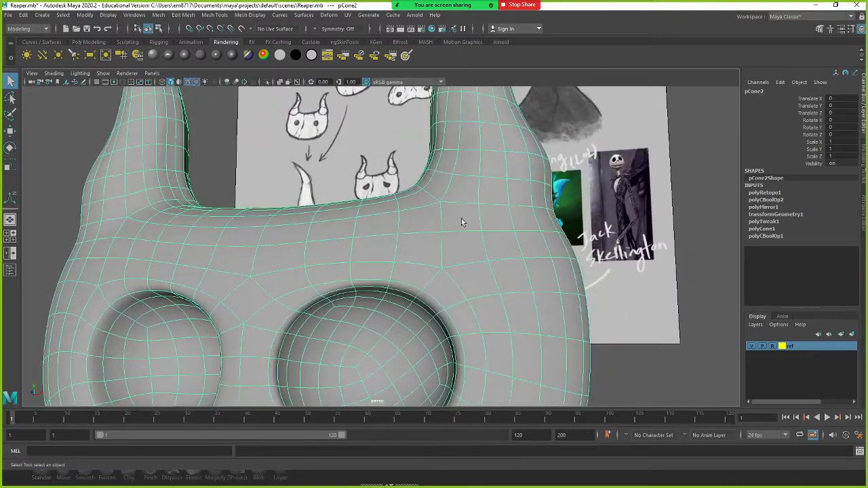
alt+middle_drag(463, 224, 410, 256)
alt+drag(428, 171, 486, 249)
Deselect the mask and turn off its wireframe overlay to review the smooth surface against the concept sheet
click(578, 287)
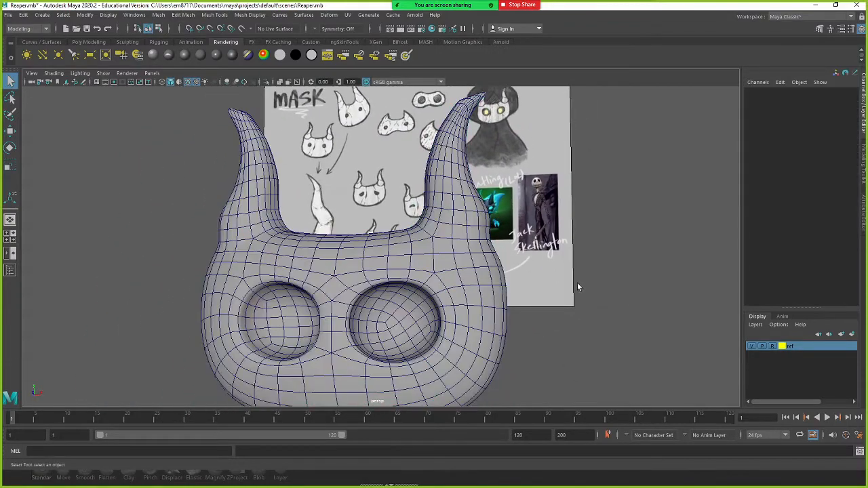
click(188, 83)
alt+middle_drag(408, 270, 386, 262)
alt+right_drag(386, 262, 376, 238)
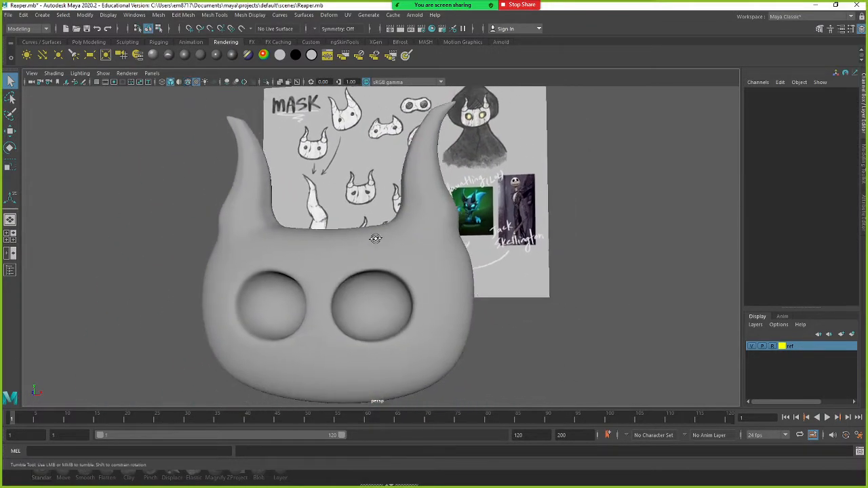
alt+drag(375, 238, 369, 238)
alt+middle_drag(502, 110, 461, 133)
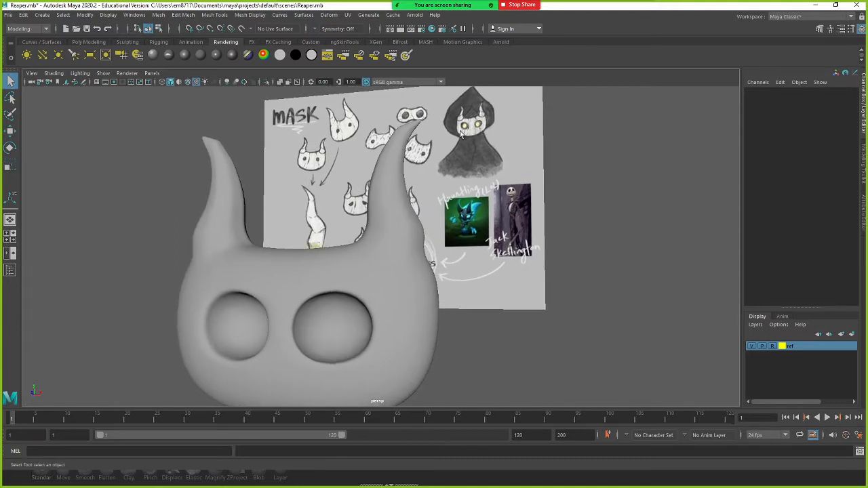
alt+drag(378, 271, 361, 253)
alt+middle_drag(365, 237, 478, 253)
Select the mask and activate the Grab sculpting tool on it
click(432, 259)
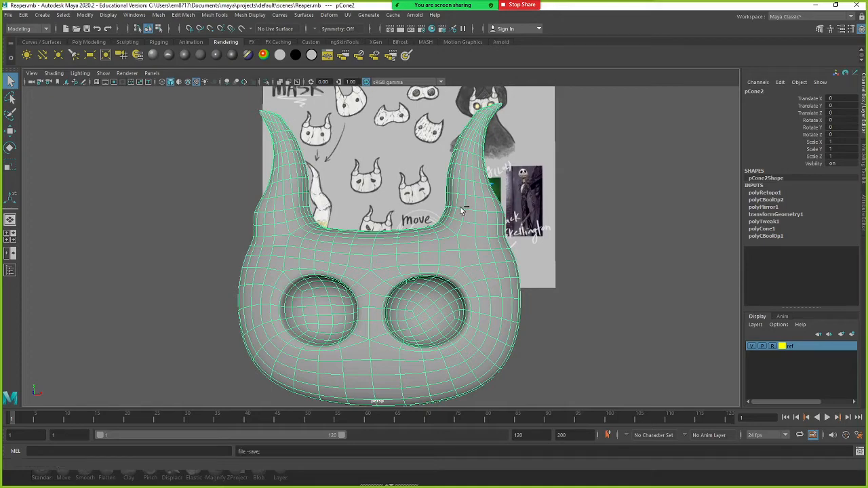
alt+right_drag(487, 203, 413, 205)
alt+middle_drag(414, 205, 424, 178)
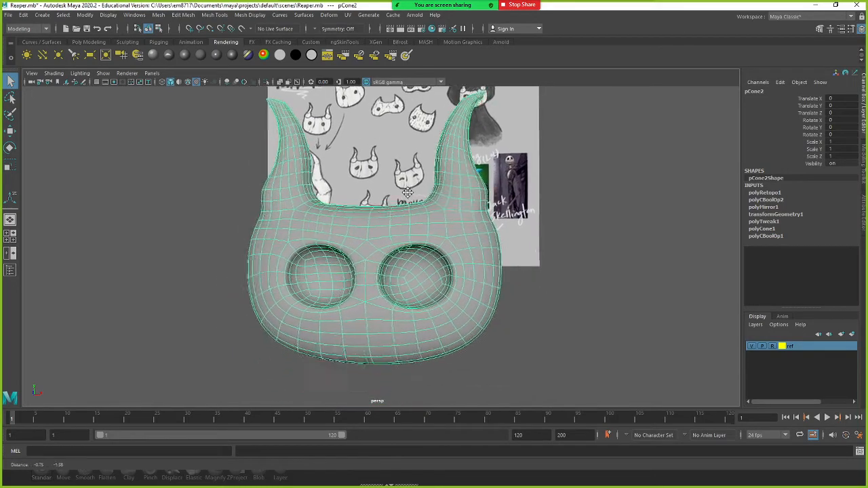
mouse_move(411, 207)
alt+mouse_down()
mouse_move(384, 203)
mouse_move(397, 202)
alt+mouse_up()
alt+middle_drag(397, 202, 362, 211)
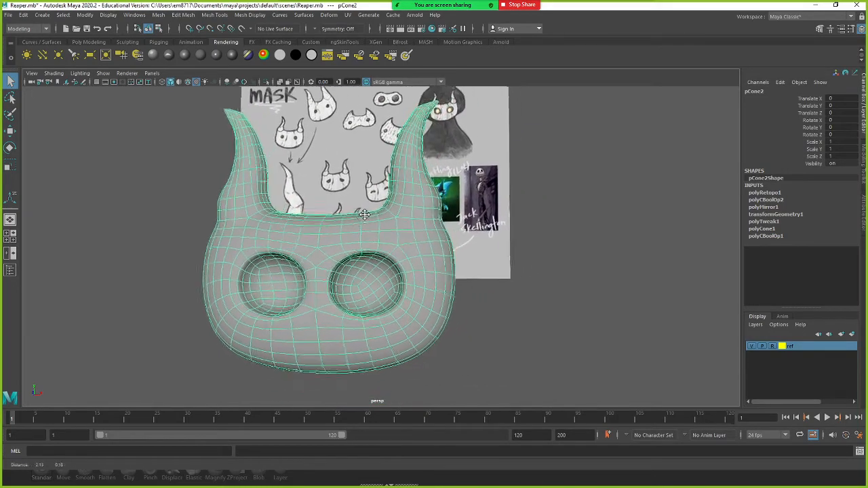
click(127, 42)
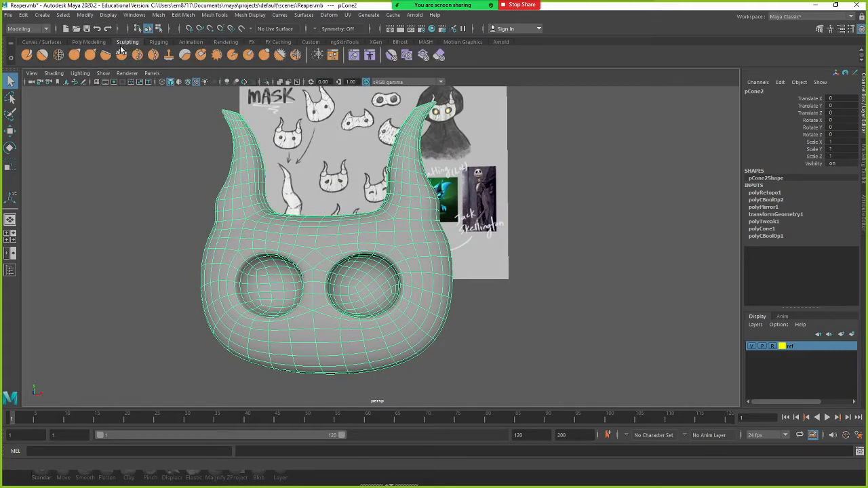
click(75, 56)
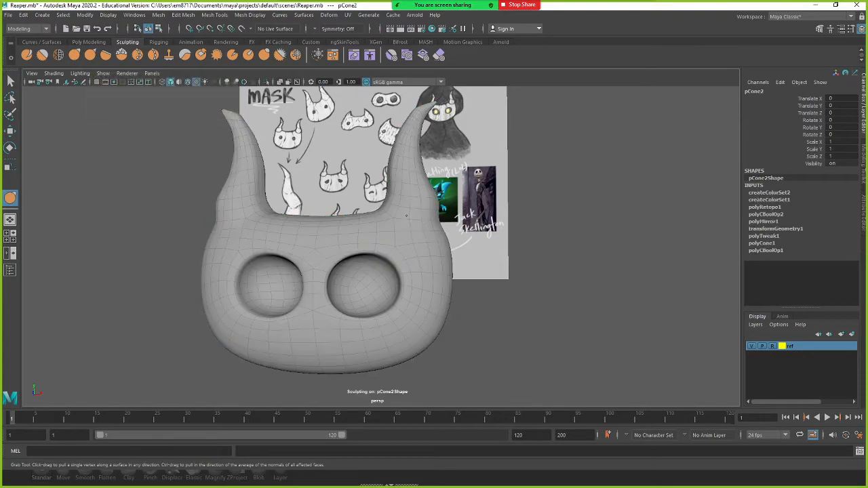
Try the Sculpt tool on the brow between the horns in full-screen view, undo the stroke and restore the standard view
key(q)
alt+middle_drag(398, 217, 458, 226)
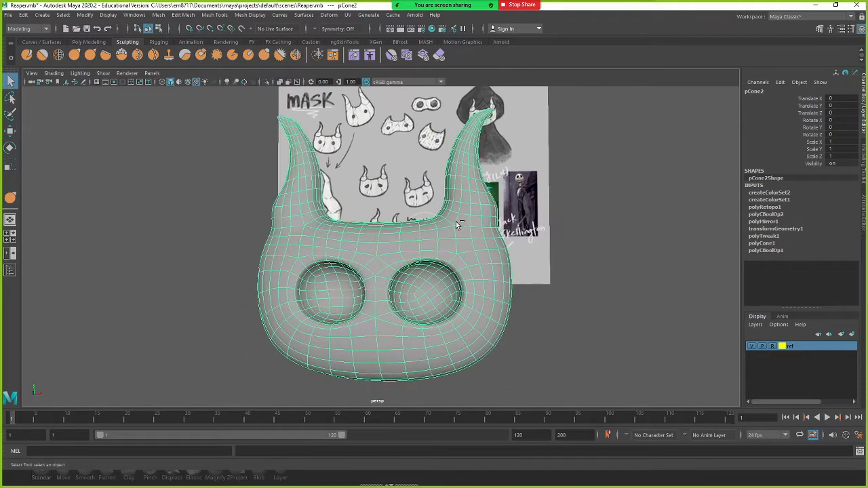
key(ctrl+space)
scroll(444, 237, up, 3)
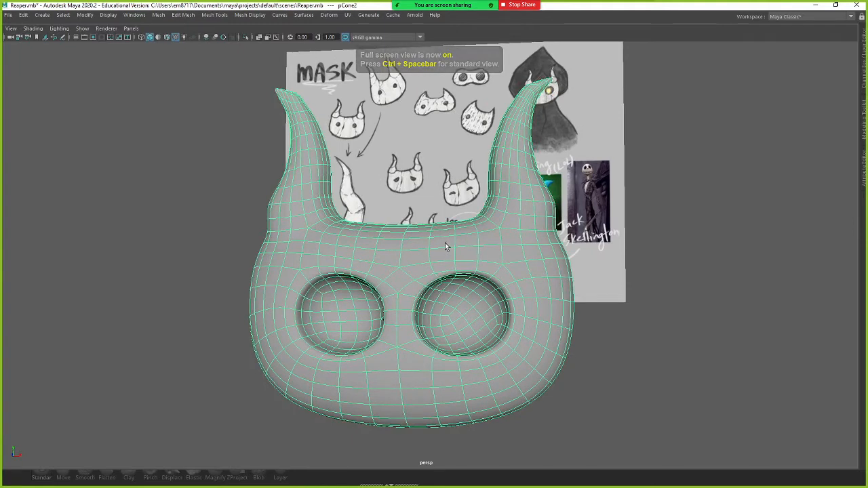
shift+right_drag(445, 242, 397, 231)
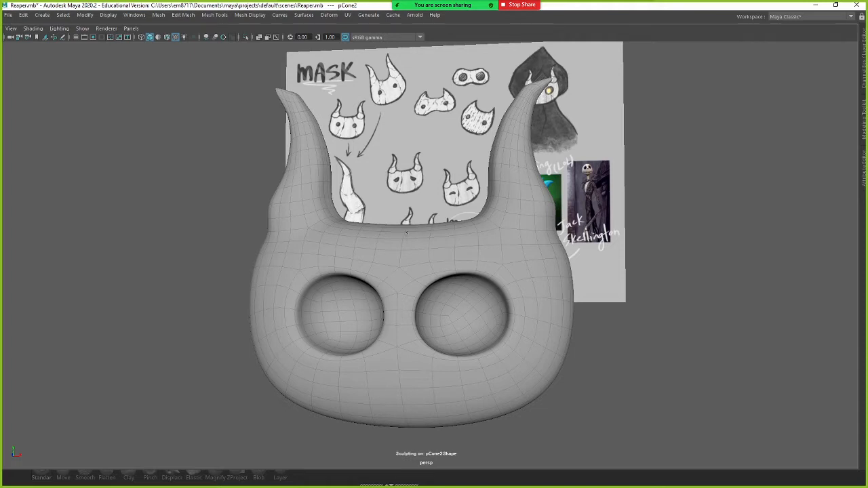
drag(413, 231, 418, 241)
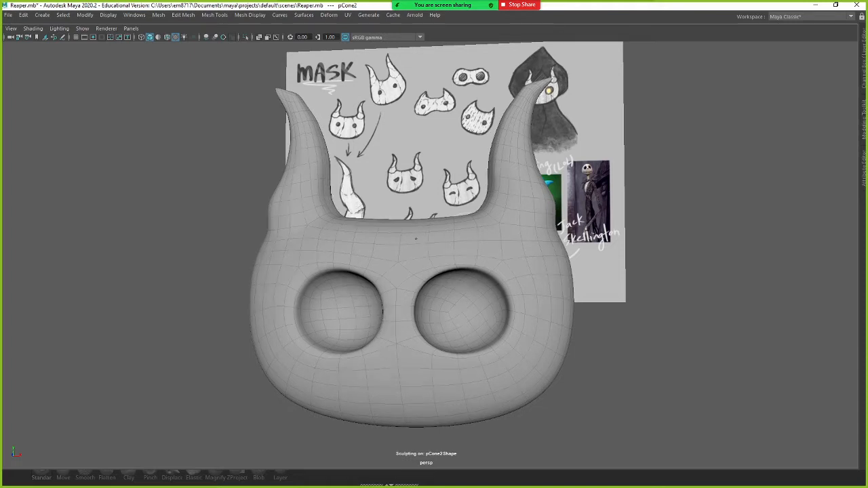
key(ctrl+z)
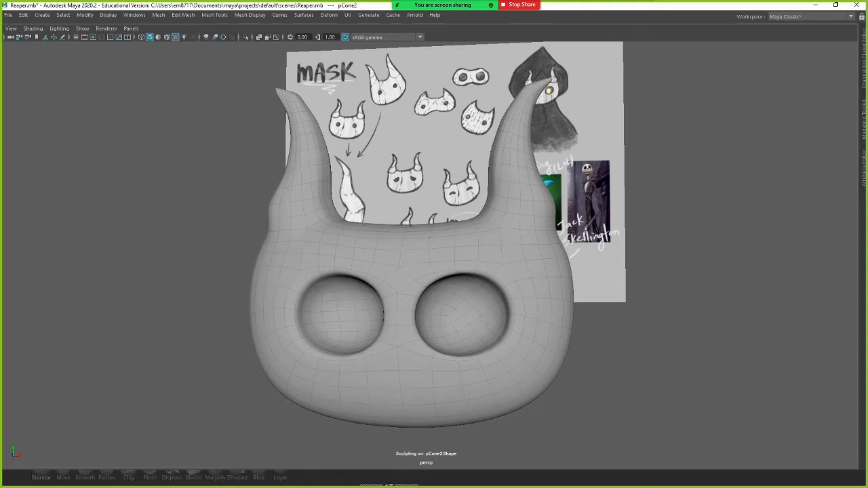
key(ctrl+space)
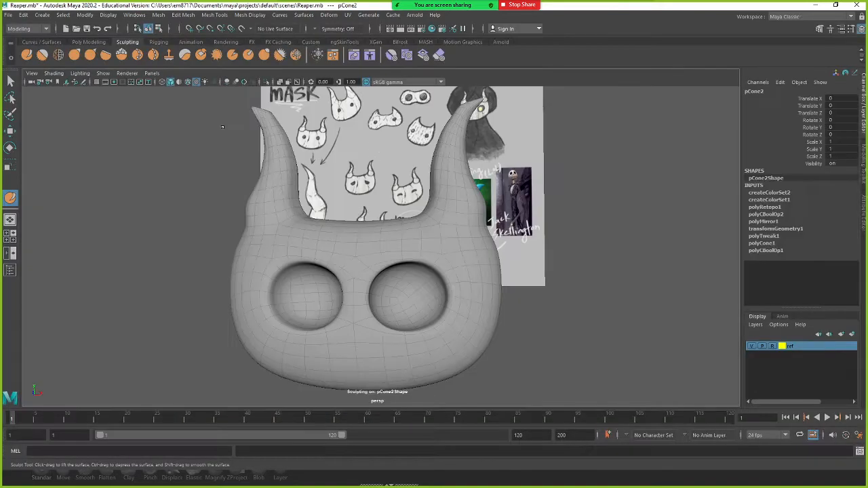
Switch back to the Grab tool, try a pull on one horn and undo it
alt+middle_drag(492, 198, 460, 206)
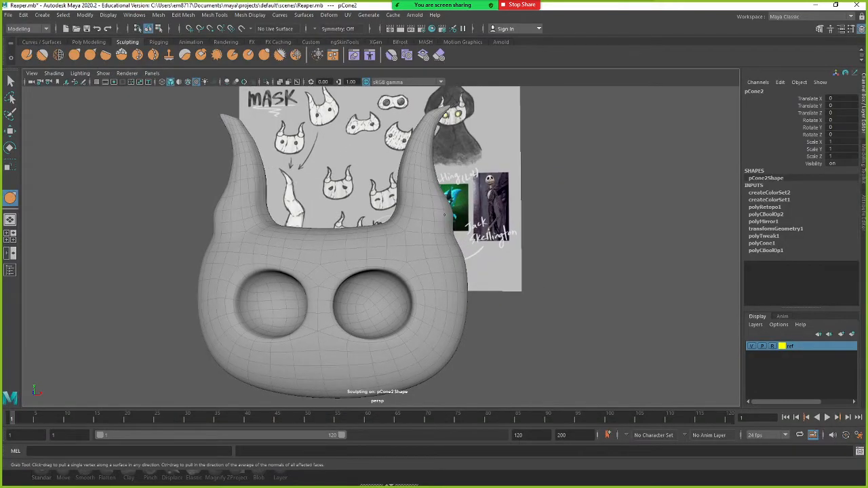
alt+right_drag(460, 207, 399, 226)
mouse_move(422, 227)
alt+mouse_down()
mouse_move(411, 241)
mouse_move(427, 222)
mouse_move(421, 230)
mouse_move(270, 230)
mouse_move(299, 230)
mouse_move(220, 282)
alt+mouse_up()
key(ctrl+z)
key(b)
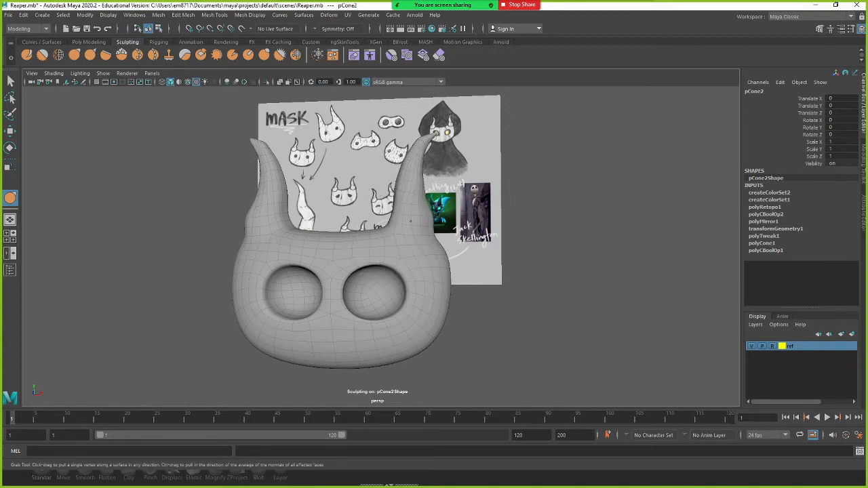
drag(425, 172, 415, 171)
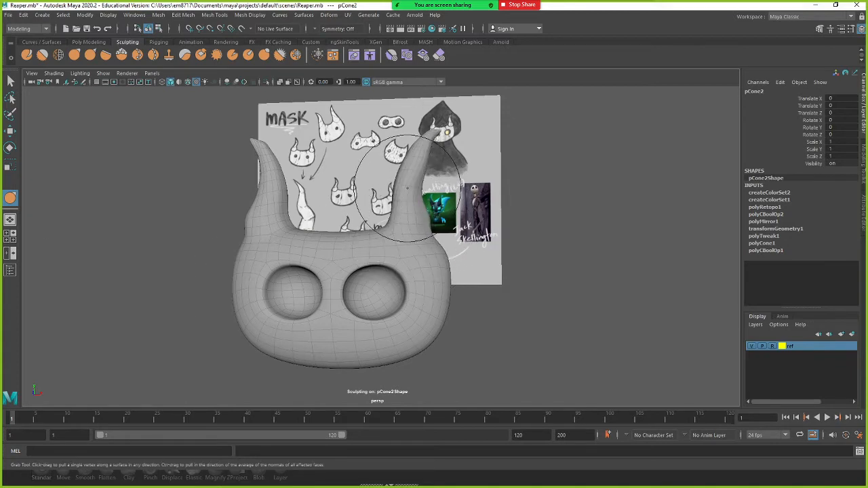
key(ctrl+z)
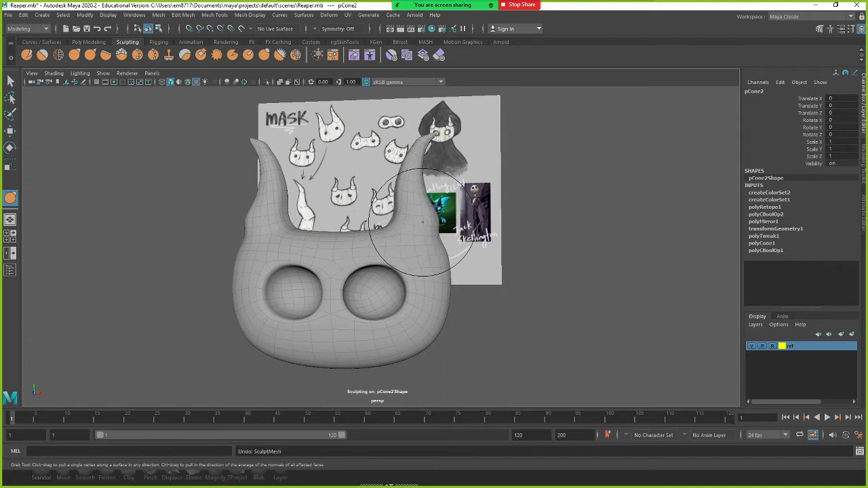
Enlarge the Grab brush to a size of about 5.2 and frame the whole mask from the front
key(b)
drag(427, 225, 457, 226)
alt+right_drag(457, 227, 427, 219)
alt+drag(427, 220, 416, 229)
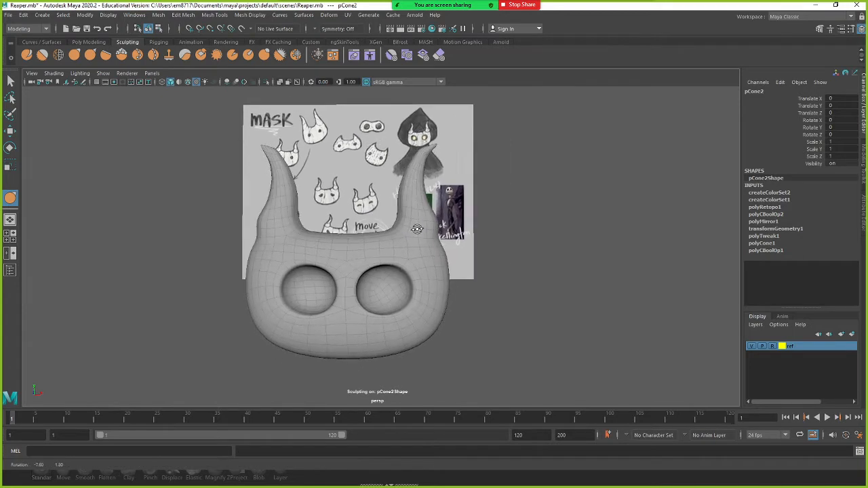
alt+middle_drag(424, 227, 399, 225)
alt+drag(399, 225, 388, 227)
mouse_move(382, 232)
alt+middle_down()
mouse_move(376, 239)
mouse_move(389, 228)
alt+middle_up()
alt+drag(368, 239, 377, 238)
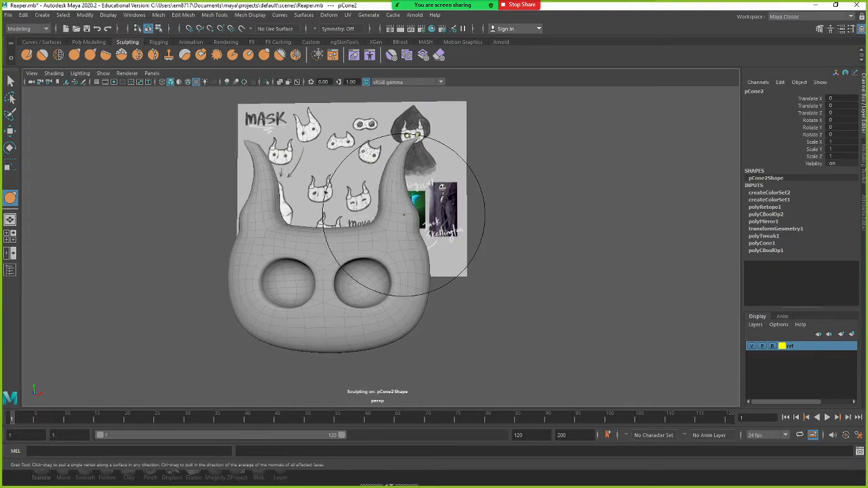
Set the Grab tool's symmetry to Object X
double_click(9, 196)
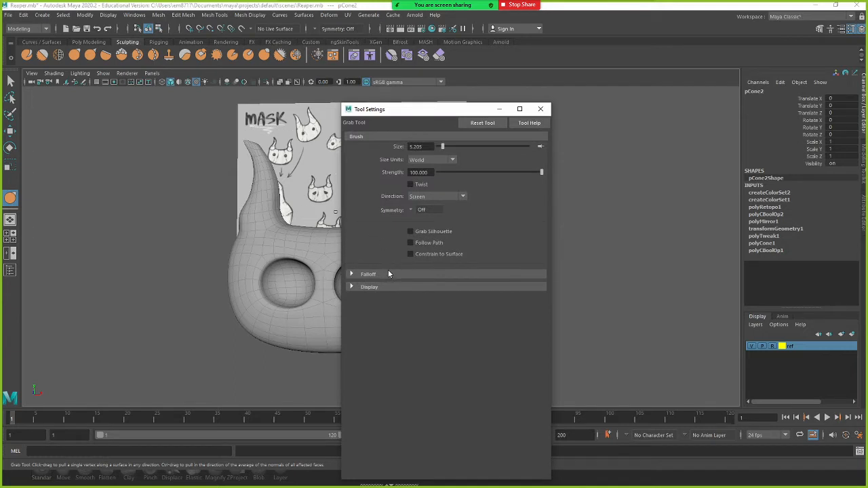
click(409, 212)
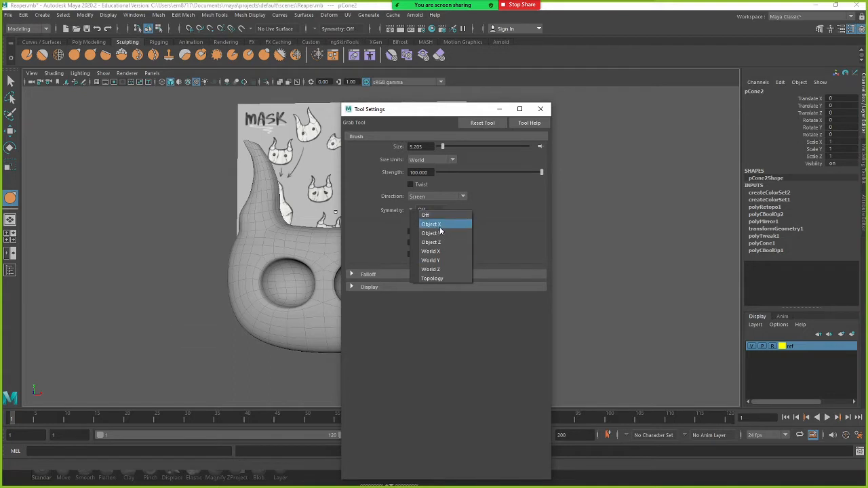
click(435, 225)
click(541, 109)
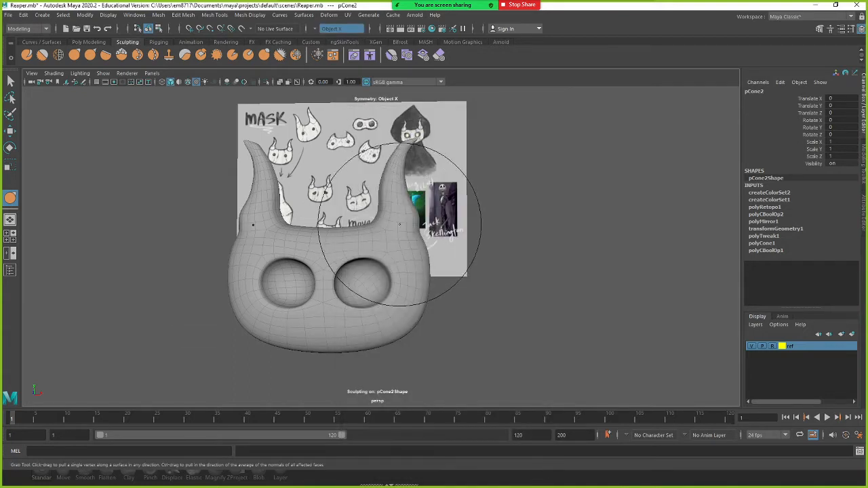
Grab the horn bases, cheeks and chin to refine the outline symmetrically, and slant both eye sockets down toward the centre
drag(410, 216, 409, 235)
drag(412, 271, 414, 275)
drag(382, 319, 349, 342)
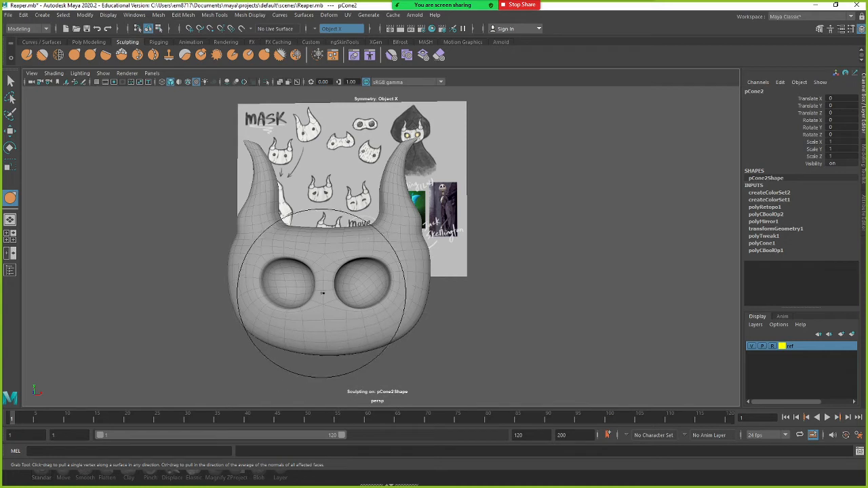
mouse_move(306, 267)
mouse_down()
mouse_move(305, 274)
mouse_move(262, 274)
mouse_up()
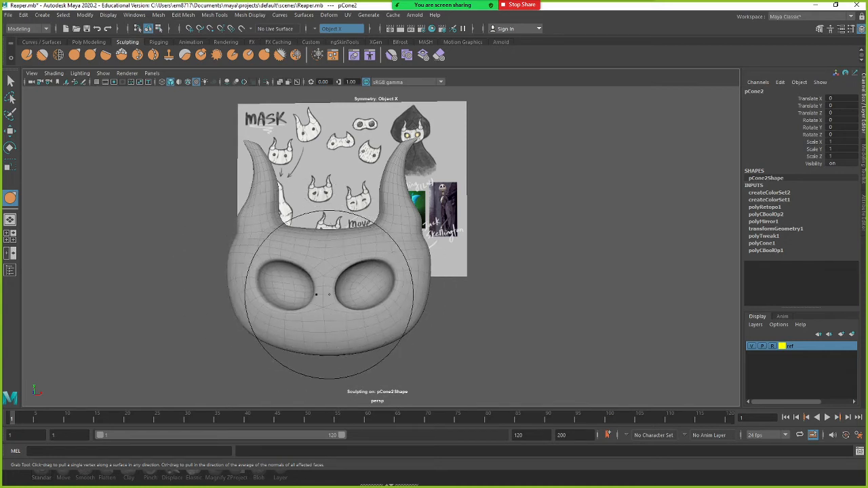
Grab the eye sockets slightly apart and raise the chin symmetrically, undoing a trial pull at the horn bases
drag(337, 295, 341, 292)
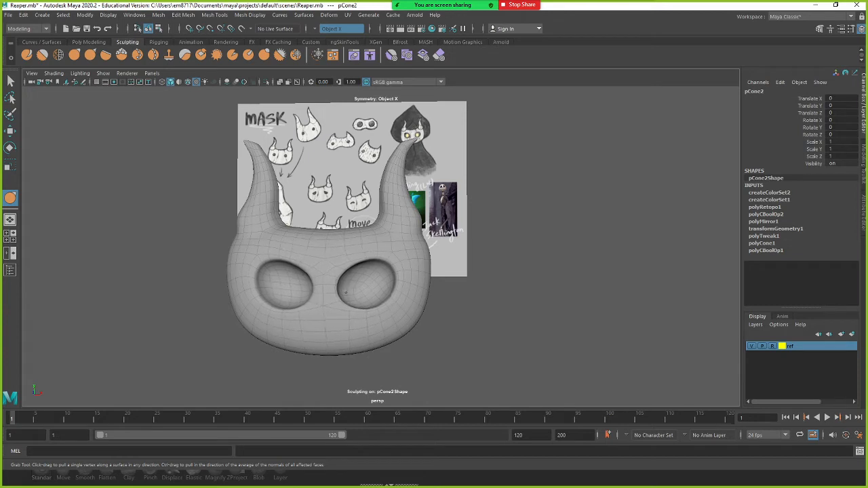
drag(372, 345, 371, 342)
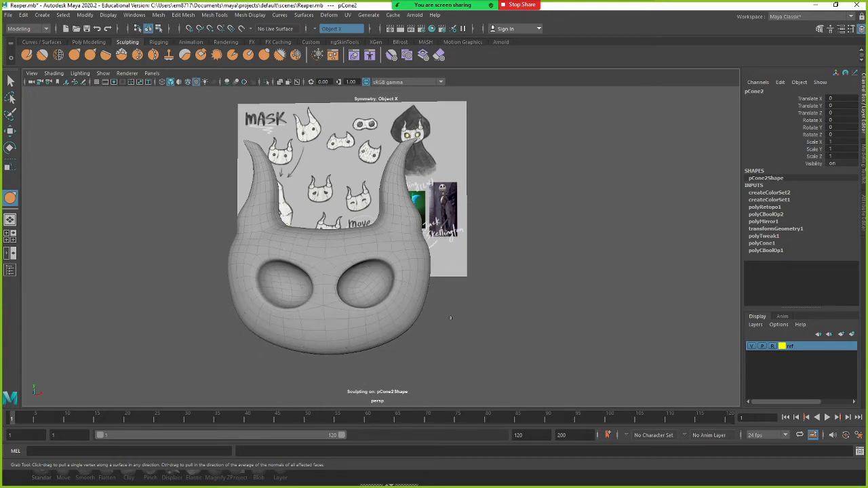
drag(418, 227, 416, 221)
key(ctrl+z)
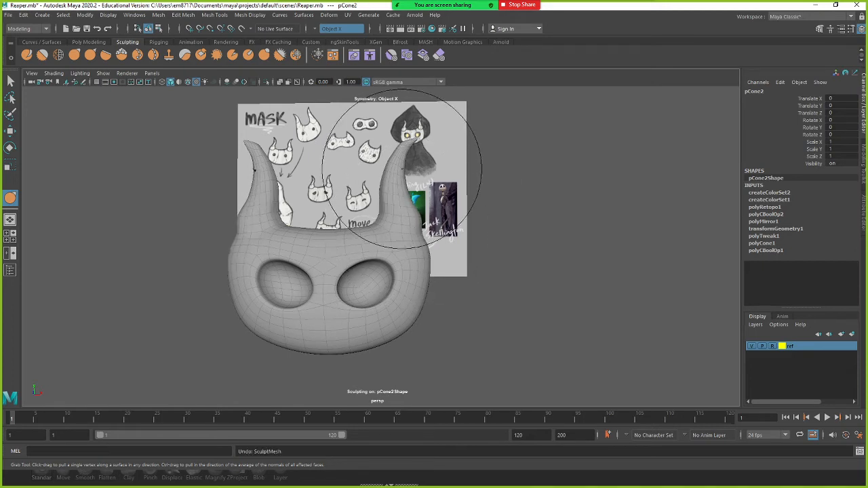
Bend both horns outward and adjust their bases symmetrically with the Grab tool
mouse_move(396, 174)
mouse_down()
mouse_move(408, 149)
mouse_move(418, 153)
mouse_move(389, 197)
mouse_up()
drag(387, 201, 386, 187)
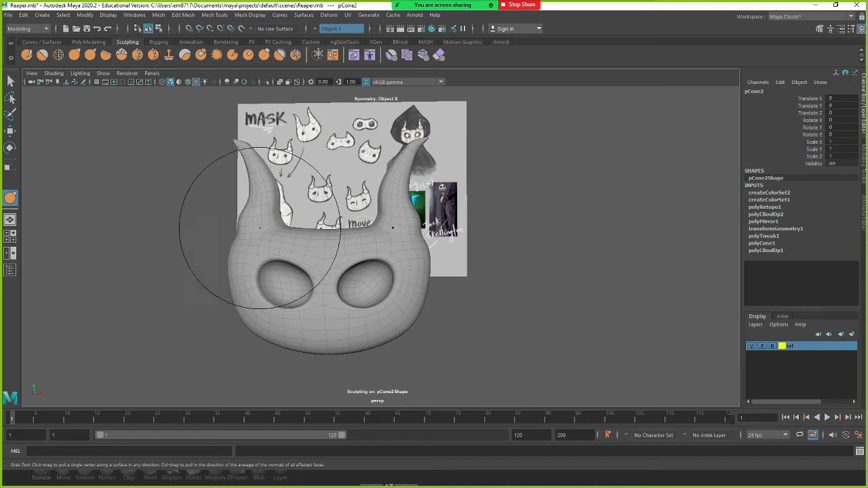
drag(259, 222, 250, 217)
drag(250, 217, 247, 219)
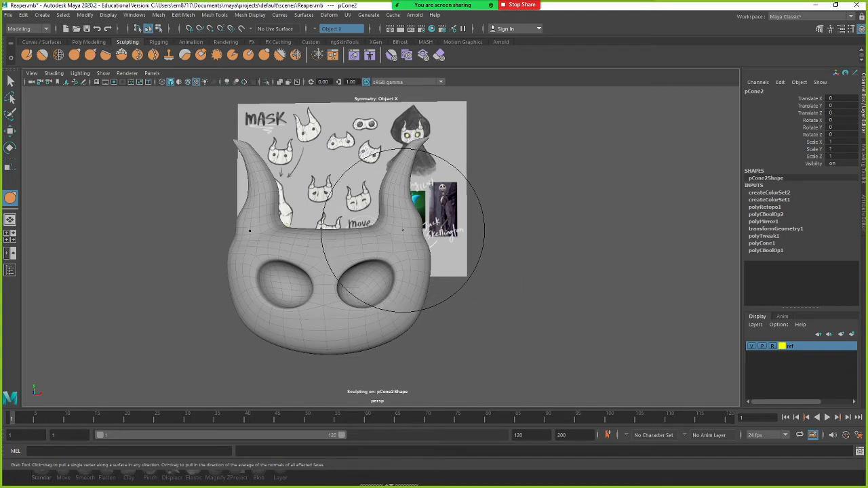
Smooth the horns and refine their tips symmetrically
alt+drag(419, 242, 402, 244)
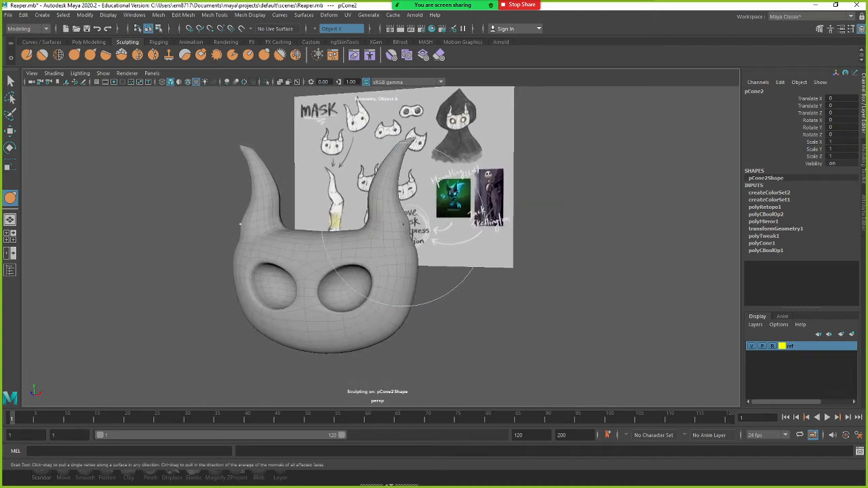
key(shift)
key(shift)
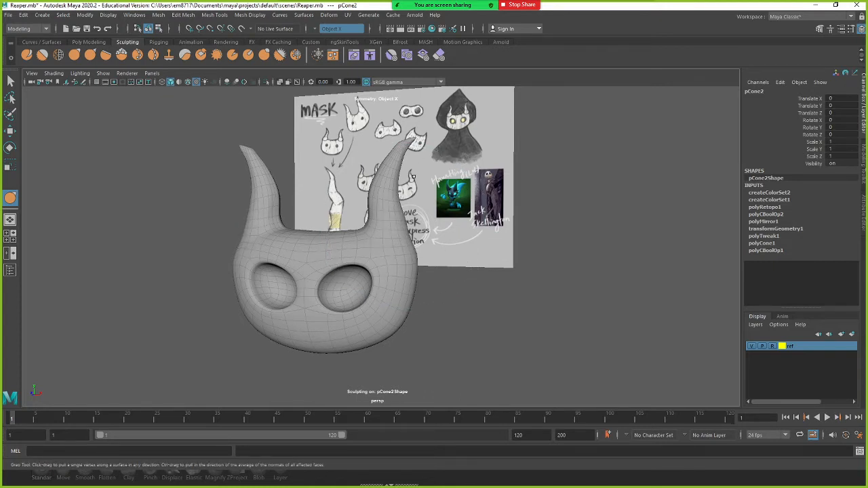
alt+right_drag(414, 176, 458, 175)
alt+middle_drag(457, 174, 380, 265)
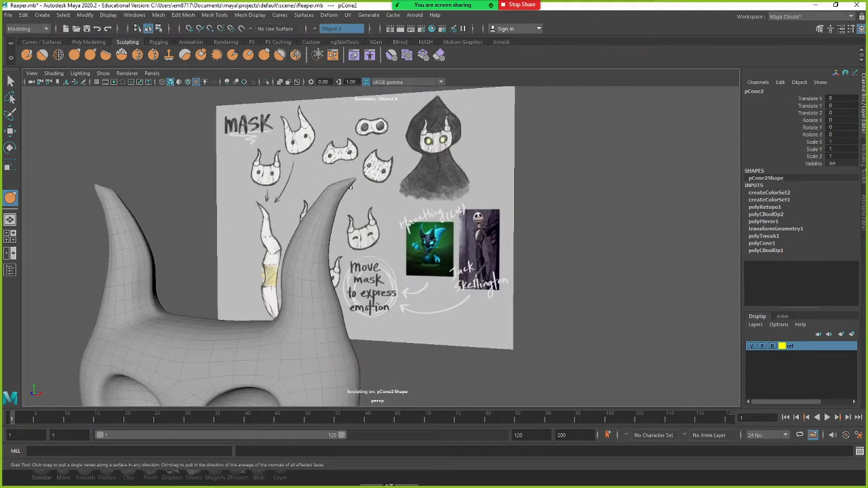
alt+right_drag(339, 190, 367, 189)
alt+middle_drag(339, 187, 353, 214)
alt+right_drag(326, 210, 342, 210)
mouse_move(339, 214)
alt+middle_down()
mouse_move(348, 240)
mouse_move(330, 249)
alt+middle_up()
alt+drag(318, 239, 382, 241)
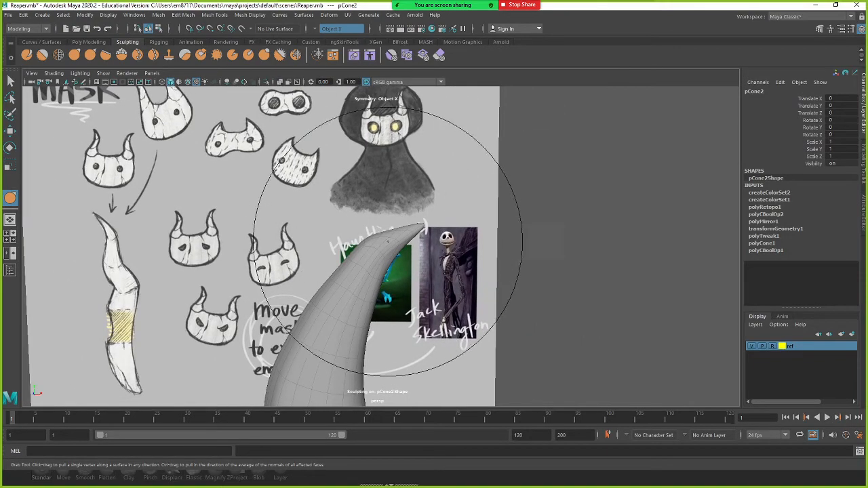
key(shift)
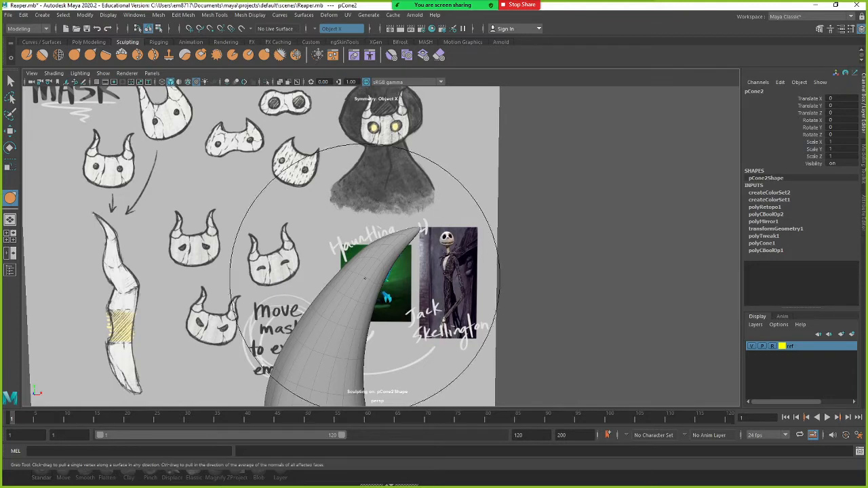
Undo the last stroke on the horn tip and even out the horn's upper mesh with the Relax tool
alt+right_drag(364, 279, 306, 268)
mouse_move(332, 315)
alt+middle_down()
mouse_move(427, 244)
mouse_move(371, 249)
alt+middle_up()
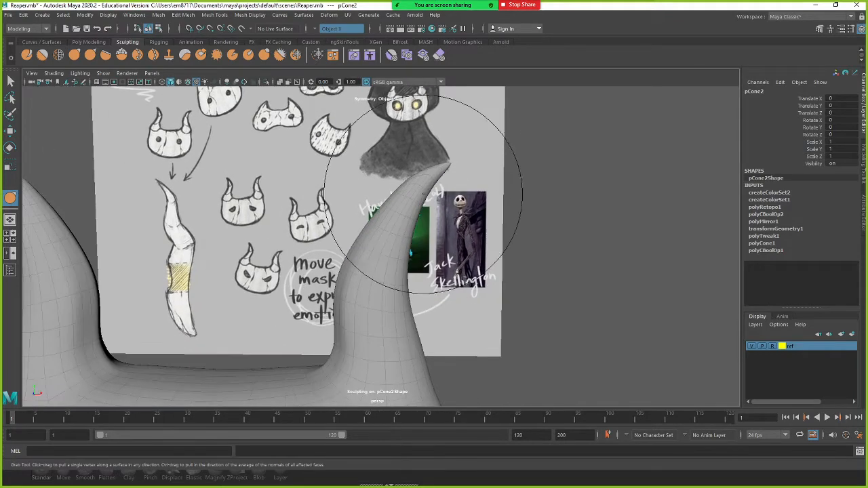
alt+right_drag(437, 177, 498, 168)
alt+middle_drag(460, 160, 384, 212)
key(ctrl+z)
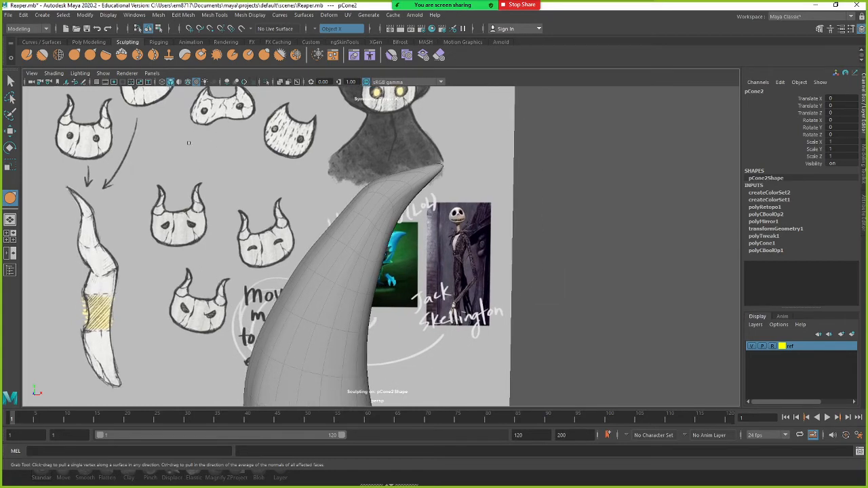
click(58, 60)
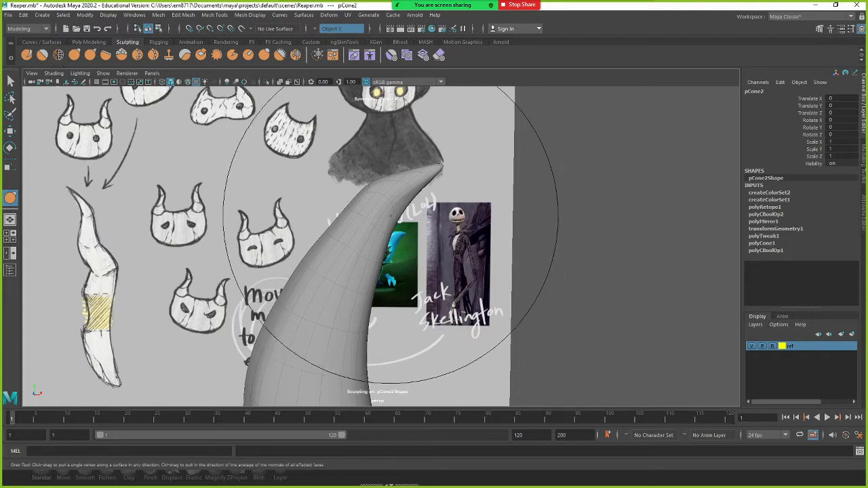
alt+right_drag(393, 206, 445, 230)
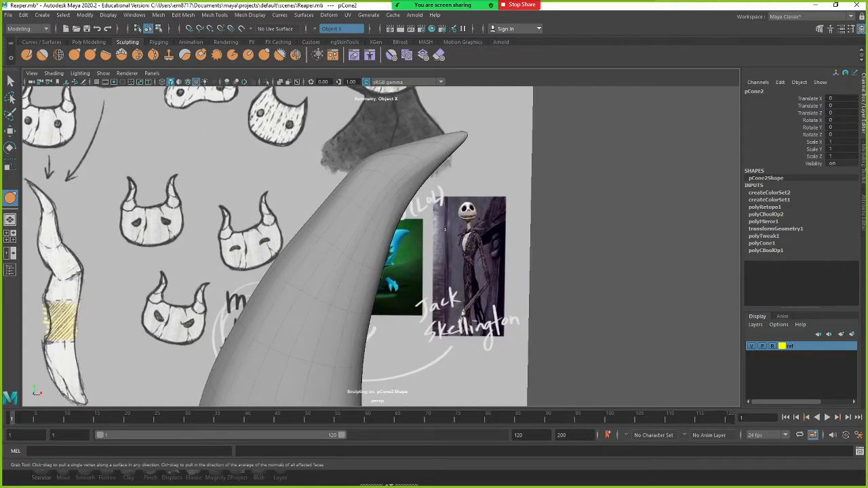
click(58, 55)
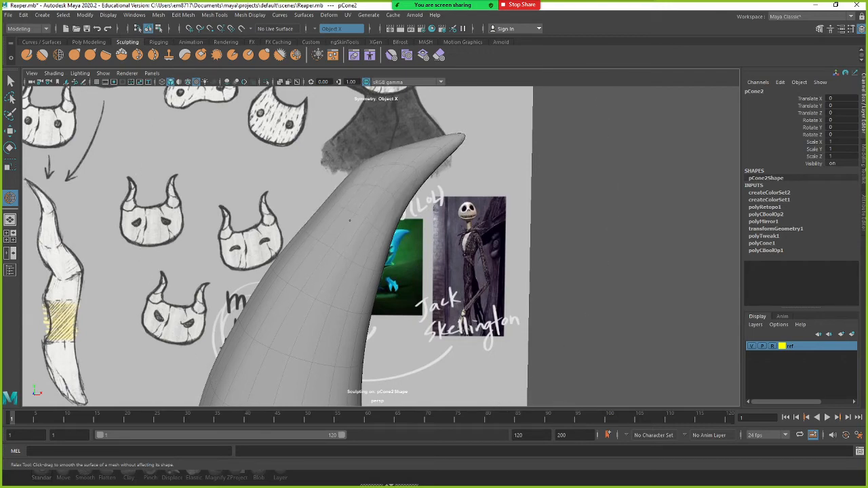
key(shift)
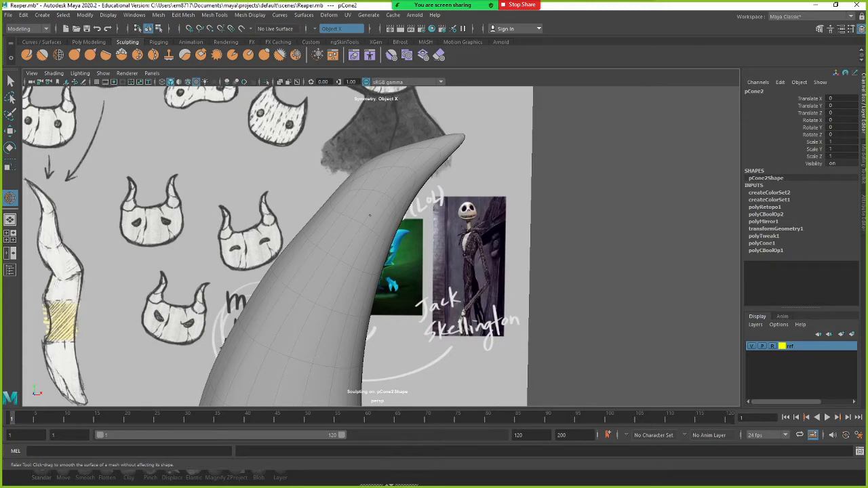
Switch back to the Grab tool and smooth the horn from its tip down to its base
alt+drag(359, 253, 514, 234)
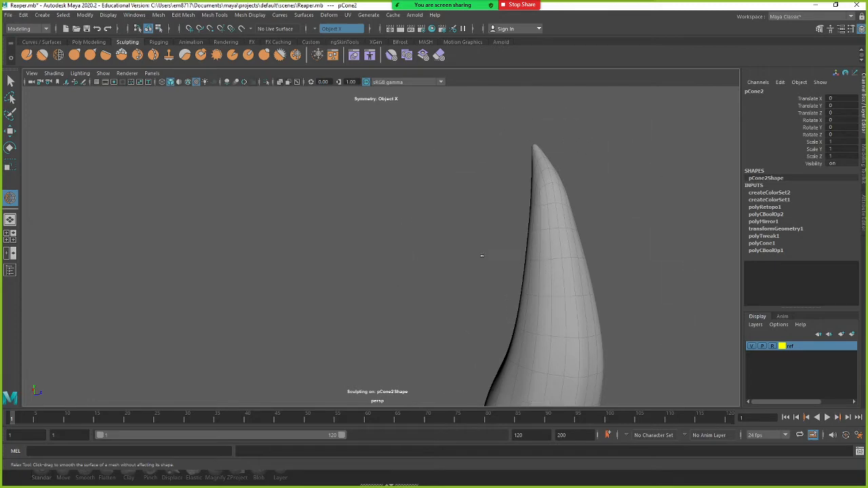
alt+drag(482, 256, 333, 215)
mouse_move(334, 216)
alt+right_down()
mouse_move(293, 203)
mouse_move(261, 177)
alt+right_up()
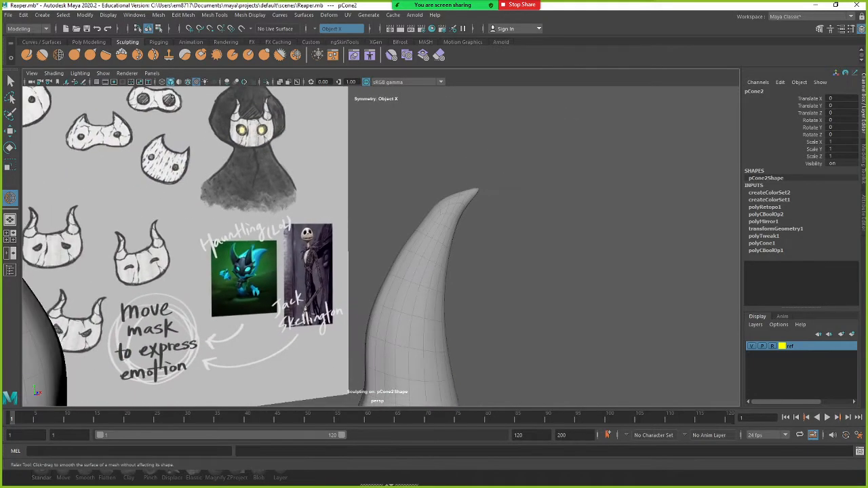
click(75, 54)
alt+middle_drag(371, 285, 411, 226)
mouse_move(466, 199)
shift+mouse_down()
mouse_move(433, 210)
mouse_move(403, 325)
mouse_move(426, 378)
shift+mouse_up()
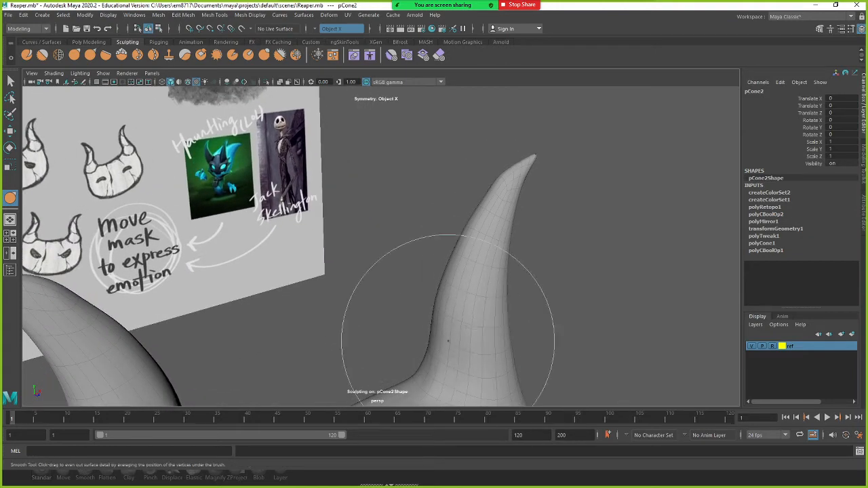
Resize the brush and ease in the bulges on the mask's sides below the horns
mouse_move(448, 341)
alt+mouse_down()
mouse_move(421, 238)
mouse_move(248, 219)
alt+mouse_up()
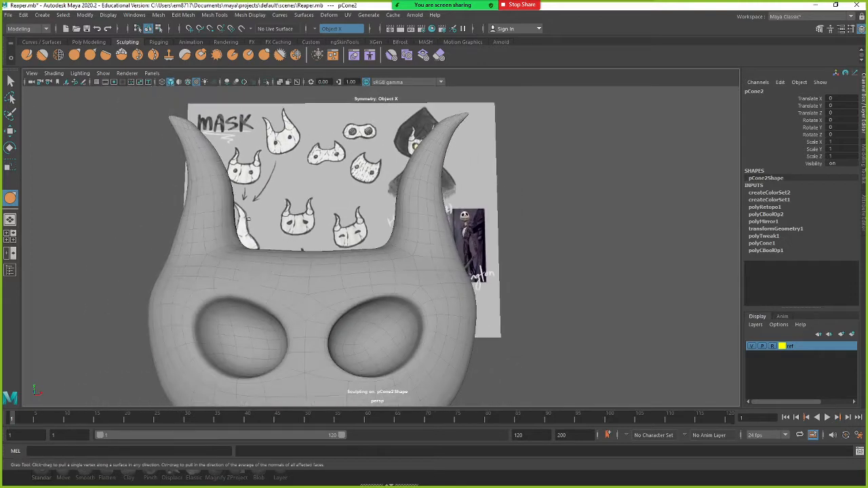
alt+drag(159, 257, 150, 258)
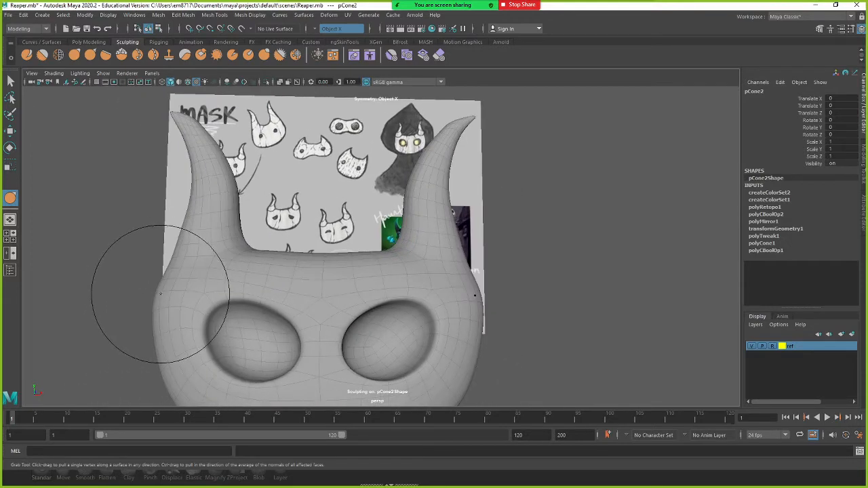
mouse_move(490, 267)
alt+mouse_down()
mouse_move(445, 274)
mouse_move(431, 265)
alt+mouse_up()
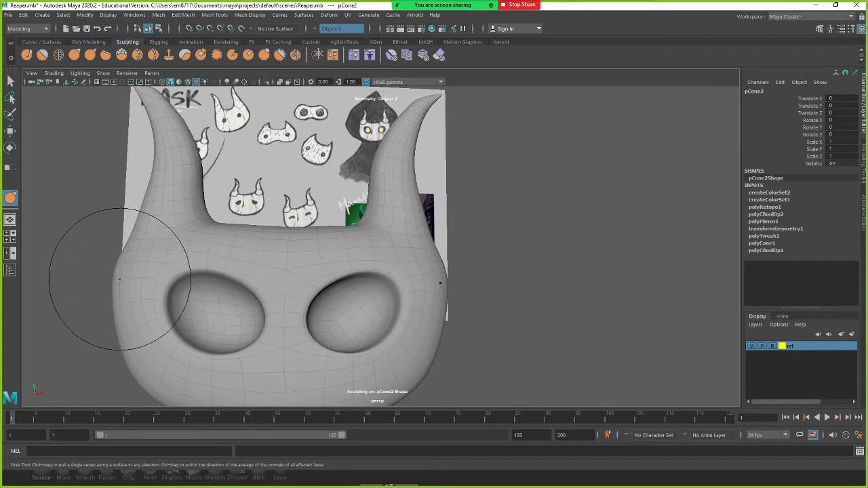
key(b)
mouse_move(122, 277)
mouse_down()
mouse_move(156, 278)
mouse_move(141, 285)
mouse_move(127, 275)
mouse_move(132, 249)
mouse_move(126, 258)
mouse_up()
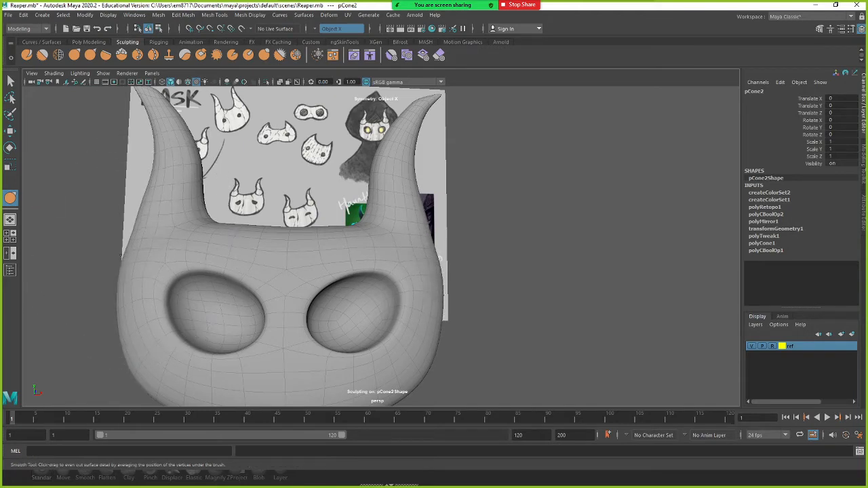
Push the back of the mask inward with the Grab tool to hollow it, undoing the last stroke
scroll(285, 278, down, 2)
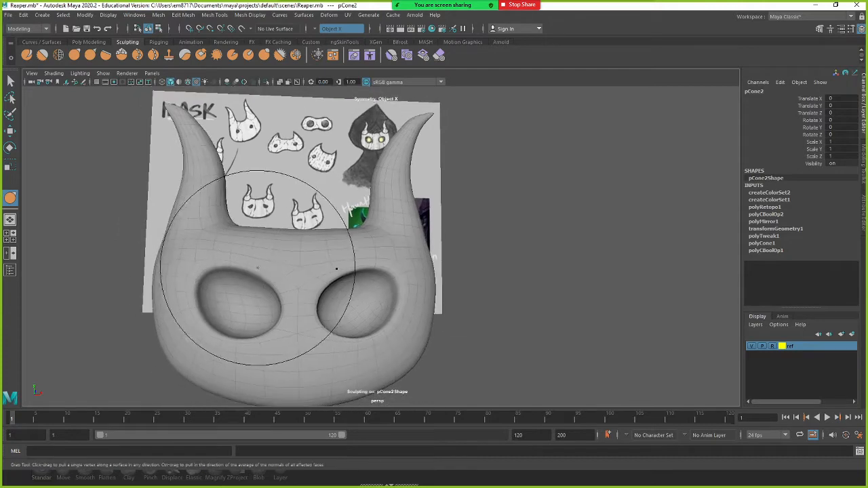
mouse_move(257, 268)
alt+mouse_down()
mouse_move(254, 291)
mouse_move(132, 285)
mouse_move(166, 299)
mouse_move(163, 285)
mouse_move(109, 296)
mouse_move(120, 295)
alt+mouse_up()
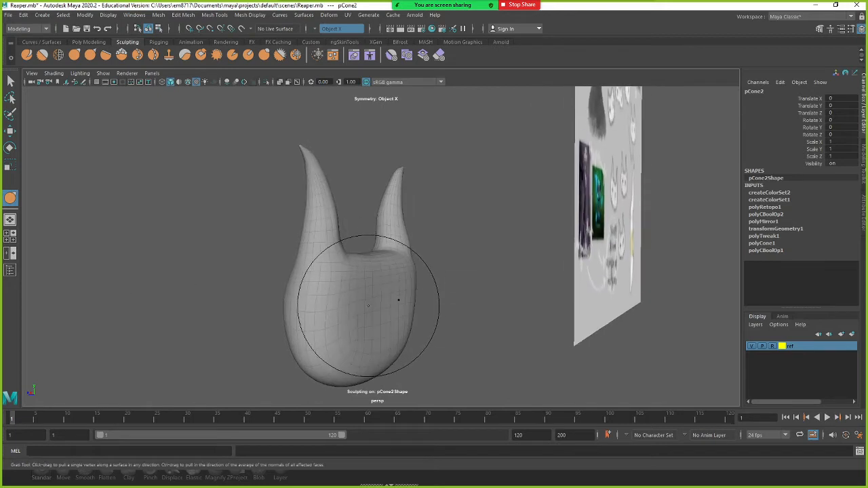
drag(373, 307, 345, 313)
mouse_move(329, 317)
mouse_down()
mouse_move(354, 317)
mouse_move(360, 304)
mouse_move(406, 315)
mouse_up()
key(ctrl+z)
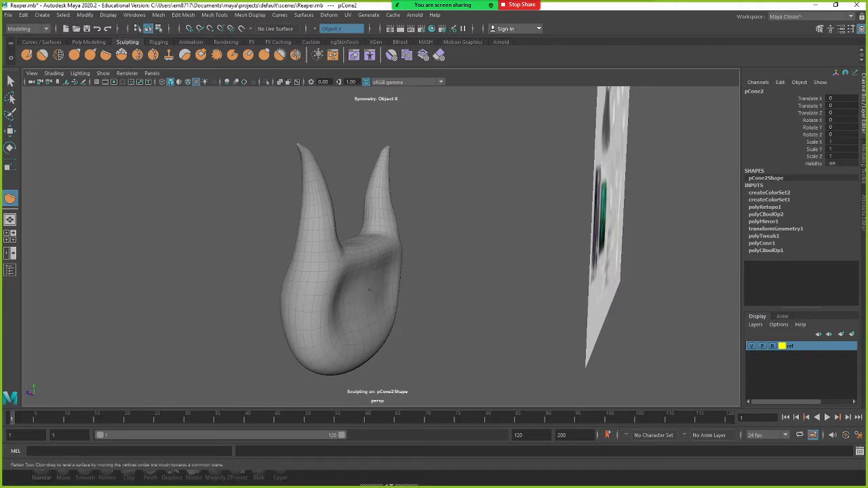
Check the mask from the back and front, and leave sculpting for the Select tool
alt+drag(367, 297, 351, 301)
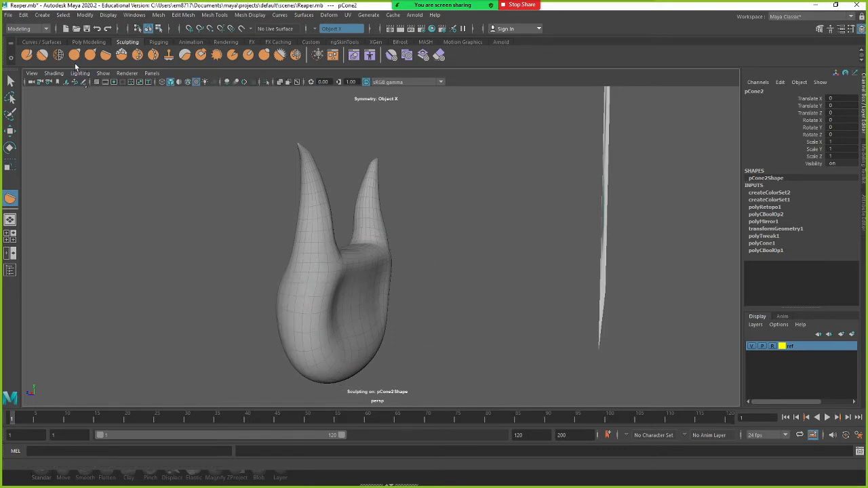
mouse_move(352, 285)
alt+mouse_down()
mouse_move(361, 291)
mouse_move(355, 278)
mouse_move(351, 287)
mouse_move(409, 290)
mouse_move(349, 281)
mouse_move(344, 307)
mouse_move(421, 327)
mouse_move(428, 318)
mouse_move(407, 291)
mouse_move(466, 287)
mouse_move(455, 300)
mouse_move(473, 279)
alt+mouse_up()
alt+middle_drag(502, 240, 485, 237)
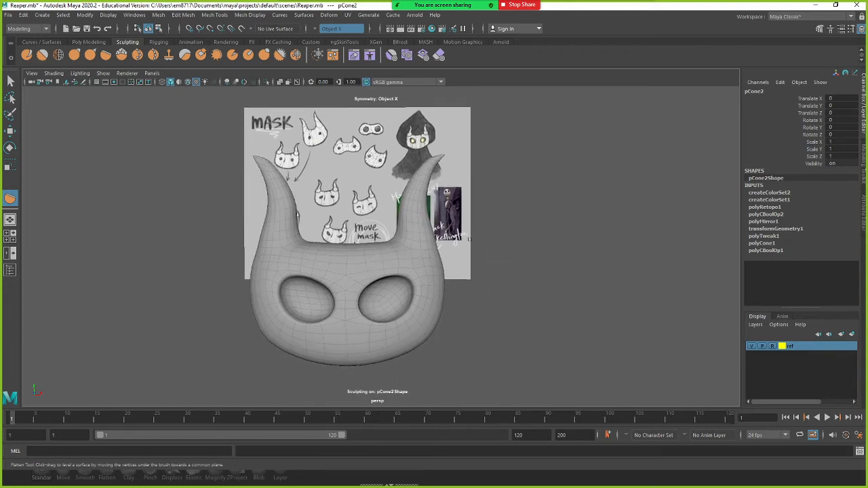
alt+right_drag(485, 237, 552, 246)
alt+middle_drag(552, 246, 526, 299)
mouse_move(457, 271)
alt+mouse_down()
mouse_move(467, 274)
mouse_move(459, 274)
alt+mouse_up()
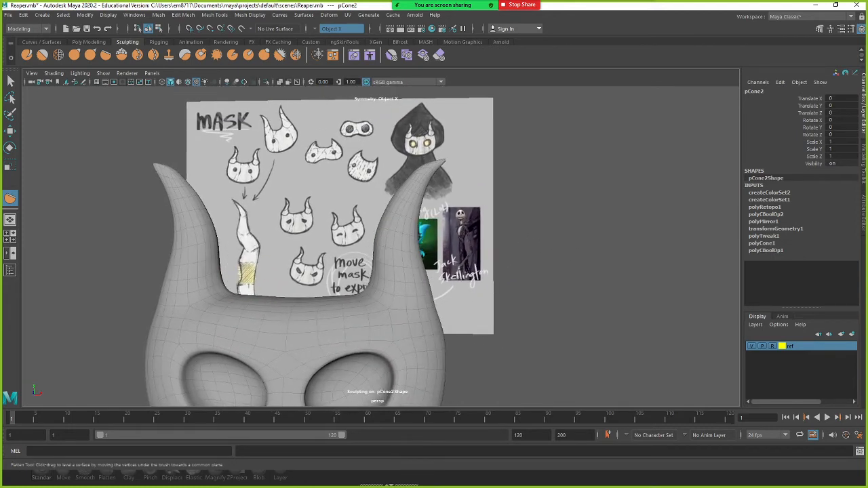
key(q)
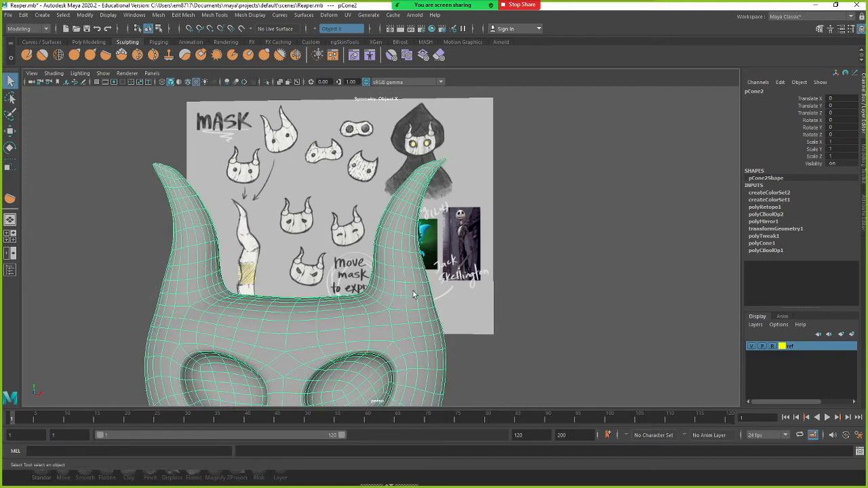
Delete the mask mesh's construction history and rename the mesh Reaper_Mask
click(522, 285)
alt+drag(528, 284, 403, 279)
click(404, 280)
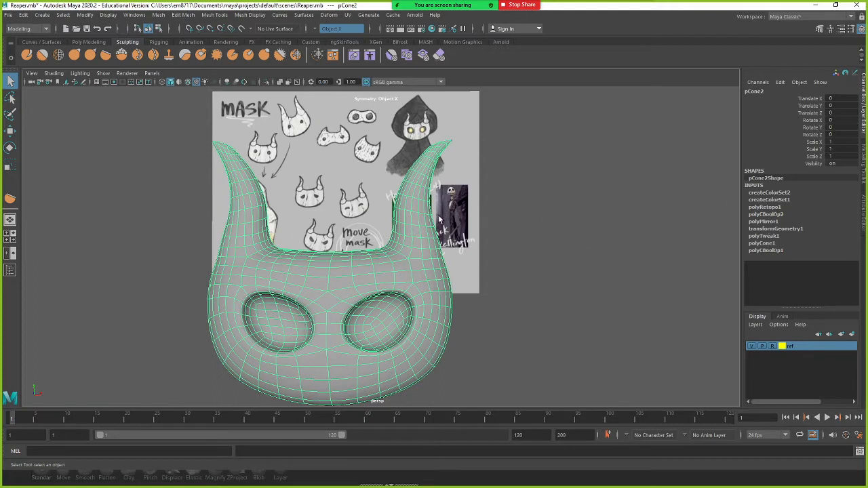
key(alt+shift+d)
mouse_move(405, 229)
alt+middle_down()
mouse_move(398, 227)
mouse_move(408, 224)
alt+middle_up()
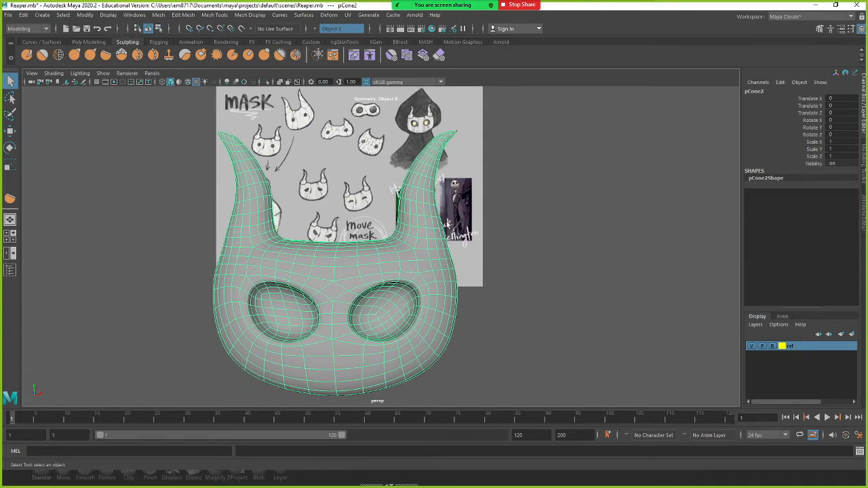
double_click(758, 92)
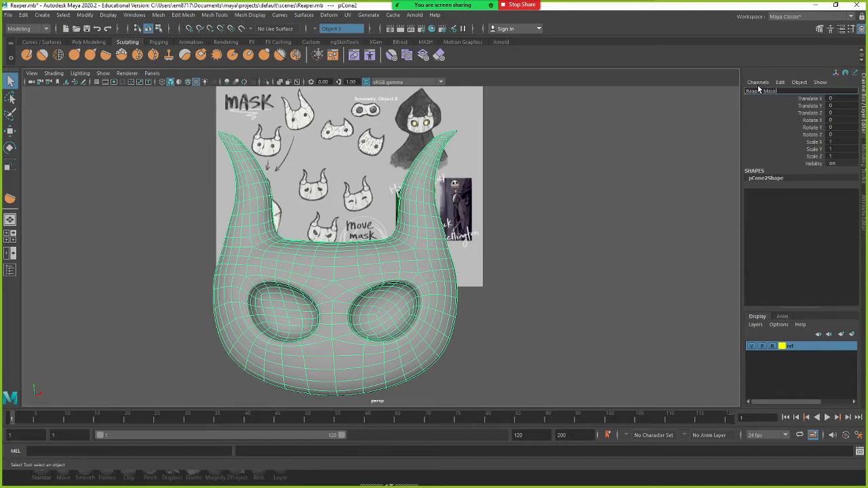
key(Return)
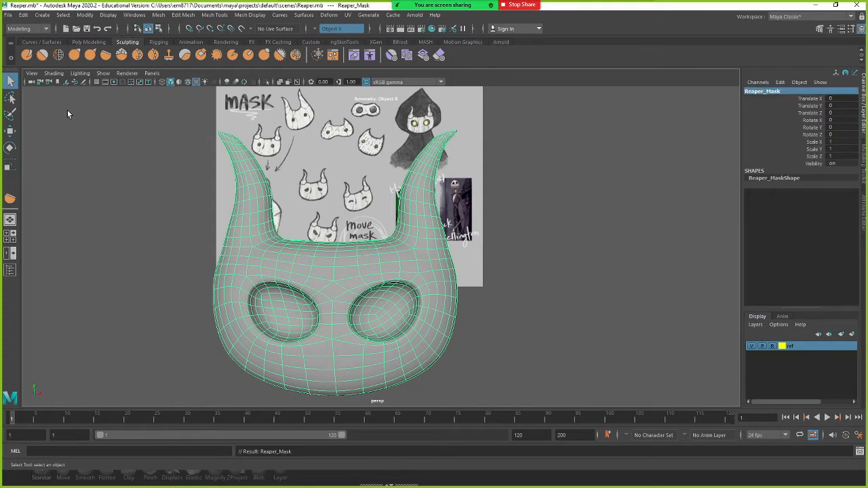
Show the Outliner and rename the reference image plane Reference_Plate
click(10, 270)
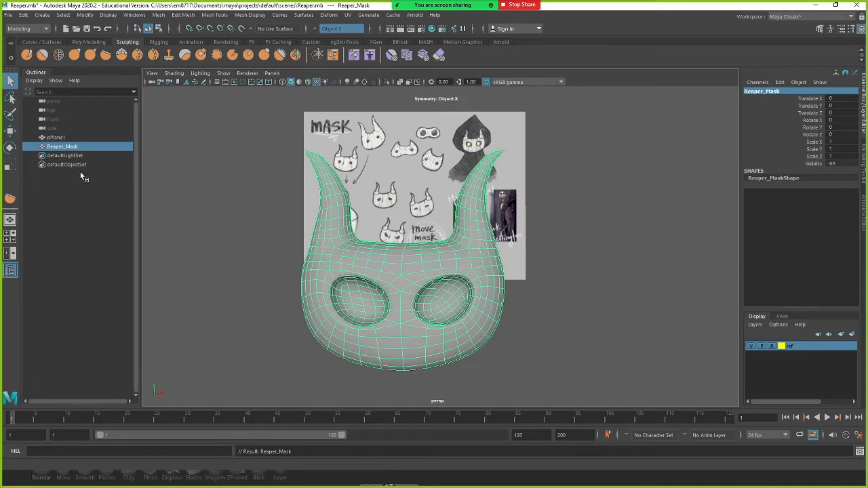
click(53, 138)
double_click(67, 137)
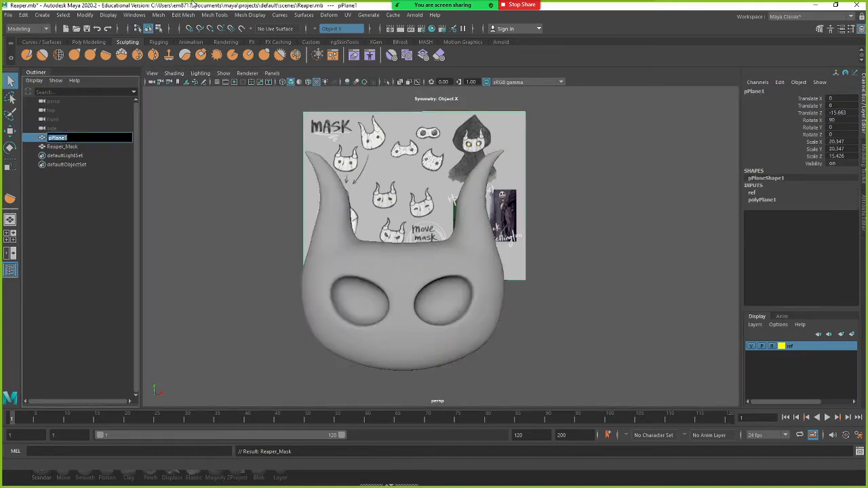
text(Reference Plate)
key(Return)
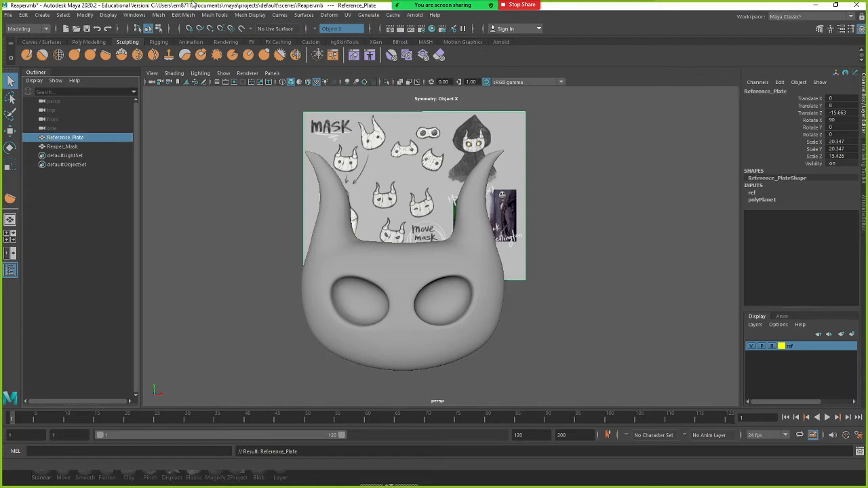
Examine the mask's horns and wireframe topology against the reference sketches
alt+middle_drag(414, 266, 386, 258)
scroll(384, 258, down, 3)
mouse_move(374, 257)
alt+mouse_down()
mouse_move(326, 255)
mouse_move(372, 258)
alt+mouse_up()
scroll(458, 253, up, 6)
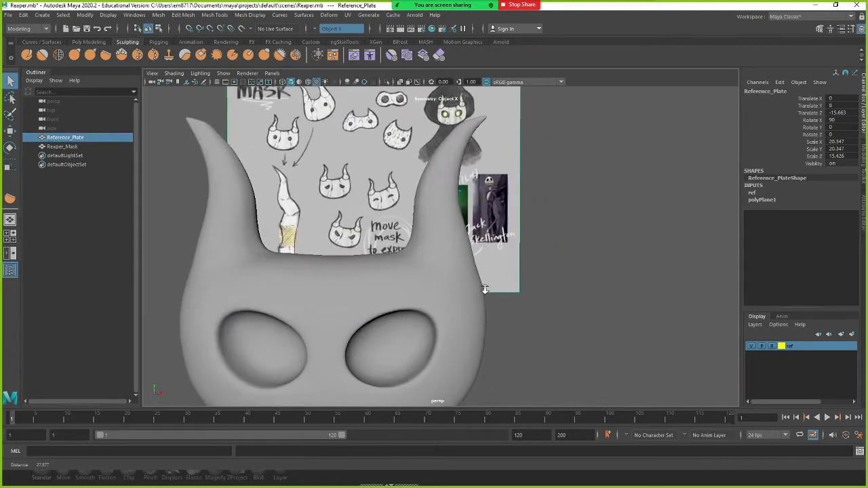
click(456, 262)
scroll(479, 257, up, 3)
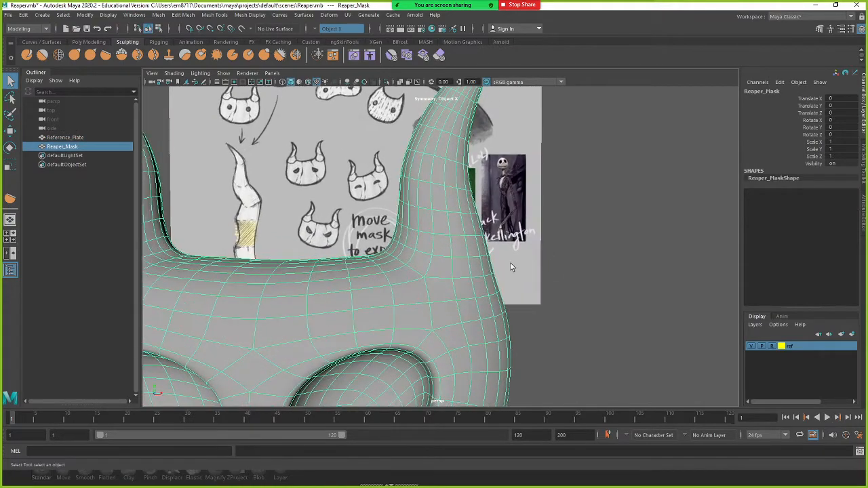
scroll(466, 265, down, 5)
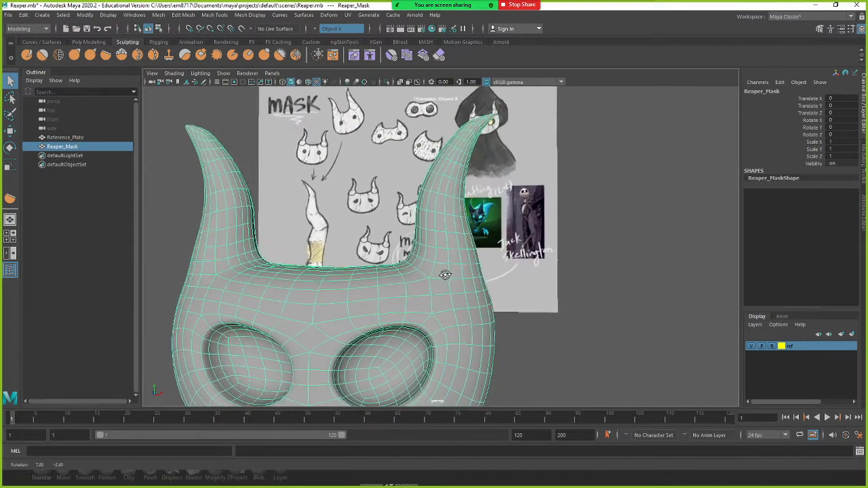
scroll(442, 271, up, 3)
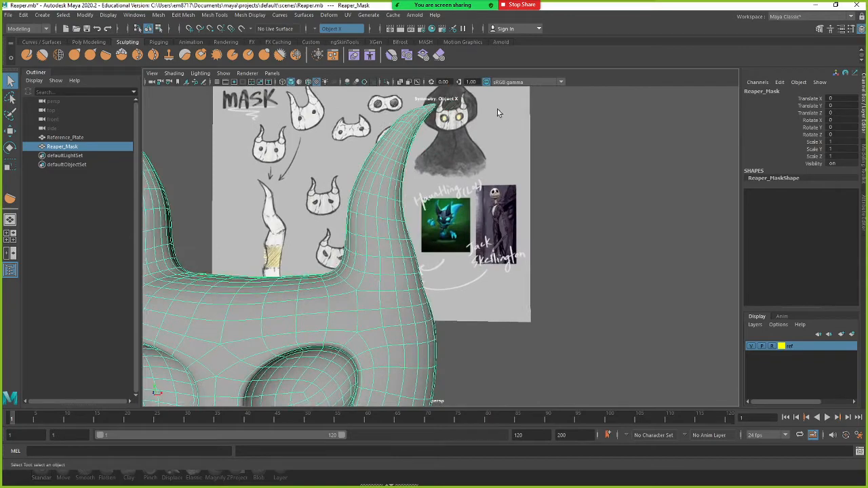
scroll(462, 125, up, 2)
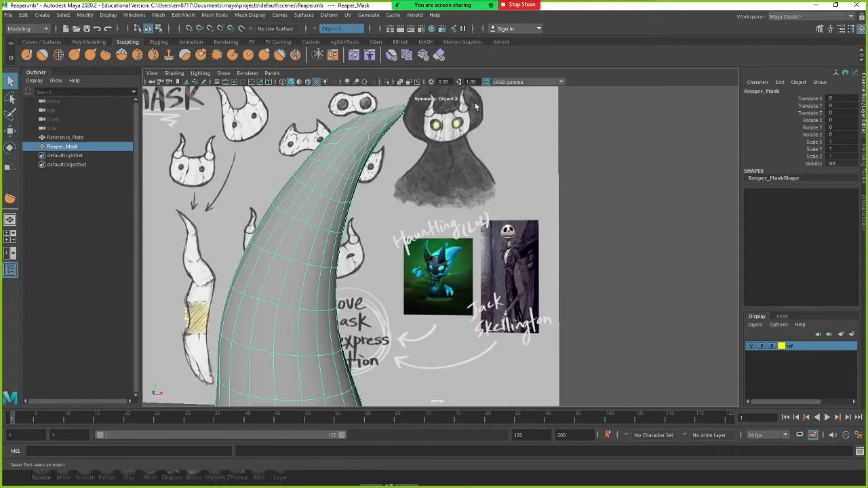
alt+middle_drag(473, 147, 516, 175)
alt+right_drag(515, 176, 446, 181)
alt+middle_drag(448, 254, 479, 192)
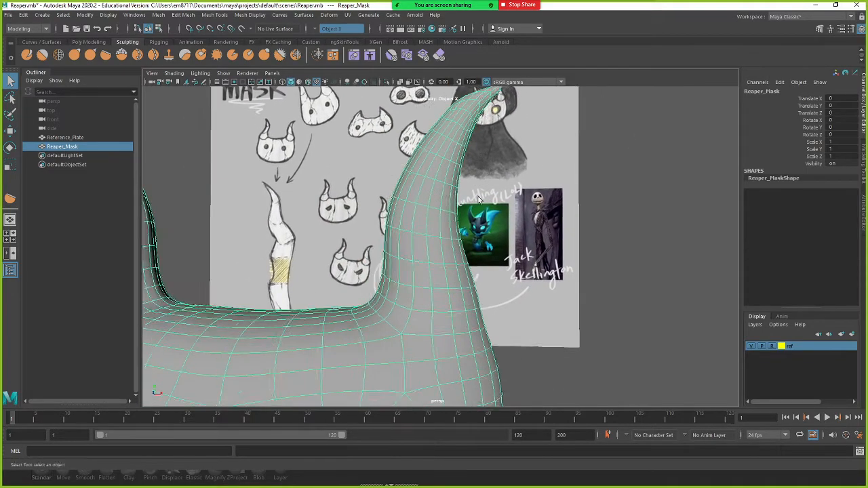
alt+right_drag(477, 283, 443, 282)
mouse_move(444, 239)
shift+right_down()
mouse_move(385, 259)
mouse_move(463, 231)
mouse_move(448, 240)
shift+right_up()
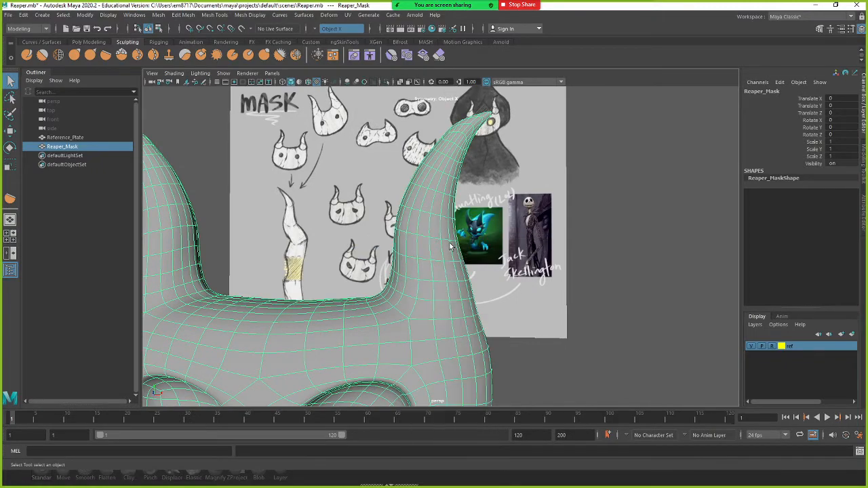
alt+middle_drag(450, 258, 489, 236)
alt+right_drag(488, 239, 400, 248)
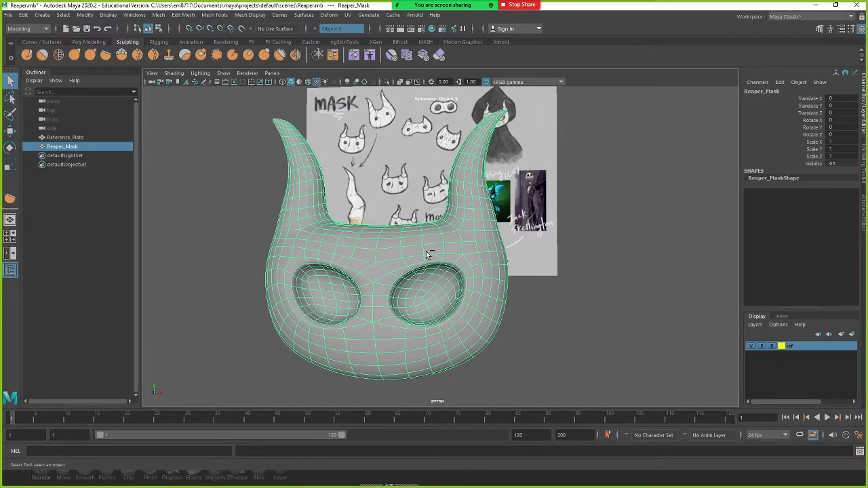
Save the scene and keep a hidden duplicate of the mask as a backup
key(ctrl+s)
key(ctrl+d)
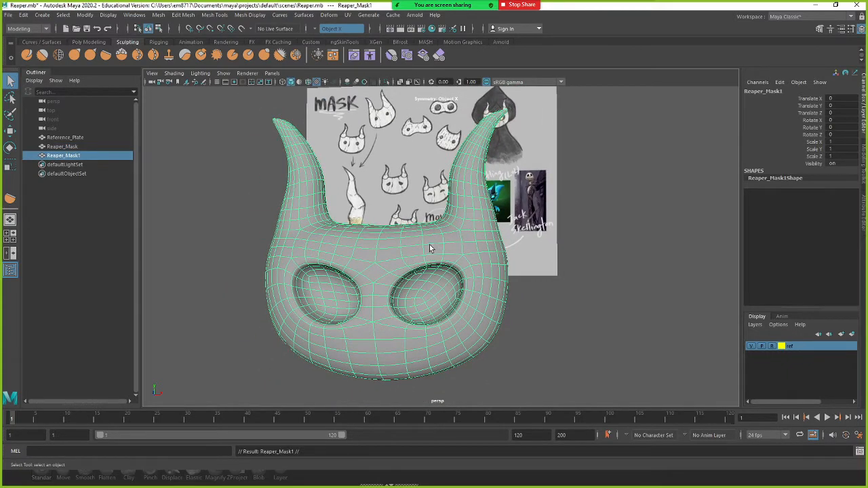
key(ctrl+h)
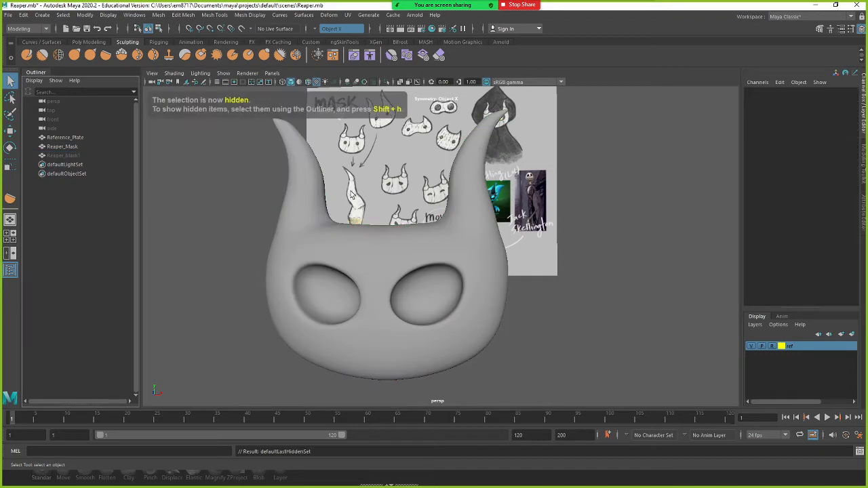
Retopologize Reaper_Mask with a target face count of 1000 and a 10% tolerance
click(446, 255)
mouse_move(445, 255)
alt+mouse_down()
mouse_move(427, 243)
mouse_move(441, 240)
alt+mouse_up()
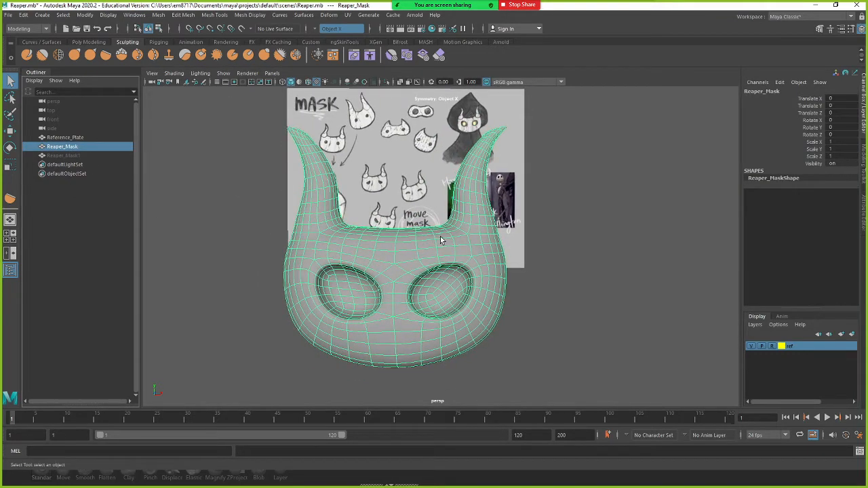
shift+right_drag(440, 237, 483, 397)
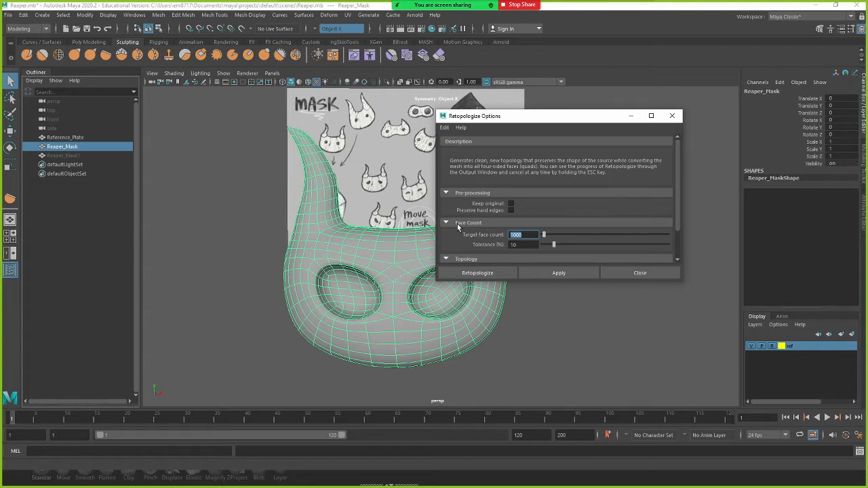
click(494, 273)
alt+drag(475, 271, 446, 263)
scroll(445, 263, up, 3)
alt+middle_drag(455, 237, 473, 290)
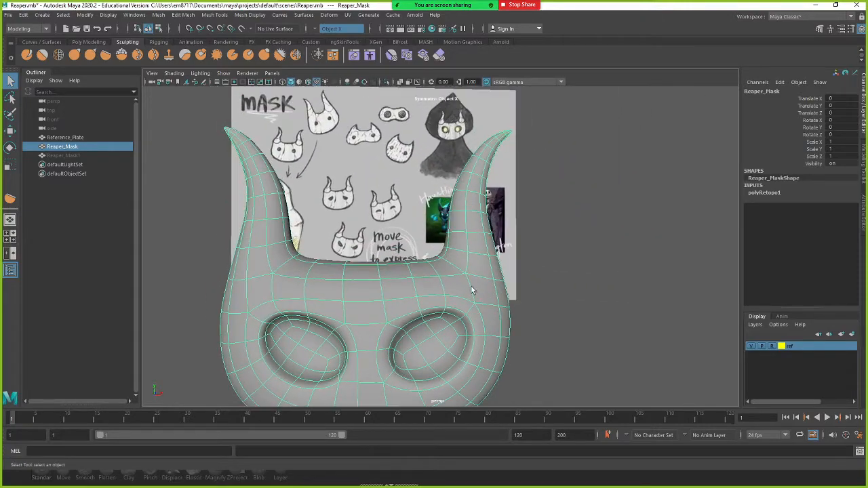
Compare the retopologized mask's smooth preview with its unsmoothed low-poly form
alt+drag(439, 282, 447, 276)
alt+drag(391, 267, 374, 260)
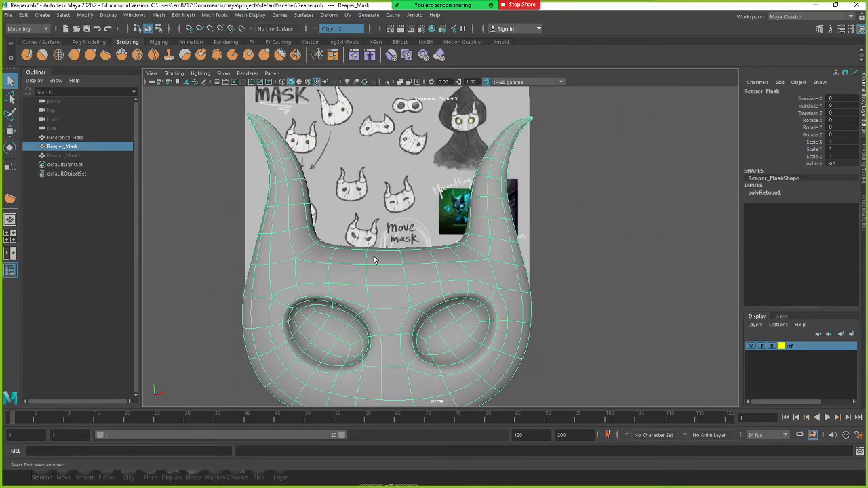
click(566, 251)
click(497, 264)
key(1)
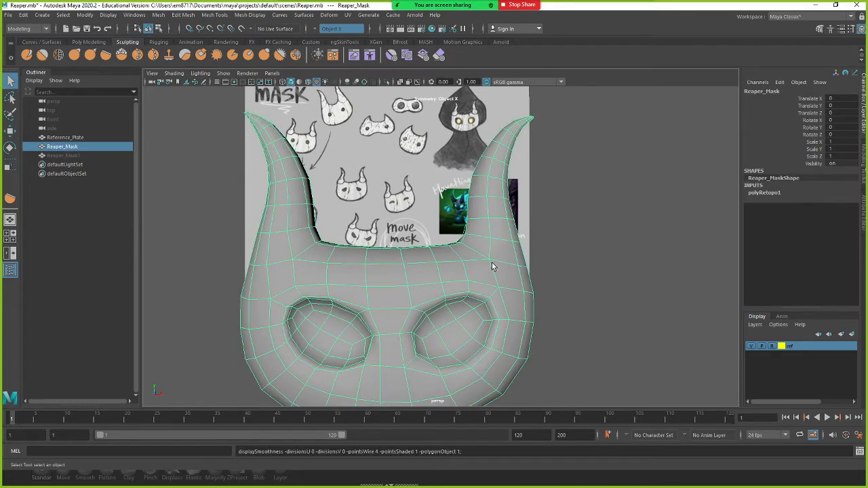
key(3)
key(1)
alt+drag(486, 261, 470, 250)
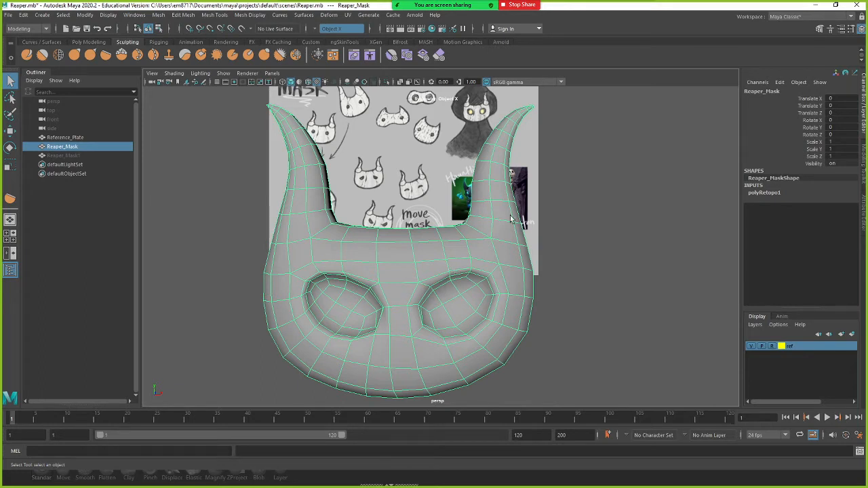
shift+right_click(498, 233)
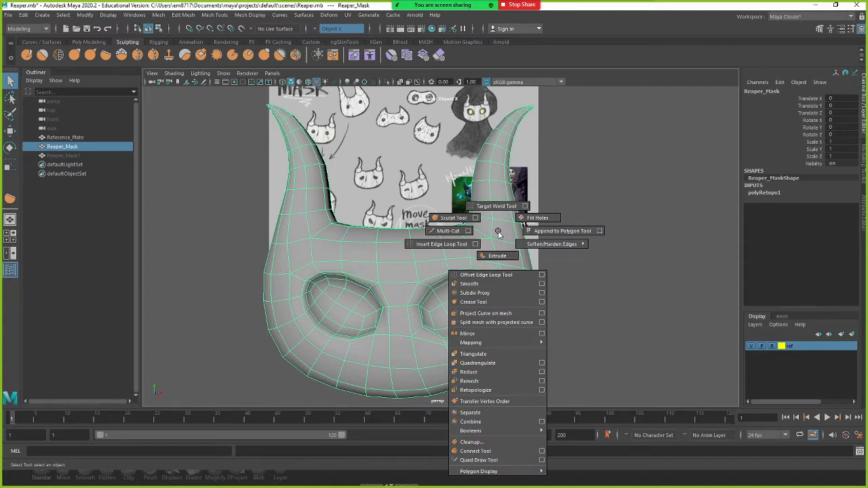
key(3)
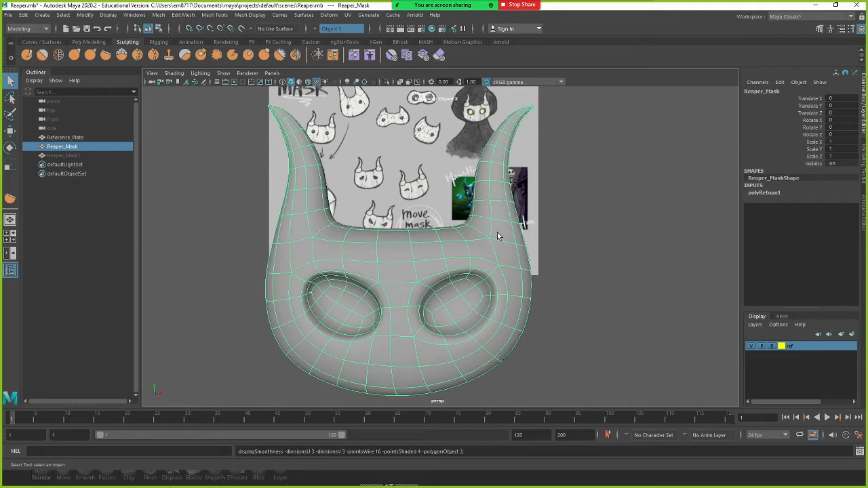
Try inserting an edge loop around the base of the horn and undo it
shift+right_drag(499, 234, 458, 243)
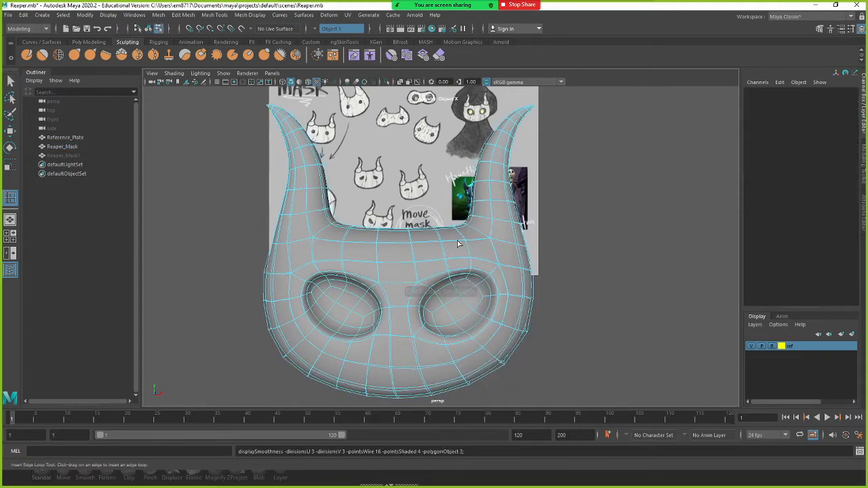
click(516, 233)
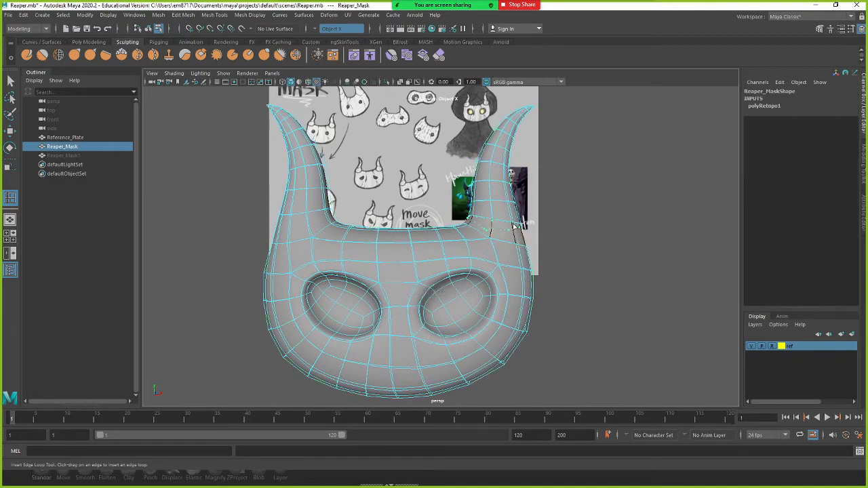
click(519, 221)
alt+right_drag(523, 224, 559, 233)
alt+middle_drag(559, 233, 530, 236)
key(ctrl+z)
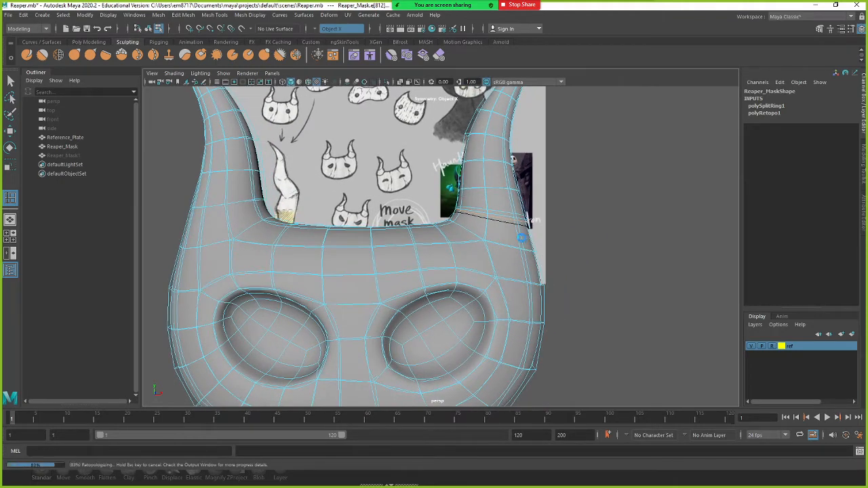
Return Reaper_Mask to object selection and delete its retopology history
key(q)
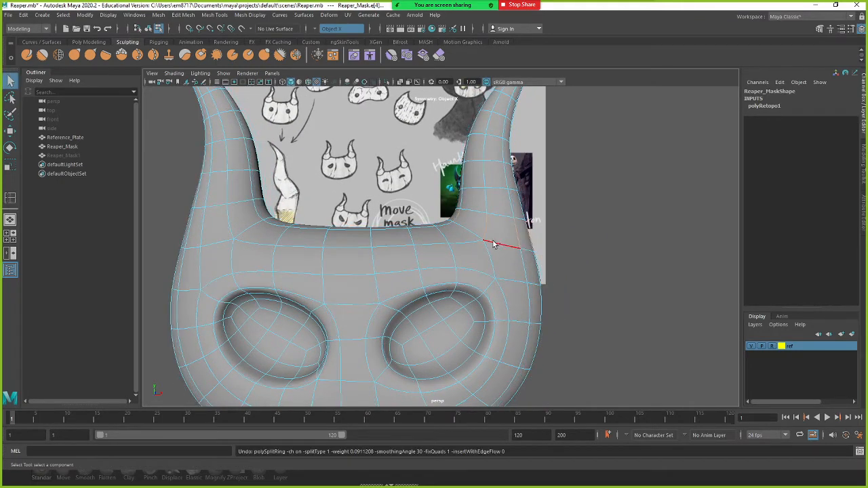
right_drag(511, 234, 534, 225)
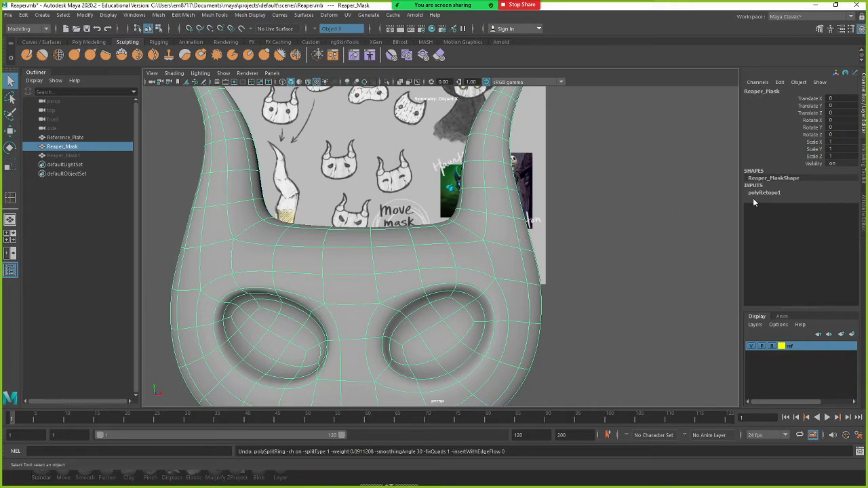
key(alt+shift+d)
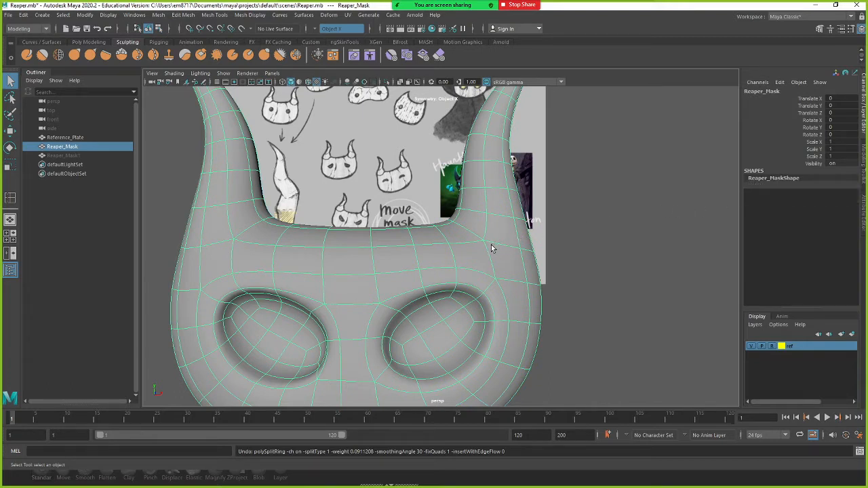
Insert two closely spaced edge loops around the base of the horn, next to the existing loop
shift+right_drag(505, 239, 468, 249)
drag(529, 233, 512, 218)
alt+right_drag(512, 218, 610, 246)
alt+middle_drag(609, 246, 476, 262)
mouse_move(475, 262)
alt+right_down()
mouse_move(507, 262)
mouse_move(486, 268)
alt+right_up()
key(q)
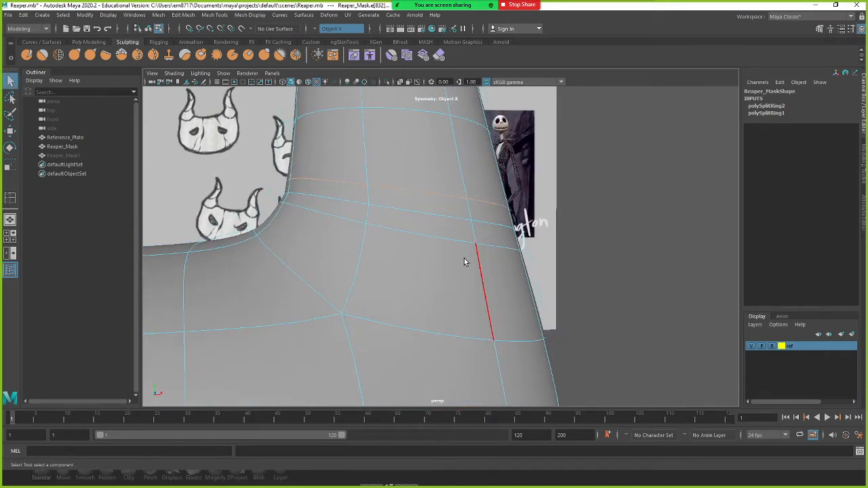
Return to object selection, deselect the mask and examine the smoothed surface around the horn's base
click(596, 245)
alt+right_drag(573, 245, 454, 258)
key(F8)
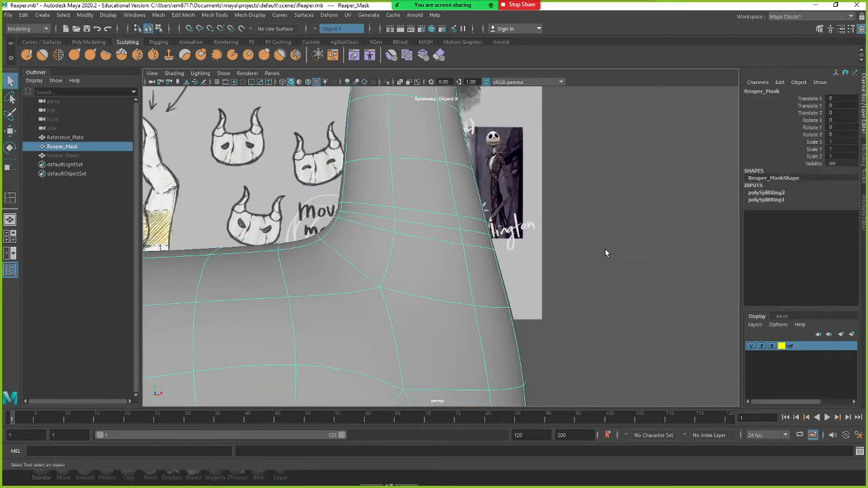
click(605, 249)
alt+right_drag(536, 258, 552, 271)
alt+drag(468, 271, 310, 264)
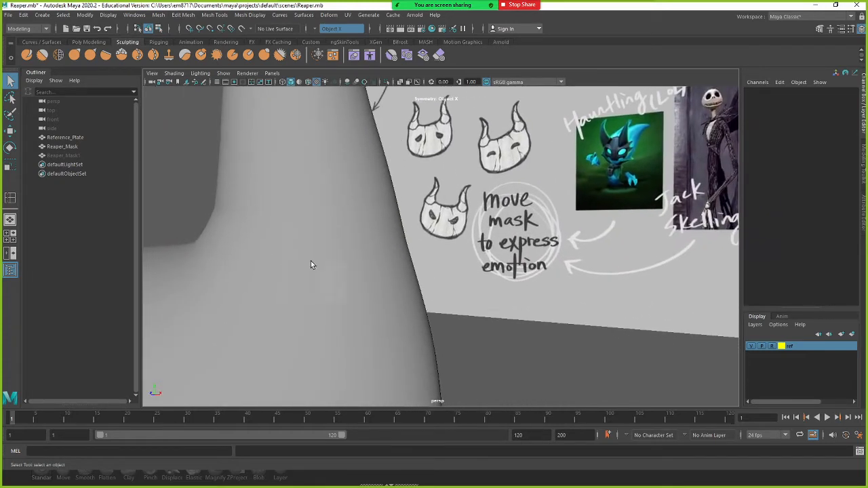
alt+drag(213, 220, 344, 248)
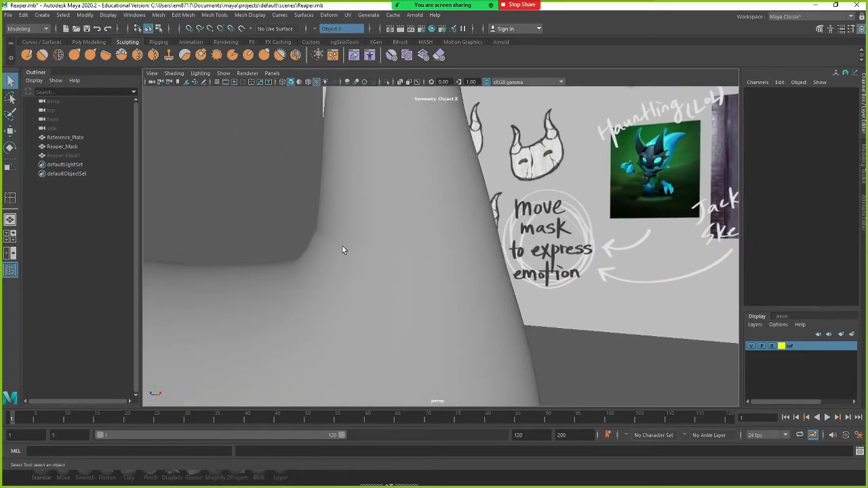
Try moving the upper edge loop around the horn's base down until it sits close to the middle loop
right_click(346, 232)
click(345, 205)
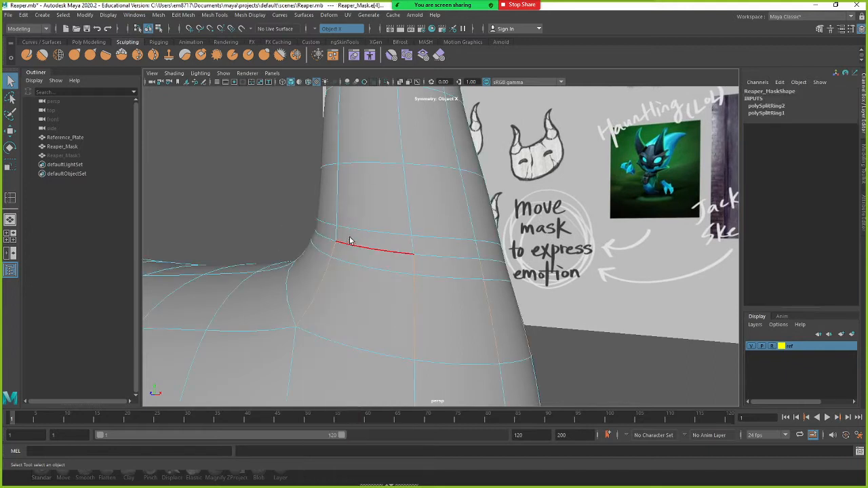
key(w)
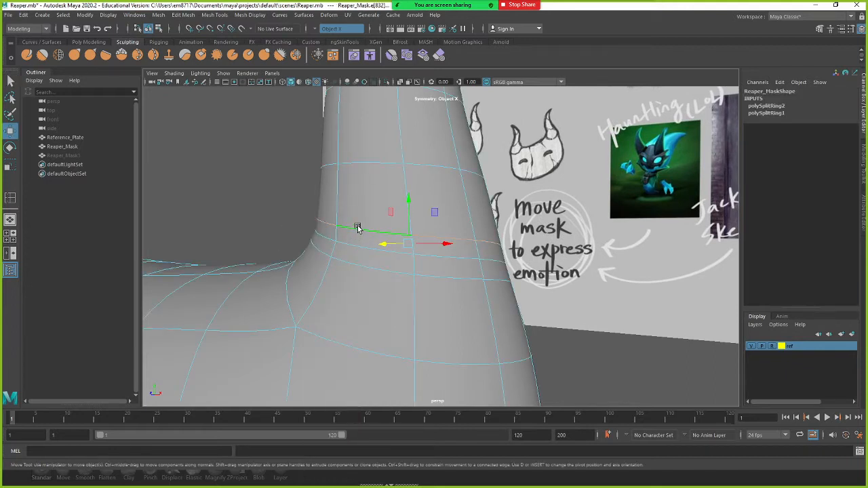
drag(411, 198, 410, 229)
double_click(372, 267)
double_click(381, 239)
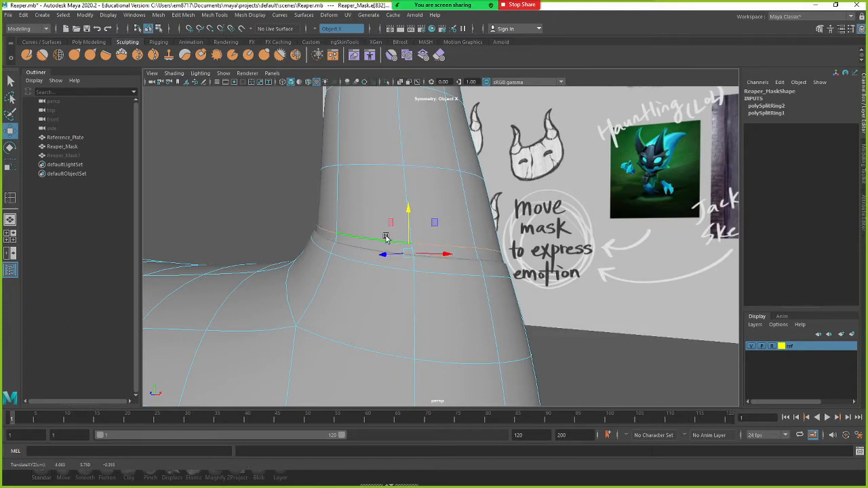
Try scaling up the lower edge loop at the horn's base by about 1.02, and inspect the resulting crease in object selection
key(r)
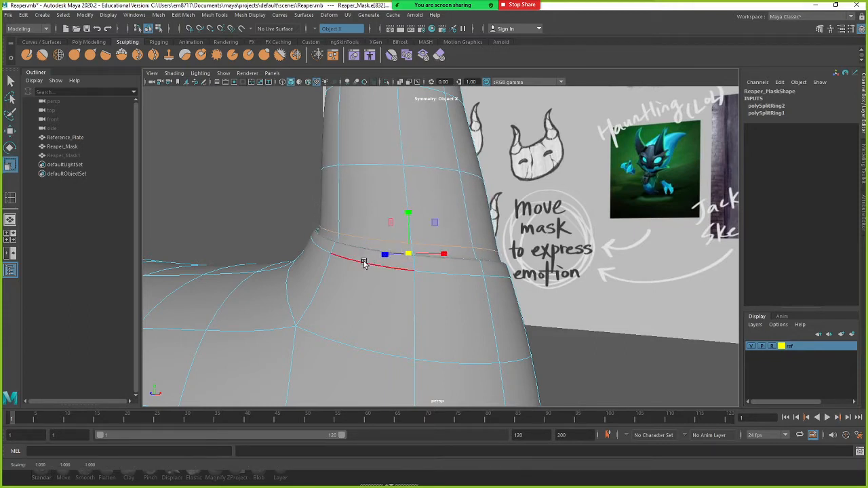
double_click(364, 264)
drag(409, 248, 410, 249)
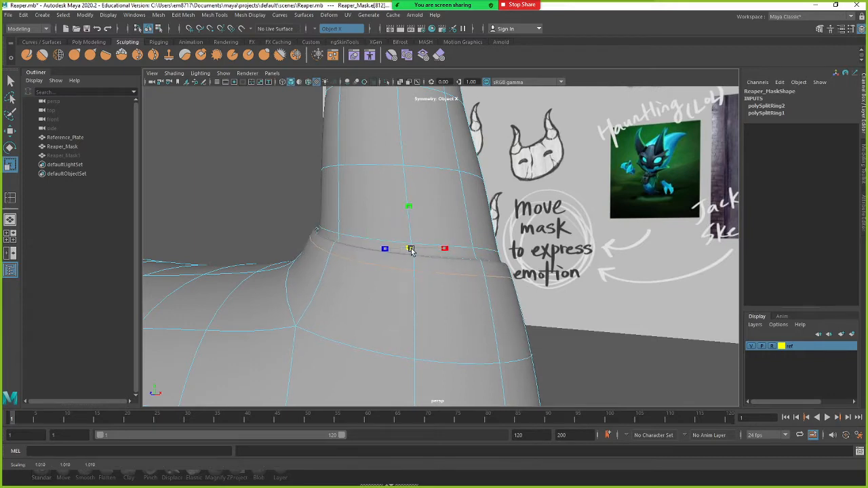
right_drag(430, 234, 508, 190)
click(309, 227)
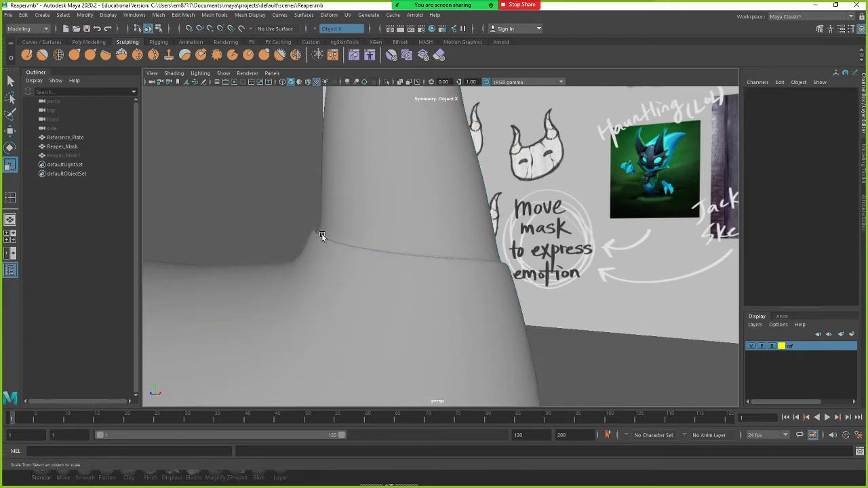
alt+right_drag(322, 233, 279, 241)
alt+drag(279, 240, 473, 204)
alt+drag(460, 166, 410, 237)
Undo the scaling and moving of the edge loops around the horn's base
key(ctrl+z)
key(ctrl+z)
key(ctrl+z)
key(ctrl+z)
key(ctrl+z)
key(ctrl+z)
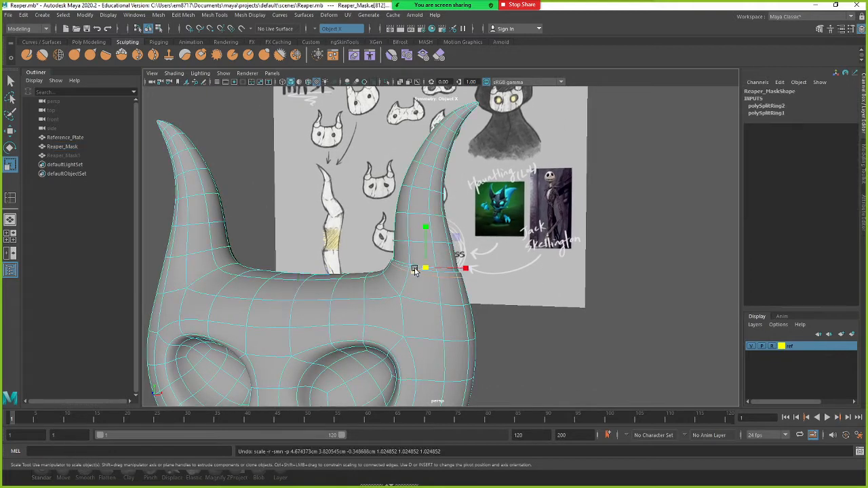
key(ctrl+z)
key(ctrl+z)
key(ctrl+z)
key(ctrl+z)
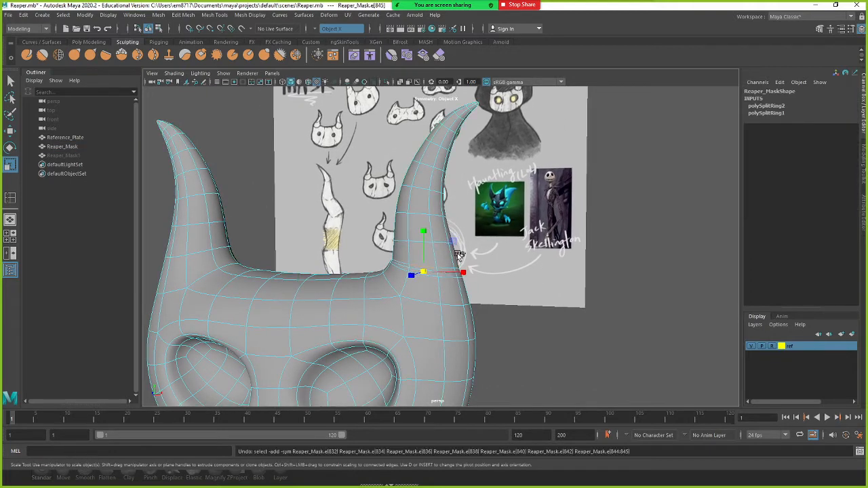
key(ctrl+z)
key(ctrl+z)
key(ctrl+z)
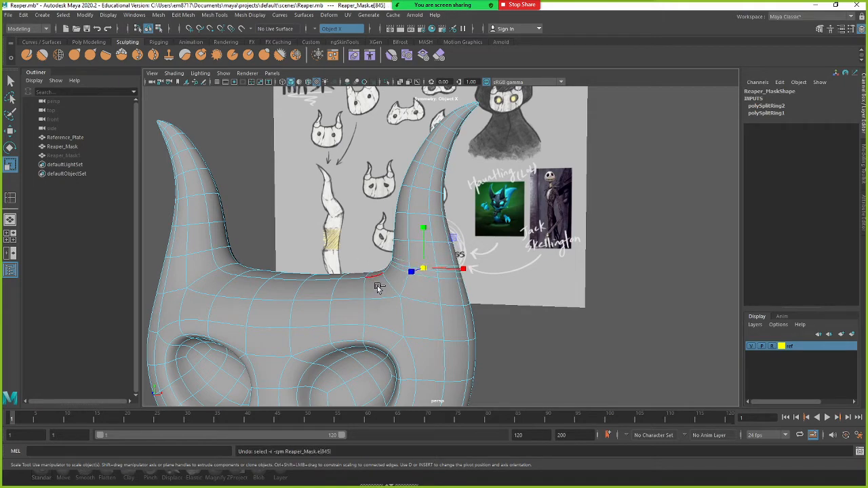
Return to object selection and undo the insertion of the added edge loops around the horn's base
click(403, 293)
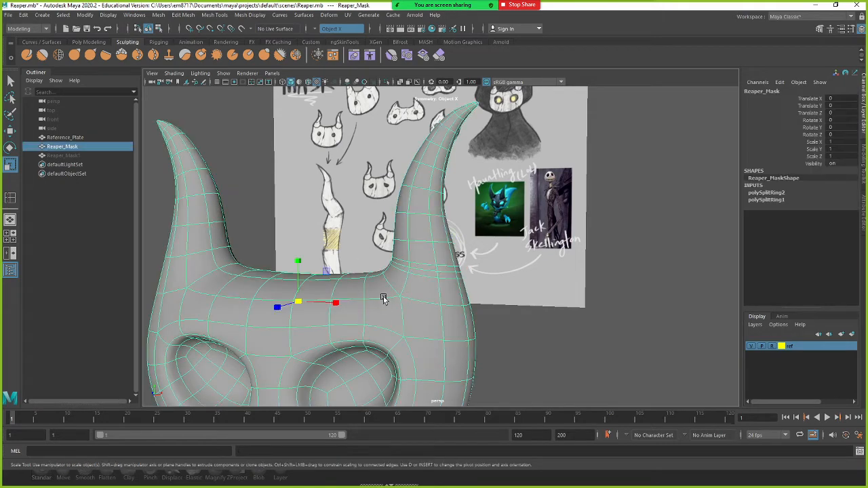
alt+drag(377, 299, 354, 295)
key(ctrl+z)
key(ctrl+z)
key(ctrl+z)
key(ctrl+z)
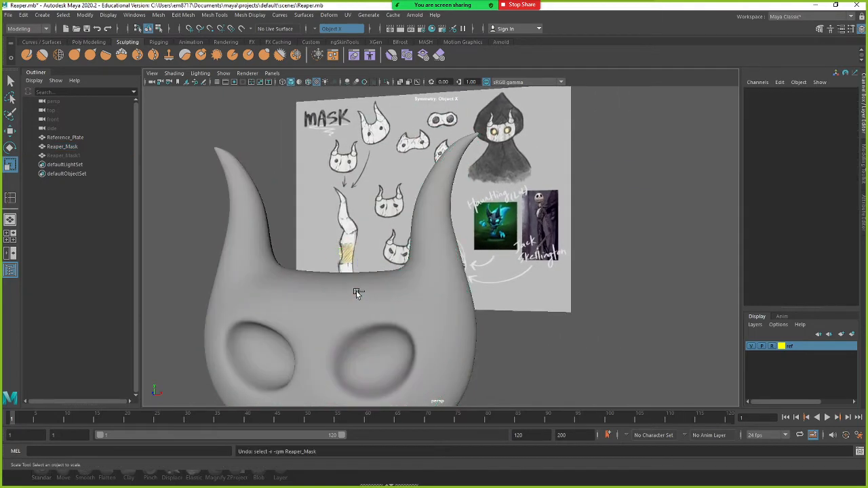
key(ctrl+z)
key(ctrl+z)
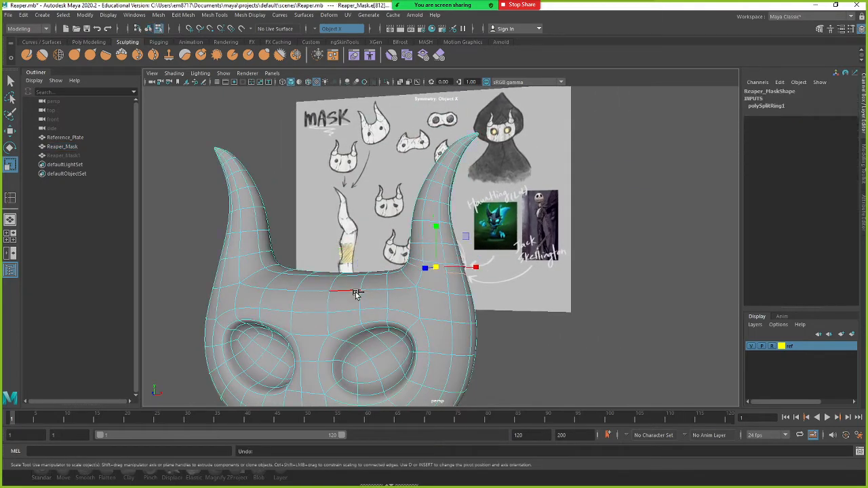
Export only Reaper_Mask to the Documents folder as an OBJ file named Reaper_Mask
click(411, 286)
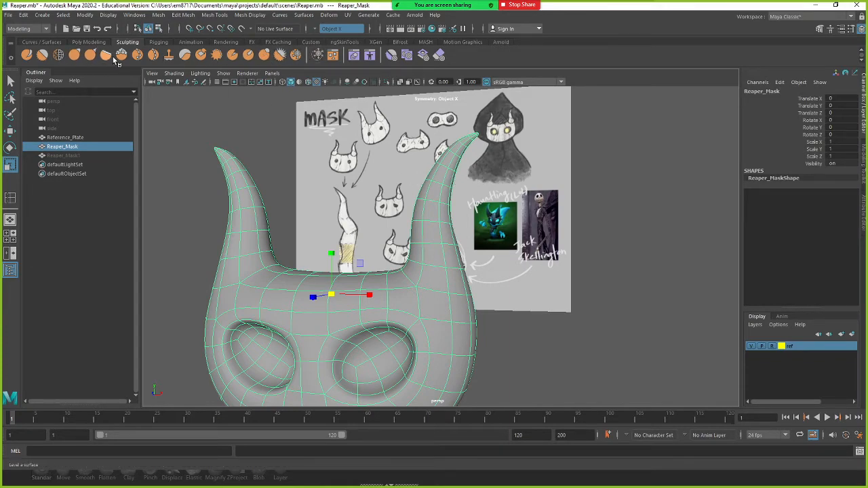
alt+middle_drag(339, 268, 373, 235)
alt+right_drag(374, 234, 328, 229)
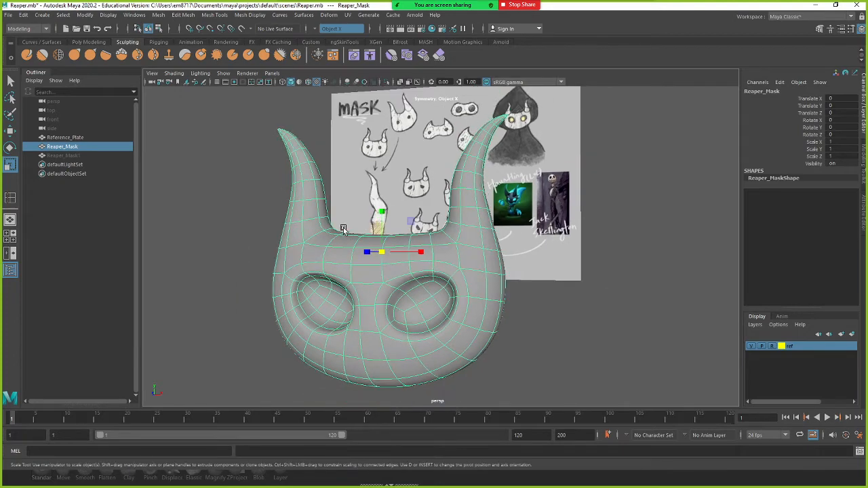
click(13, 16)
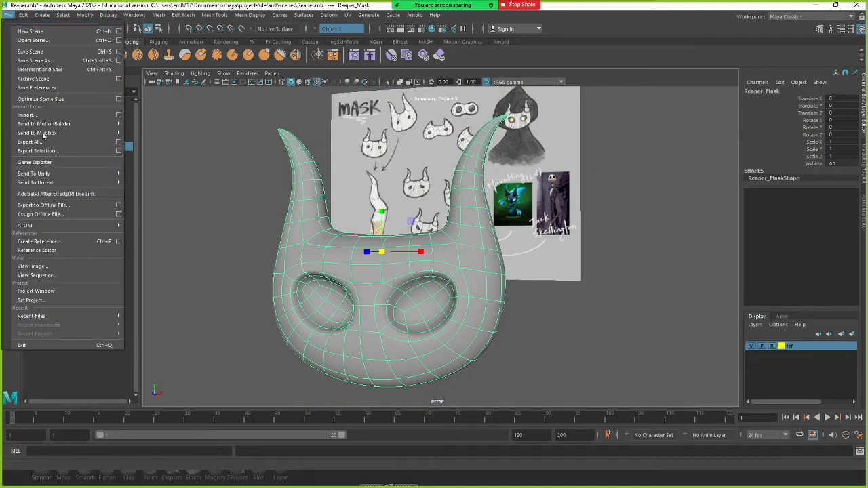
click(73, 152)
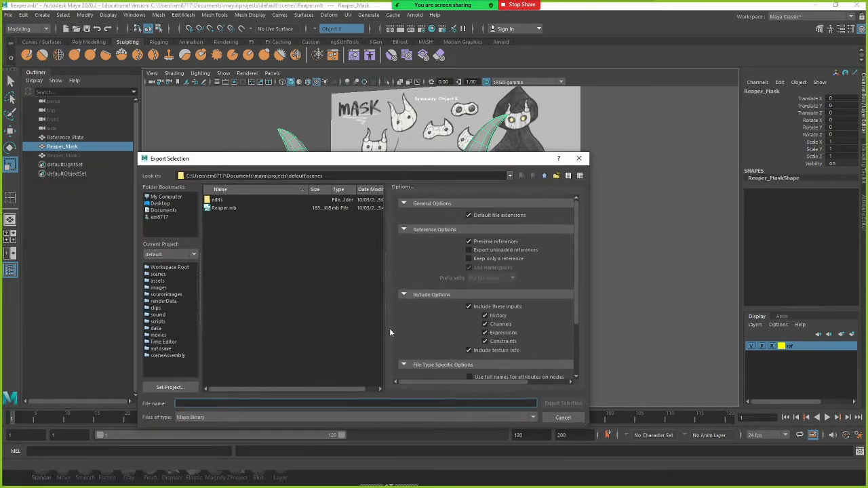
click(160, 203)
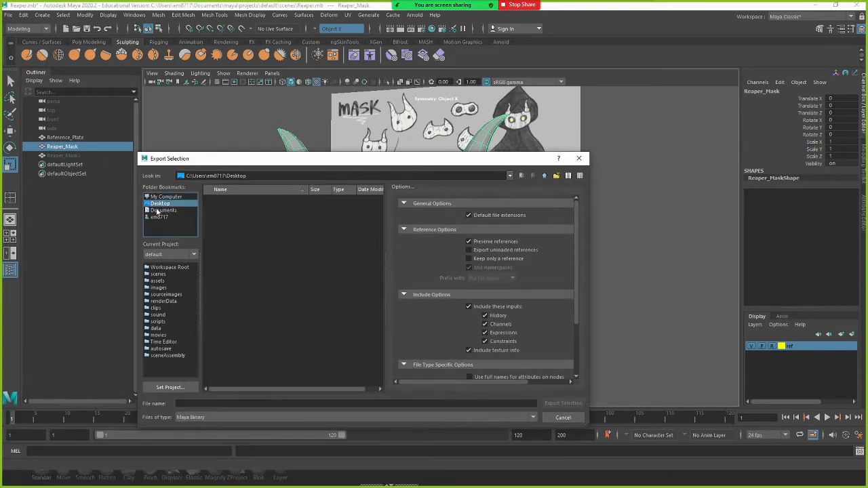
click(167, 211)
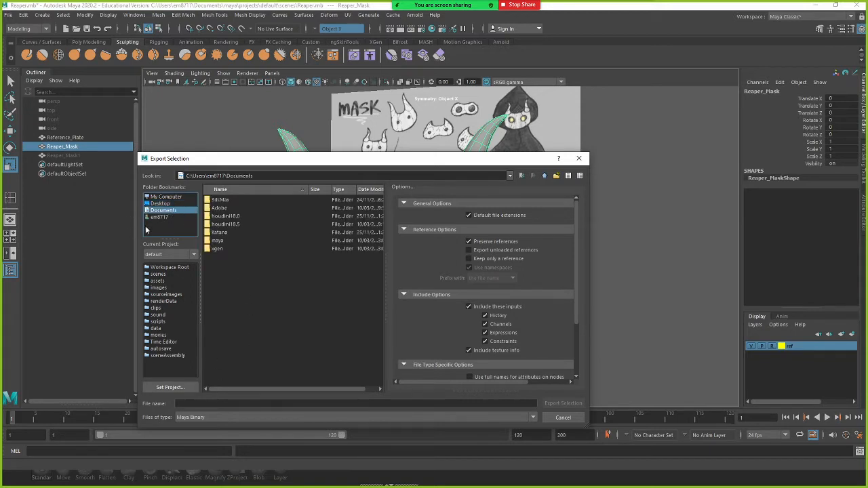
click(199, 403)
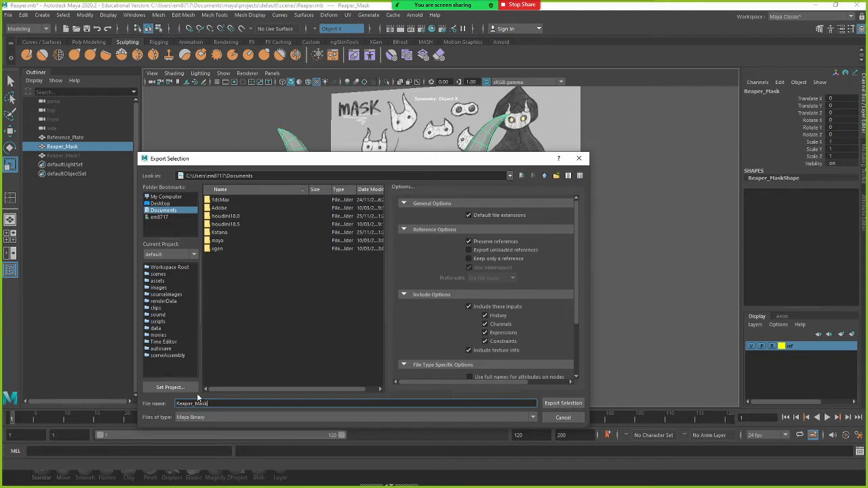
click(198, 417)
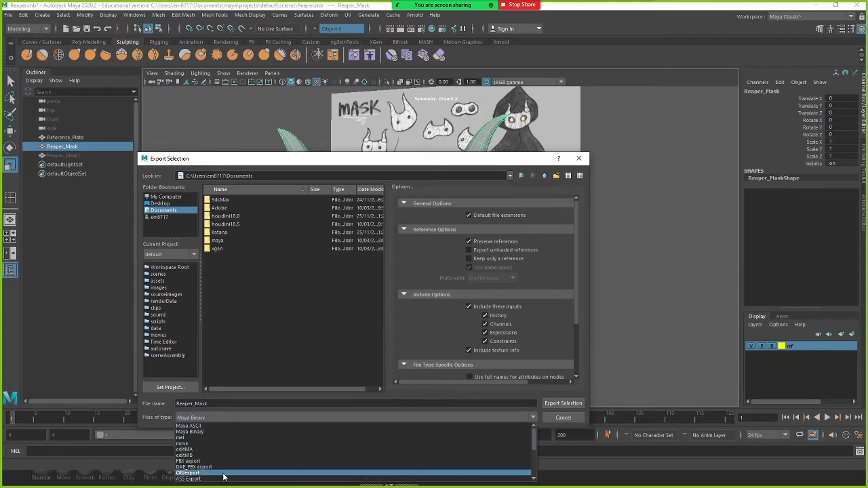
click(228, 473)
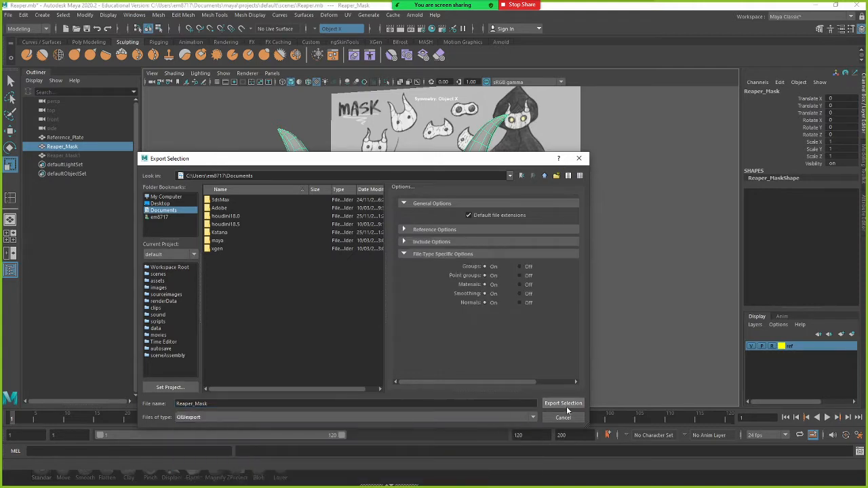
click(562, 404)
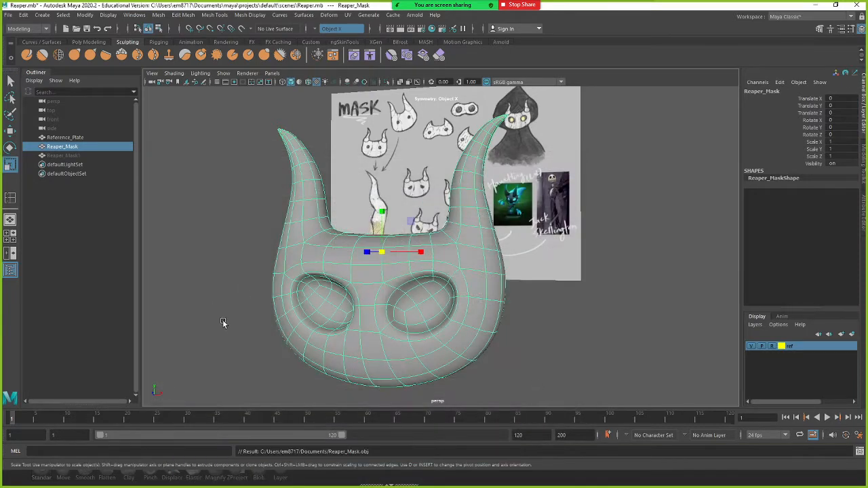
Switch to ZBrush and change the interface layout to legacy4R8
click(339, 484)
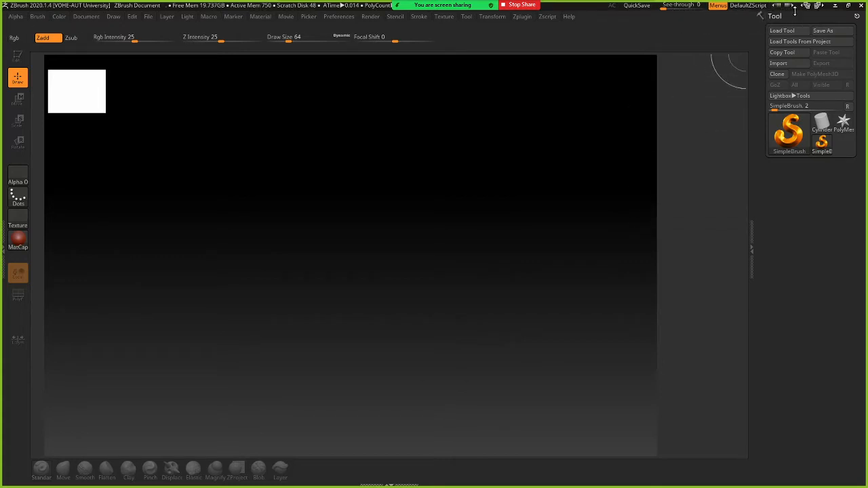
click(805, 5)
click(805, 5)
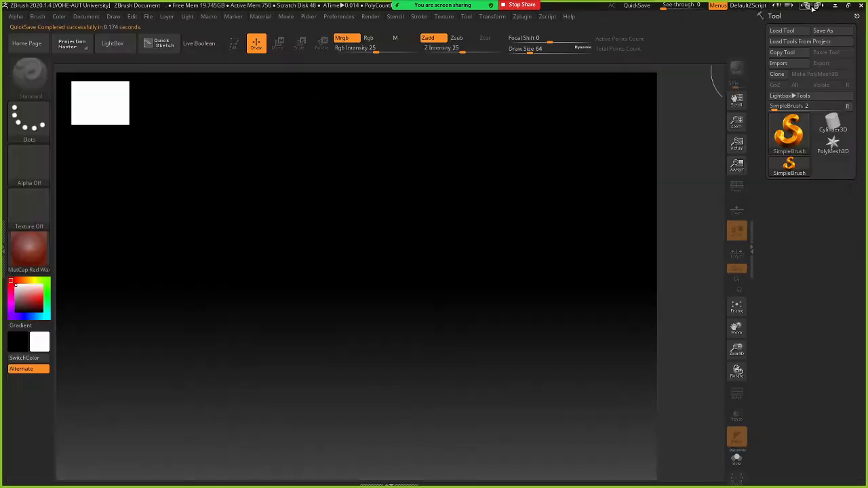
click(819, 5)
click(806, 6)
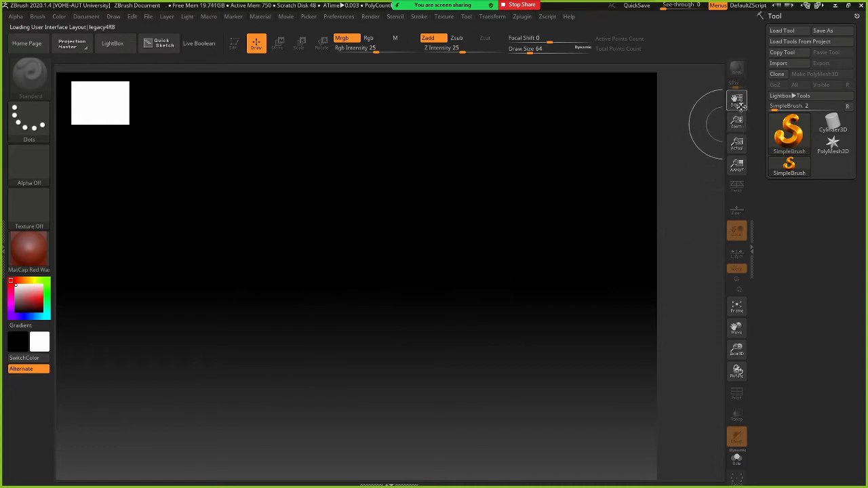
Import the Reaper_Mask mesh from the Documents folder and draw it large and upright near the middle of the canvas
drag(738, 121, 738, 112)
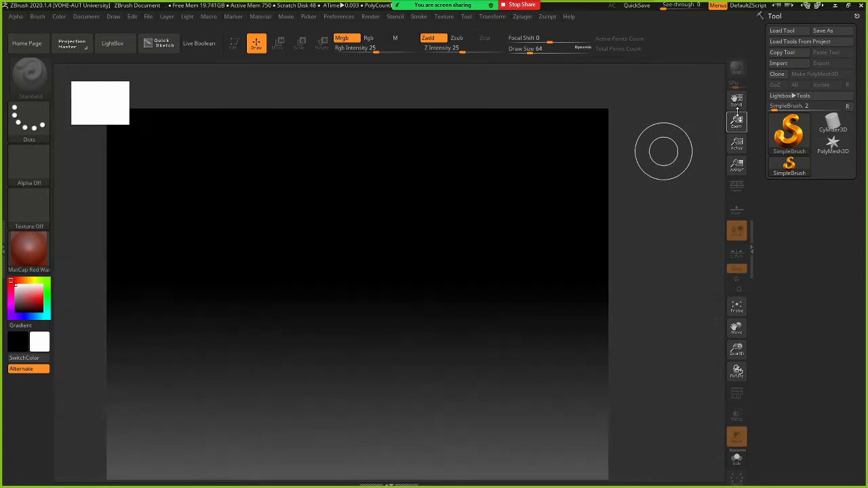
click(737, 144)
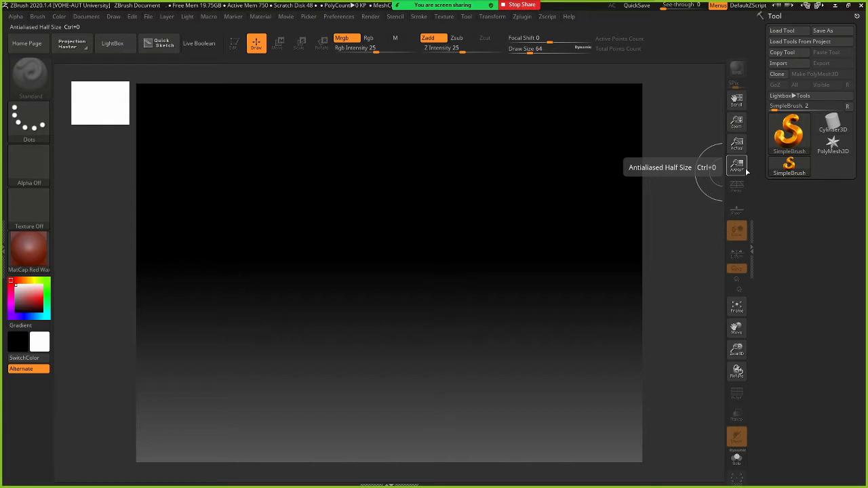
click(780, 64)
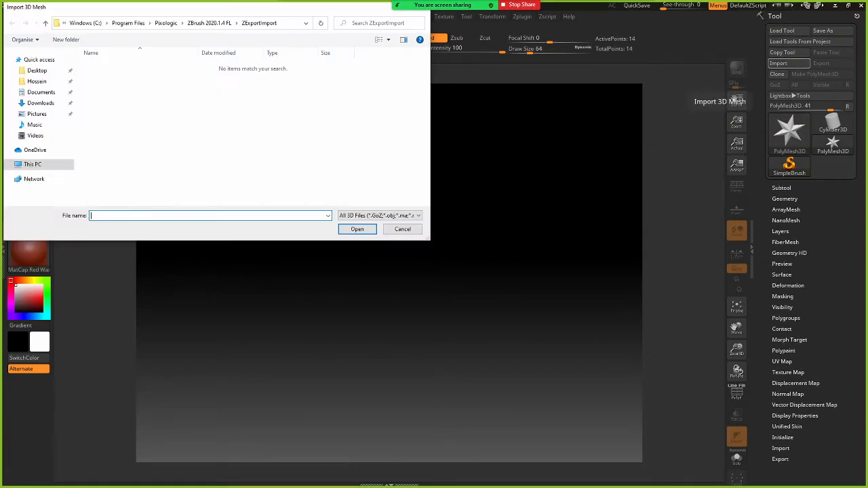
click(41, 92)
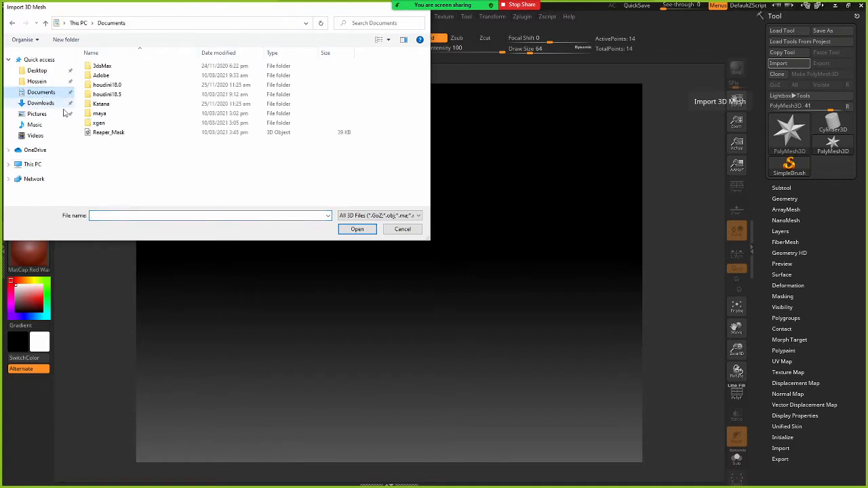
double_click(139, 134)
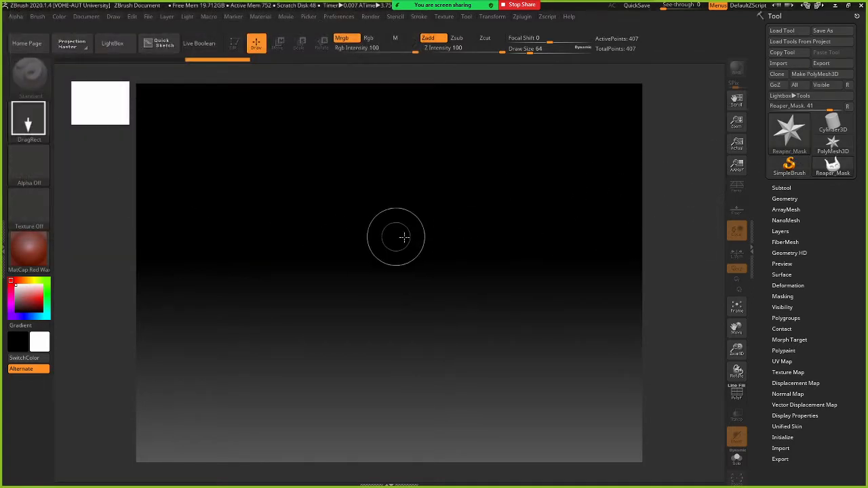
mouse_move(833, 174)
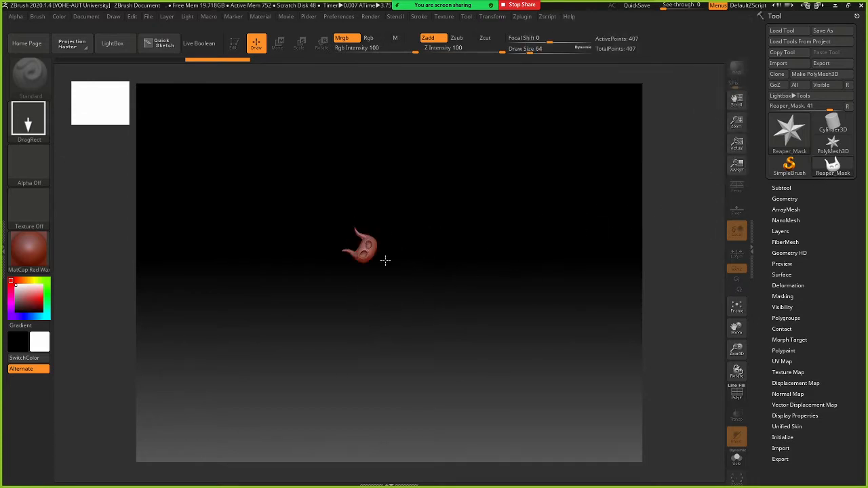
drag(385, 260, 368, 373)
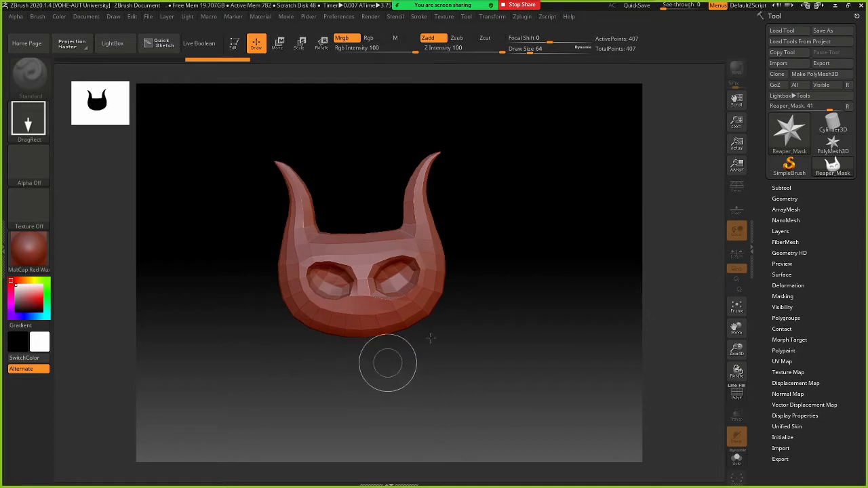
Draw six more copies of the mask in various sizes over and around the large central one
mouse_move(509, 218)
mouse_down()
mouse_move(524, 264)
mouse_move(463, 304)
mouse_up()
drag(393, 312, 380, 369)
drag(251, 314, 238, 345)
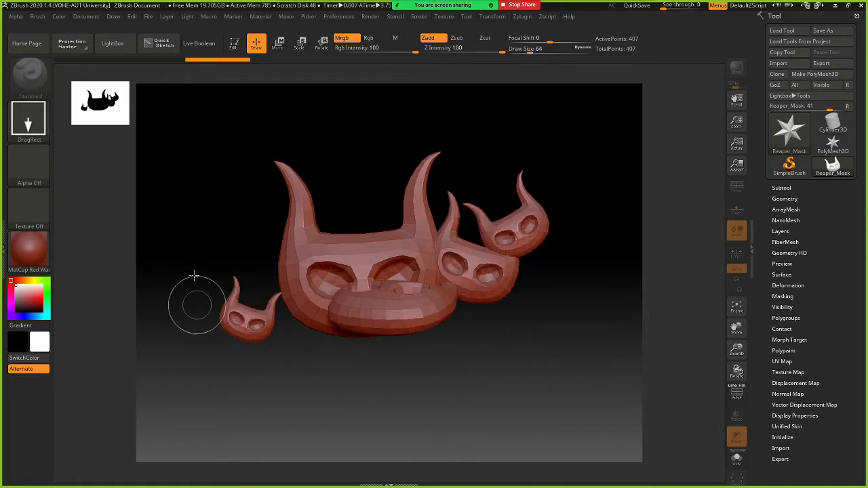
drag(194, 275, 185, 302)
drag(234, 191, 210, 233)
drag(344, 155, 347, 169)
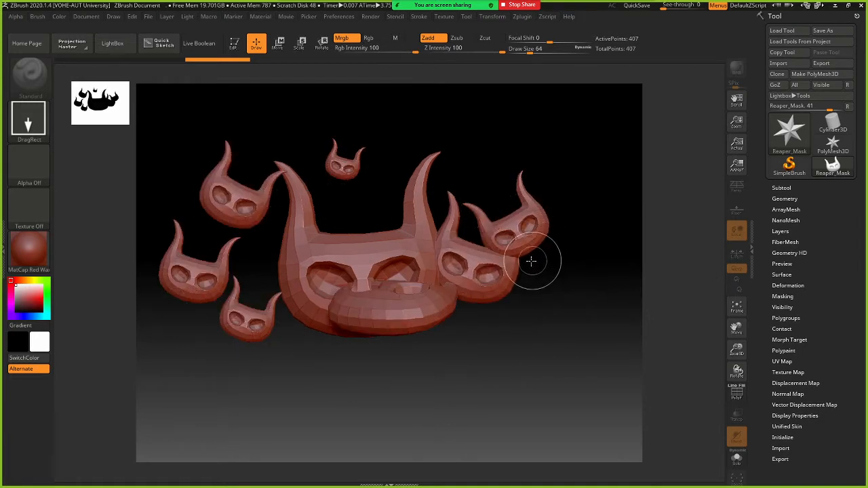
Undo the smaller mask copies so that only the large central mask remains on the canvas
key(ctrl+z)
key(ctrl+z)
key(ctrl+z)
key(ctrl+z)
key(ctrl+z)
key(ctrl+z)
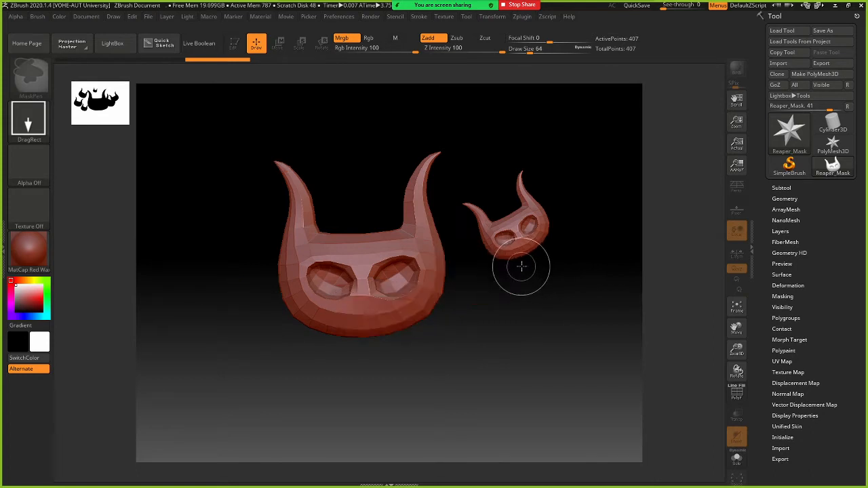
key(ctrl+z)
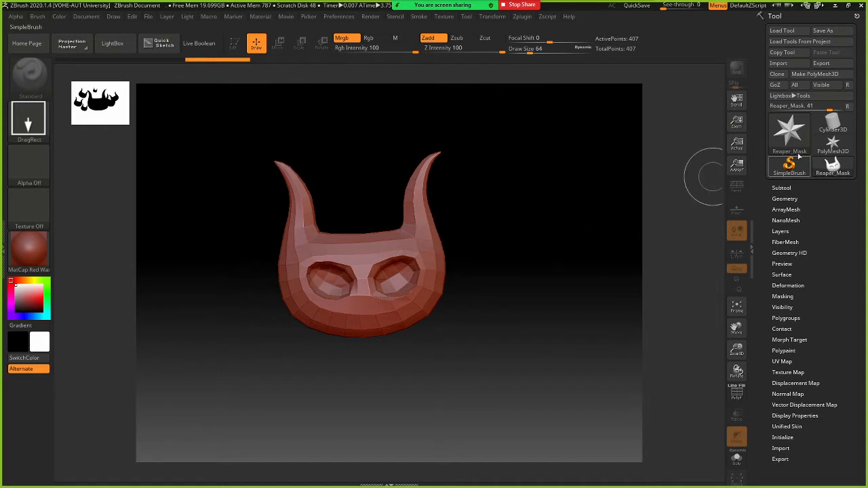
Convert the imported mask to a PolyMesh3D and clear all drawn masks from the canvas
click(817, 74)
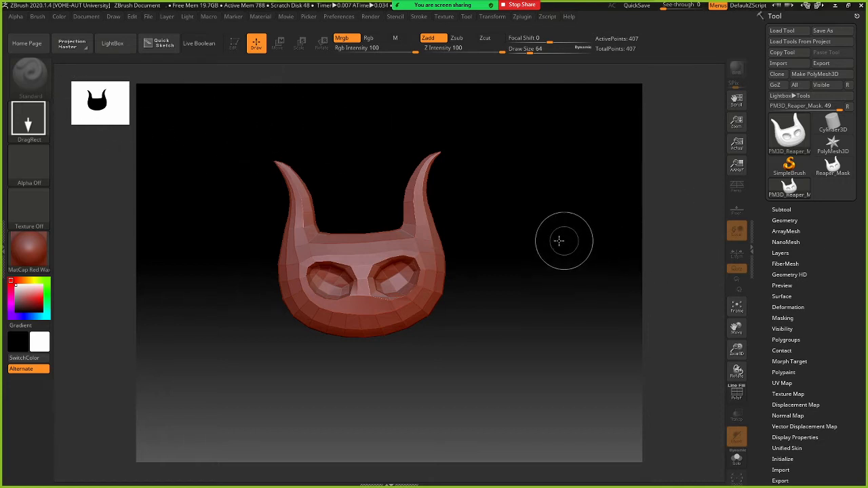
drag(560, 242, 528, 283)
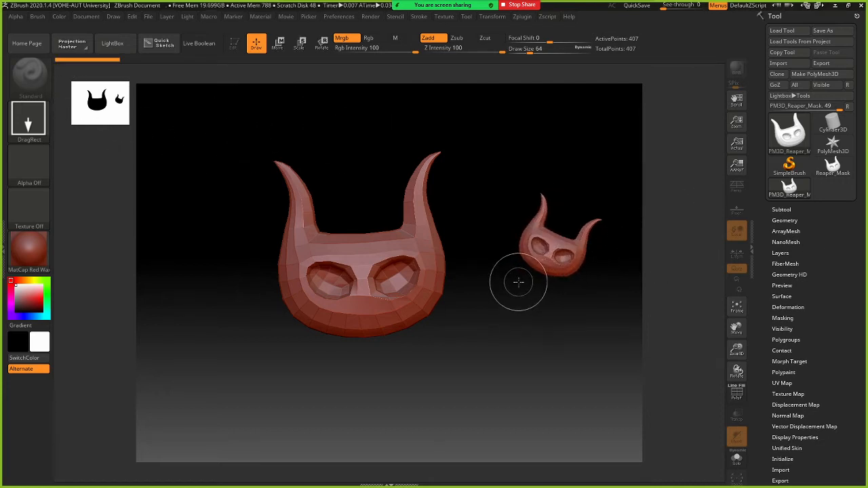
key(ctrl+n)
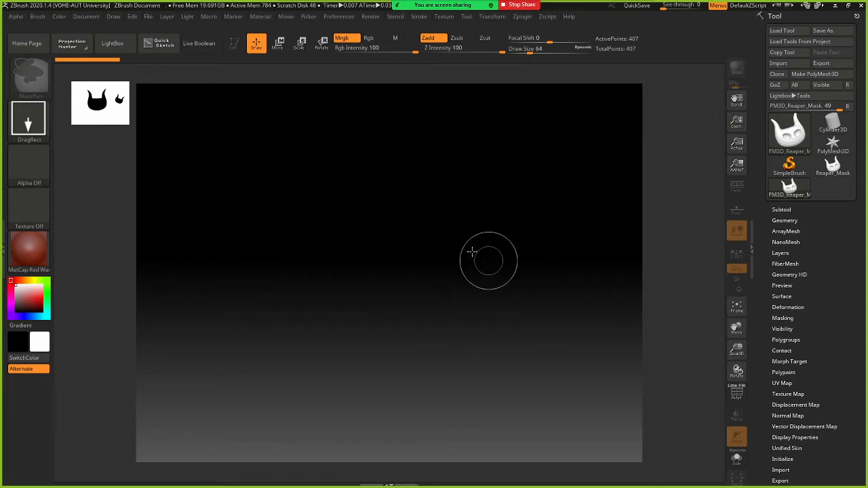
Draw the PolyMesh3D mask large and upright near the middle of the empty canvas and enter Edit mode
mouse_move(359, 219)
mouse_down()
mouse_move(392, 263)
mouse_move(396, 368)
mouse_move(365, 382)
mouse_up()
key(t)
click(233, 46)
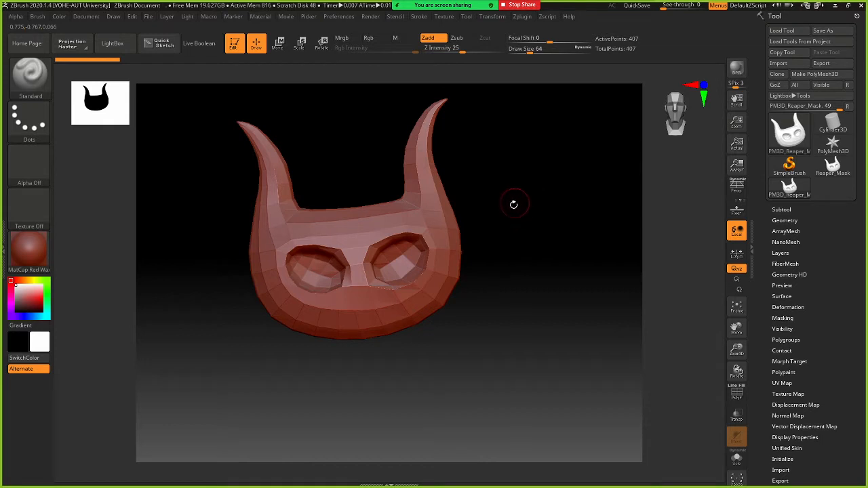
Examine the mask from the front, above and side, and return to a straight, enlarged front view
mouse_move(517, 218)
mouse_down()
mouse_move(478, 237)
mouse_move(467, 218)
mouse_move(518, 211)
mouse_move(508, 234)
mouse_move(483, 231)
mouse_move(495, 201)
mouse_move(488, 188)
mouse_move(519, 240)
mouse_move(493, 213)
mouse_move(517, 216)
mouse_move(518, 205)
mouse_move(529, 225)
mouse_up()
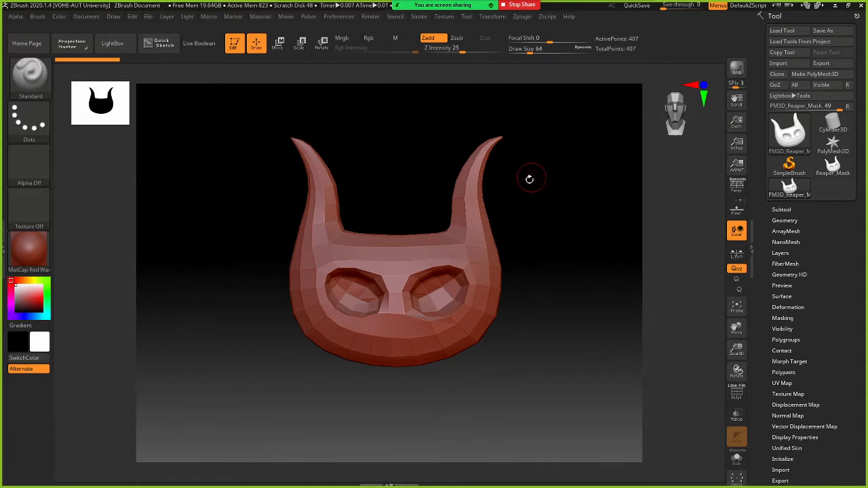
mouse_move(529, 178)
mouse_down()
mouse_move(516, 184)
mouse_move(511, 169)
mouse_move(529, 175)
mouse_up()
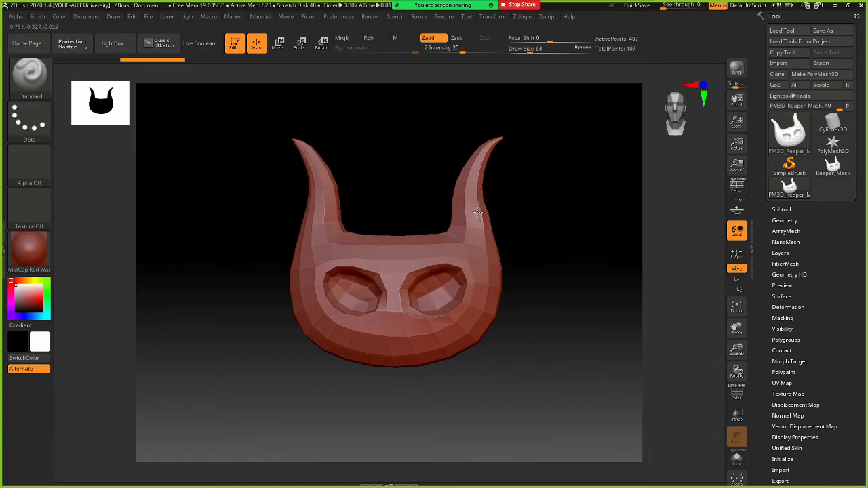
key(ctrl)
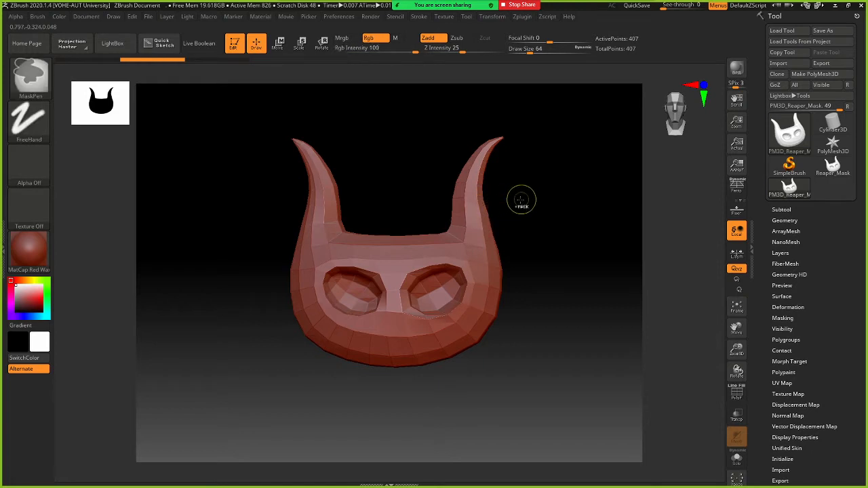
drag(535, 174, 561, 271)
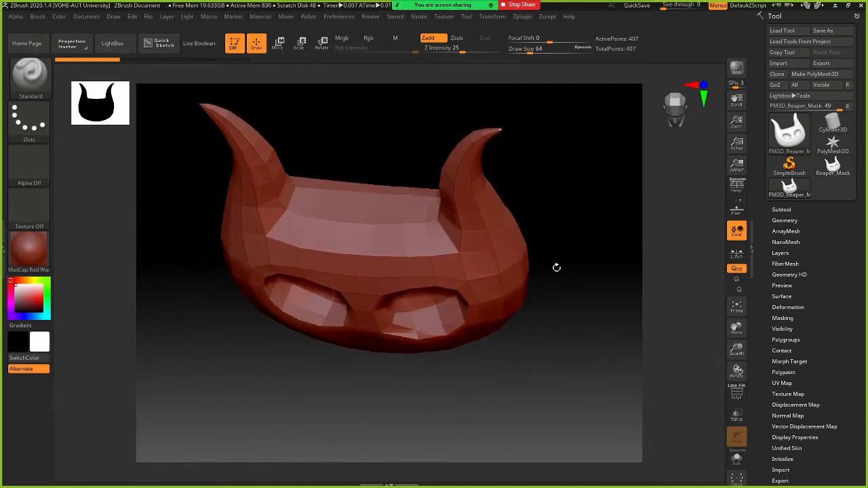
key(shift)
mouse_move(563, 225)
shift+mouse_down()
mouse_move(572, 239)
mouse_move(523, 256)
mouse_move(530, 204)
mouse_move(547, 200)
mouse_move(555, 238)
shift+mouse_up()
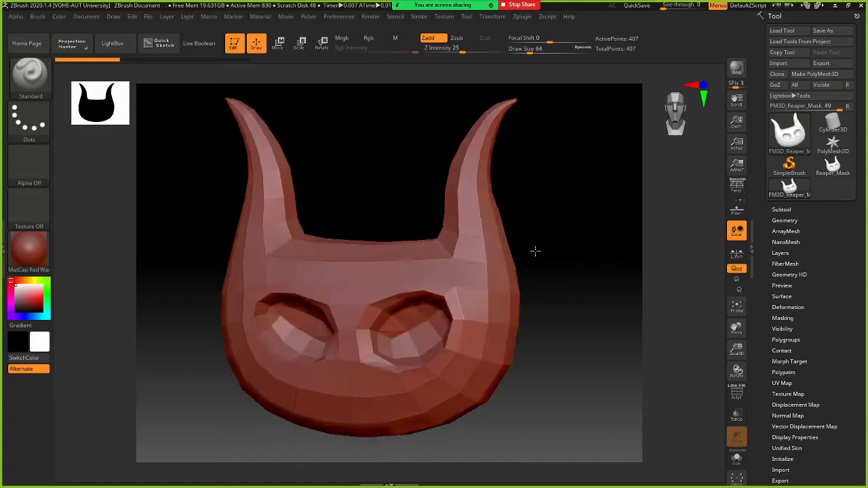
drag(535, 250, 568, 252)
key(shift)
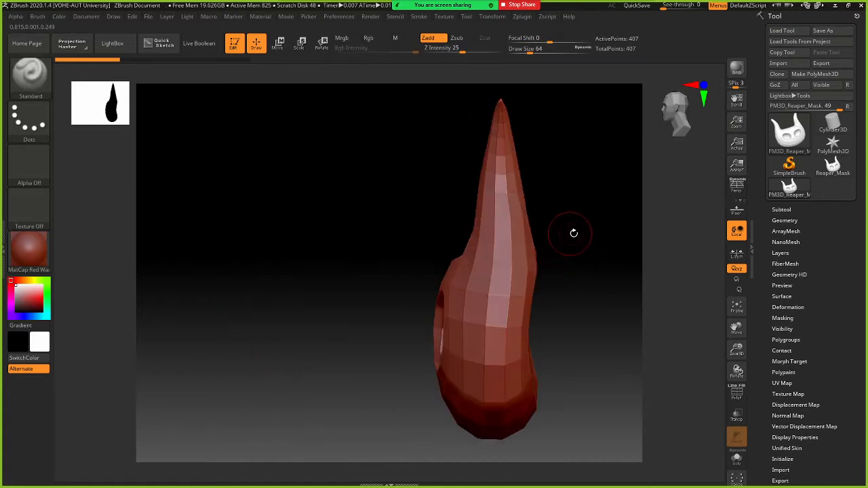
drag(553, 232, 576, 303)
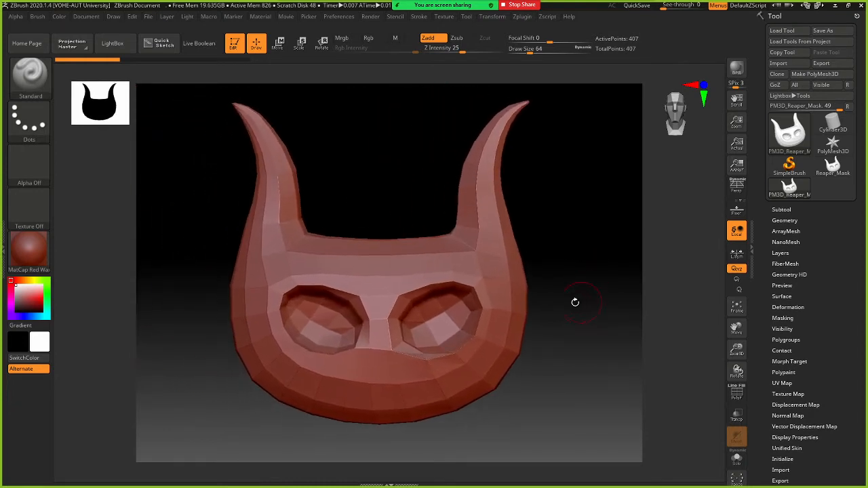
Change the mask's material to SkinShade4
click(37, 256)
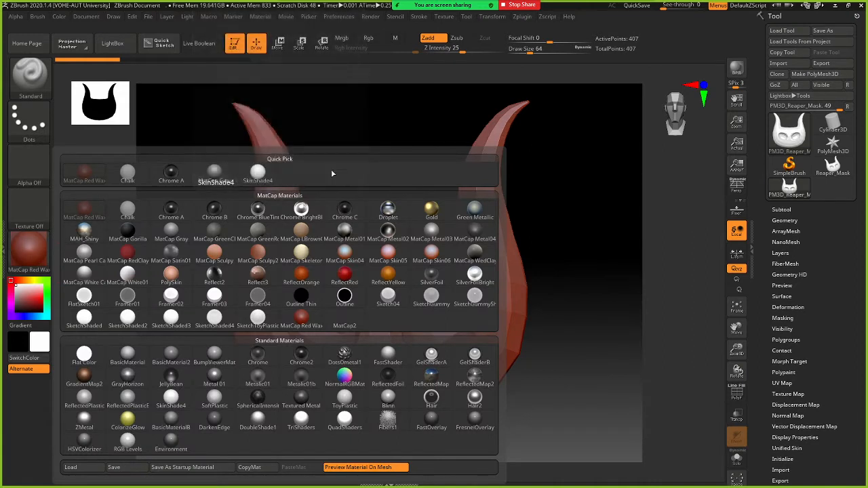
click(258, 178)
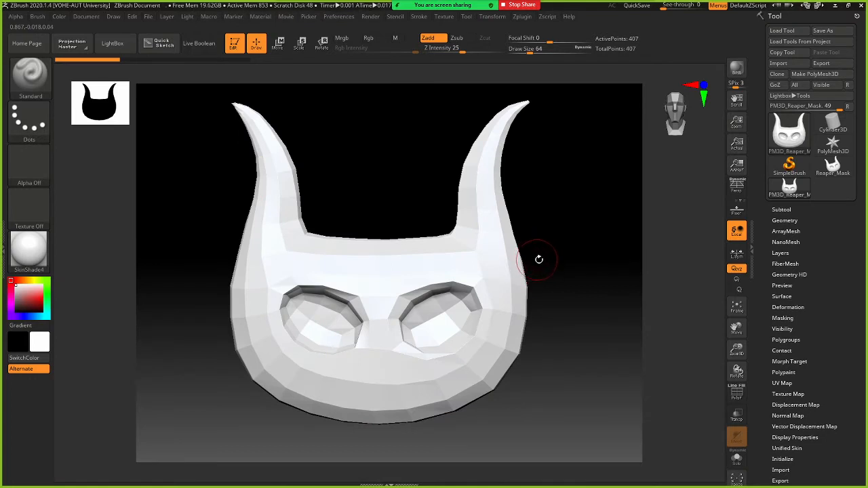
drag(557, 207, 554, 227)
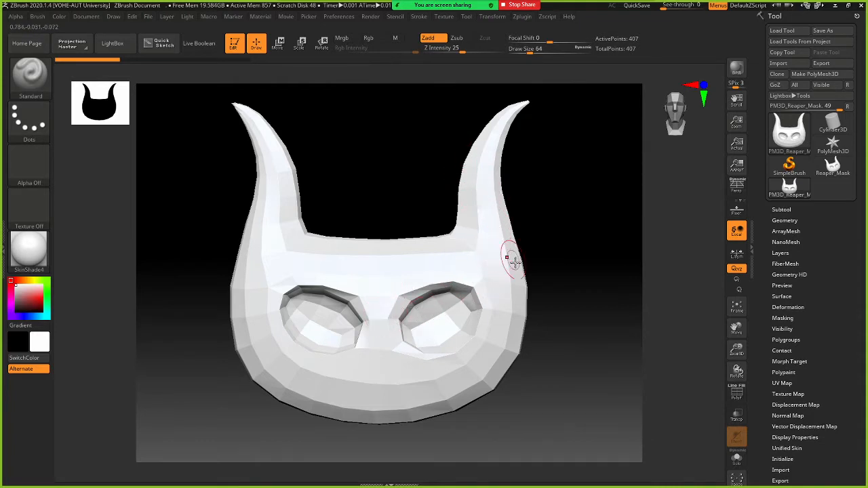
Divide the mask's geometry repeatedly up to subdivision level 7 with smoothing on
click(787, 220)
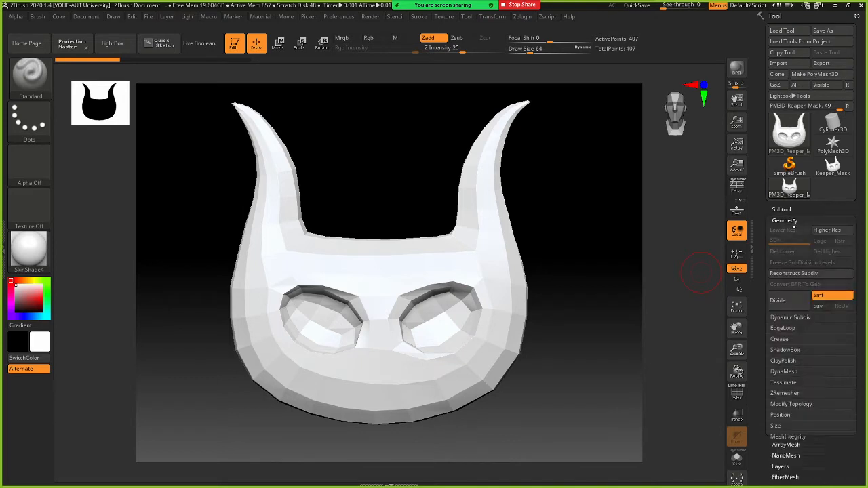
click(790, 307)
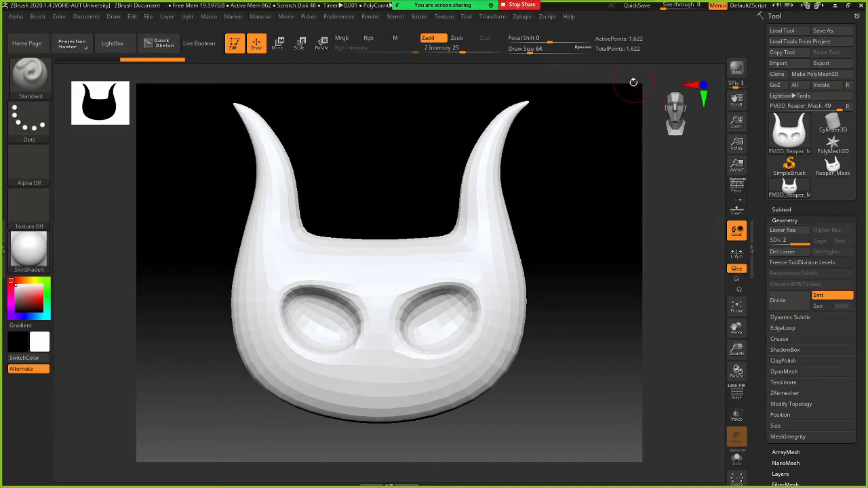
key(shift+d)
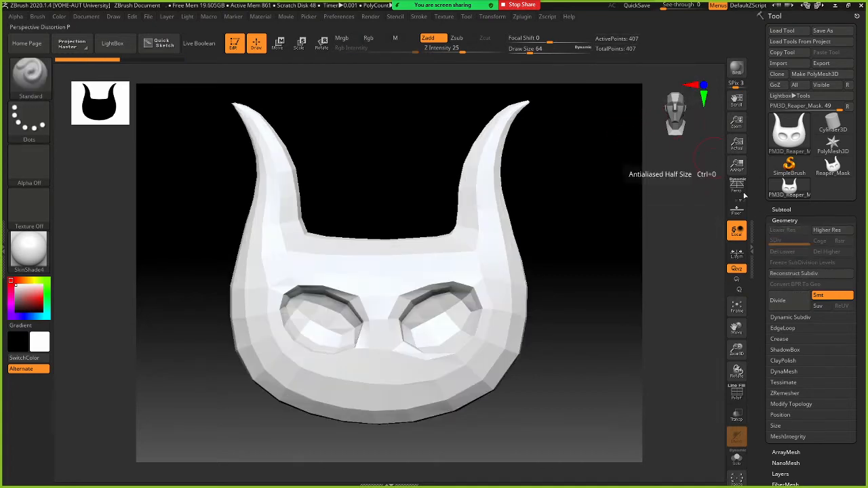
key(d)
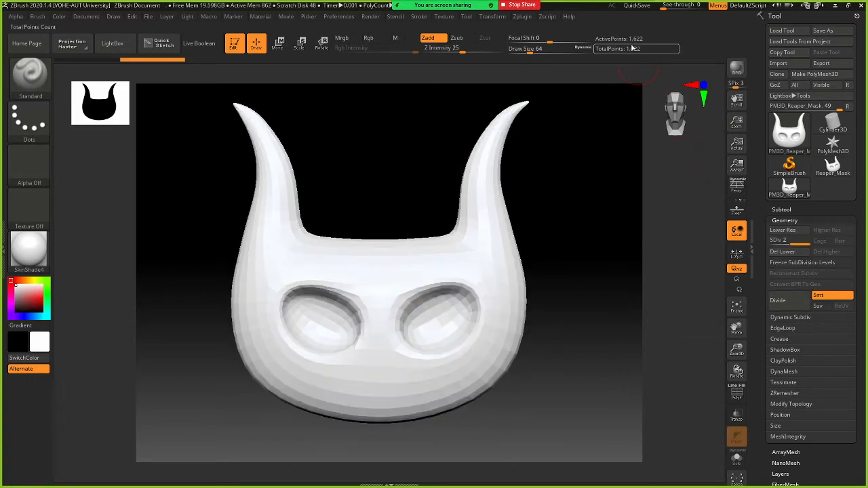
click(791, 307)
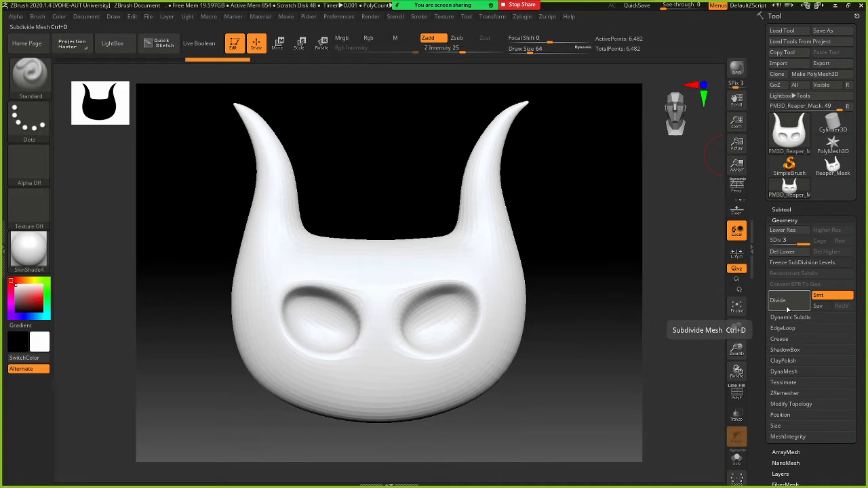
click(788, 306)
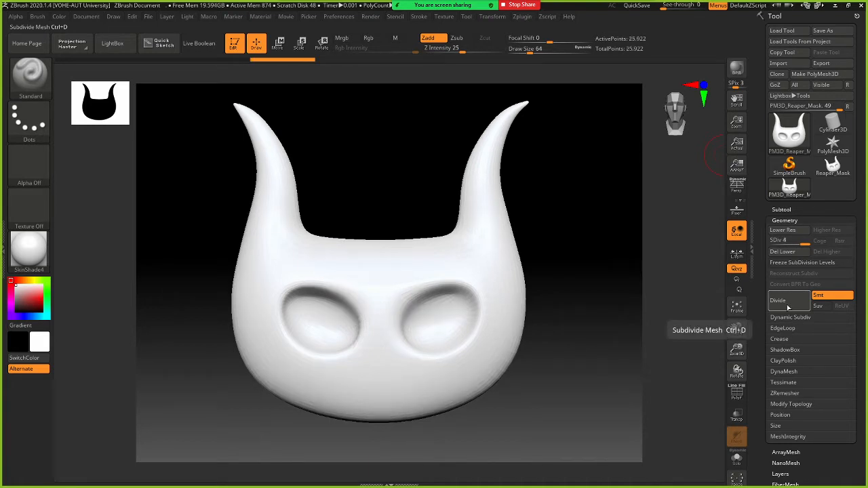
click(787, 307)
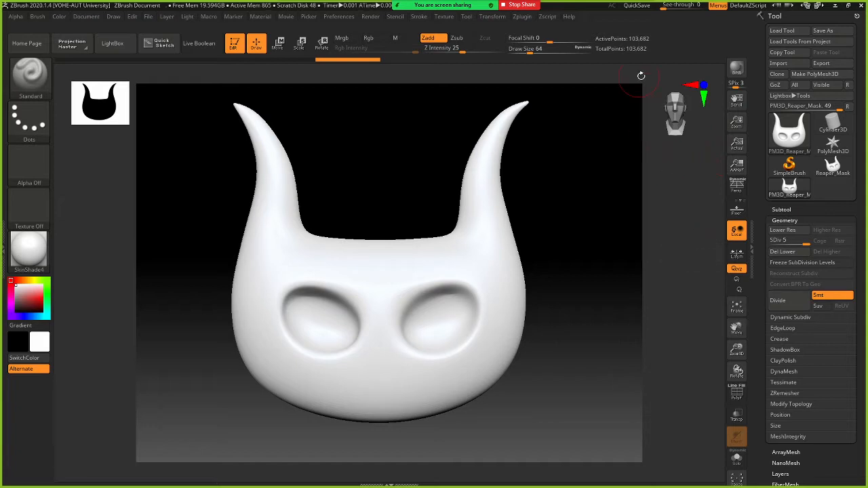
click(792, 307)
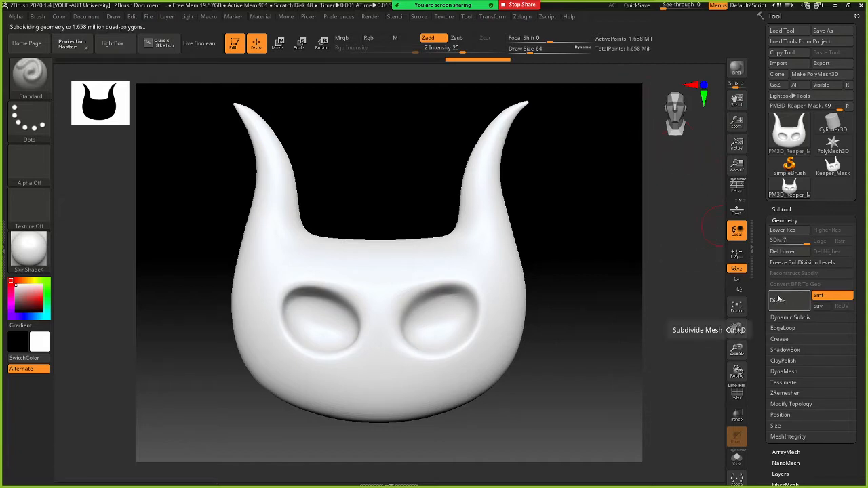
Lower the mask to subdivision level 1 and set the brush's draw size to 245
mouse_move(552, 178)
mouse_down()
mouse_move(528, 235)
mouse_move(555, 219)
mouse_move(547, 235)
mouse_move(566, 215)
mouse_move(547, 238)
mouse_move(568, 254)
mouse_move(539, 244)
mouse_move(612, 239)
mouse_move(566, 243)
mouse_move(563, 252)
mouse_move(564, 242)
mouse_move(712, 248)
mouse_up()
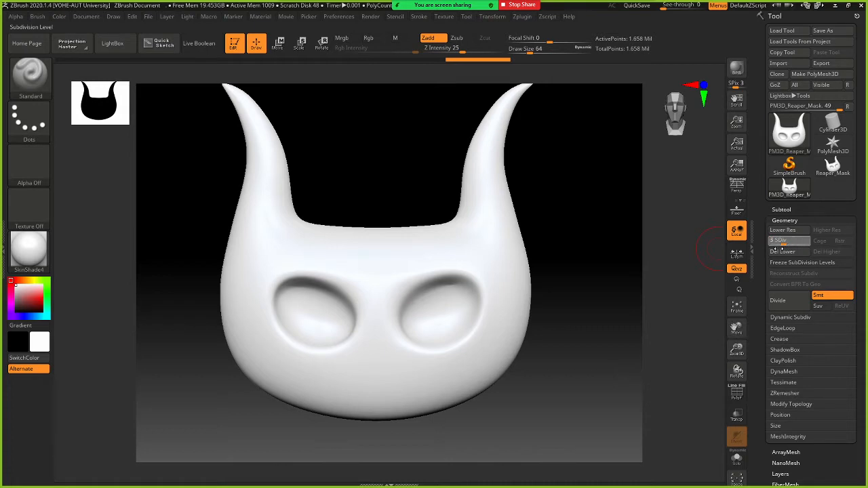
drag(778, 246, 746, 253)
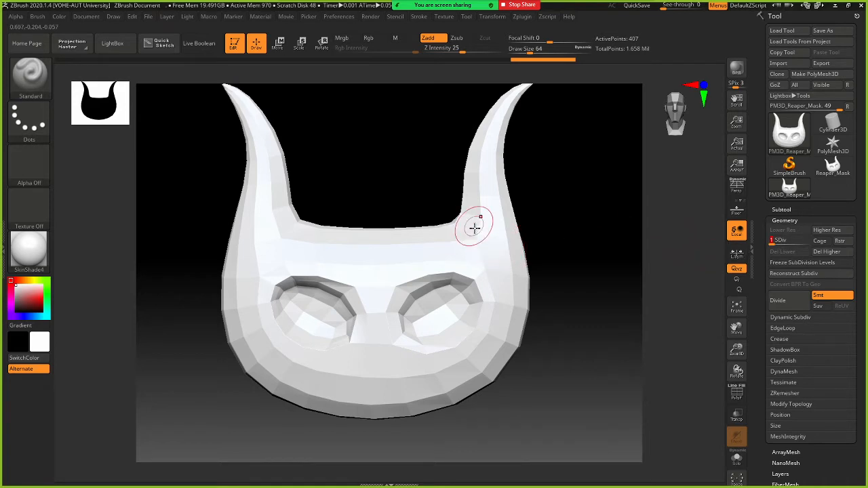
key(s)
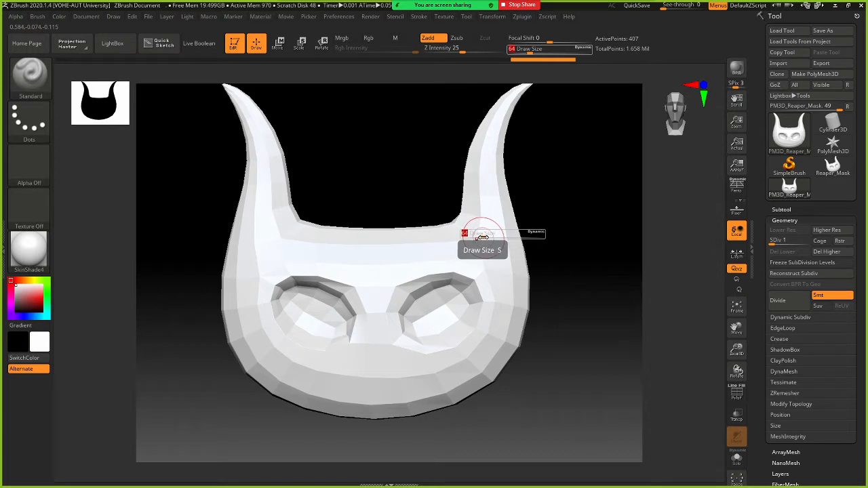
mouse_move(482, 237)
mouse_down()
mouse_move(504, 238)
mouse_move(477, 239)
mouse_up()
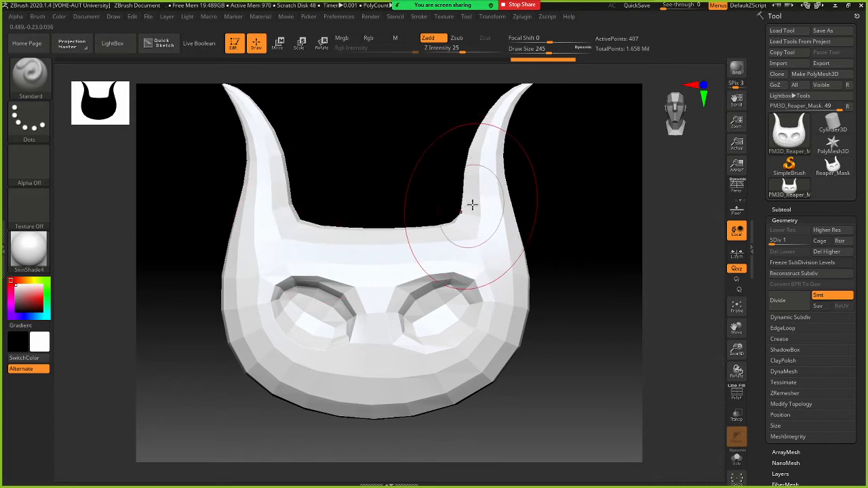
With the Move brush, pull the inner bases of both horns inward and their outer sides outward to thicken the horns
click(32, 95)
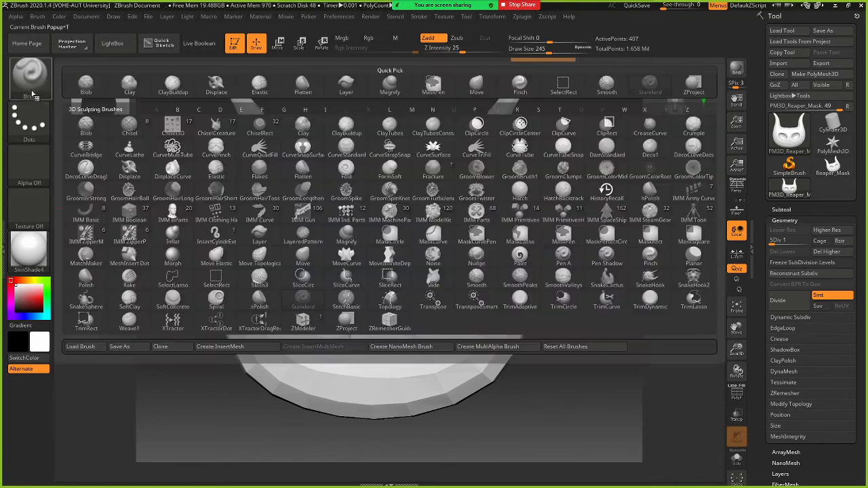
click(32, 93)
click(30, 92)
click(29, 94)
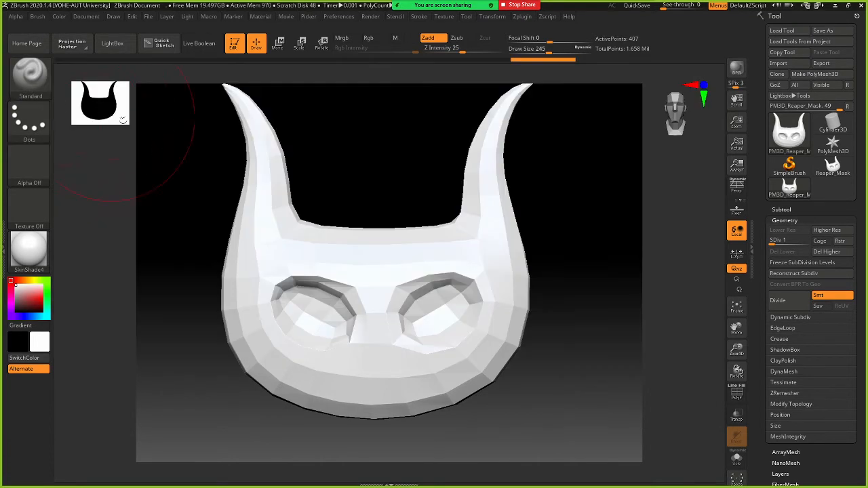
click(29, 91)
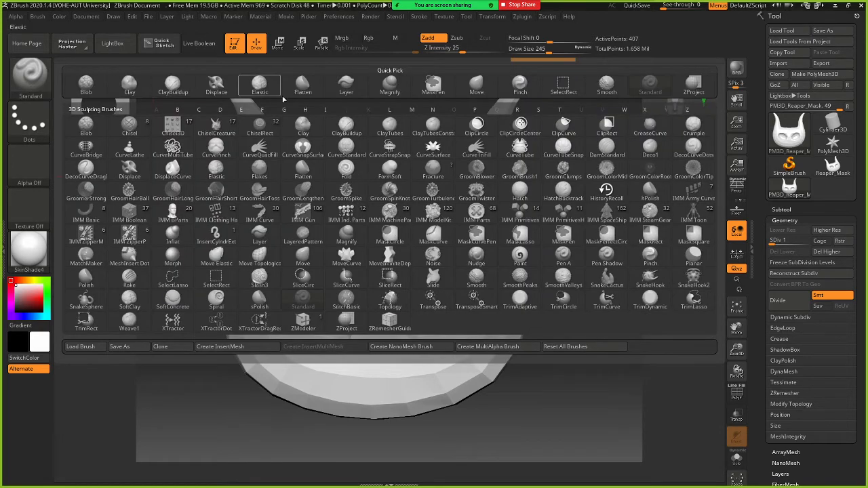
click(477, 86)
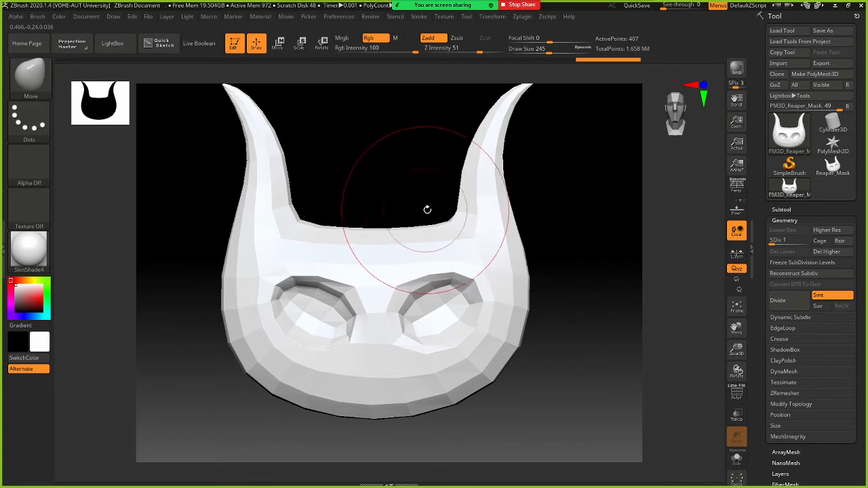
drag(435, 205, 333, 176)
key(ctrl+z)
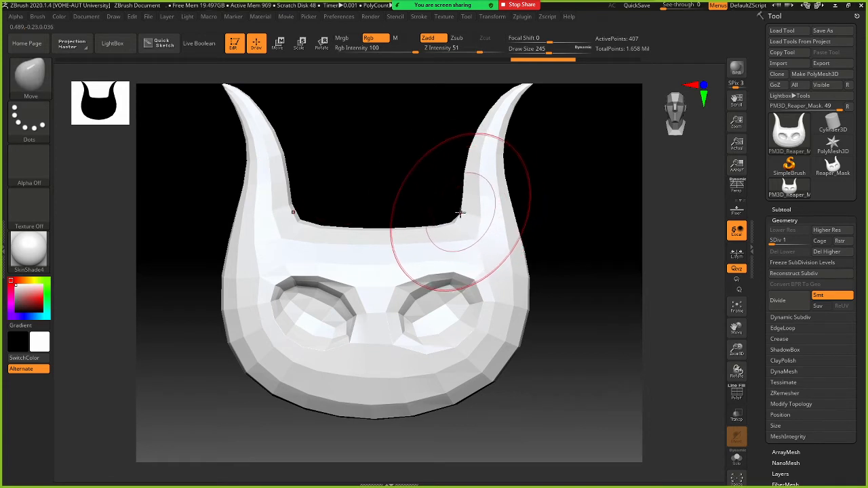
mouse_move(461, 212)
mouse_down()
mouse_move(434, 205)
mouse_move(447, 204)
mouse_up()
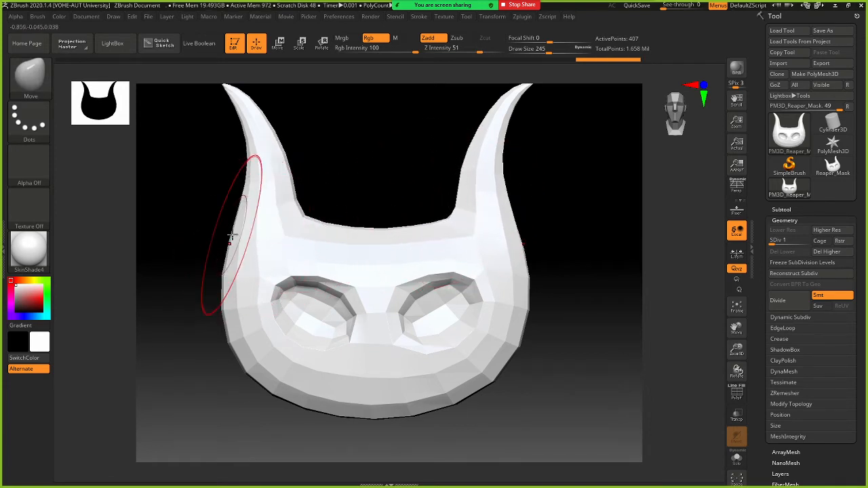
mouse_move(250, 188)
mouse_down()
mouse_move(238, 209)
mouse_move(241, 190)
mouse_up()
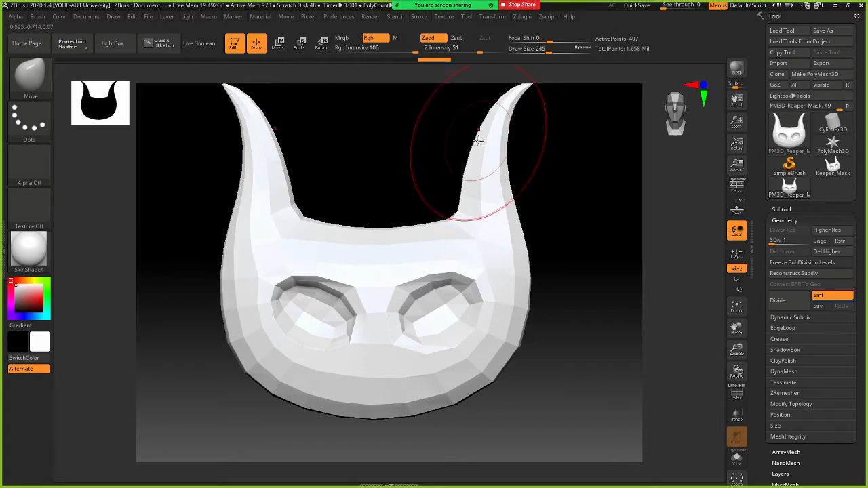
Adjust the horns' inner edges and reshape the lower rim of the mask with the Move brush
drag(481, 140, 476, 138)
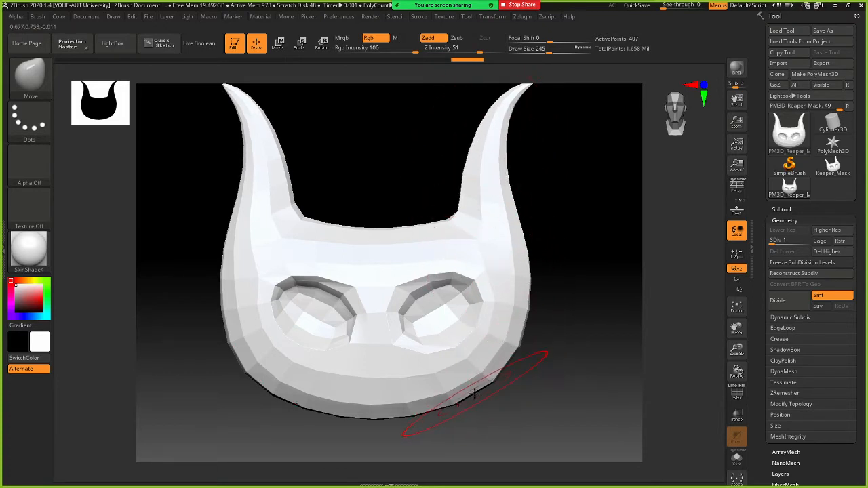
drag(475, 395, 480, 379)
mouse_move(439, 385)
right_down()
mouse_move(440, 407)
mouse_move(436, 400)
right_up()
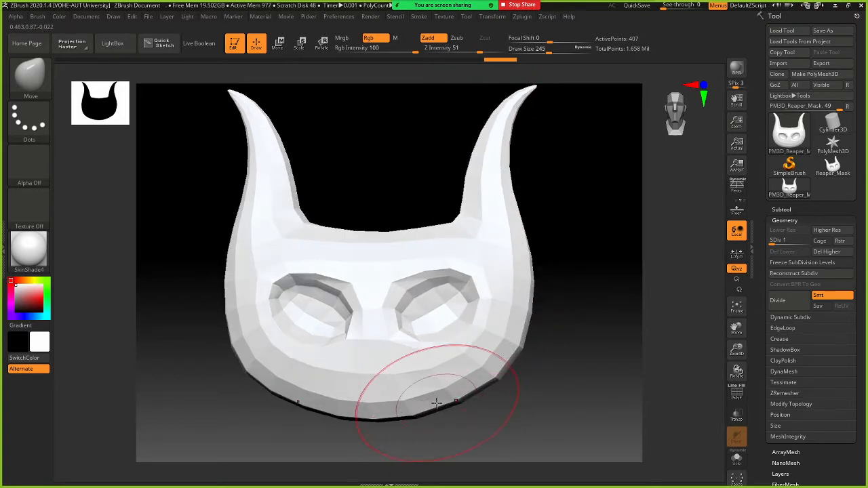
mouse_move(436, 400)
mouse_down()
mouse_move(430, 394)
mouse_move(412, 417)
mouse_up()
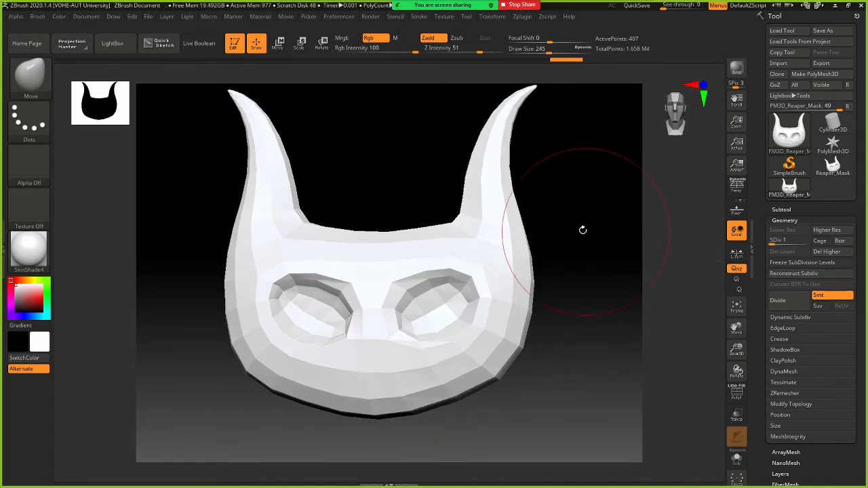
drag(582, 229, 584, 247)
Raise the mask to subdivision level 7 and compare its shape with the Reaper.JPG reference sketches
drag(774, 242, 778, 243)
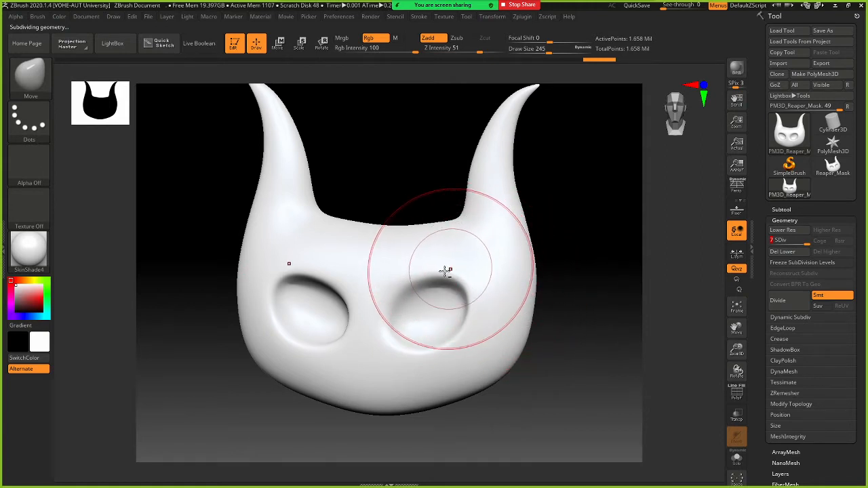
key(alt+Tab)
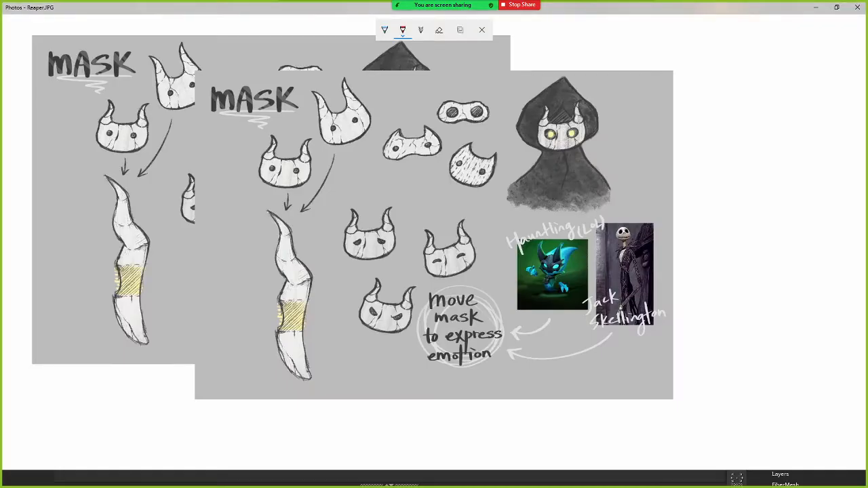
key(alt+Tab)
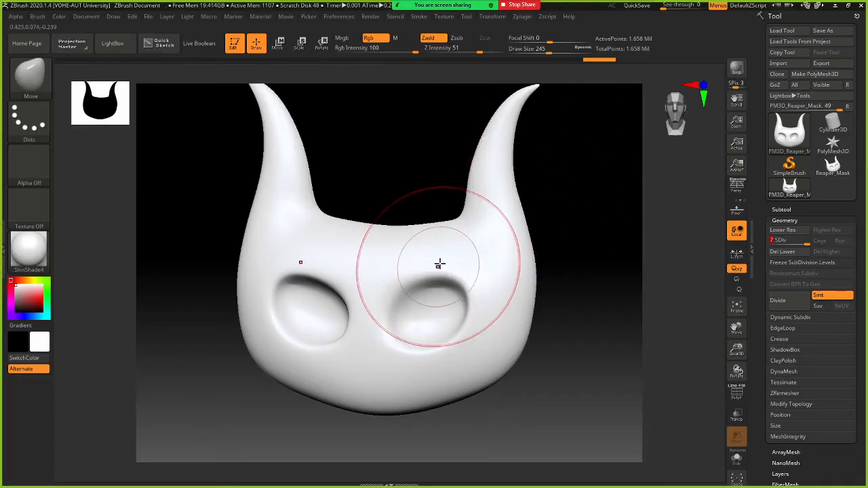
Try a Chisel brush stroke from the forehead down between the eye sockets, and undo it
click(38, 95)
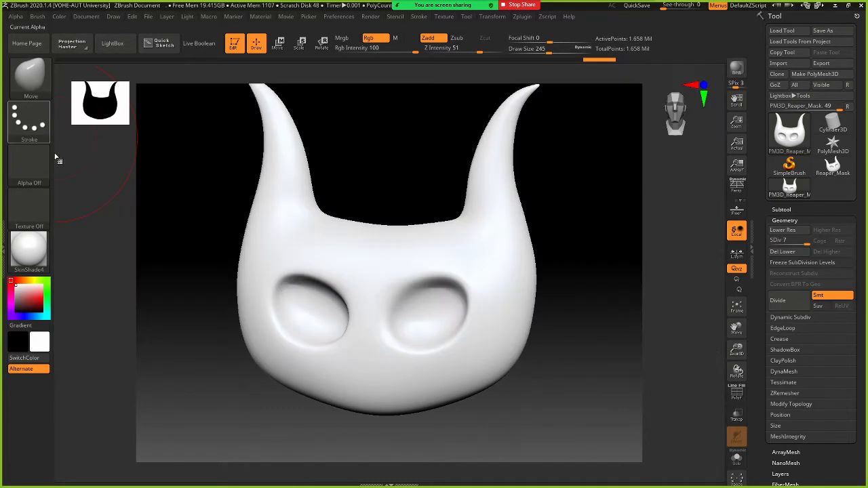
click(30, 95)
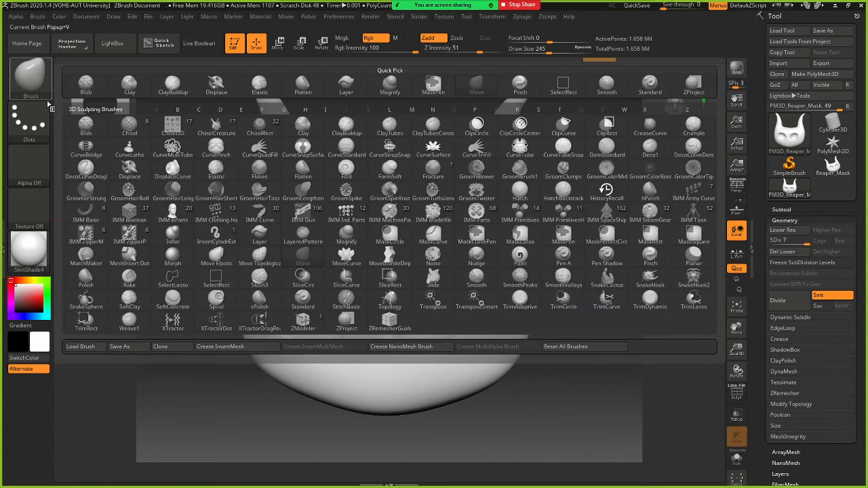
click(129, 124)
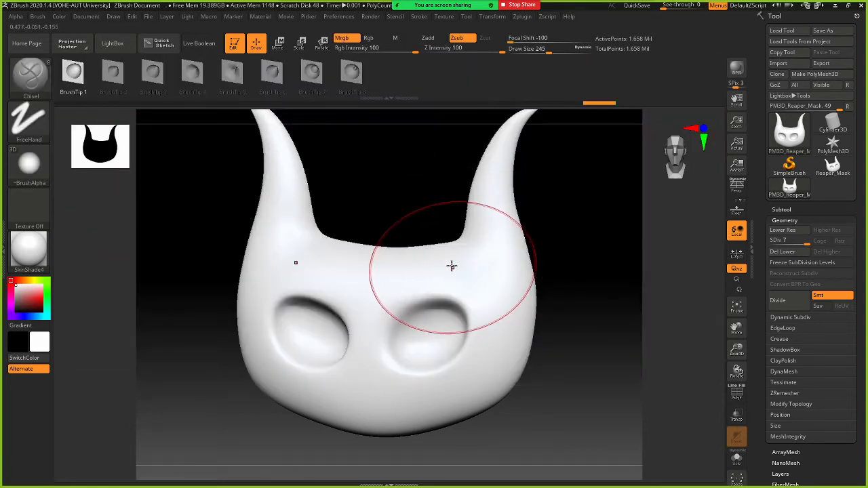
mouse_move(451, 262)
mouse_down()
mouse_move(419, 278)
mouse_move(366, 373)
mouse_up()
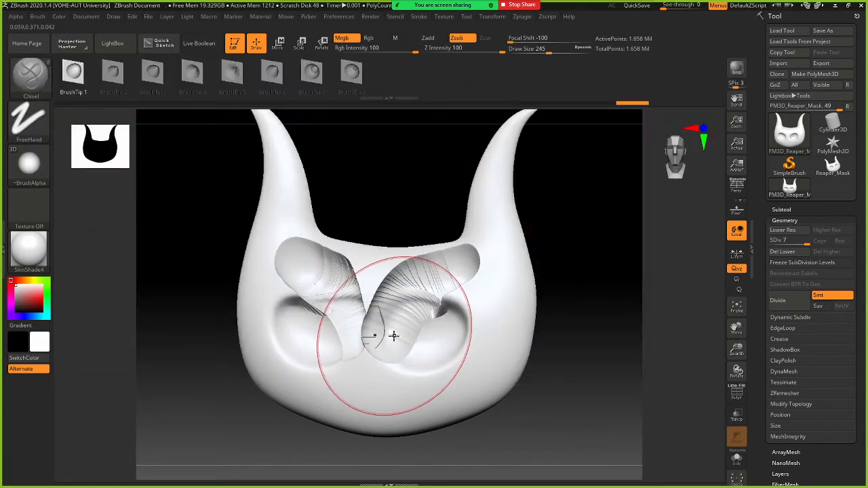
key(ctrl+z)
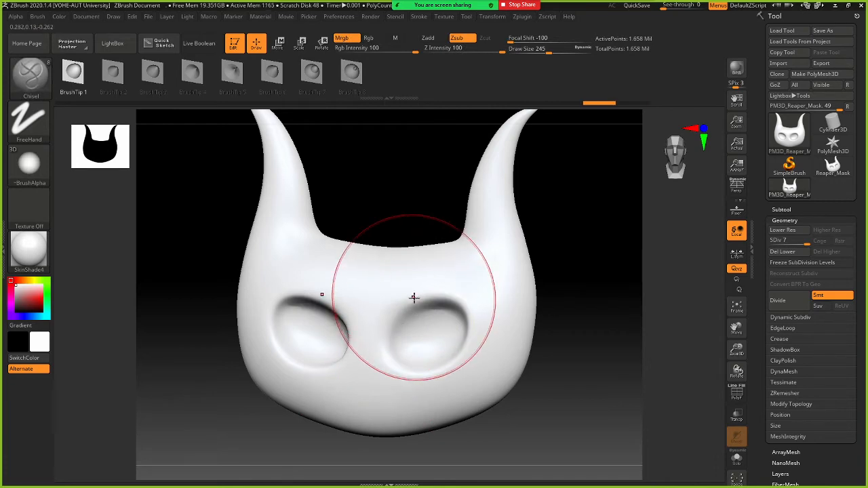
Try the Blob brush at draw size 16 on the area between the eye sockets
key(b)
key(b)
key(l)
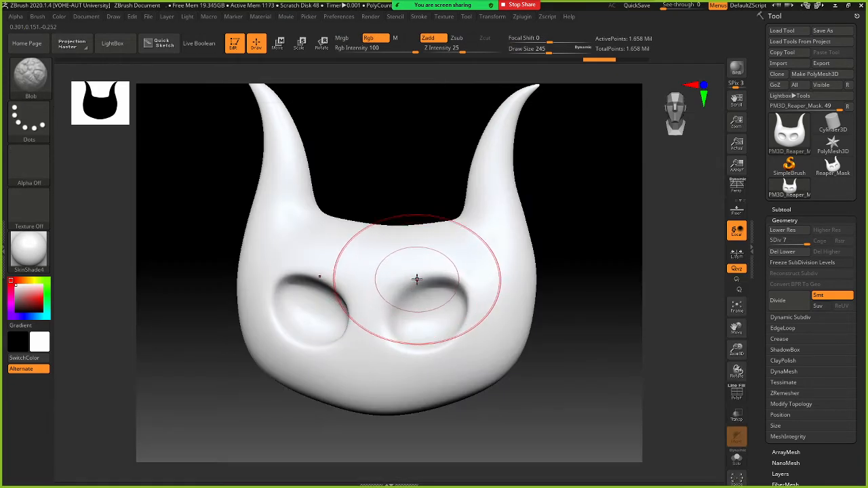
key(s)
drag(412, 281, 382, 281)
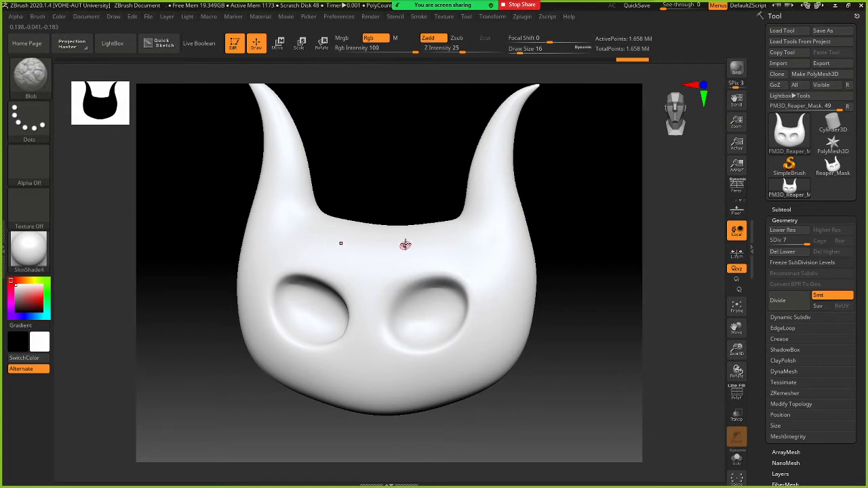
mouse_move(393, 288)
alt+right_down()
mouse_move(492, 292)
mouse_move(389, 296)
mouse_move(495, 283)
mouse_move(395, 302)
alt+right_up()
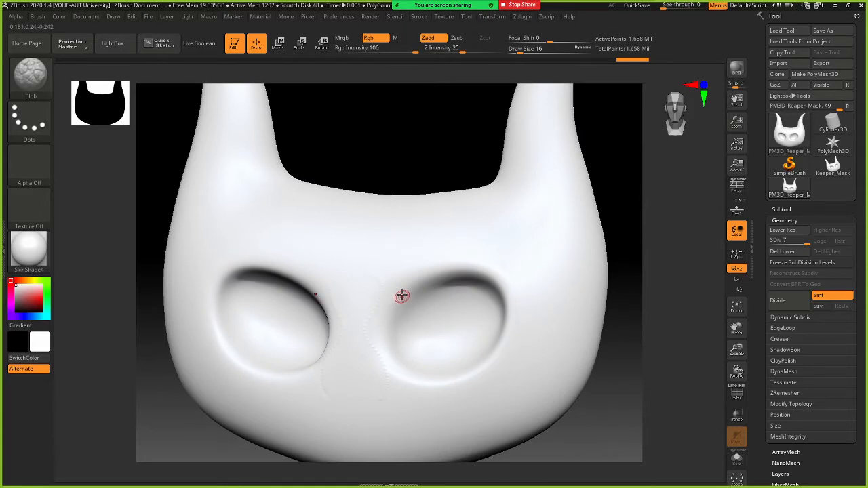
Choose the DamStandard brush for carving cracks
click(33, 78)
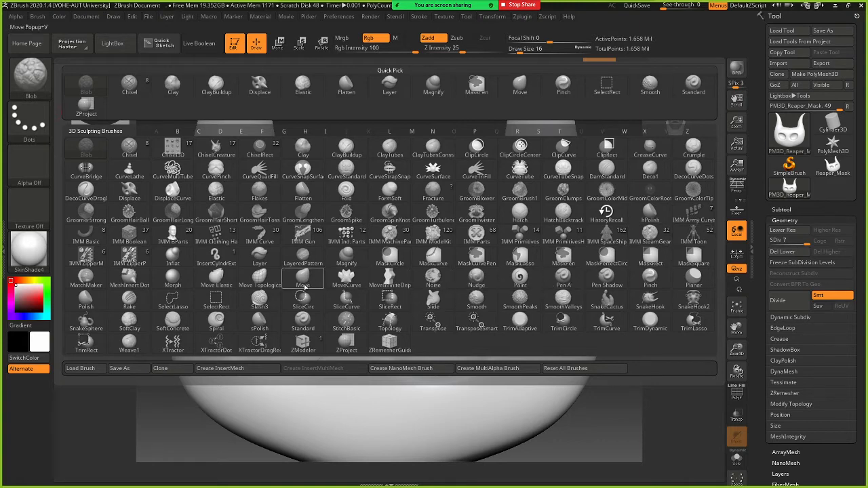
key(d)
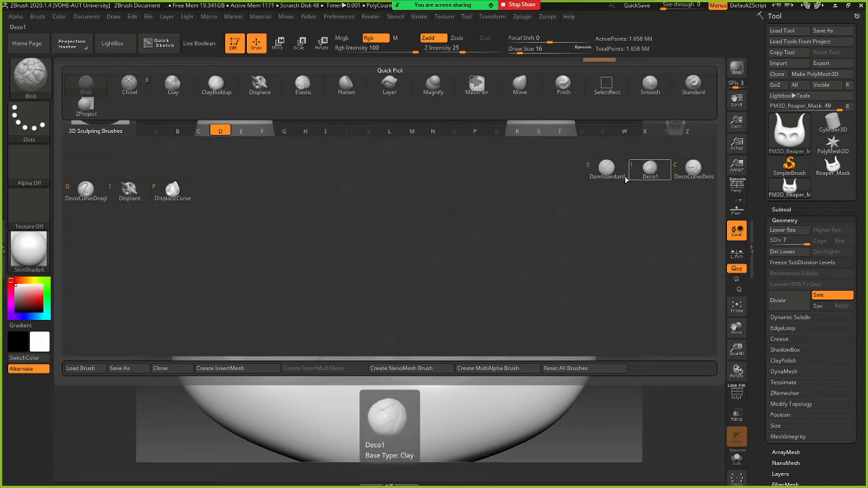
click(607, 170)
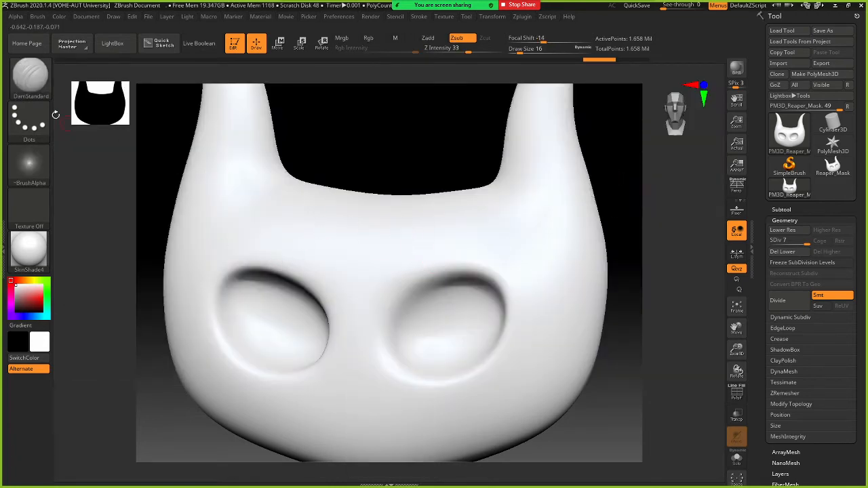
click(37, 92)
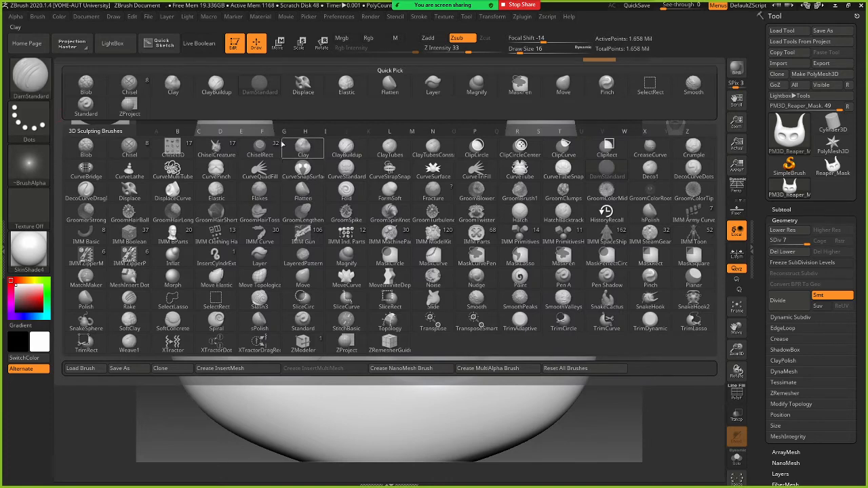
click(260, 86)
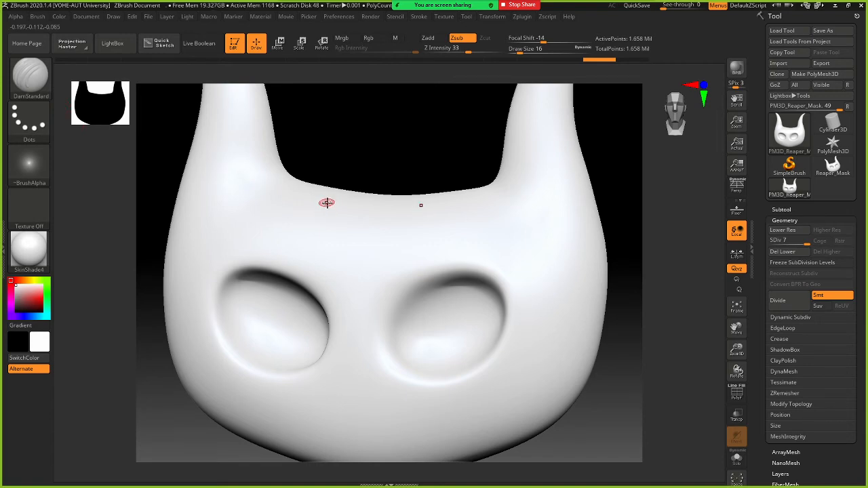
Switch the sculpting brush to Move
key(b)
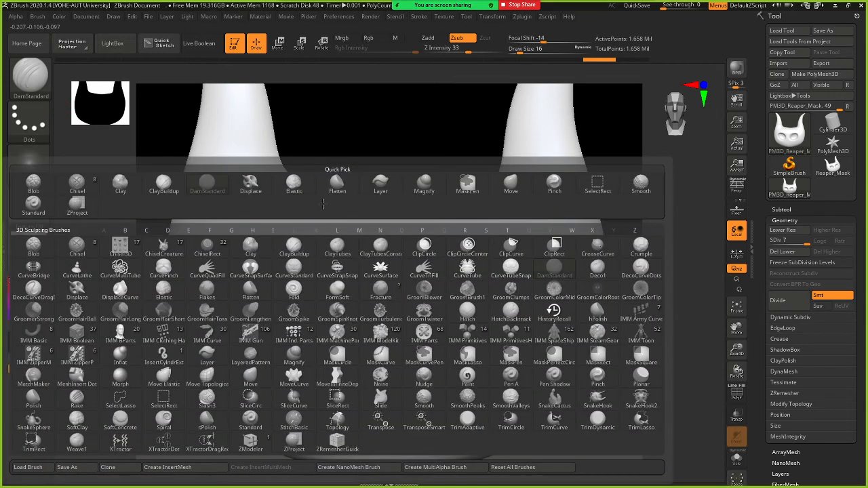
key(m)
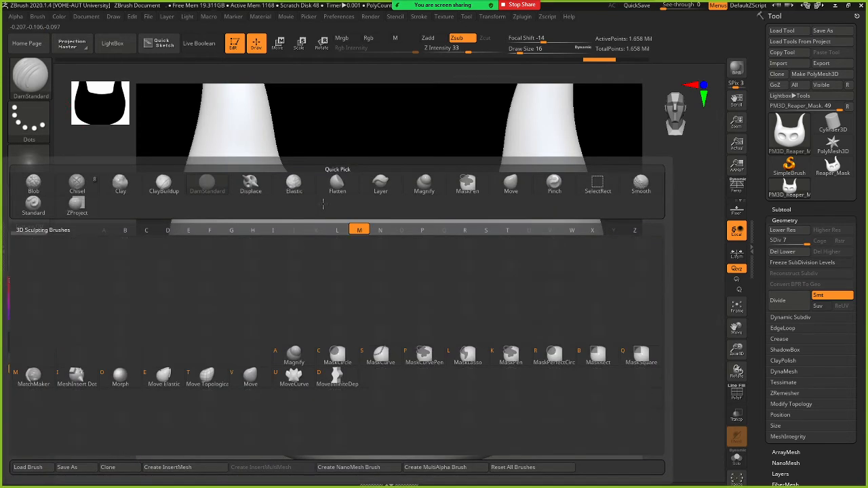
key(v)
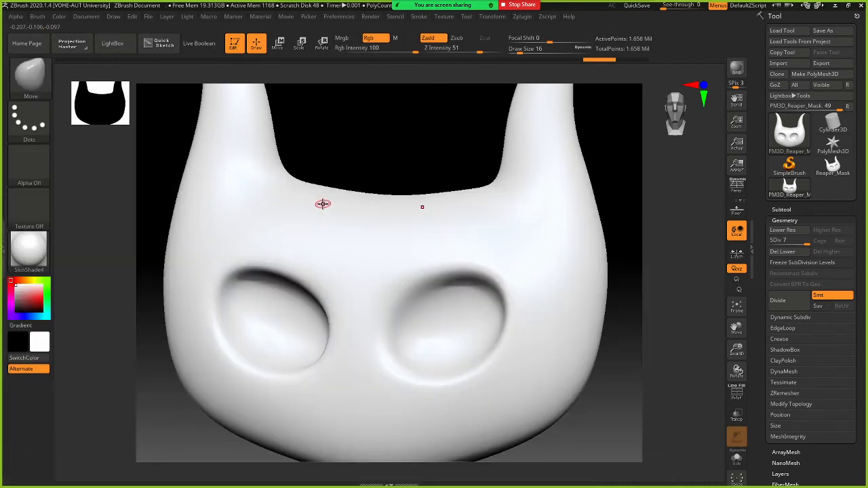
Switch back to the DamStandard brush and set its draw size to 41
click(28, 99)
key(d)
key(s)
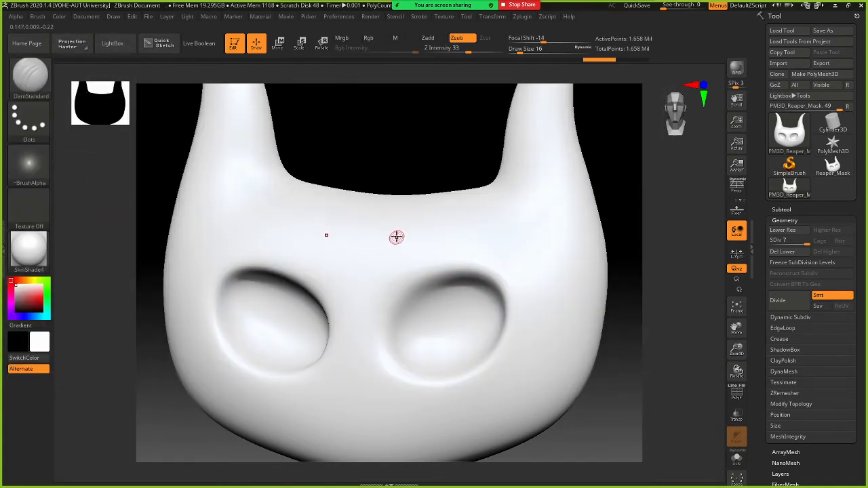
key(s)
drag(404, 236, 411, 237)
Try carving mirrored cracks from the forehead down between the eye sockets, and undo them
drag(399, 236, 373, 259)
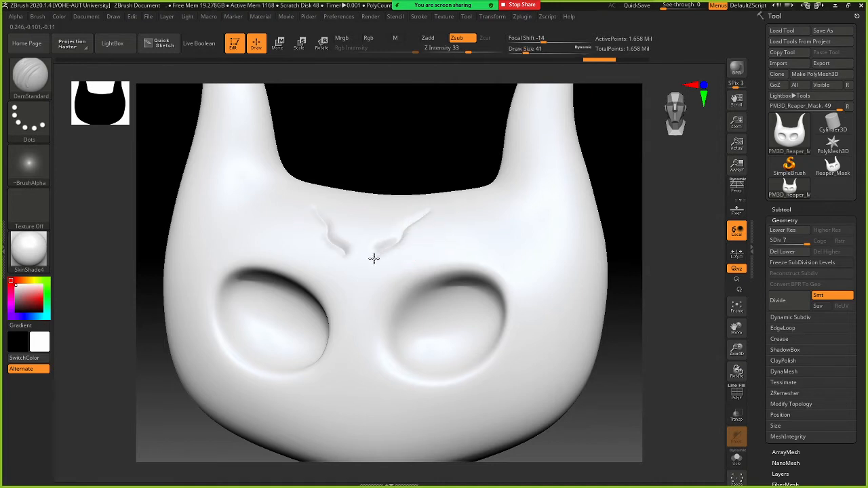
drag(368, 288, 353, 329)
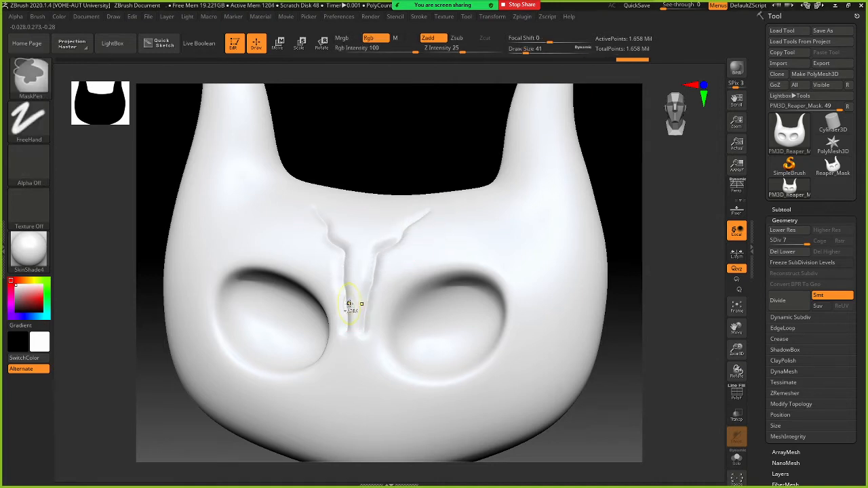
key(ctrl+z)
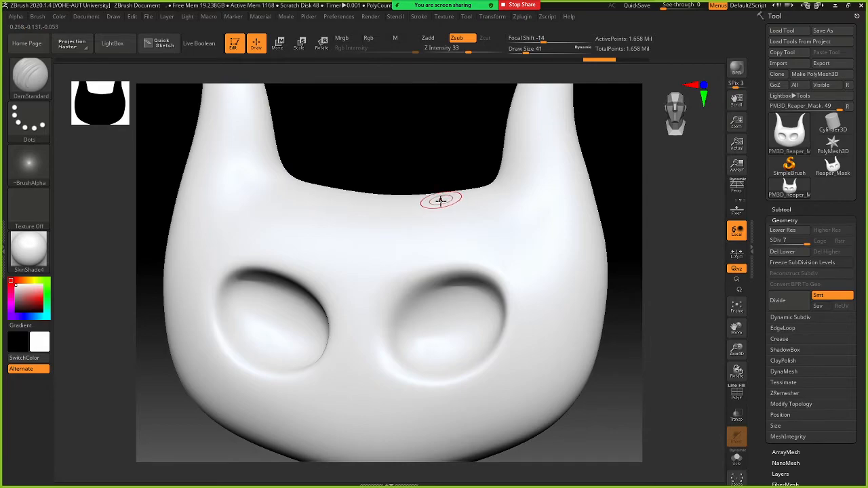
Check the crack pattern in the Reaper.JPG sketches and try a one-sided crack above the right eye socket
key(alt+Tab)
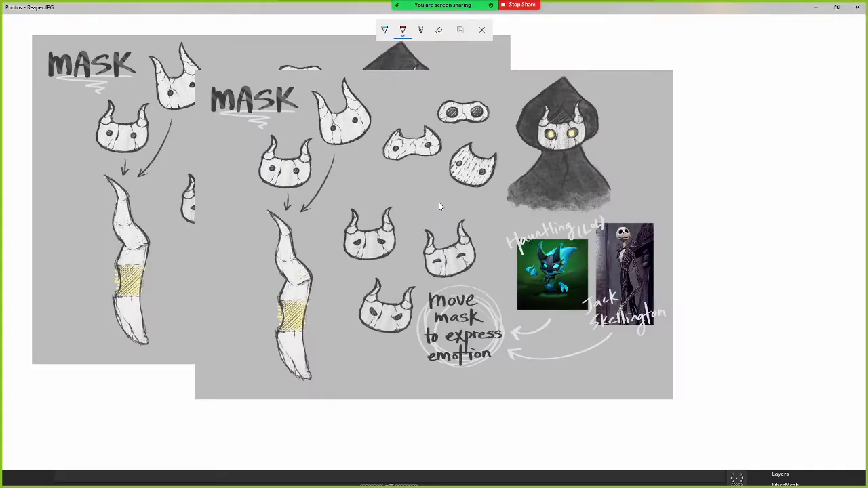
key(alt+Tab)
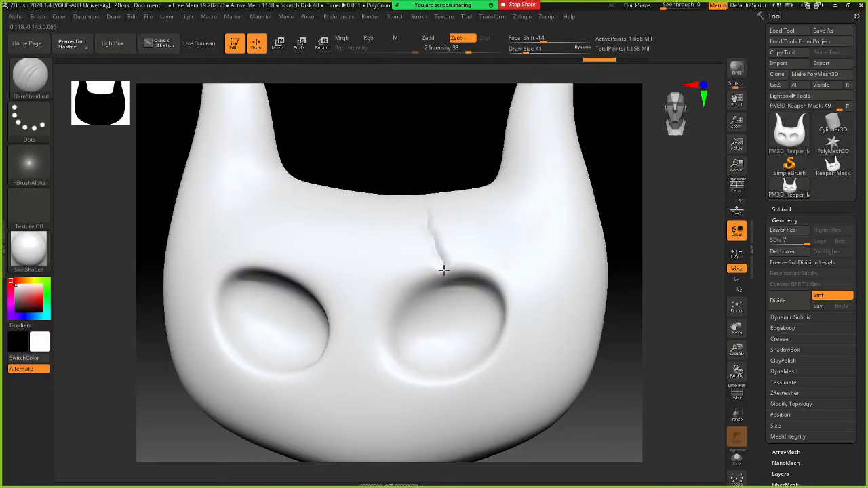
drag(430, 254, 440, 258)
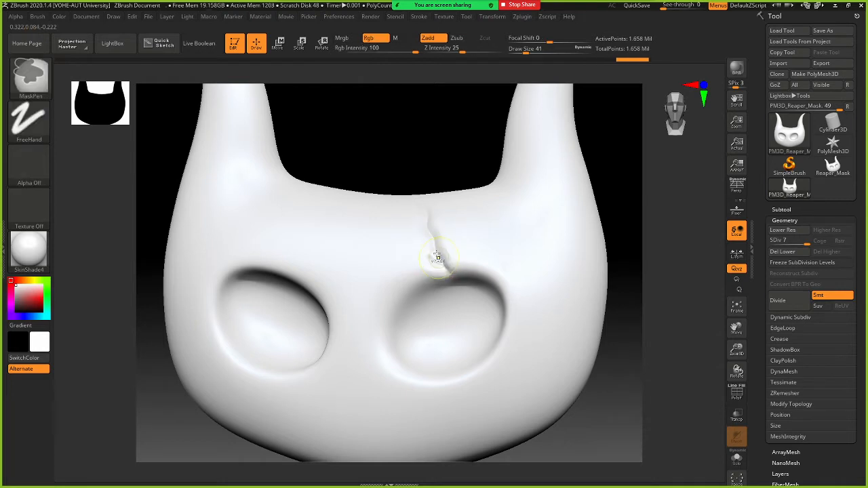
key(ctrl+z)
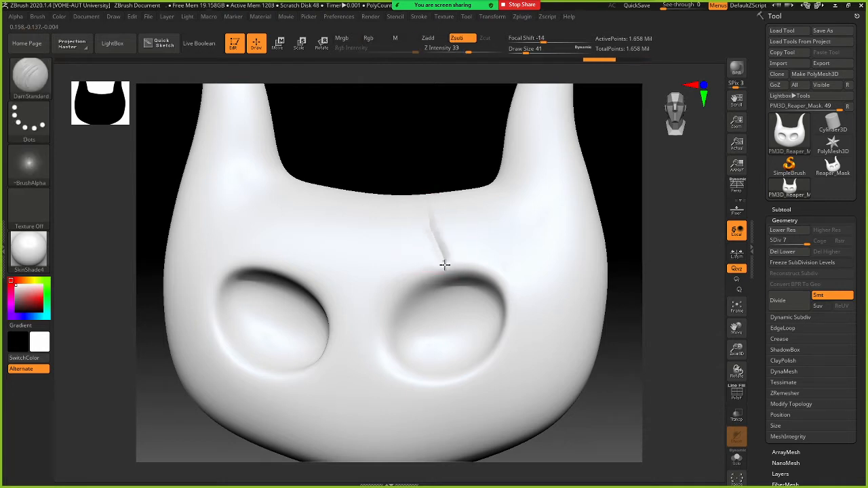
Carve a crack from the forehead into the right eye socket and a forked crack from below the socket to the mask's lower edge
drag(452, 283, 453, 285)
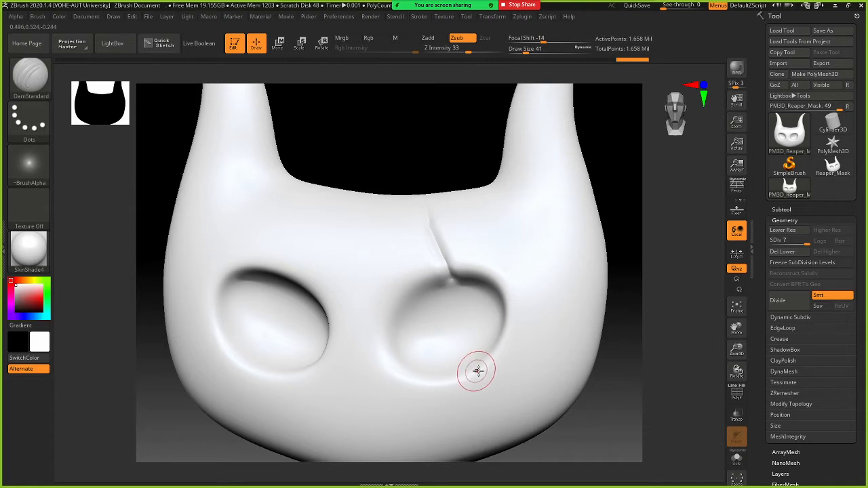
drag(478, 370, 484, 376)
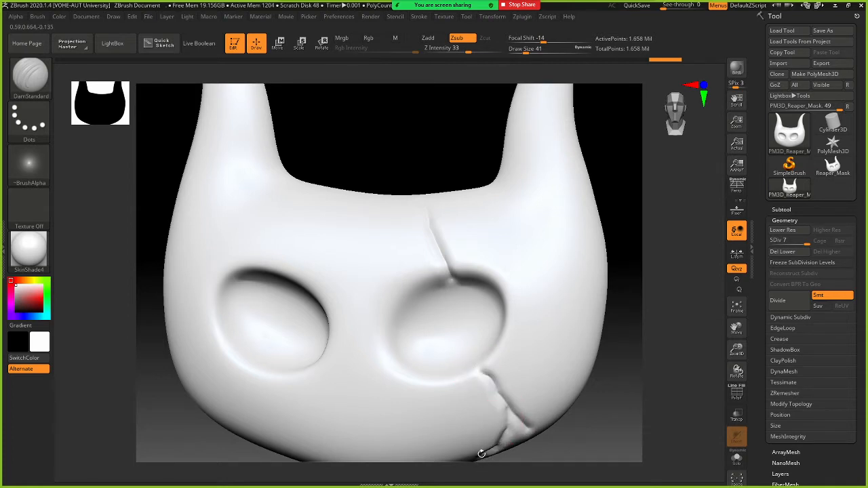
alt+right_drag(545, 362, 491, 326)
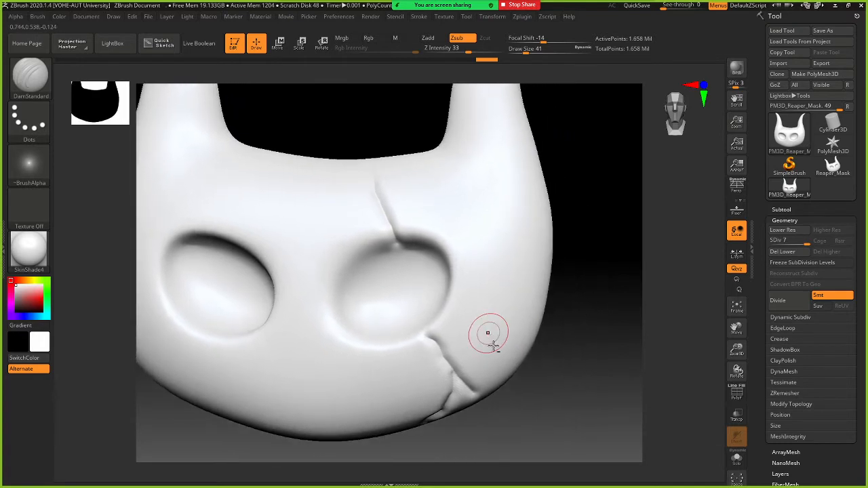
mouse_move(527, 393)
mouse_down()
mouse_move(514, 392)
mouse_move(545, 382)
mouse_move(438, 322)
mouse_up()
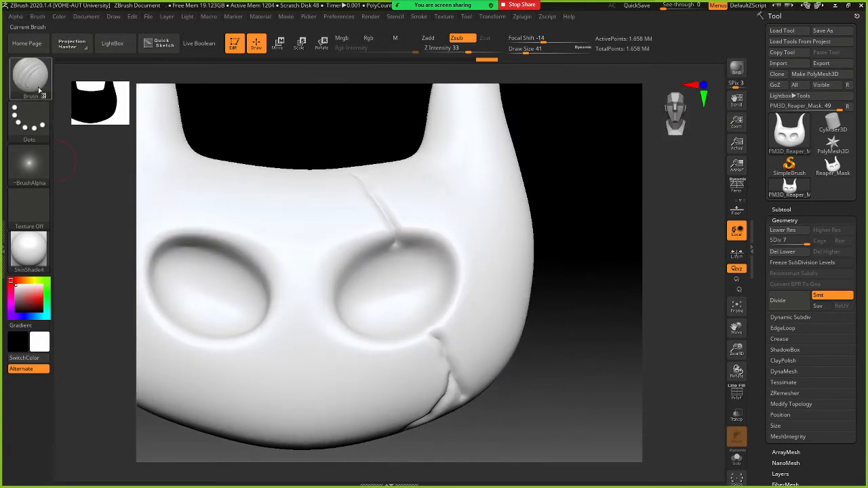
click(38, 90)
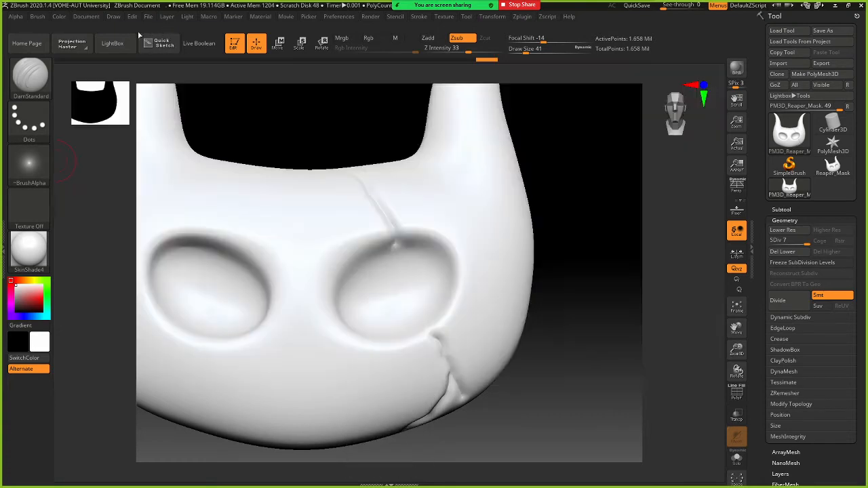
Load the TrimSmoothBorder brush from the Trim folder of the LightBox brush library
click(113, 43)
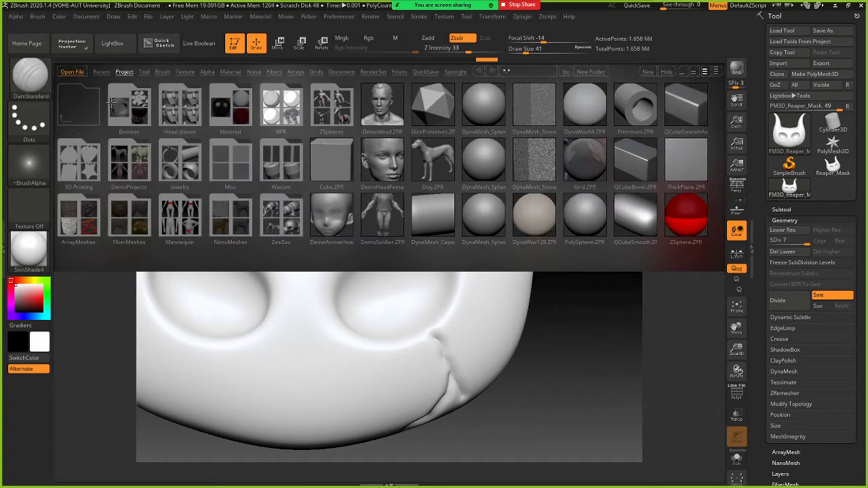
click(116, 50)
click(119, 52)
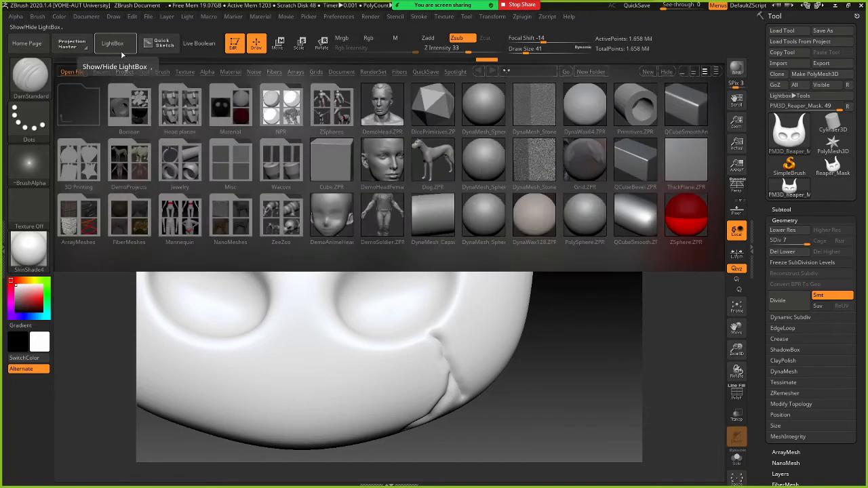
click(162, 72)
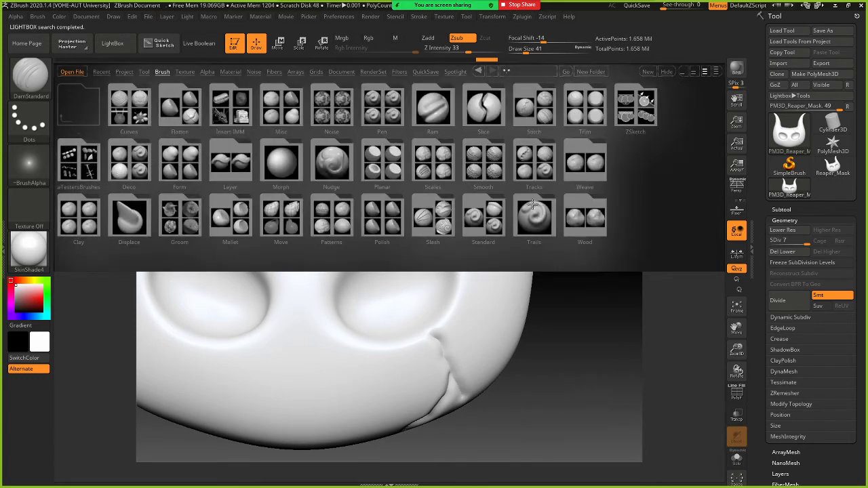
click(589, 114)
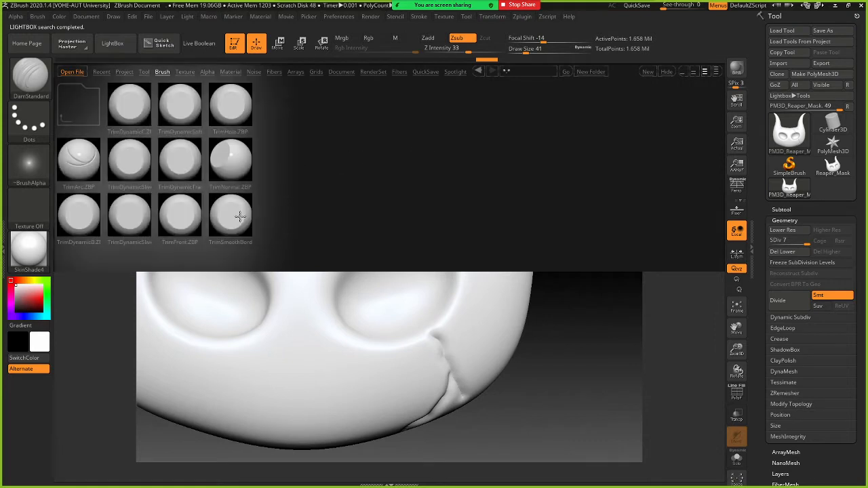
double_click(239, 218)
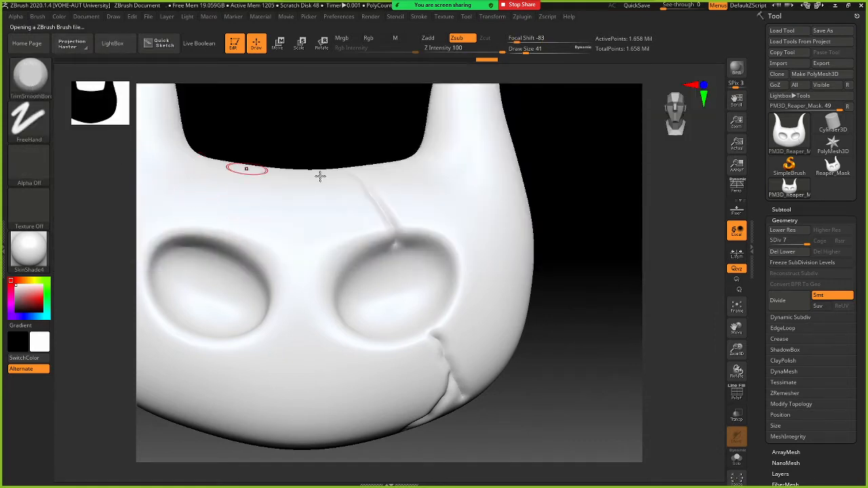
Try trimming the edges of the forehead crack above the right eye socket, and undo the strokes
mouse_move(401, 203)
ctrl+right_down()
mouse_move(469, 200)
mouse_move(454, 199)
ctrl+right_up()
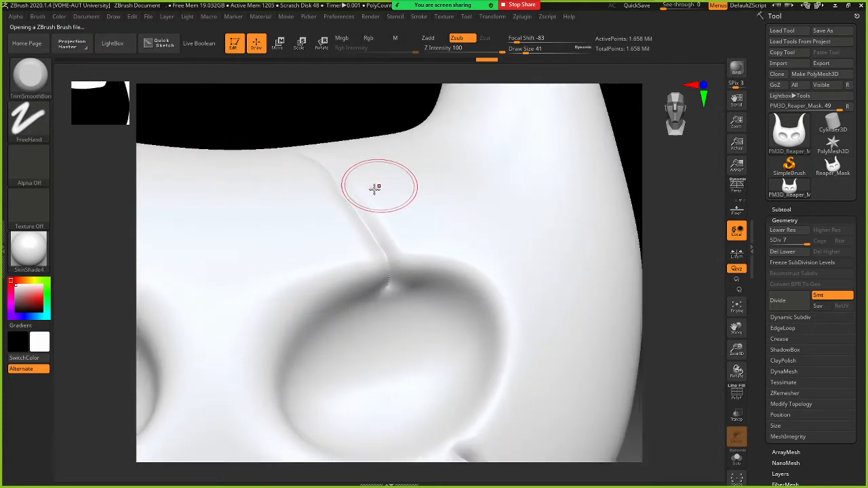
drag(362, 192, 367, 208)
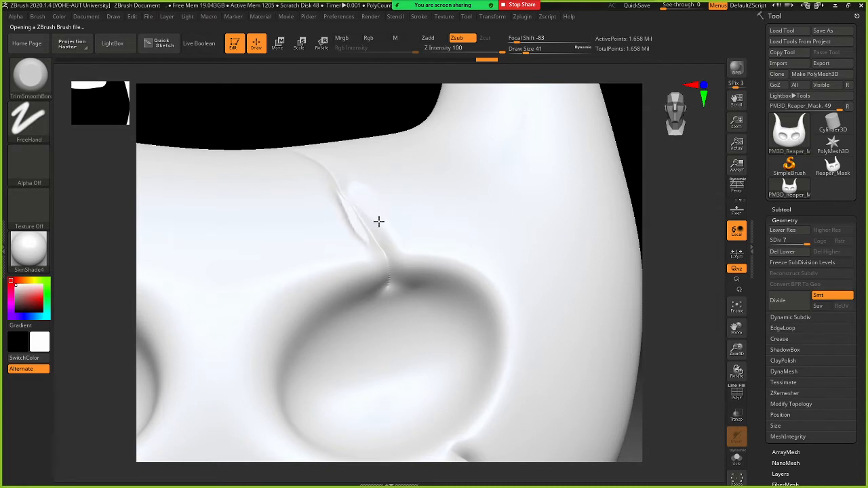
drag(370, 238, 371, 235)
key(ctrl+z)
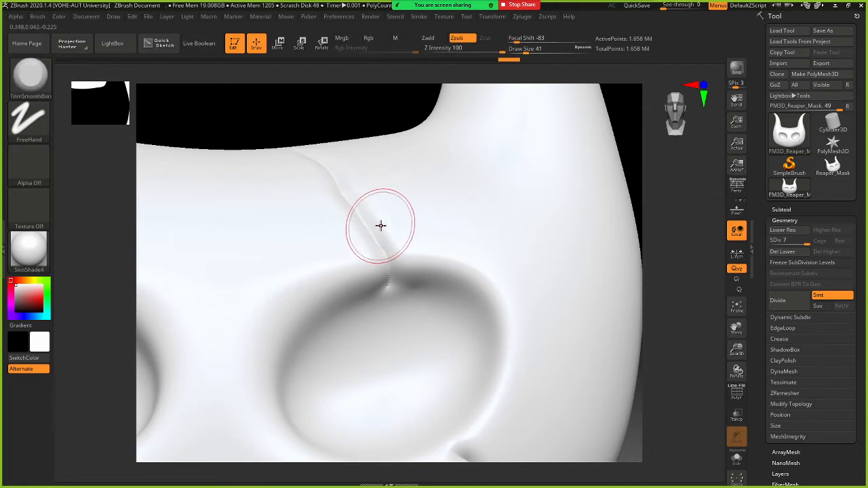
drag(340, 209, 353, 209)
key(ctrl+z)
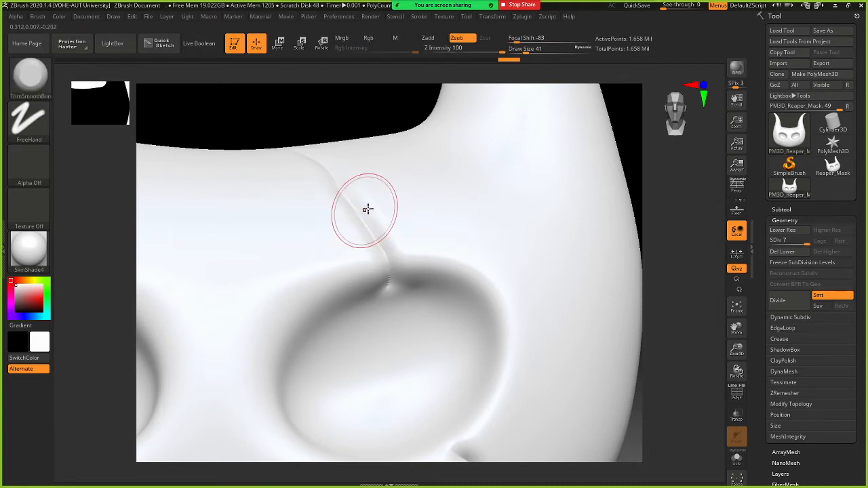
Change the mask's material to MatCap Gray and give the trim brush the square Alpha 28
alt+right_drag(371, 212, 358, 201)
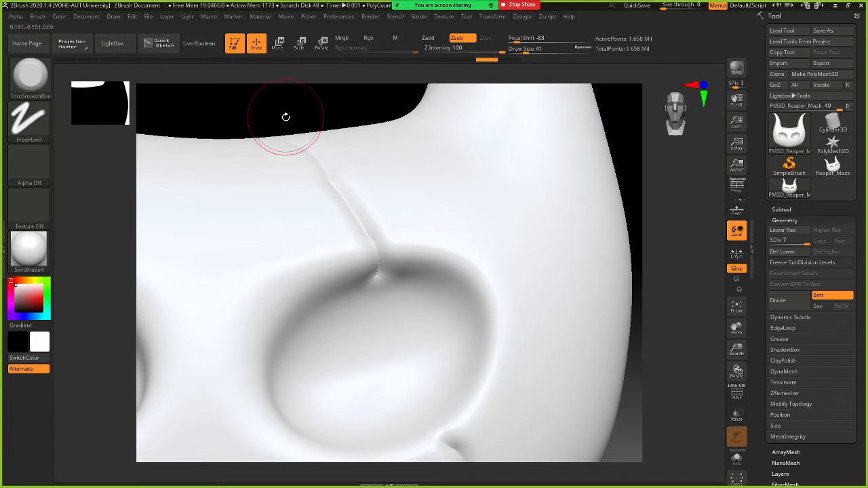
click(29, 250)
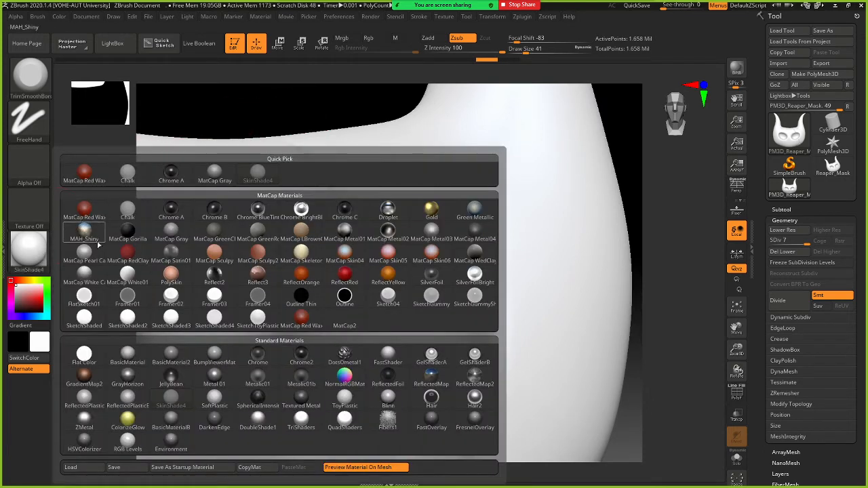
click(214, 172)
mouse_move(322, 159)
right_down()
mouse_move(296, 140)
mouse_move(316, 149)
mouse_move(248, 155)
mouse_move(267, 153)
right_up()
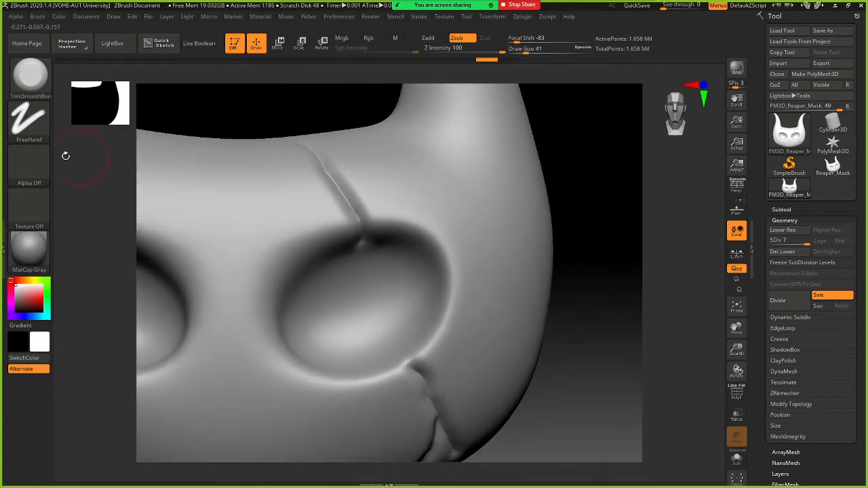
click(37, 166)
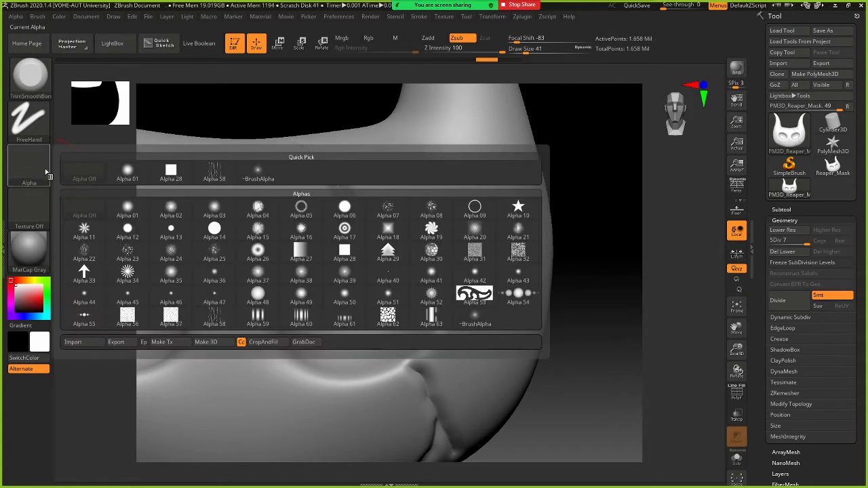
click(173, 177)
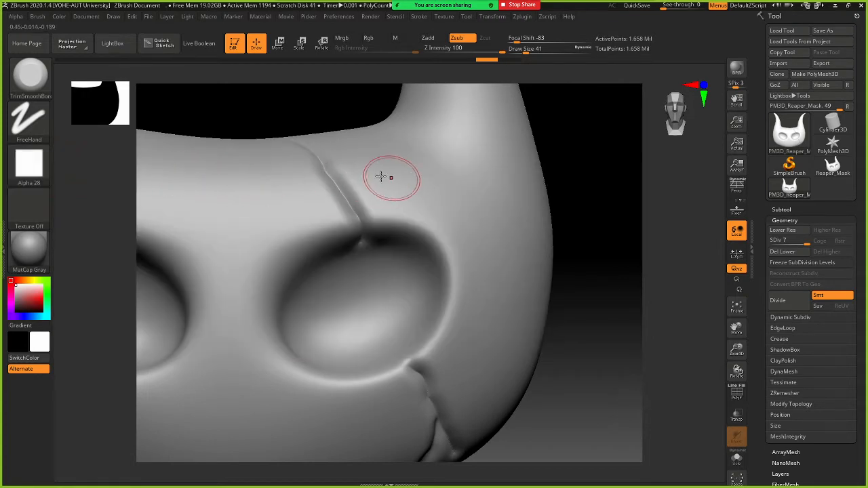
Test trim strokes with the square alpha on both sides of the forehead crack, undoing the unwanted ones
drag(347, 173, 343, 176)
drag(367, 180, 348, 186)
drag(374, 191, 359, 203)
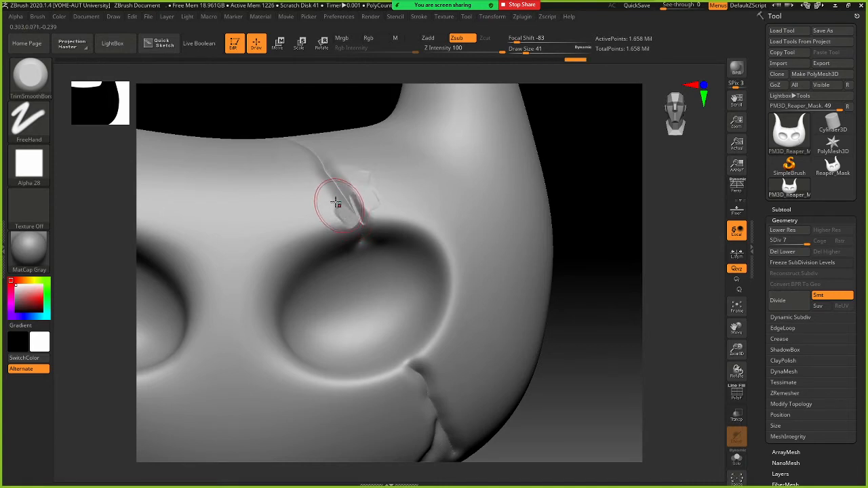
key(ctrl)
key(ctrl+z)
key(ctrl+z)
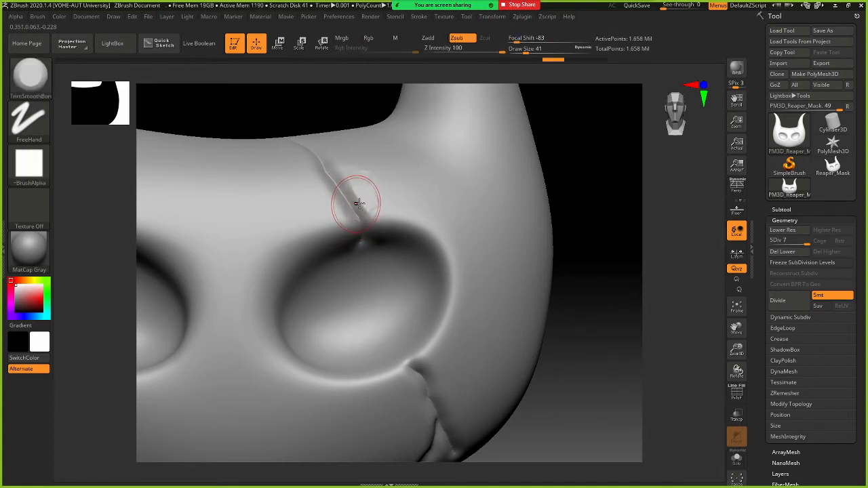
mouse_move(364, 197)
right_down()
mouse_move(396, 205)
mouse_move(357, 207)
mouse_move(456, 194)
right_up()
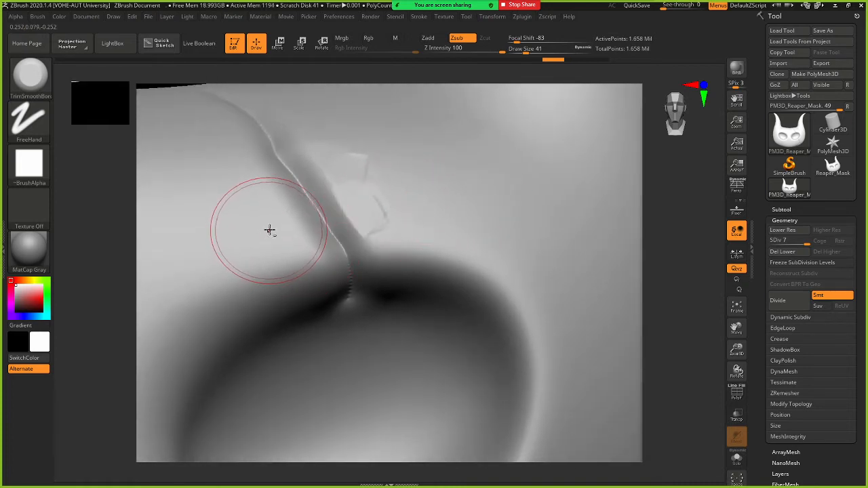
mouse_move(268, 228)
mouse_down()
mouse_move(294, 224)
mouse_move(272, 227)
mouse_up()
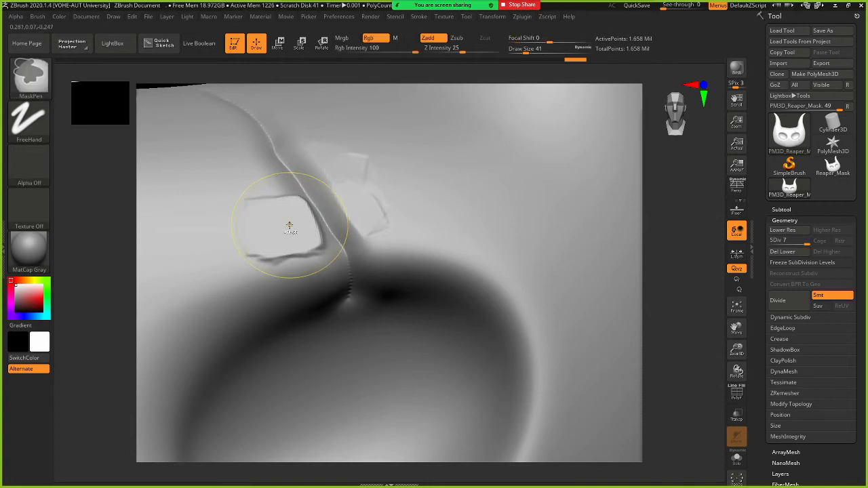
key(ctrl+z)
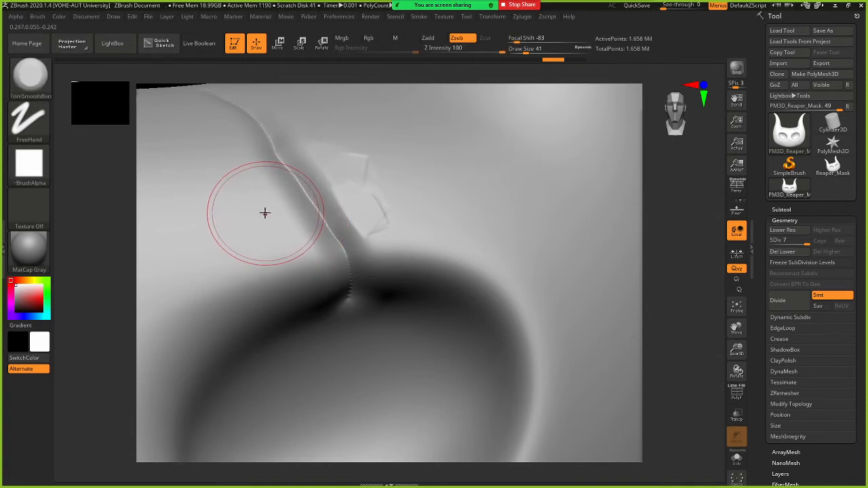
Trim flat, chipped facets along both sides of the forehead crack down to the right eye socket
drag(248, 188, 257, 173)
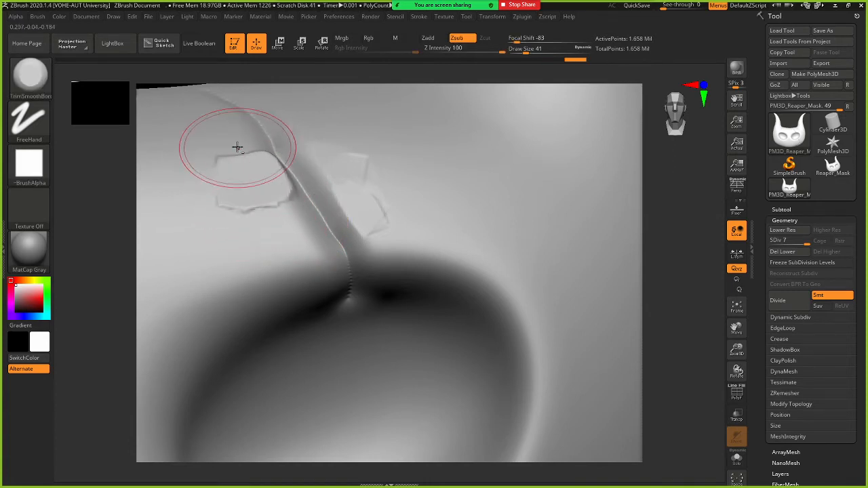
drag(242, 136, 306, 246)
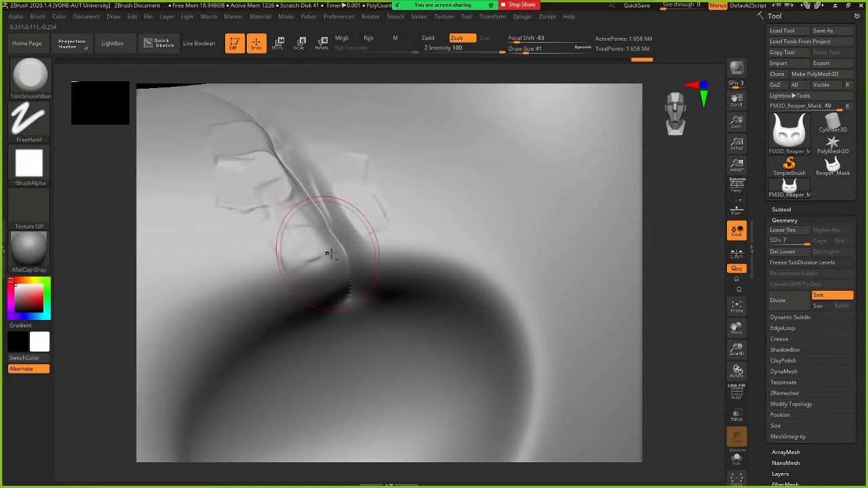
drag(216, 113, 236, 97)
mouse_move(341, 165)
mouse_down()
mouse_move(324, 168)
mouse_move(274, 111)
mouse_up()
drag(371, 222, 354, 225)
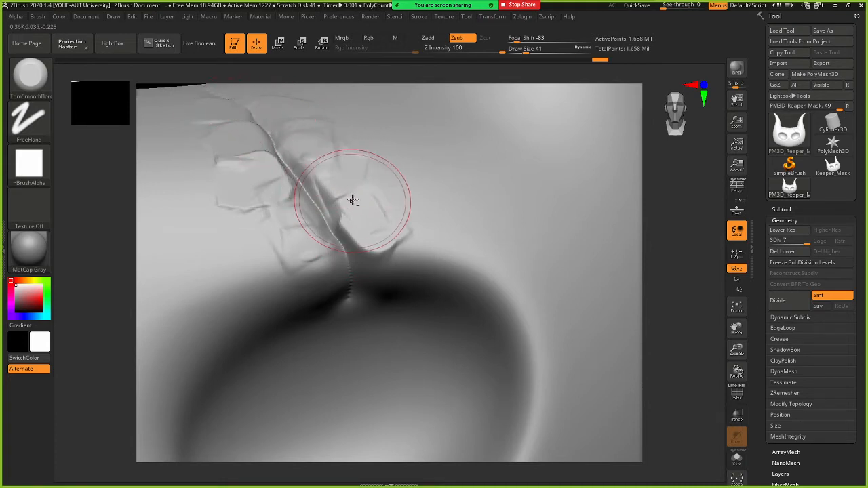
mouse_move(353, 202)
right_down()
mouse_move(292, 192)
mouse_move(346, 206)
mouse_move(310, 203)
mouse_move(339, 185)
right_up()
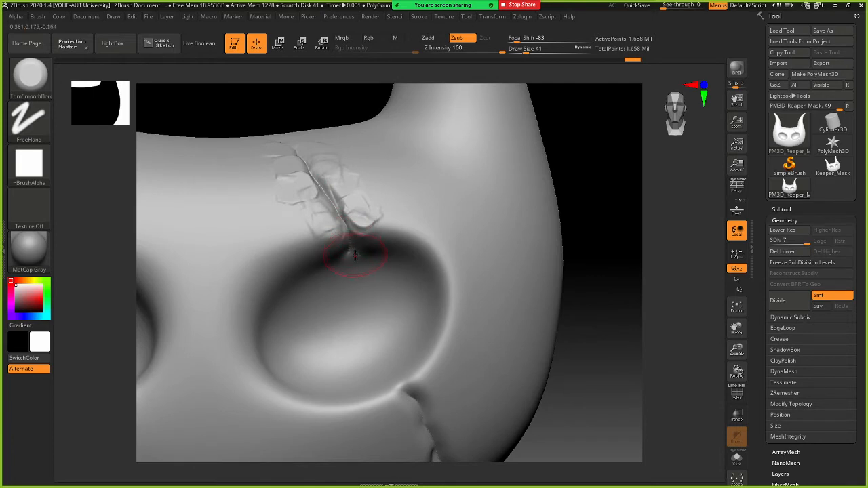
Smooth the trimmed facets around the forehead crack to soften their edges
mouse_move(359, 215)
mouse_down()
mouse_move(361, 174)
mouse_move(335, 149)
mouse_move(324, 156)
mouse_up()
key(shift)
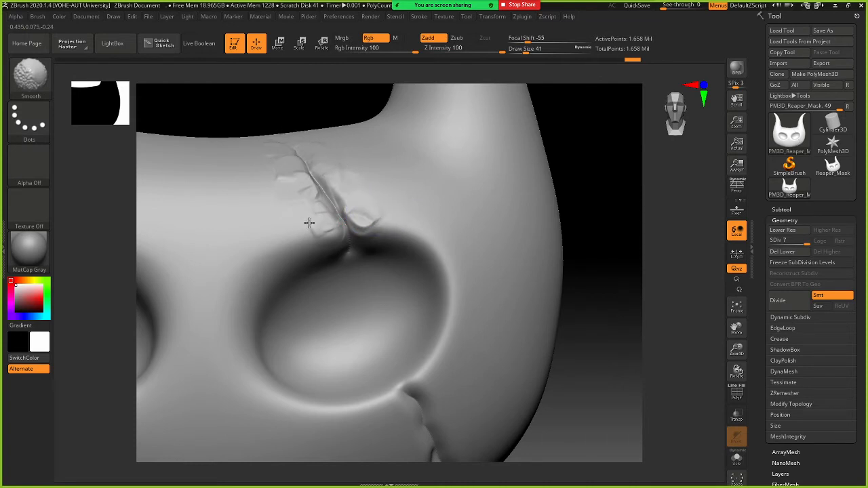
mouse_move(355, 261)
alt+right_down()
mouse_move(306, 249)
mouse_move(328, 246)
mouse_move(301, 252)
alt+right_up()
key(shift)
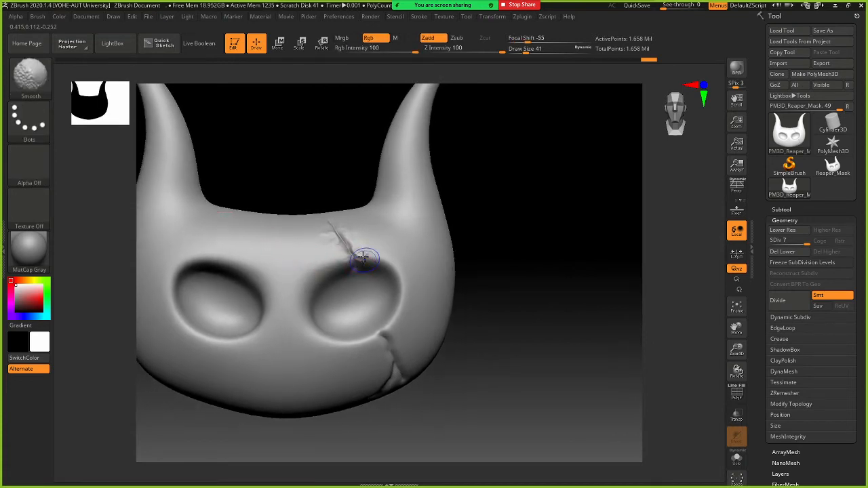
key(shift)
shift+drag(358, 251, 354, 247)
Try a larger trim stroke beside the forehead crack, undo it, and turn off X symmetry
mouse_move(382, 321)
alt+right_down()
mouse_move(304, 267)
mouse_move(435, 289)
alt+right_up()
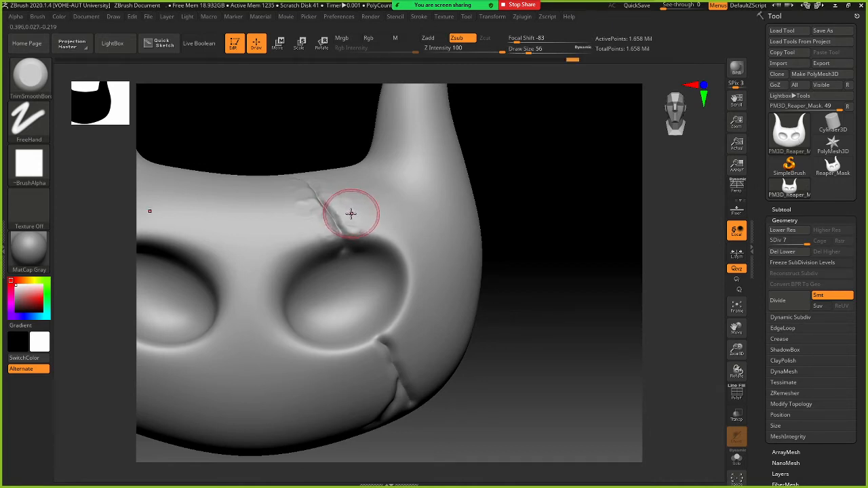
drag(352, 213, 352, 204)
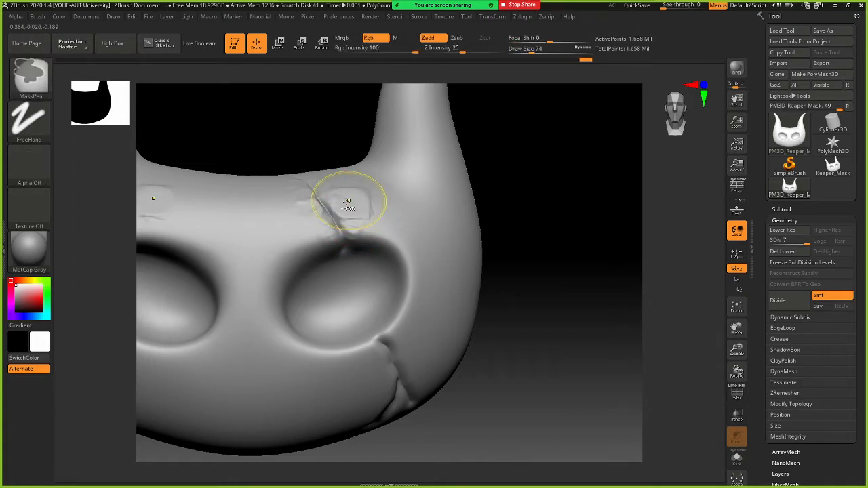
key(ctrl+z)
mouse_move(348, 203)
right_down()
mouse_move(369, 208)
mouse_move(361, 205)
right_up()
key(x)
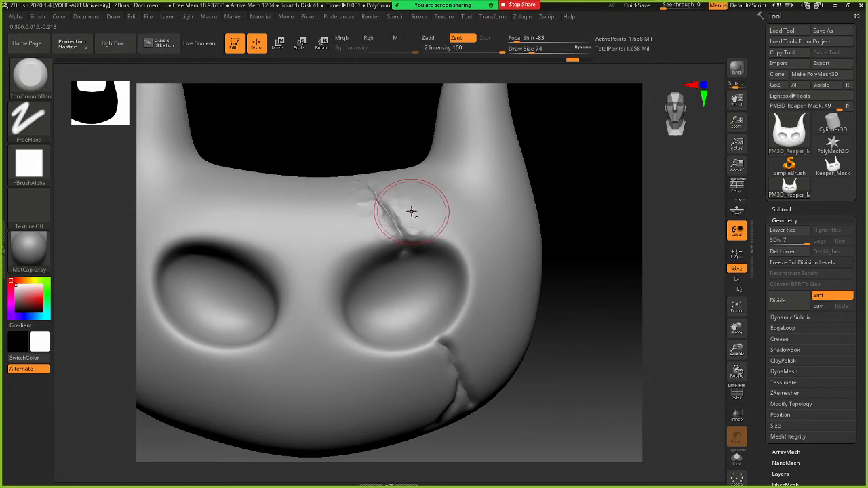
Trim one-sided chipped facets at draw size 74 along the forehead crack and the forked crack below the right eye socket
mouse_move(411, 211)
mouse_down()
mouse_move(402, 206)
mouse_move(387, 221)
mouse_move(398, 236)
mouse_up()
drag(467, 355, 451, 371)
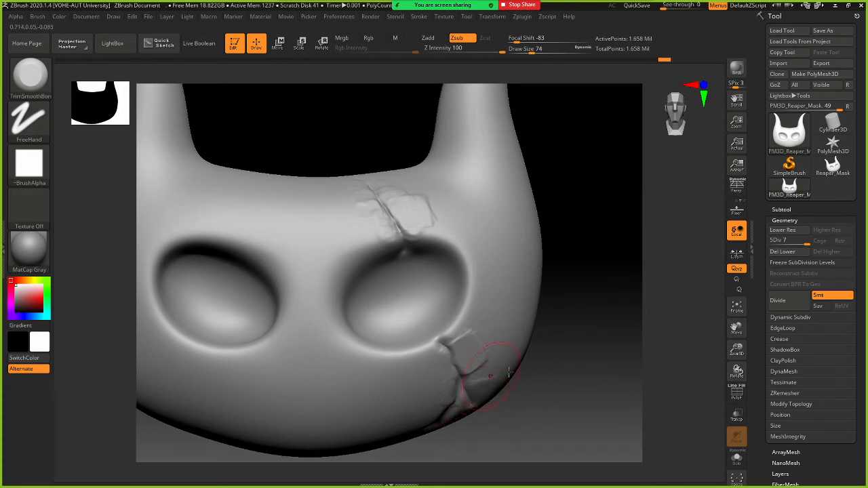
drag(509, 371, 413, 347)
drag(419, 381, 382, 333)
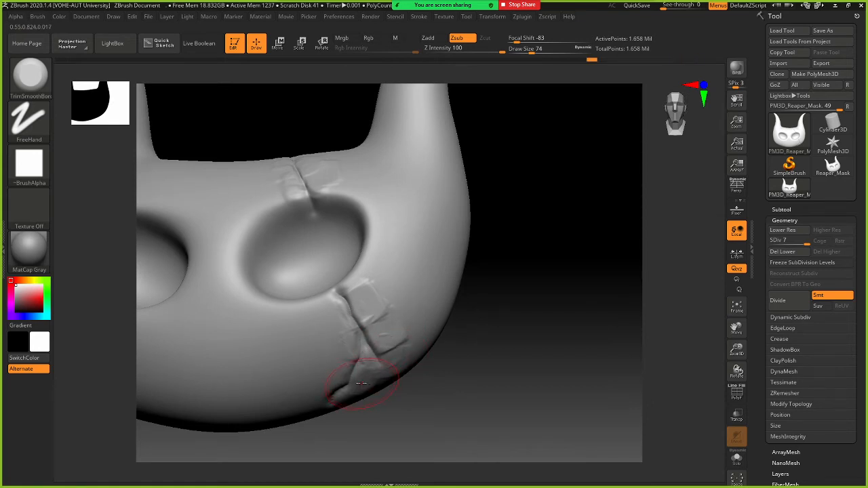
Set the draw size to 35 and trim finer facets along the edges of the lower forked crack
key(s)
drag(362, 383, 353, 383)
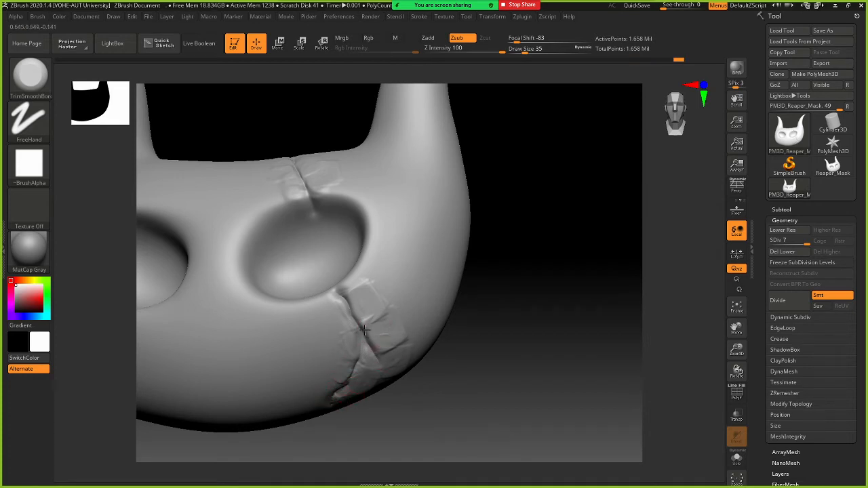
mouse_move(365, 330)
mouse_down()
mouse_move(368, 316)
mouse_move(349, 291)
mouse_up()
mouse_move(352, 317)
ctrl+right_down()
mouse_move(334, 319)
mouse_move(358, 306)
ctrl+right_up()
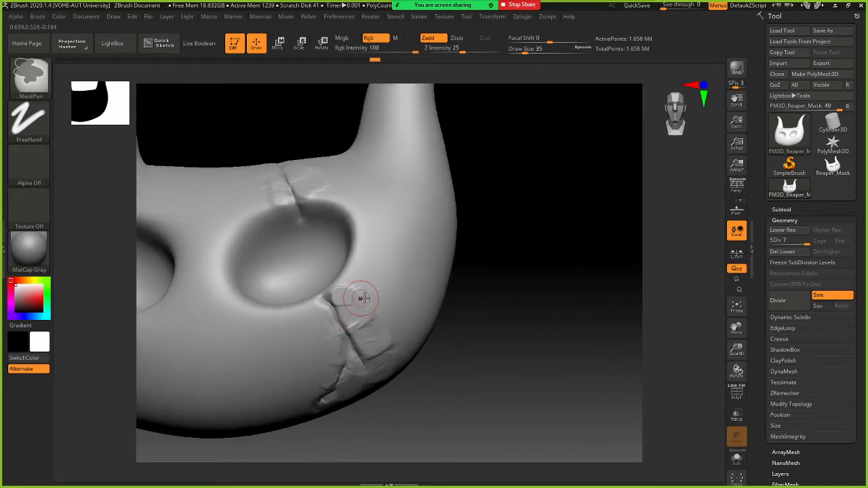
Set the draw size to 101 and smooth the trimmed areas around the lower forked crack
key(s)
drag(369, 294, 381, 299)
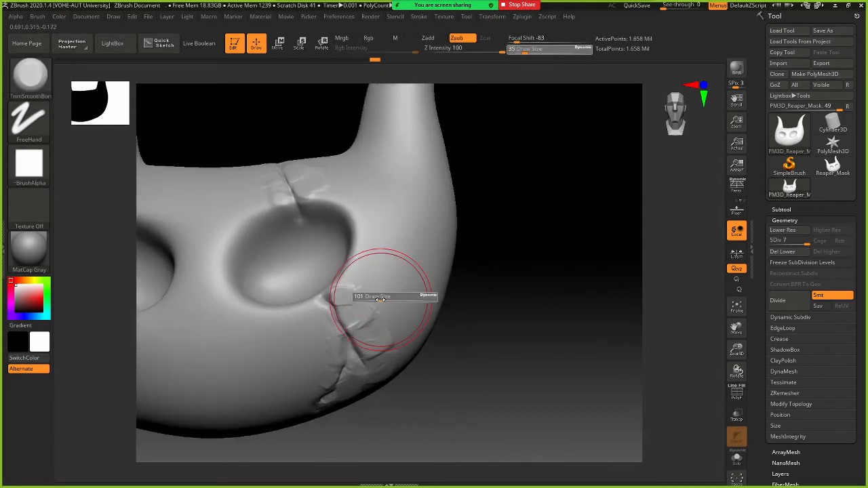
key(shift)
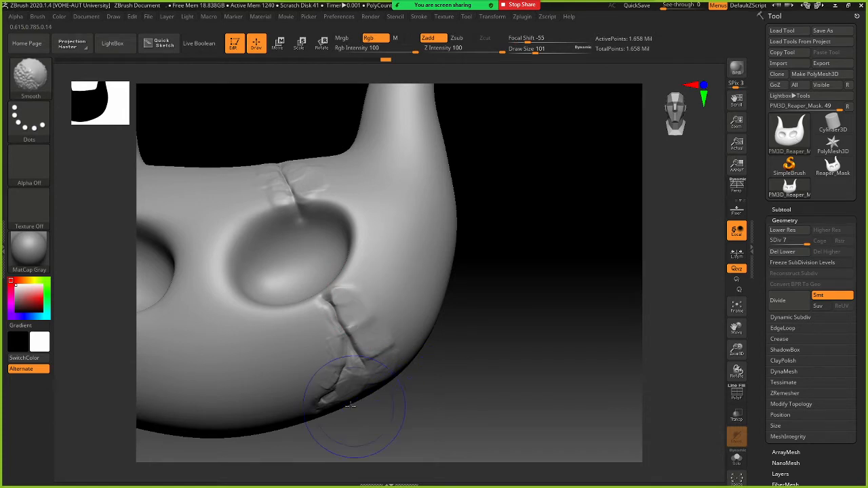
right_drag(345, 329, 281, 343)
right_drag(398, 384, 370, 381)
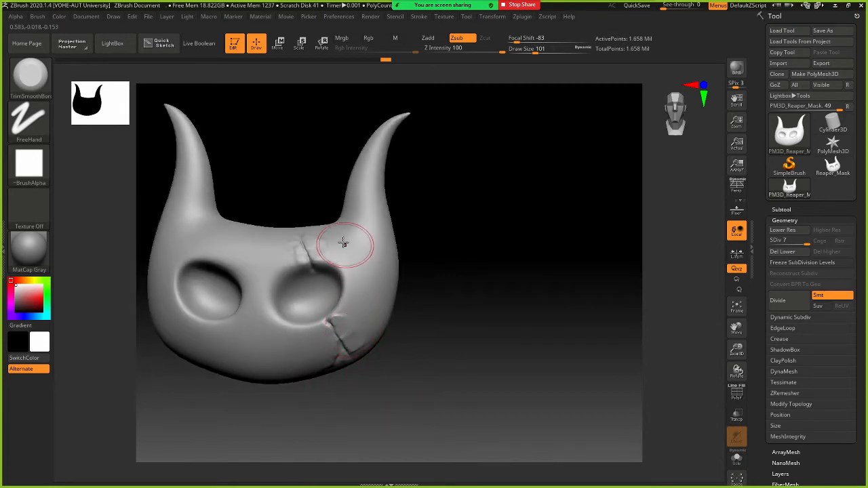
Bring the whole mask into view and open the LightBox brush library
key(shift)
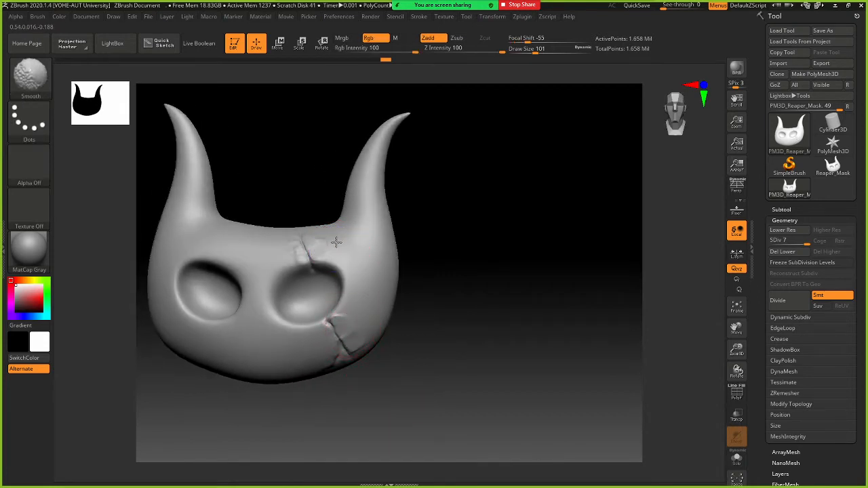
mouse_move(361, 267)
alt+right_down()
mouse_move(345, 278)
mouse_move(494, 291)
mouse_move(448, 285)
alt+right_up()
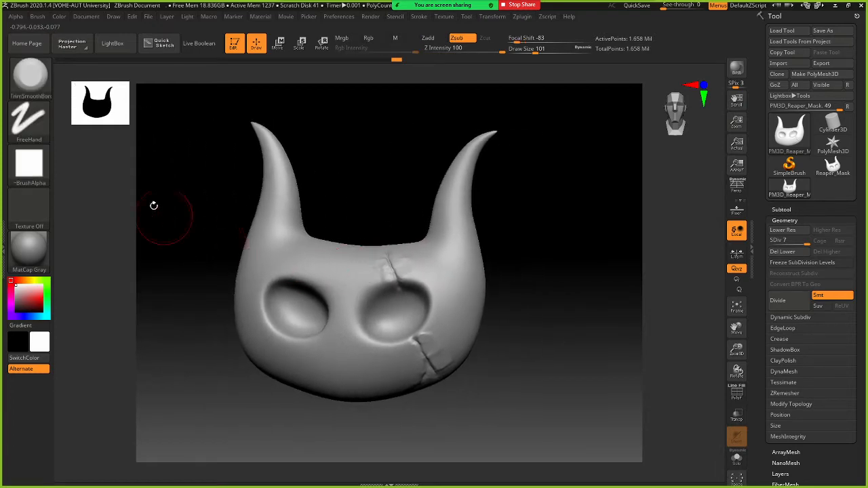
click(43, 90)
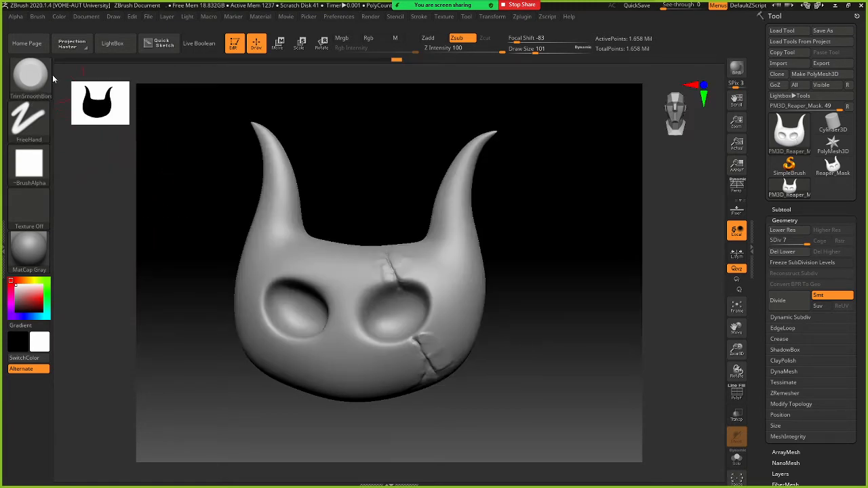
click(39, 86)
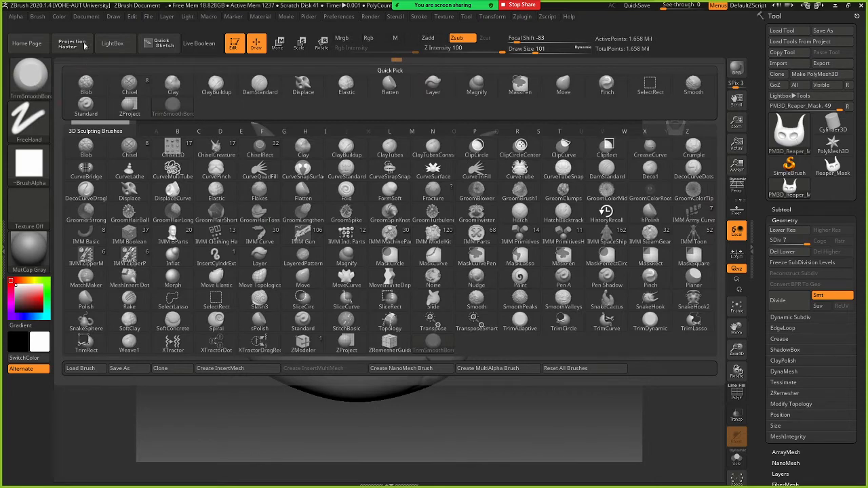
click(116, 48)
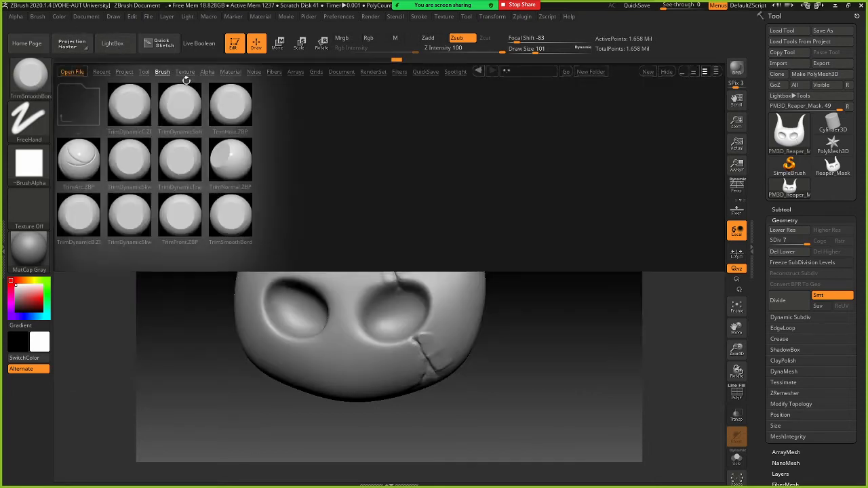
right_click(68, 116)
click(72, 108)
right_click(78, 105)
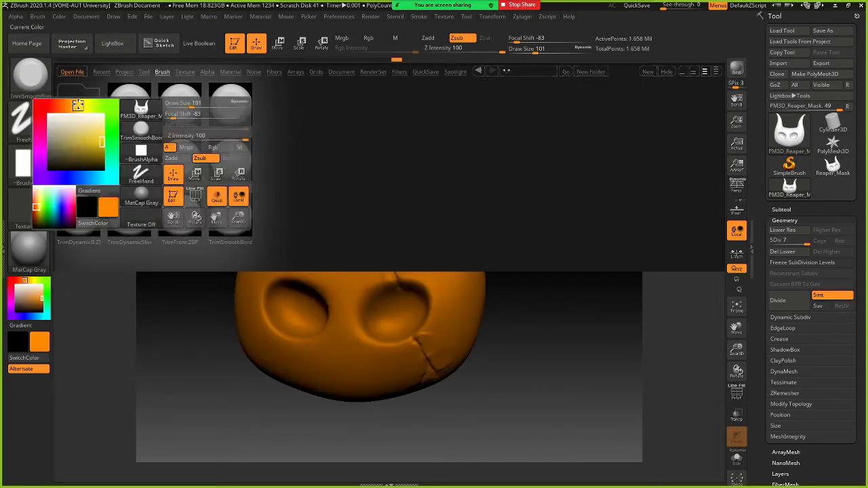
click(80, 103)
click(83, 99)
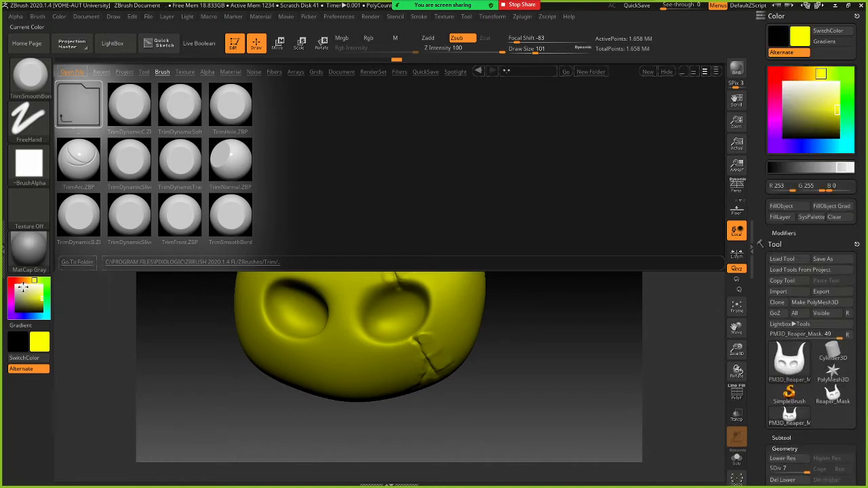
key(space)
drag(797, 95, 758, 84)
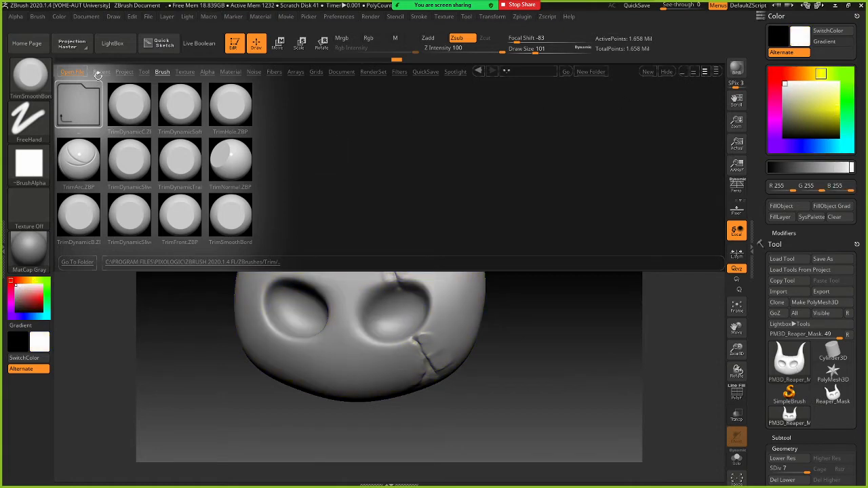
Load the Stitch1 brush from the library's Stitch folder and undo a trial stroke beside the left eye socket
click(162, 72)
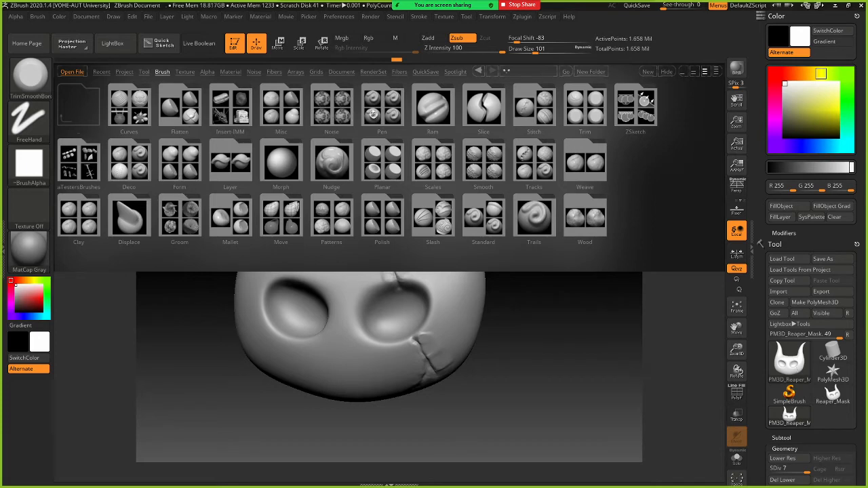
click(541, 111)
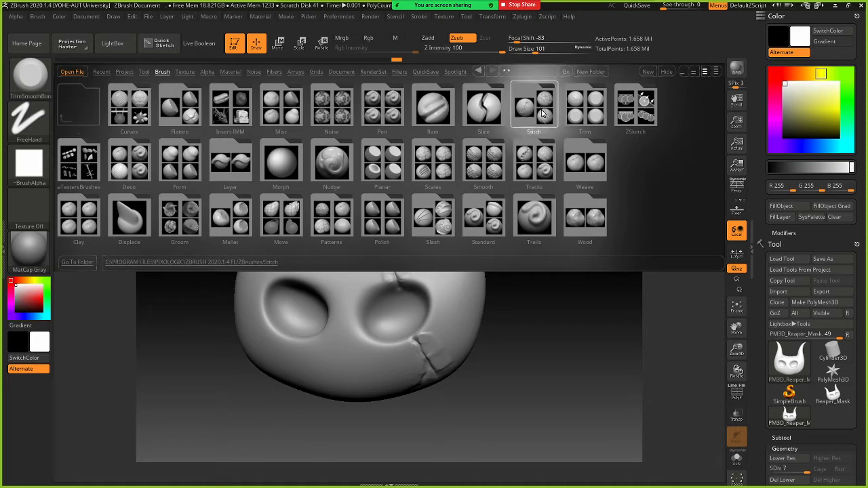
double_click(534, 109)
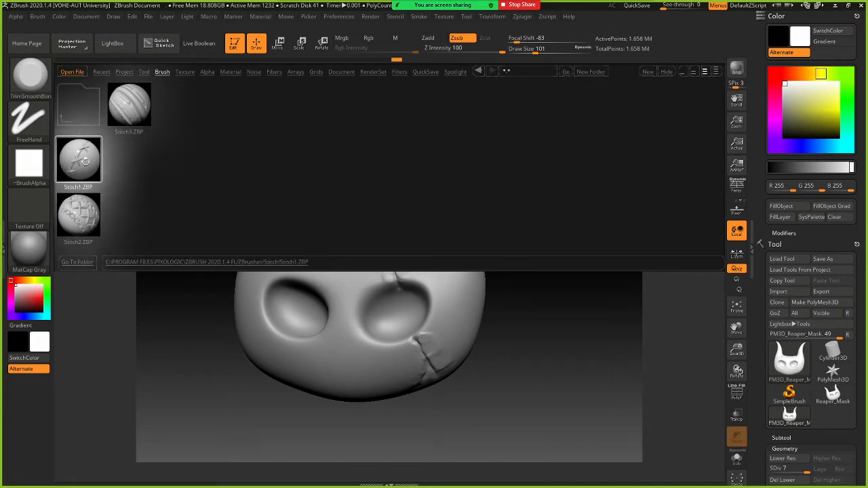
double_click(85, 161)
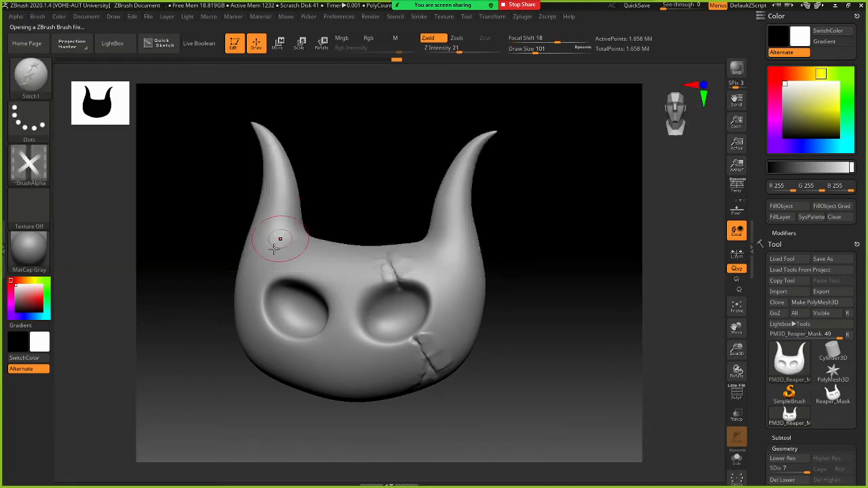
drag(274, 244, 259, 322)
key(ctrl+z)
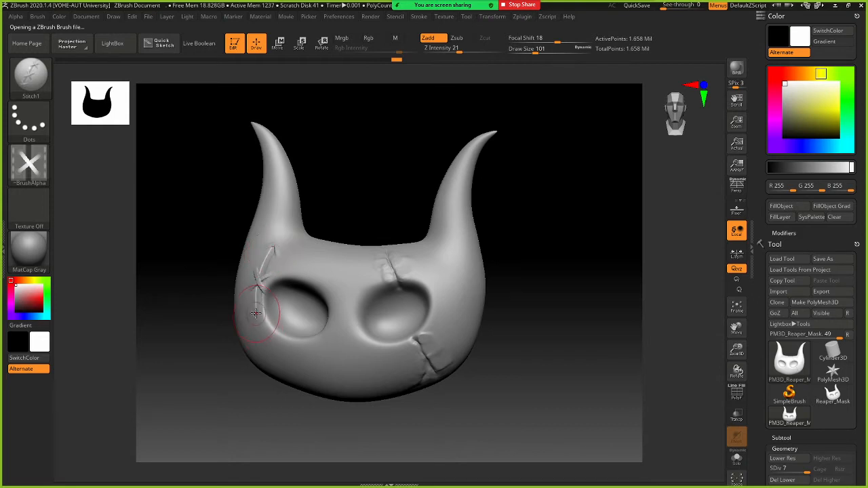
Set the draw size to 18 and draw a seam of stitches across the front of the left horn's base
alt+right_drag(285, 245, 352, 230)
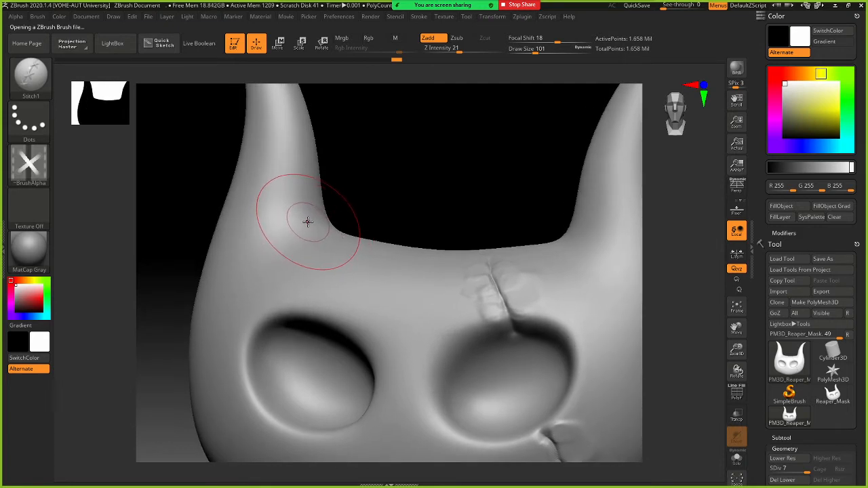
key(s)
drag(306, 224, 196, 242)
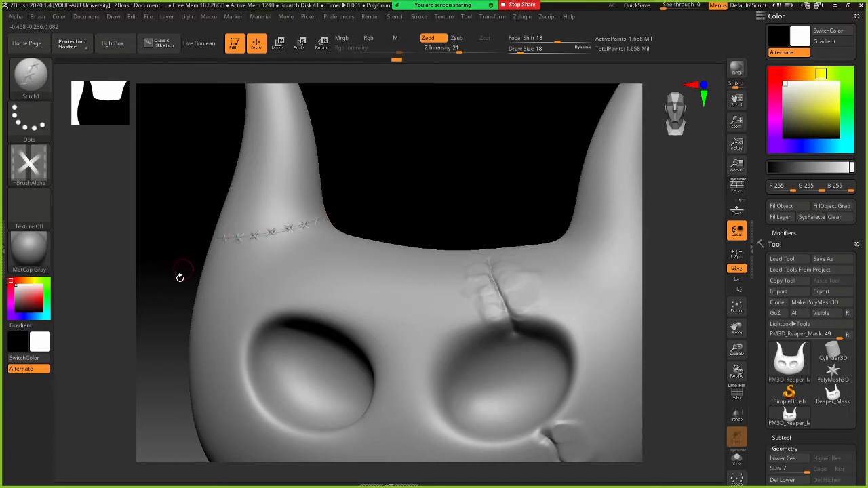
Continue the stitched seam around the back of the same horn's base
mouse_move(174, 284)
mouse_down()
mouse_move(255, 296)
mouse_move(367, 251)
mouse_move(295, 246)
mouse_up()
mouse_move(224, 279)
alt+mouse_down()
mouse_move(316, 290)
mouse_move(229, 267)
mouse_move(295, 254)
alt+mouse_up()
ctrl+right_drag(295, 255, 258, 249)
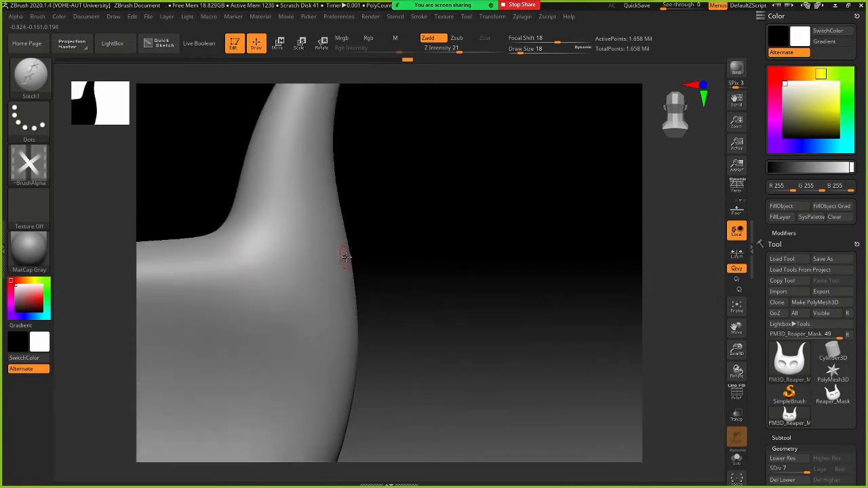
drag(346, 257, 237, 225)
mouse_move(176, 196)
mouse_down()
mouse_move(203, 215)
mouse_move(199, 227)
mouse_up()
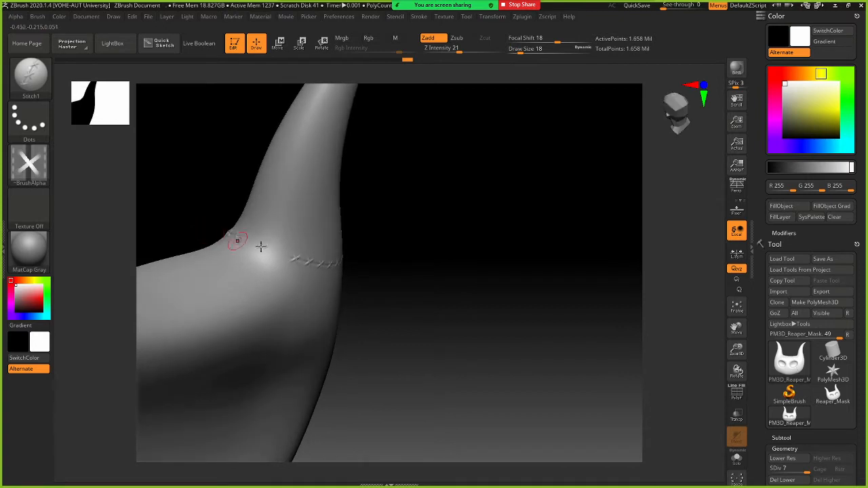
mouse_move(297, 258)
mouse_down()
mouse_move(245, 240)
mouse_move(306, 237)
mouse_move(74, 204)
mouse_up()
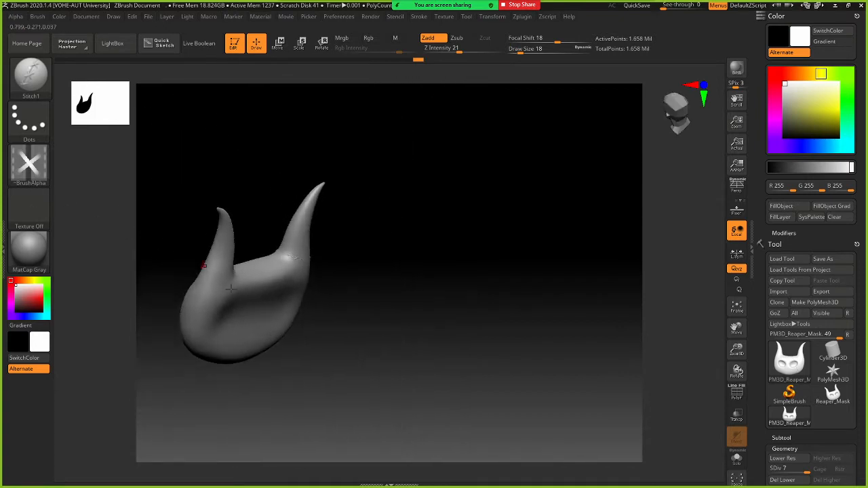
Examine the stitched seam from the front and compare the mask with the Reaper.JPG sketches in Photos
drag(174, 272, 242, 310)
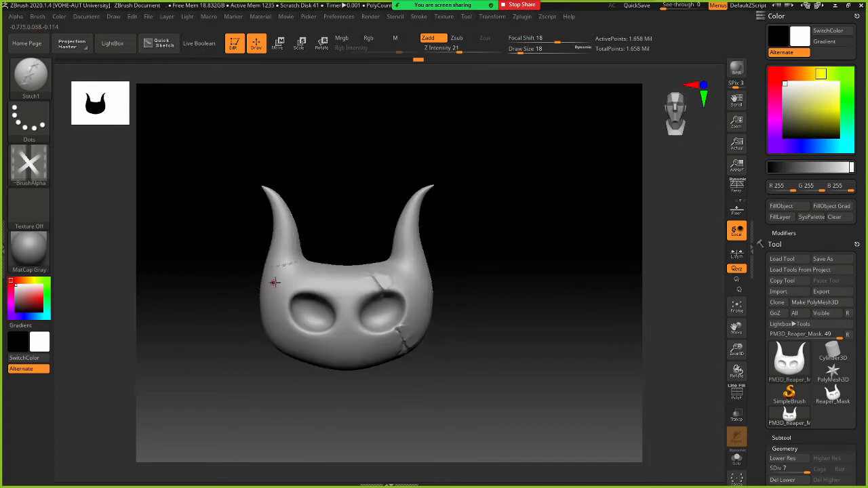
alt+drag(454, 234, 514, 188)
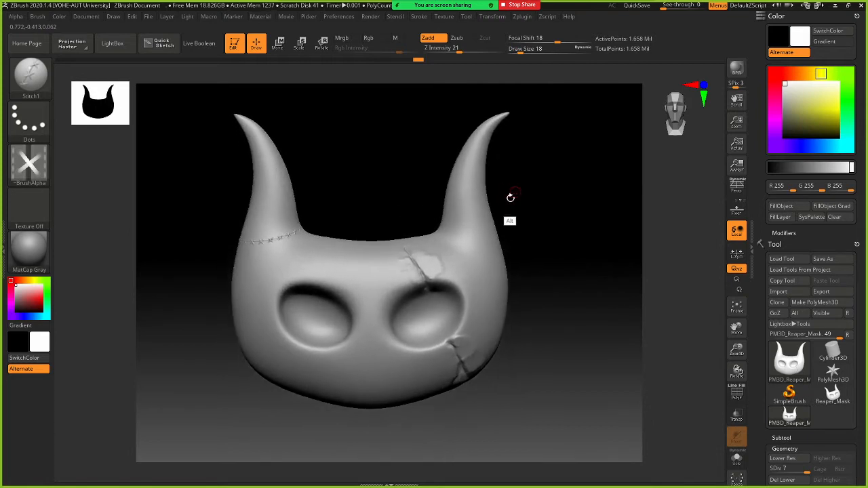
key(alt+Tab)
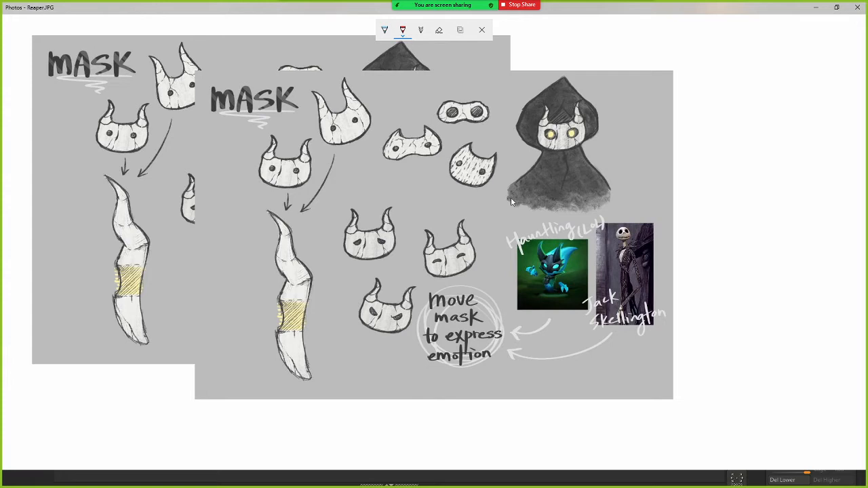
key(alt+Tab)
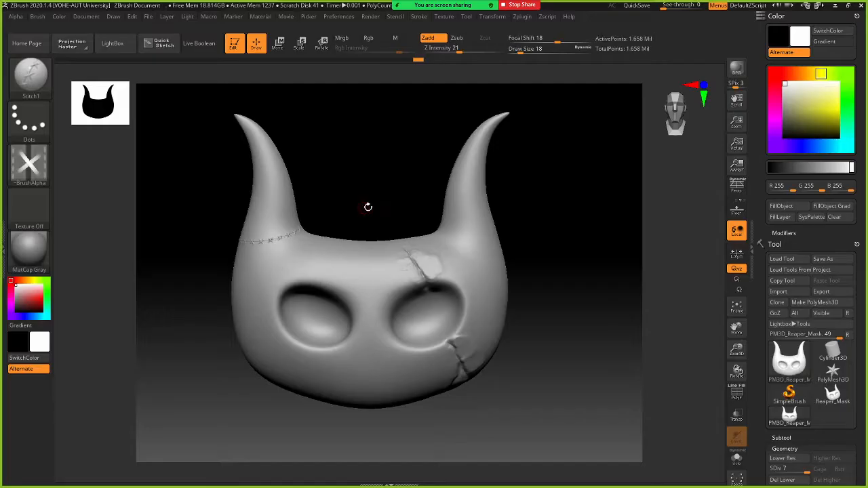
Switch the active tool to the Sphere3D primitive and convert it to a PolyMesh3D
mouse_move(520, 252)
mouse_down()
mouse_move(534, 225)
mouse_move(537, 237)
mouse_move(518, 250)
mouse_up()
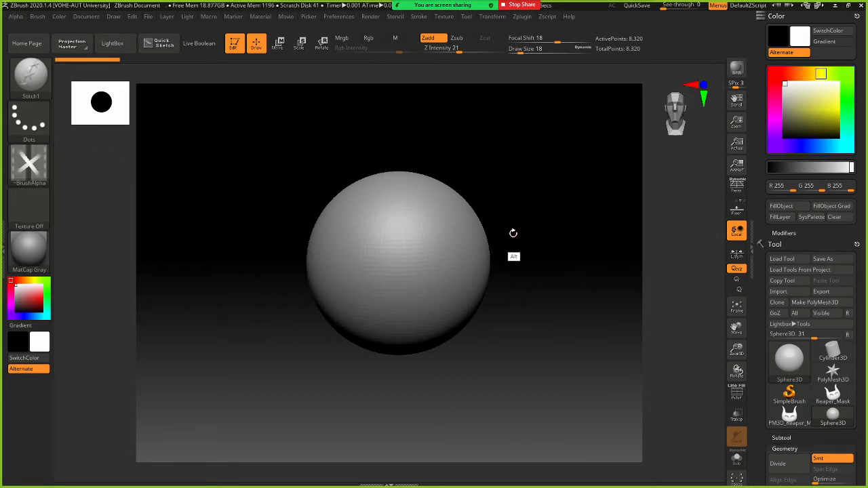
alt+drag(508, 228, 478, 235)
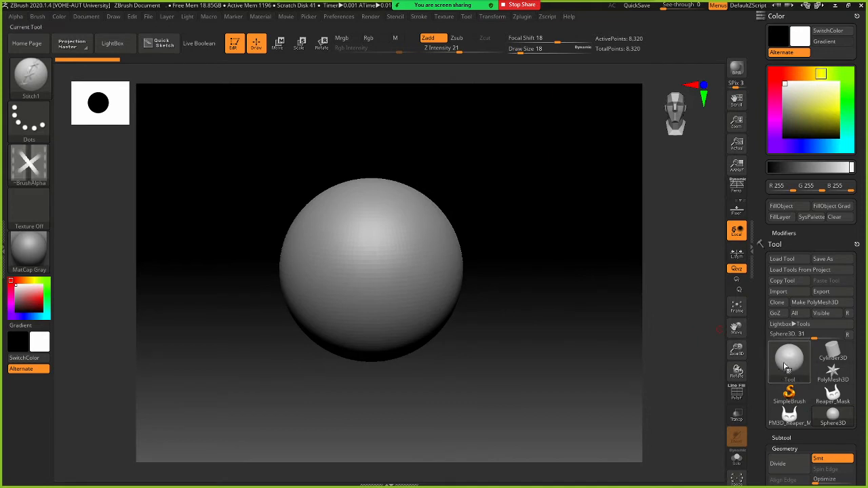
mouse_move(790, 367)
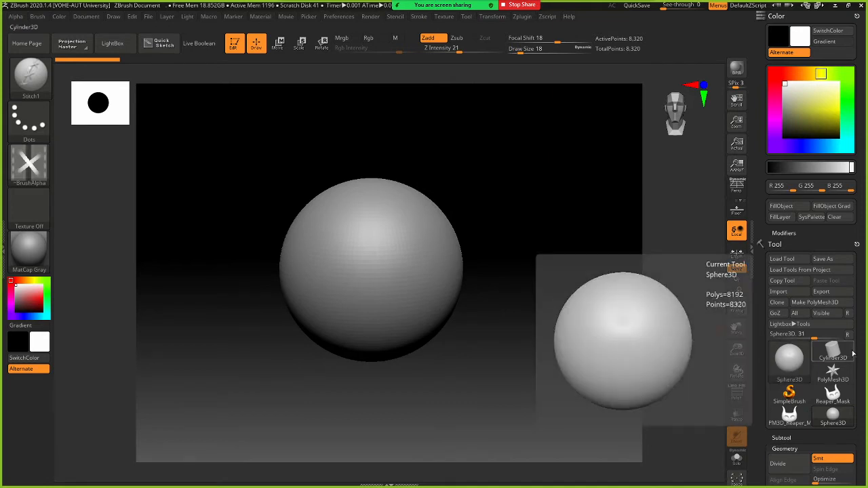
click(795, 360)
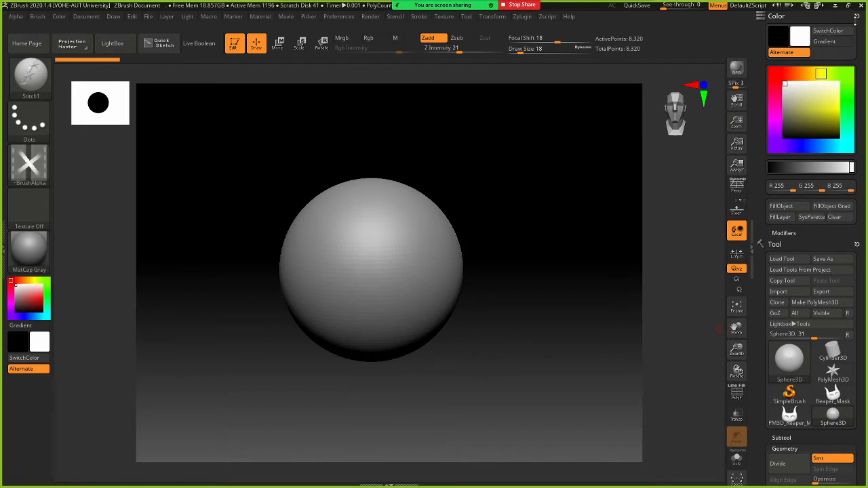
click(857, 15)
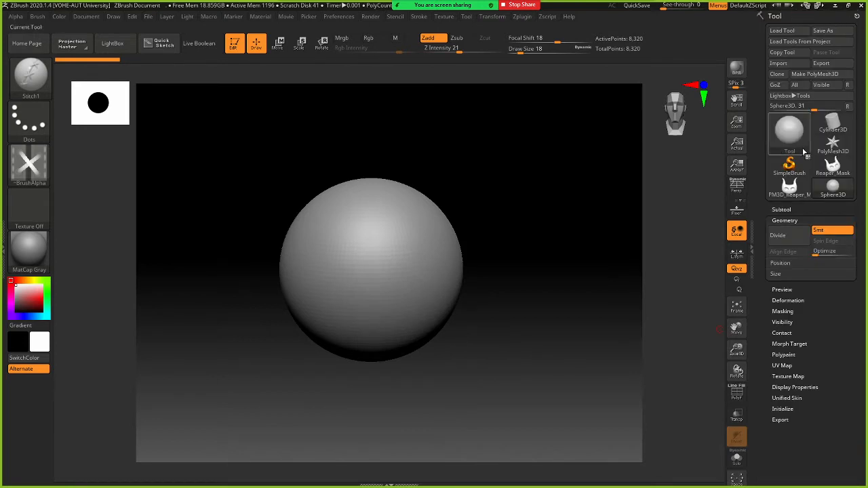
mouse_move(792, 129)
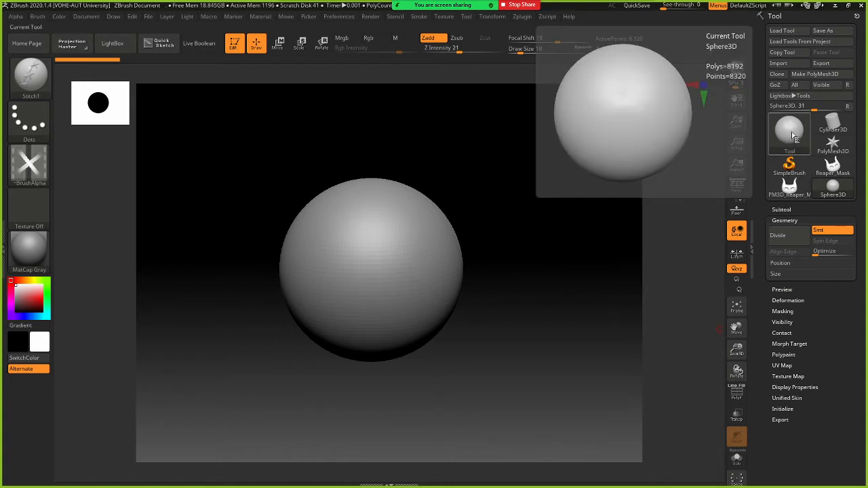
click(792, 129)
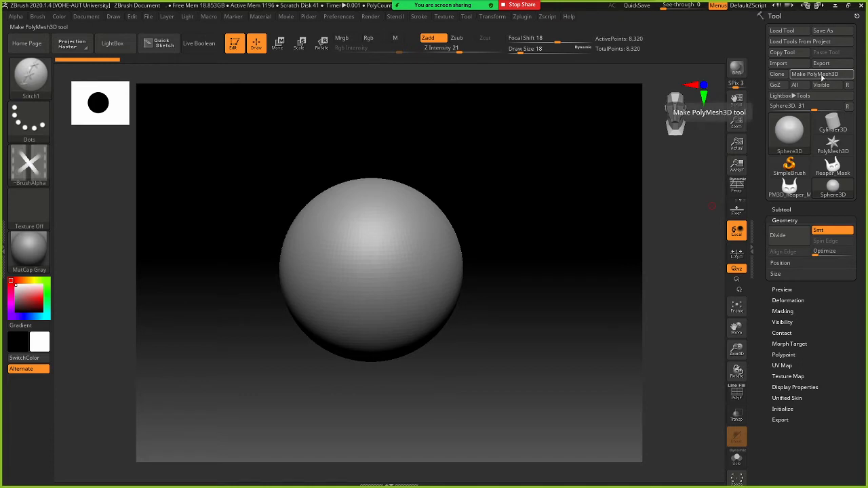
click(823, 77)
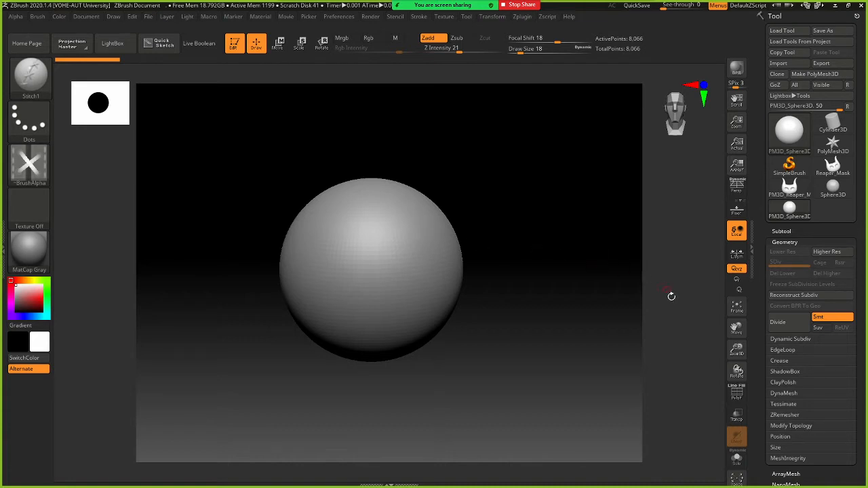
Check the sphere's polyframe, hide it again, and turn on the perspective view and the floor grid
click(737, 394)
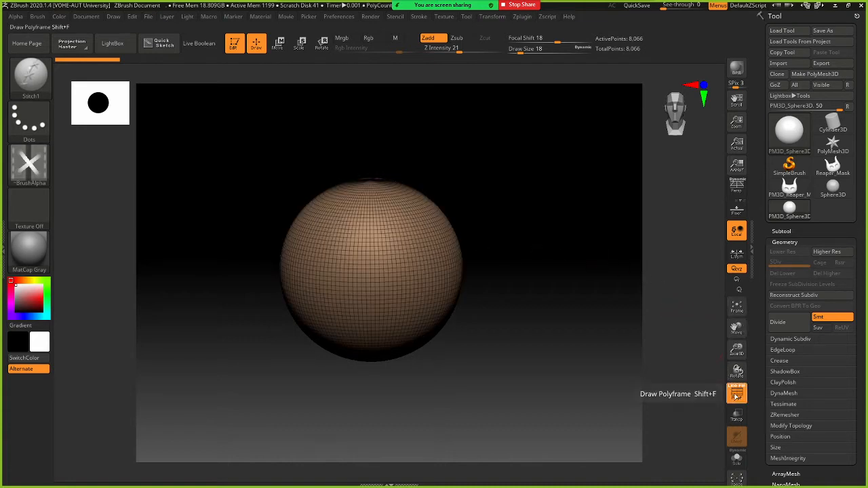
click(736, 394)
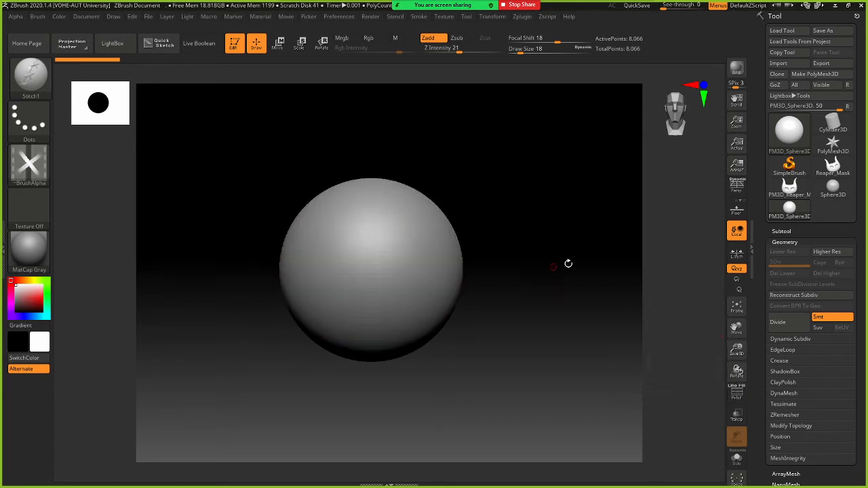
mouse_move(537, 232)
alt+mouse_down()
mouse_move(523, 228)
mouse_move(541, 235)
alt+mouse_up()
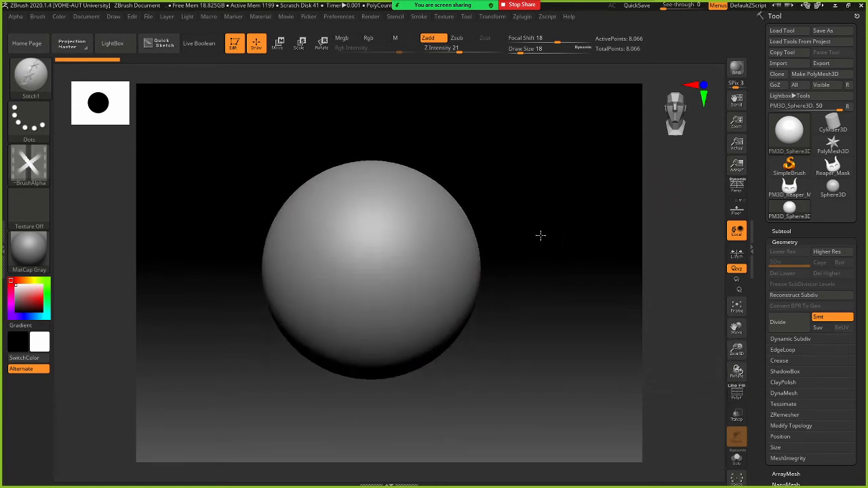
click(737, 186)
click(737, 209)
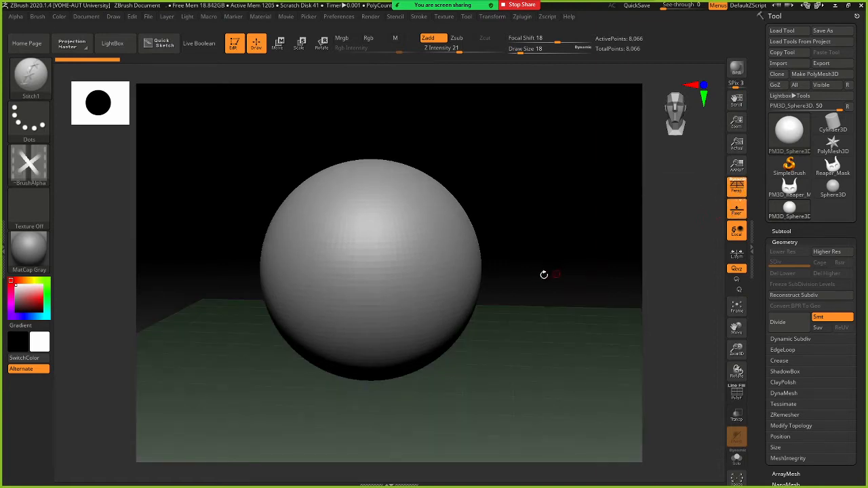
alt+drag(545, 273, 488, 281)
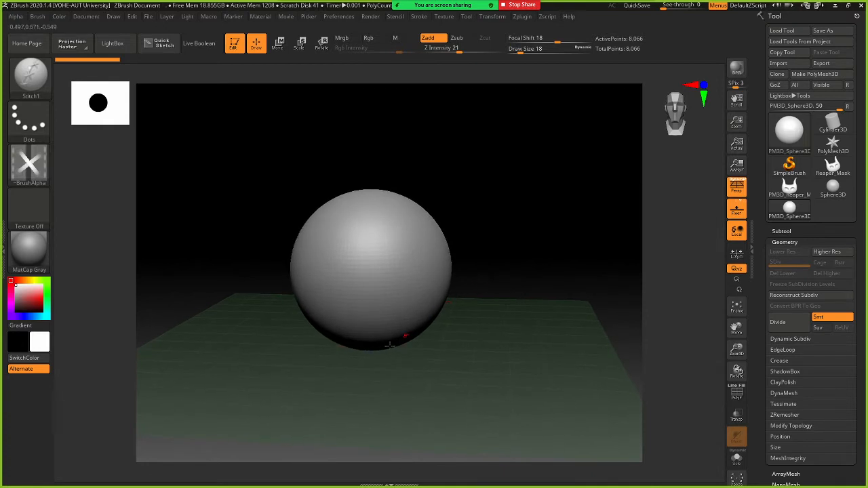
Set the brush's draw size to 311
mouse_move(481, 248)
mouse_down()
mouse_move(504, 256)
mouse_move(479, 255)
mouse_move(487, 256)
mouse_up()
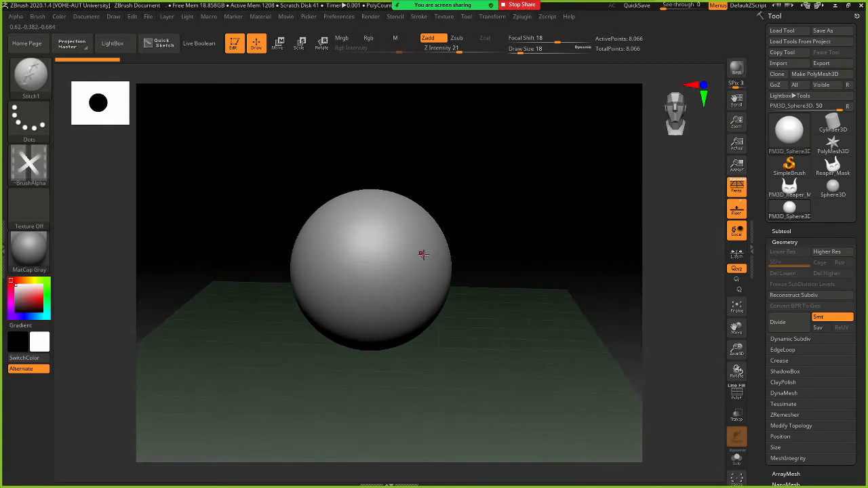
key(s)
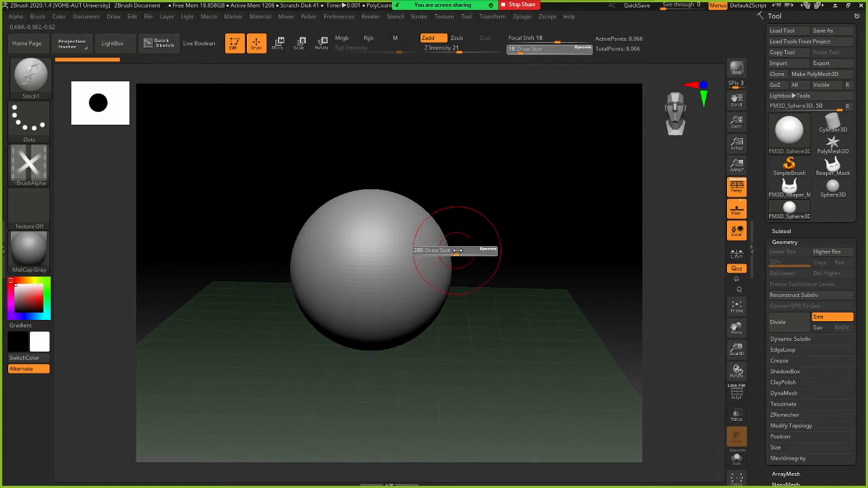
drag(445, 251, 467, 252)
Switch to the PureRef download page in the browser and choose the Portable 64bit (x64) build for Windows
key(alt)
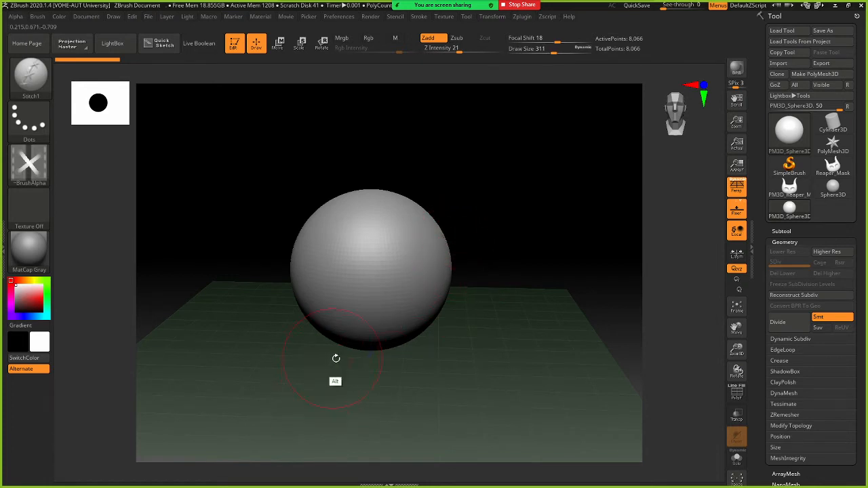
key(alt+Tab)
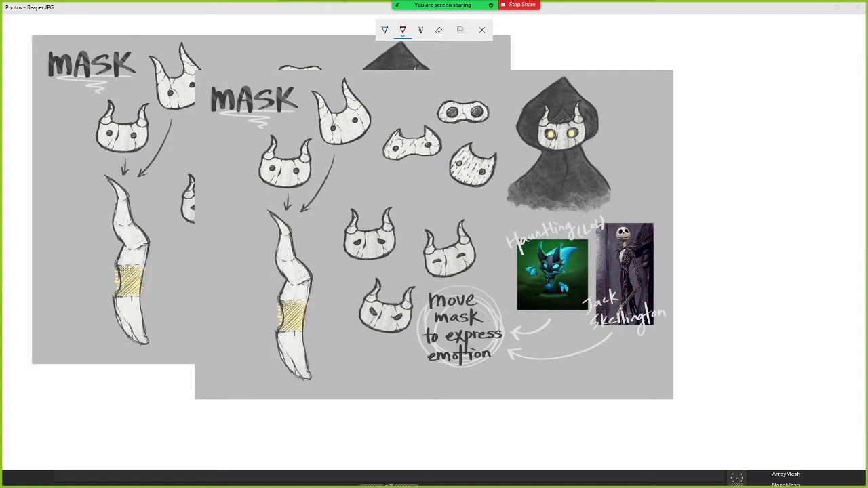
drag(2, 89, 461, 130)
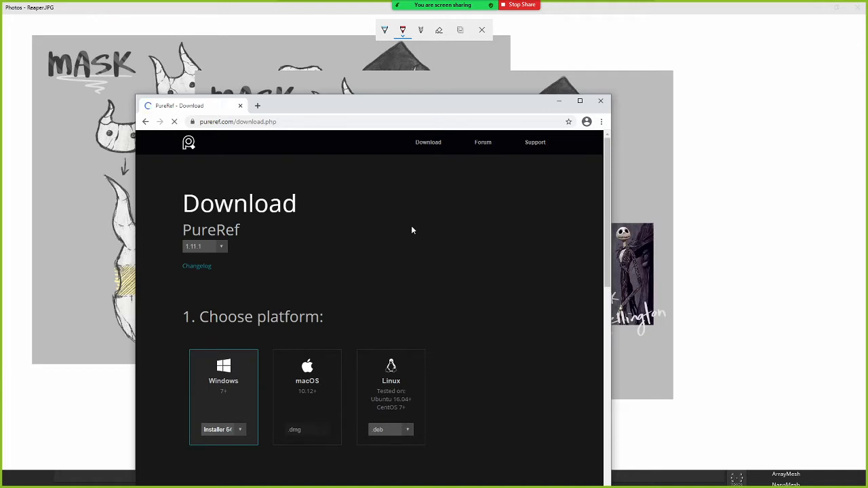
click(220, 431)
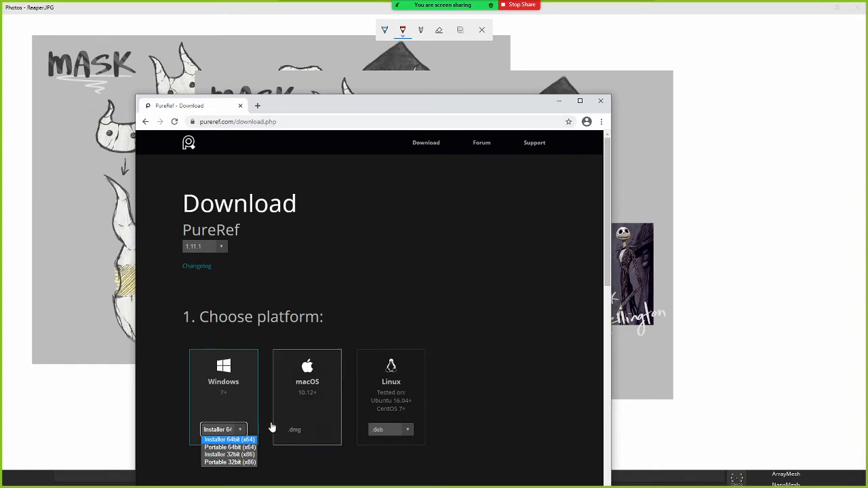
click(221, 441)
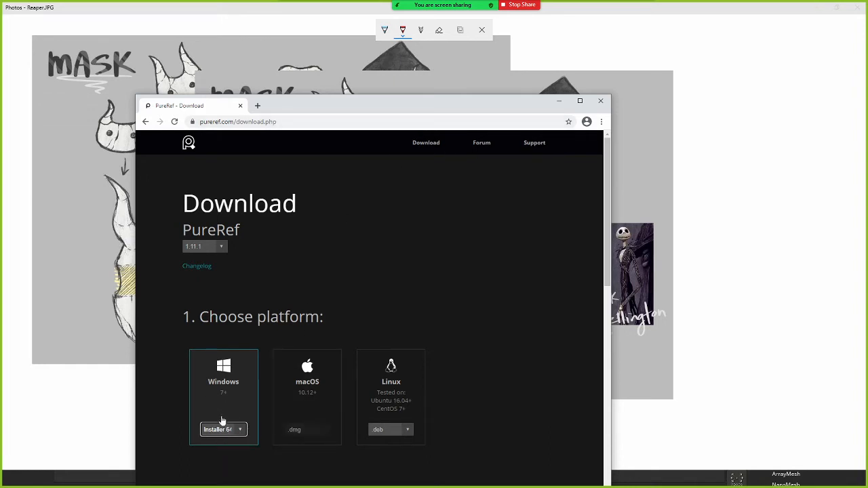
click(223, 429)
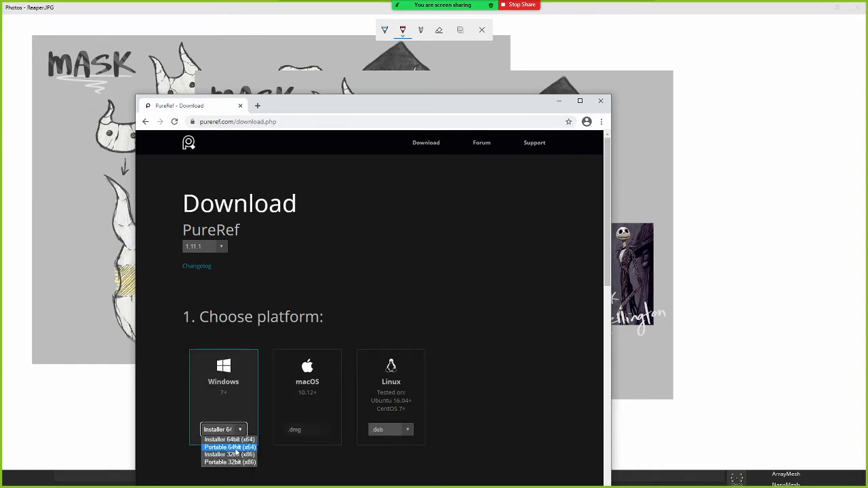
click(236, 447)
click(217, 431)
click(226, 449)
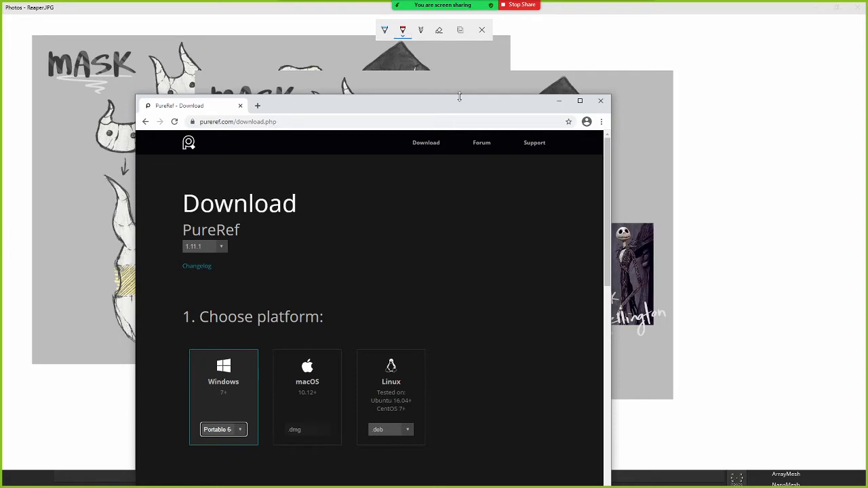
drag(477, 102, 316, 42)
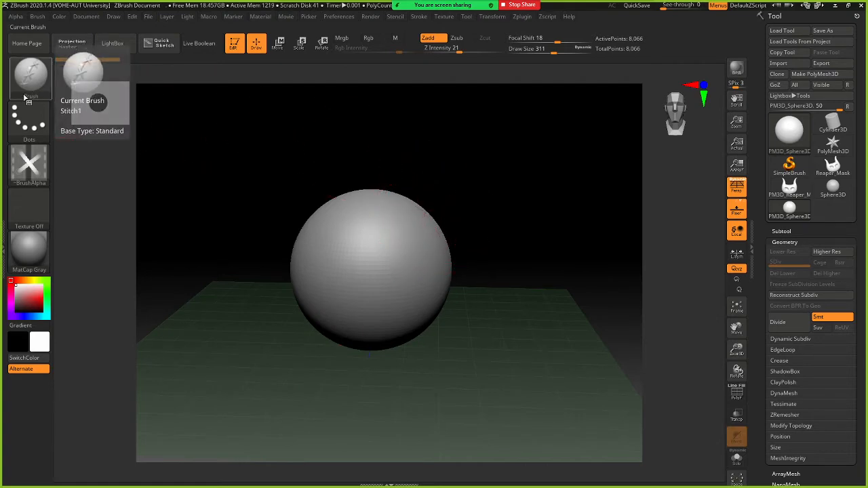
Switch back to ZBrush, select the Move brush and enlarge its draw size to 611, undoing any test pull on the sphere
click(29, 75)
key(m)
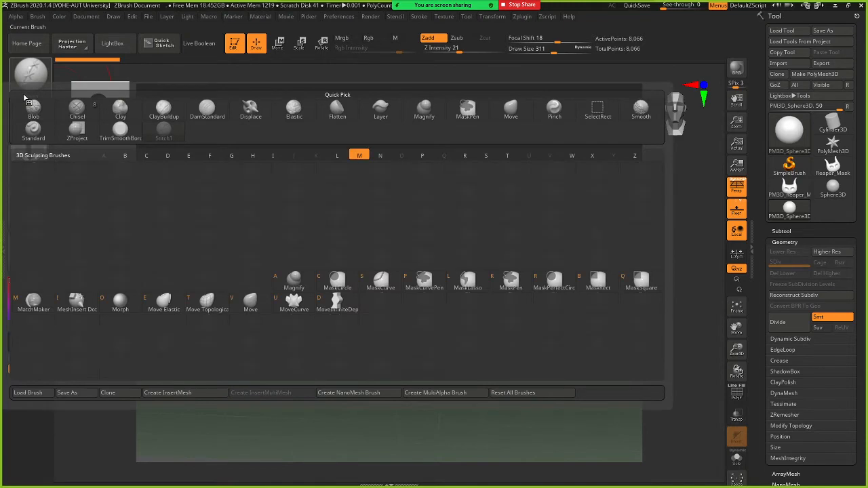
key(v)
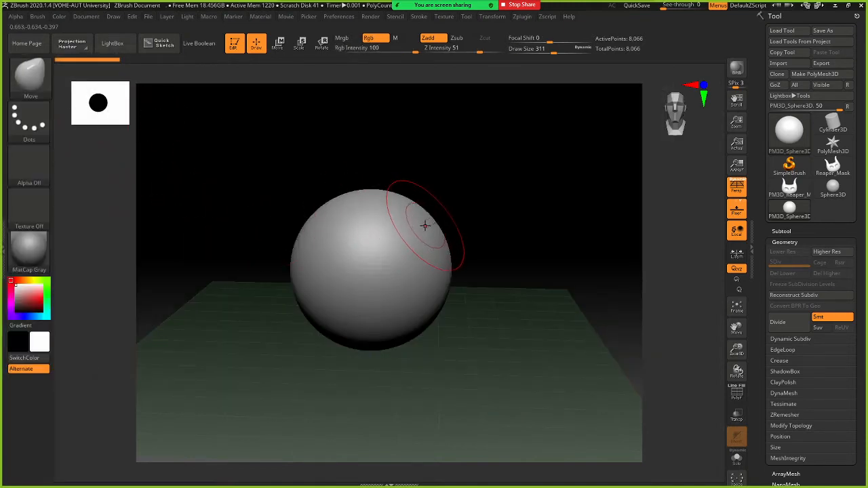
key(s)
mouse_move(425, 226)
mouse_down()
mouse_move(443, 230)
mouse_move(485, 204)
mouse_move(500, 163)
mouse_up()
key(ctrl+z)
key(ctrl+z)
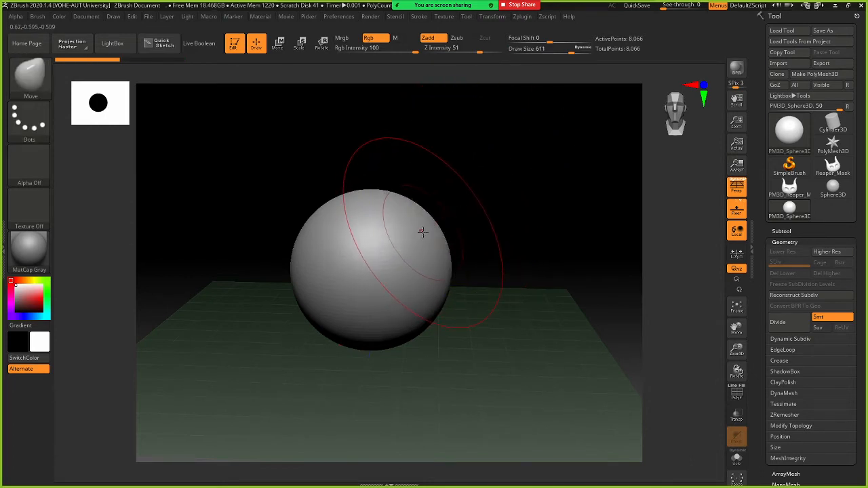
Widen the sphere sideways with the Move brush and push its upper back inward
mouse_move(429, 233)
mouse_down()
mouse_move(473, 213)
mouse_move(486, 226)
mouse_up()
mouse_move(487, 226)
right_down()
mouse_move(463, 227)
mouse_move(512, 229)
right_up()
drag(529, 230, 475, 240)
drag(492, 204, 473, 229)
alt+right_drag(528, 252, 437, 269)
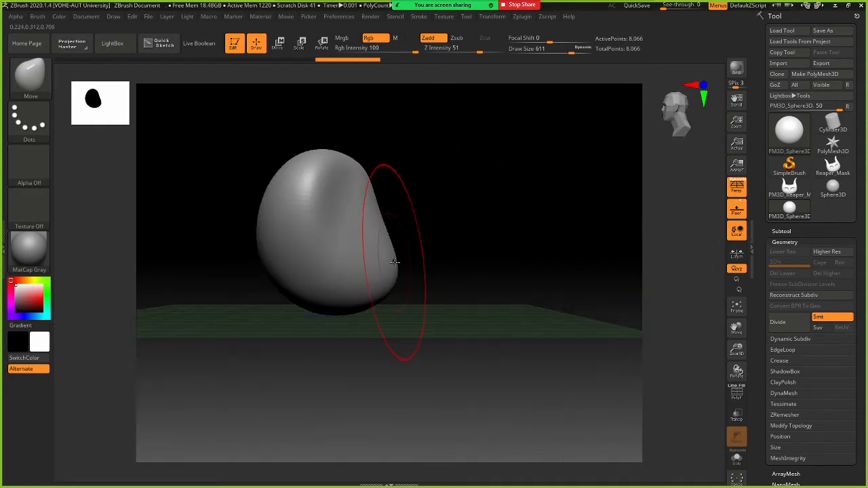
Push the form's back deeply inward with the Move brush to bend its side profile into a thin crescent
mouse_move(394, 262)
mouse_down()
mouse_move(346, 250)
mouse_move(345, 227)
mouse_move(317, 206)
mouse_up()
drag(216, 236, 264, 242)
mouse_move(355, 163)
mouse_down()
mouse_move(361, 156)
mouse_move(332, 136)
mouse_up()
mouse_move(300, 238)
mouse_down()
mouse_move(321, 248)
mouse_move(519, 253)
mouse_move(504, 274)
mouse_move(491, 271)
mouse_move(516, 271)
mouse_move(452, 248)
mouse_move(482, 265)
mouse_move(359, 250)
mouse_move(333, 274)
mouse_move(353, 273)
mouse_up()
drag(525, 270, 514, 258)
Smooth the hollowed back of the crescent-shaped form
shift+drag(555, 222, 556, 218)
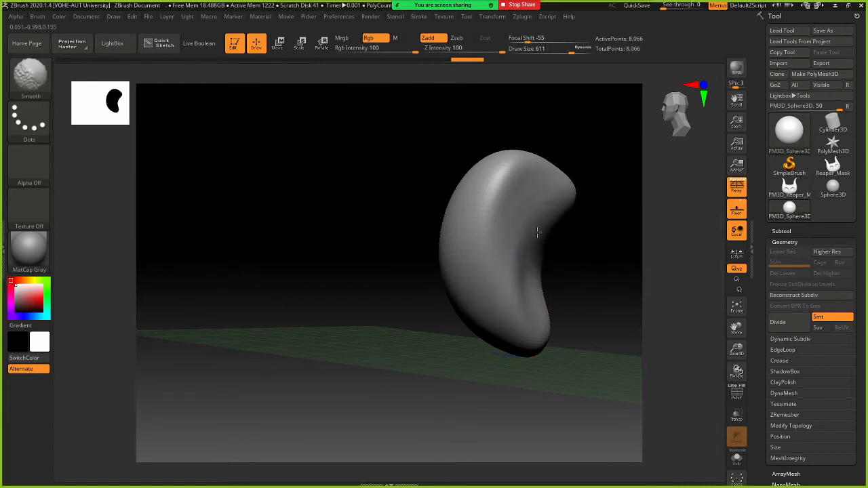
shift+drag(527, 253, 528, 255)
alt+right_drag(541, 258, 464, 266)
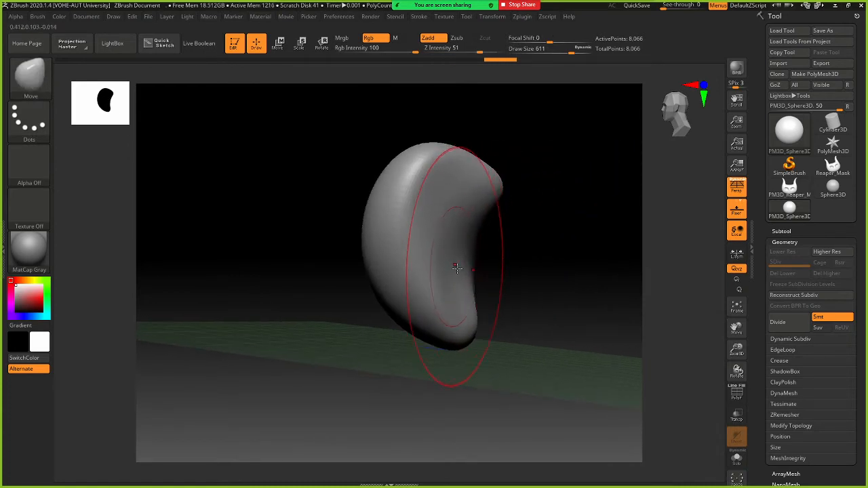
Refine the mask's side profile with the Move brush, thinning the crescent and raising its top edge
drag(328, 287, 381, 303)
drag(523, 221, 508, 248)
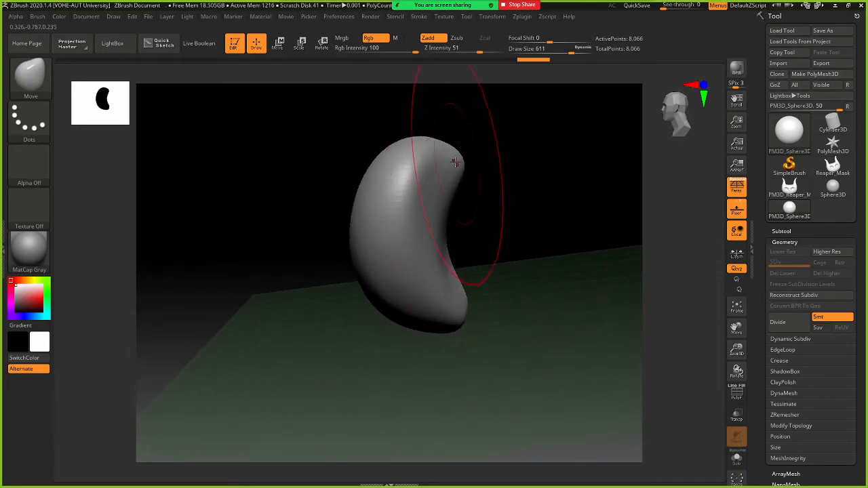
drag(444, 154, 423, 139)
mouse_move(405, 184)
mouse_down()
mouse_move(393, 191)
mouse_move(434, 199)
mouse_move(411, 194)
mouse_up()
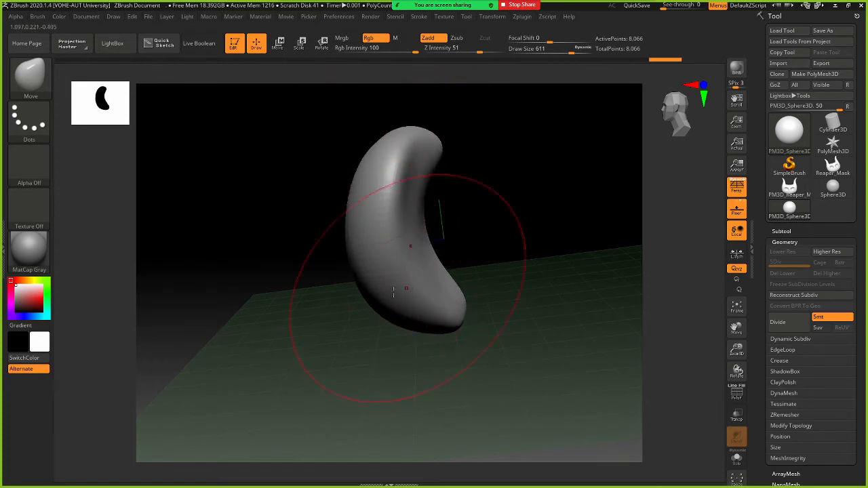
drag(319, 278, 350, 273)
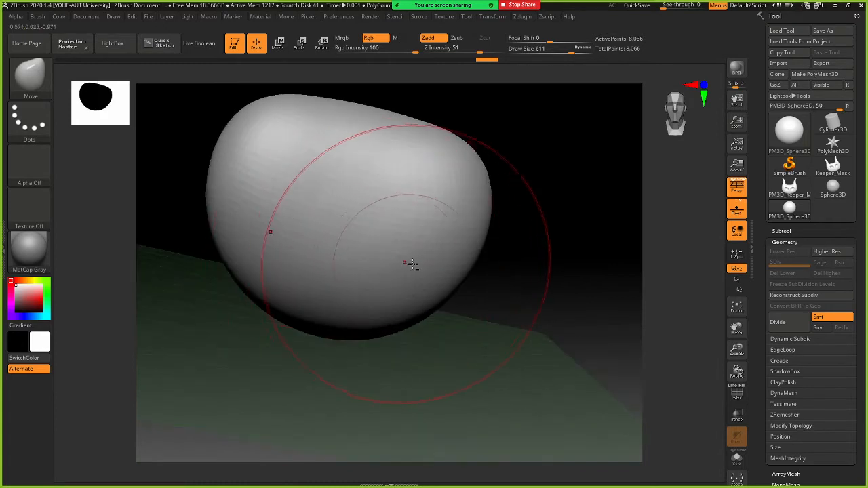
Pull the mask's top centre down into a shallow dip and spread its upper corners and sides outward
mouse_move(468, 281)
mouse_down()
mouse_move(500, 300)
mouse_move(537, 301)
mouse_move(512, 299)
mouse_up()
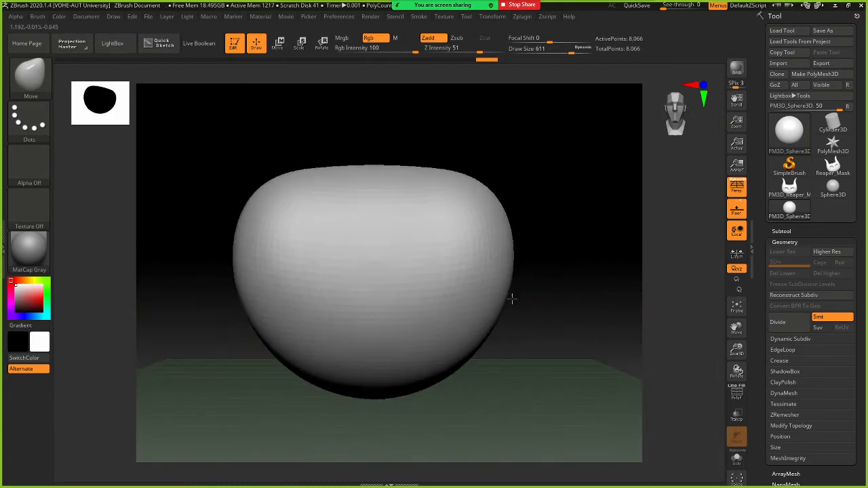
ctrl+right_drag(501, 298, 477, 245)
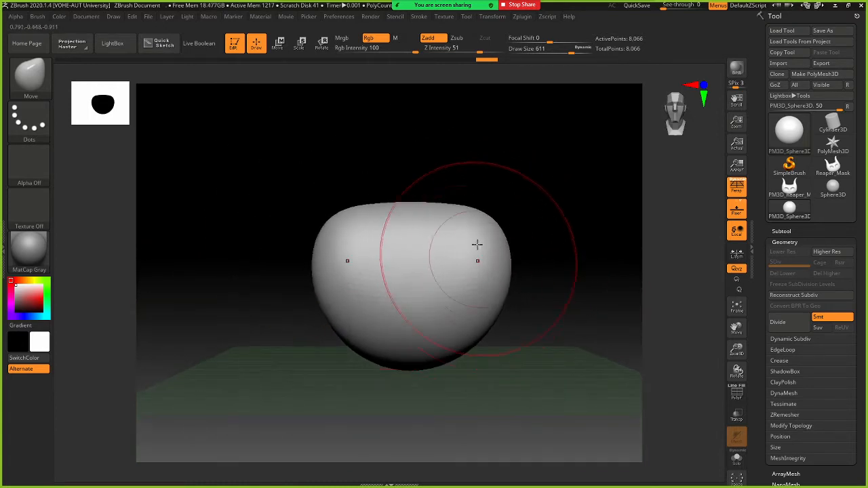
drag(444, 208, 438, 224)
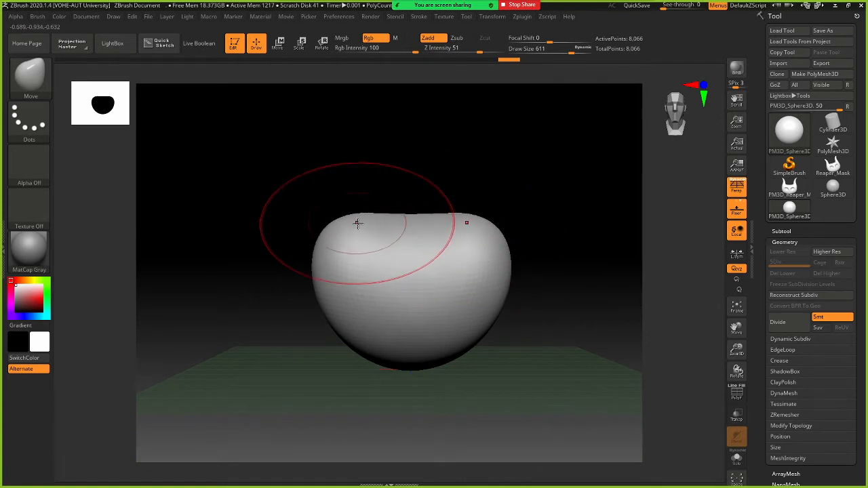
drag(357, 223, 329, 220)
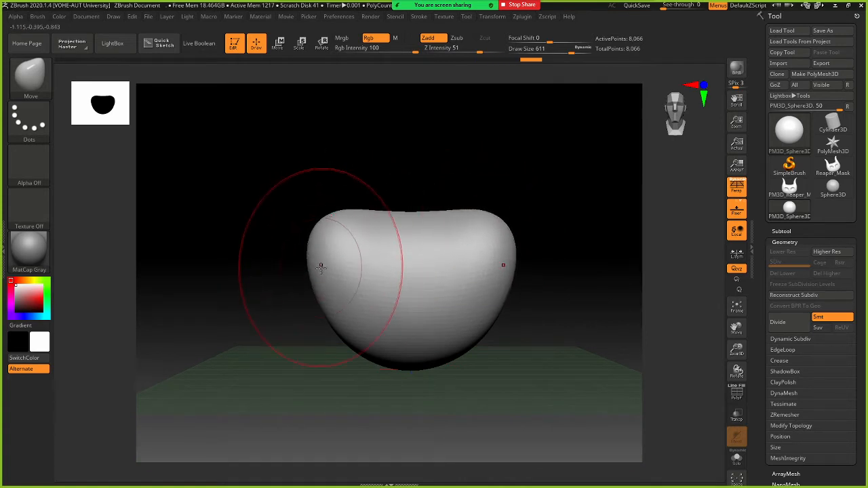
drag(323, 270, 316, 285)
Push the lower tip of the mask inward and upward in side view, then check the shape from an angle
mouse_move(330, 323)
mouse_down()
mouse_move(324, 332)
mouse_move(244, 343)
mouse_move(252, 346)
mouse_up()
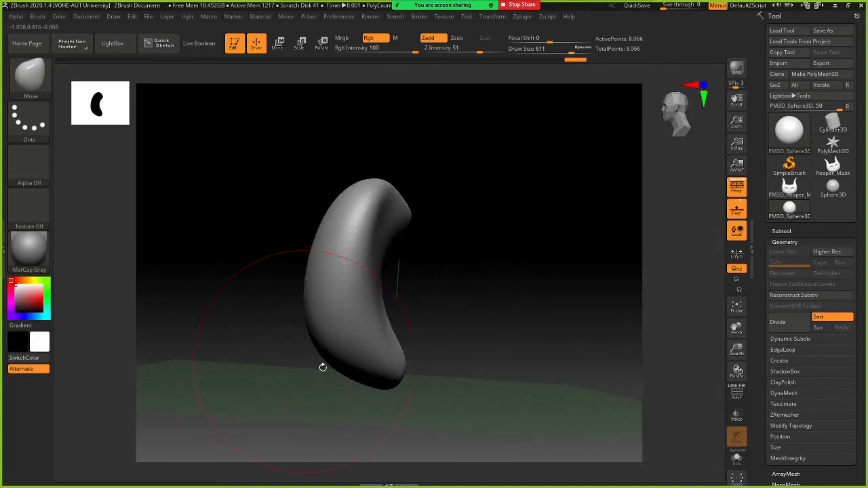
drag(392, 377, 377, 367)
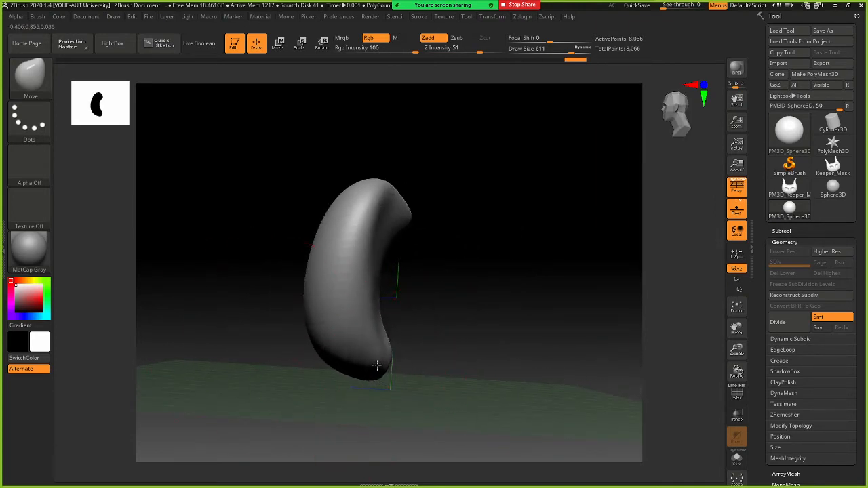
mouse_move(262, 328)
mouse_down()
mouse_move(319, 329)
mouse_move(313, 346)
mouse_move(272, 328)
mouse_up()
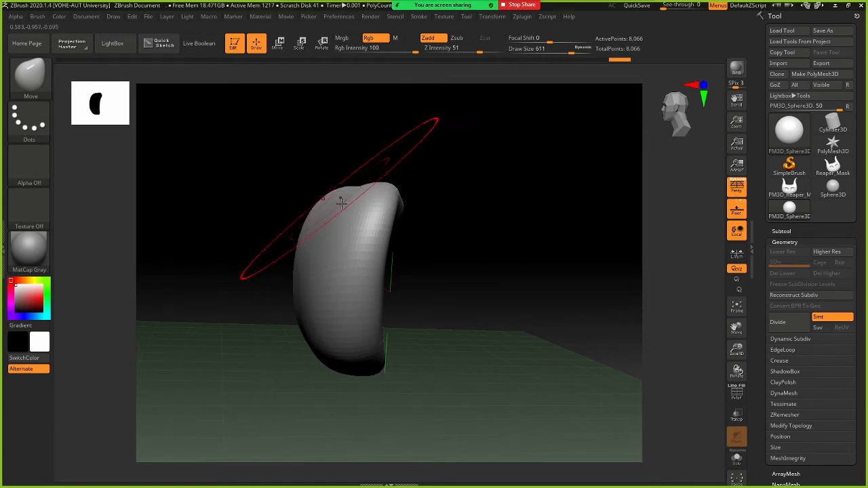
drag(441, 241, 473, 258)
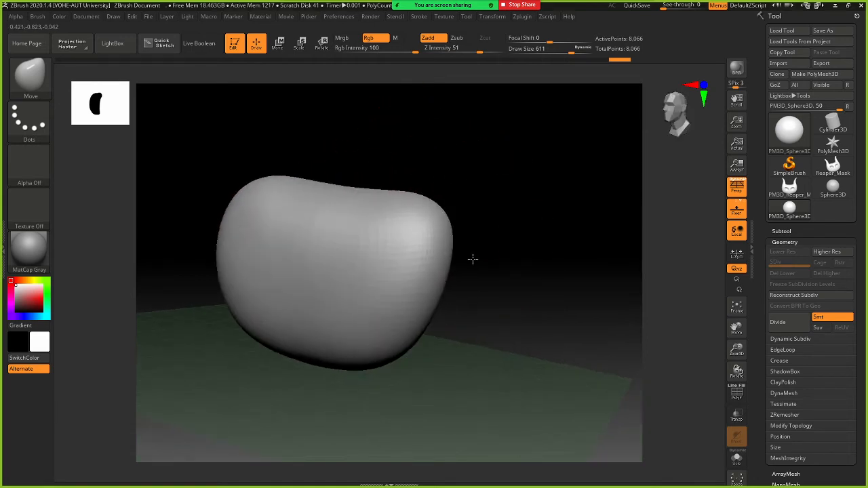
Smooth the front and hollowed back of the mask form and return to the front view
key(shift)
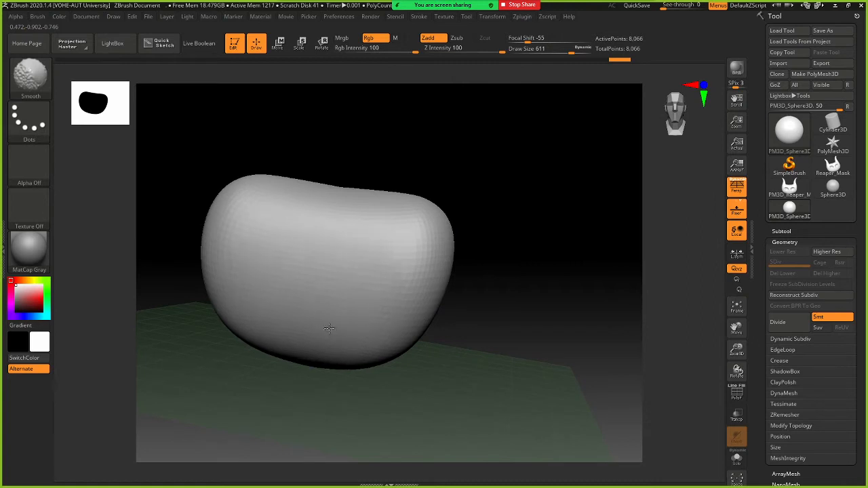
mouse_move(409, 278)
right_down()
mouse_move(419, 303)
mouse_move(432, 273)
mouse_move(414, 285)
right_up()
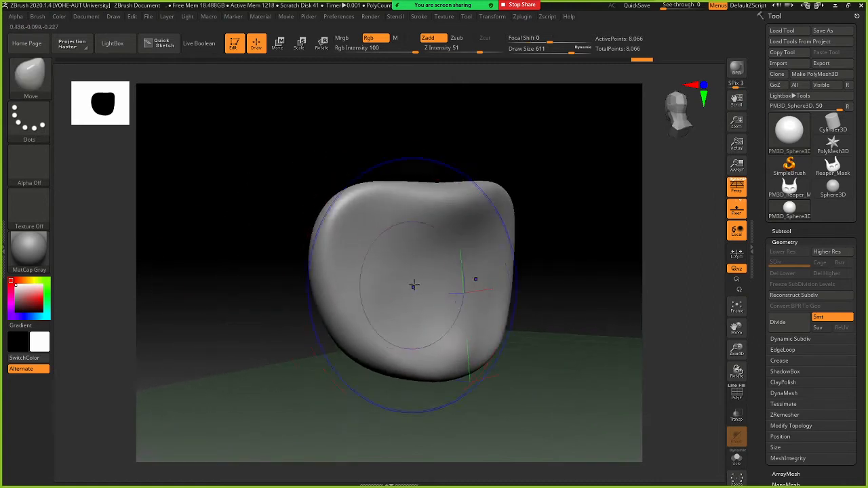
key(shift)
mouse_move(293, 325)
mouse_down()
mouse_move(303, 335)
mouse_move(329, 333)
mouse_move(306, 352)
mouse_move(258, 305)
mouse_move(259, 312)
mouse_up()
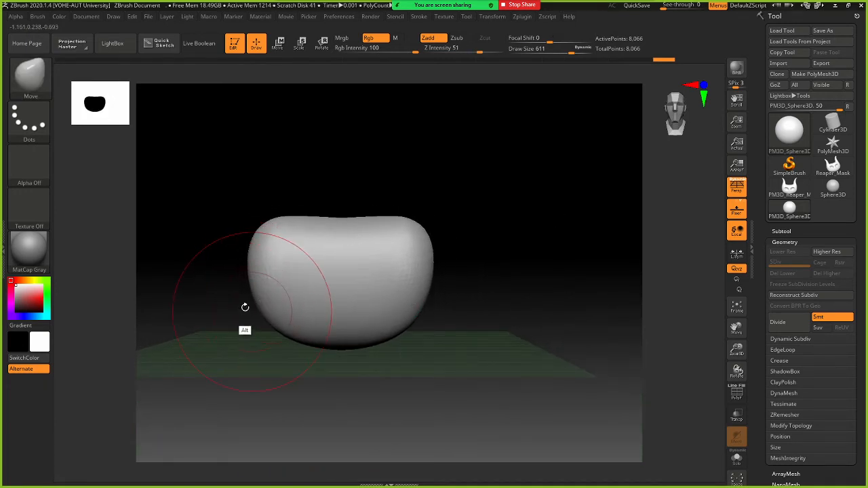
Switch to the browser and show the downloaded PureRef-1.11.1_x64.zip in its folder
key(alt+Tab)
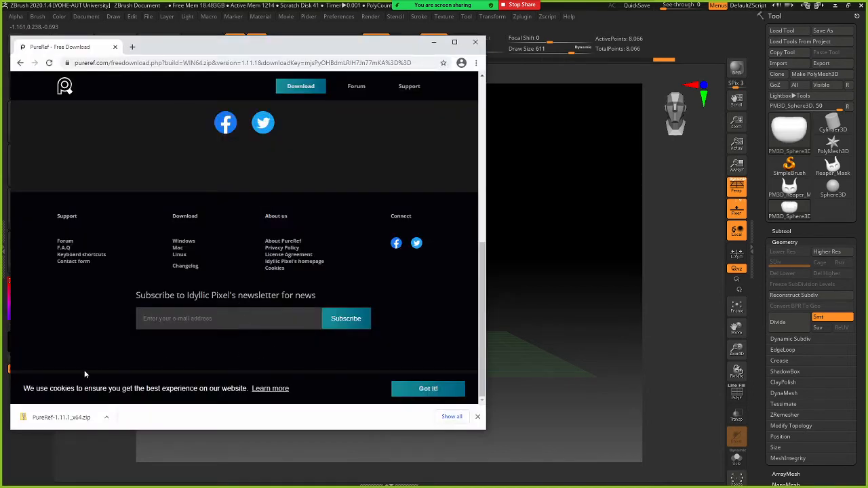
click(108, 418)
click(119, 382)
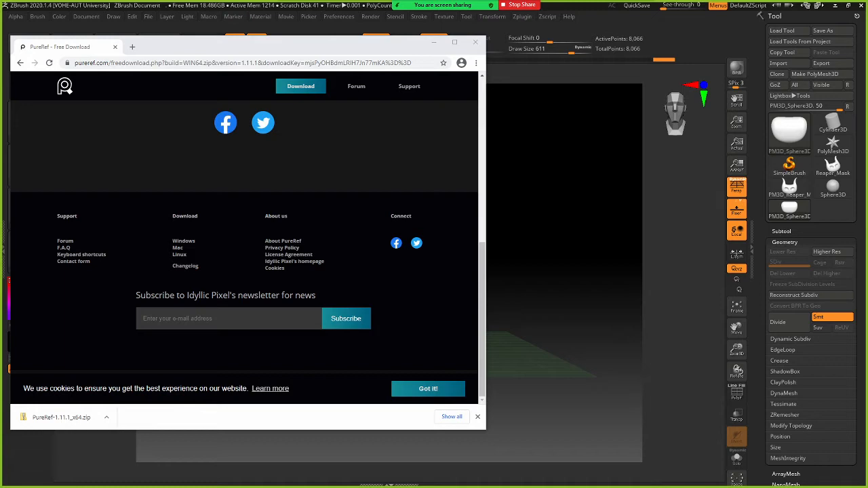
Bring up Microsoft Teams and open the SUPPORT MATERIAL folder in the class files of Studio 3 - VFX (2021)
drag(0, 147, 579, 92)
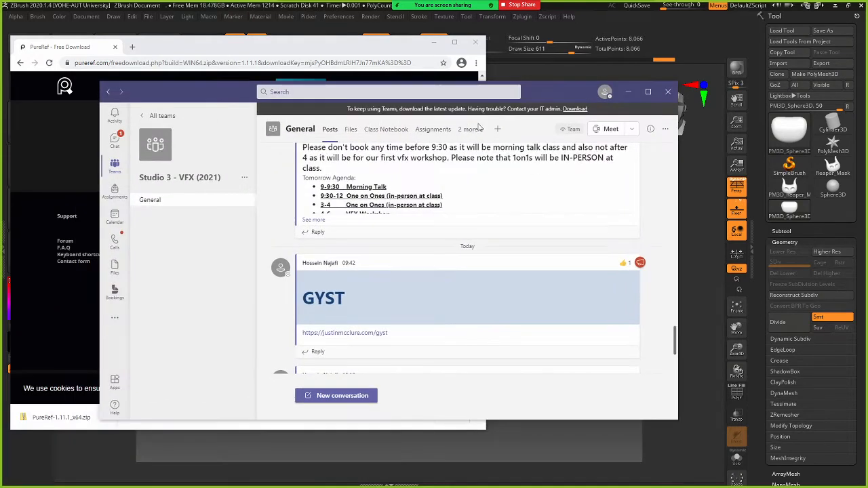
click(352, 129)
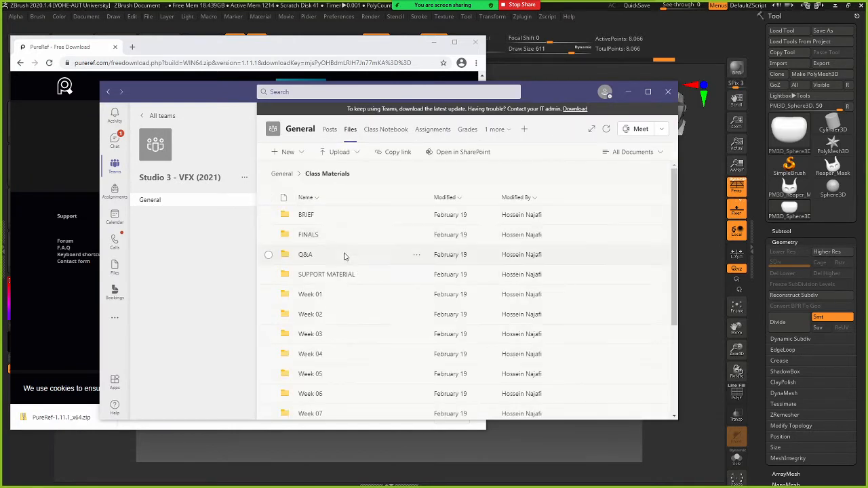
click(333, 275)
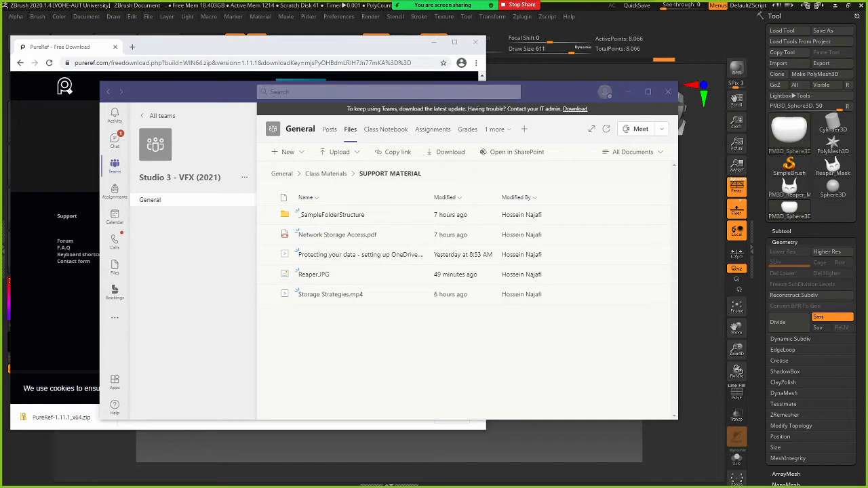
Upload PureRef-1.11.1_x64.zip to the open SUPPORT MATERIAL folder and to the SUPPORT MATERIAL folder of Studio 5 - VFX (2021), then minimize Teams
drag(114, 243, 370, 361)
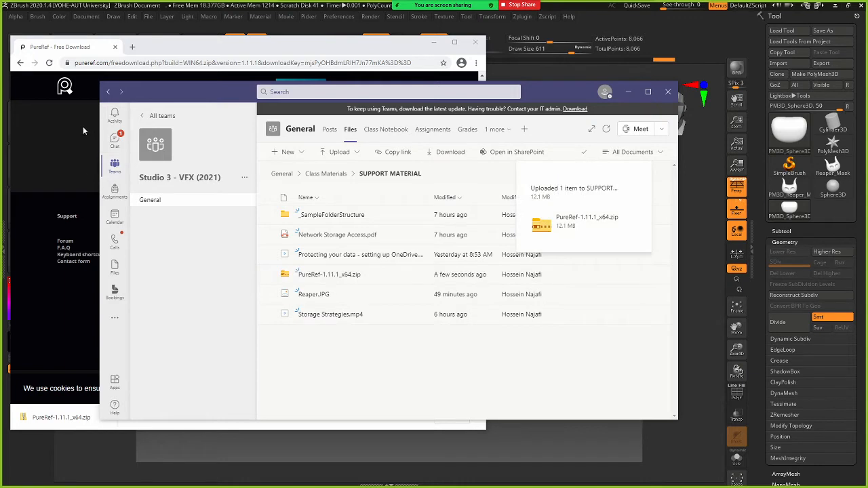
click(114, 166)
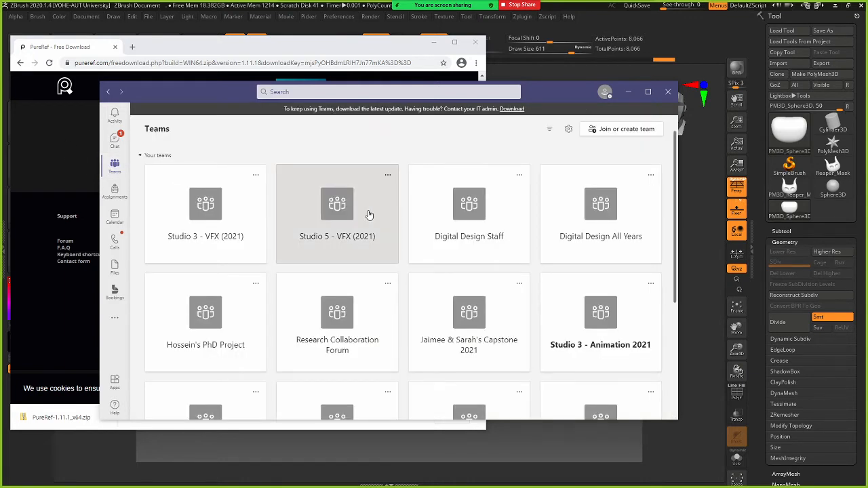
click(369, 215)
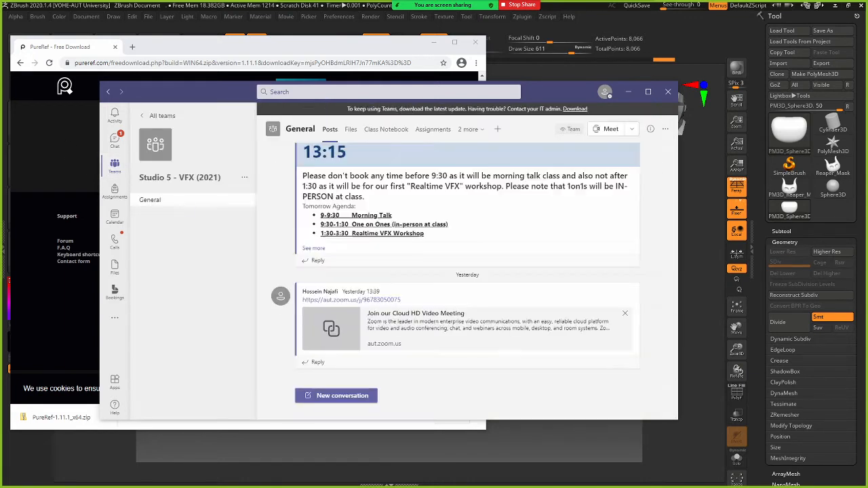
click(348, 130)
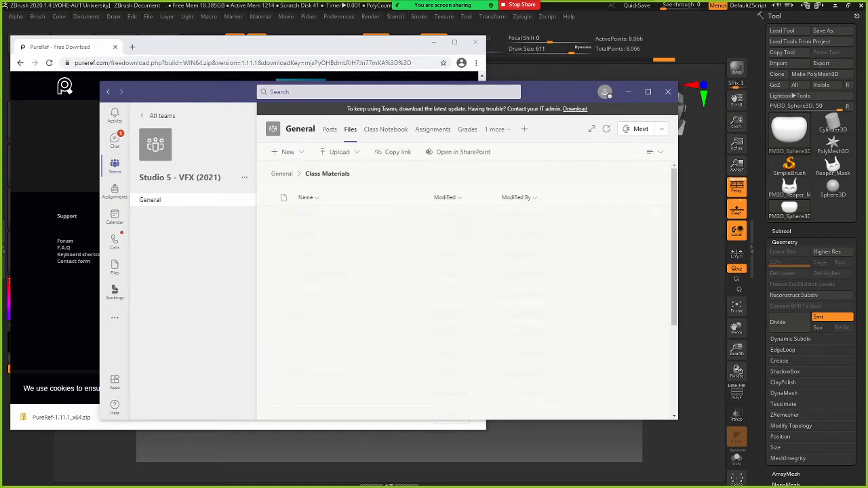
drag(10, 175, 338, 273)
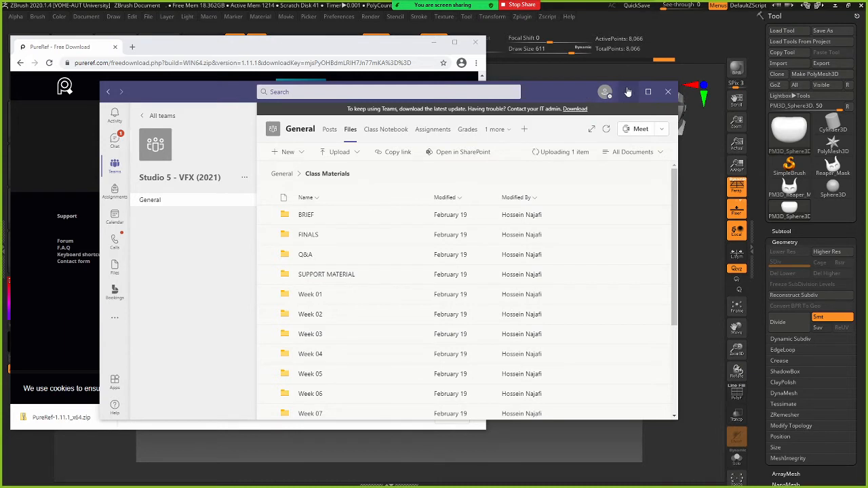
click(628, 92)
Open the extracted PureRef-1.11.1_x64 folder in Downloads, launch PureRef and accept the first-time setup with local images embedded in the save file
click(106, 417)
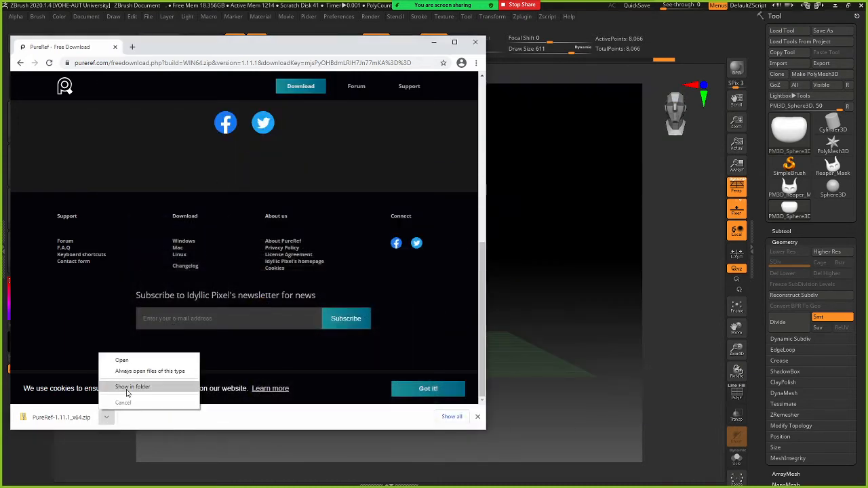
click(126, 390)
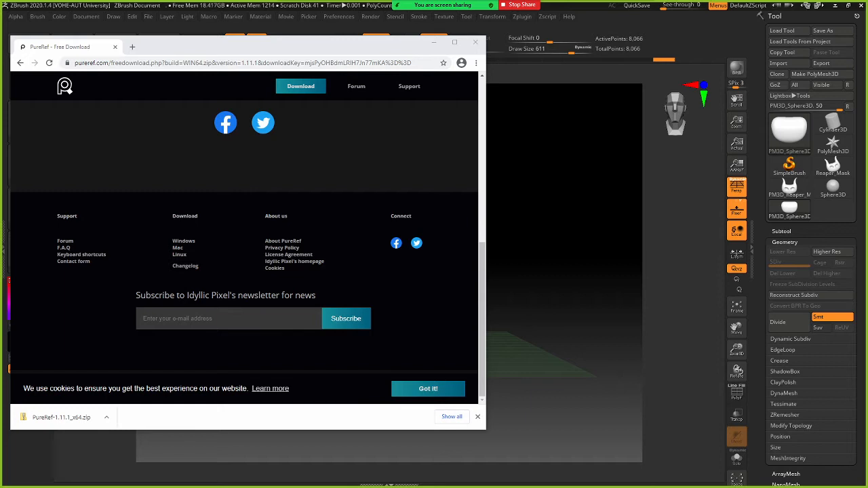
drag(2, 76, 131, 84)
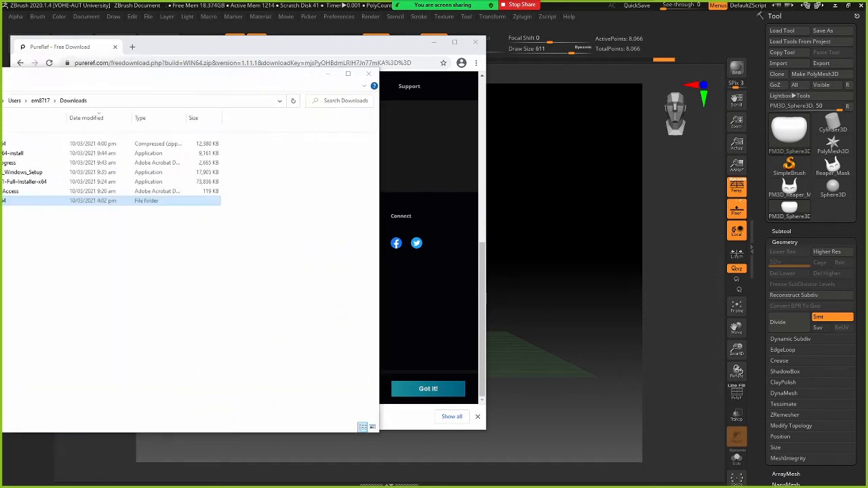
double_click(27, 201)
drag(116, 78, 303, 81)
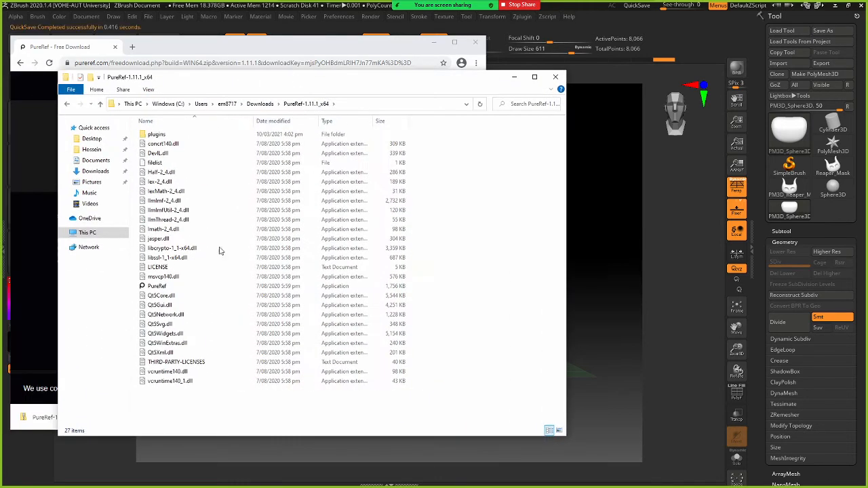
double_click(166, 287)
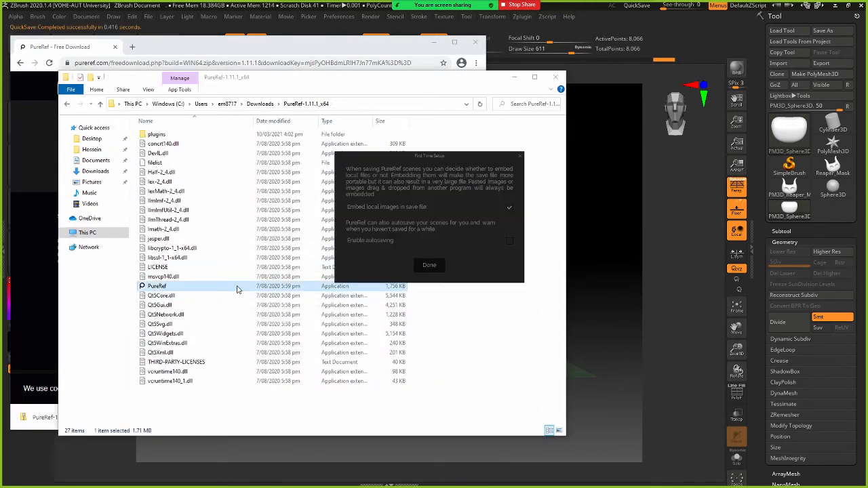
click(429, 265)
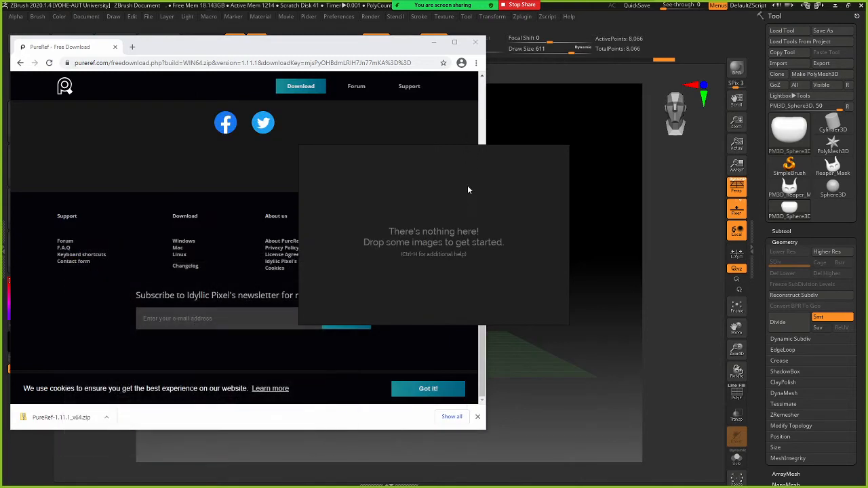
Move the empty PureRef window away from the mask model and minimize the browser to reveal ZBrush
drag(503, 146, 527, 141)
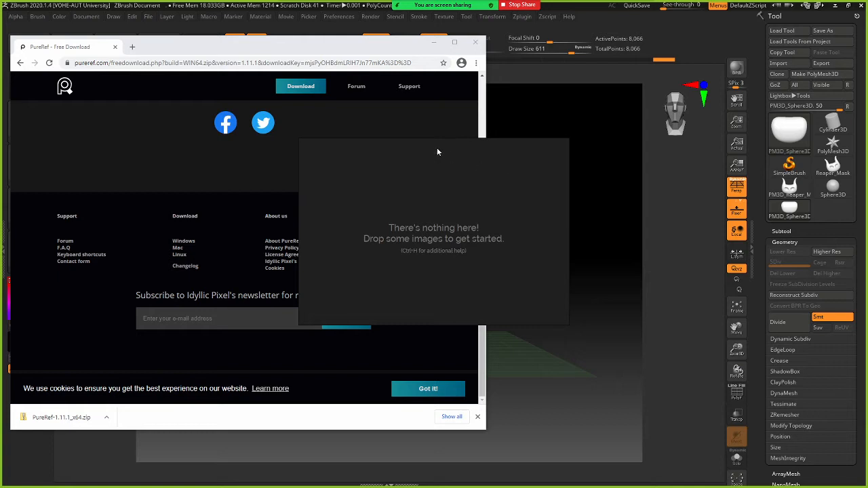
drag(438, 152, 716, 306)
click(436, 43)
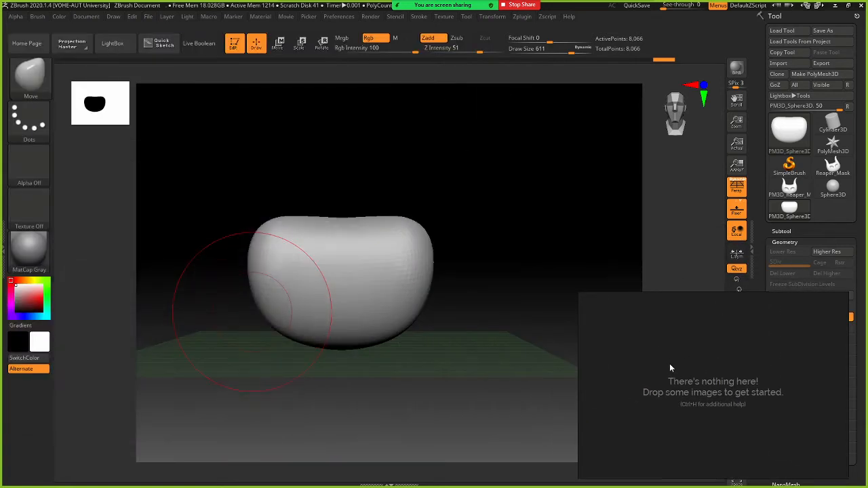
Show how PureRef disappears behind ZBrush, bring it back and view its help on the basic controls
click(547, 318)
key(space)
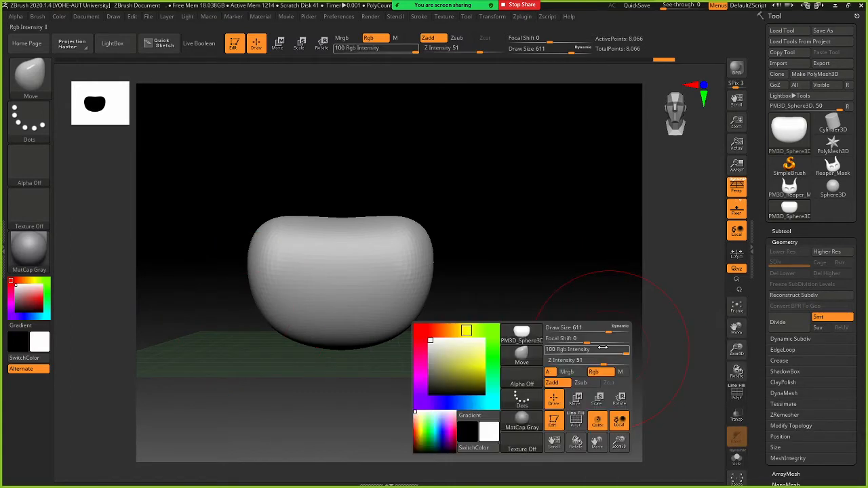
key(alt+Tab)
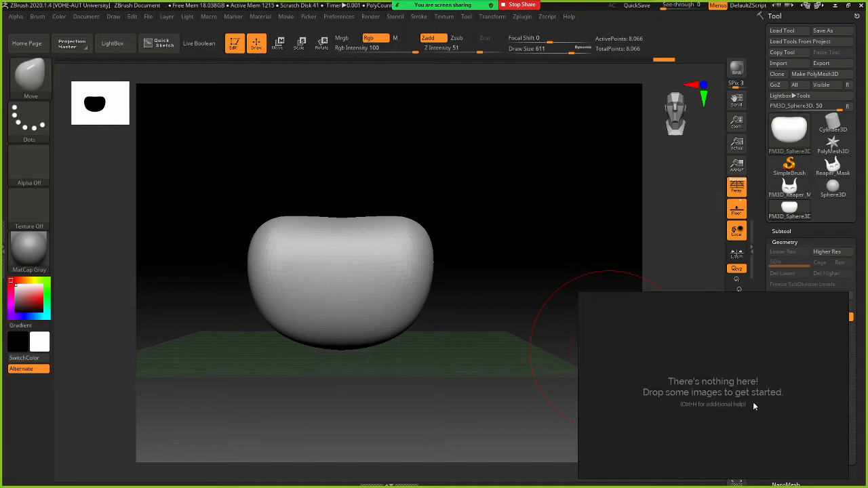
key(ctrl+h)
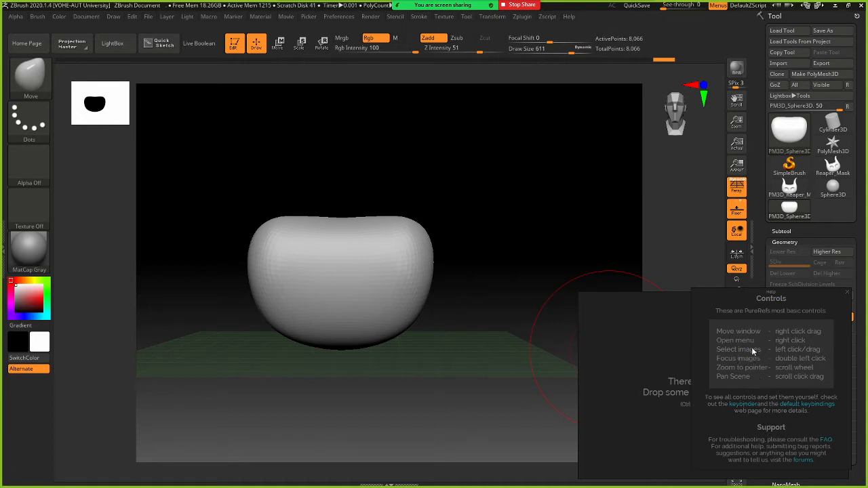
click(694, 398)
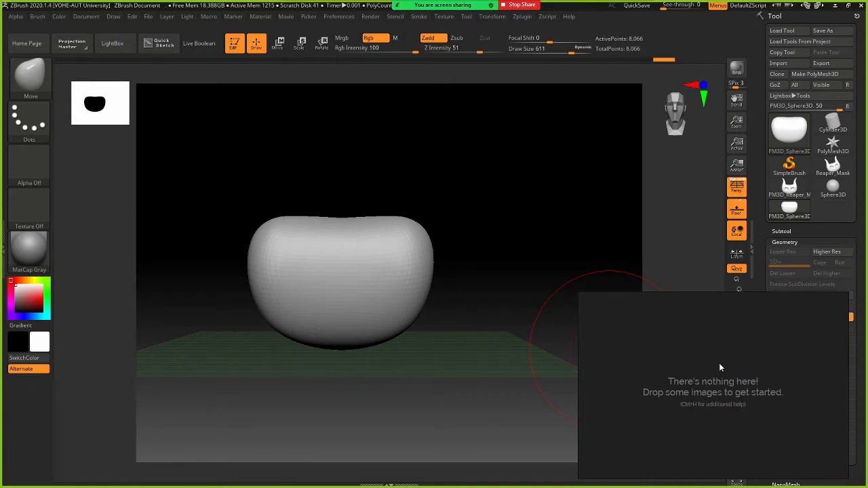
Keep the PureRef window always on top and make it taller and narrower, with the mask re-centred in the viewport
key(ctrl+shift+a)
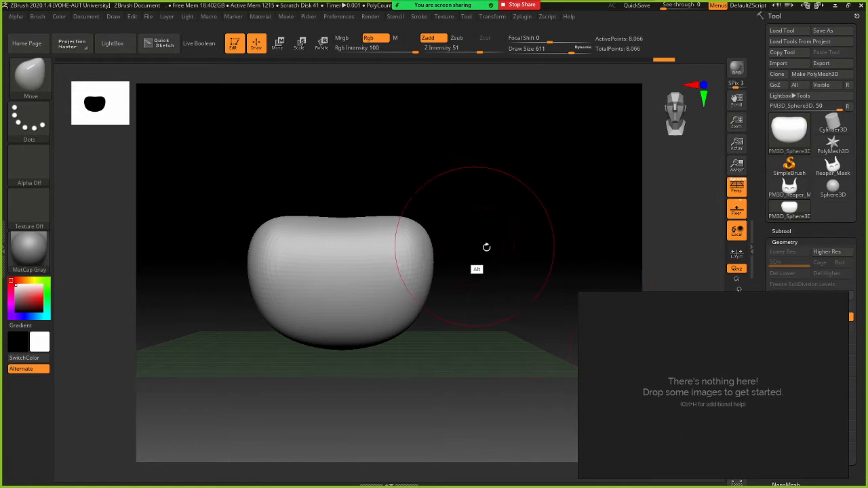
alt+drag(494, 230, 532, 231)
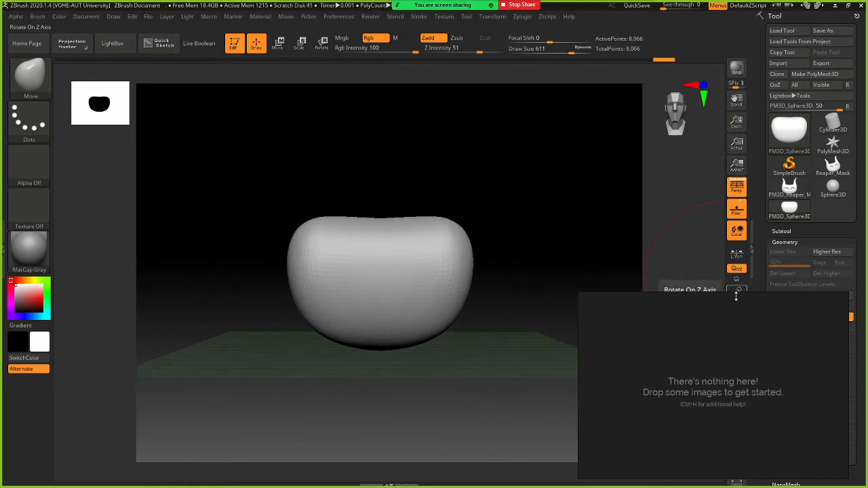
drag(739, 294, 739, 257)
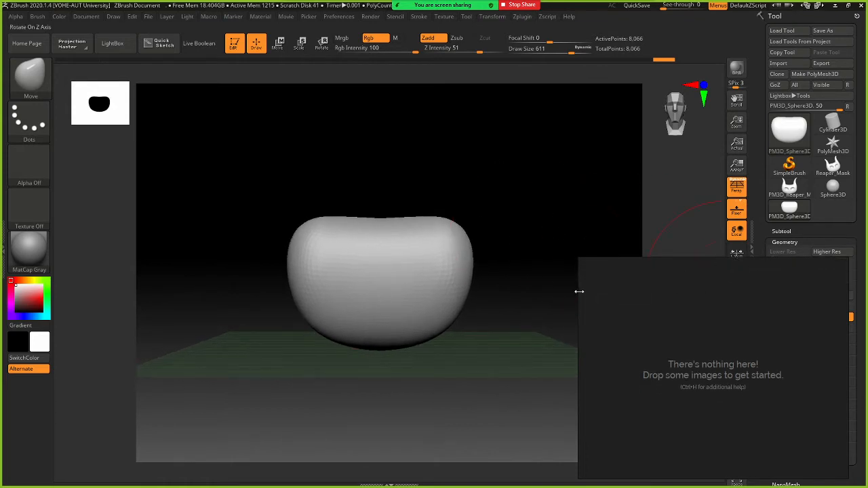
drag(577, 291, 628, 290)
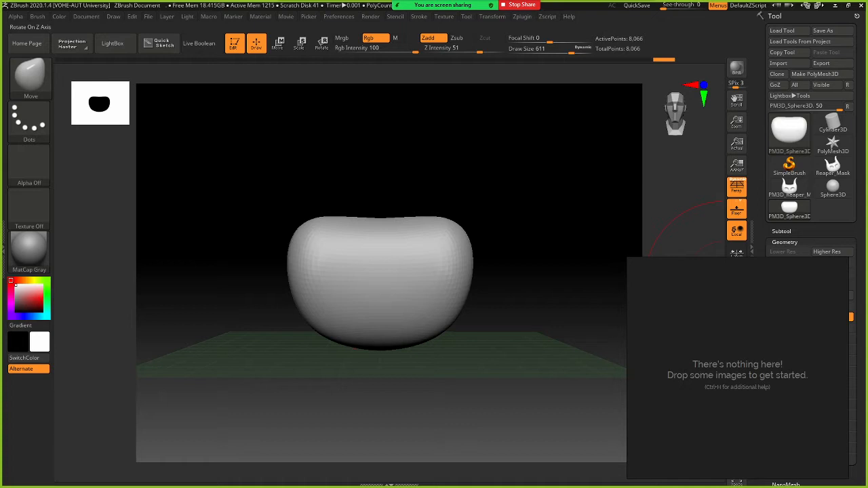
Load the Reaper.JPG sketch sheet into PureRef and shift it towards the hooded character while trying the image's corner scaling
drag(668, 387, 726, 383)
middle_drag(780, 334, 692, 366)
mouse_move(743, 339)
middle_down()
mouse_move(696, 389)
mouse_move(760, 386)
mouse_move(668, 395)
middle_up()
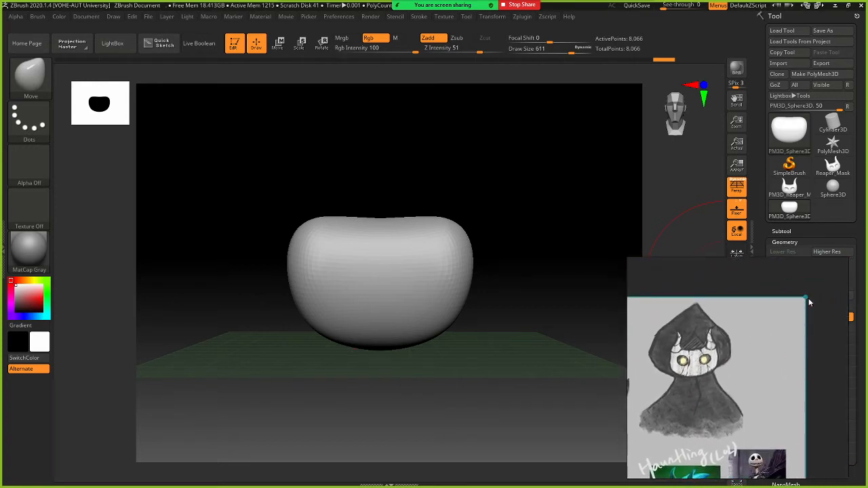
drag(809, 299, 733, 345)
drag(806, 298, 719, 358)
middle_drag(690, 386, 783, 314)
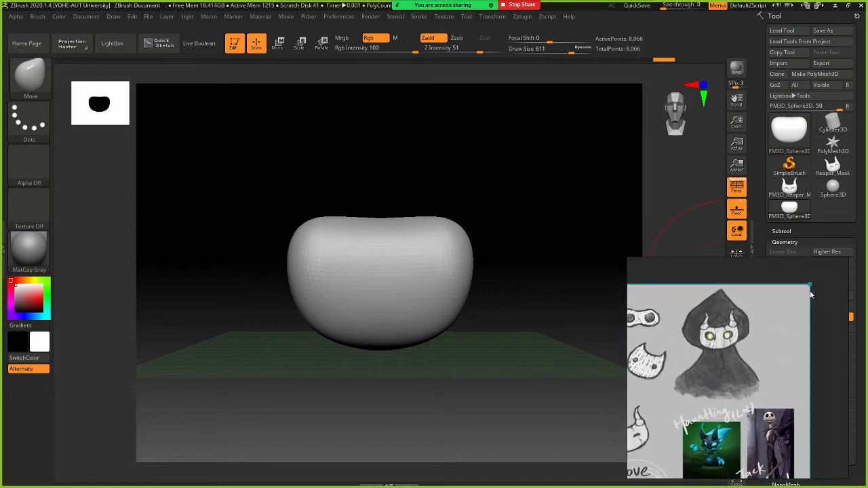
Enlarge the sketch sheet in PureRef and frame the hooded figure with the horned mask
drag(811, 285, 841, 265)
middle_drag(789, 313, 773, 324)
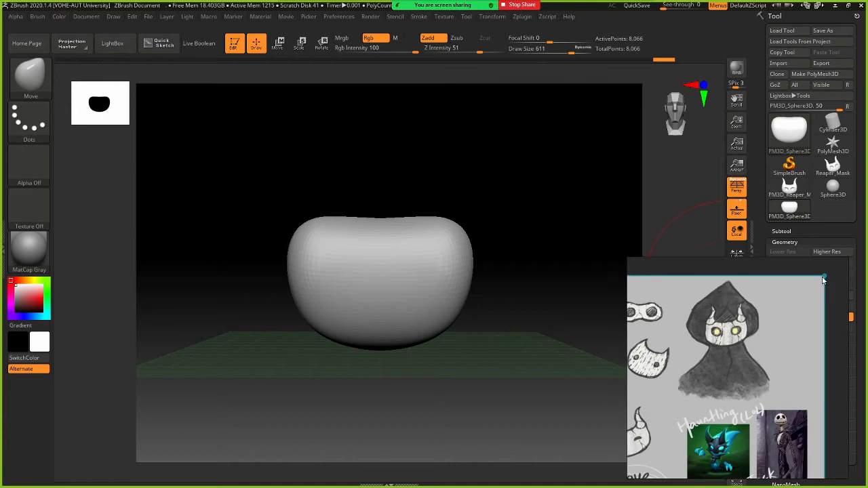
drag(824, 277, 867, 246)
middle_drag(796, 317, 754, 366)
middle_drag(776, 324, 743, 318)
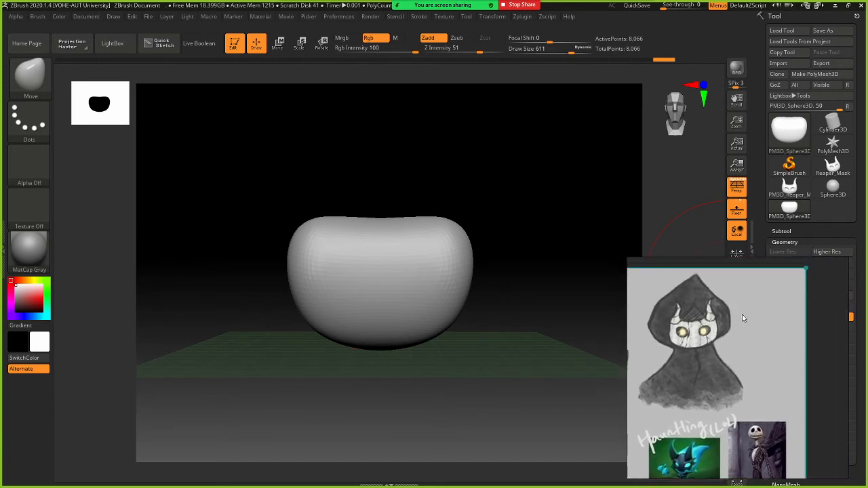
drag(806, 269, 842, 265)
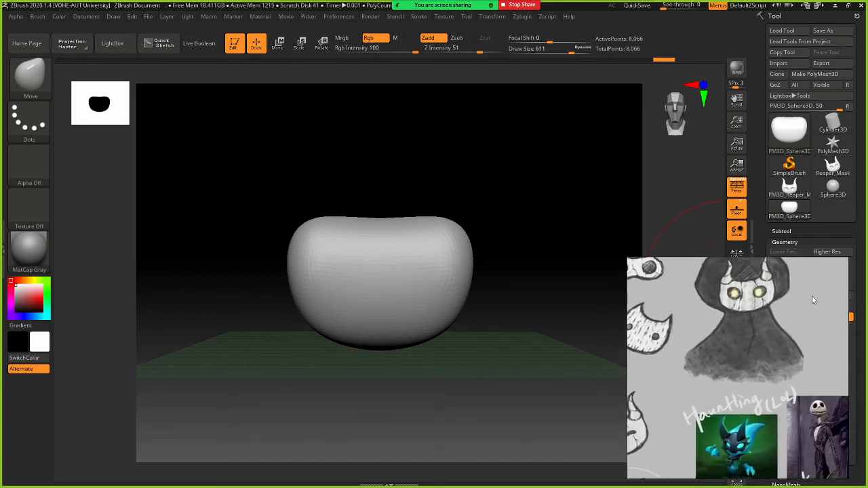
middle_drag(814, 301, 804, 341)
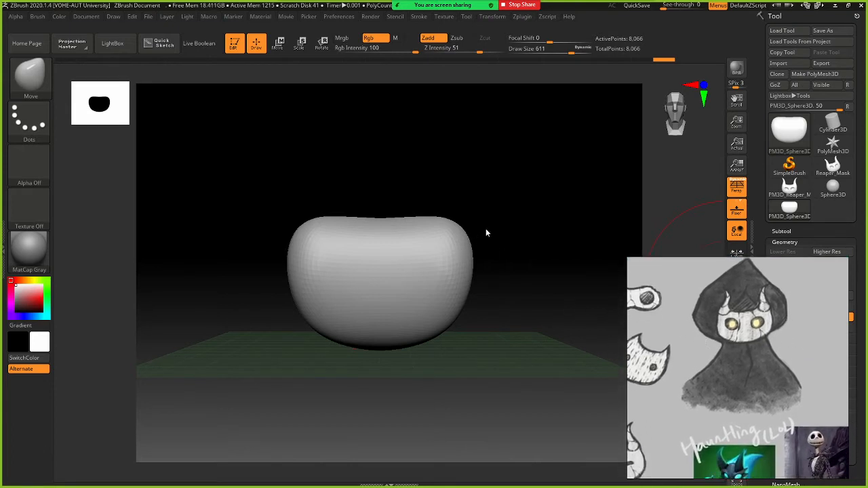
Undo and redo trial Move strokes, then broaden the mask's lower sides and adjust its bottom edge in front view
key(ctrl+shift+z)
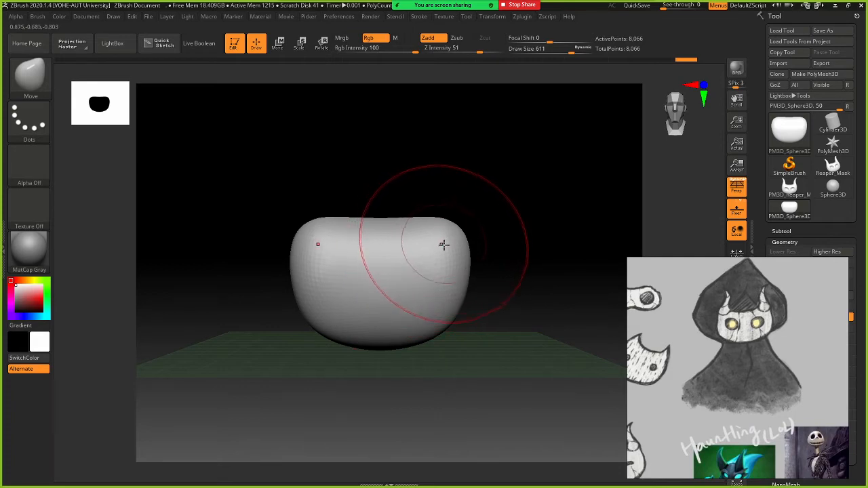
key(ctrl+z)
key(ctrl+z)
key(ctrl+z)
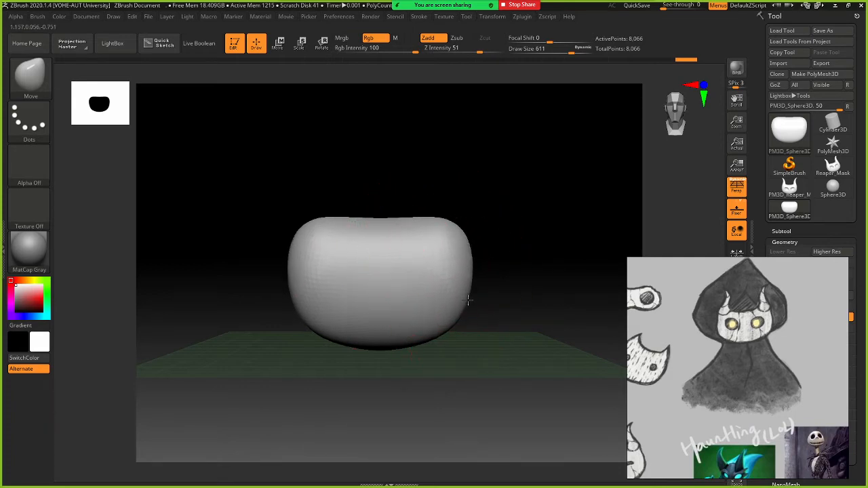
key(ctrl+shift+z)
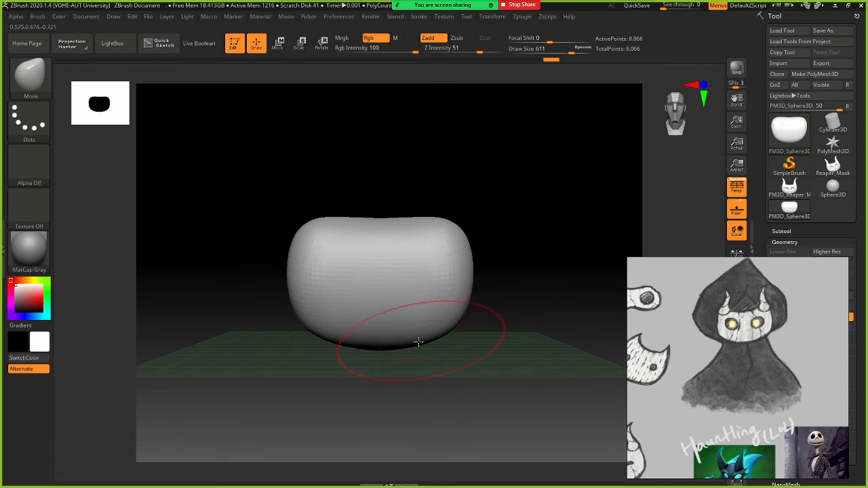
drag(395, 347, 406, 349)
Even out the hollowed back of the mask, then dip the middle of its top edge and adjust the upper corners in front view
drag(494, 298, 415, 314)
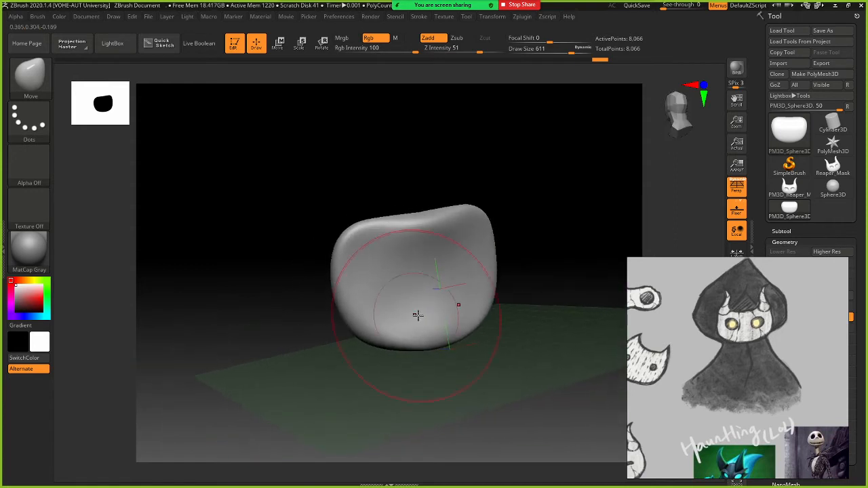
key(shift)
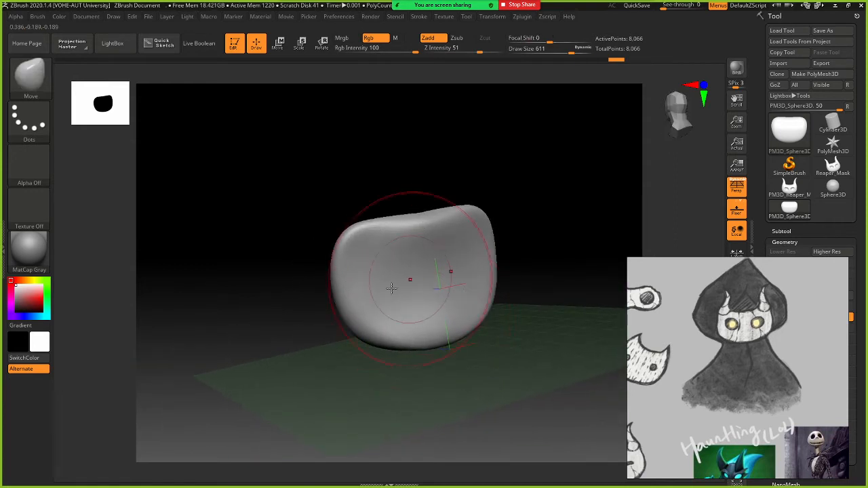
mouse_move(273, 307)
mouse_down()
mouse_move(333, 310)
mouse_move(361, 297)
mouse_up()
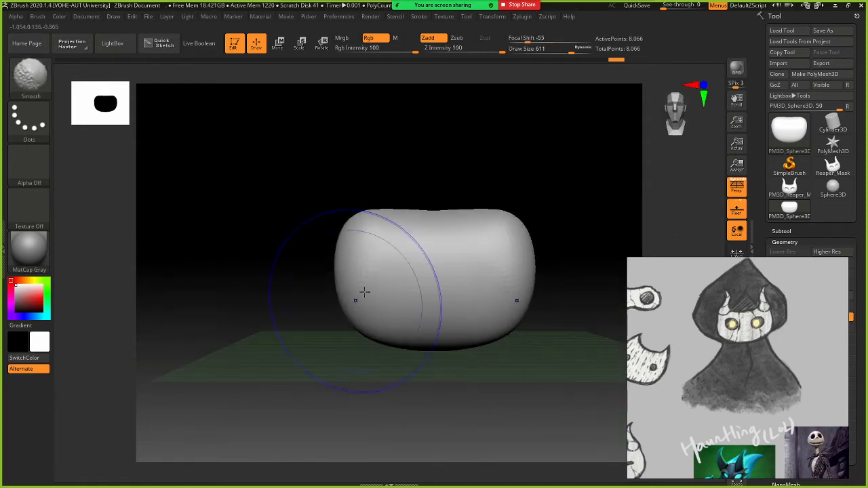
drag(444, 215, 445, 223)
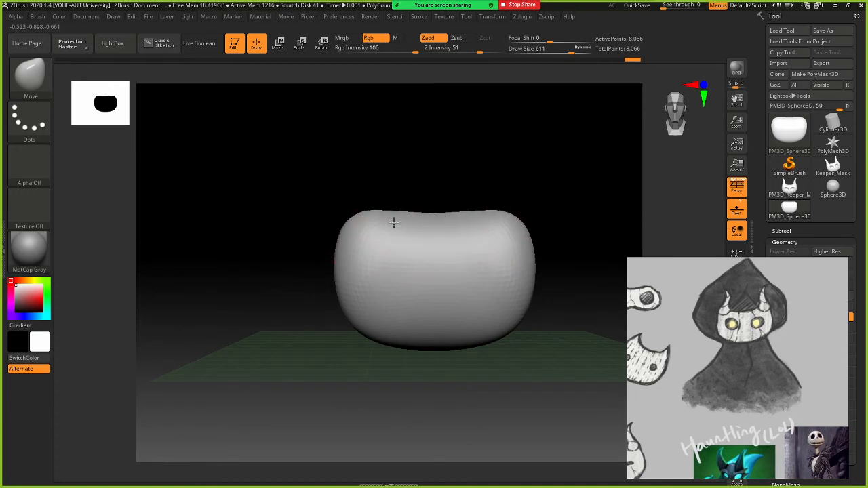
mouse_move(390, 227)
mouse_down()
mouse_move(384, 221)
mouse_move(381, 232)
mouse_up()
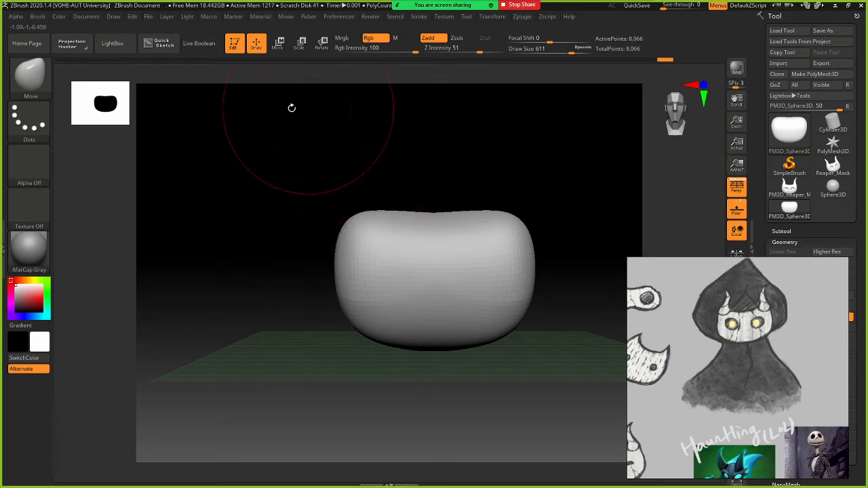
With the IMM SpaceShip brush at draw size 136, insert a mirrored pair of spiked panel parts at the mask's upper corners
click(32, 92)
click(31, 93)
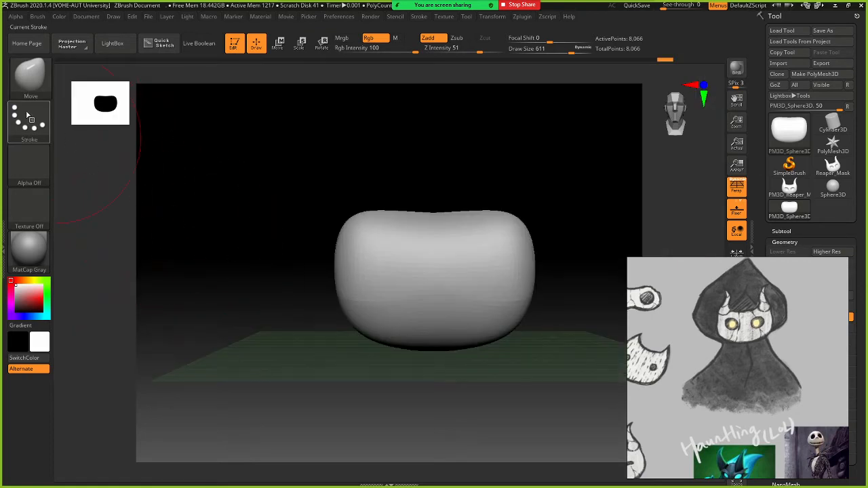
click(29, 93)
click(30, 80)
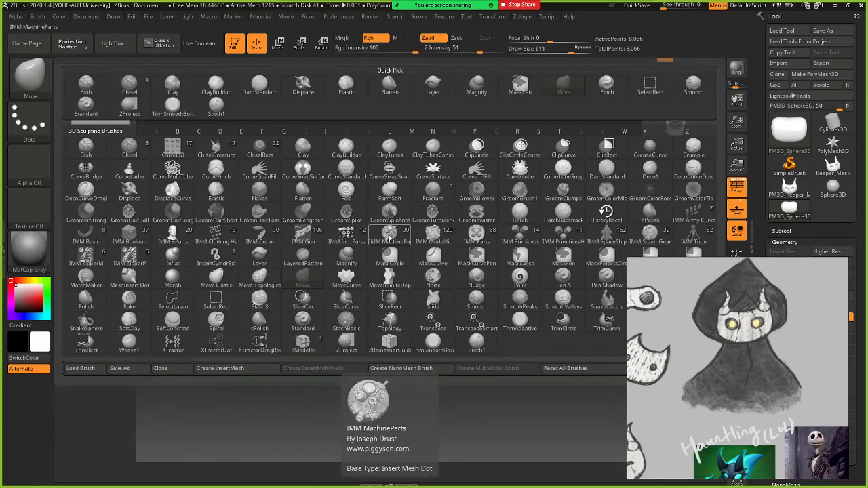
click(611, 239)
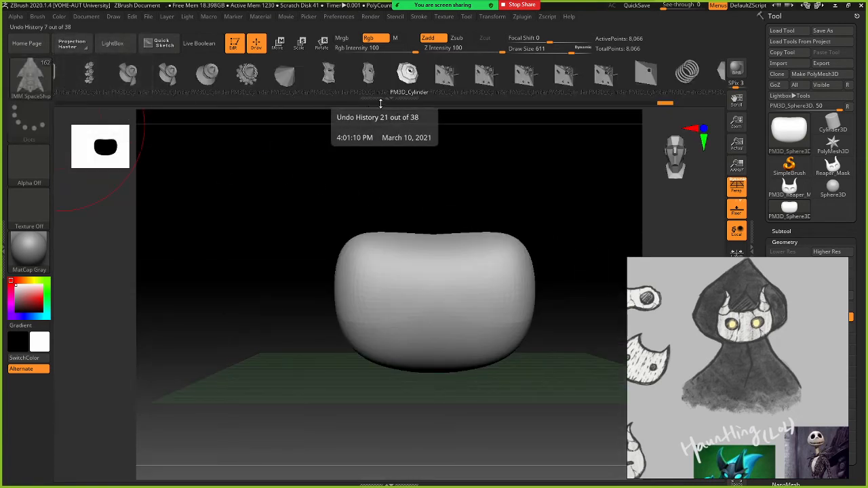
mouse_move(452, 234)
alt+right_down()
mouse_move(345, 227)
mouse_move(404, 220)
mouse_move(523, 237)
alt+right_up()
mouse_move(475, 219)
alt+right_down()
mouse_move(448, 212)
mouse_move(396, 159)
alt+right_up()
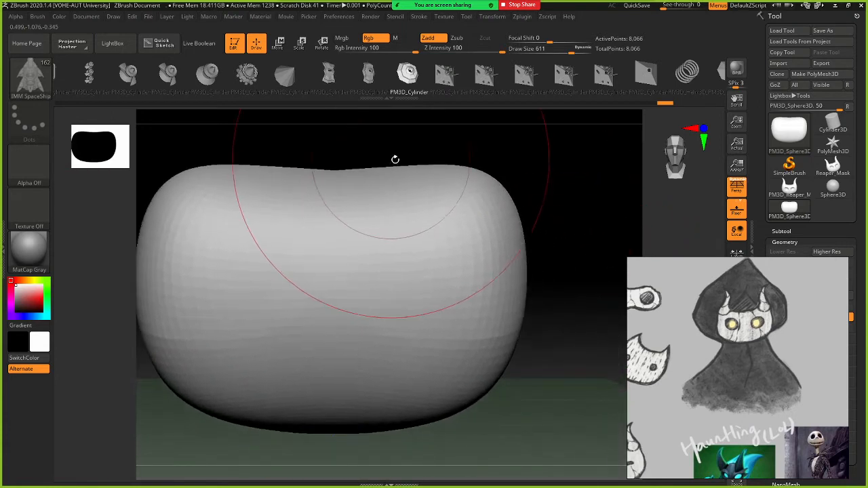
click(524, 81)
key(s)
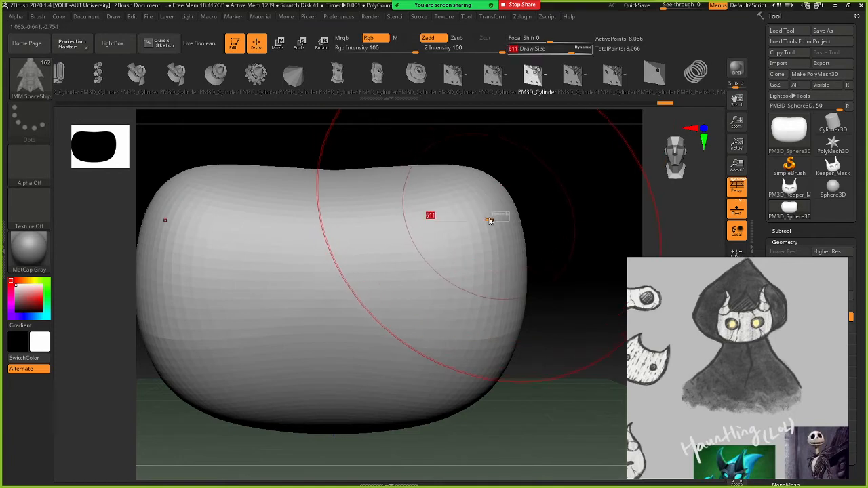
drag(486, 224, 454, 225)
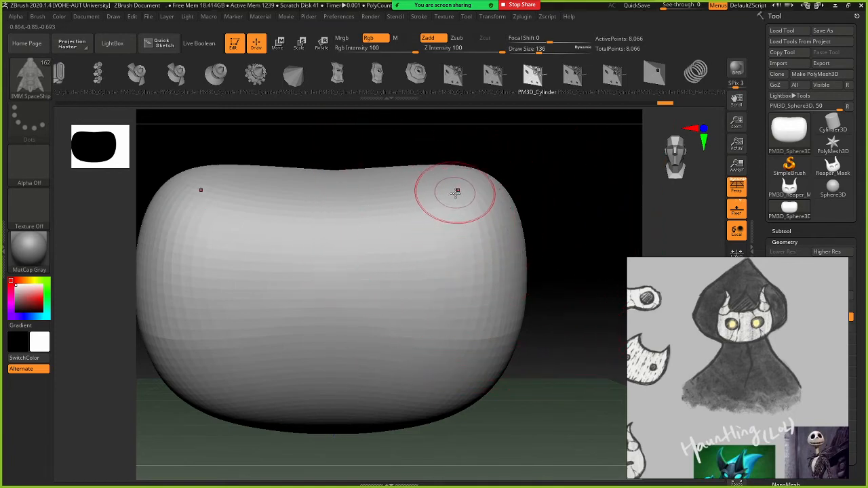
drag(464, 190, 518, 105)
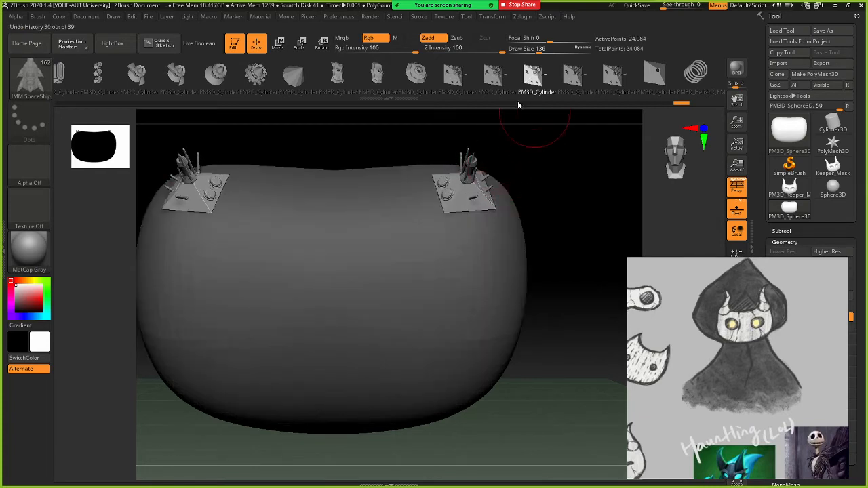
Insert a row of rounded bolt parts down each outer side of the mask and gears beside the spiked panels
click(415, 73)
drag(497, 215, 501, 300)
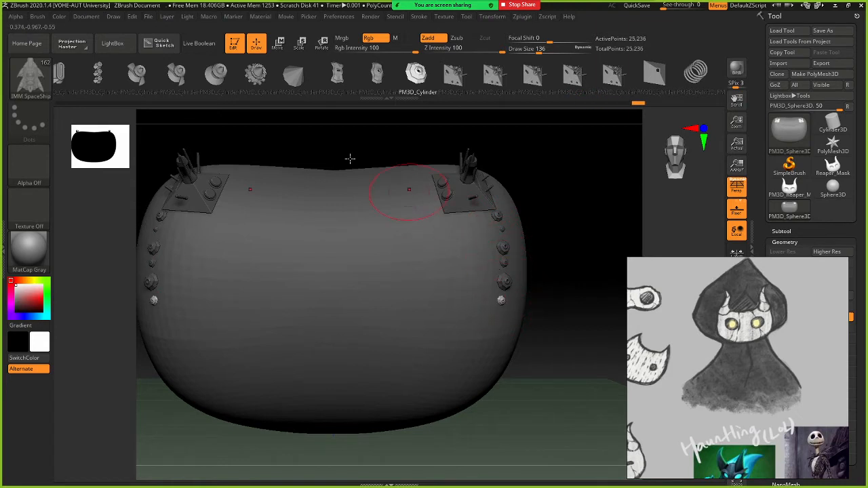
click(256, 73)
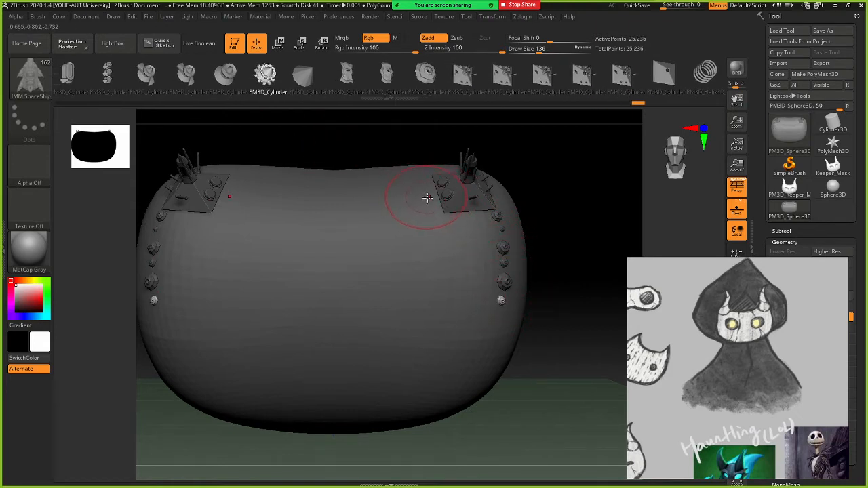
mouse_move(434, 191)
mouse_down()
mouse_move(415, 200)
mouse_move(417, 218)
mouse_up()
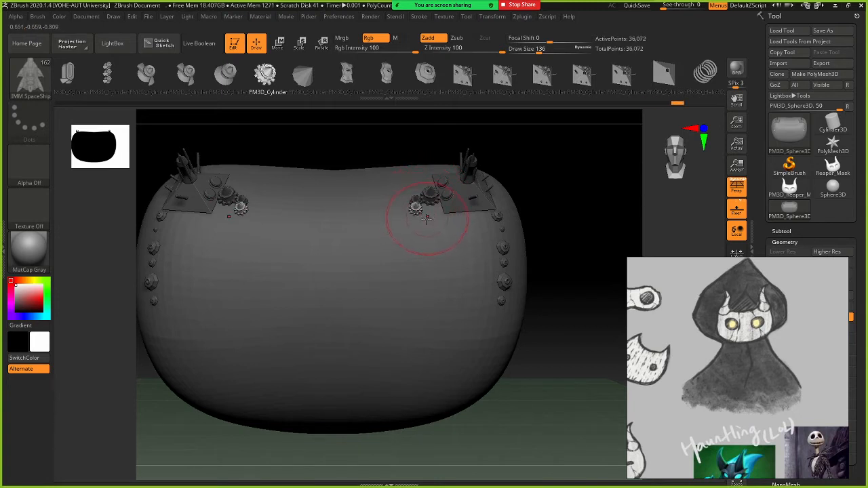
Insert strips of small cylinder parts beneath the gears and PolySphere1_9 wedges below the corner panels
click(108, 73)
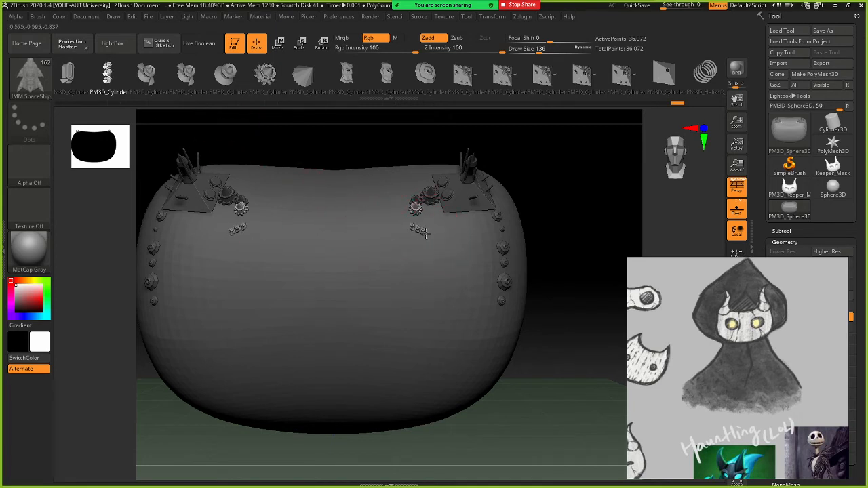
drag(422, 232, 420, 242)
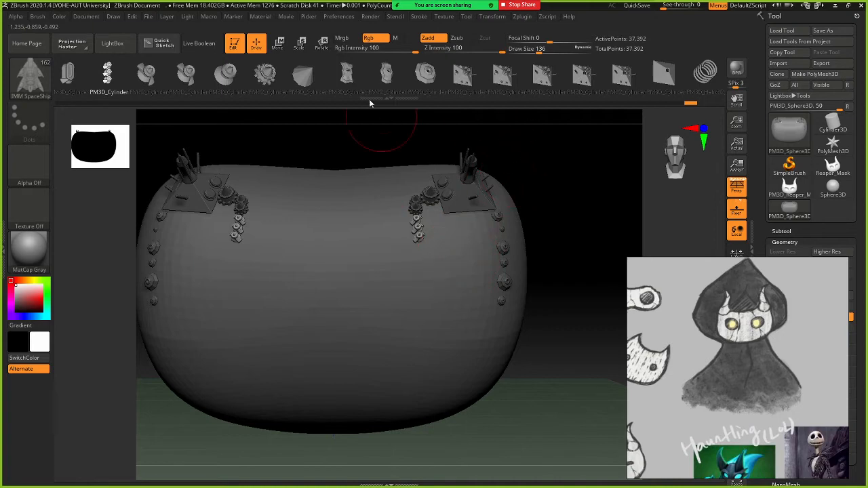
mouse_move(710, 92)
mouse_down()
mouse_move(371, 112)
mouse_move(45, 118)
mouse_up()
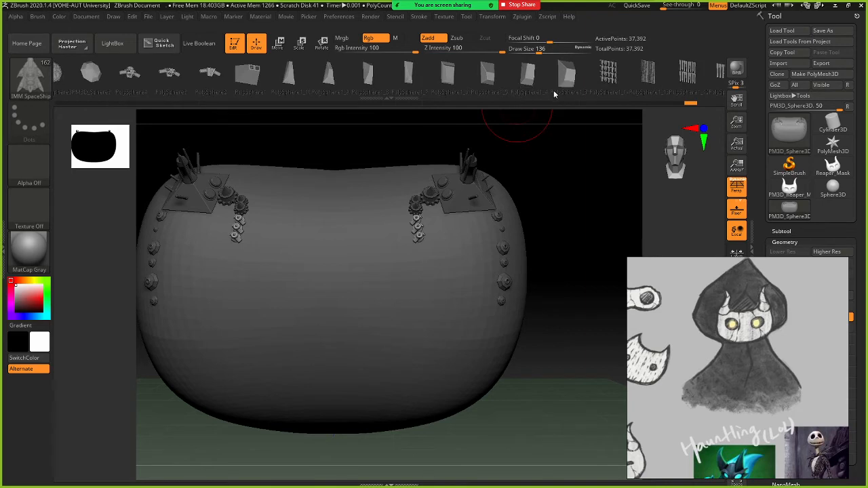
click(331, 82)
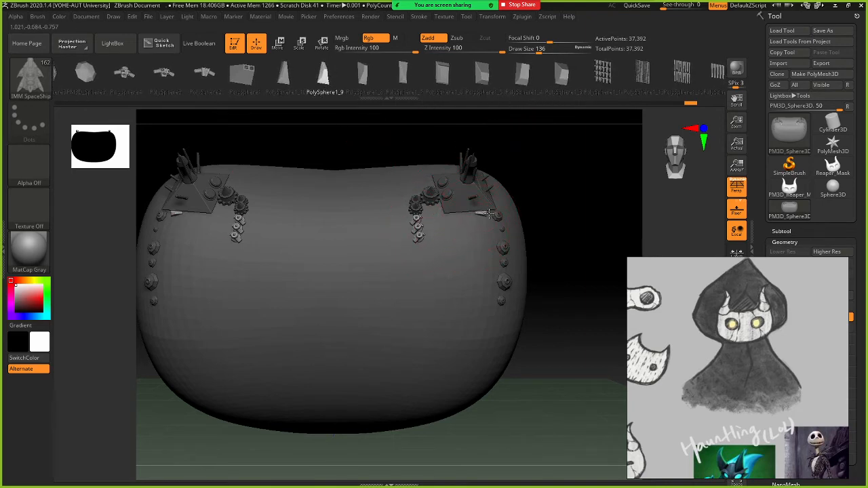
drag(491, 213, 457, 223)
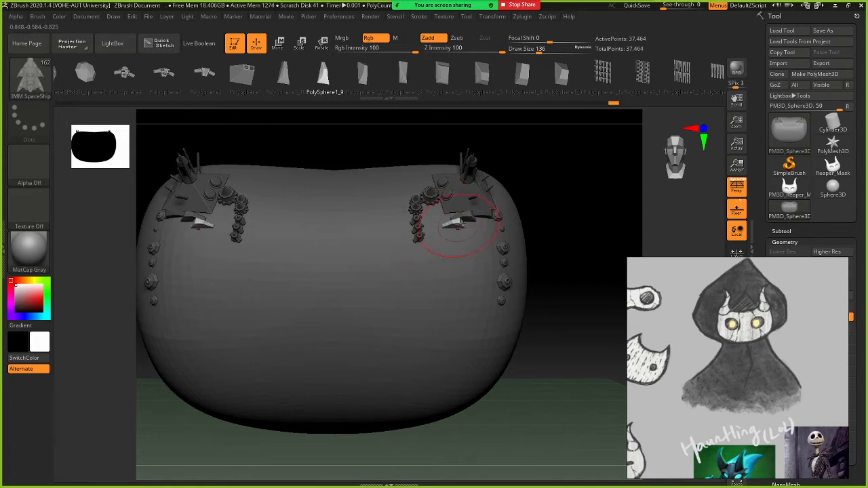
Undo all the inserted spaceship parts back to the plain mask
key(ctrl+z)
key(ctrl+z)
key(ctrl+z)
key(ctrl+z)
key(ctrl+z)
key(ctrl+z)
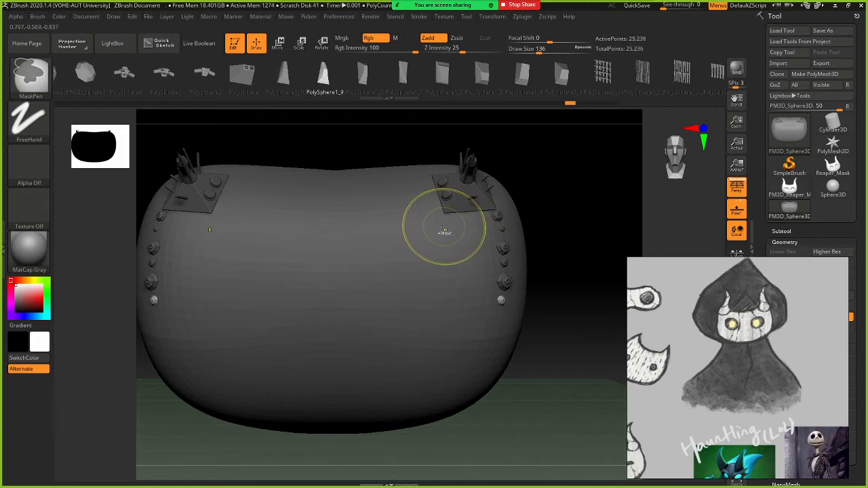
key(ctrl+z)
key(ctrl+z)
key(ctrl+z)
key(ctrl+z)
key(ctrl+z)
key(ctrl+z)
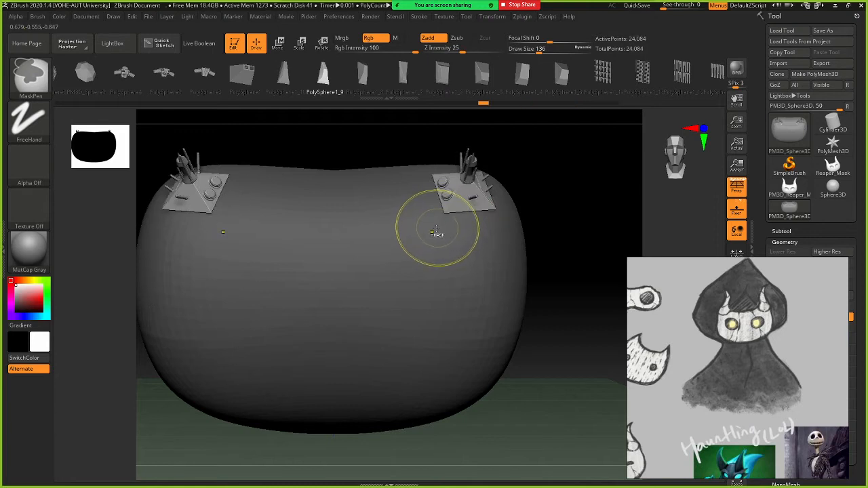
key(ctrl+z)
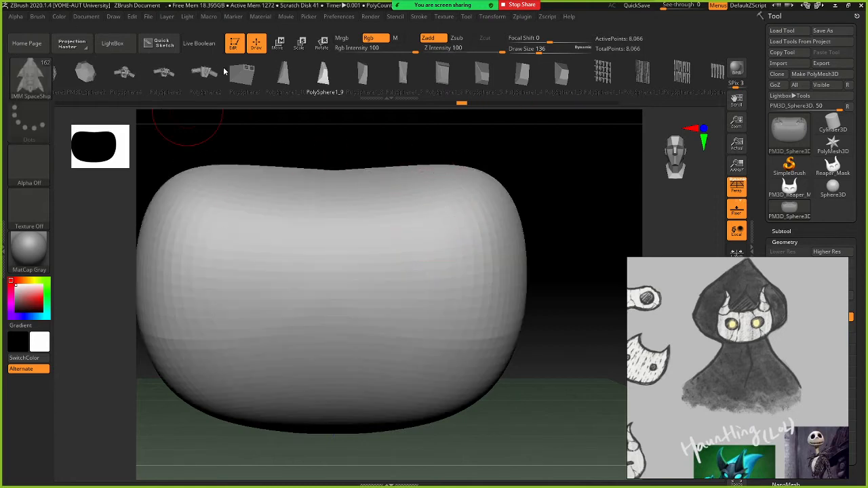
Insert mirrored Sphere 32 meshes on the mask's upper corners with the IMM Primitives brush
click(34, 88)
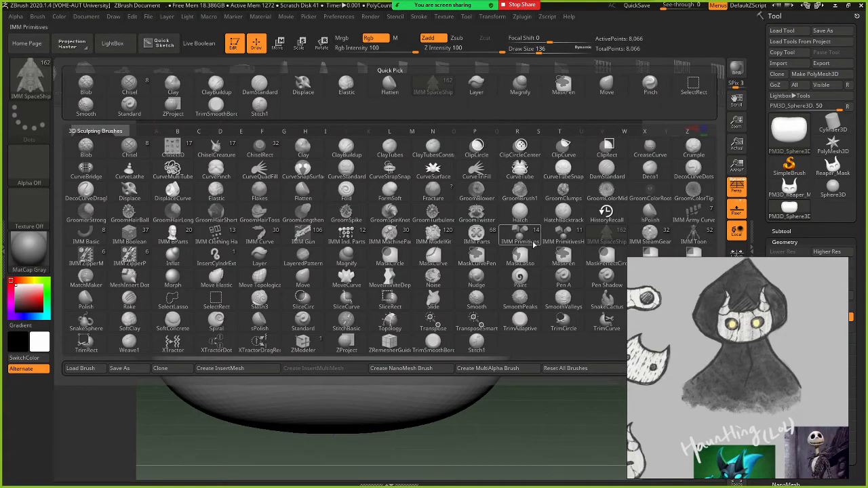
click(521, 233)
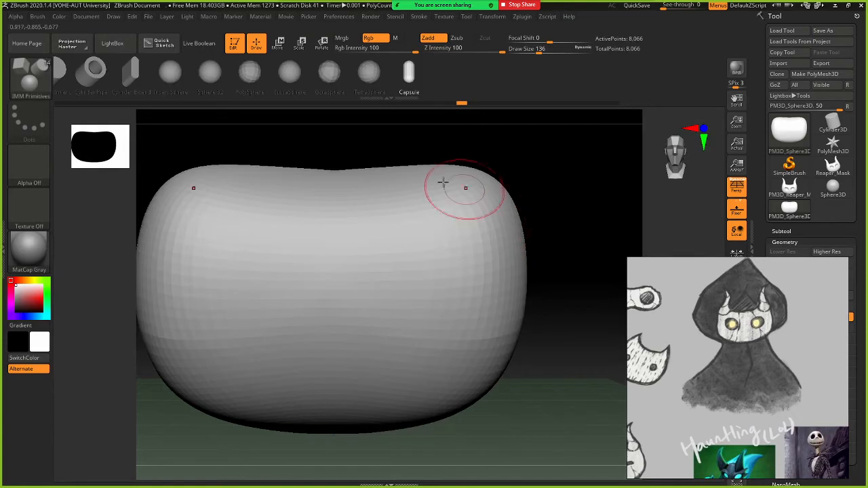
mouse_move(503, 235)
alt+right_down()
mouse_move(541, 271)
mouse_move(419, 244)
mouse_move(456, 239)
alt+right_up()
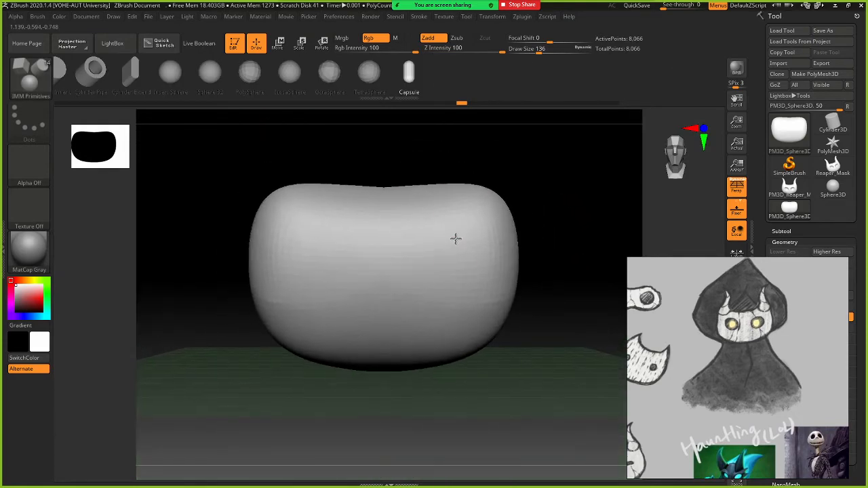
drag(455, 91, 650, 91)
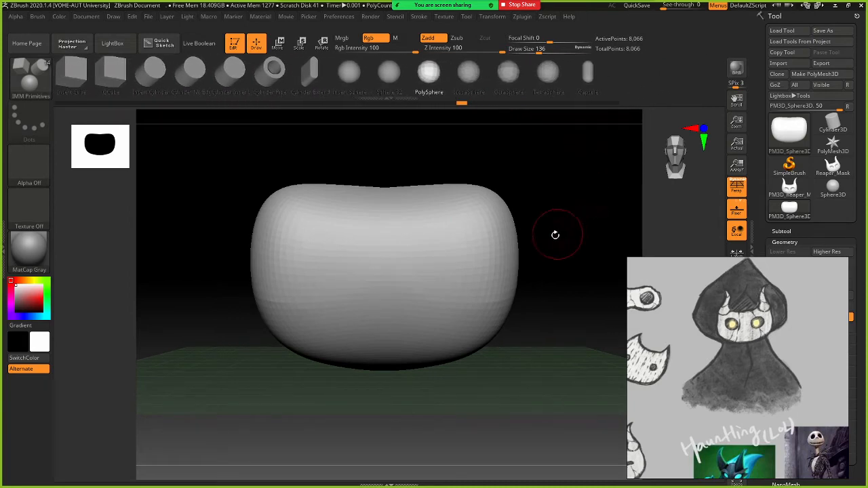
mouse_move(543, 231)
mouse_down()
mouse_move(532, 229)
mouse_move(508, 249)
mouse_move(533, 235)
mouse_move(533, 252)
mouse_up()
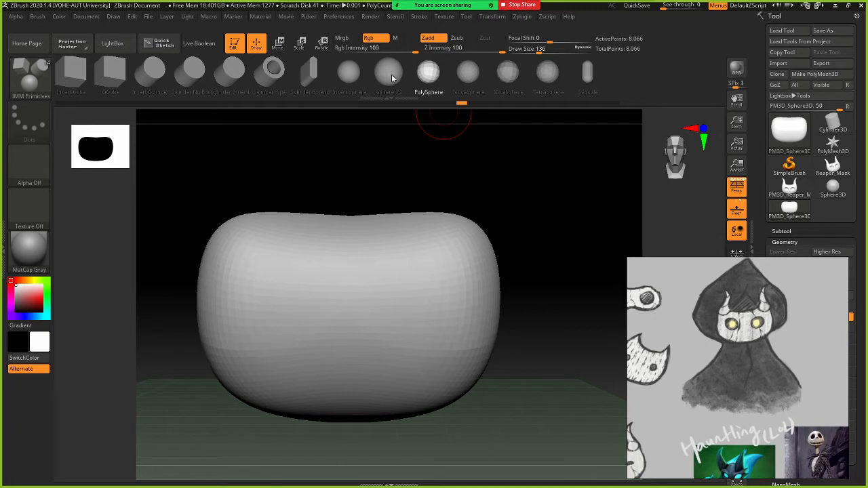
drag(463, 219, 471, 197)
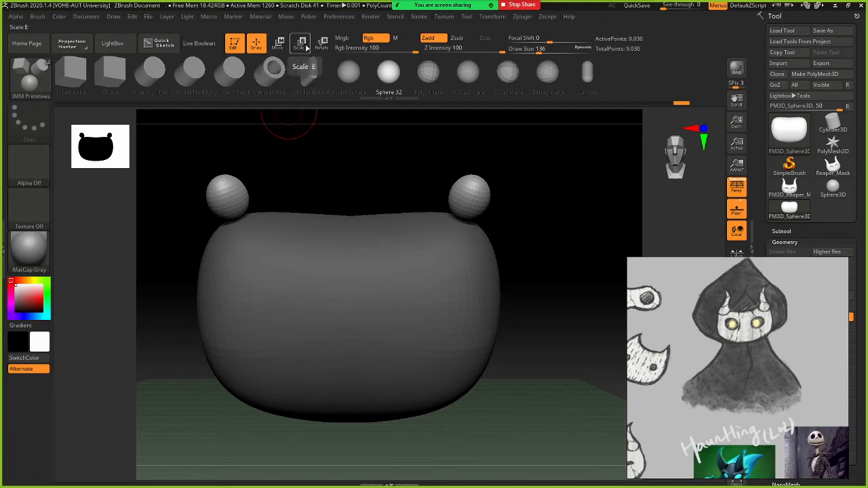
Lower the inserted spheres onto the mask's upper corners with the gizmo, then try enlarging them outward and undo that change
click(279, 45)
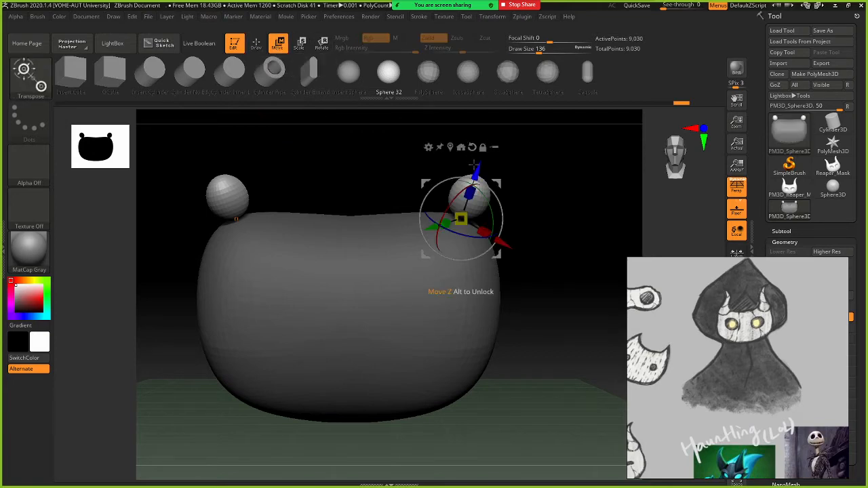
drag(475, 165, 474, 182)
drag(457, 234, 478, 234)
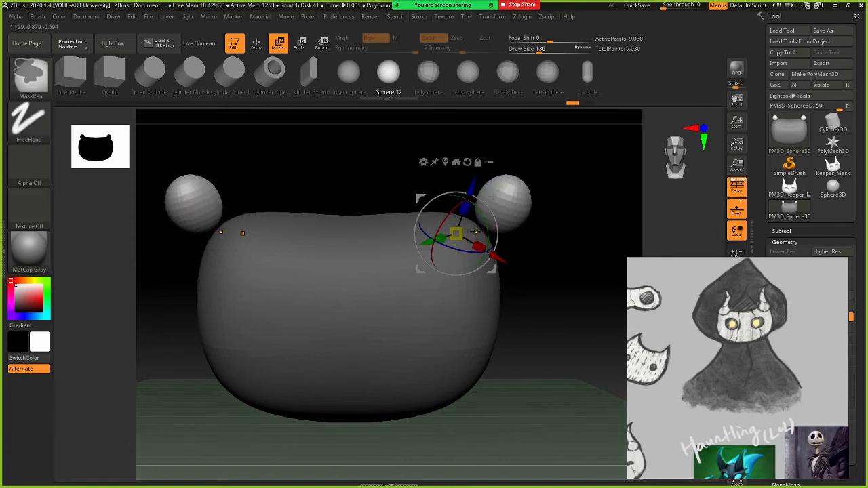
key(ctrl+z)
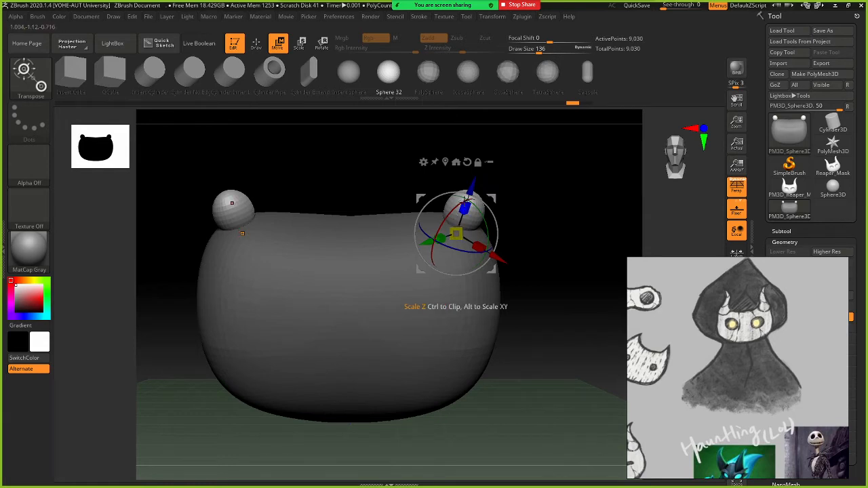
Try moving, scaling and rotating the spheres with the gizmo, keeping them seated on the mask's upper corners from front and side
drag(512, 228, 491, 226)
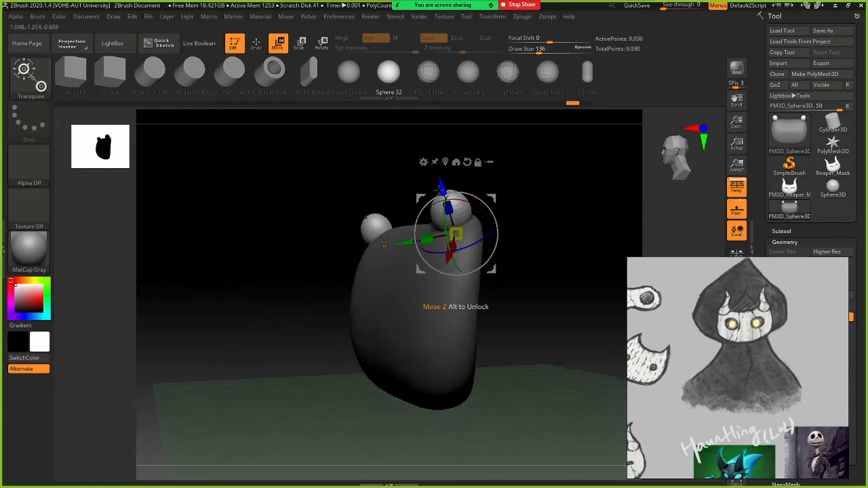
mouse_move(441, 183)
mouse_down()
mouse_move(439, 171)
mouse_move(439, 181)
mouse_up()
drag(528, 224, 566, 230)
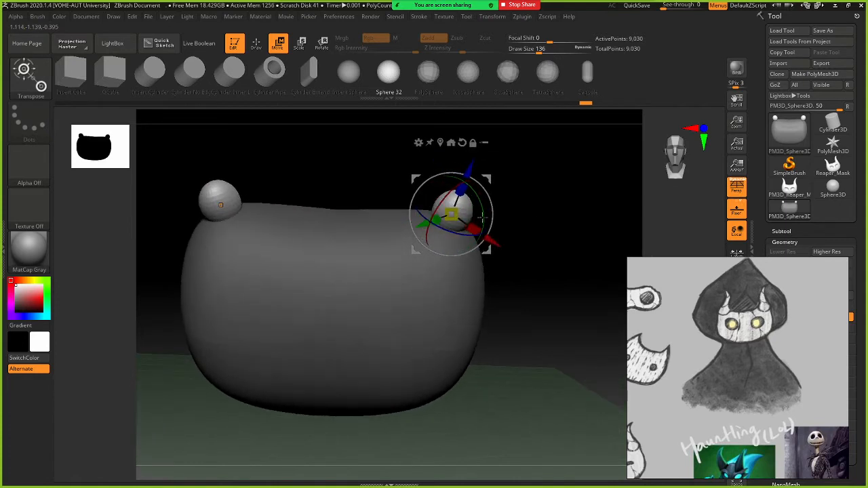
drag(451, 214, 509, 212)
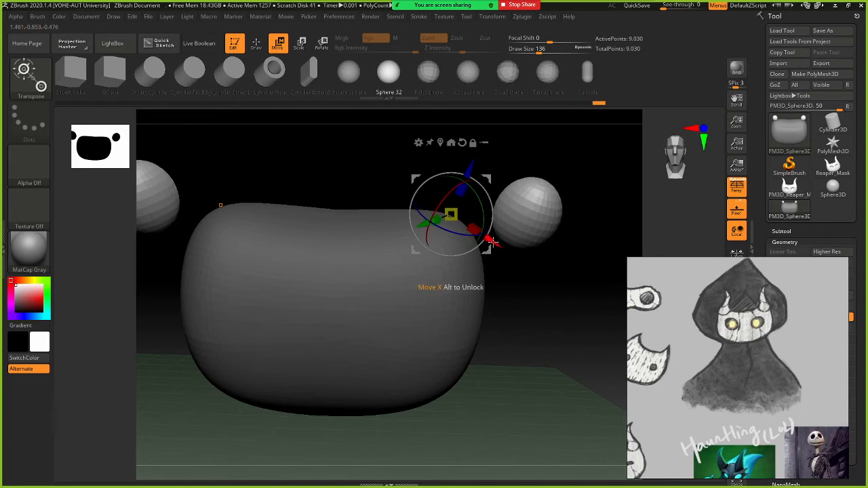
alt+drag(487, 179, 509, 161)
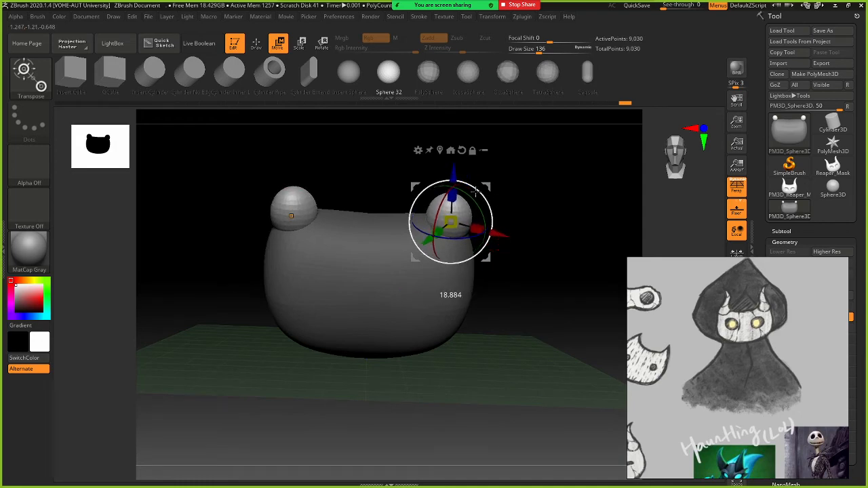
drag(498, 235, 479, 224)
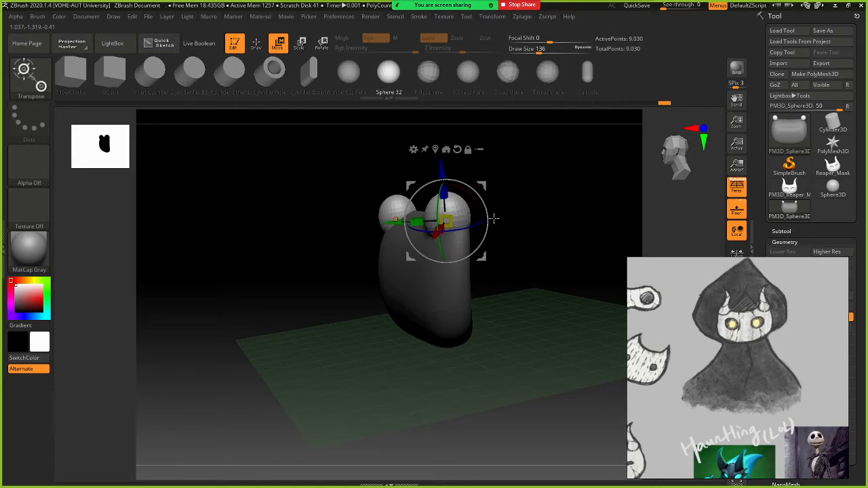
drag(494, 218, 414, 259)
alt+drag(338, 293, 229, 304)
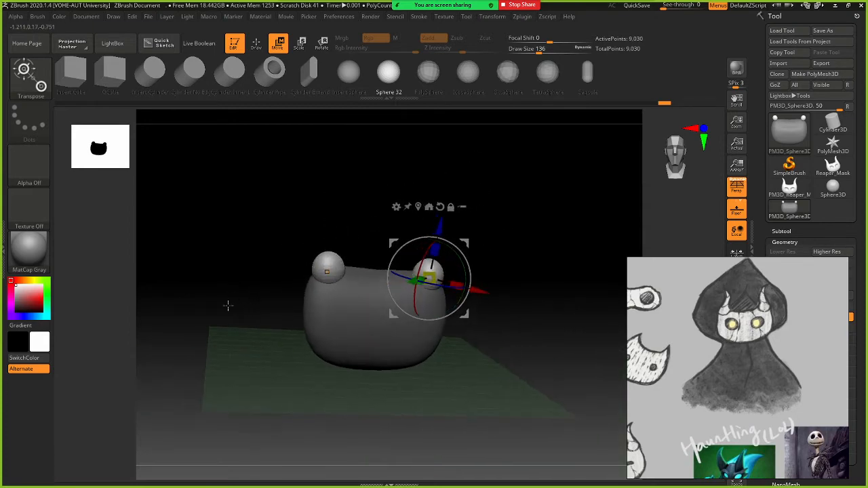
Pull both spheres upward into tall, tapered horns using the Move brush at draw size 286
key(b)
key(m)
key(v)
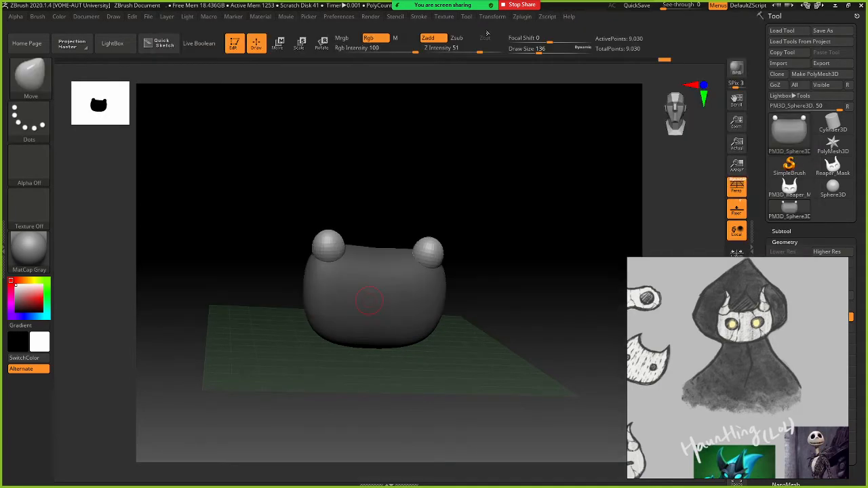
mouse_move(451, 224)
alt+mouse_down()
mouse_move(434, 209)
mouse_move(463, 203)
mouse_move(441, 241)
mouse_move(441, 169)
mouse_move(414, 147)
mouse_move(488, 132)
mouse_move(478, 79)
alt+mouse_up()
mouse_move(452, 184)
mouse_down()
mouse_move(431, 200)
mouse_move(453, 181)
mouse_up()
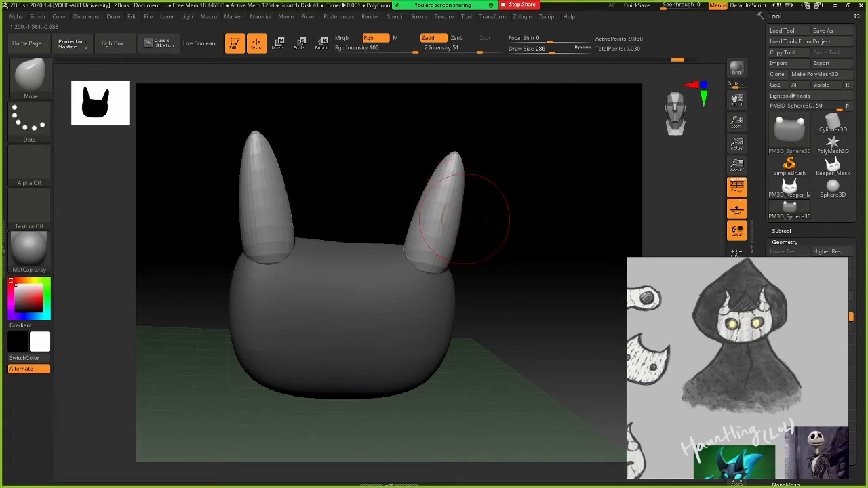
Bend the horn tips outward and the middles inward from the front view using the Move brush
drag(469, 221, 472, 231)
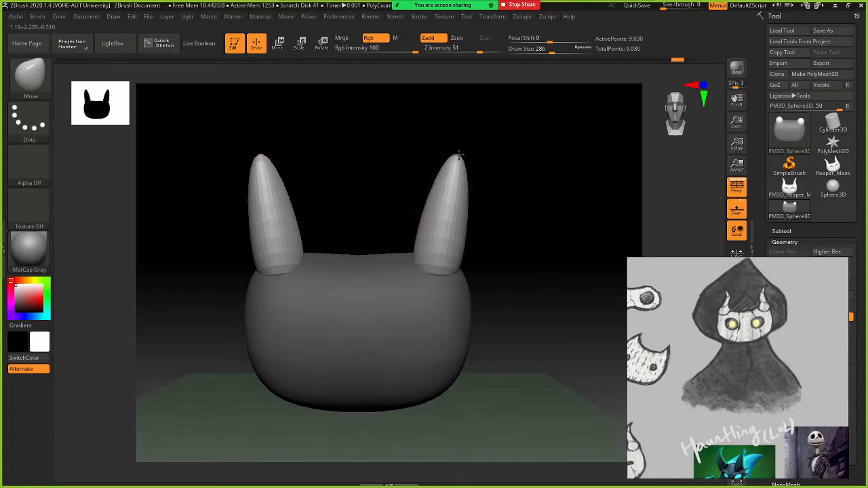
mouse_move(458, 156)
mouse_down()
mouse_move(480, 146)
mouse_move(458, 168)
mouse_up()
drag(460, 199, 445, 212)
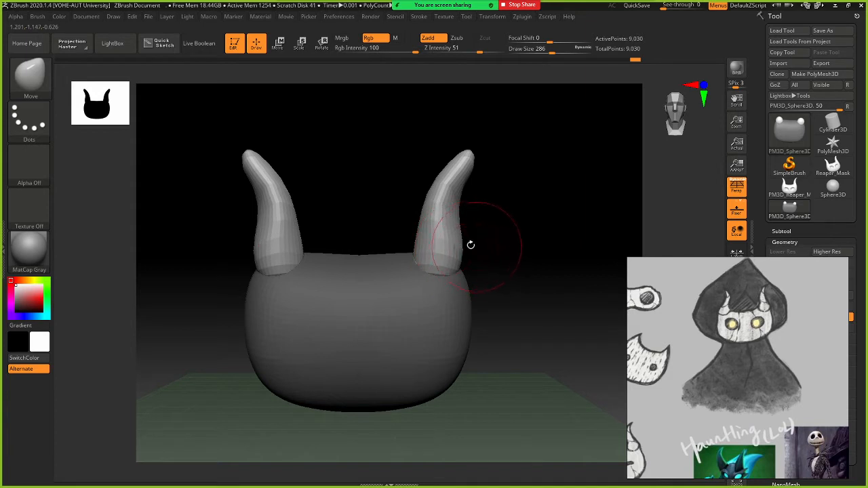
mouse_move(442, 231)
mouse_down()
mouse_move(451, 228)
mouse_move(450, 246)
mouse_move(471, 243)
mouse_up()
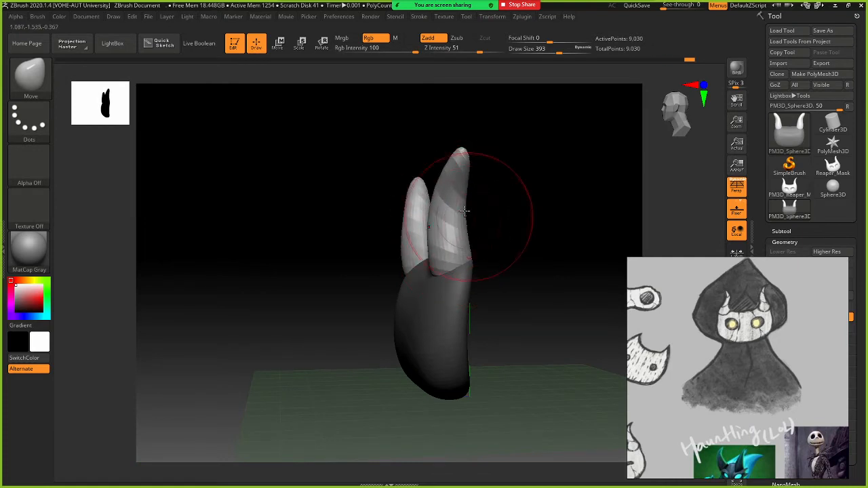
Undo the last stroke, smooth the horns and refine their curve from side and front with the Move brush at draw size 393
key(ctrl+z)
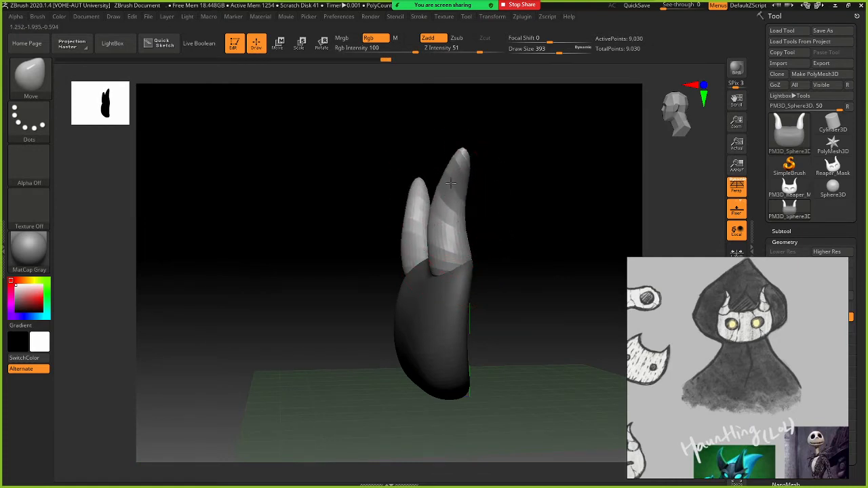
mouse_move(452, 224)
shift+mouse_down()
mouse_move(454, 206)
mouse_move(445, 204)
shift+mouse_up()
drag(502, 226, 537, 229)
mouse_move(451, 251)
mouse_down()
mouse_move(471, 269)
mouse_move(456, 271)
mouse_move(495, 275)
mouse_up()
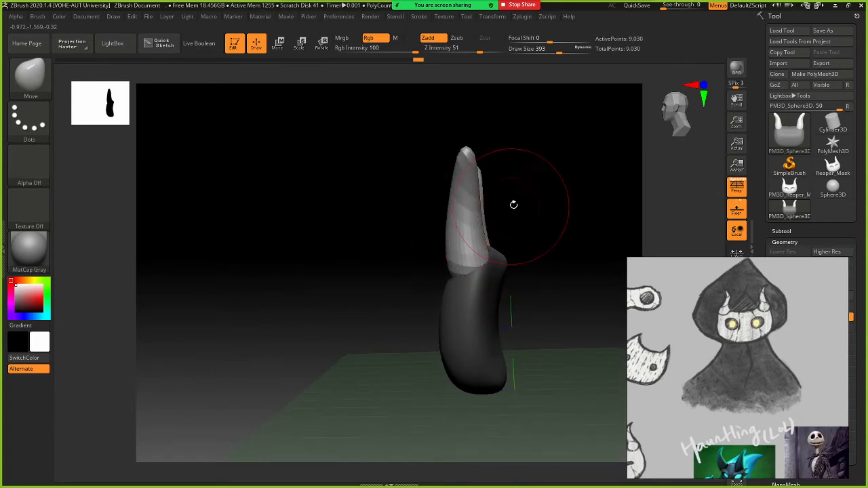
mouse_move(514, 204)
mouse_down()
mouse_move(564, 208)
mouse_move(542, 210)
mouse_up()
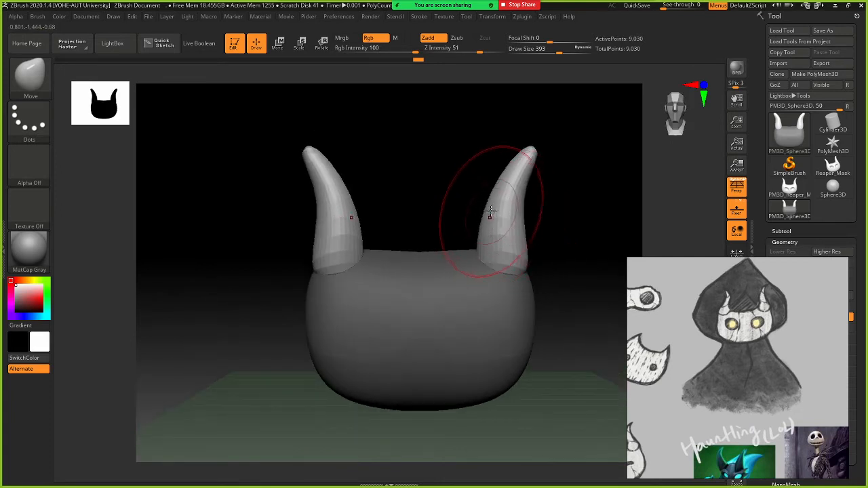
drag(490, 211, 485, 210)
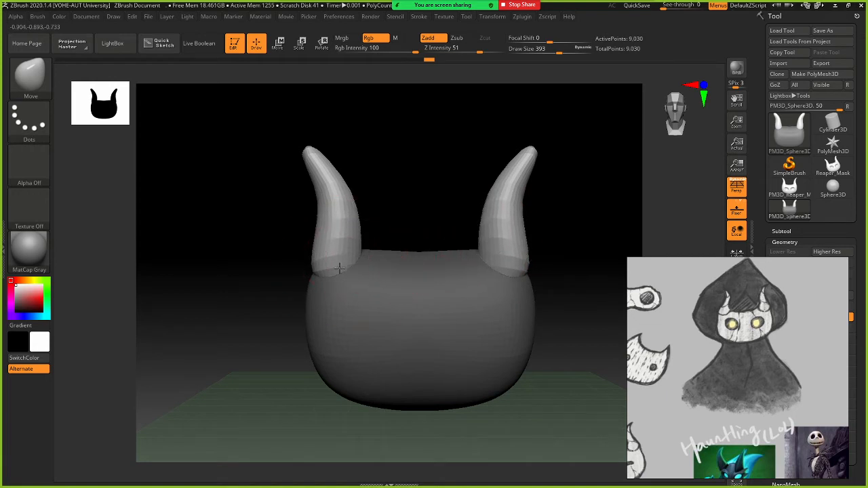
Try smoothing the horn tips, undo that attempt, and rework the tips into longer, sharper points
key(shift)
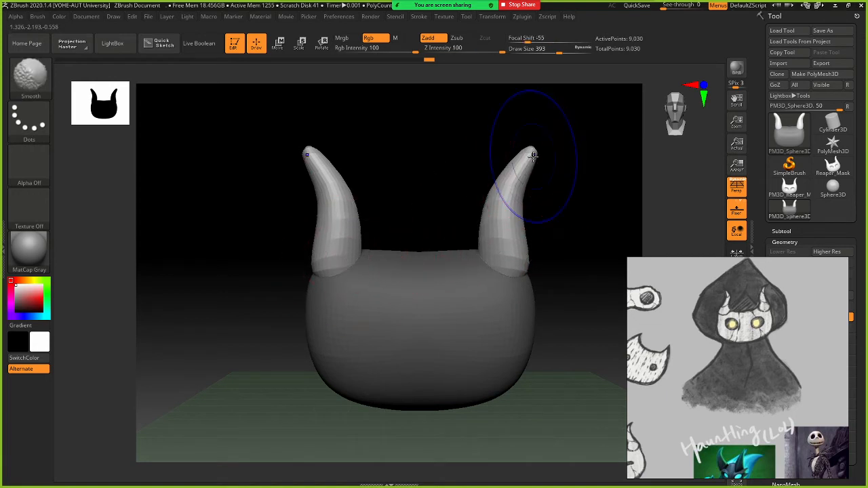
mouse_move(529, 156)
shift+mouse_down()
mouse_move(520, 178)
mouse_move(513, 169)
mouse_move(524, 167)
mouse_move(567, 117)
mouse_move(506, 172)
shift+mouse_up()
key(ctrl+z)
key(ctrl+z)
mouse_move(542, 146)
shift+mouse_down()
mouse_move(510, 188)
mouse_move(510, 181)
mouse_move(516, 193)
mouse_move(506, 202)
shift+mouse_up()
key(shift)
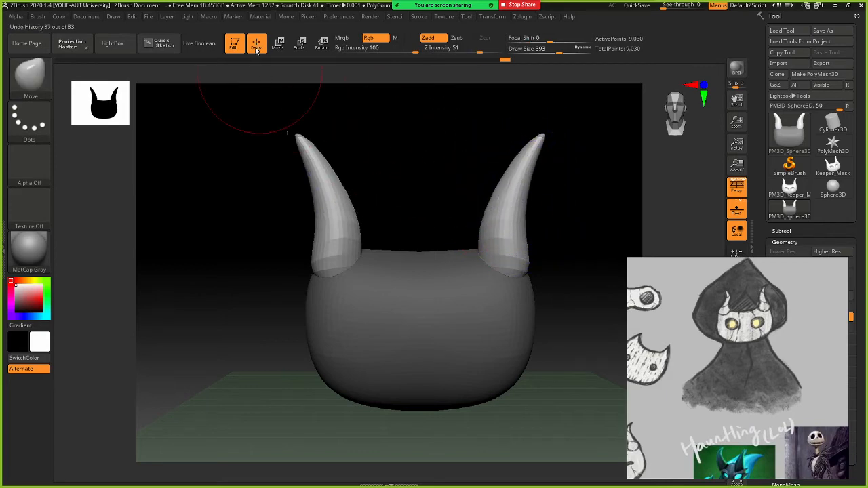
Shorten both horns vertically with the scale gizmo, keeping their bases seated on the mask's corners, and return to Draw mode
click(302, 44)
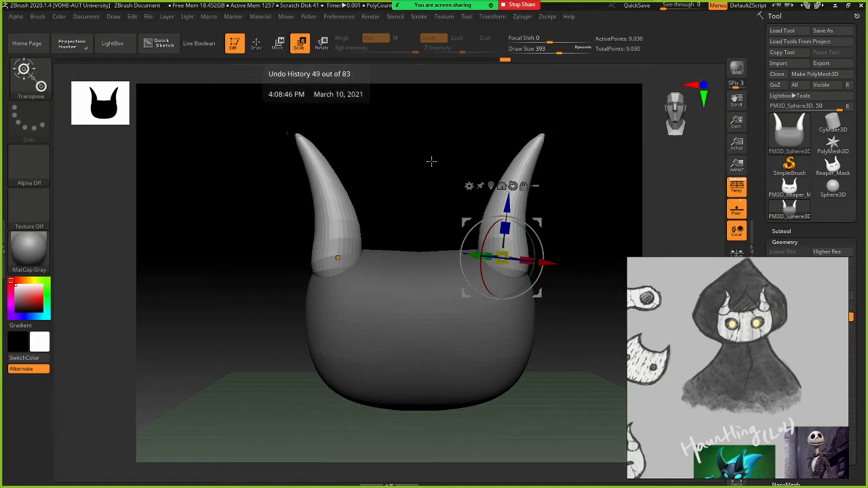
drag(503, 238, 502, 245)
drag(506, 207, 506, 212)
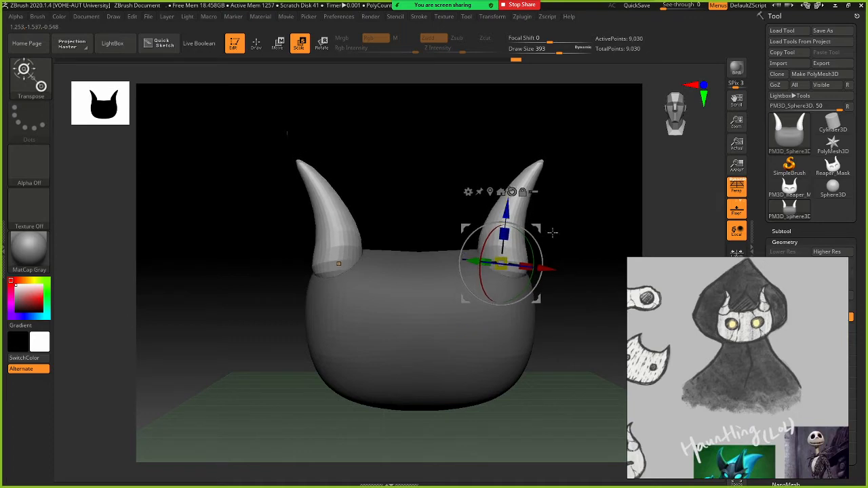
drag(569, 231, 505, 252)
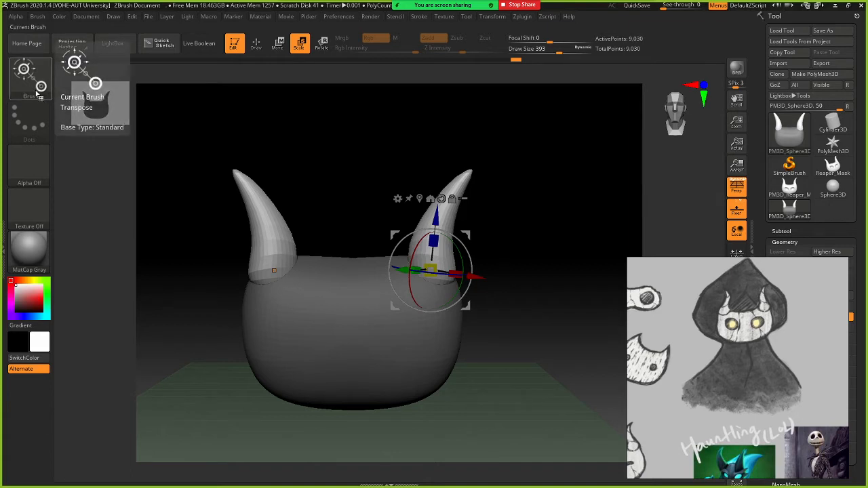
click(253, 46)
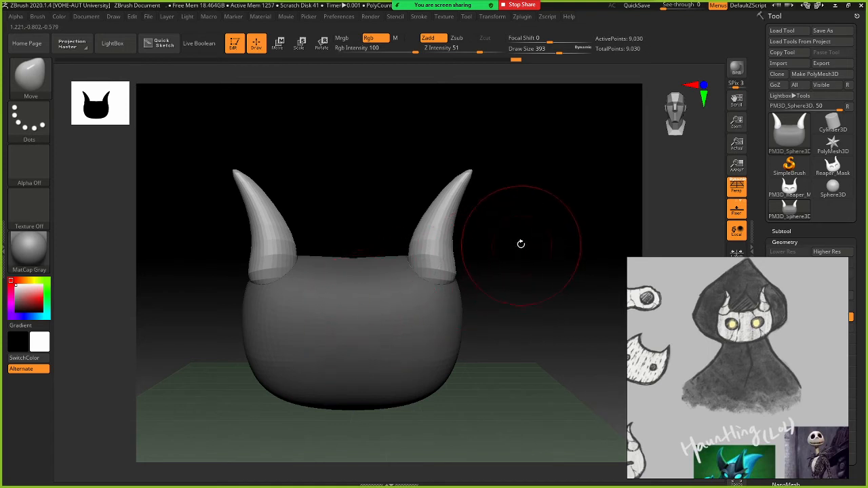
Remove the masking from the mask's main body so it can be sculpted
alt+drag(521, 244, 540, 213)
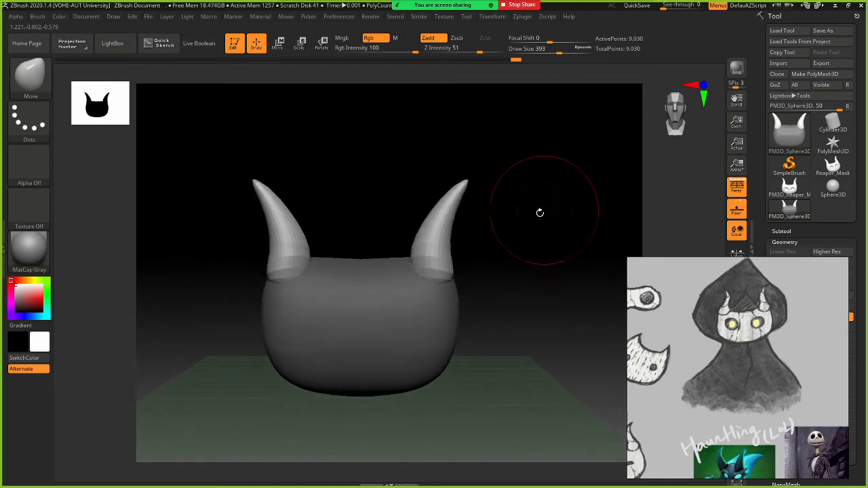
key(ctrl)
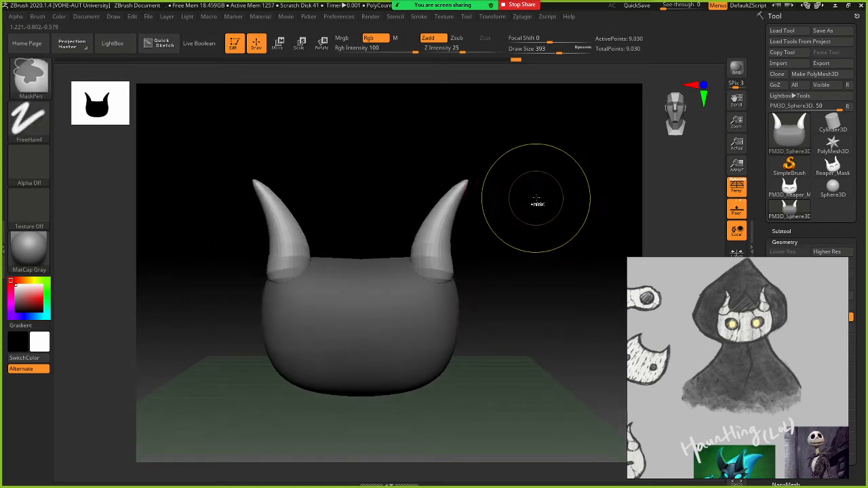
ctrl+drag(541, 206, 484, 262)
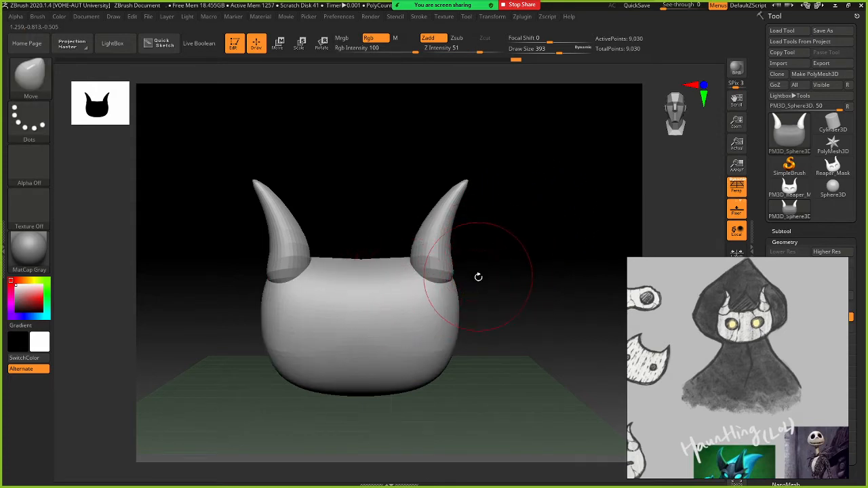
mouse_move(488, 281)
alt+mouse_down()
mouse_move(500, 241)
mouse_move(572, 249)
mouse_move(529, 254)
mouse_move(523, 232)
mouse_move(539, 223)
mouse_move(550, 225)
mouse_move(496, 242)
alt+mouse_up()
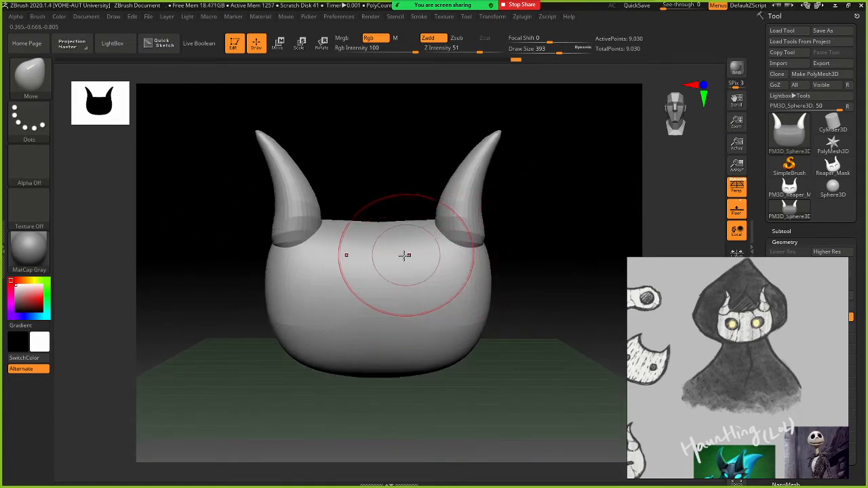
Paint a mask over the centre of the face, and pull the top edge into a peak and the sides and lower corners outward
mouse_move(369, 271)
ctrl+mouse_down()
mouse_move(380, 298)
mouse_move(339, 305)
mouse_move(363, 298)
ctrl+mouse_up()
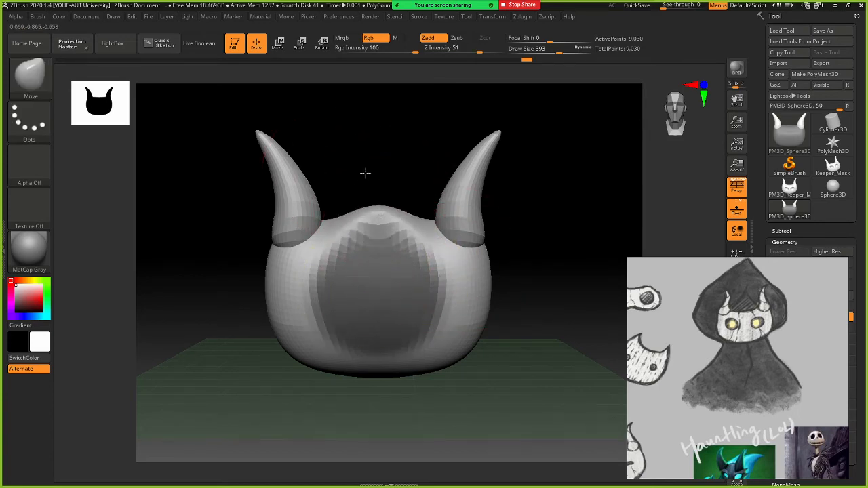
drag(380, 211, 384, 169)
drag(486, 289, 511, 291)
drag(443, 334, 476, 356)
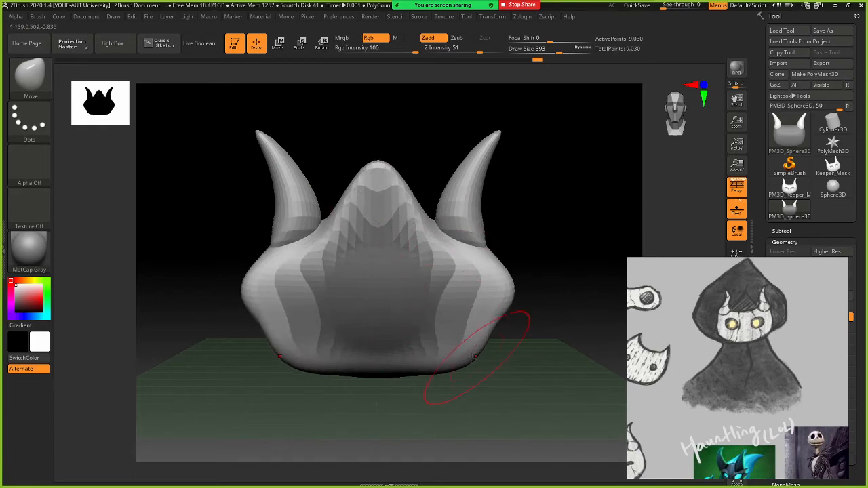
Undo the last Move brush strokes on the head and invert the mask over its front
key(ctrl+z)
key(ctrl+z)
key(ctrl+z)
key(ctrl+z)
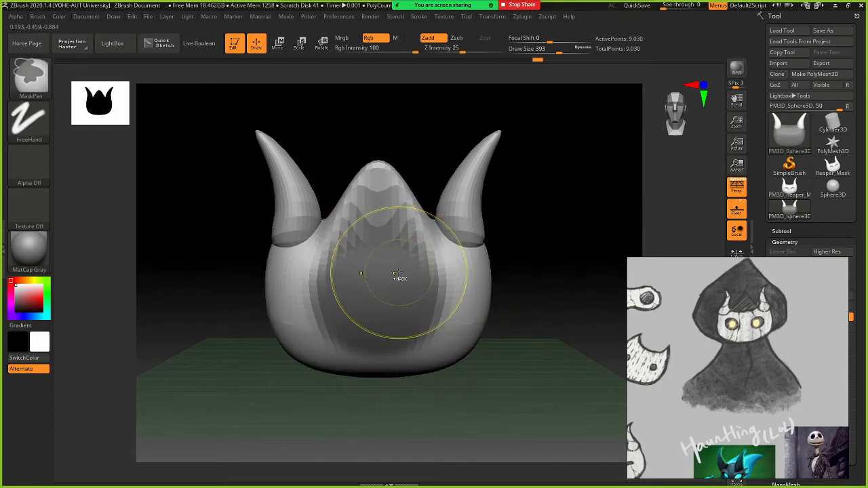
ctrl+click(553, 217)
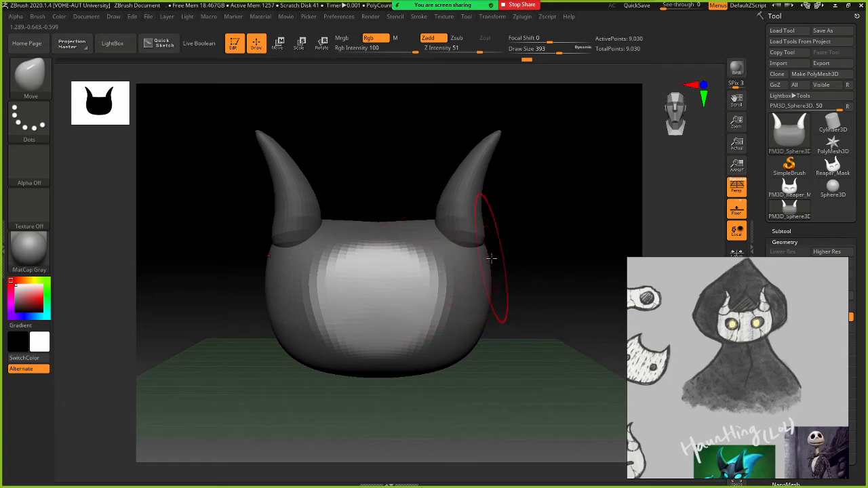
Try to reshape the unmasked front of the face with the Move brush
mouse_move(395, 284)
mouse_down()
mouse_move(379, 244)
mouse_move(348, 289)
mouse_up()
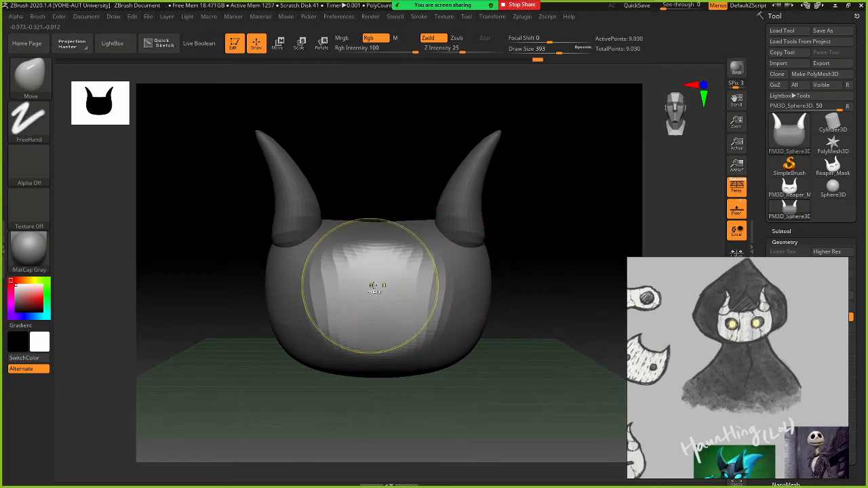
drag(533, 271, 355, 304)
key(ctrl+z)
shift+drag(498, 278, 558, 266)
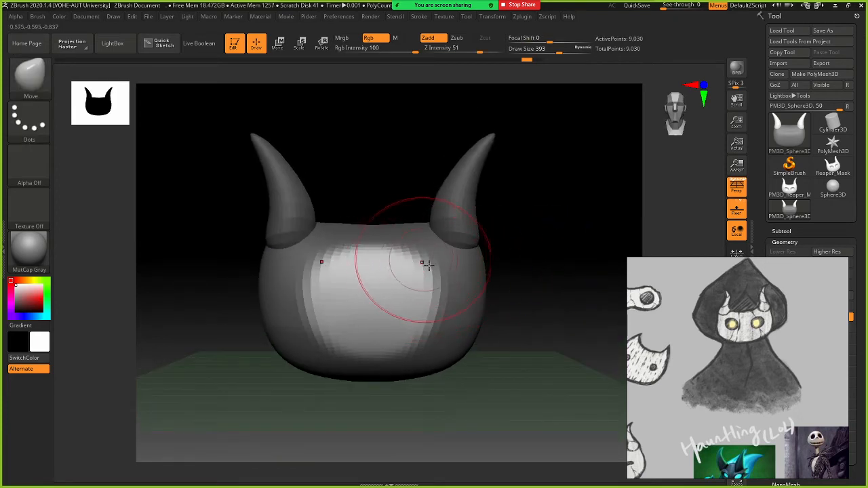
Soften the edge of the mask on the head, and clear the mask completely
key(ctrl)
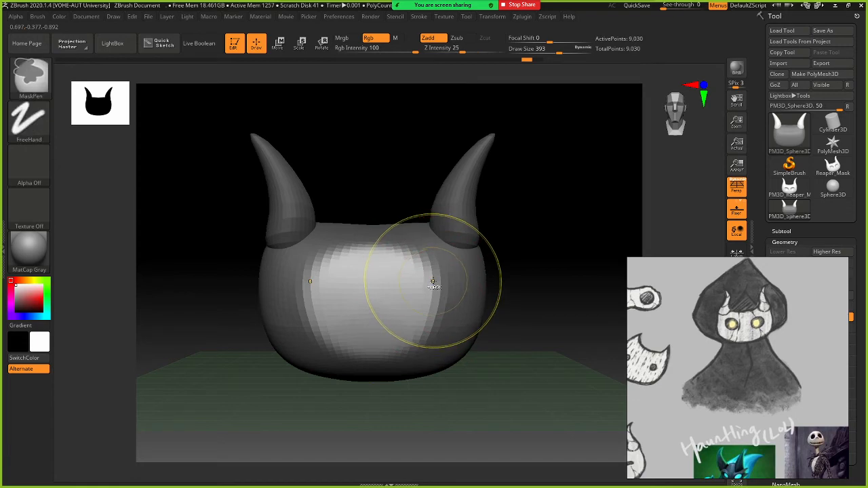
ctrl+click(433, 281)
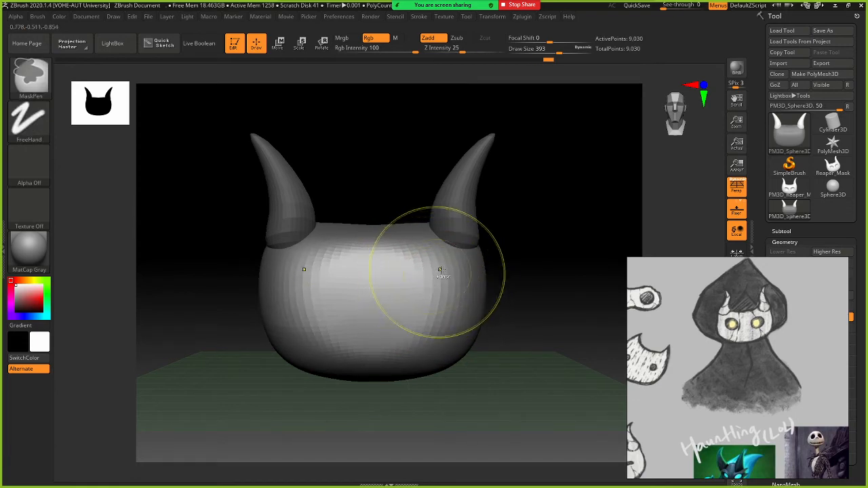
ctrl+click(543, 242)
ctrl+drag(546, 238, 544, 243)
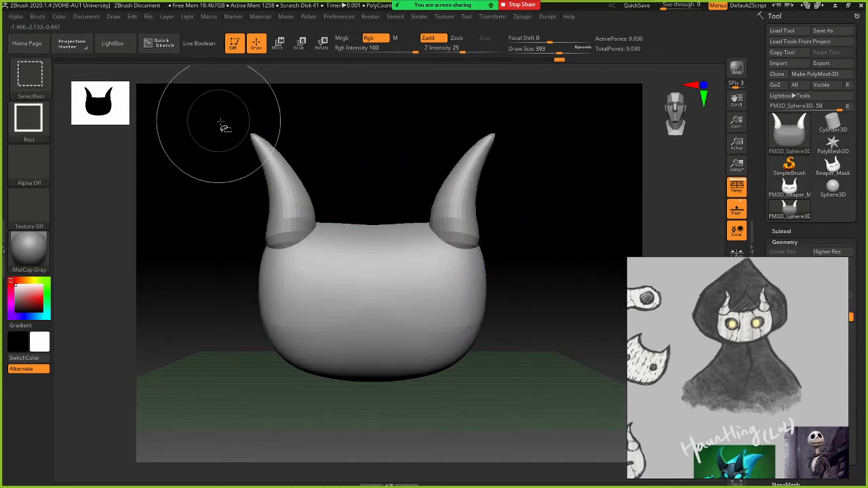
Isolate the head body and the pair of horns one after the other, showing the whole model again each time
ctrl+shift+click(396, 257)
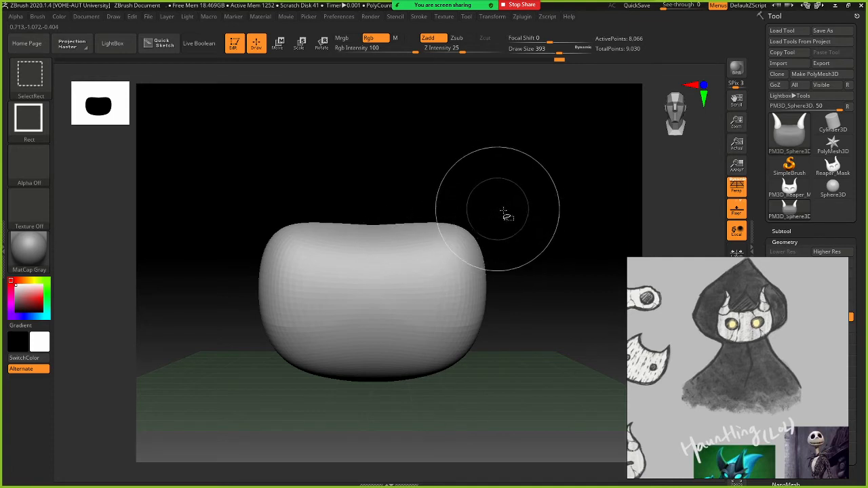
ctrl+shift+click(541, 211)
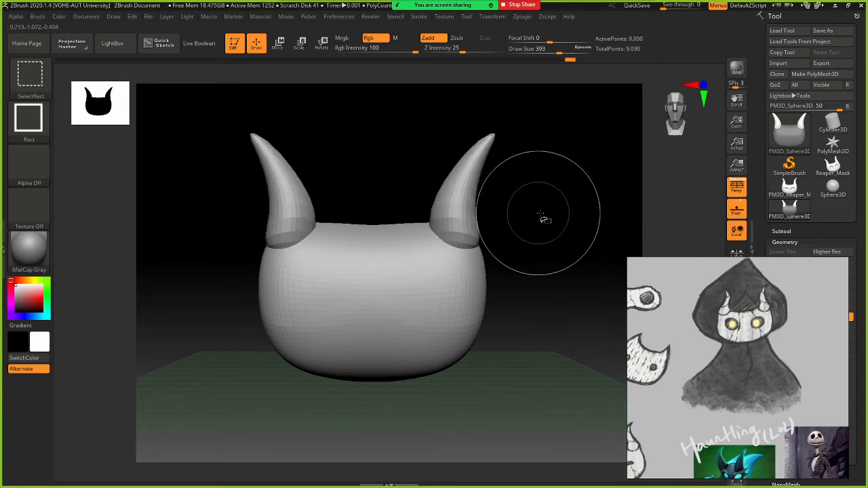
ctrl+shift+click(465, 199)
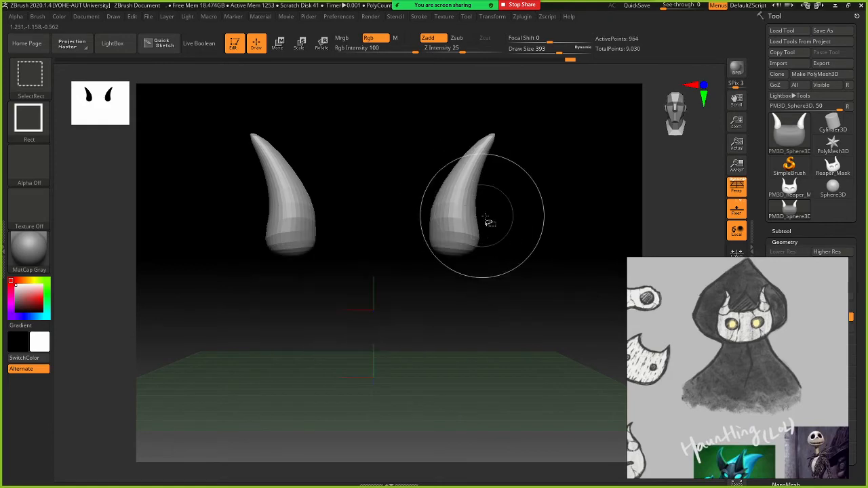
ctrl+shift+click(525, 225)
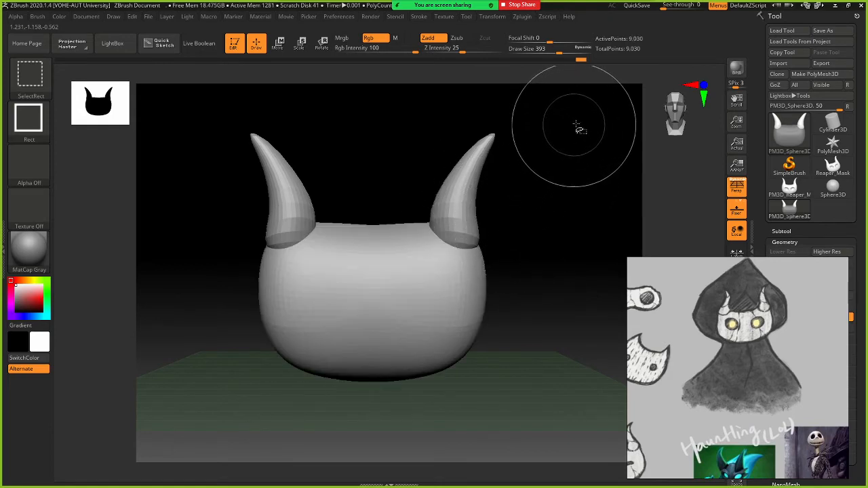
Isolate the upper parts of both horns, invert the visibility, and show the whole model again
mouse_move(580, 124)
ctrl+shift+mouse_down()
mouse_move(476, 147)
mouse_move(240, 164)
mouse_move(174, 195)
ctrl+shift+mouse_up()
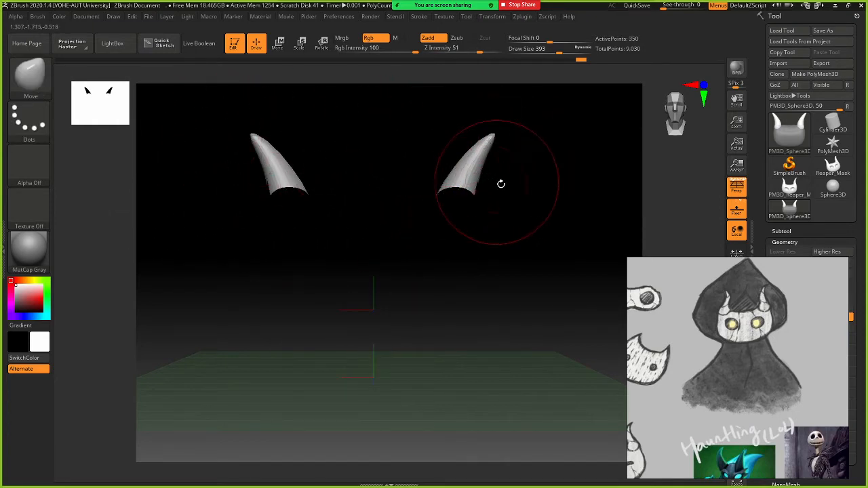
ctrl+shift+click(551, 201)
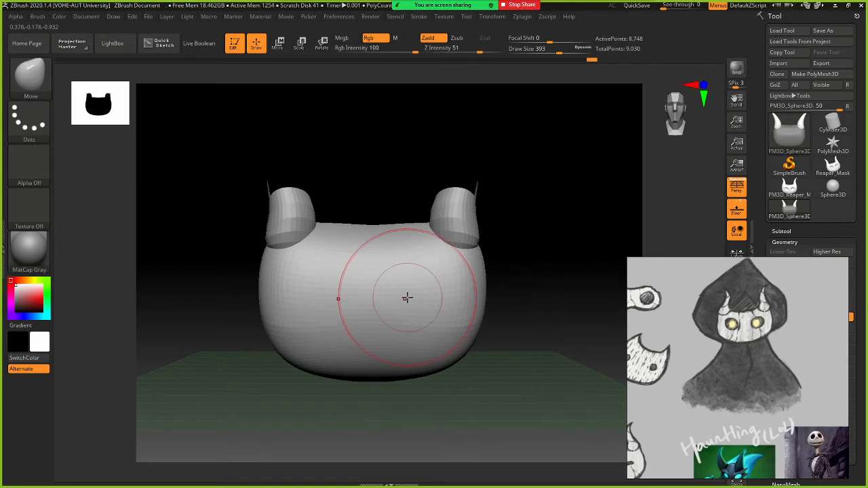
ctrl+shift+click(566, 208)
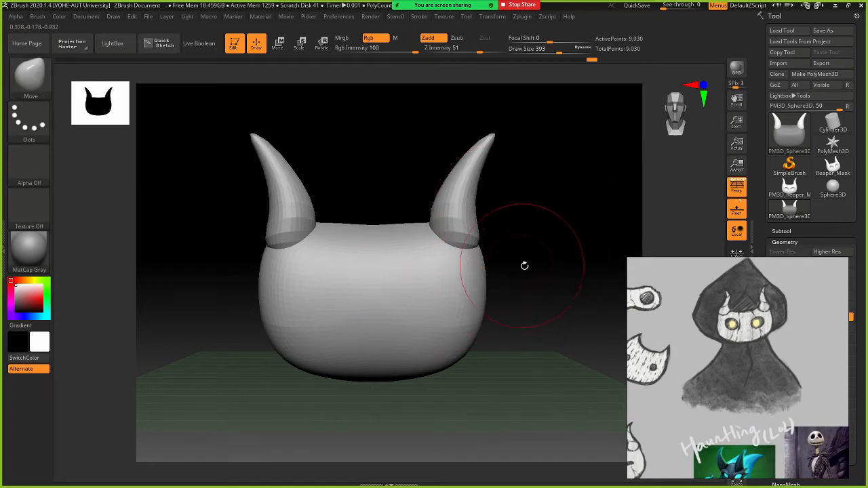
mouse_move(525, 265)
mouse_down()
mouse_move(491, 270)
mouse_move(516, 268)
mouse_move(500, 262)
mouse_move(547, 272)
mouse_move(529, 269)
mouse_up()
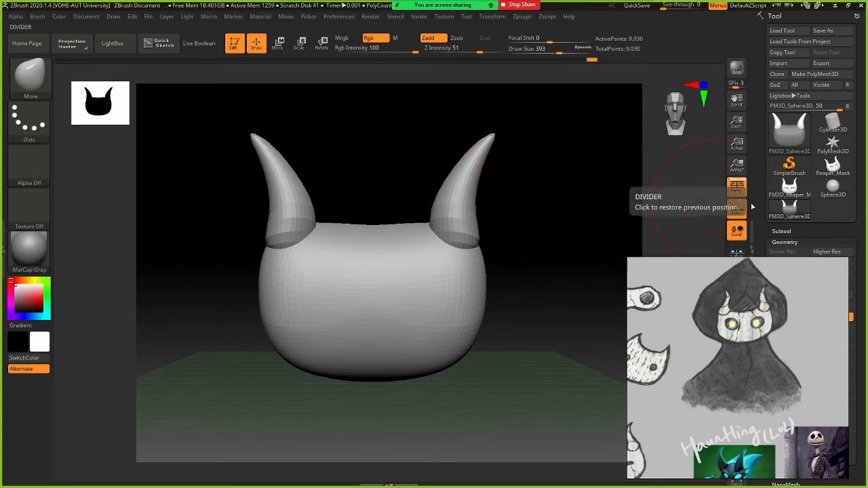
Expand the Subtool settings to show the subtool list of the horned head
click(816, 230)
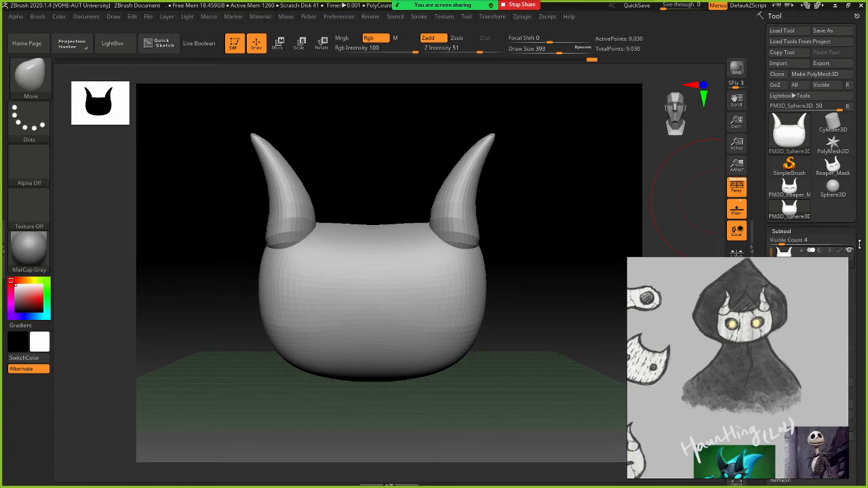
drag(859, 245, 856, 179)
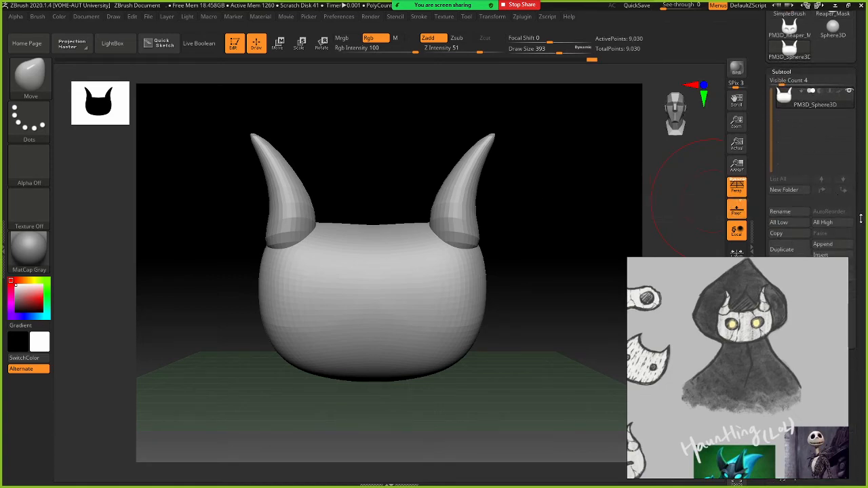
drag(862, 209, 859, 295)
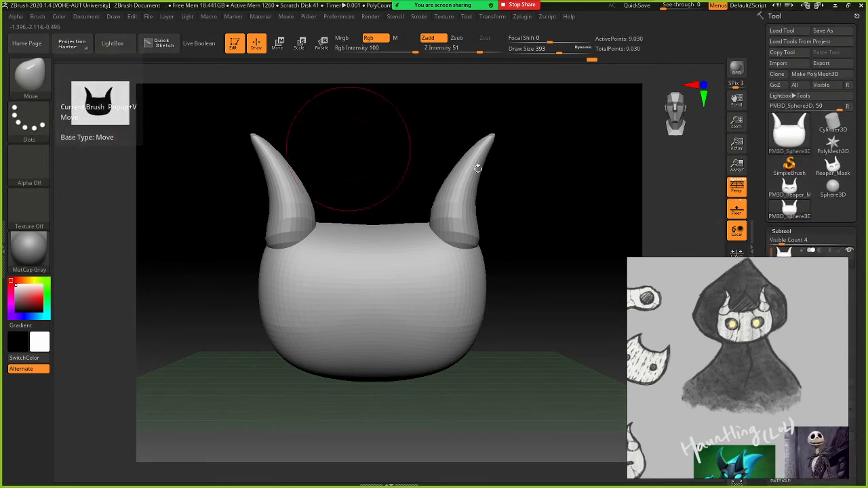
drag(863, 239, 861, 188)
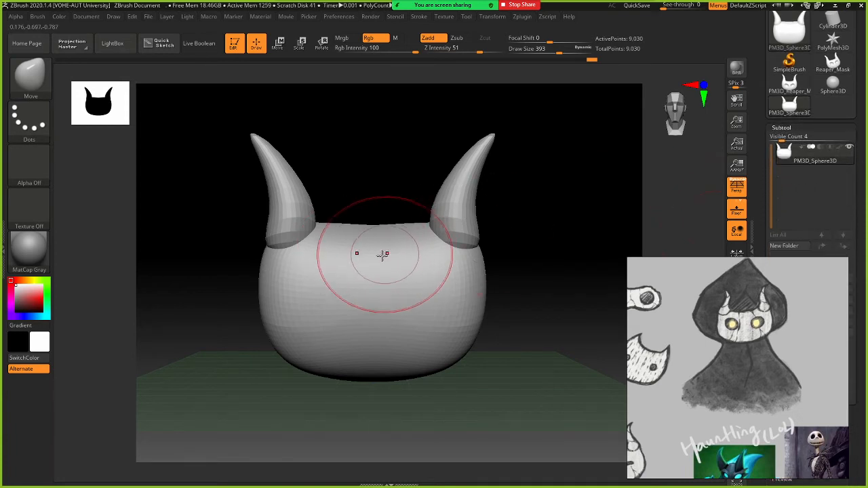
Insert mirrored Sphere 32 primitives as eyes on the front of the head with the IMM Primitives brush
click(40, 85)
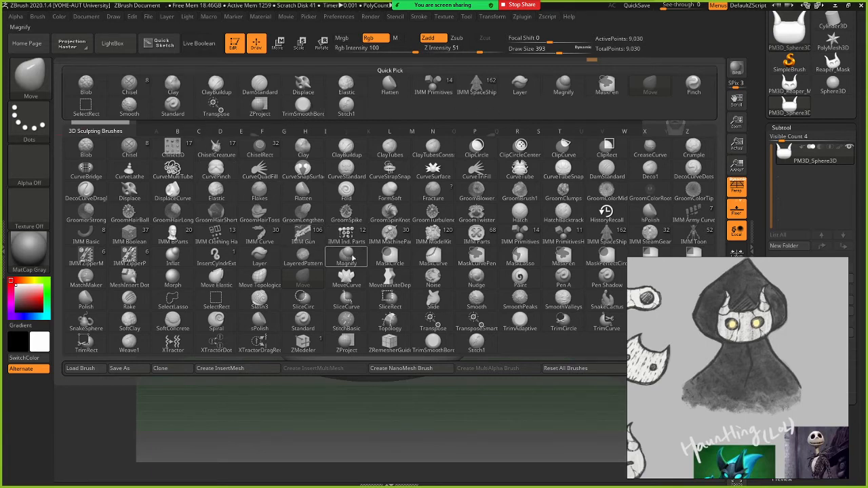
click(518, 236)
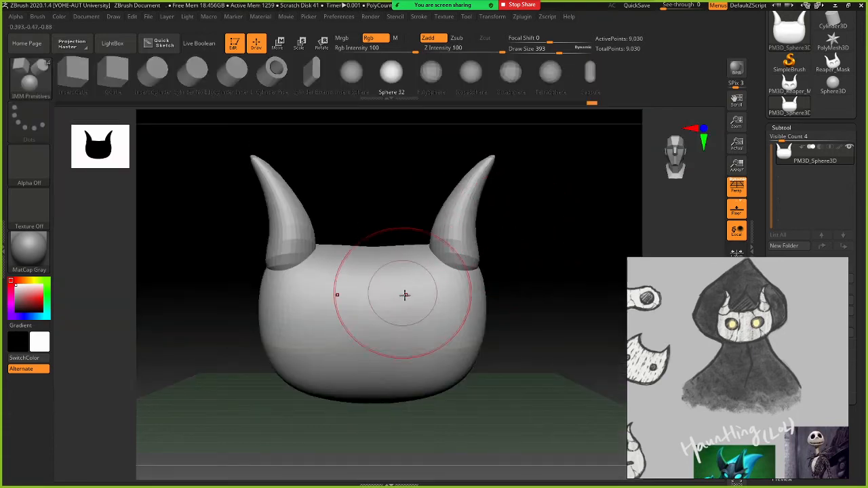
key(x)
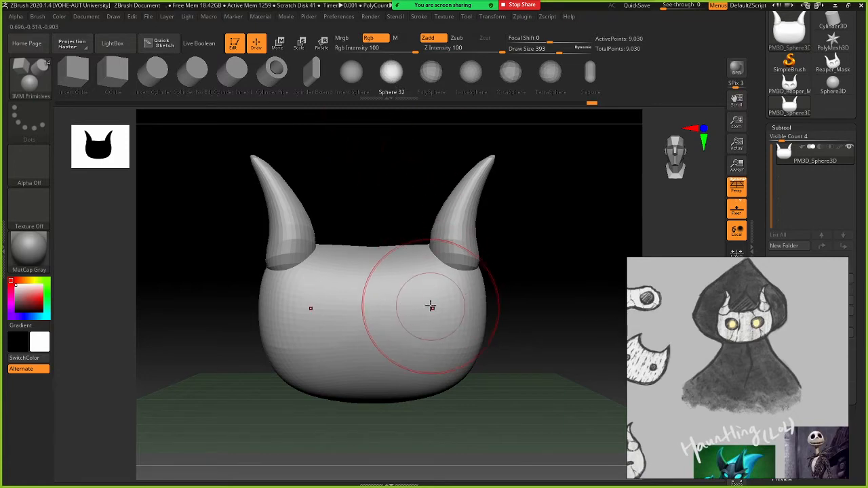
drag(435, 306, 469, 317)
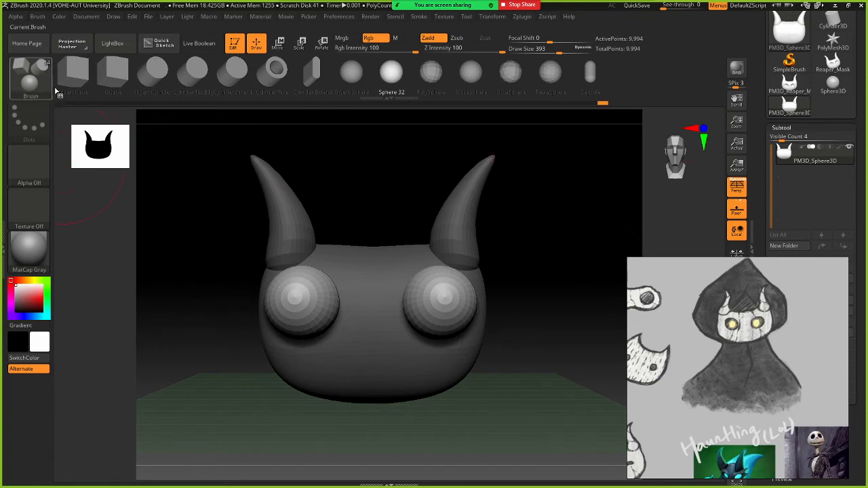
Move the two eye spheres closer together and push them back into the head
click(280, 42)
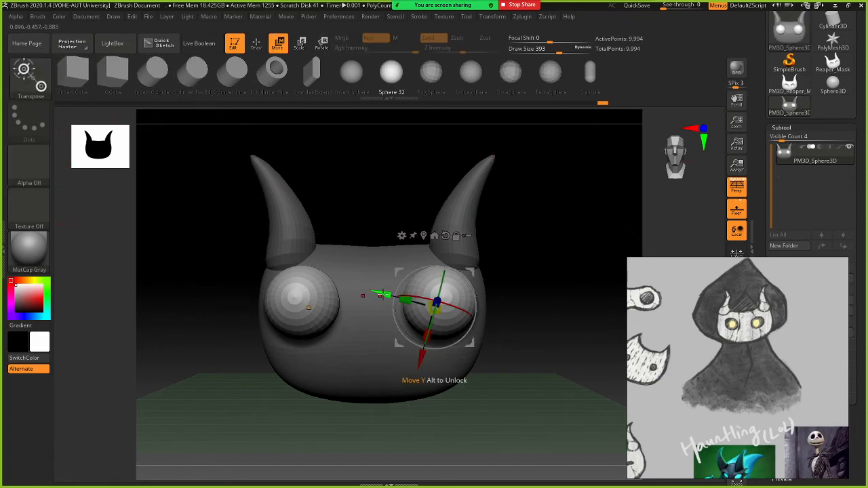
drag(385, 295, 377, 295)
drag(412, 356, 412, 359)
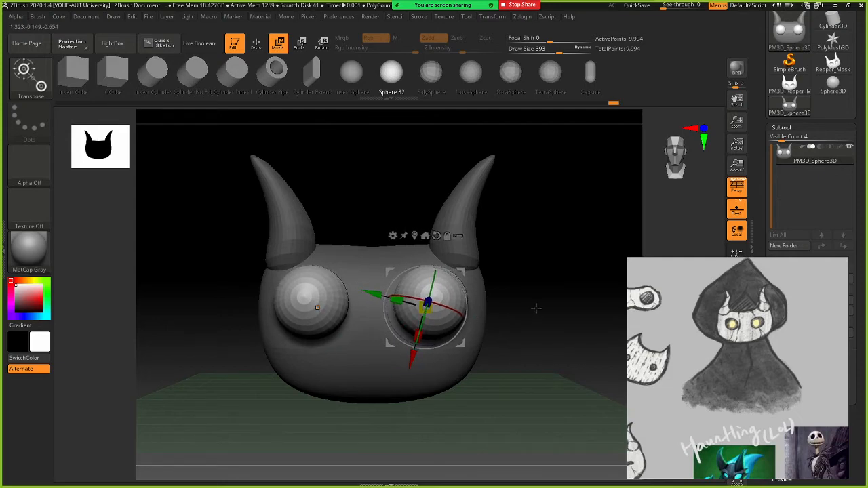
drag(535, 308, 475, 310)
drag(373, 299, 409, 307)
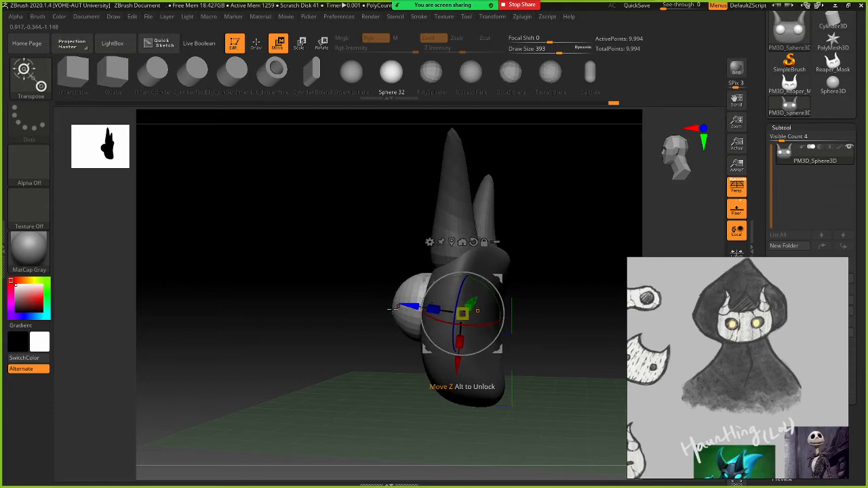
drag(309, 314, 360, 314)
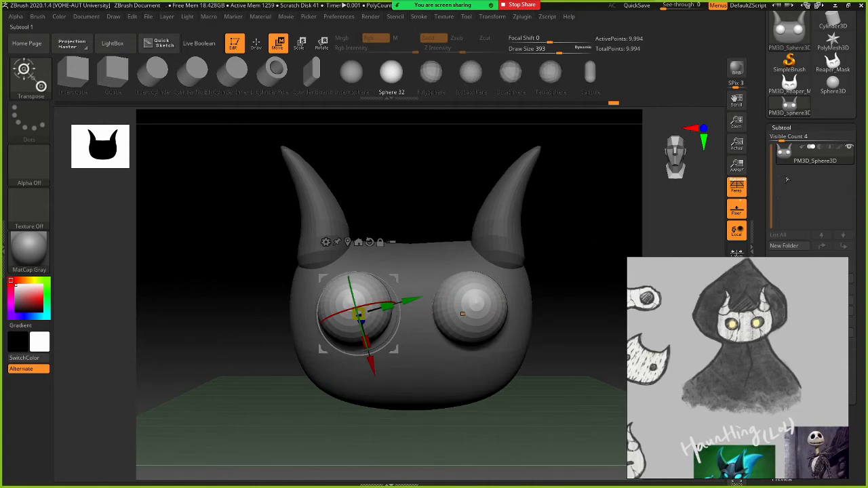
click(489, 312)
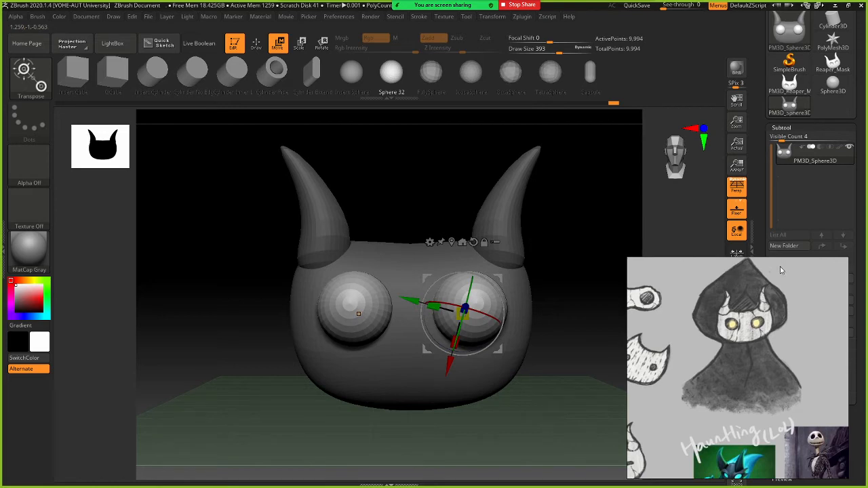
Move the reference image clear of the Subtool settings, shrink its window and reframe it on the hooded horned figure
drag(780, 270, 158, 277)
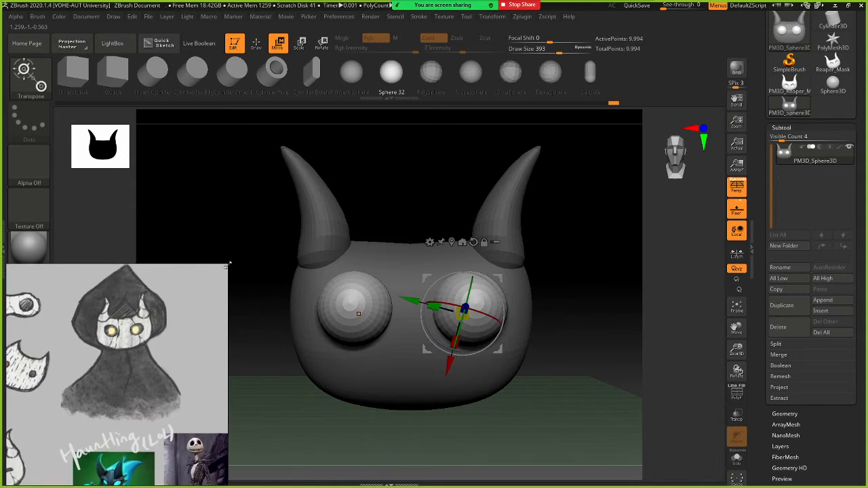
drag(227, 265, 210, 276)
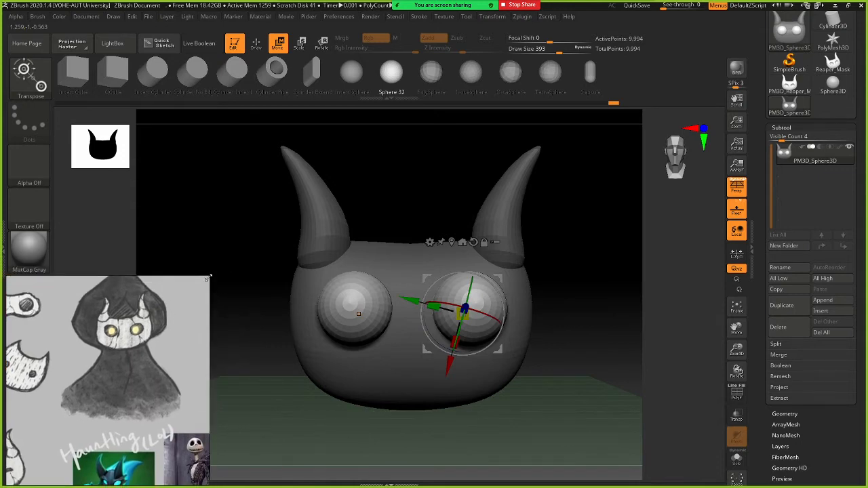
scroll(107, 358, up, 2)
middle_drag(107, 357, 102, 360)
middle_drag(171, 296, 163, 287)
drag(206, 277, 183, 301)
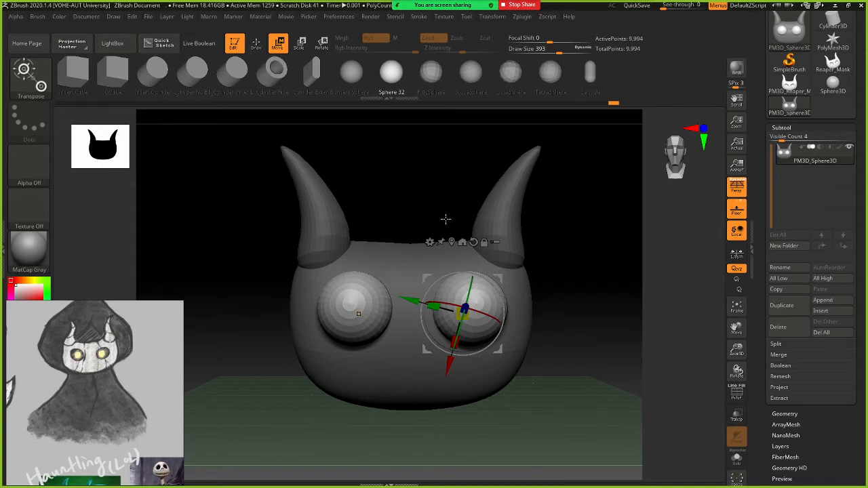
Return to Draw mode and split the masked head and horns into a subtool separate from the eye spheres
click(257, 46)
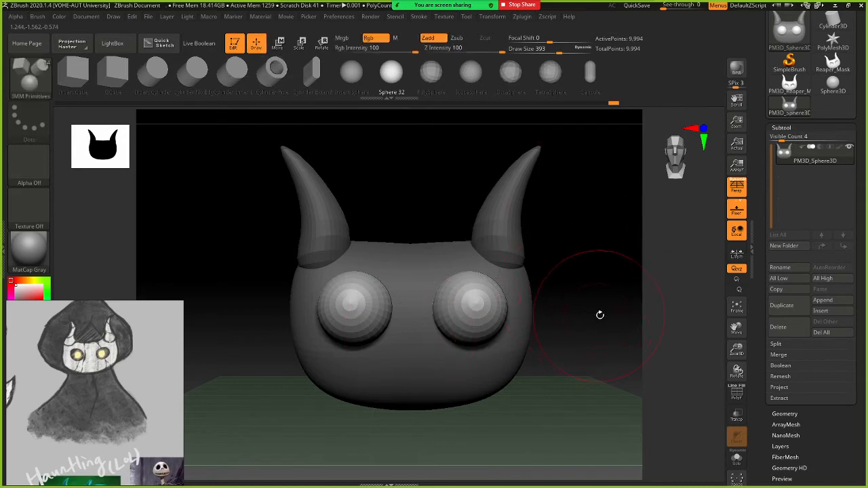
alt+drag(574, 269, 521, 262)
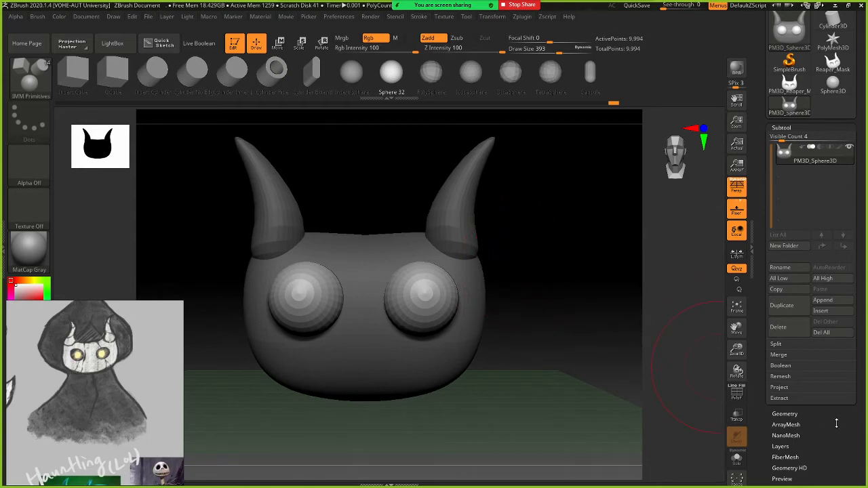
scroll(844, 408, down, 3)
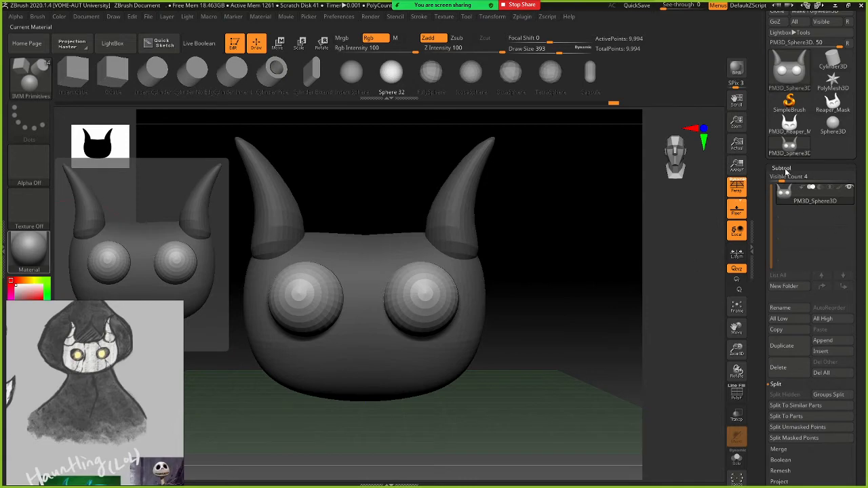
click(815, 439)
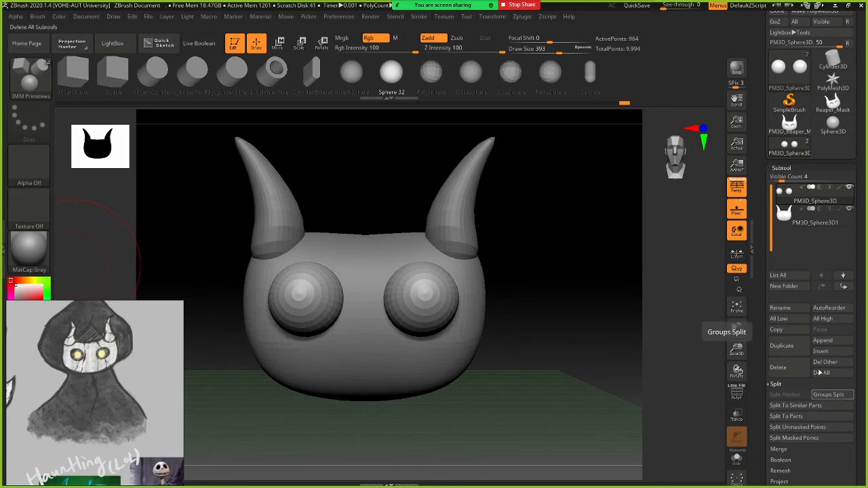
Reorder the subtools so the eye spheres sit below the horned head, and check the order by toggling visibility
mouse_move(809, 201)
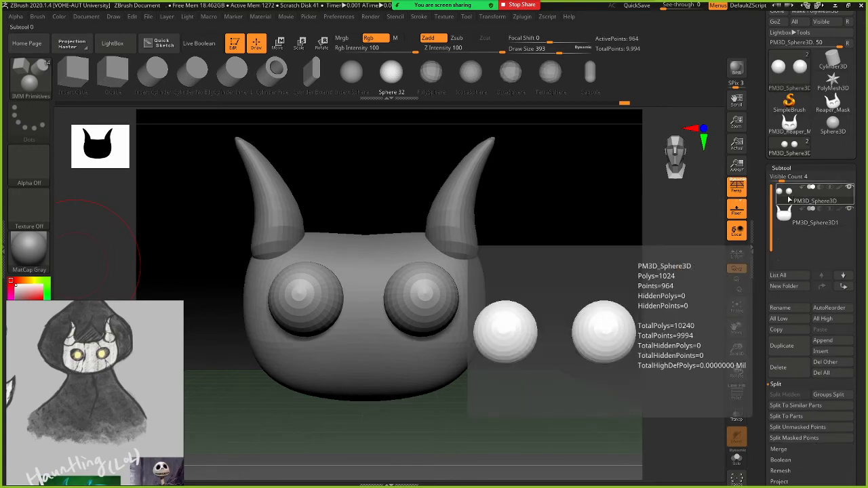
mouse_move(799, 199)
mouse_down()
mouse_move(799, 234)
mouse_move(786, 238)
mouse_up()
mouse_move(785, 206)
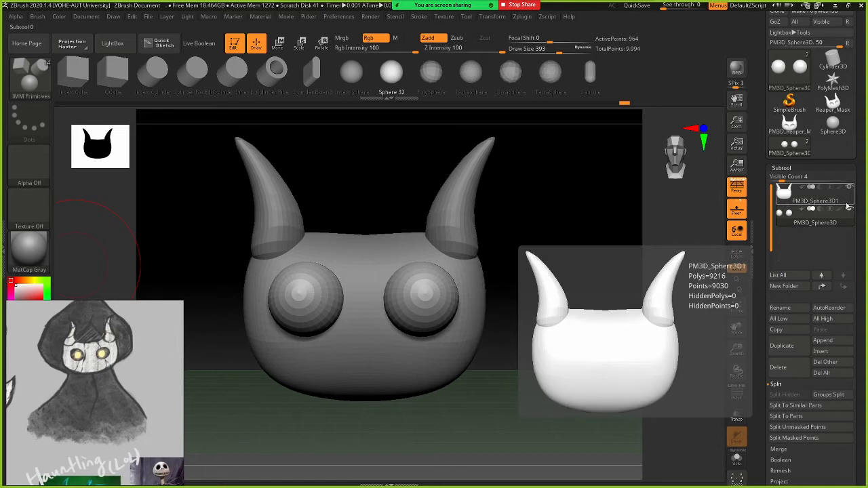
mouse_move(848, 211)
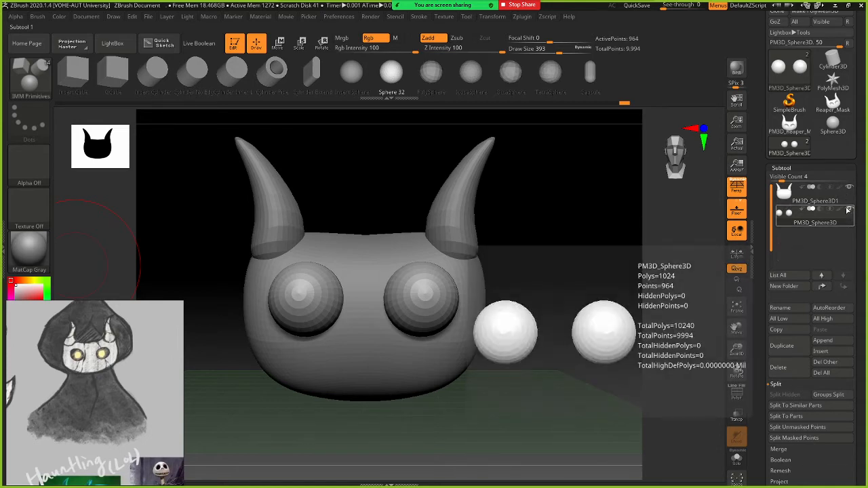
click(850, 187)
click(849, 188)
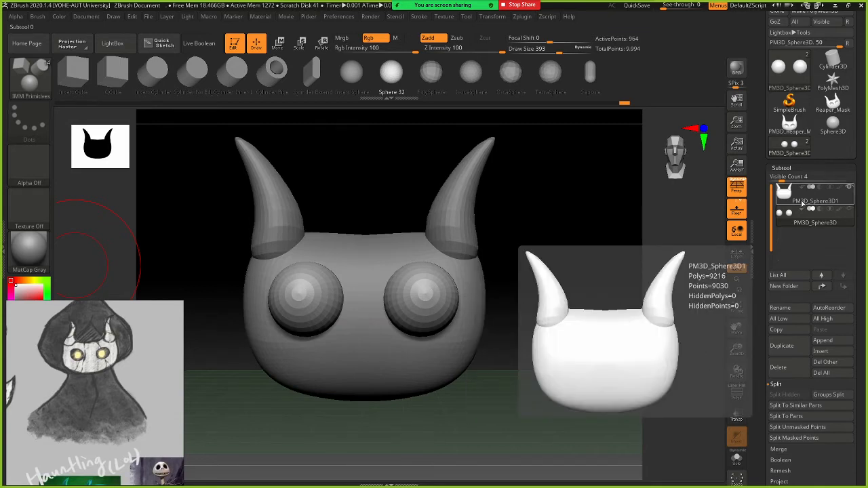
click(779, 213)
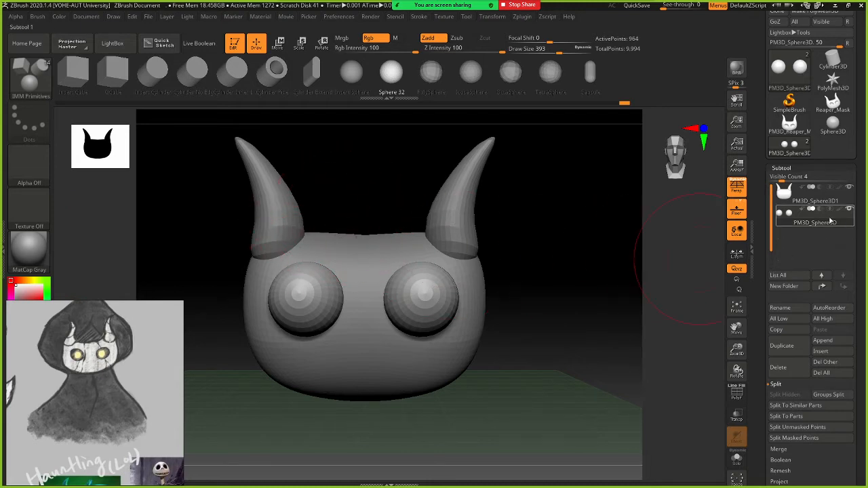
mouse_move(828, 223)
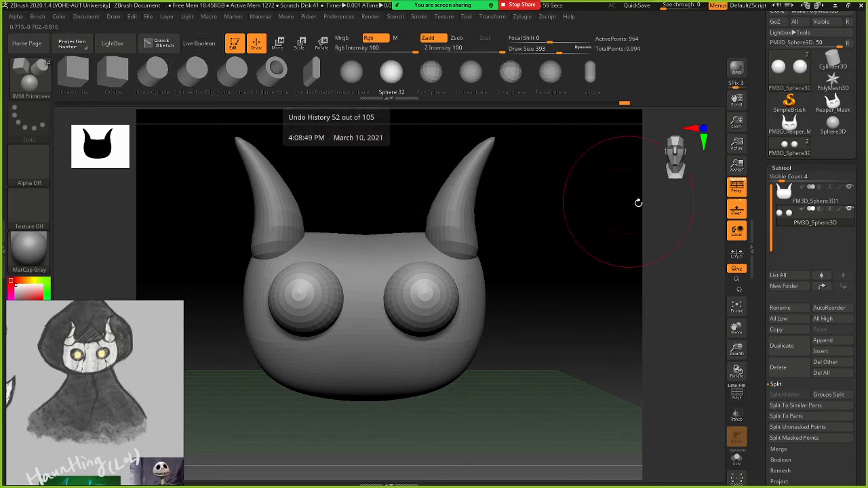
Enable Live Boolean with the horned head active and set the eye-sphere subtool to subtract from it
click(823, 198)
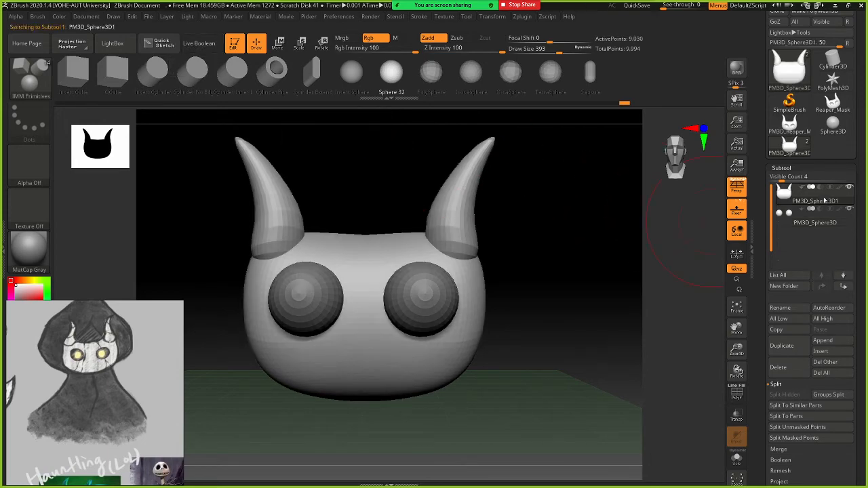
click(188, 46)
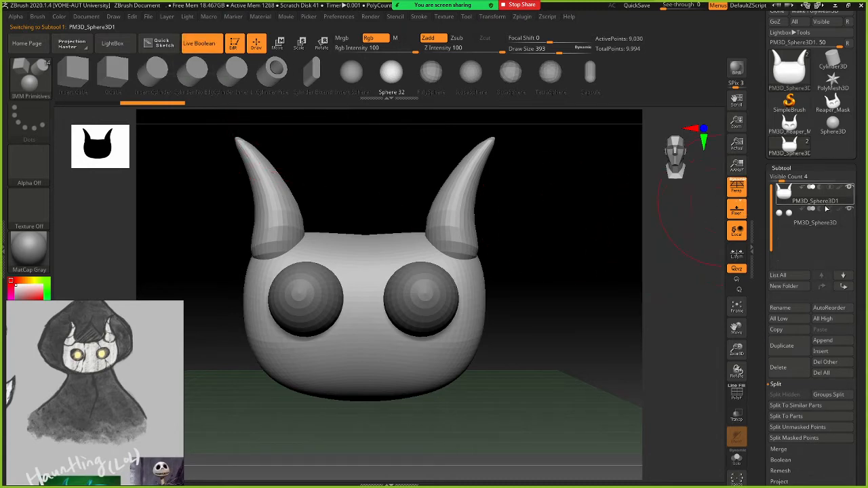
mouse_move(822, 213)
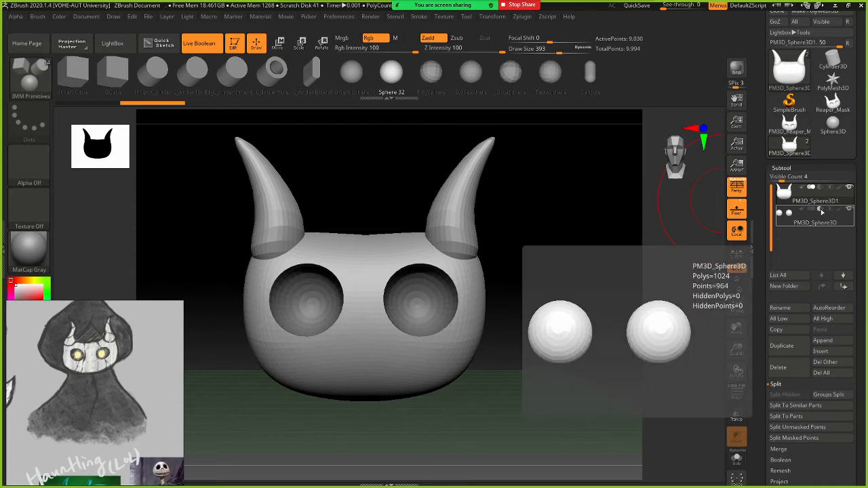
click(829, 212)
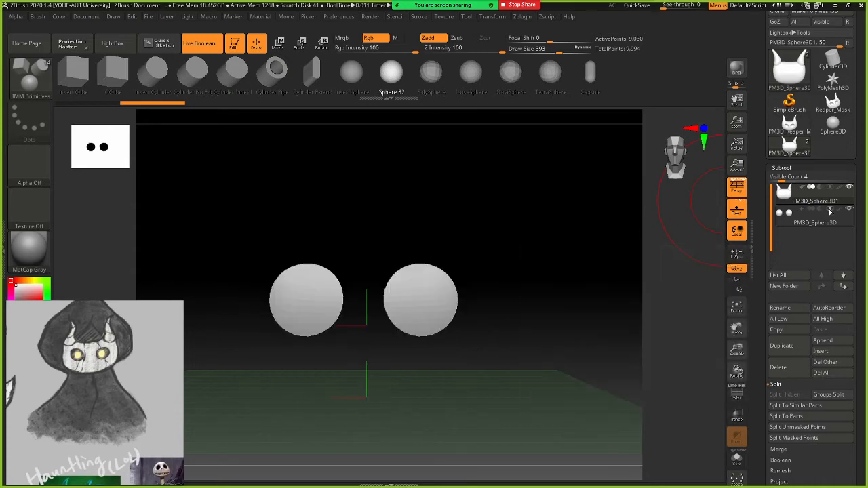
click(821, 211)
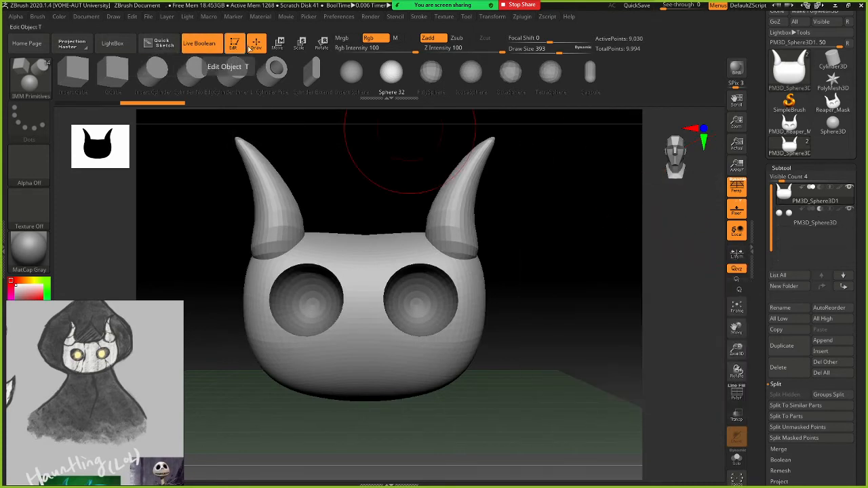
Scale the subtractive eye spheres vertically to about 0.87 and tilt them slightly to shape angled oval eye sockets
click(823, 222)
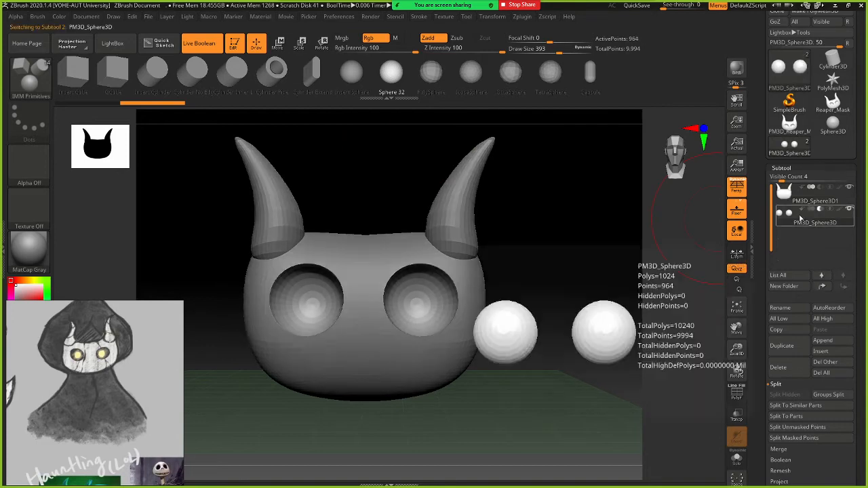
key(w)
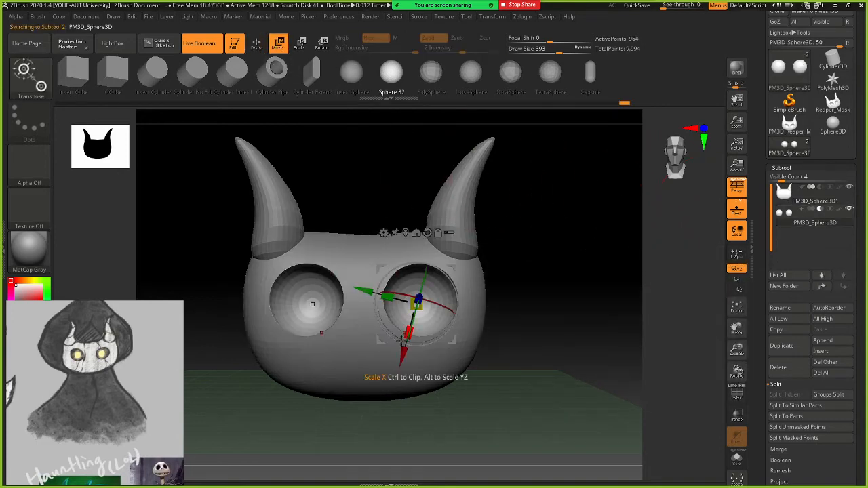
drag(403, 362, 405, 359)
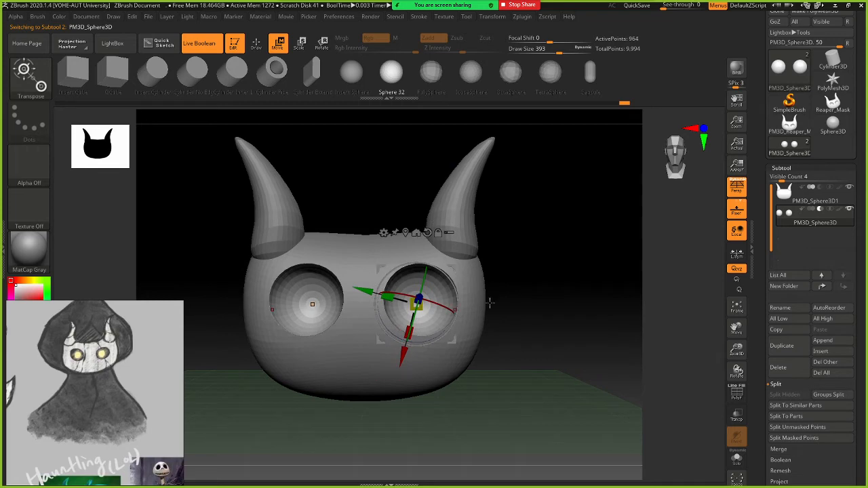
drag(490, 303, 540, 302)
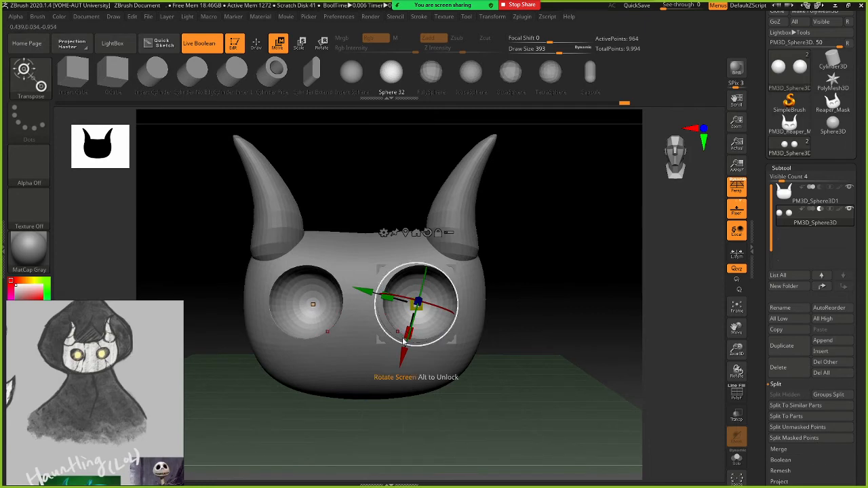
drag(410, 339, 409, 338)
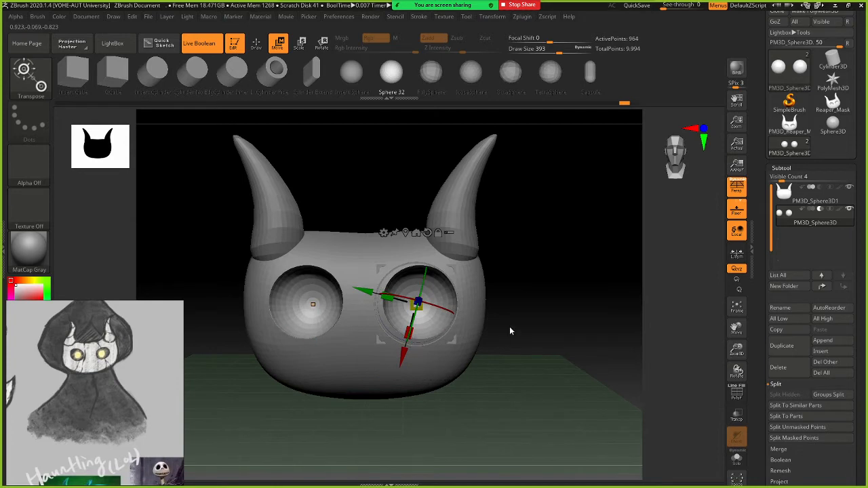
drag(509, 327, 495, 318)
drag(412, 332, 419, 331)
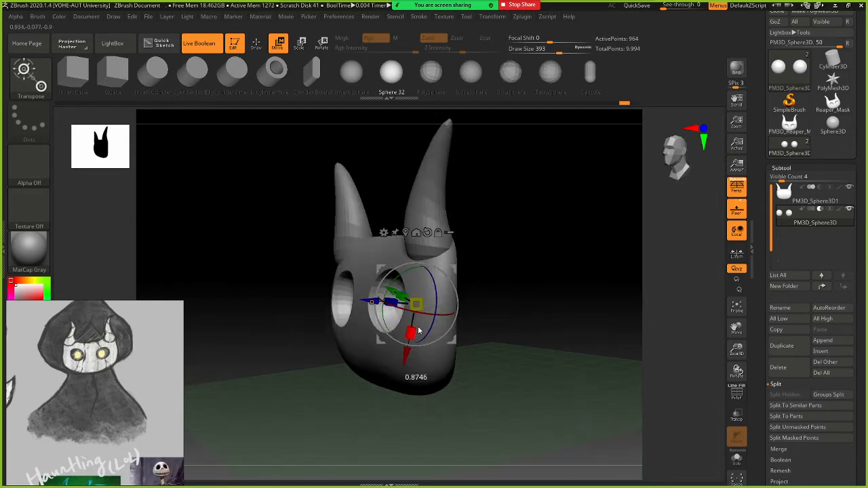
drag(520, 303, 537, 305)
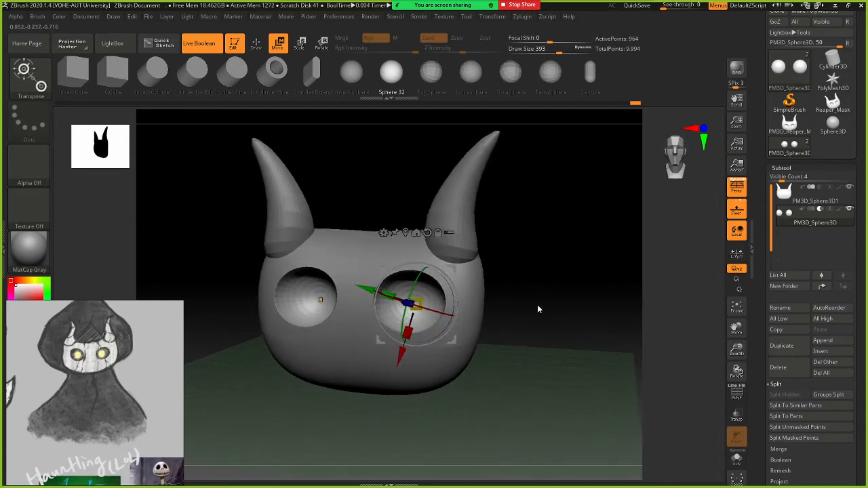
drag(451, 293, 443, 278)
drag(500, 293, 538, 294)
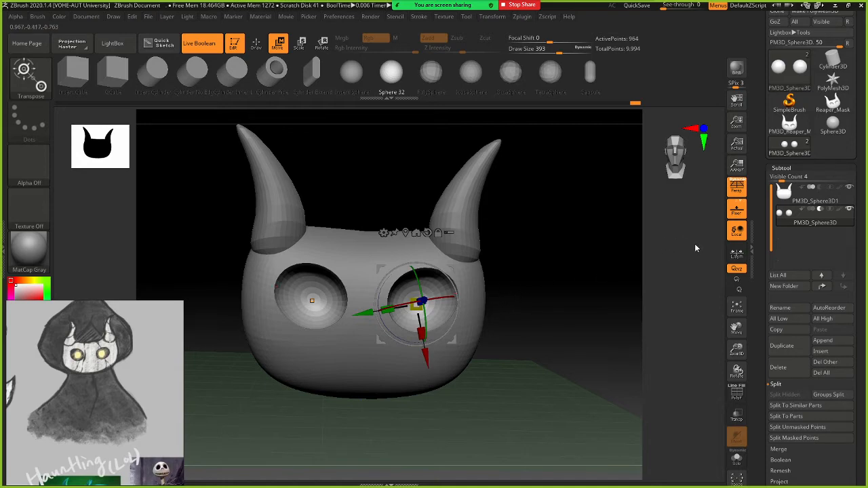
Make a Boolean mesh from the head and eye spheres and switch to the resulting tool
click(798, 461)
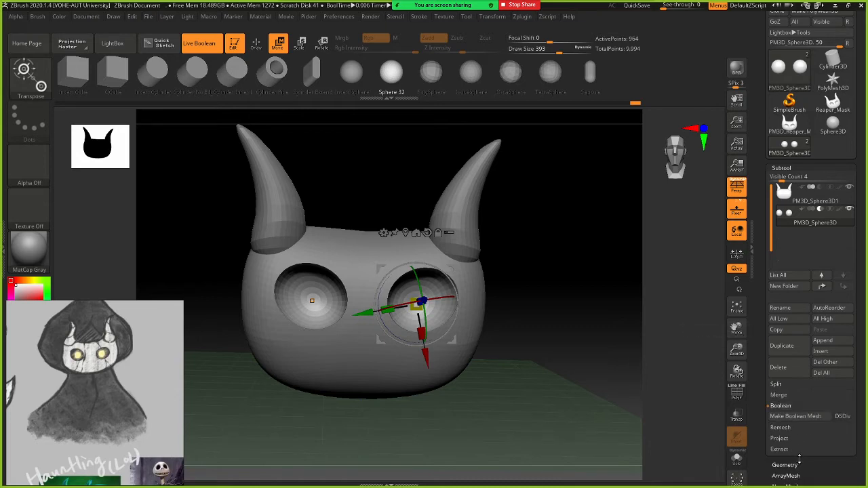
click(807, 416)
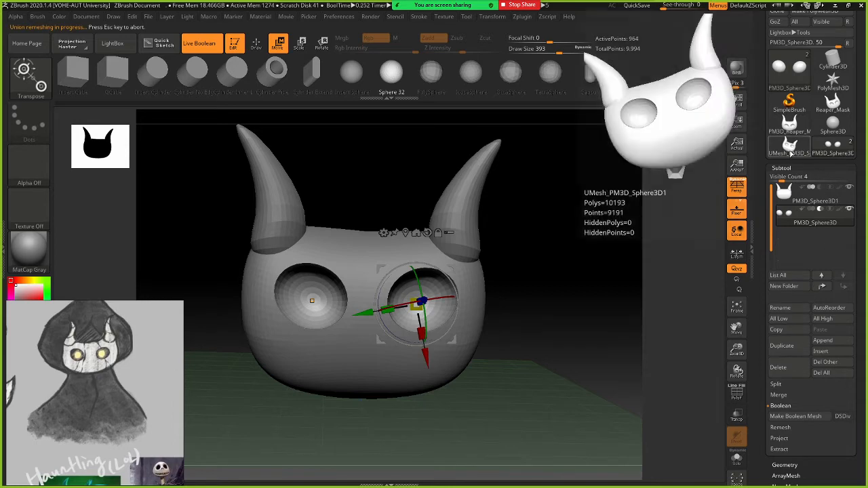
click(791, 154)
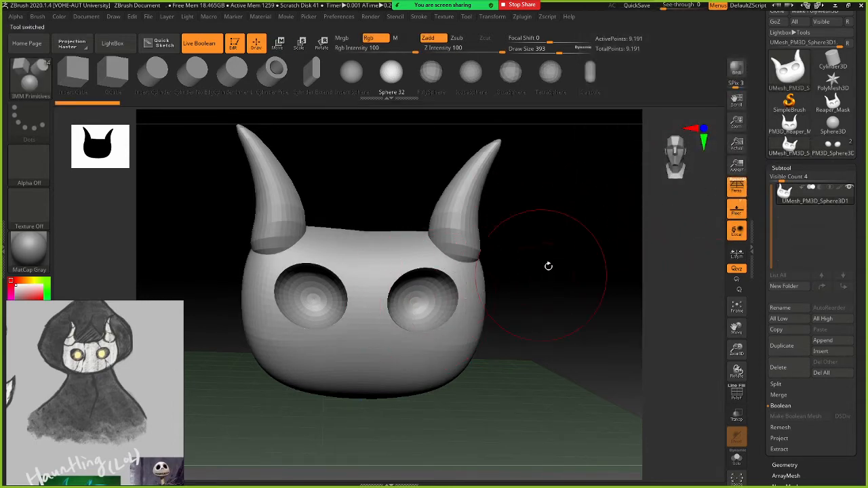
mouse_move(522, 272)
mouse_down()
mouse_move(459, 270)
mouse_move(513, 258)
mouse_move(512, 269)
mouse_move(473, 278)
mouse_move(518, 274)
mouse_up()
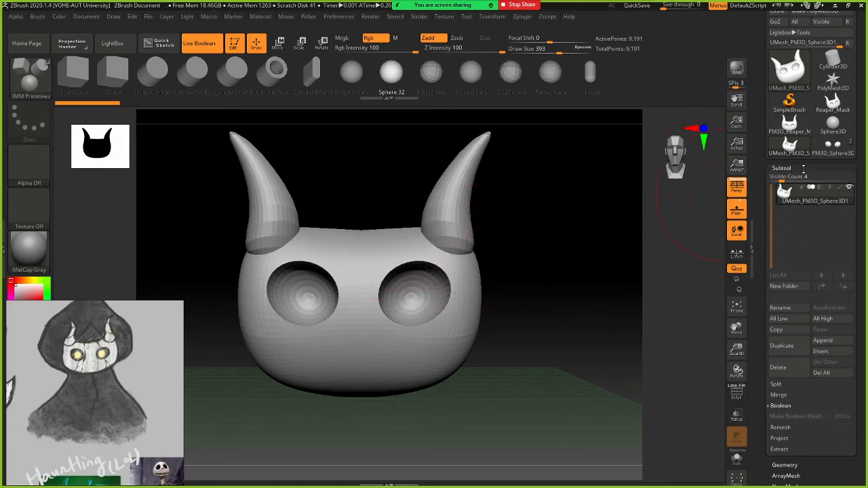
Open the DynaMesh settings within the carved head's geometry options
click(806, 169)
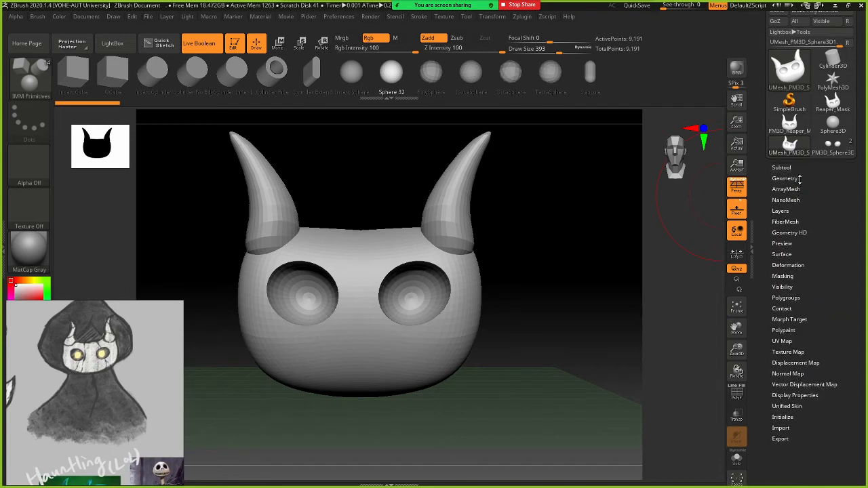
click(794, 179)
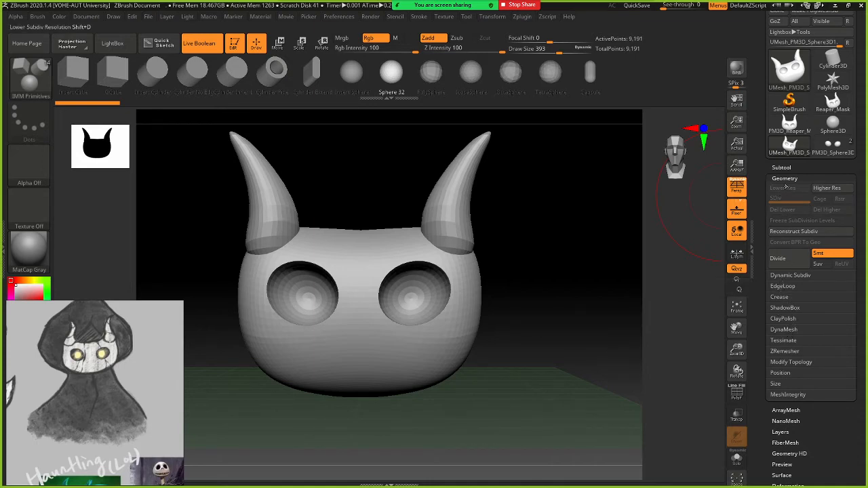
click(787, 330)
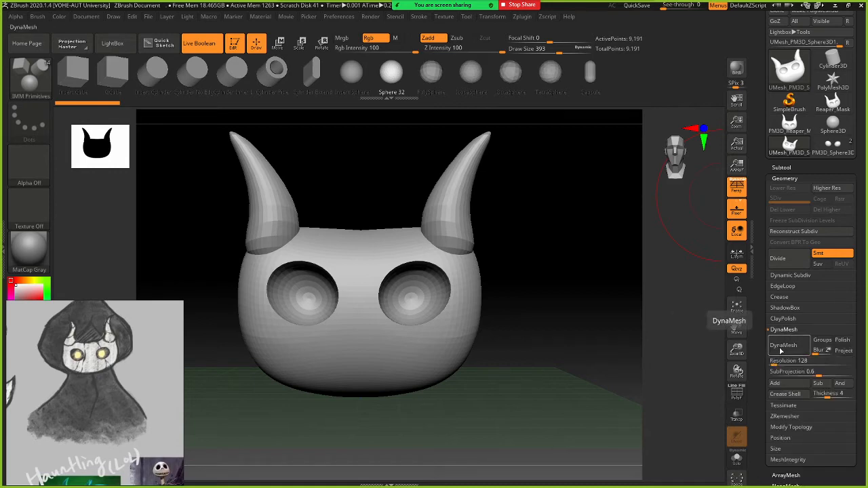
Try DynaMesh on the carved head at resolution 408, and undo it
click(781, 361)
text(408)
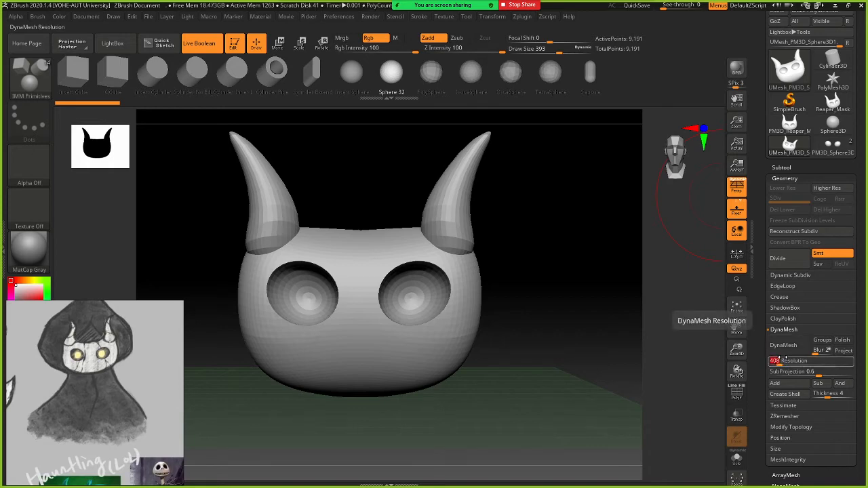
click(814, 329)
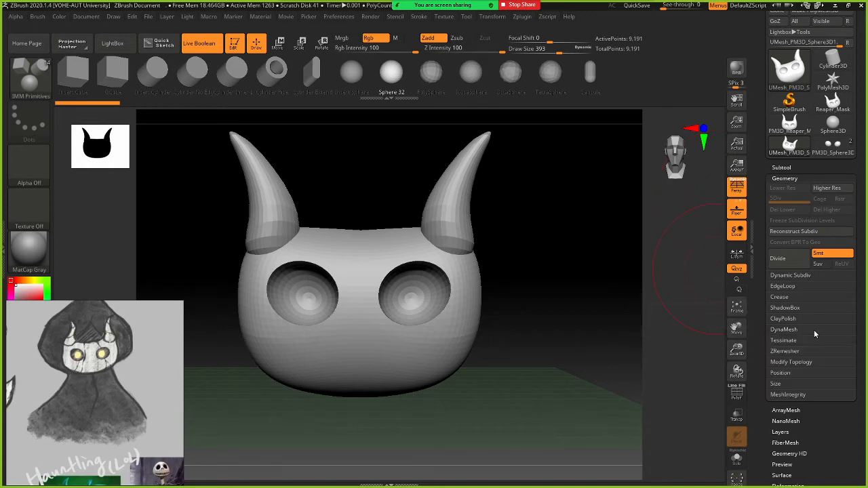
click(798, 329)
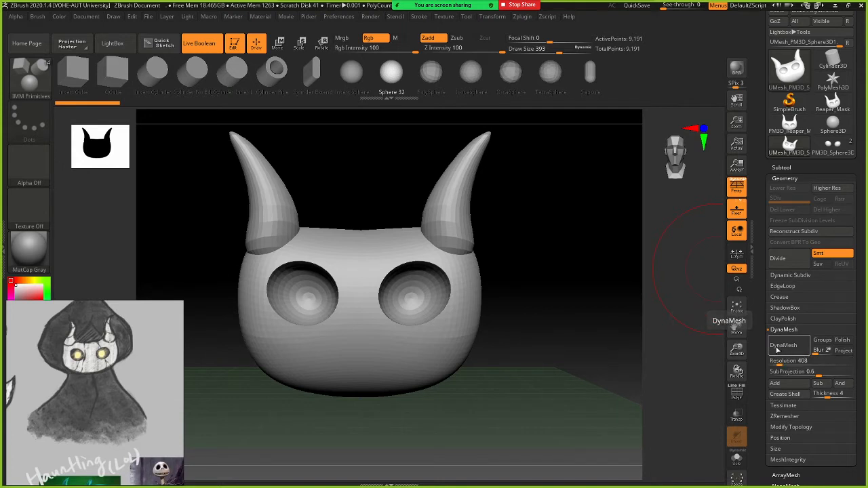
click(784, 345)
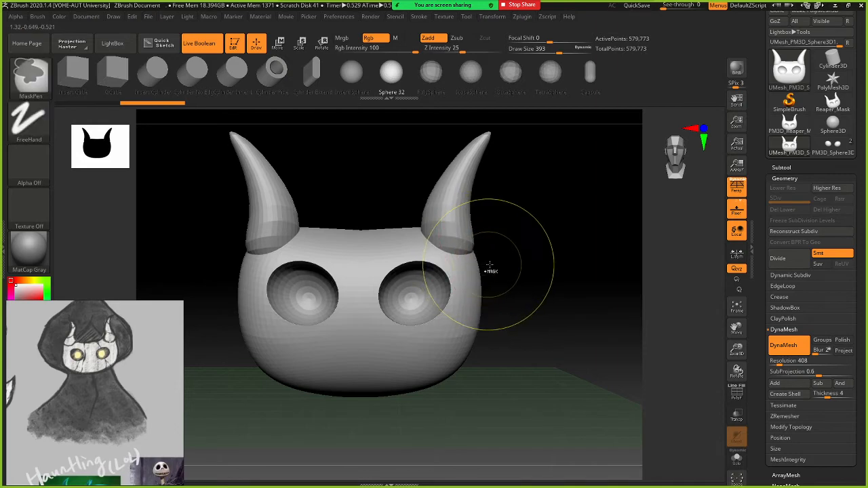
key(ctrl+z)
Test DynaMesh at resolution 128 on the carved head, inspect the horn and socket edges up close, and undo it
click(803, 361)
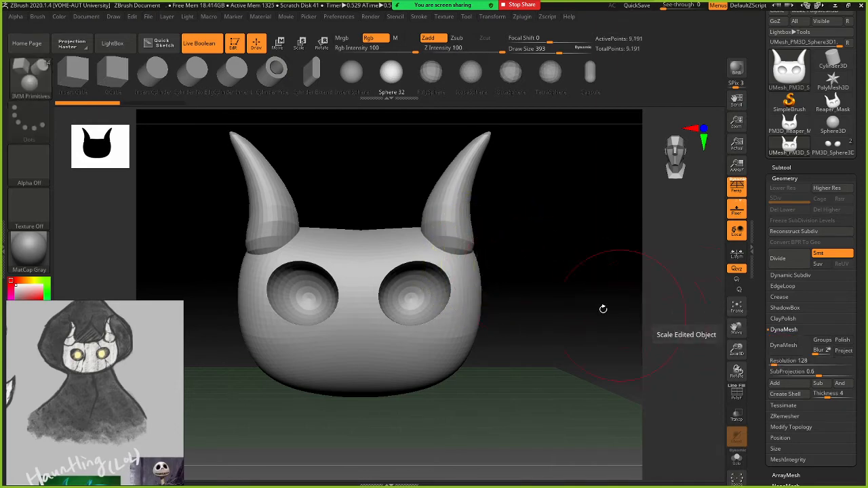
alt+right_drag(464, 268, 662, 245)
click(787, 347)
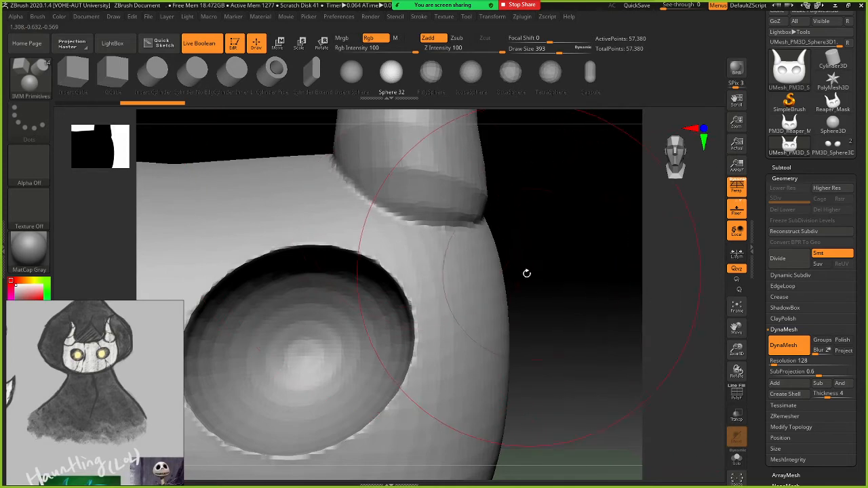
key(ctrl+z)
Set the DynaMesh resolution to 400 and DynaMesh the carved head into a single fused mesh
click(774, 362)
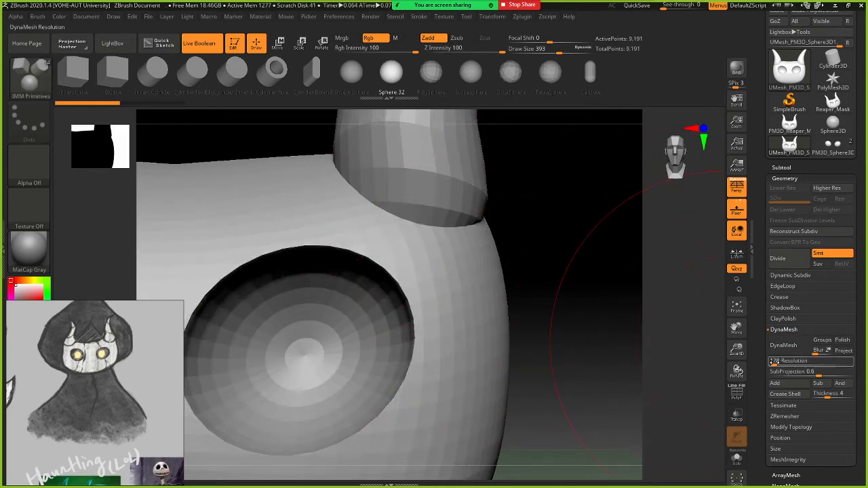
text(4)
key(Return)
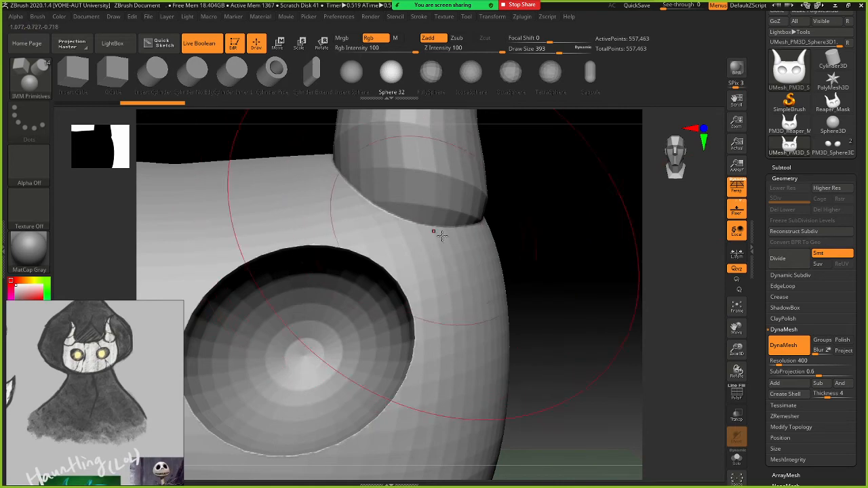
alt+right_drag(501, 285, 404, 263)
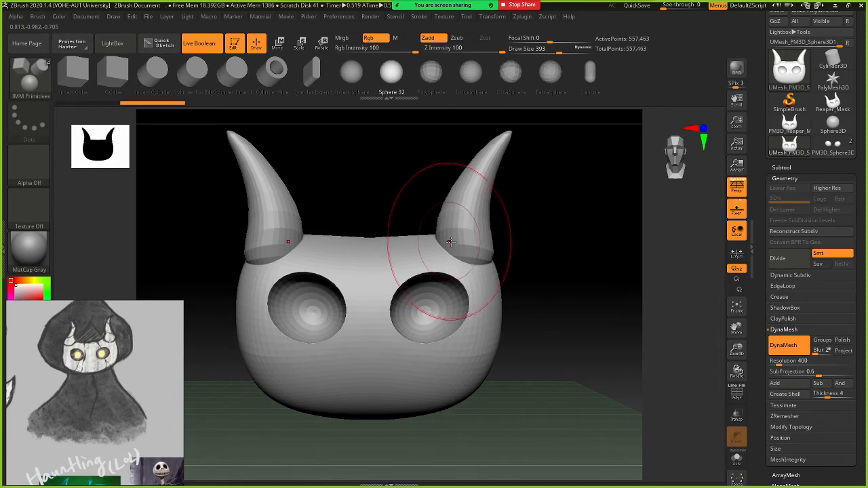
Smooth the seams where the horns meet the head and switch to the Move brush
key(shift)
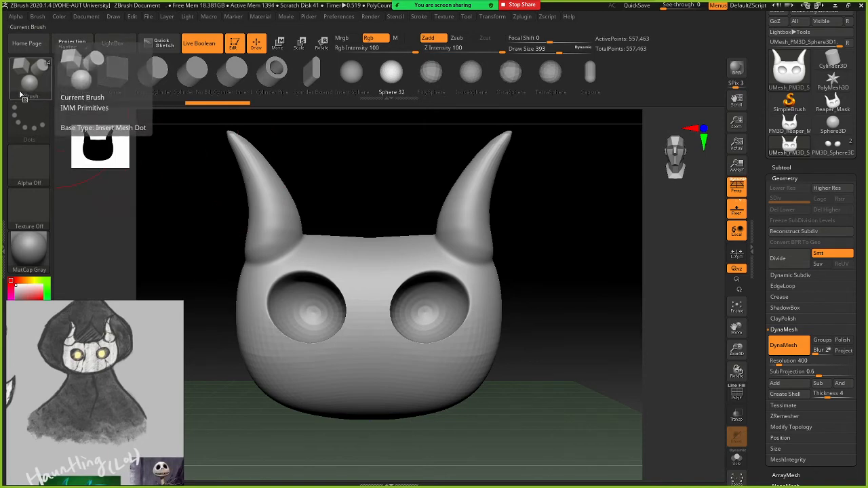
click(20, 95)
key(m)
key(v)
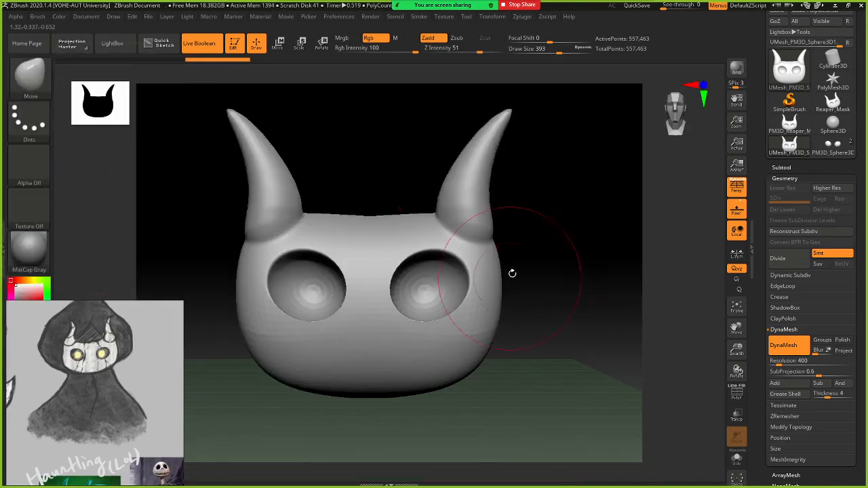
shift+drag(447, 233, 457, 231)
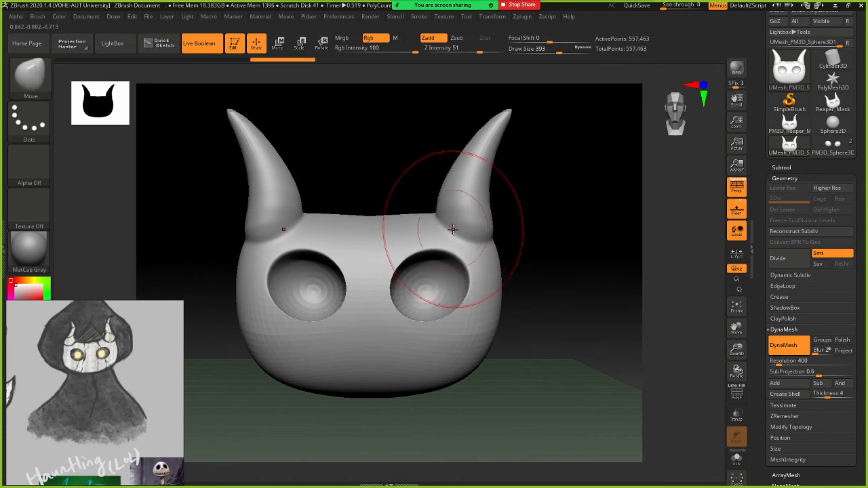
key(b)
key(Escape)
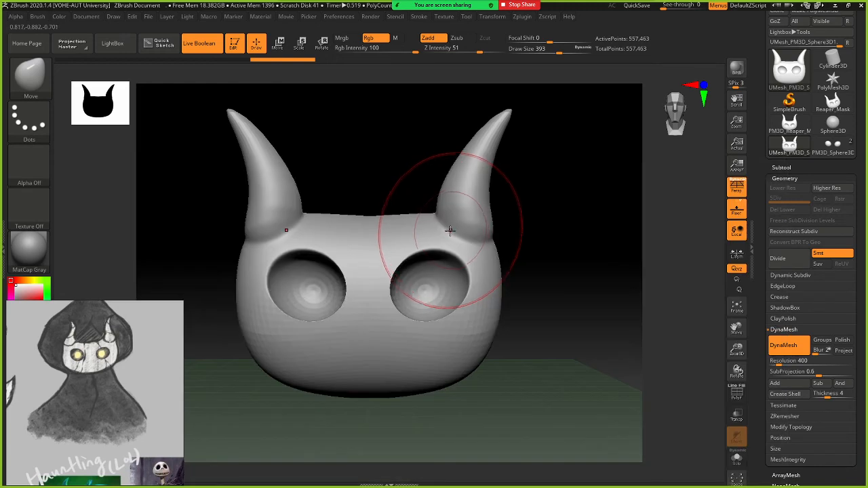
Enlarge the draw size to 492 and smooth the eye sockets, their rims and the head's surface
key(s)
drag(447, 232, 455, 234)
key(shift)
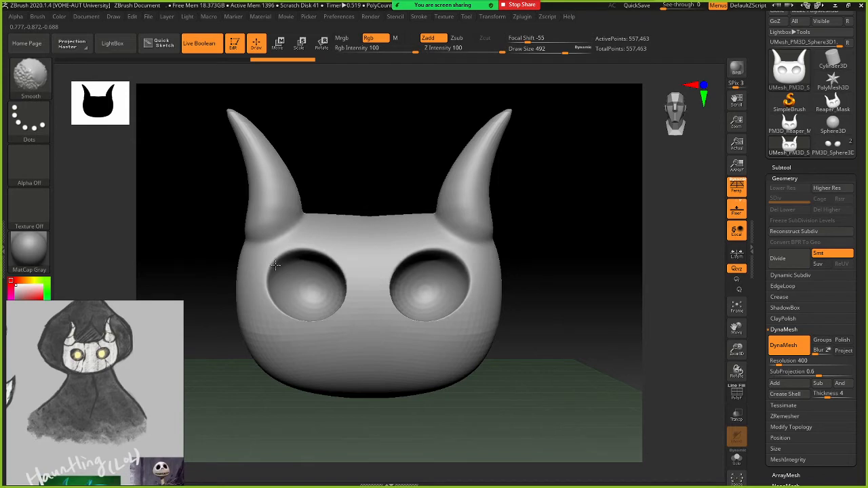
shift+drag(275, 264, 334, 263)
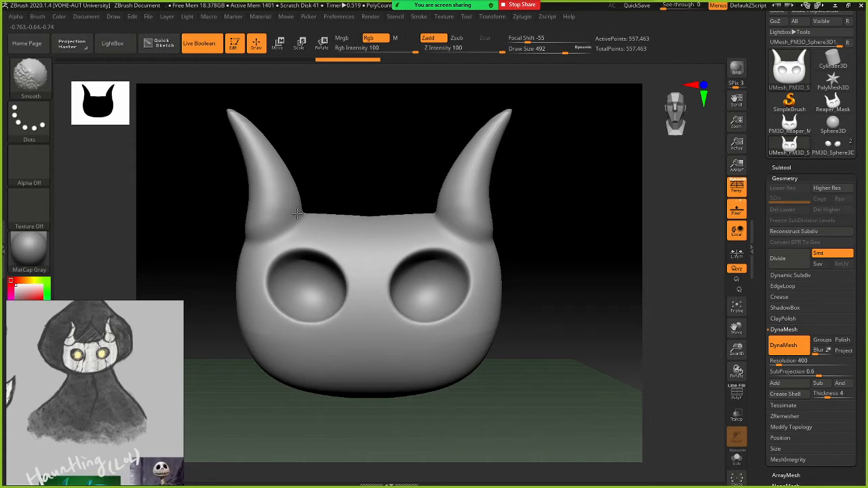
key(ctrl+shift+z)
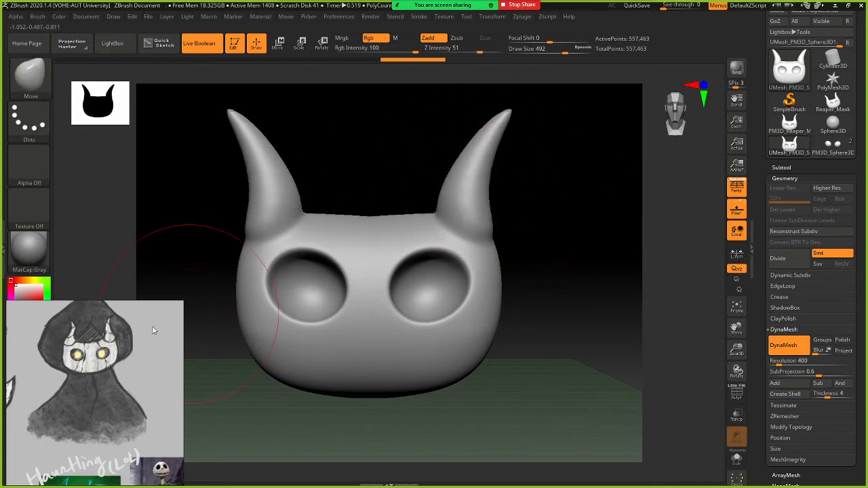
Reshape the horns with the Move brush and smooth their bases into the head
mouse_move(473, 175)
mouse_down()
mouse_move(464, 165)
mouse_move(506, 115)
mouse_move(476, 143)
mouse_move(494, 162)
mouse_up()
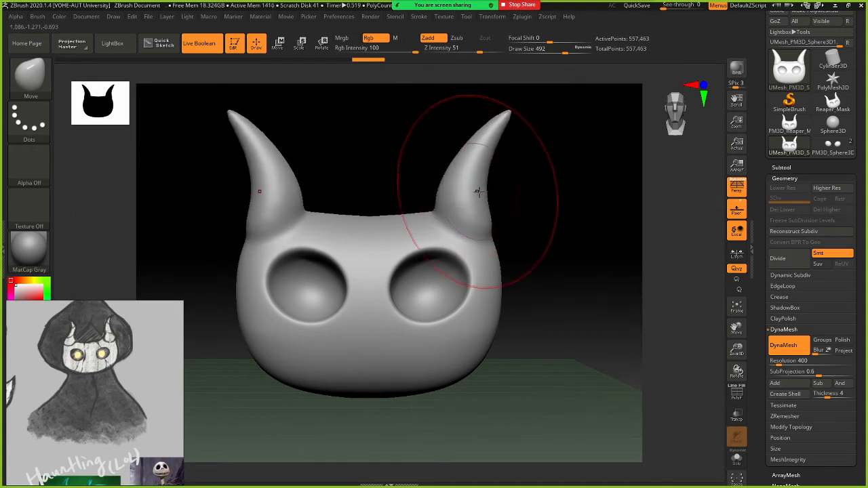
mouse_move(484, 199)
mouse_down()
mouse_move(492, 198)
mouse_move(459, 186)
mouse_up()
shift+drag(473, 237, 483, 233)
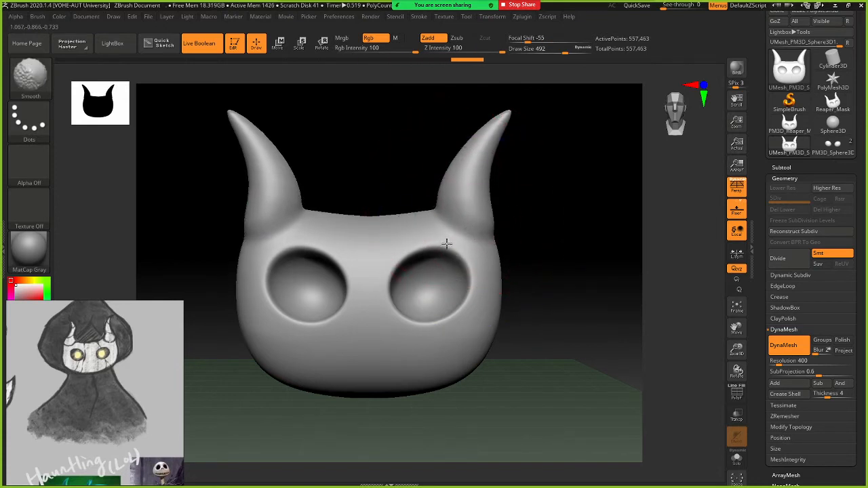
Pull the eye sockets into slanted, angry-looking ovals, lowering their inner upper edges with the Move brush
mouse_move(403, 299)
mouse_down()
mouse_move(376, 337)
mouse_move(359, 342)
mouse_up()
key(ctrl+z)
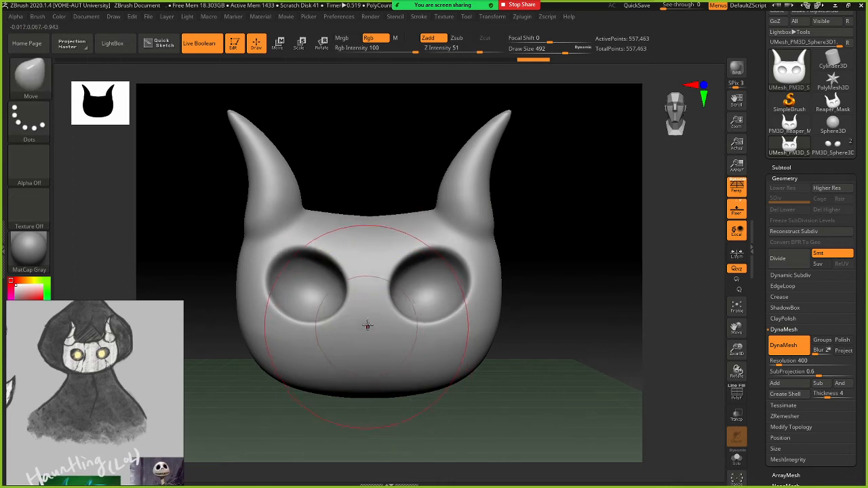
drag(337, 320, 340, 323)
drag(274, 296, 277, 303)
drag(326, 267, 333, 269)
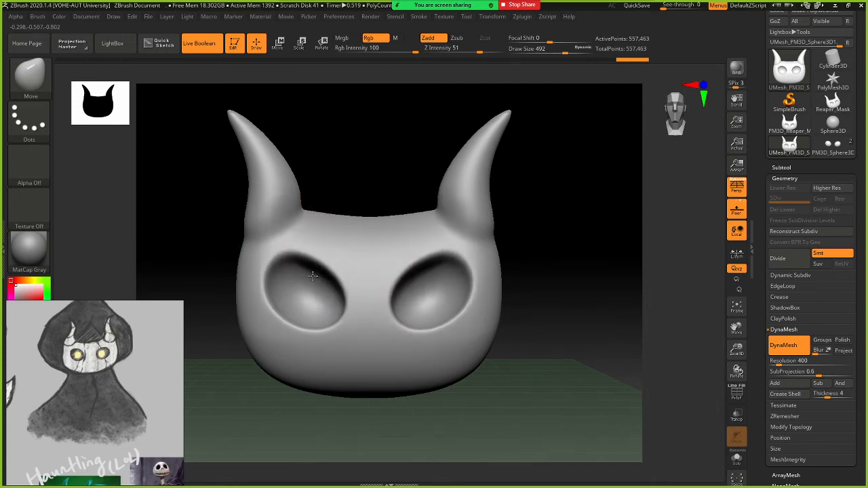
drag(312, 276, 340, 314)
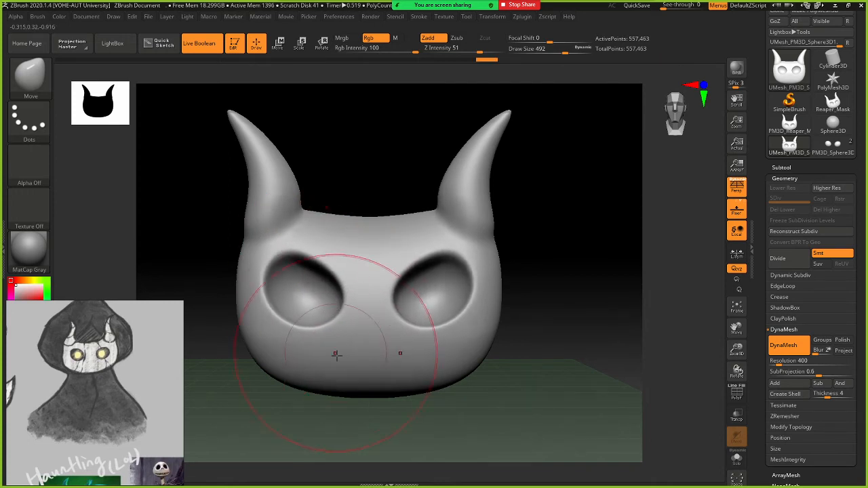
Adjust the head's side profile and push the lower cheek corners inward with the Move brush
drag(548, 305, 493, 312)
drag(420, 230, 387, 229)
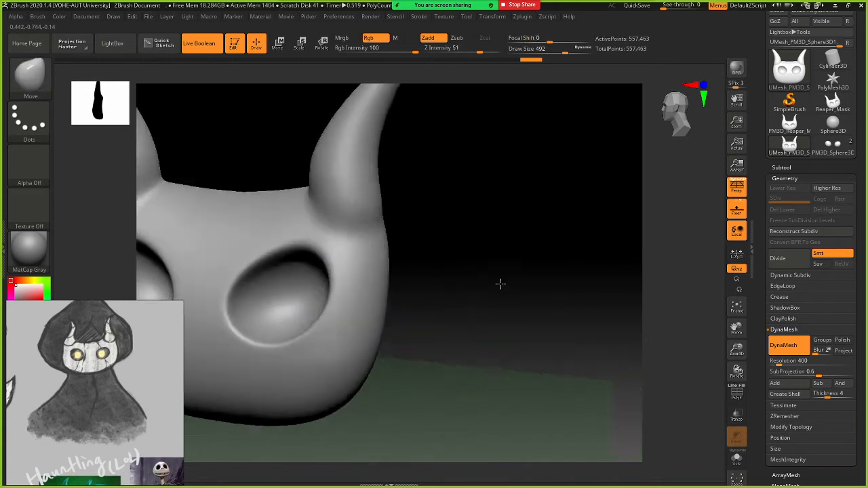
mouse_move(455, 271)
alt+mouse_down()
mouse_move(547, 268)
mouse_move(344, 259)
mouse_move(489, 275)
mouse_move(459, 285)
mouse_move(591, 299)
mouse_move(549, 287)
mouse_move(539, 274)
alt+mouse_up()
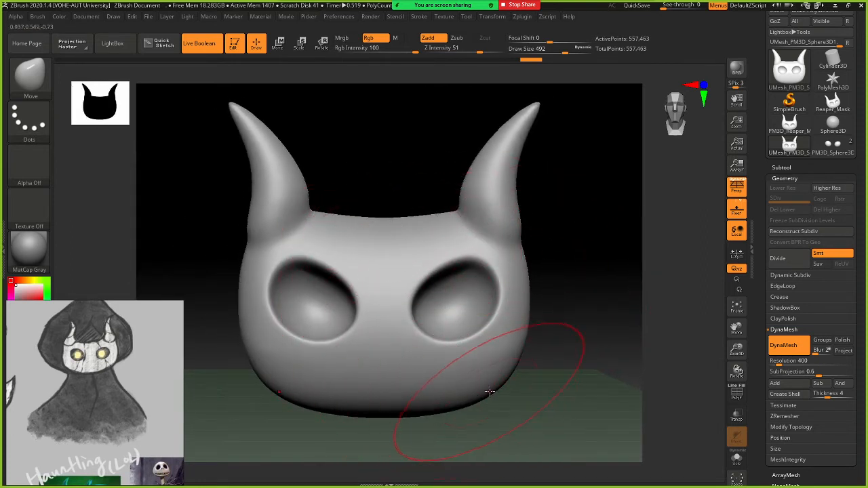
drag(490, 391, 483, 386)
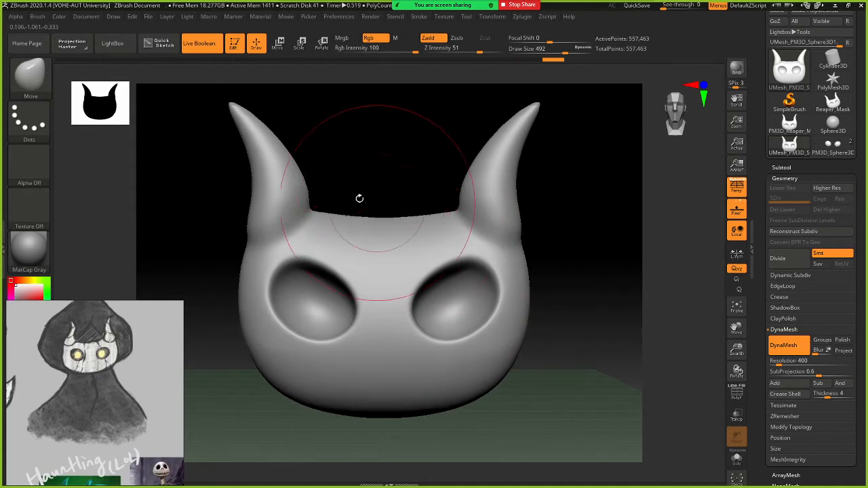
Switch the sculpting brush to ClayBuildup
click(32, 100)
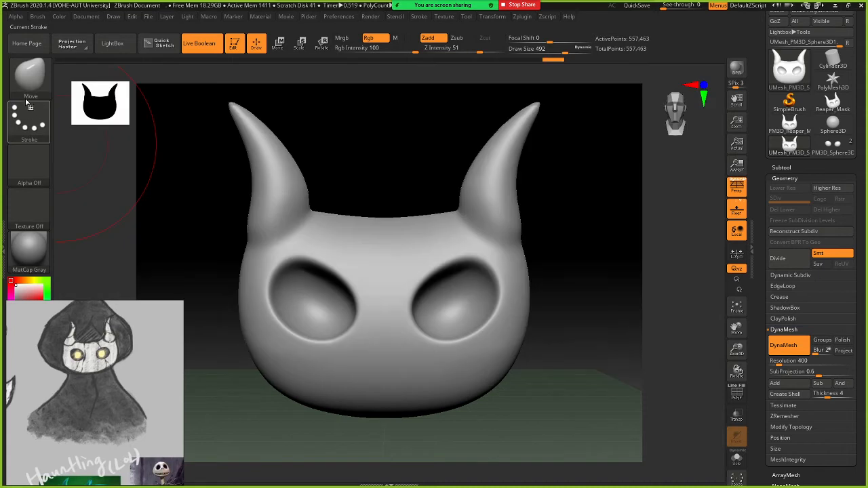
click(27, 95)
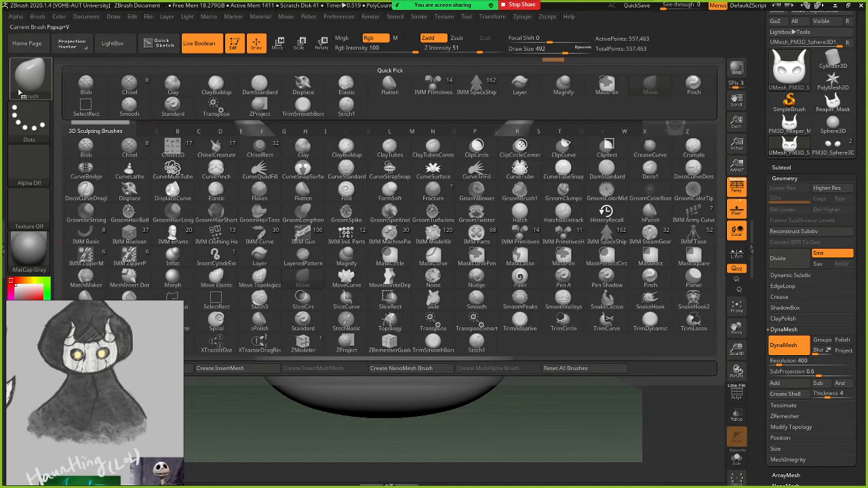
click(13, 88)
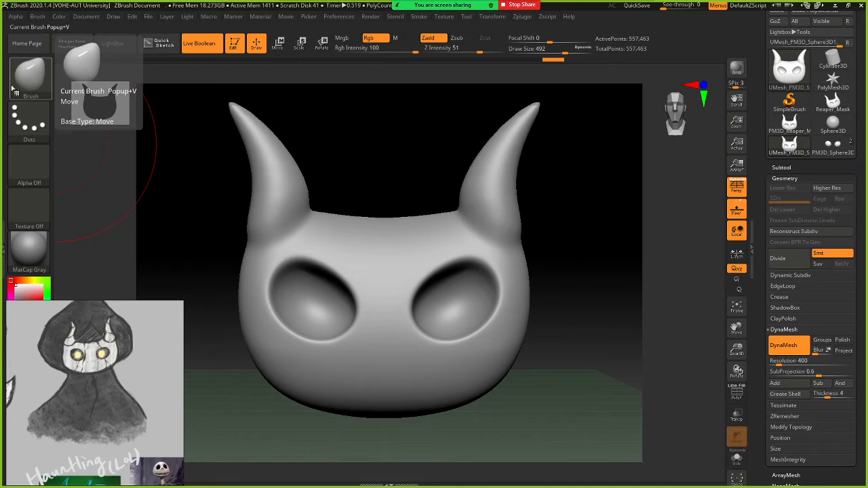
click(13, 89)
key(c)
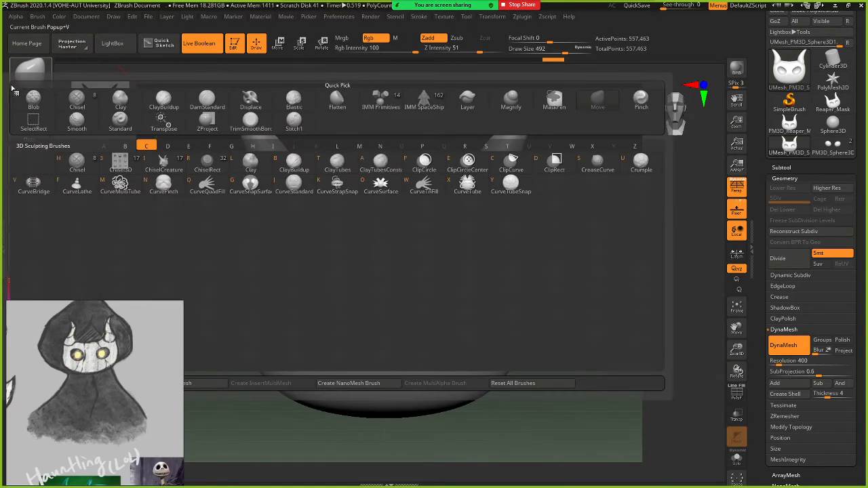
click(13, 89)
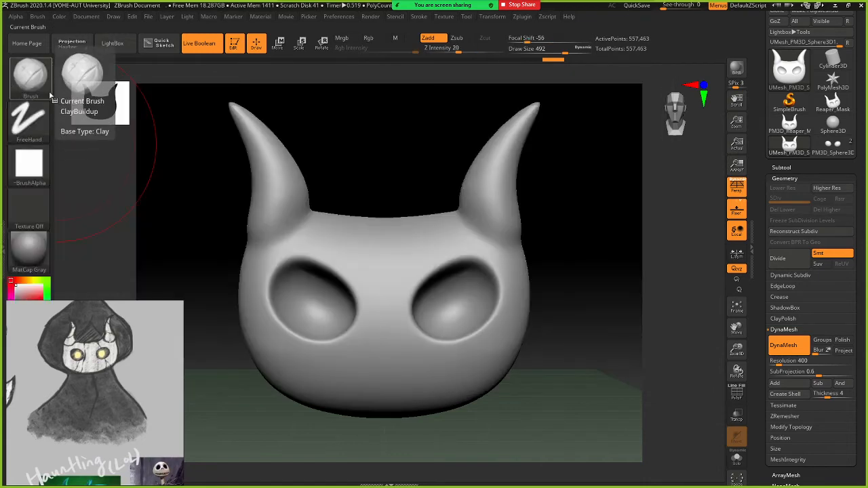
click(30, 83)
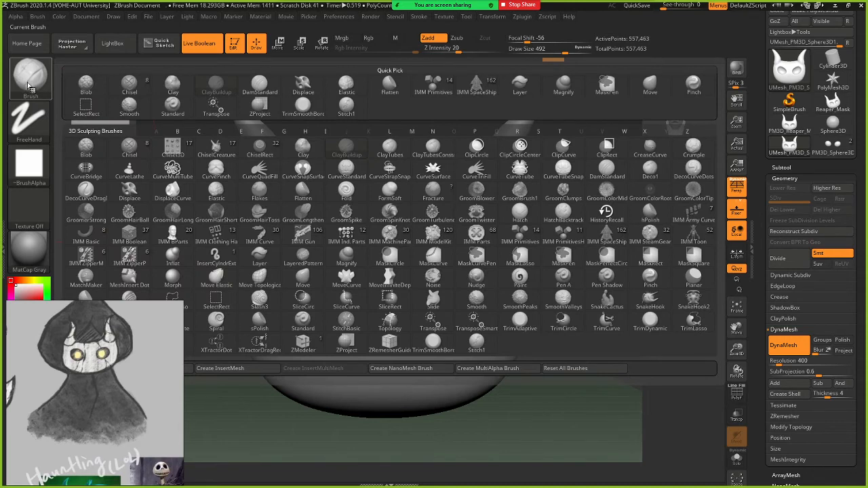
key(b)
key(c)
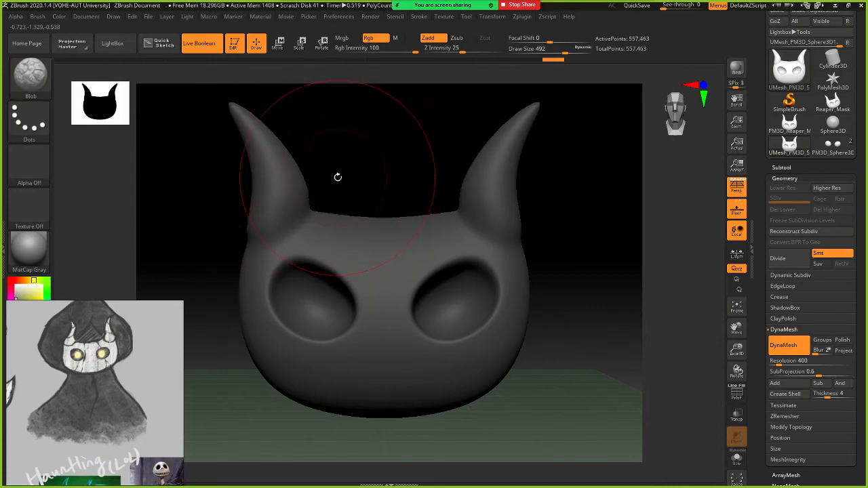
key(b)
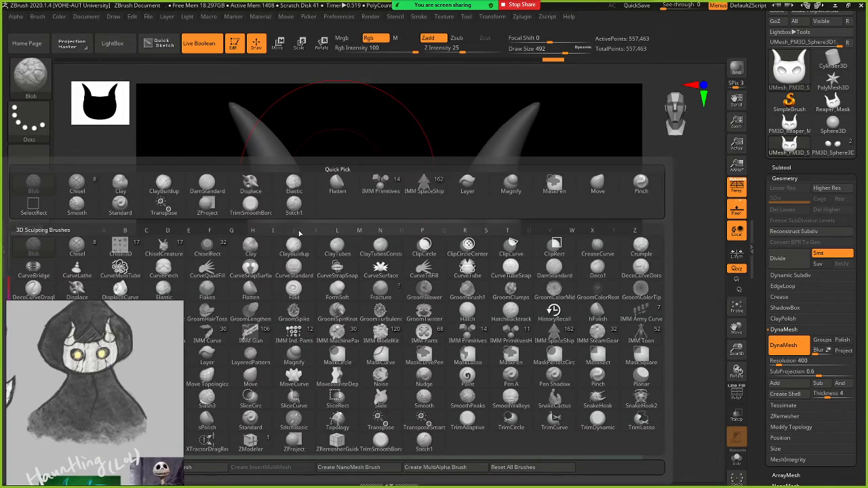
key(c)
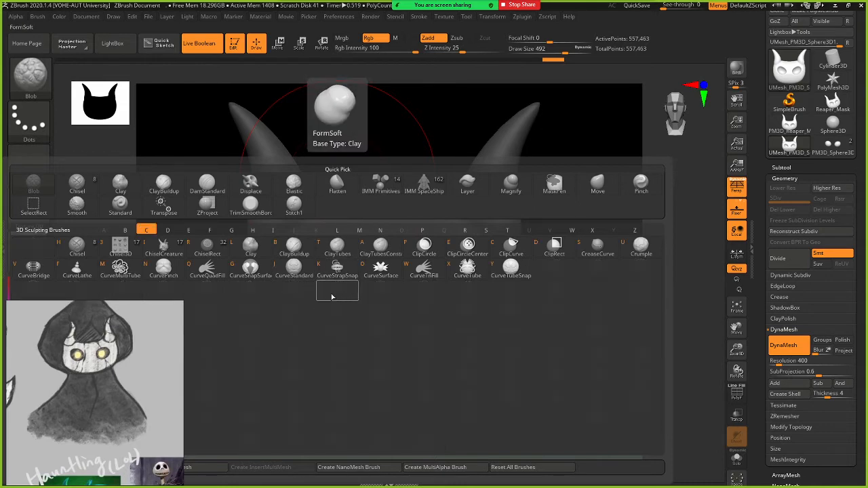
click(304, 253)
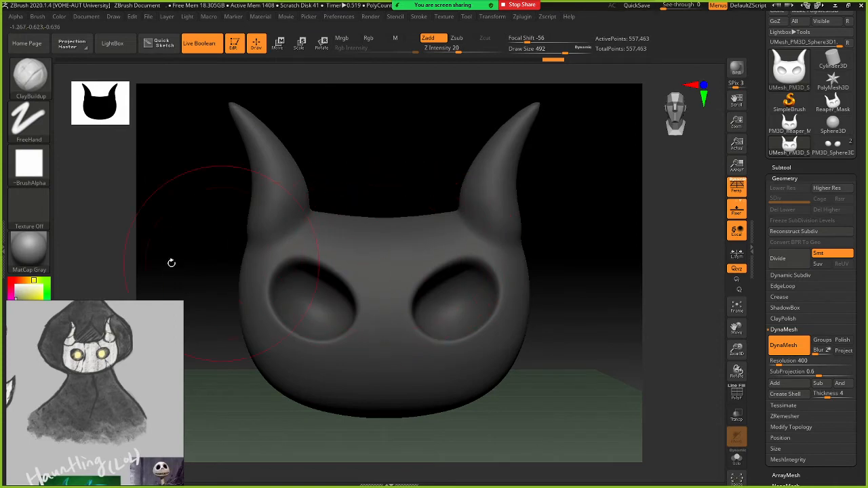
Apply the SkinShade4 material, then test a ClayBuildup stroke above the eye sockets and undo it
click(24, 264)
click(258, 170)
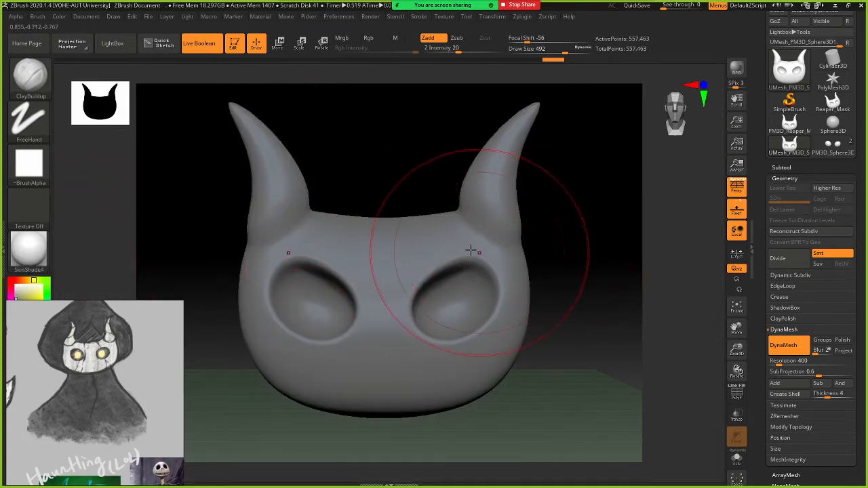
drag(481, 256, 438, 253)
key(ctrl+z)
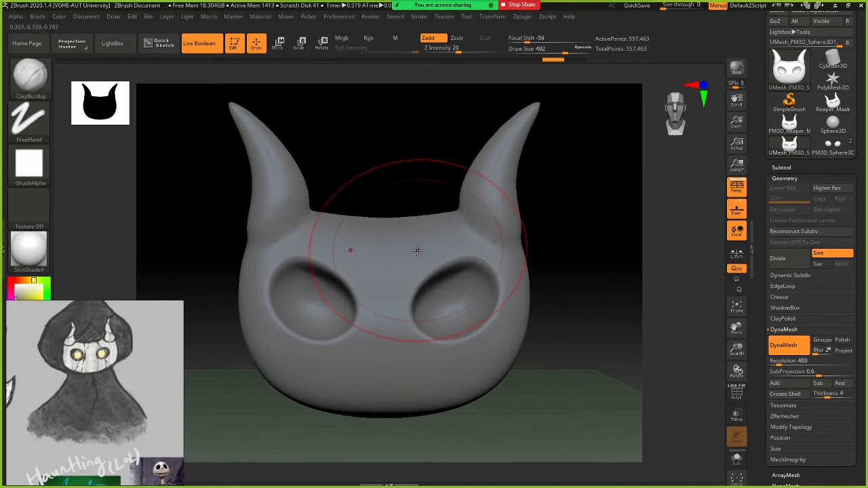
Reduce the draw size to 116 and lay the first ClayBuildup strokes at the inner horn bases
mouse_move(403, 251)
ctrl+right_down()
mouse_move(450, 243)
mouse_move(426, 260)
ctrl+right_up()
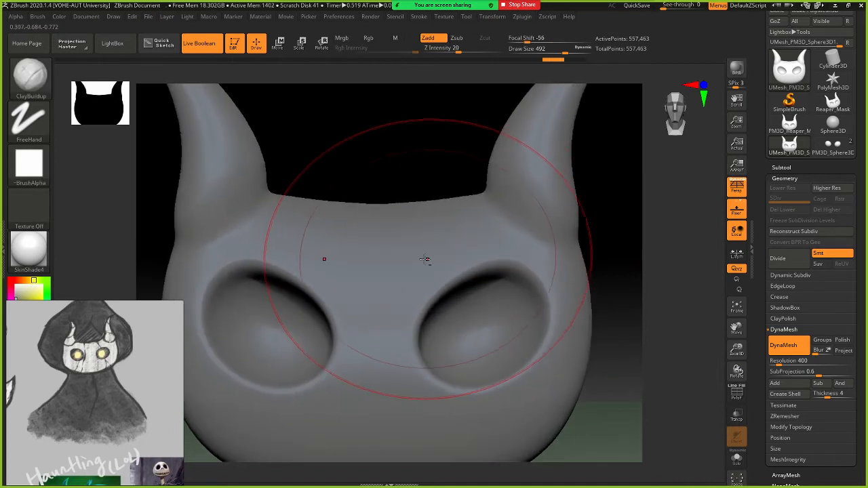
mouse_move(435, 173)
mouse_down()
mouse_move(403, 181)
mouse_move(423, 171)
mouse_move(456, 214)
mouse_move(453, 225)
mouse_move(437, 225)
mouse_up()
key(s)
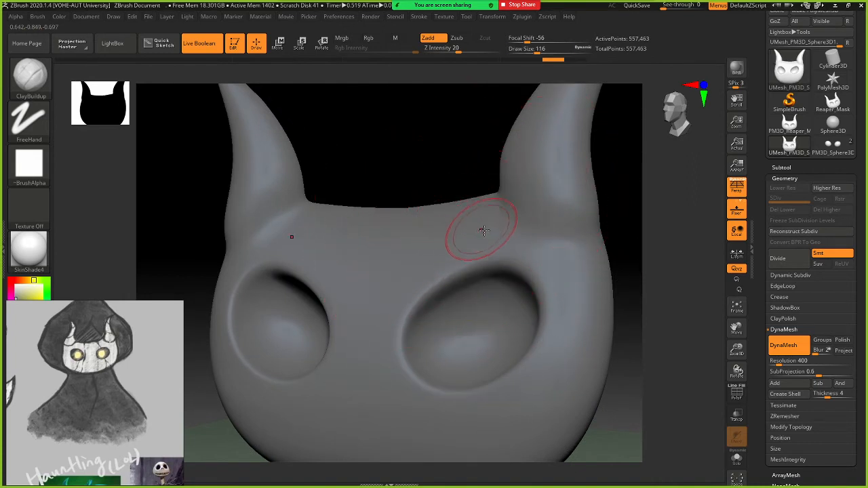
ctrl+right_drag(481, 224, 454, 224)
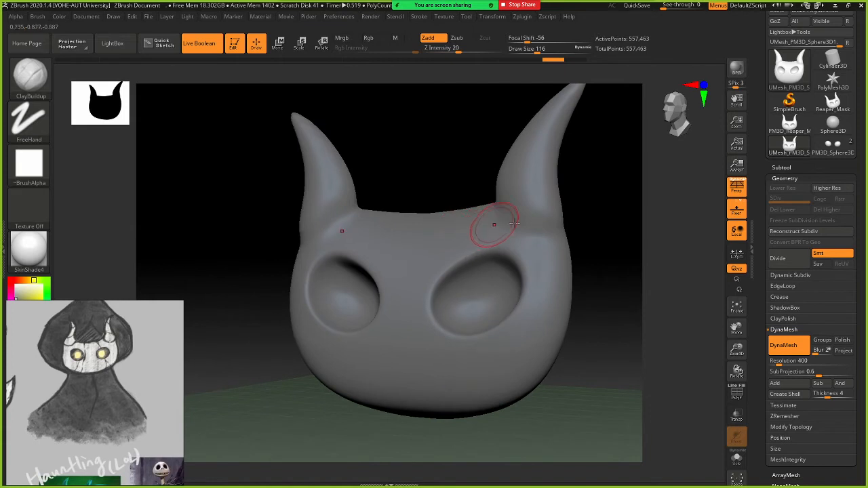
drag(592, 221, 545, 221)
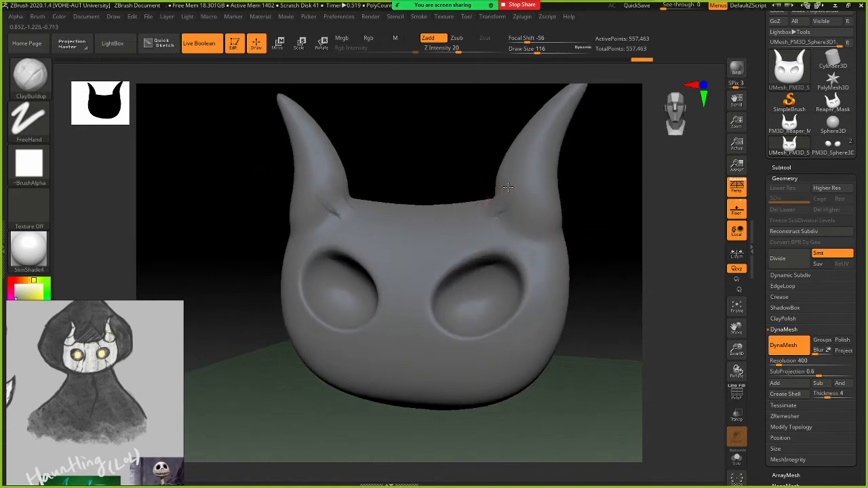
Layer ClayBuildup strokes around the horn bases and onto the forehead to blend the horns into the head
drag(508, 187, 480, 202)
drag(511, 171, 488, 196)
key(ctrl+z)
key(ctrl+shift+z)
key(ctrl+shift+z)
key(ctrl+shift+z)
key(ctrl+shift+z)
key(ctrl+shift+z)
key(ctrl+shift+z)
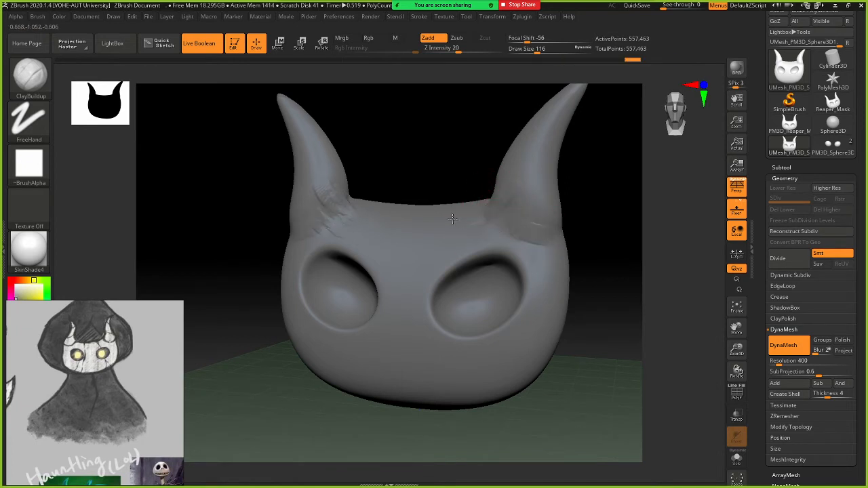
Add ClayBuildup strokes at the horn bases, then raise the draw size to 158 and build slanted brow ridges above the eye sockets
drag(426, 177, 475, 212)
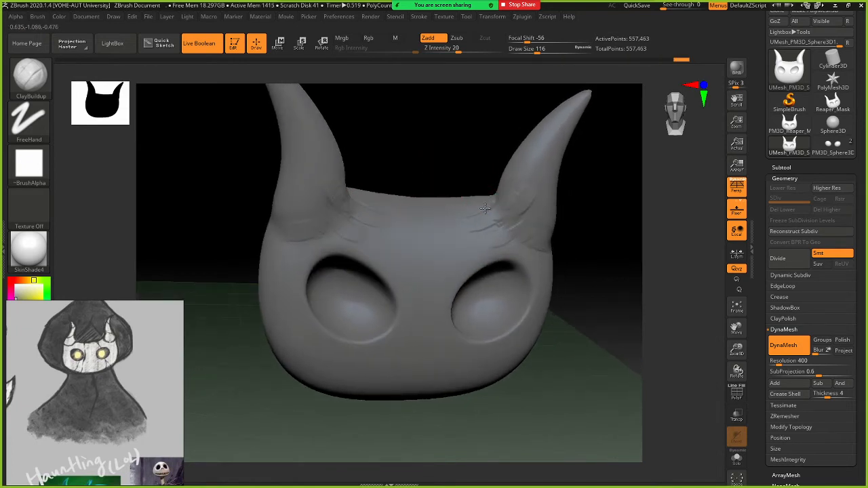
drag(586, 274, 523, 272)
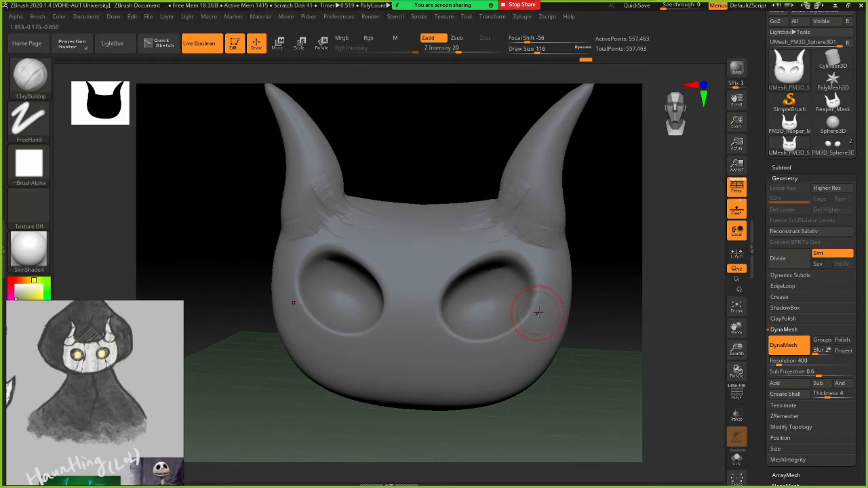
key(s)
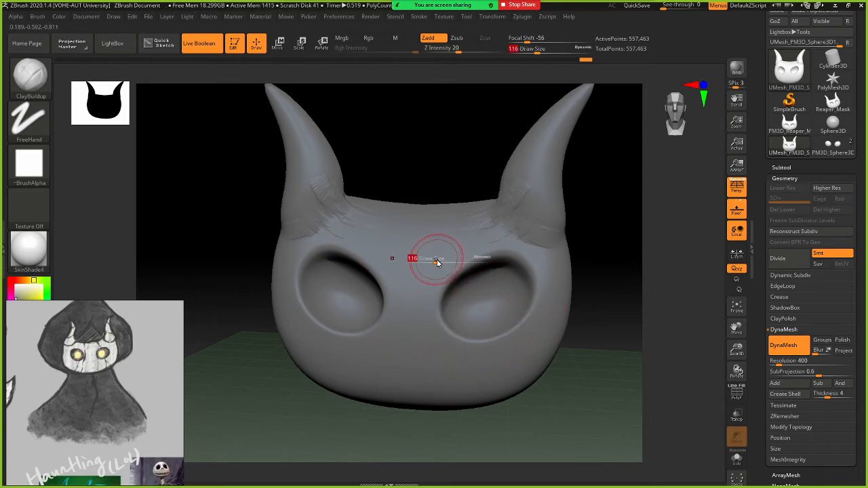
mouse_move(441, 261)
mouse_down()
mouse_move(427, 270)
mouse_move(454, 262)
mouse_move(431, 271)
mouse_up()
mouse_move(471, 247)
mouse_down()
mouse_move(438, 258)
mouse_move(433, 271)
mouse_up()
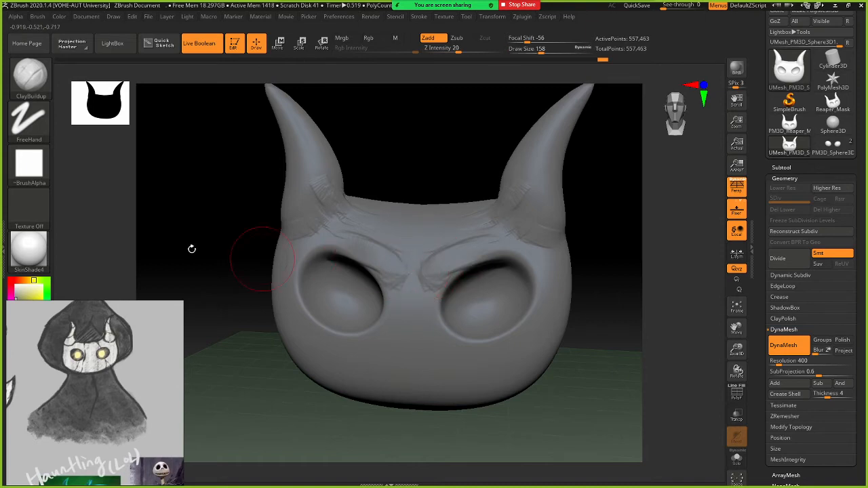
Switch the ClayBuildup alpha to Alpha 01 and lay soft strokes between the eyes and over the brow ridges
click(29, 165)
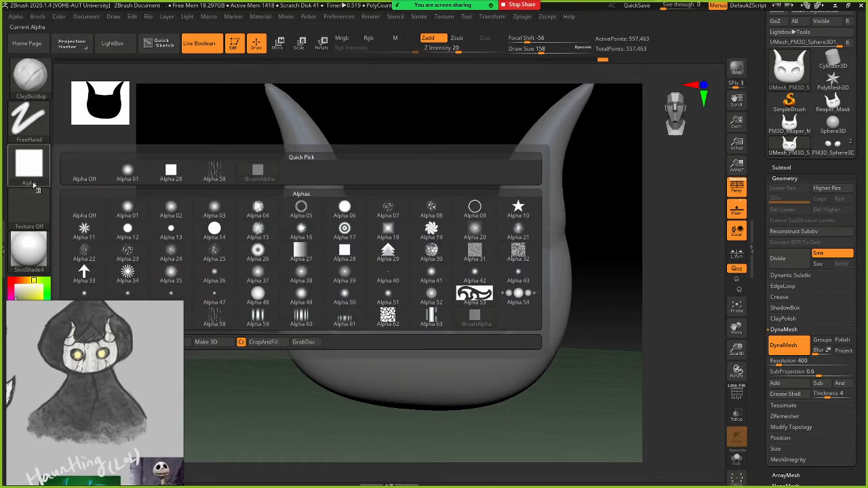
click(133, 175)
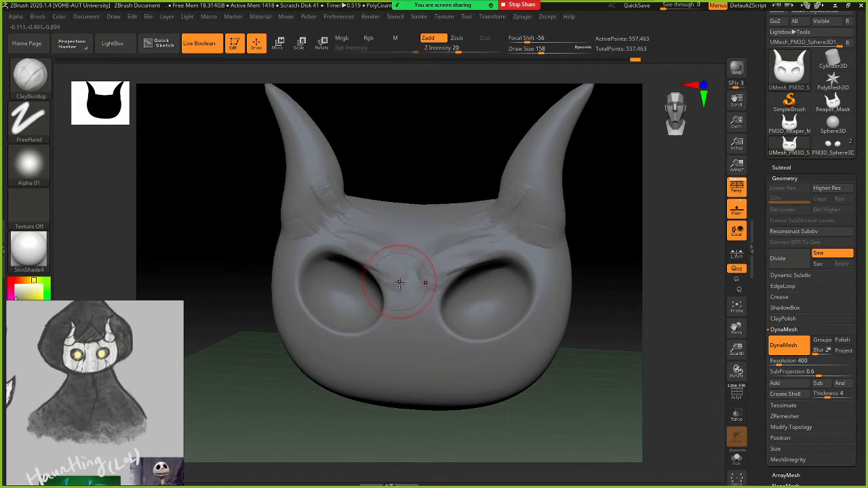
drag(400, 276, 444, 249)
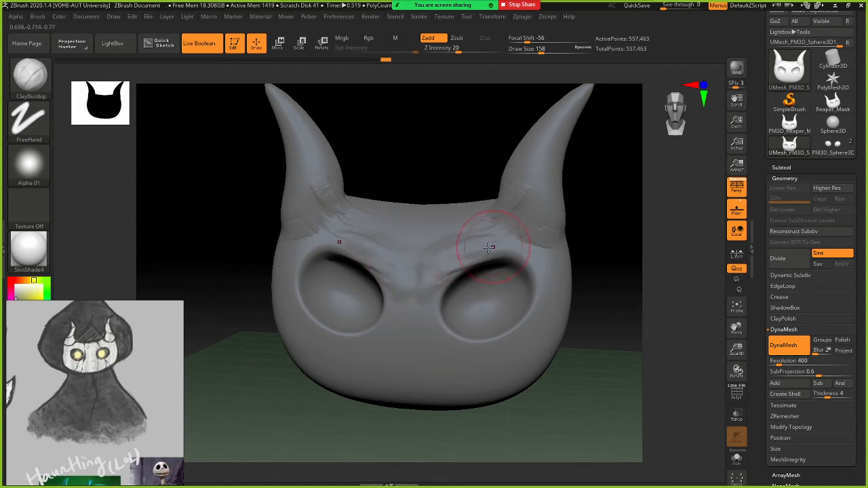
Change the brush alpha to Alpha 28 and layer firmer strokes along the brow ridges and the bridge between the eyes
click(29, 164)
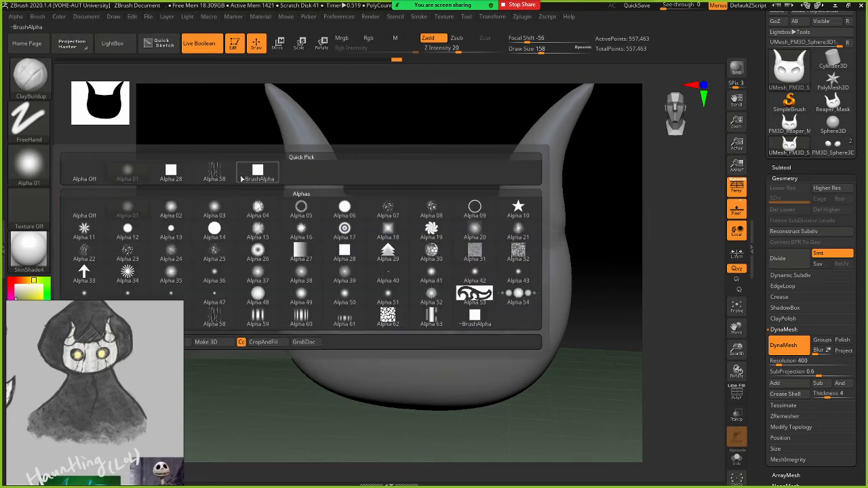
click(171, 174)
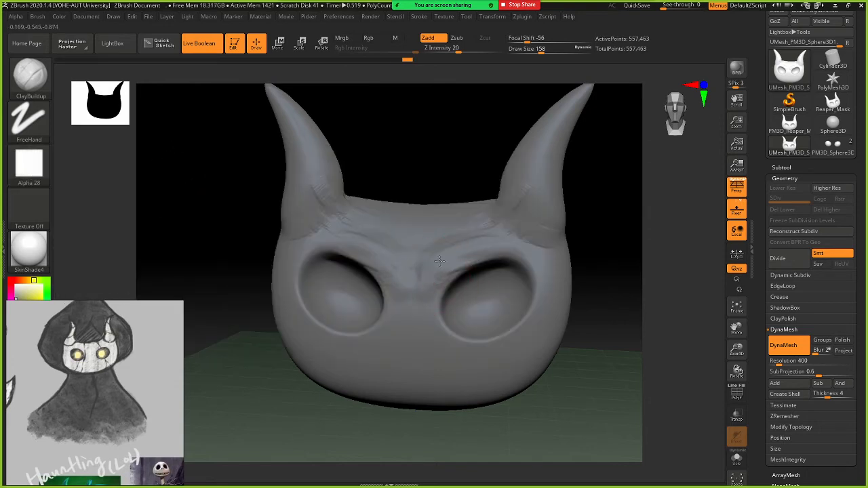
mouse_move(439, 261)
mouse_down()
mouse_move(458, 256)
mouse_move(370, 252)
mouse_up()
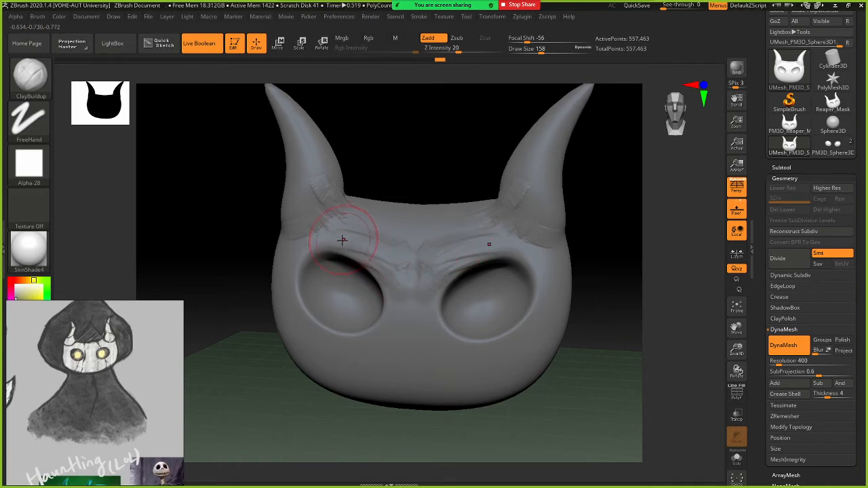
drag(599, 299, 611, 287)
drag(407, 275, 429, 264)
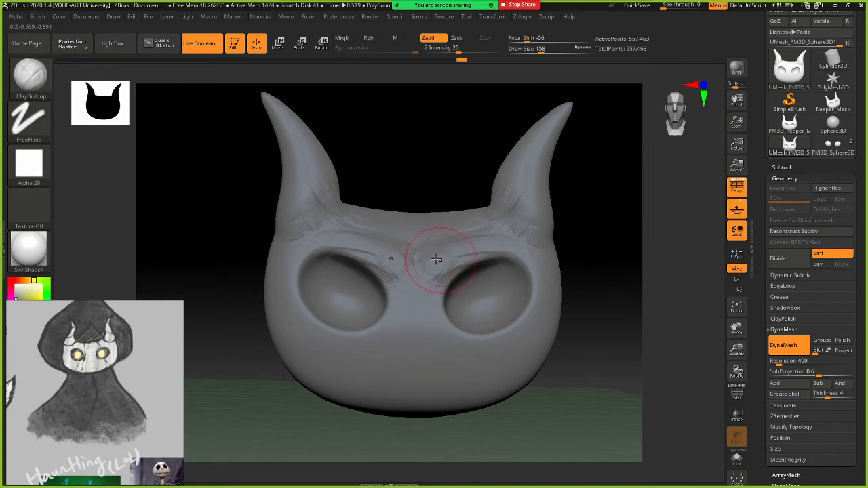
Build up clay on the outer horn bases, then smooth the rough strokes on the horn bases and brow
drag(307, 232, 306, 224)
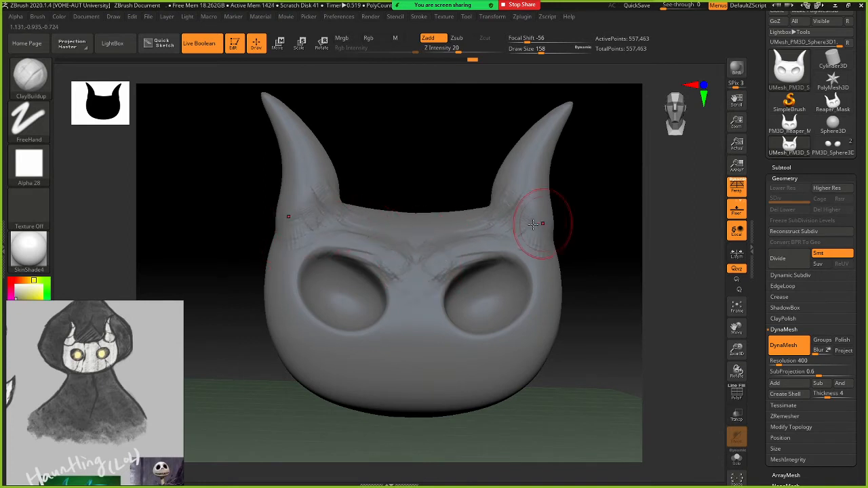
drag(540, 224, 535, 248)
key(shift)
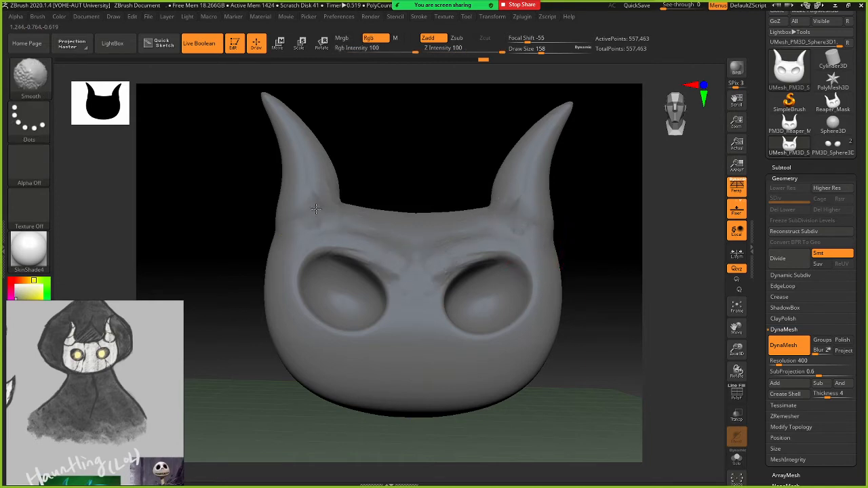
mouse_move(252, 233)
mouse_down()
mouse_move(238, 258)
mouse_move(205, 260)
mouse_up()
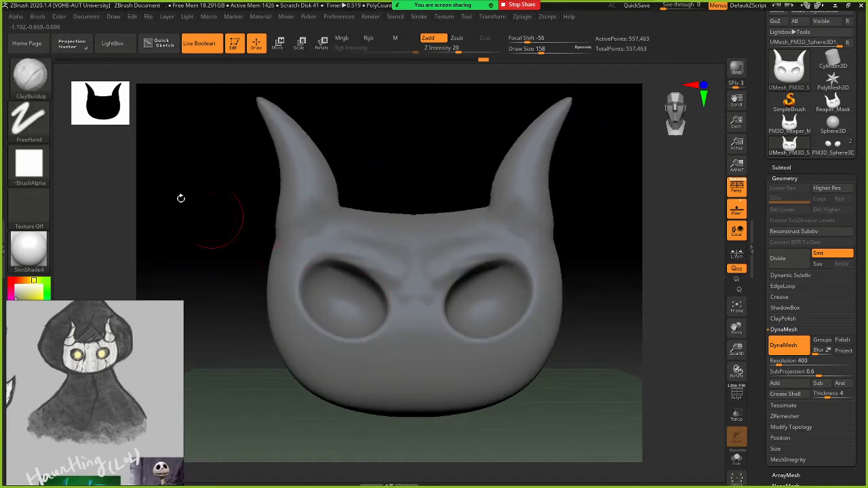
Switch to the DamStandard brush with a draw size of 35 and carve curved ring grooves across the front of the horns
click(30, 78)
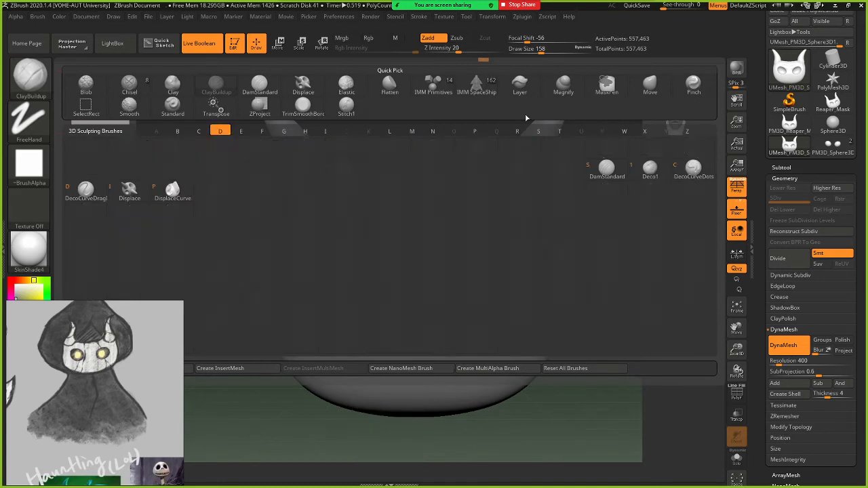
key(Escape)
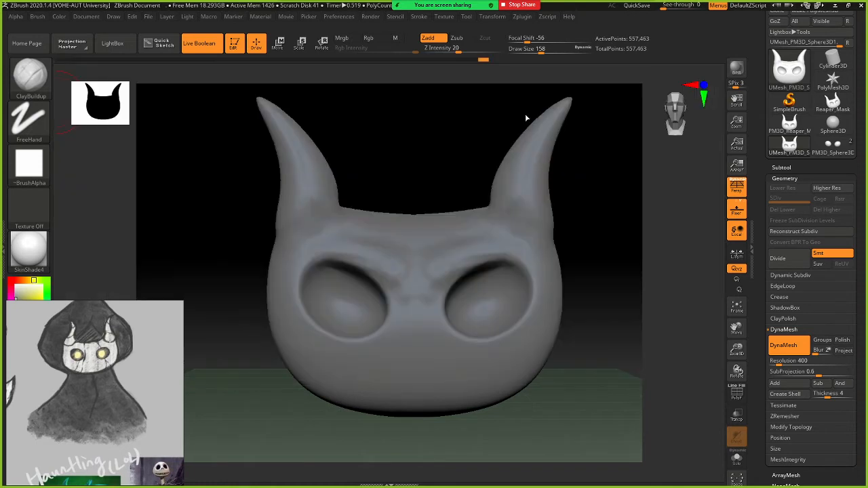
key(b)
key(d)
key(s)
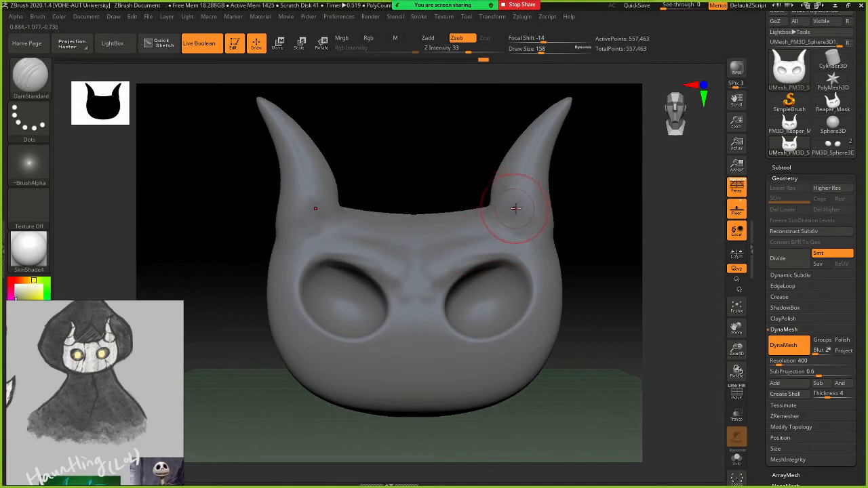
key(s)
drag(518, 213, 514, 213)
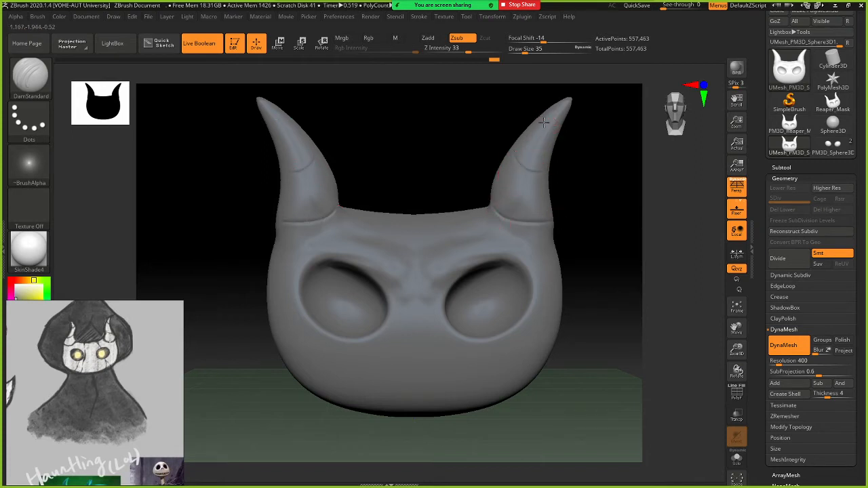
Extend the DamStandard ring grooves around the sides and backs of the horns
mouse_move(560, 186)
mouse_down()
mouse_move(542, 131)
mouse_move(576, 153)
mouse_move(529, 167)
mouse_move(535, 133)
mouse_up()
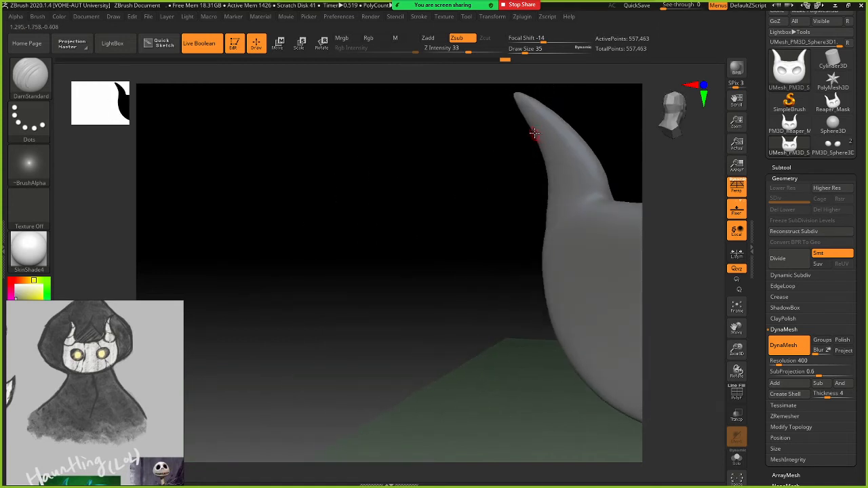
mouse_move(566, 104)
mouse_down()
mouse_move(446, 192)
mouse_move(572, 160)
mouse_up()
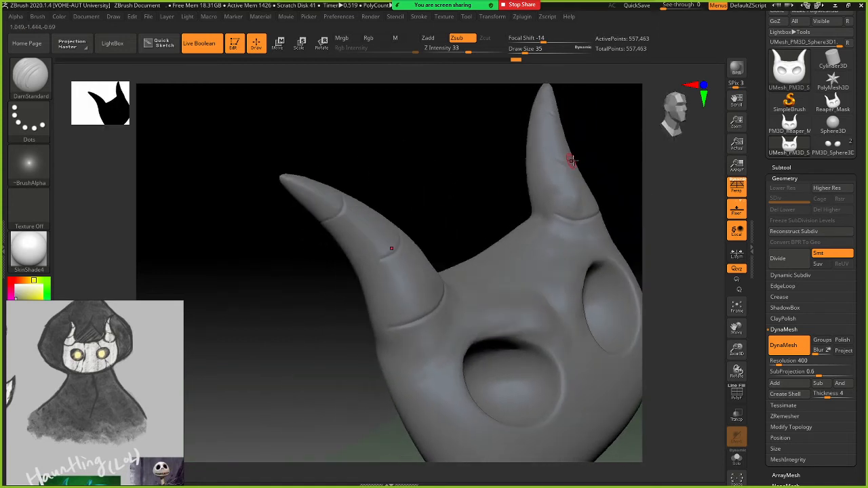
mouse_move(508, 162)
mouse_down()
mouse_move(436, 163)
mouse_move(459, 170)
mouse_move(555, 152)
mouse_up()
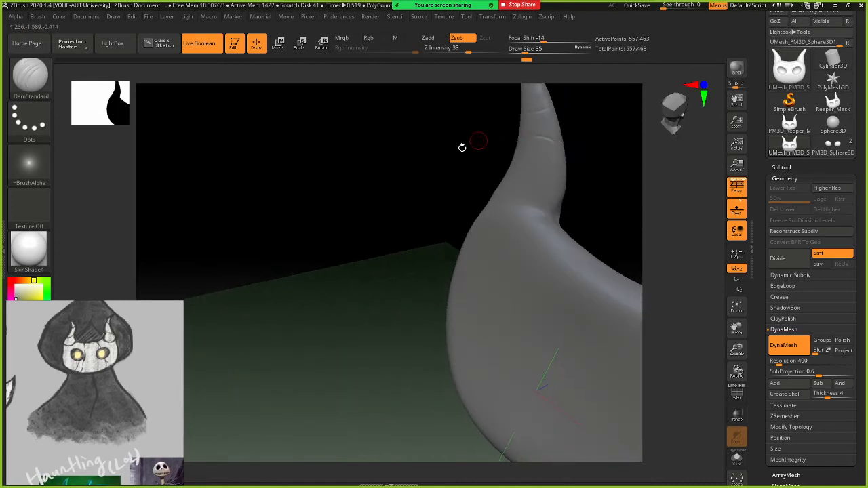
mouse_move(462, 147)
mouse_down()
mouse_move(520, 197)
mouse_move(540, 180)
mouse_up()
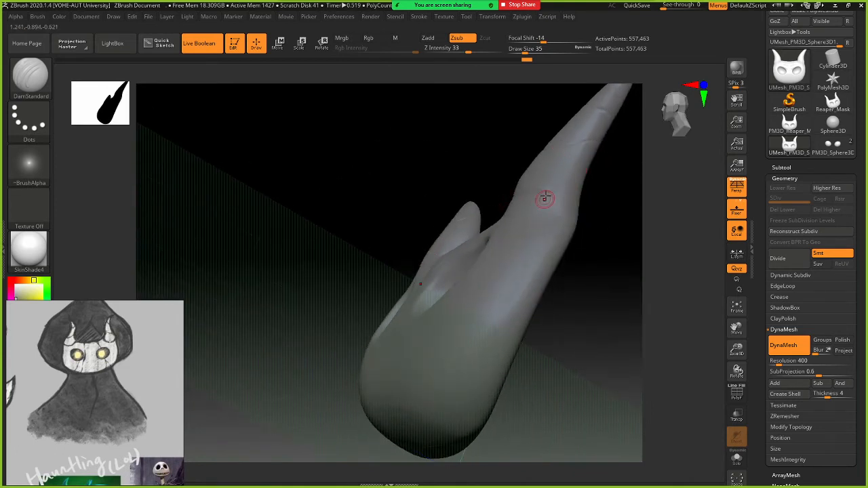
drag(577, 202, 531, 199)
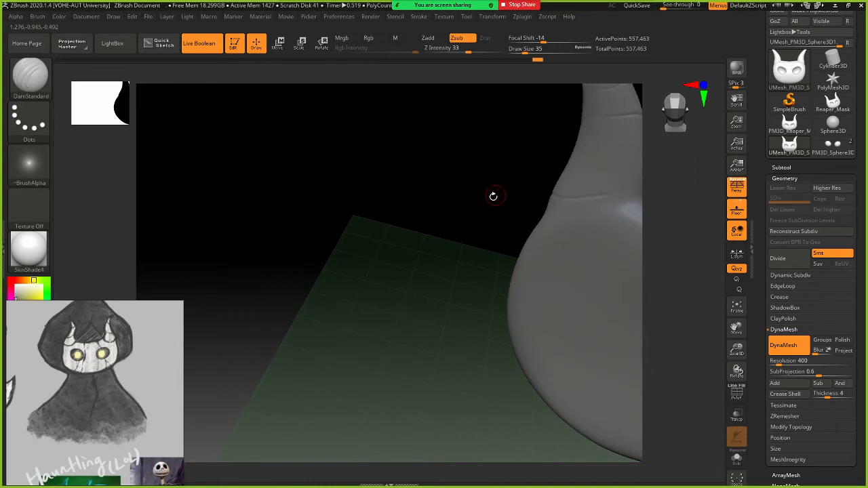
mouse_move(489, 196)
mouse_down()
mouse_move(357, 211)
mouse_move(469, 208)
mouse_move(482, 219)
mouse_up()
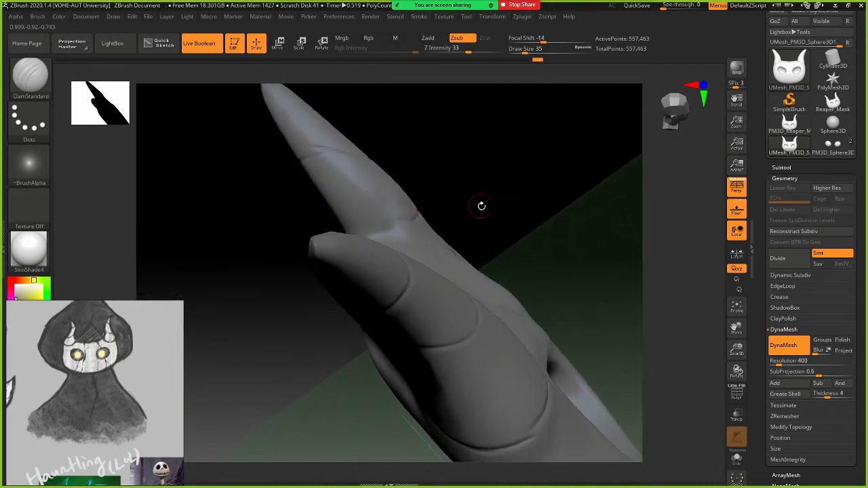
mouse_move(428, 204)
mouse_down()
mouse_move(479, 203)
mouse_move(442, 219)
mouse_up()
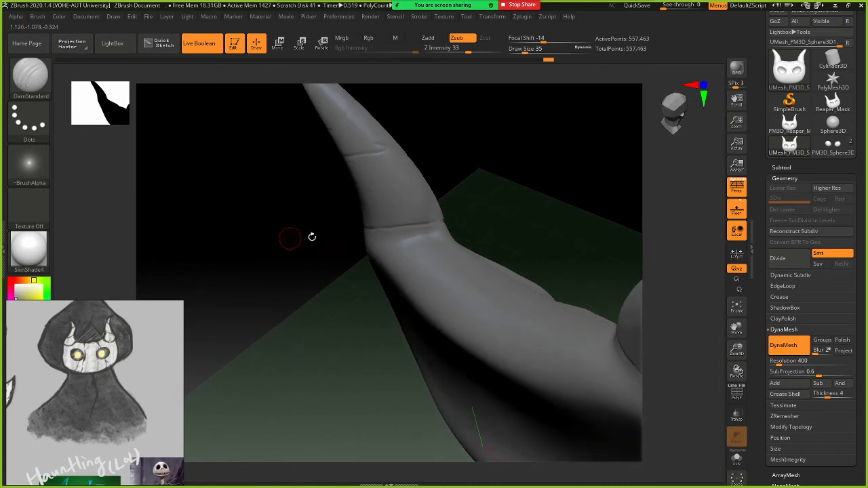
Carve a one-sided jagged crack from the forehead past the inner eye socket to the chin, with a branch crack below the socket
mouse_move(312, 237)
mouse_down()
mouse_move(281, 246)
mouse_move(285, 258)
mouse_up()
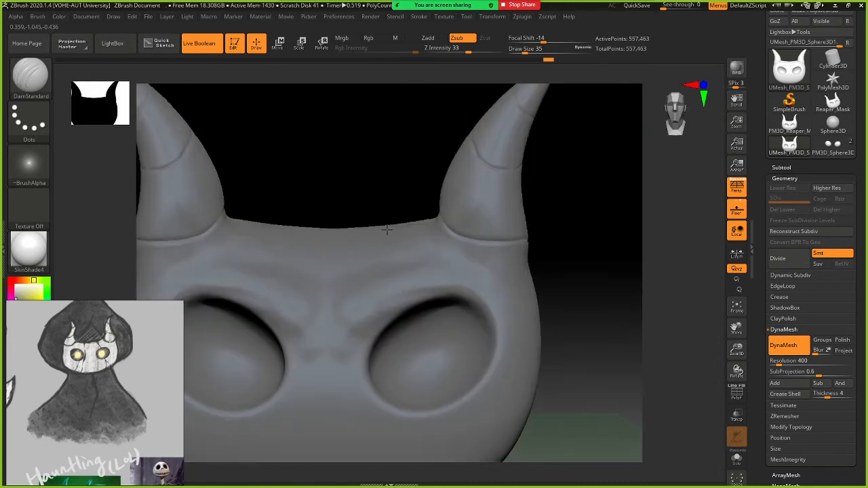
alt+right_drag(387, 230, 339, 213)
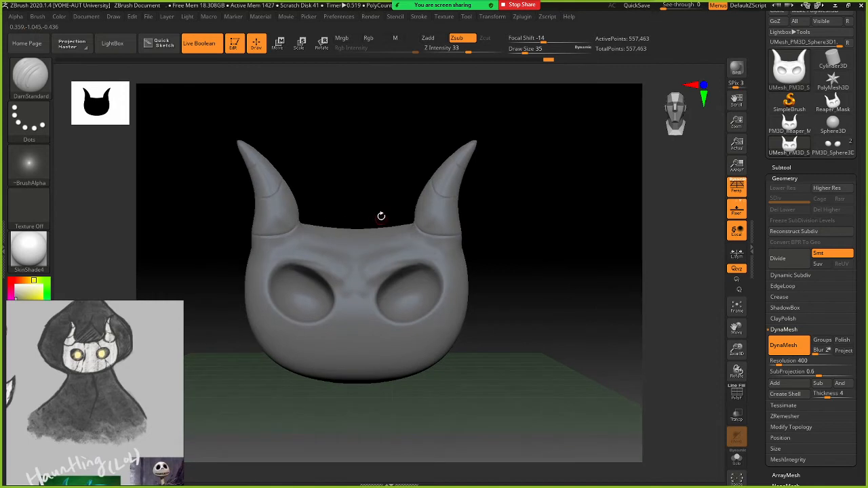
mouse_move(381, 216)
mouse_down()
mouse_move(400, 197)
mouse_move(378, 204)
mouse_up()
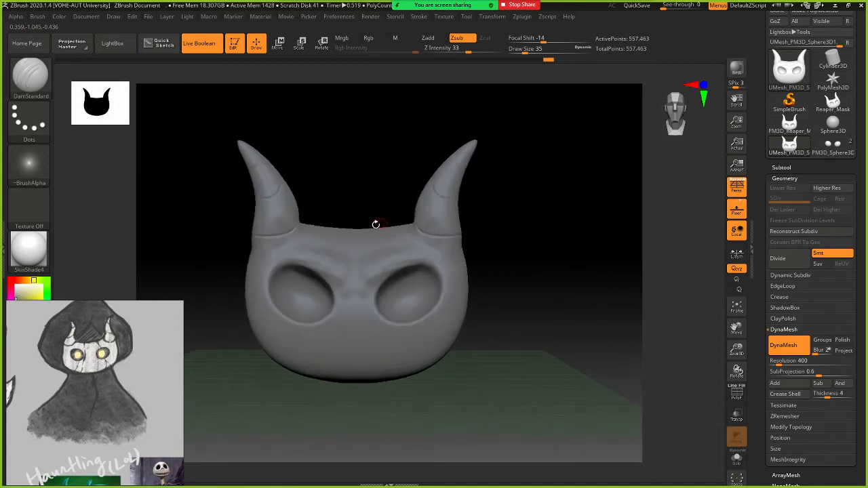
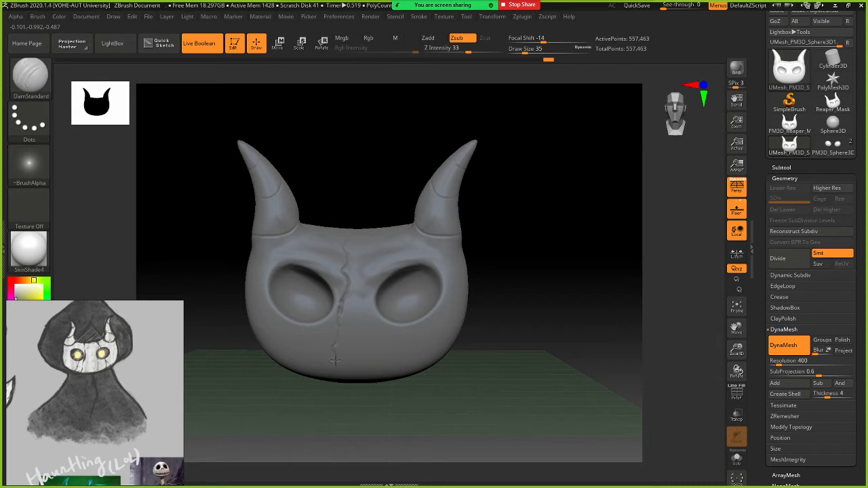
mouse_move(342, 311)
mouse_down()
mouse_move(338, 333)
mouse_move(340, 317)
mouse_move(331, 341)
mouse_move(335, 335)
mouse_move(318, 337)
mouse_move(307, 358)
mouse_up()
mouse_move(351, 312)
ctrl+right_down()
mouse_move(388, 298)
mouse_move(368, 317)
ctrl+right_up()
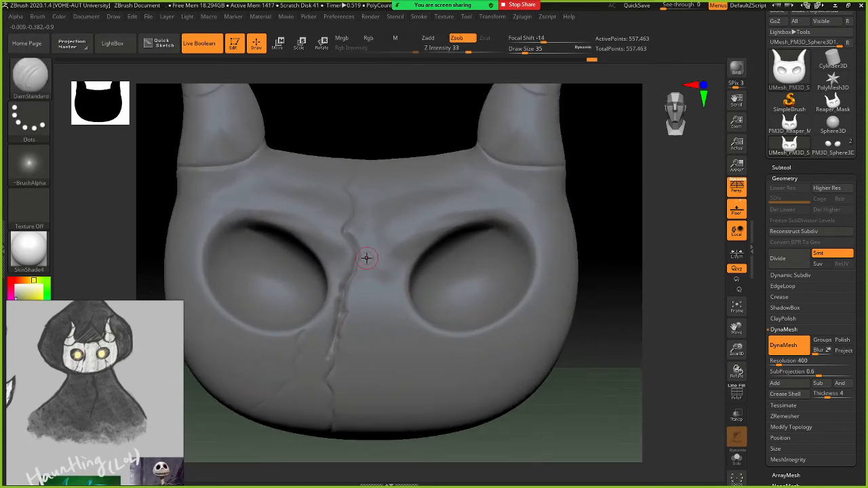
Switch to the TrimSmoothBorder brush and trim along the edges of the main crack and the branch below the eye socket
click(27, 80)
click(216, 301)
click(27, 82)
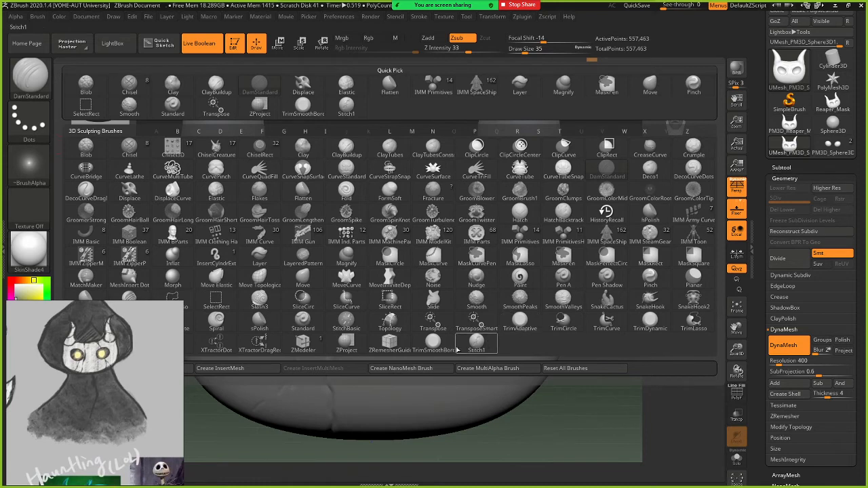
click(434, 346)
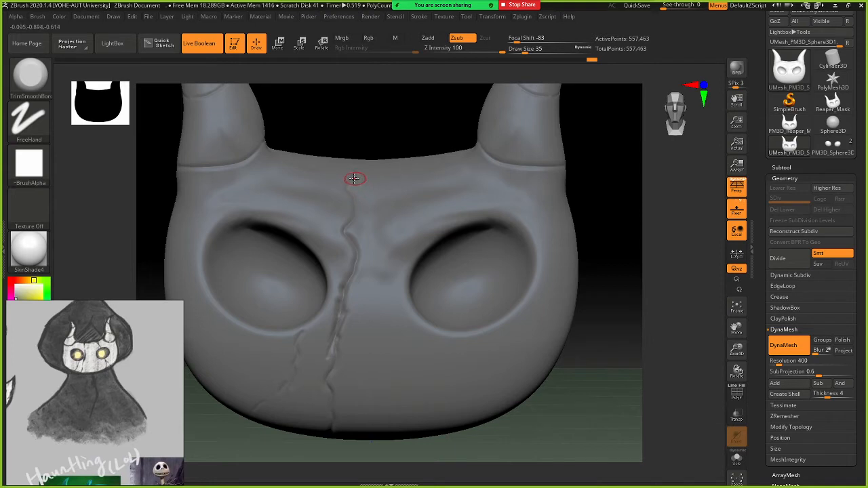
mouse_move(351, 182)
mouse_down()
mouse_move(347, 239)
mouse_move(362, 259)
mouse_move(355, 305)
mouse_move(345, 323)
mouse_move(336, 305)
mouse_move(341, 285)
mouse_move(325, 327)
mouse_move(334, 350)
mouse_move(322, 372)
mouse_move(329, 388)
mouse_move(330, 374)
mouse_move(332, 432)
mouse_up()
drag(292, 347, 299, 344)
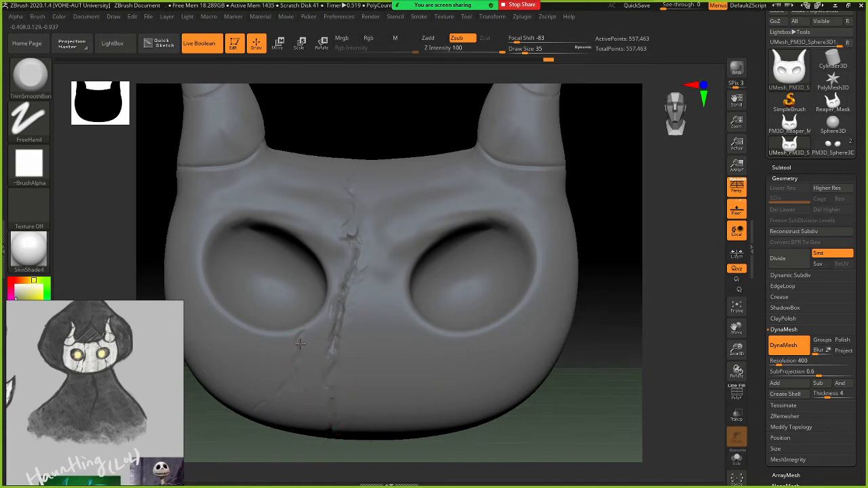
mouse_move(295, 376)
mouse_down()
mouse_move(277, 399)
mouse_move(249, 412)
mouse_up()
Raise the draw size to 136 and smooth the trimmed cracks on the forehead, nose bridge and cheek
key(s)
drag(367, 235, 394, 235)
shift+drag(361, 199, 357, 271)
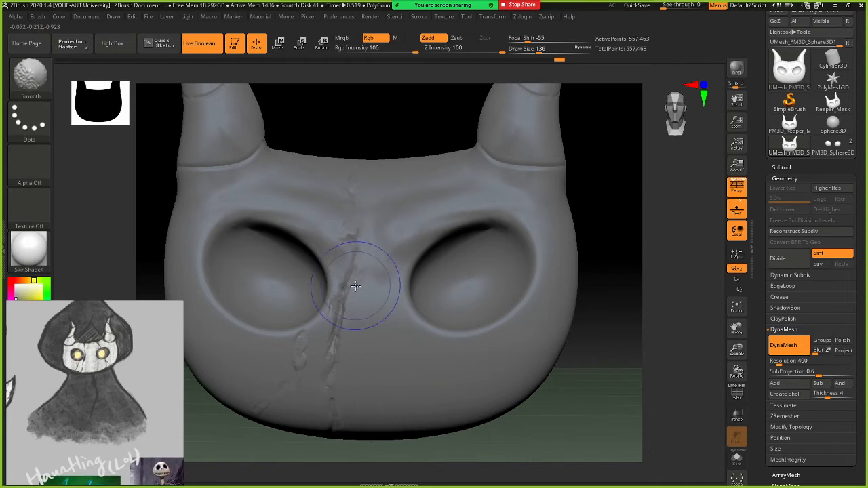
shift+drag(298, 415, 298, 334)
alt+right_drag(331, 392, 330, 401)
key(shift)
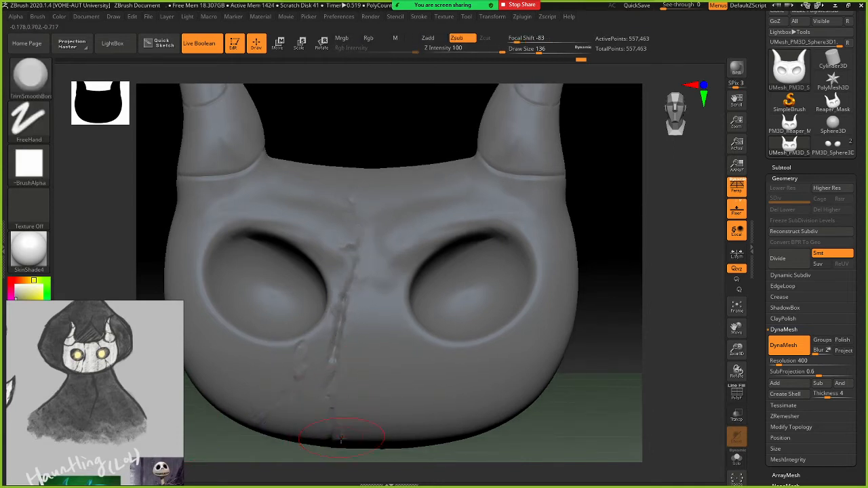
Smooth the lower end of the crack at the chin and check the mask from the front and side
shift+drag(338, 435, 328, 424)
mouse_move(378, 384)
right_down()
mouse_move(395, 384)
mouse_move(316, 358)
mouse_move(376, 208)
right_up()
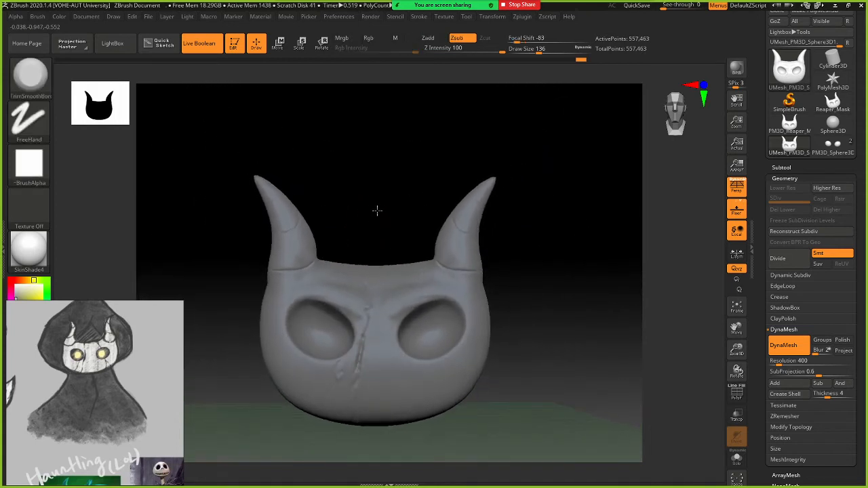
key(shift)
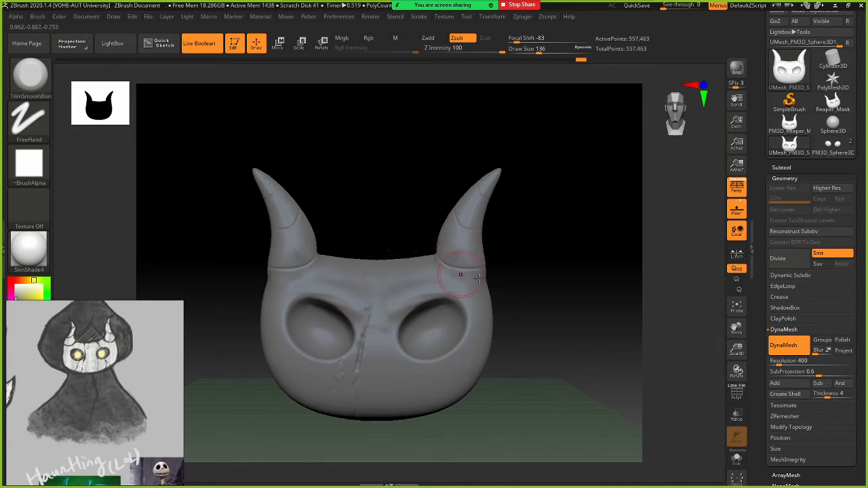
right_drag(442, 279, 479, 266)
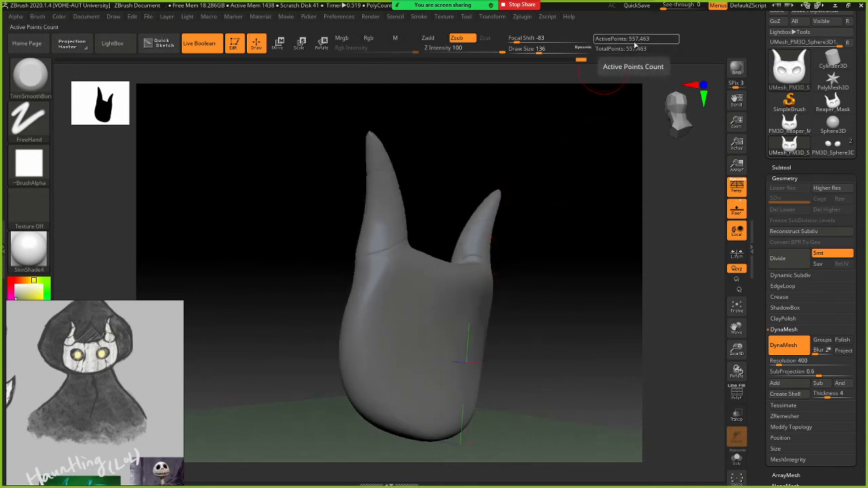
right_drag(513, 228, 573, 240)
Rename the sculpted head's subtool as Reaper Mask
click(794, 167)
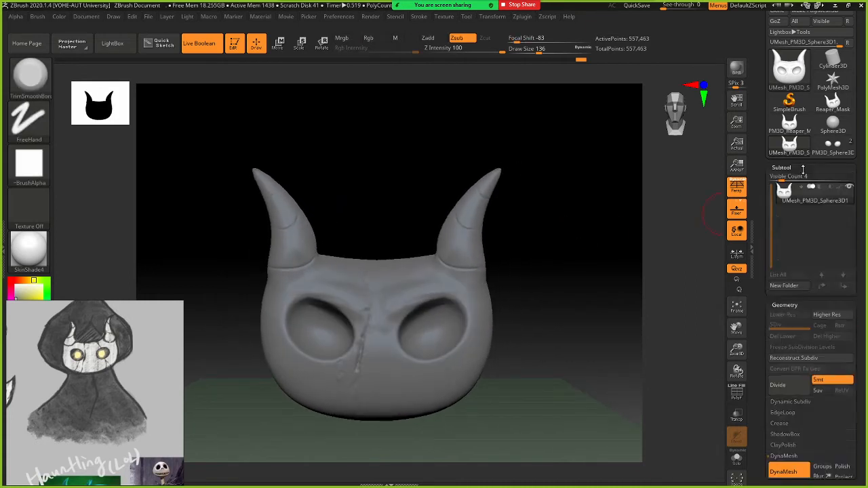
mouse_move(832, 201)
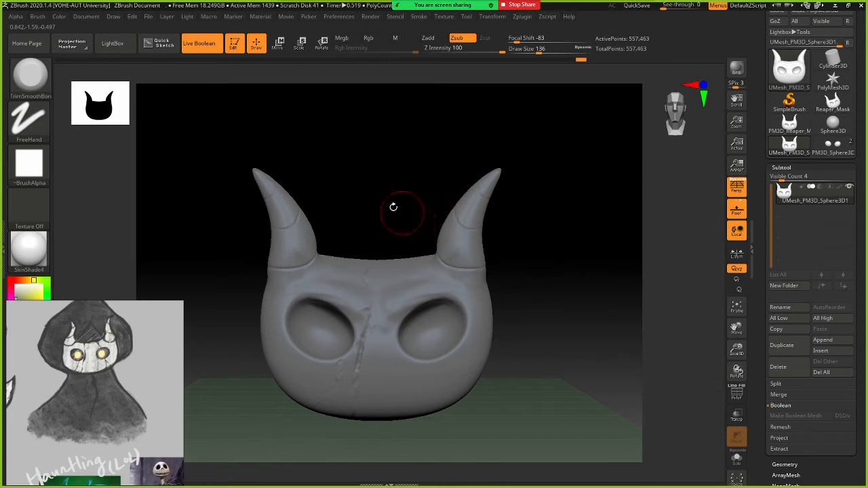
alt+drag(378, 192, 376, 171)
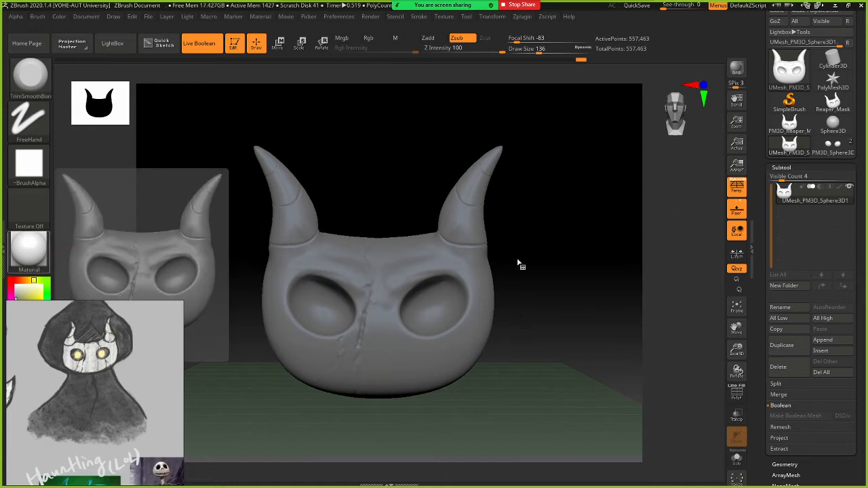
key(o)
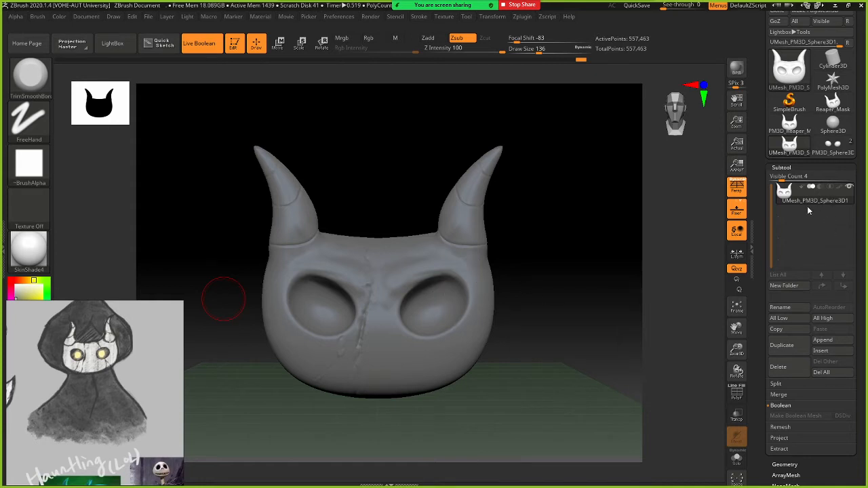
mouse_move(802, 207)
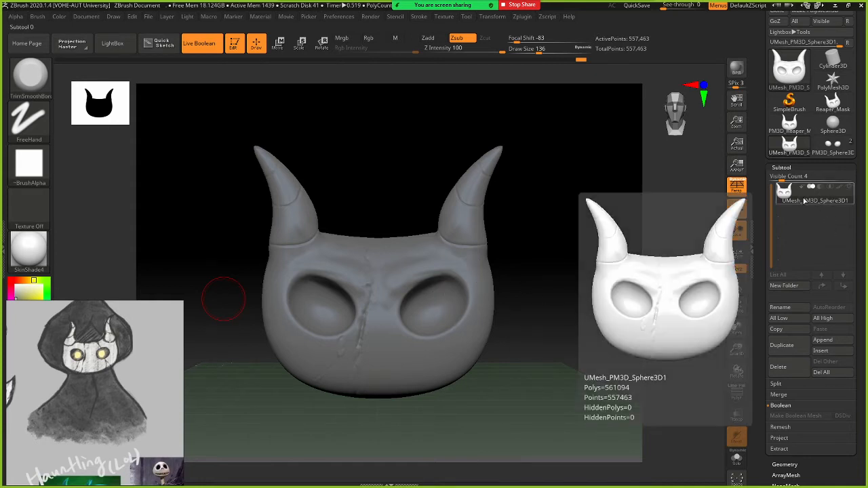
click(793, 308)
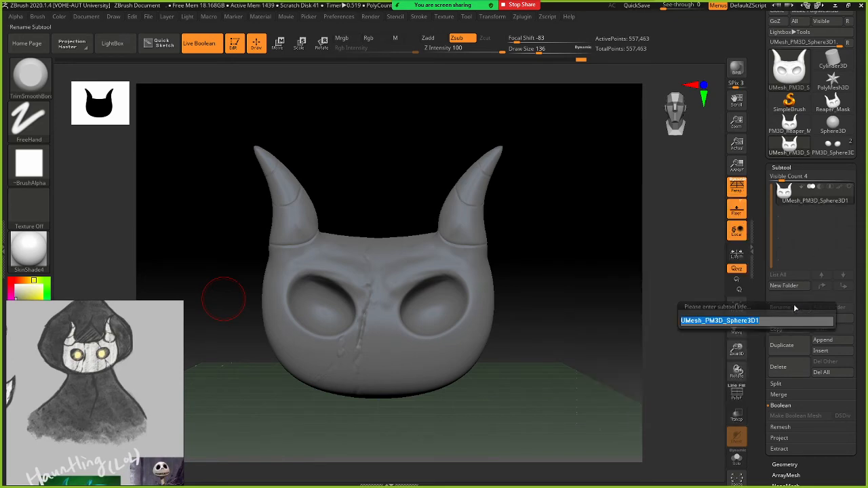
text(Reaper)
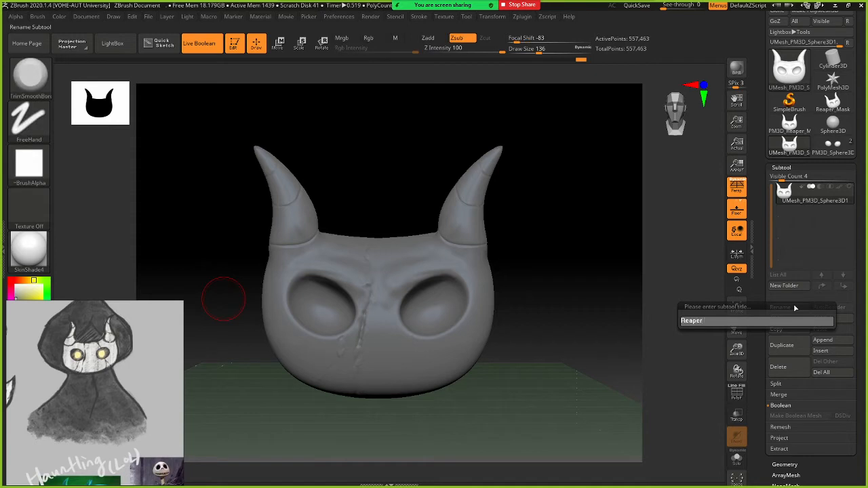
text( Mask)
key(Return)
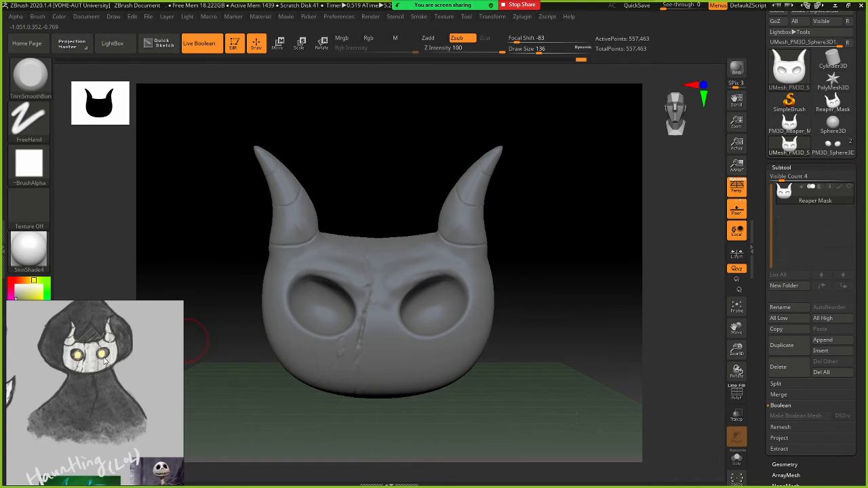
Put away the floating reference image and inspect the dense mask's wireframe and polygroups
key(ctrl+shift+a)
click(114, 215)
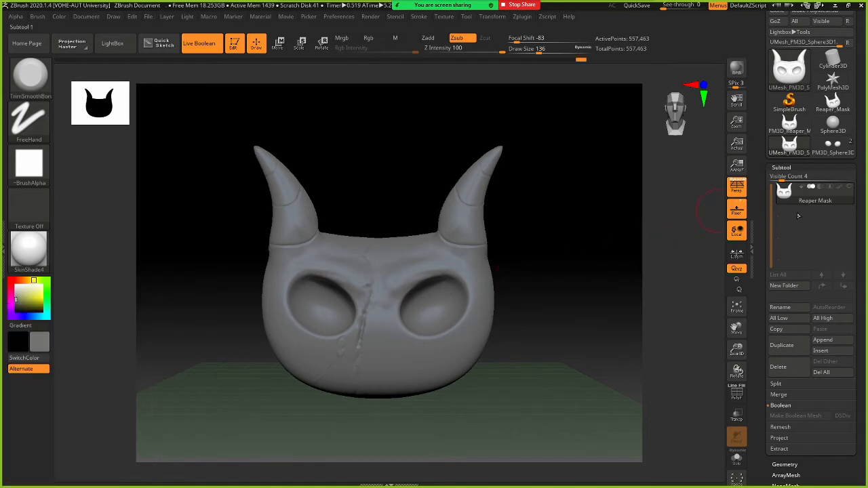
mouse_move(785, 205)
scroll(853, 427, down, 5)
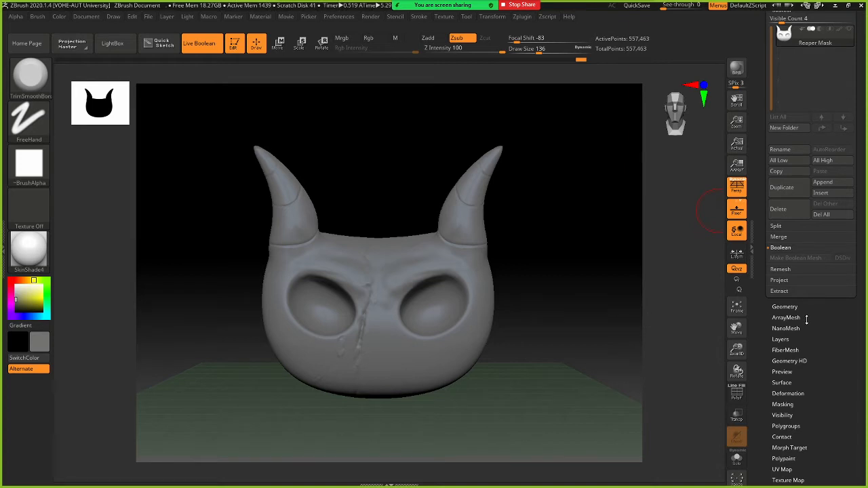
click(738, 395)
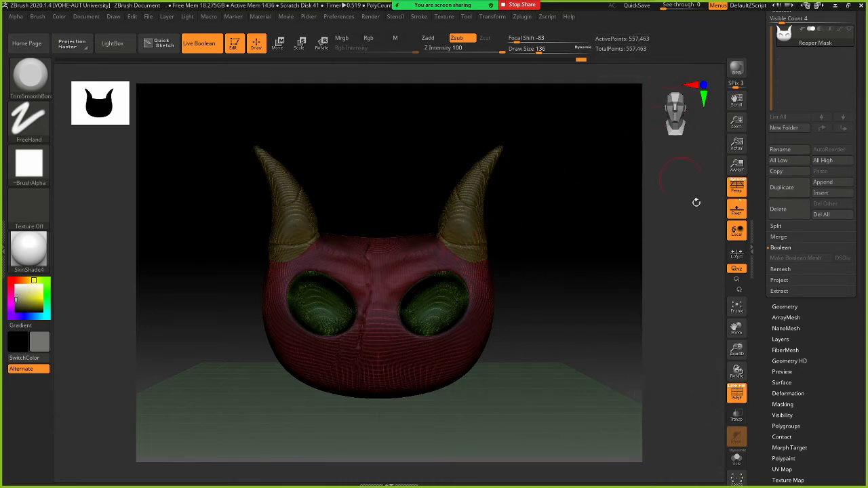
click(737, 392)
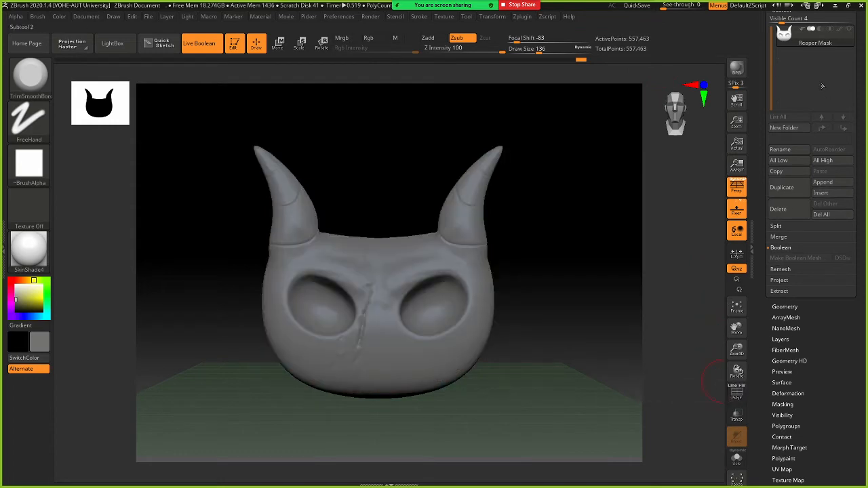
Duplicate the Reaper Mask subtool and rename the copy as Reaper Mask Remesh
drag(855, 55, 851, 88)
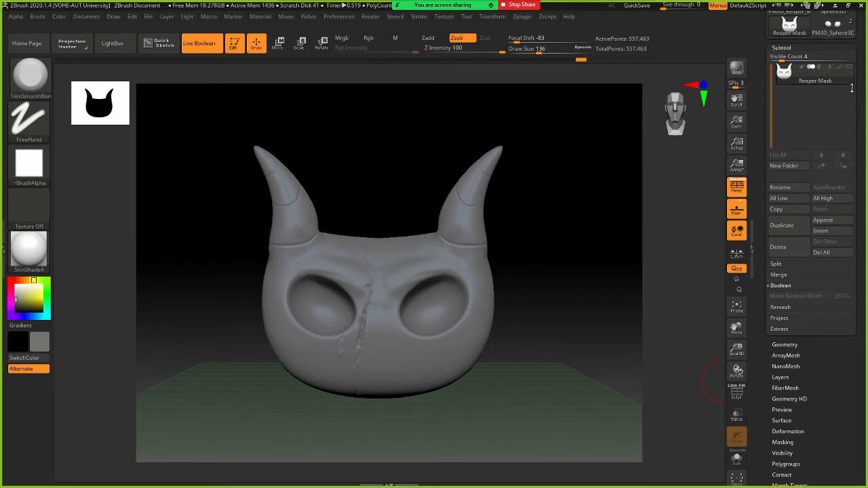
click(781, 225)
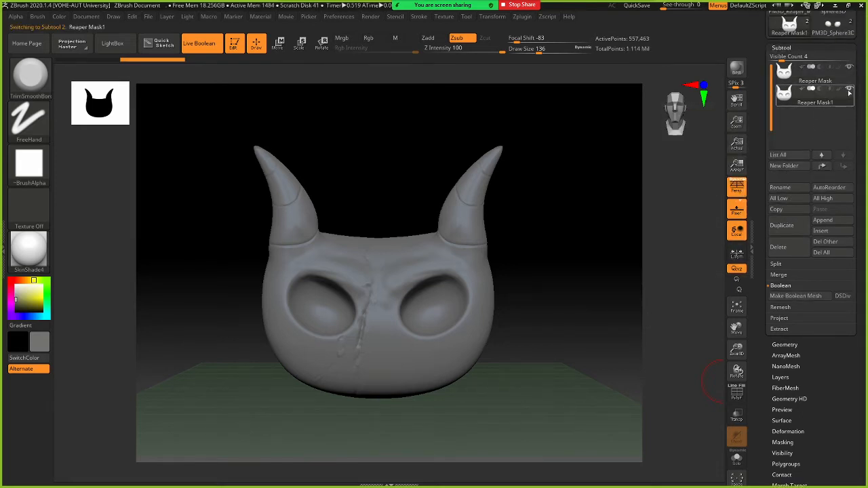
mouse_move(848, 75)
mouse_move(827, 103)
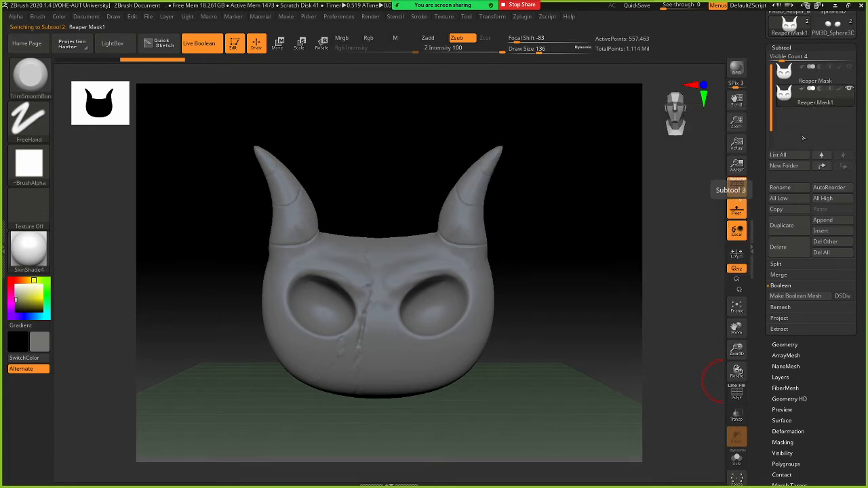
click(780, 188)
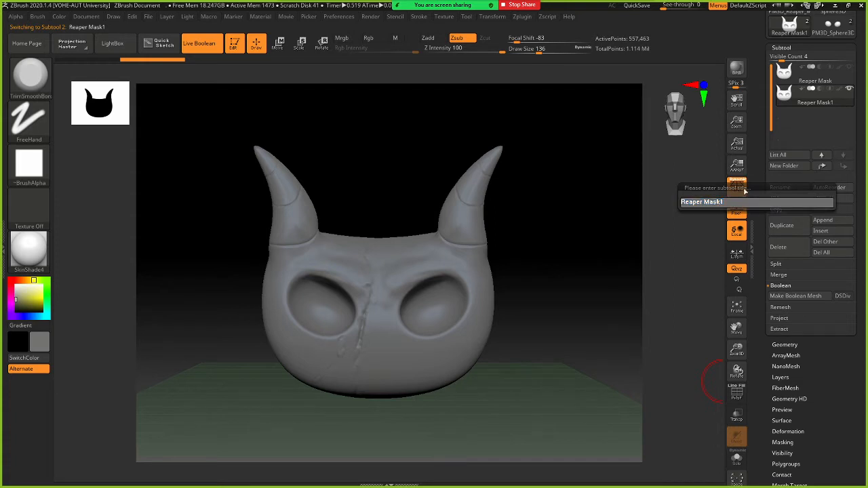
text(Remesh)
key(Return)
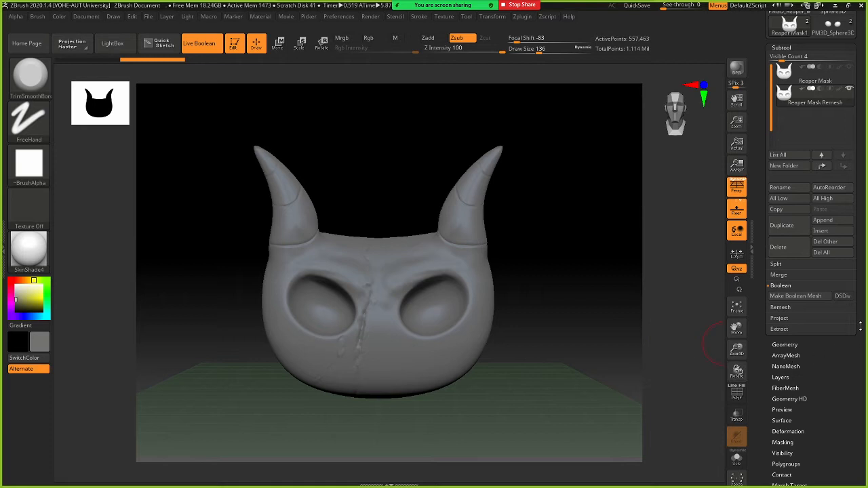
Run ZRemesher on the Reaper Mask Remesh subtool with a target polygons count of 5 and check the wireframe
drag(856, 350, 840, 289)
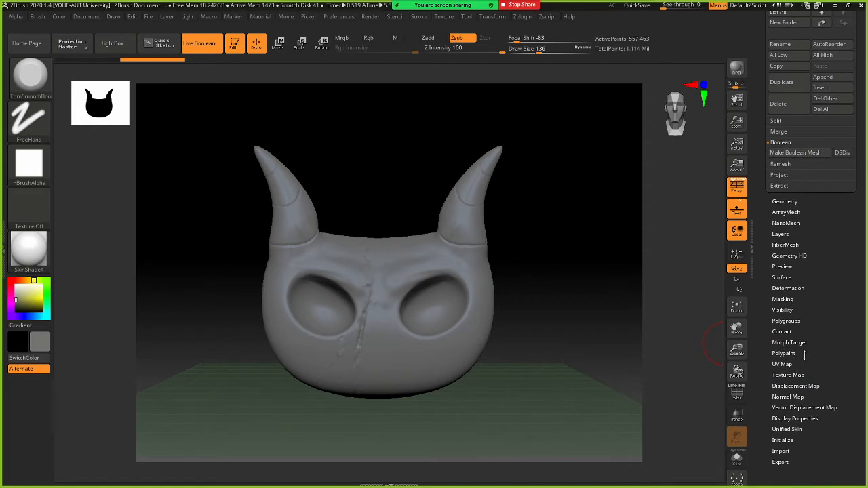
drag(847, 236, 840, 298)
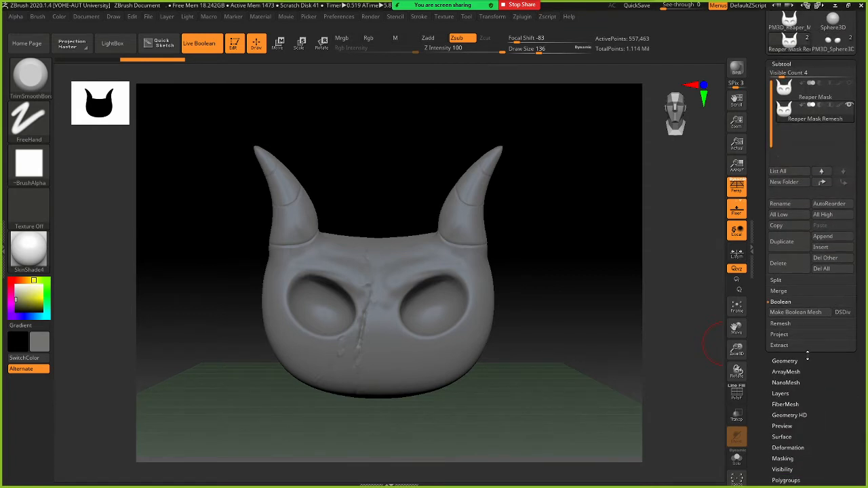
click(802, 362)
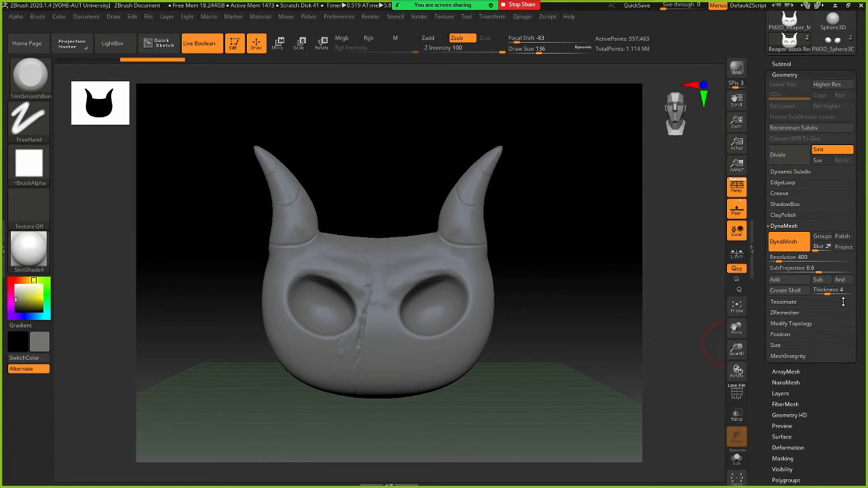
click(807, 312)
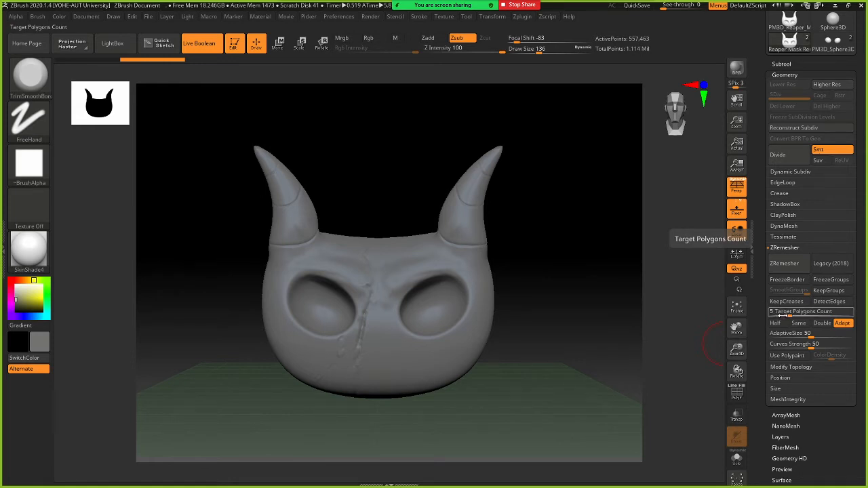
click(785, 264)
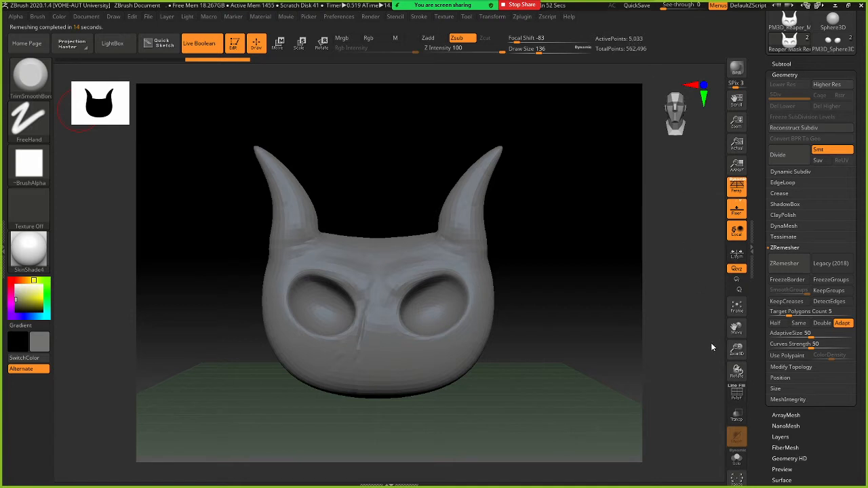
click(738, 394)
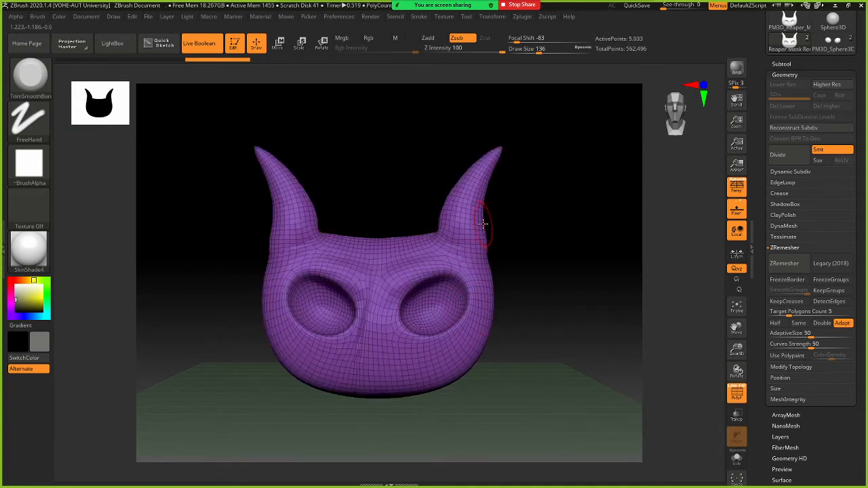
click(741, 399)
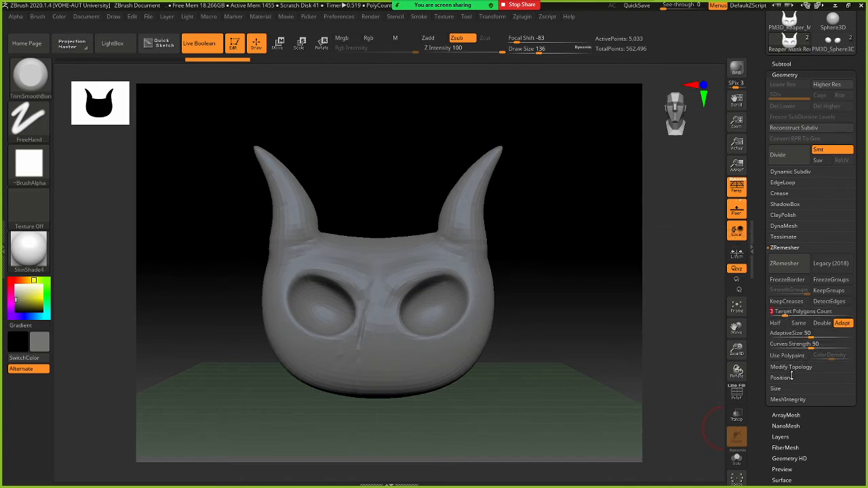
Remesh the copy again with ZRemesher at a target polygons count of 3 and inspect its wireframe up close
click(784, 263)
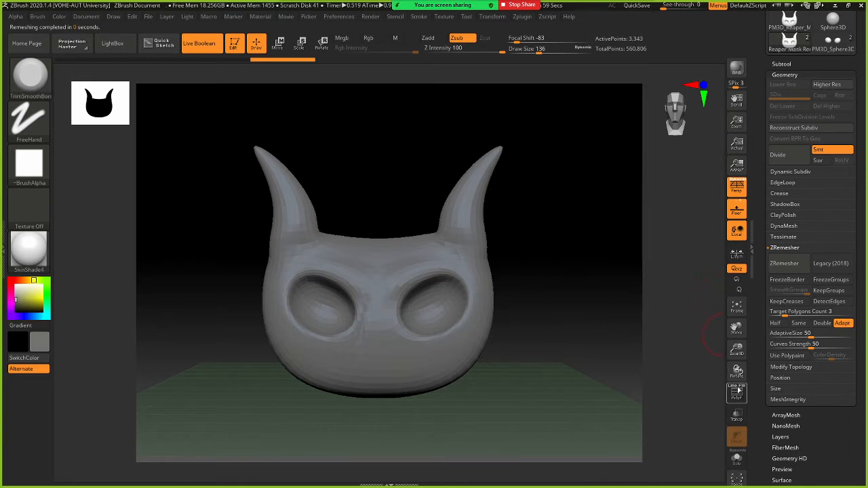
click(738, 392)
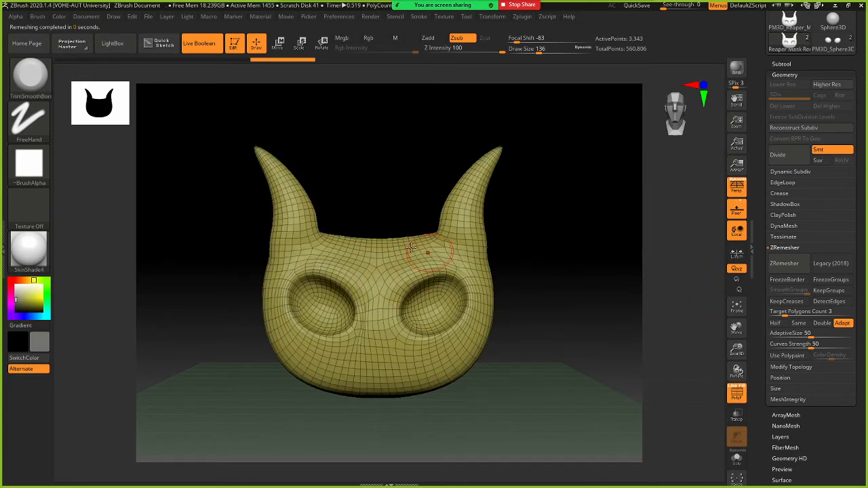
alt+drag(523, 240, 549, 244)
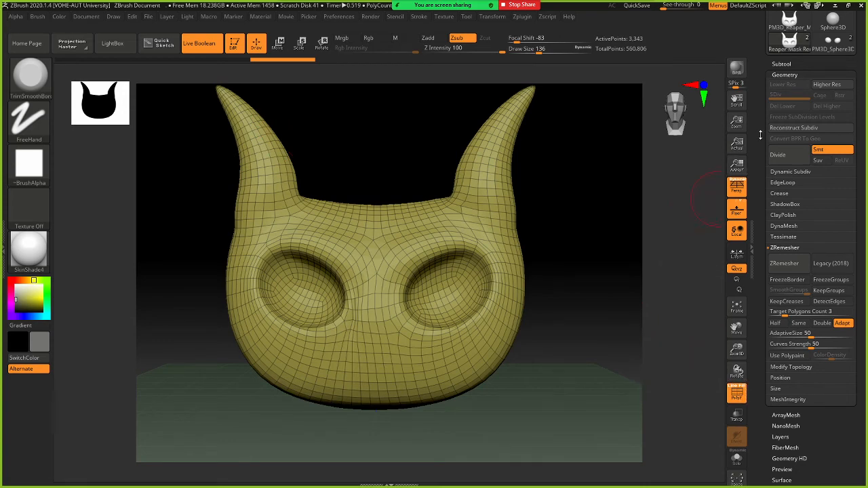
Select the original high-resolution Reaper Mask subtool and duplicate it
scroll(761, 136, up, 5)
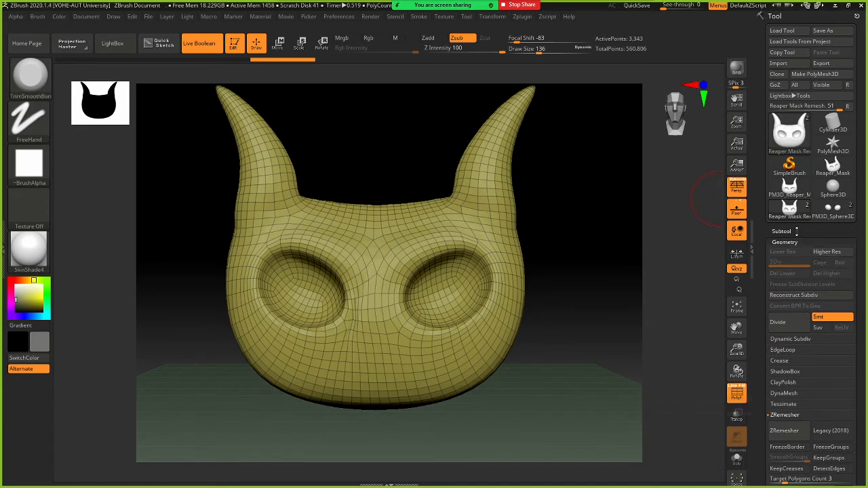
click(797, 231)
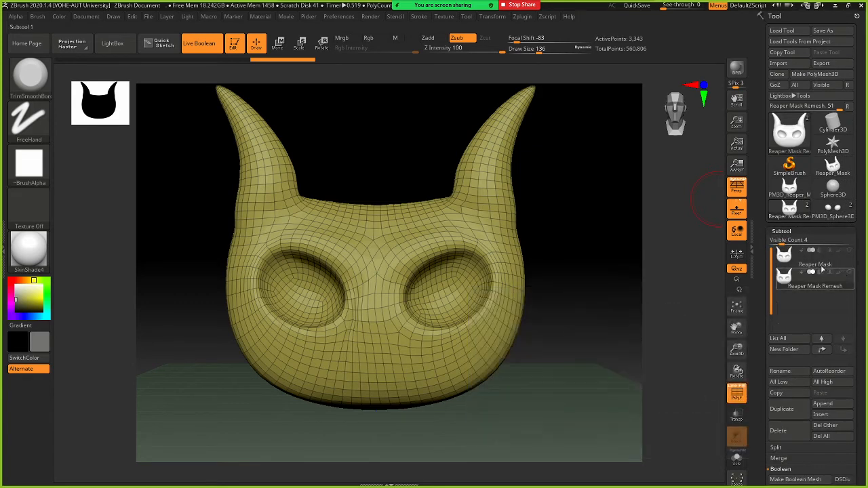
click(827, 263)
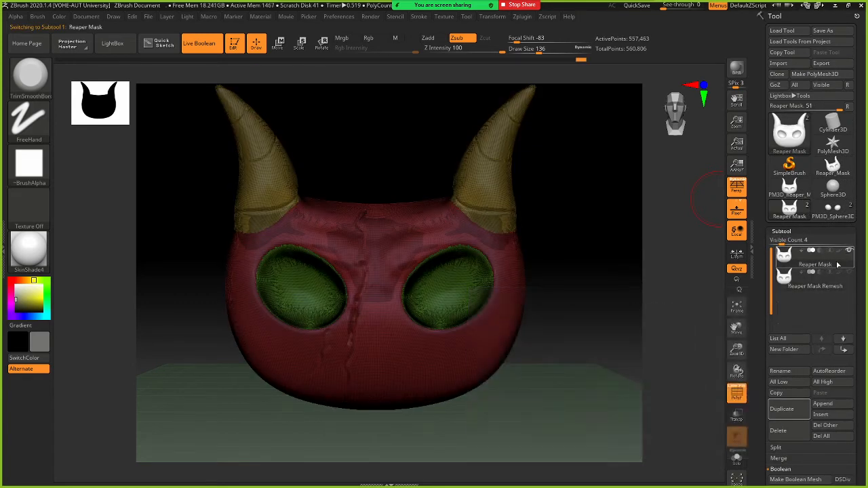
mouse_move(827, 264)
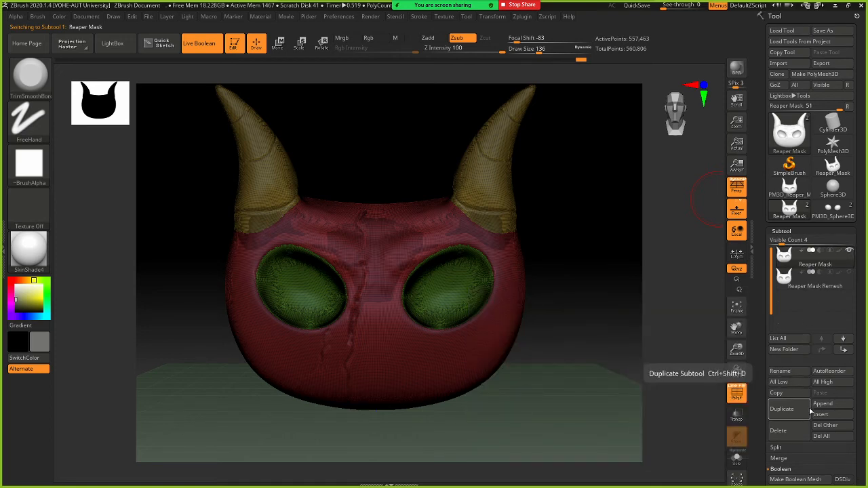
click(784, 409)
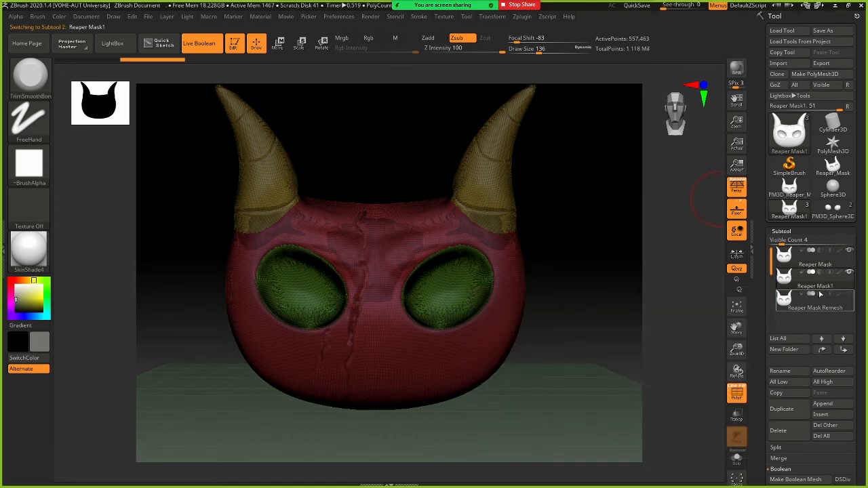
Rename the duplicated high-resolution subtool as Reaper Mask Remesh Group
mouse_move(836, 282)
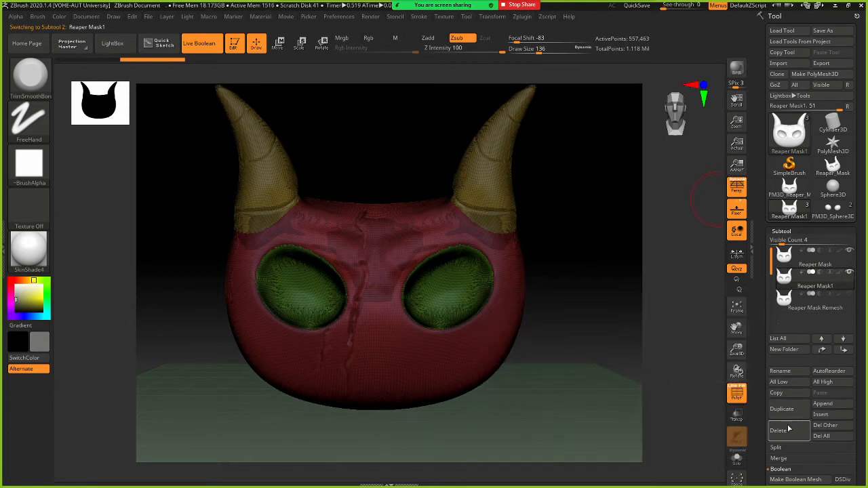
click(782, 372)
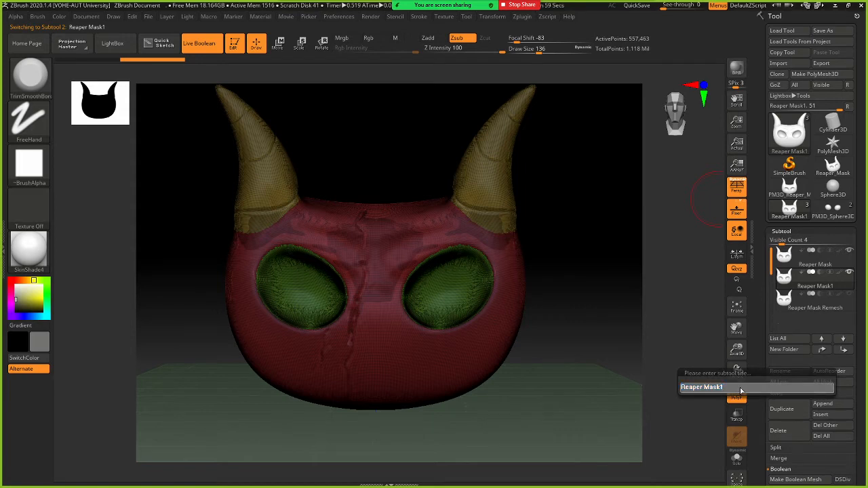
text(Re)
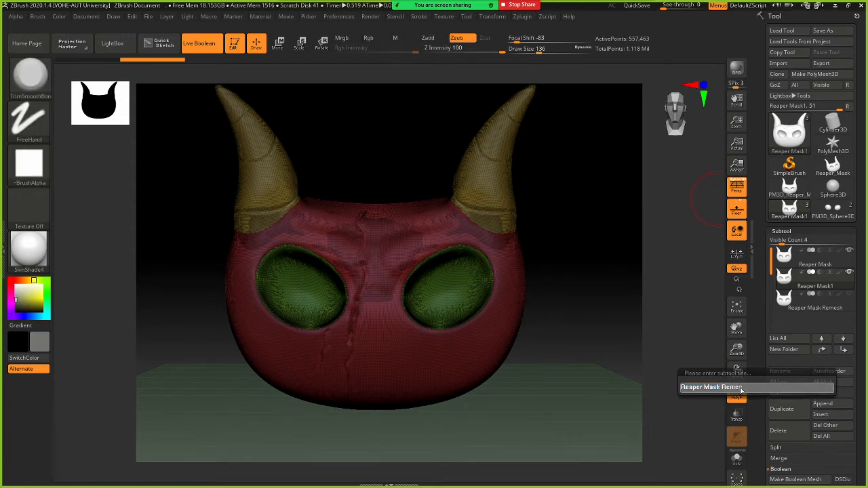
text(mesh Group)
key(Return)
mouse_move(824, 286)
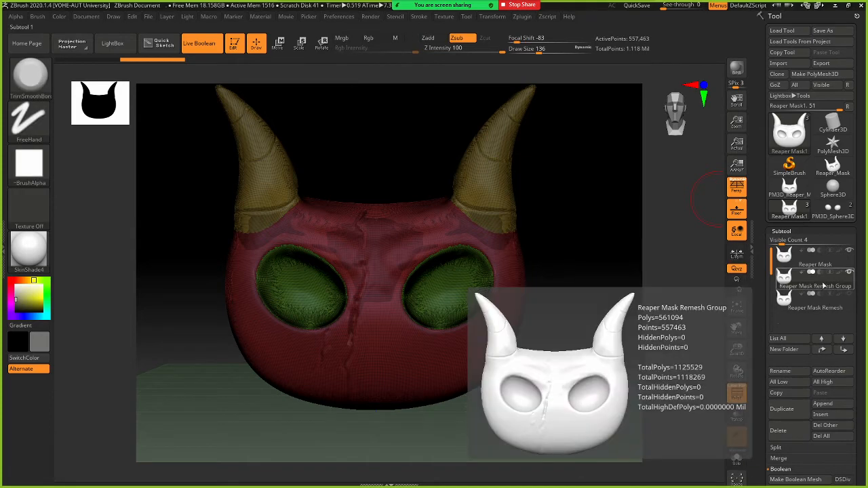
Show only the Reaper Mask Remesh subtool, select it and inspect its wireframe
click(848, 256)
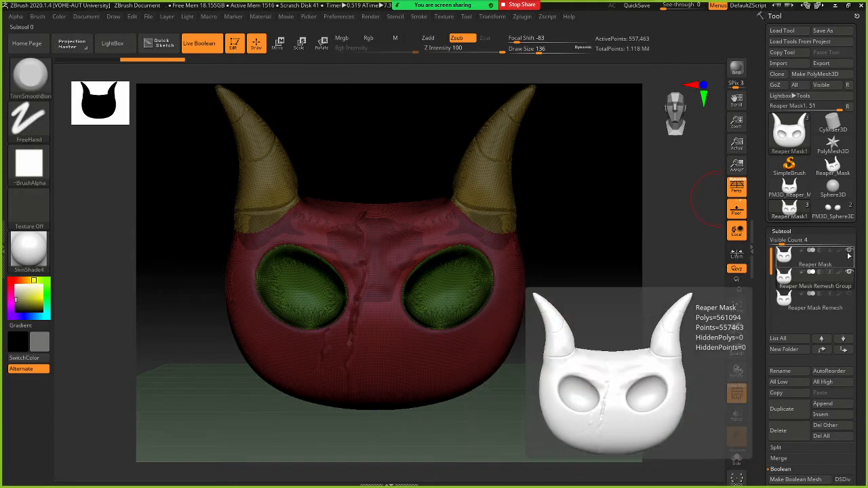
click(737, 395)
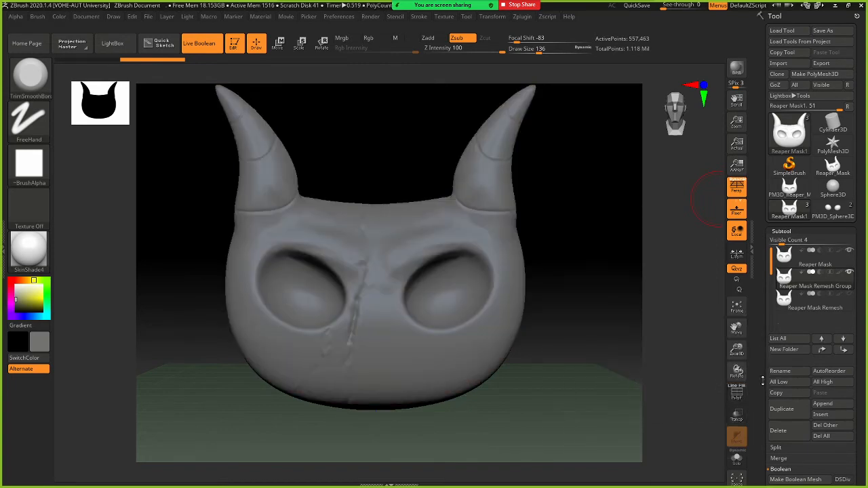
drag(762, 381, 760, 291)
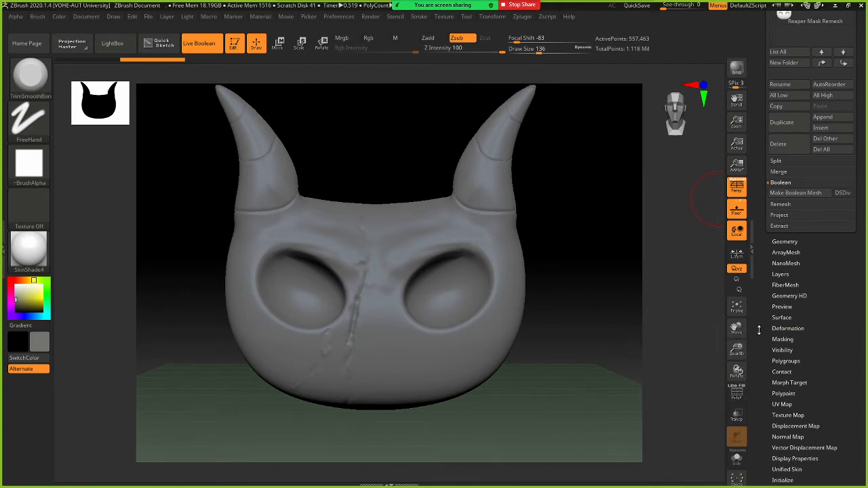
drag(760, 332, 759, 399)
mouse_move(851, 196)
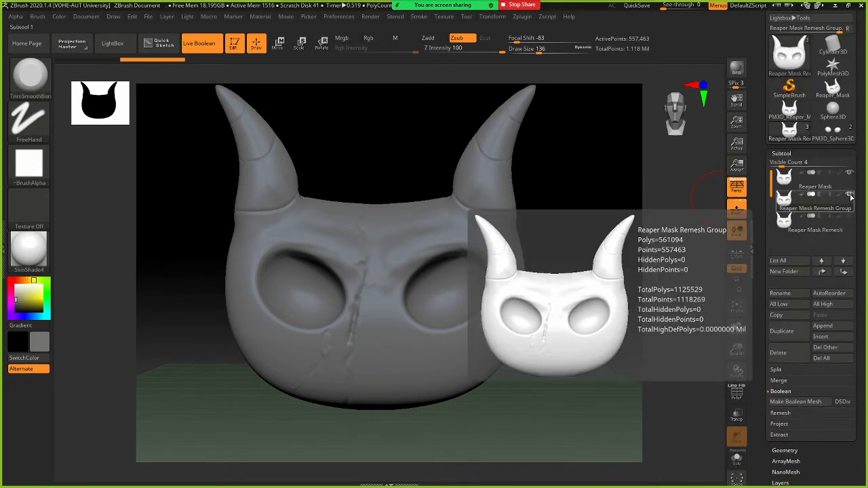
click(849, 216)
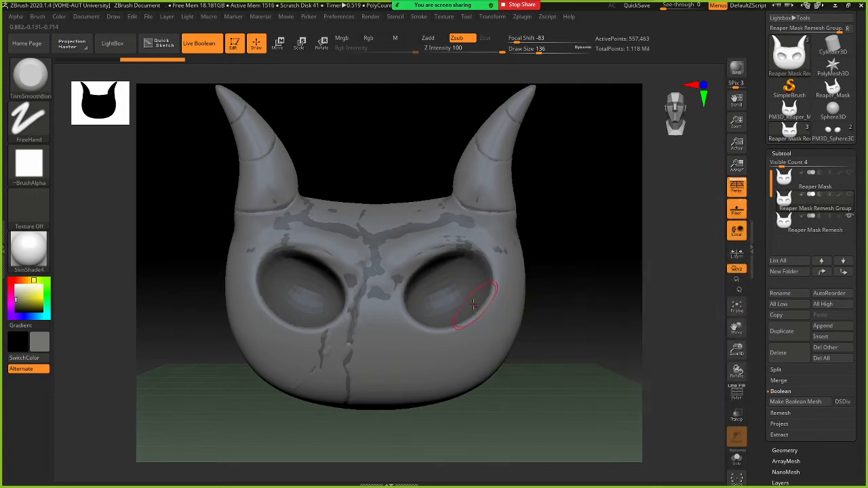
click(822, 229)
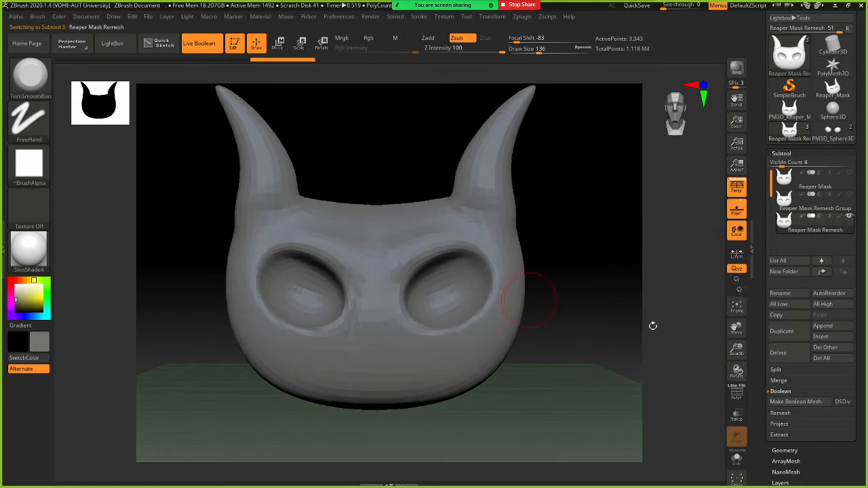
click(736, 393)
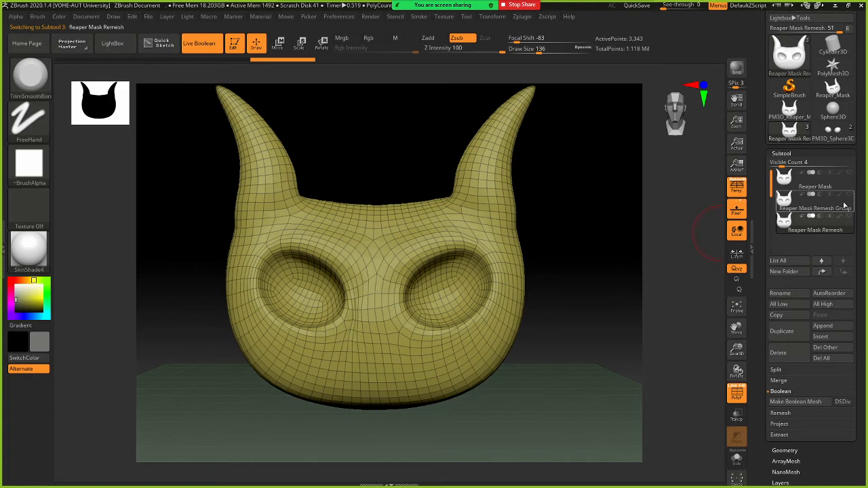
Isolate the Reaper Mask Remesh Group subtool and combine all of its polygroups into a single polygroup
click(848, 175)
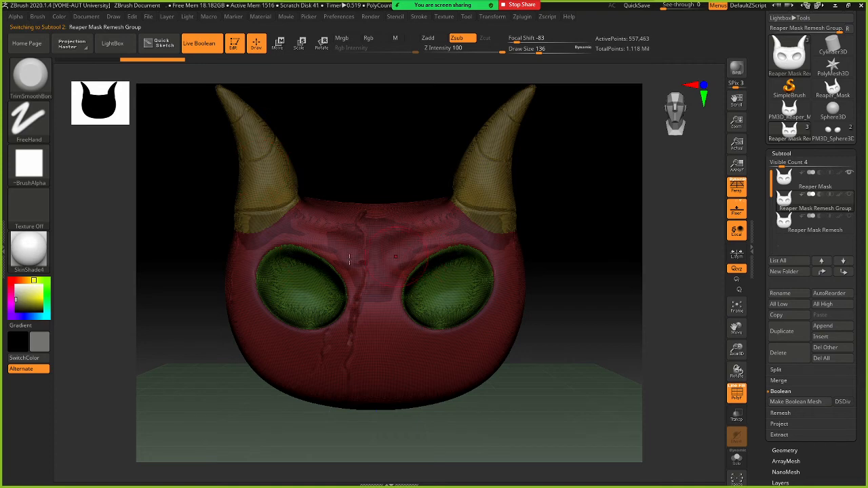
mouse_move(840, 210)
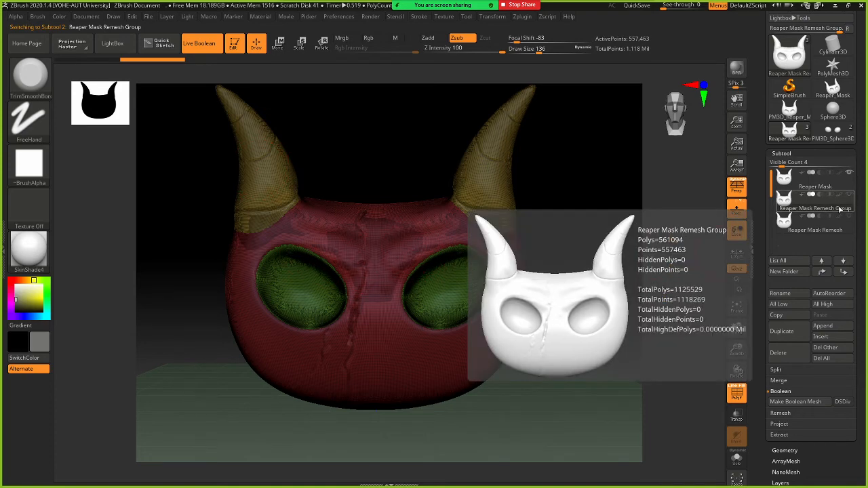
mouse_move(845, 187)
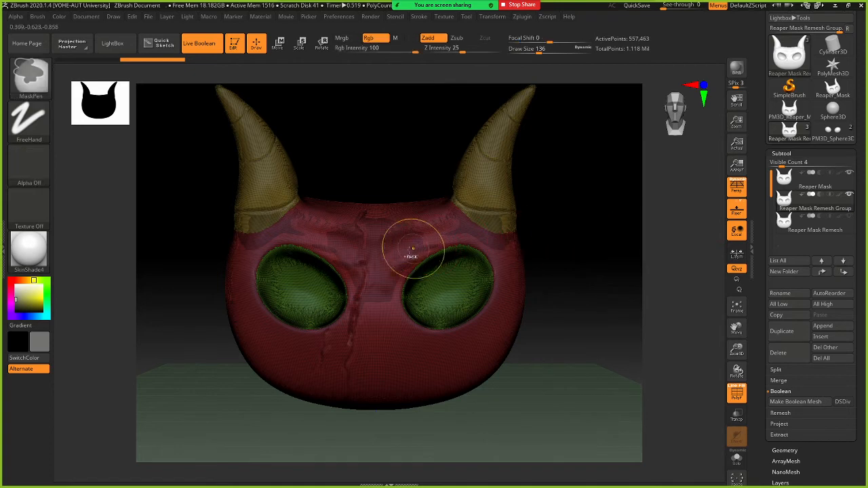
key(ctrl+w)
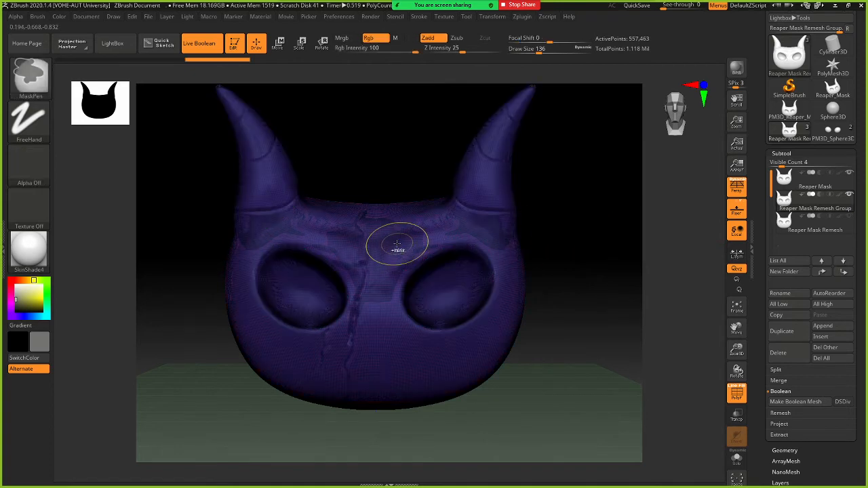
key(shift)
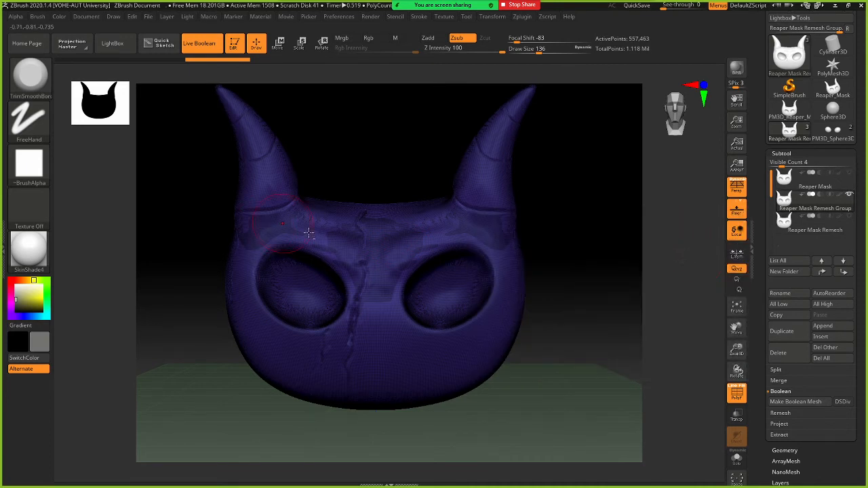
ctrl+right_drag(309, 232, 386, 259)
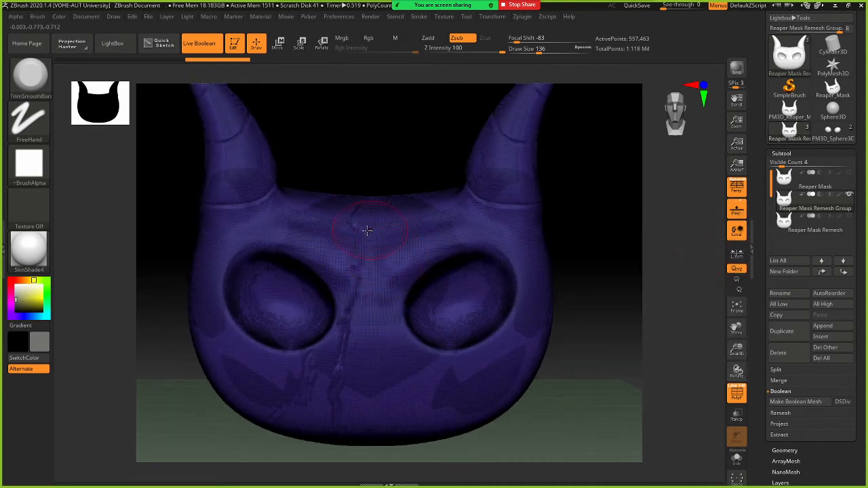
ctrl+right_drag(443, 244, 543, 296)
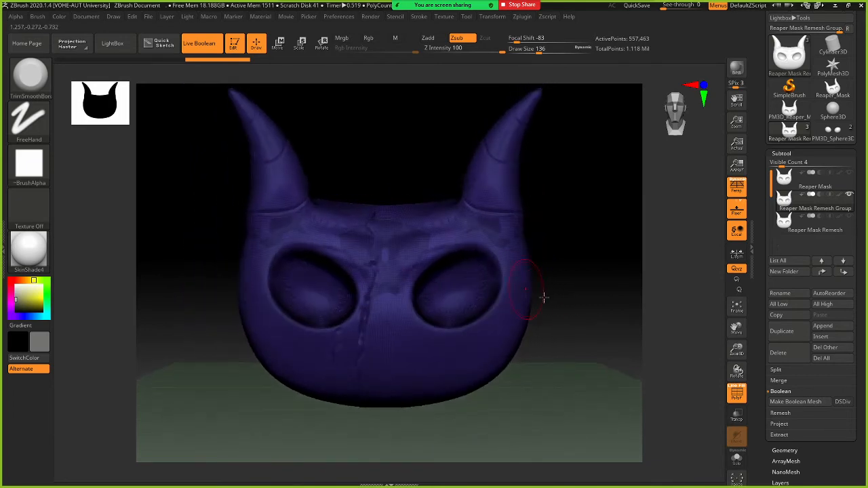
Turn off the wireframe display and mask both horns down to their bases, front and back
click(737, 393)
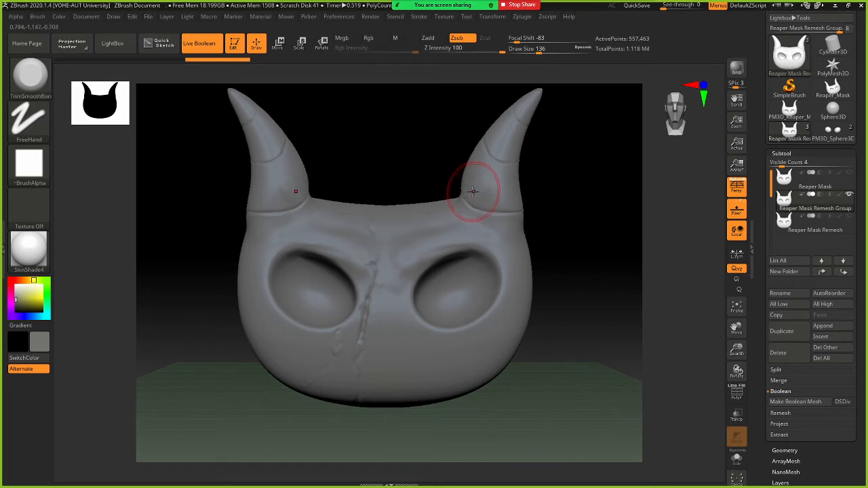
key(b)
click(473, 185)
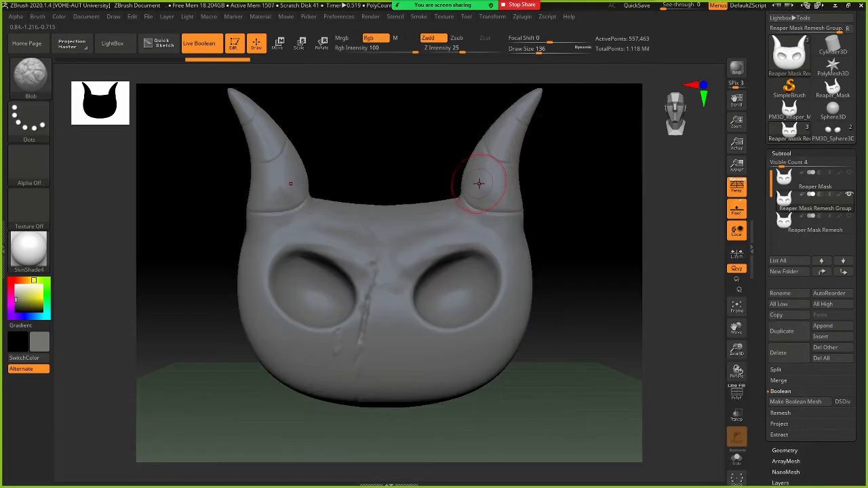
mouse_move(493, 198)
ctrl+mouse_down()
mouse_move(485, 197)
mouse_move(509, 203)
mouse_move(488, 173)
mouse_move(496, 189)
mouse_move(502, 143)
mouse_move(488, 139)
mouse_move(524, 112)
ctrl+mouse_up()
mouse_move(543, 190)
mouse_down()
mouse_move(450, 191)
mouse_move(483, 178)
mouse_move(472, 193)
mouse_move(436, 163)
mouse_move(448, 109)
mouse_up()
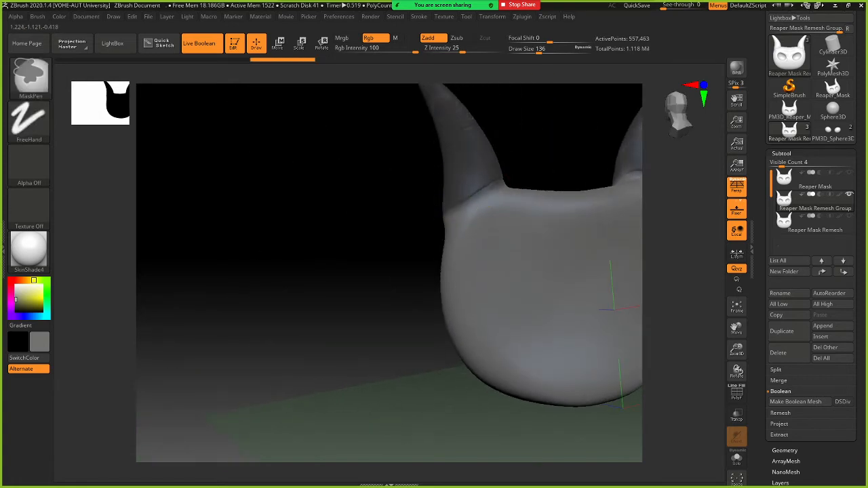
drag(329, 219, 394, 244)
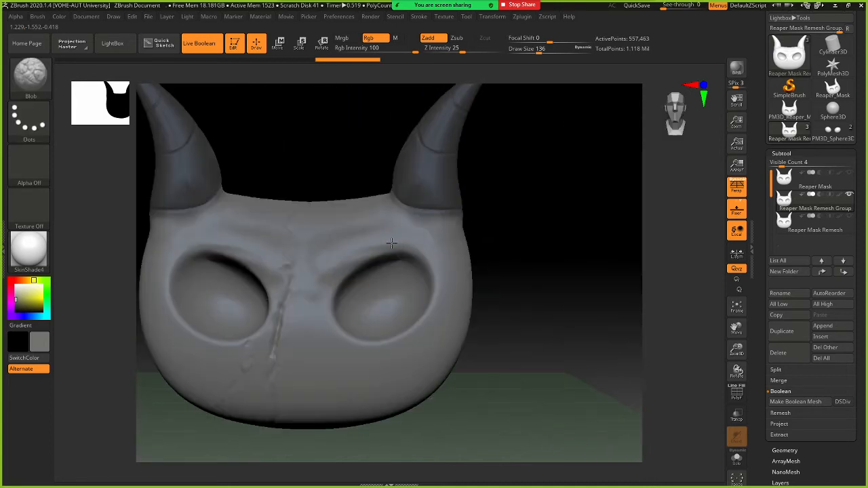
alt+drag(512, 205, 551, 214)
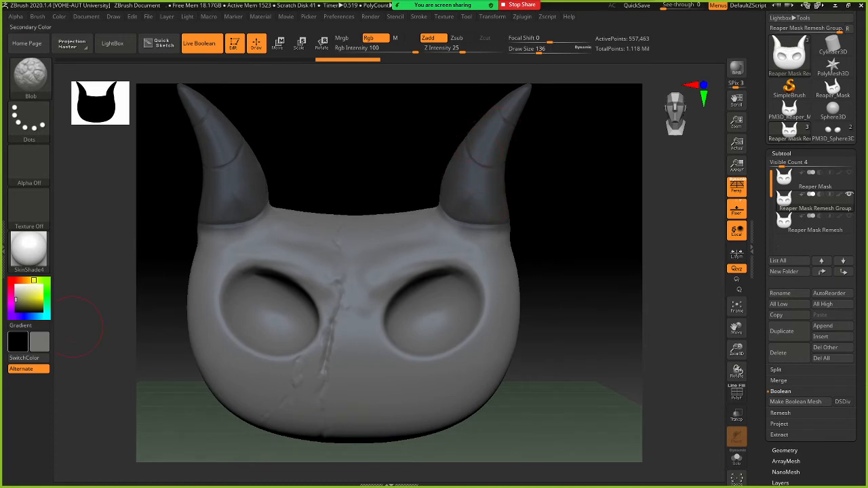
Switch to the web browser, search images for human face muscles and examine a front-view muscle illustration
key(alt+Tab)
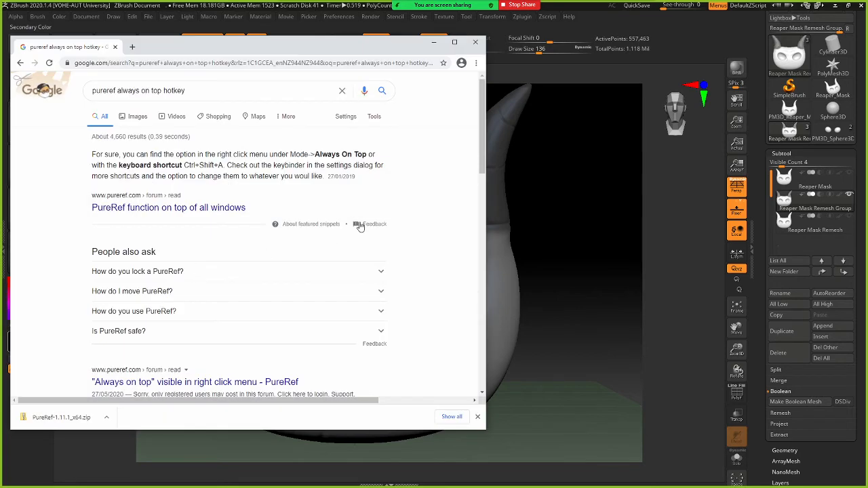
click(207, 63)
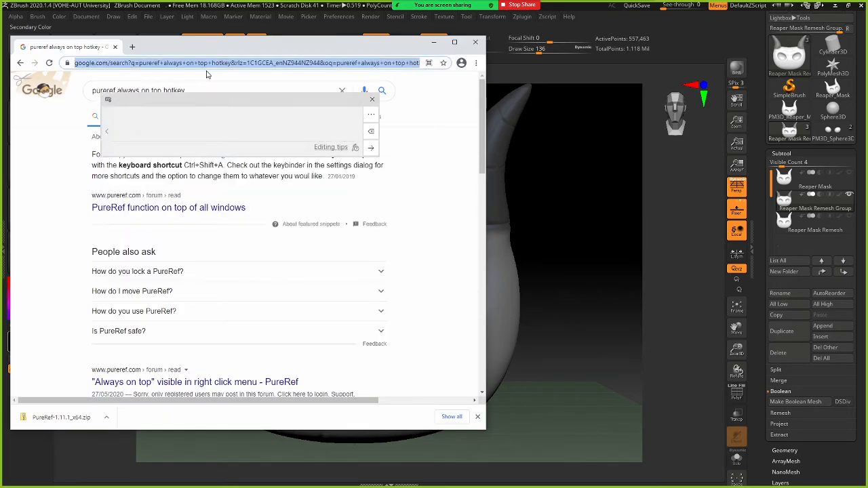
text(human fac)
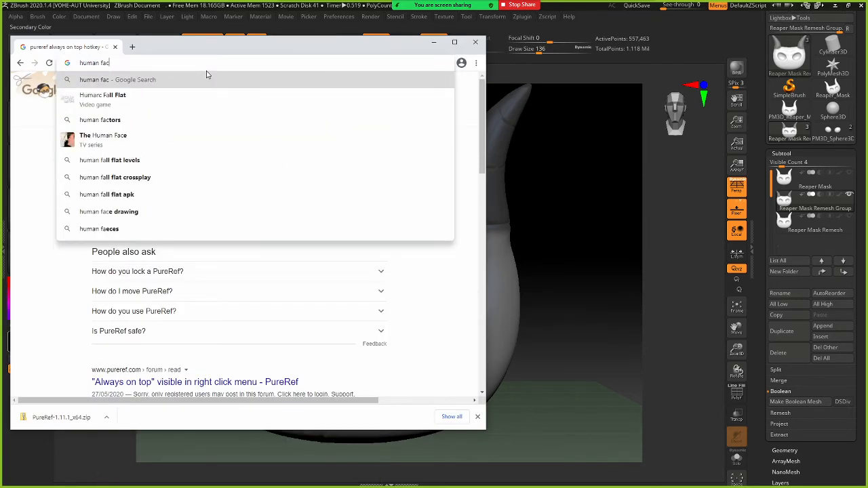
text(e muscles)
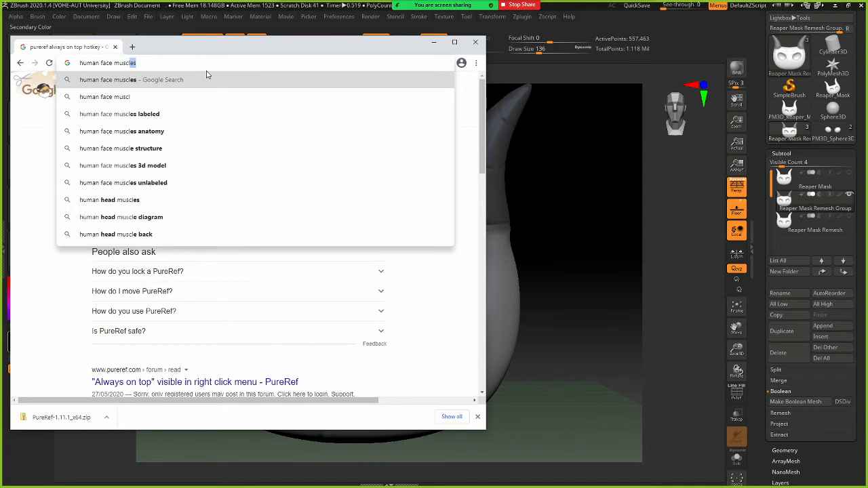
key(Return)
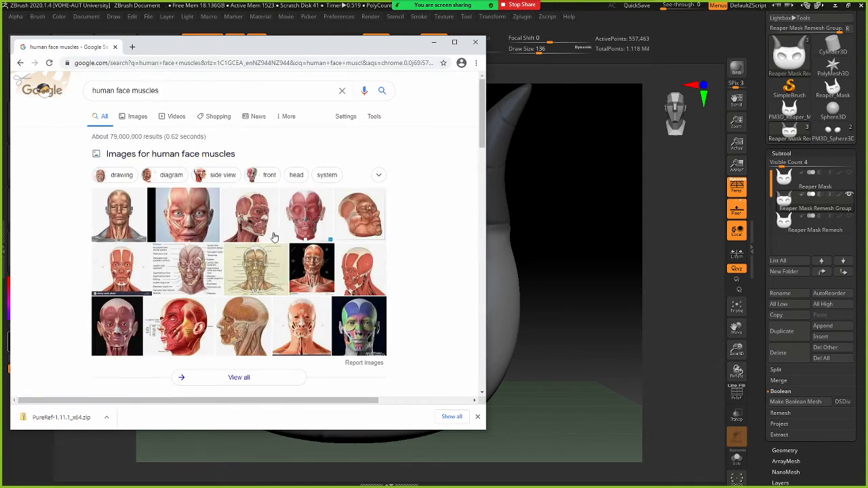
click(138, 116)
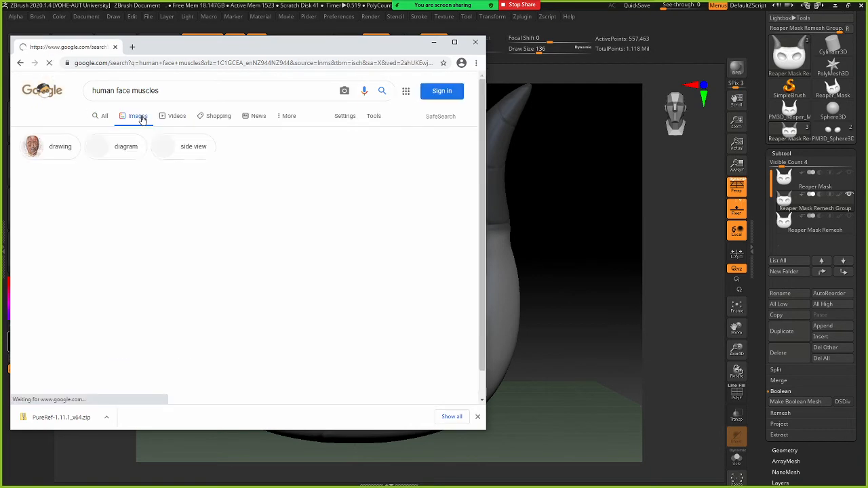
click(252, 219)
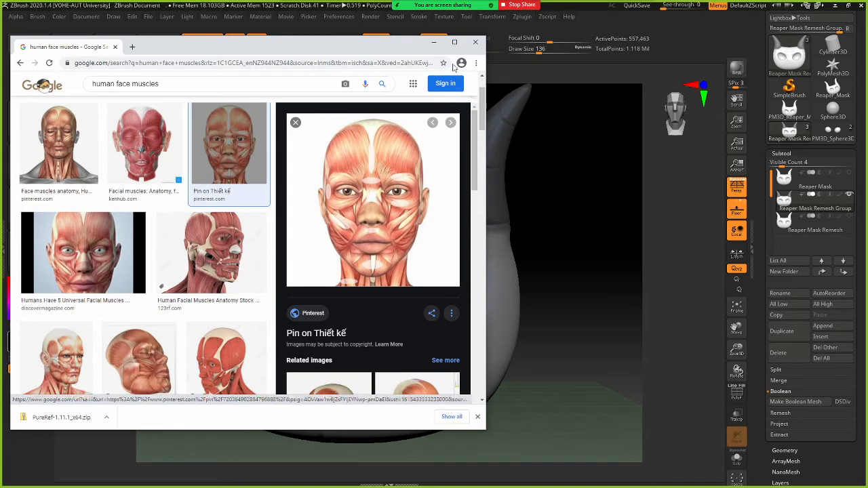
click(455, 42)
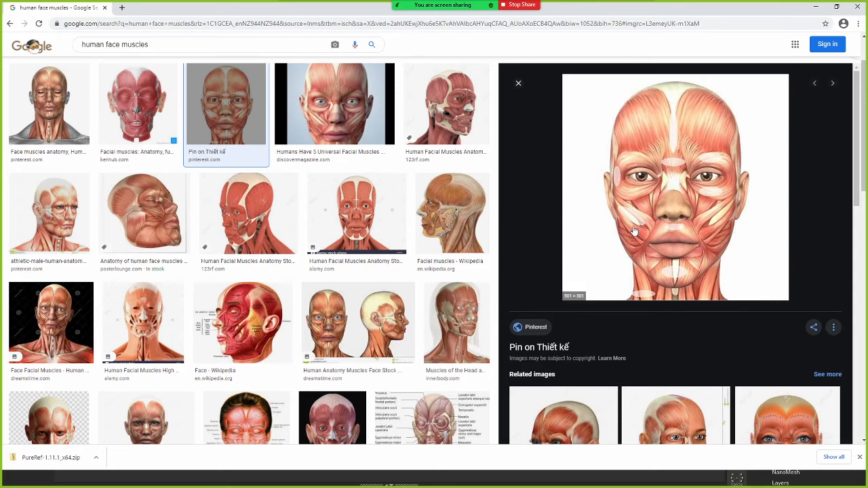
Search images for human face polygroups and examine the stylized 3d model character head with coloured groups
scroll(204, 75, up, 1)
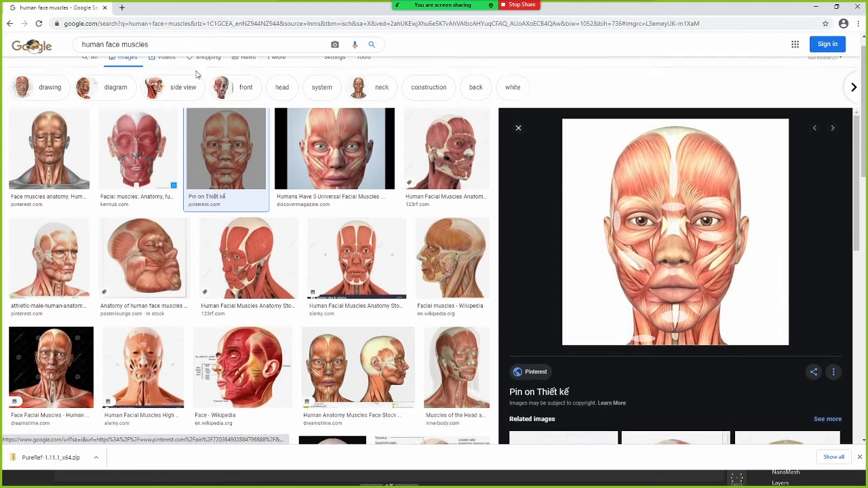
double_click(122, 45)
key(BackSpace)
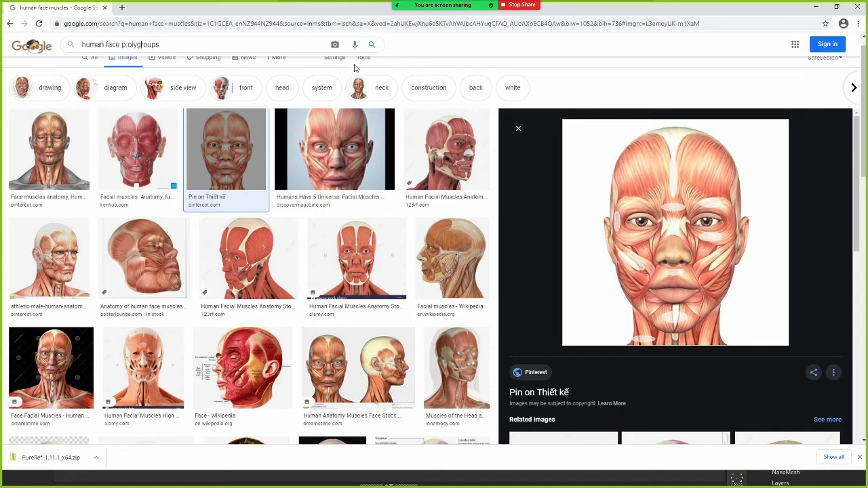
key(Return)
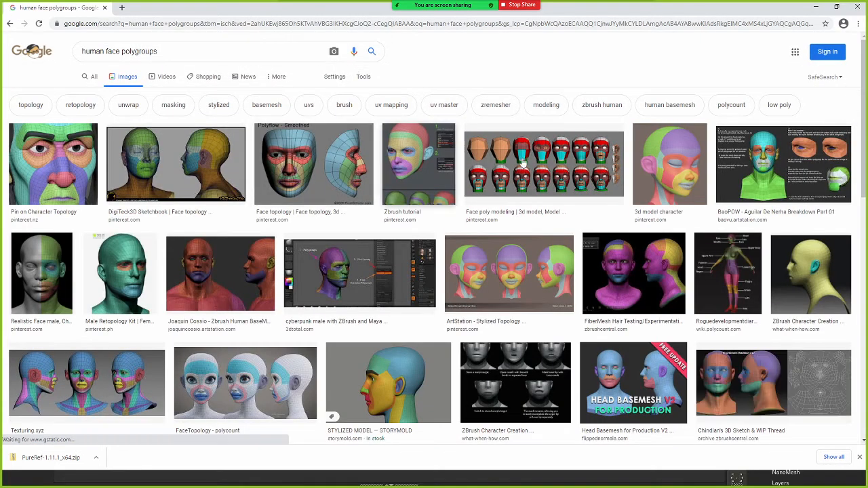
click(659, 173)
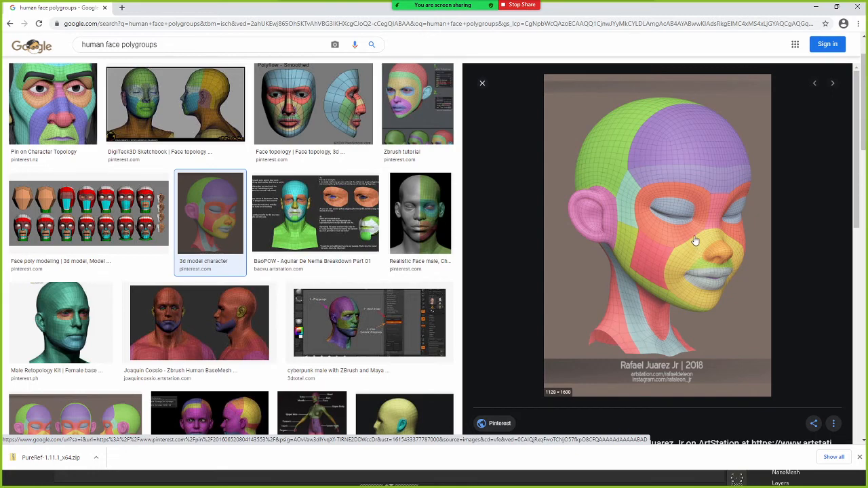
Examine the Pin on Character Topology face with its coloured groups, and return to ZBrush
click(53, 104)
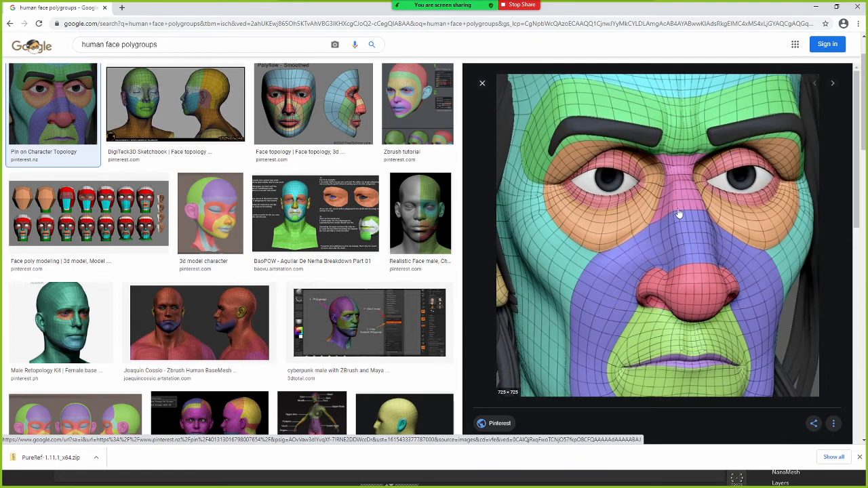
click(818, 8)
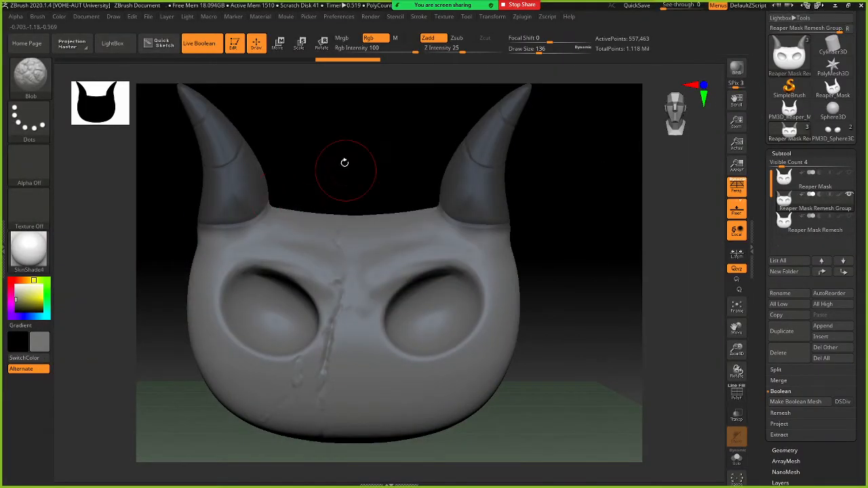
Touch up the mask on the horns, turn them into their own polygroup and check it in the wireframe display
mouse_move(339, 165)
alt+mouse_down()
mouse_move(358, 178)
mouse_move(329, 178)
mouse_move(362, 184)
mouse_move(328, 179)
mouse_move(400, 177)
alt+mouse_up()
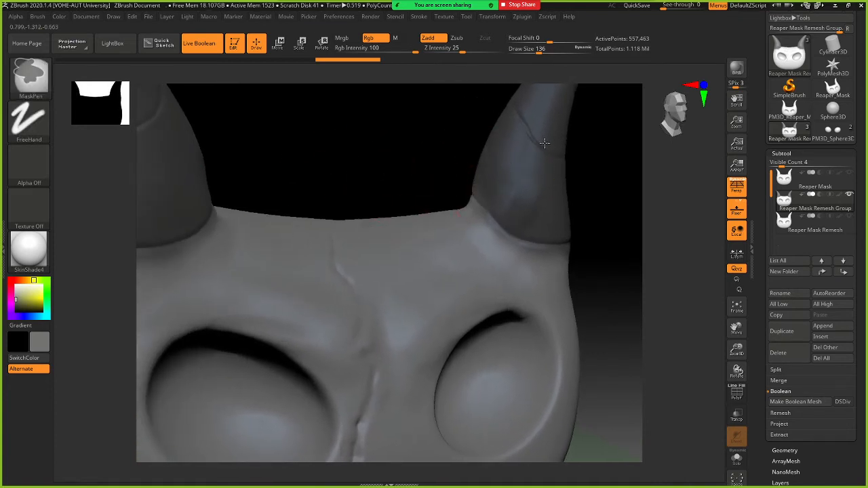
ctrl+drag(545, 144, 565, 153)
mouse_move(441, 175)
alt+mouse_down()
mouse_move(415, 167)
mouse_move(545, 197)
mouse_move(523, 194)
alt+mouse_up()
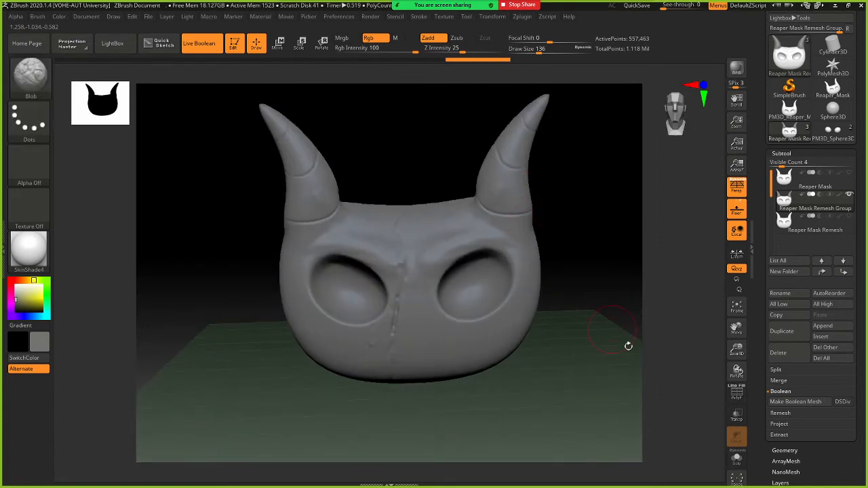
click(737, 392)
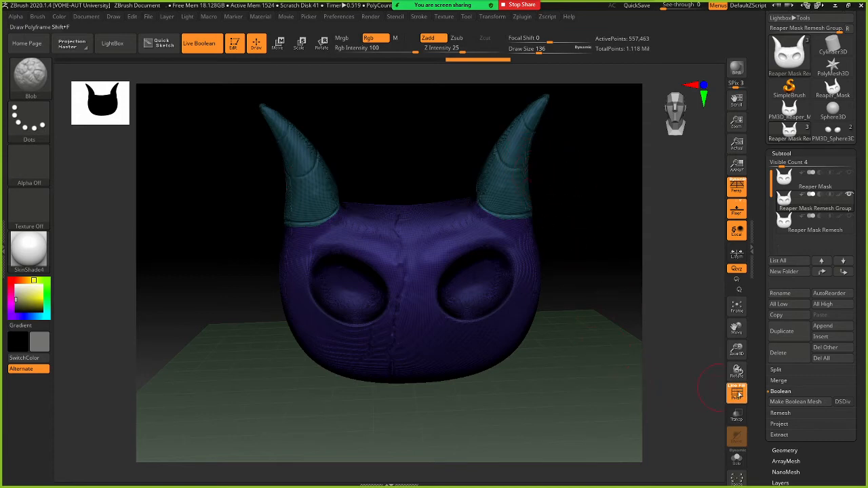
click(738, 393)
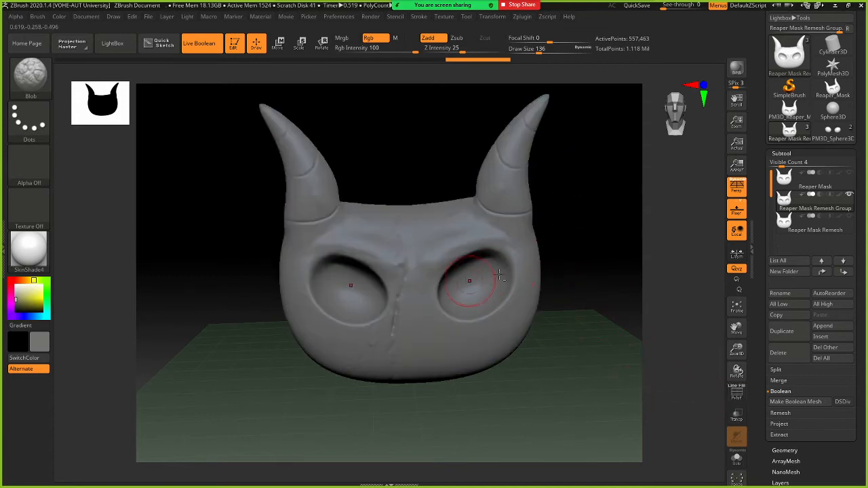
Mask the inside of both eye sockets up to their rims, working from several angles
drag(572, 262, 571, 252)
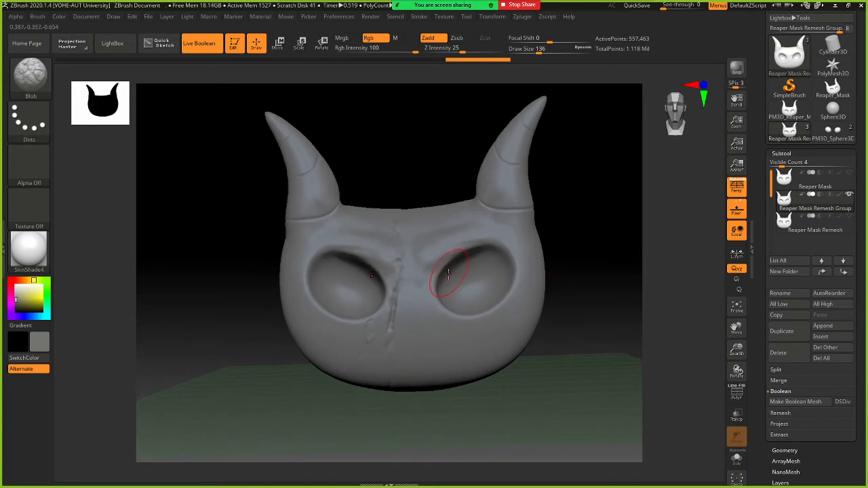
mouse_move(460, 291)
ctrl+mouse_down()
mouse_move(497, 267)
mouse_move(478, 298)
mouse_move(449, 279)
ctrl+mouse_up()
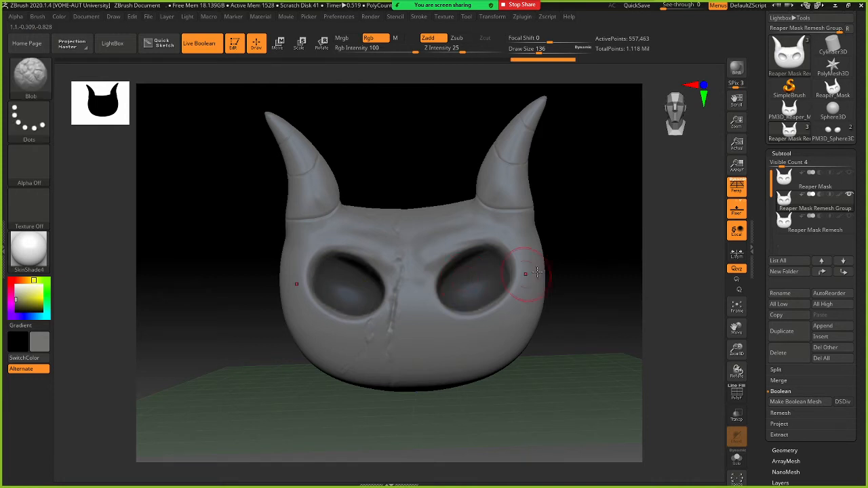
drag(589, 271, 519, 271)
mouse_move(429, 298)
ctrl+mouse_down()
mouse_move(453, 259)
mouse_move(415, 295)
mouse_move(423, 299)
ctrl+mouse_up()
key(ctrl+z)
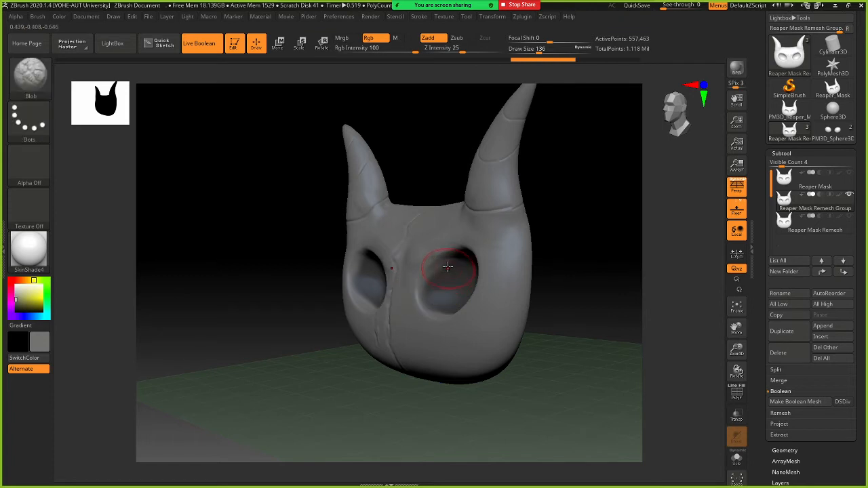
mouse_move(452, 268)
ctrl+mouse_down()
mouse_move(440, 276)
mouse_move(441, 302)
mouse_move(452, 300)
ctrl+mouse_up()
drag(566, 267, 587, 271)
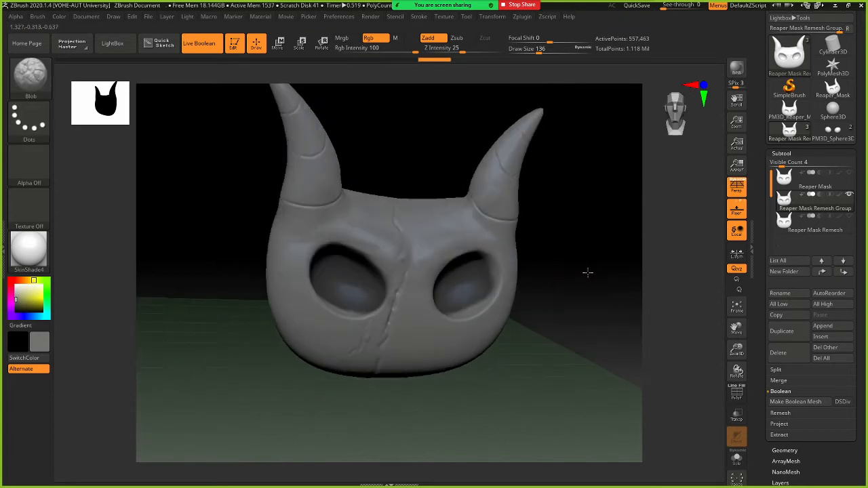
mouse_move(495, 265)
ctrl+mouse_down()
mouse_move(481, 287)
mouse_move(491, 287)
mouse_move(456, 316)
mouse_move(485, 303)
mouse_move(492, 269)
ctrl+mouse_up()
mouse_move(571, 265)
mouse_down()
mouse_move(548, 265)
mouse_move(559, 265)
mouse_up()
ctrl+drag(449, 294, 437, 302)
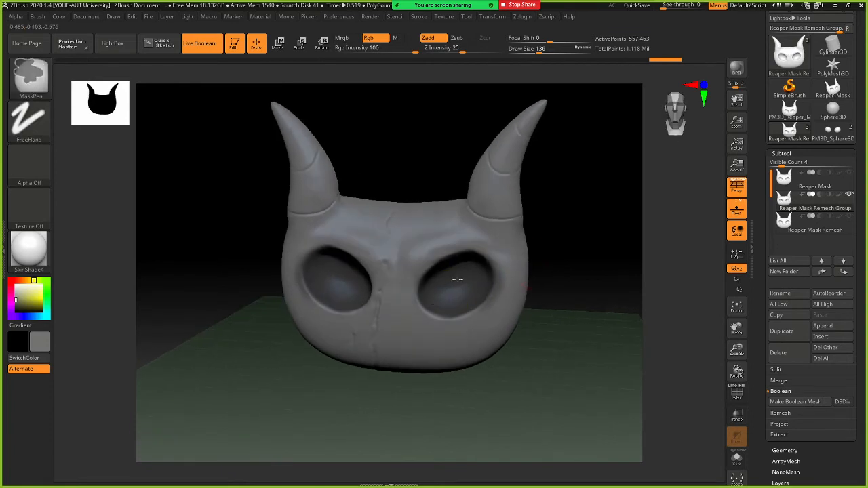
Turn the masked eye sockets into their own polygroup and show the wireframe colours
drag(545, 248, 569, 254)
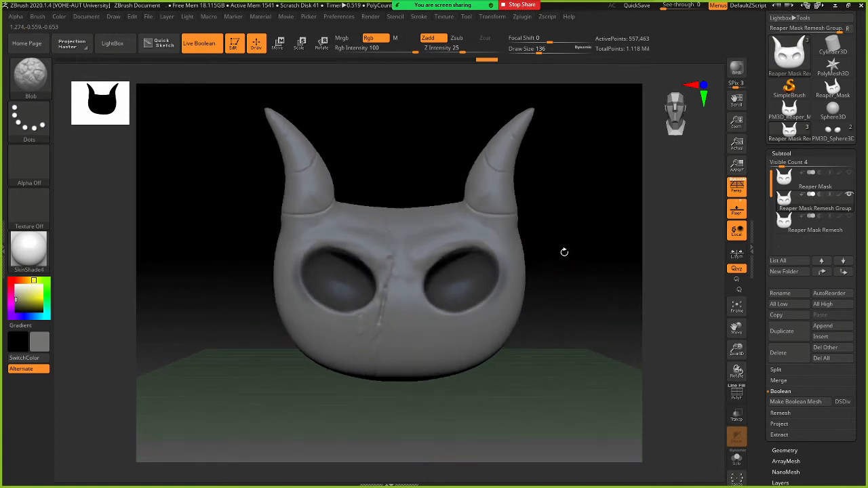
key(ctrl)
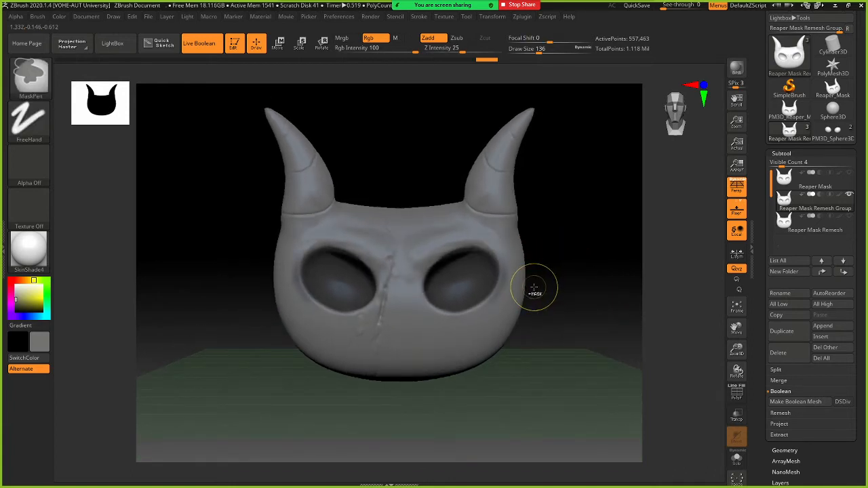
ctrl+drag(535, 288, 653, 362)
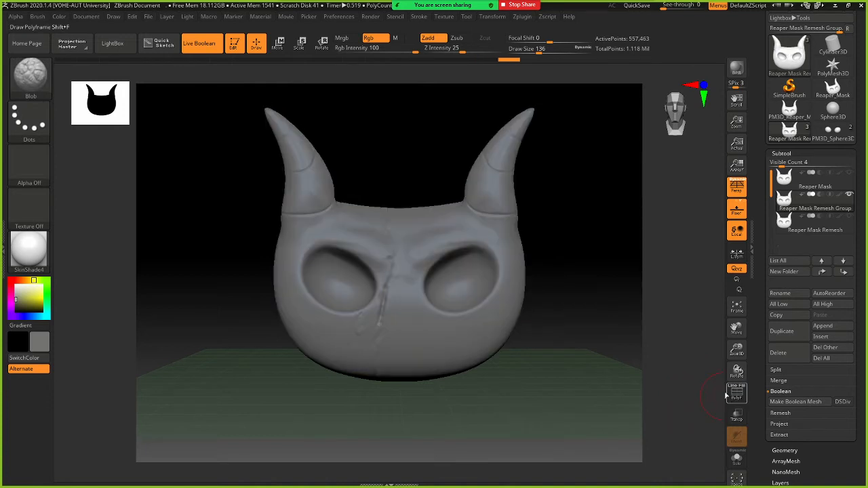
click(737, 392)
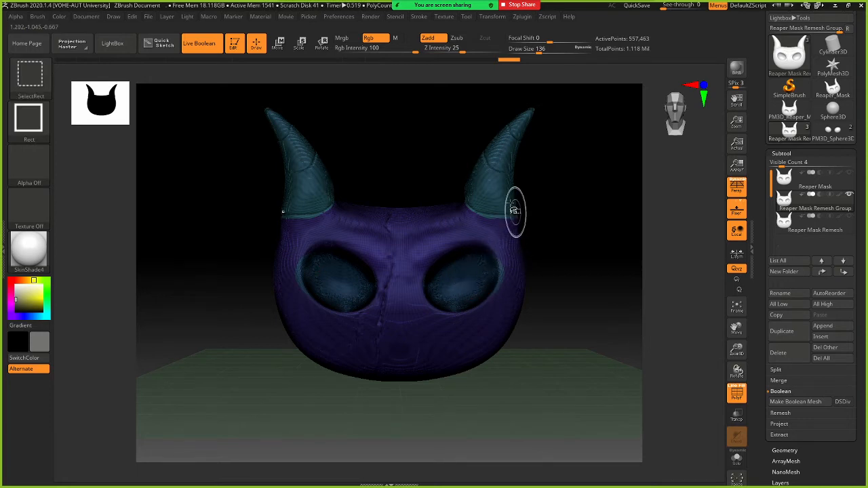
Hide the horn and eye socket polygroups so only the face shows, and turn off the wireframe display
ctrl+shift+click(493, 196)
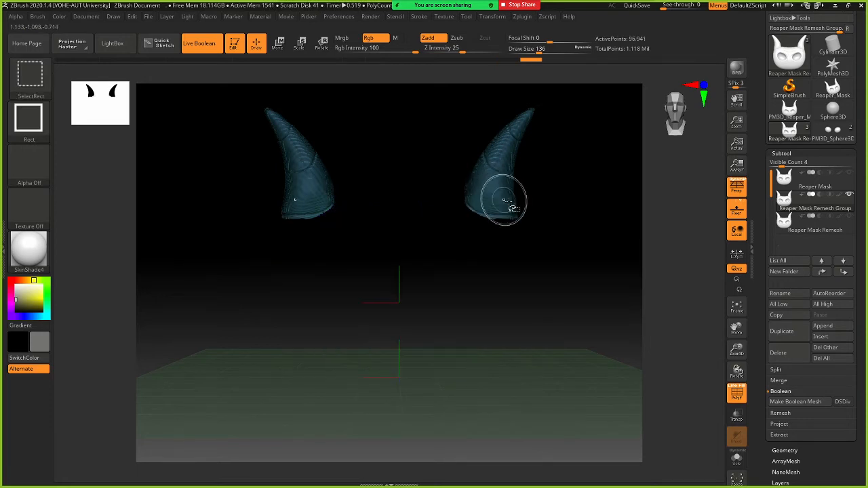
ctrl+shift+drag(566, 226, 560, 236)
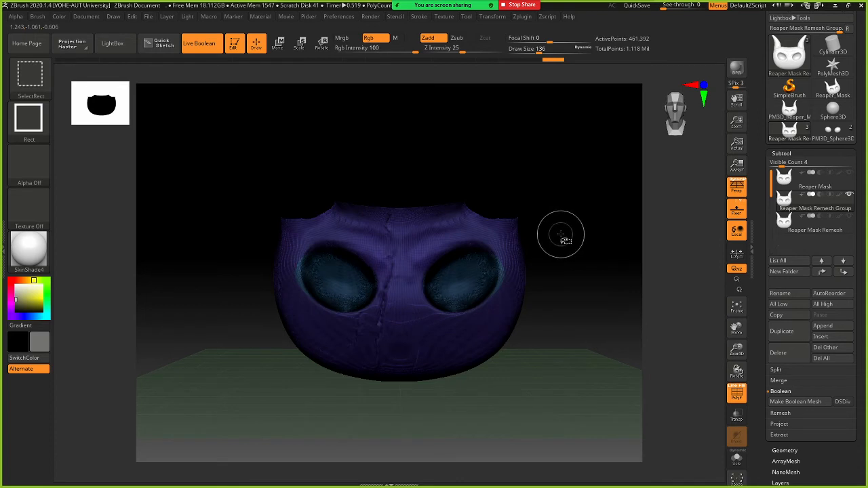
ctrl+alt+shift+click(462, 275)
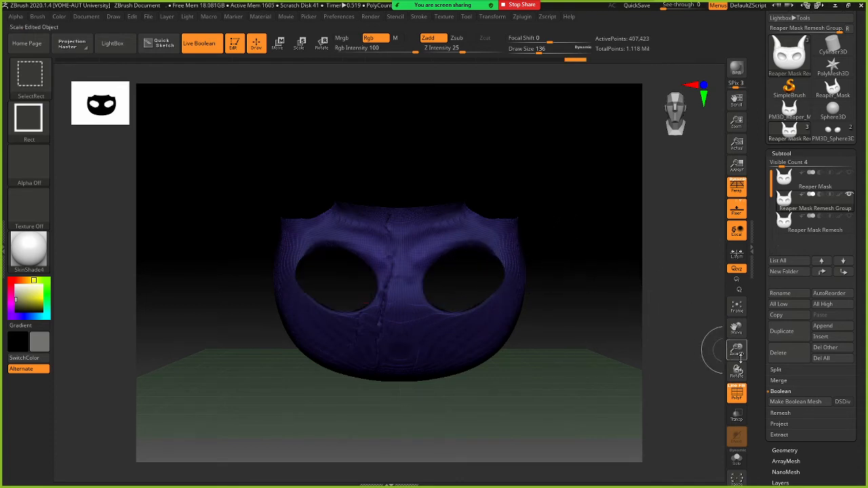
click(738, 393)
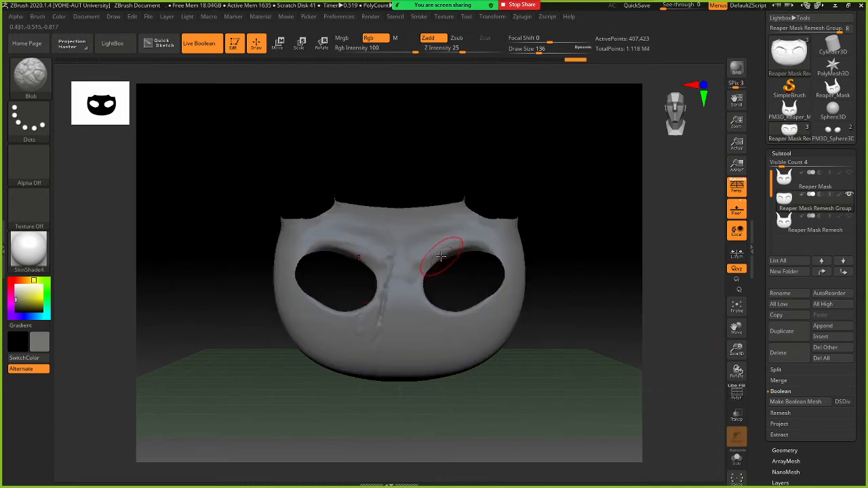
Mask both brow ridges above the eye holes and turn them into their own polygroup
key(ctrl)
mouse_move(443, 256)
ctrl+mouse_down()
mouse_move(419, 270)
mouse_move(428, 256)
mouse_move(475, 236)
mouse_move(504, 241)
mouse_move(494, 245)
ctrl+mouse_up()
mouse_move(436, 248)
ctrl+mouse_down()
mouse_move(410, 271)
mouse_move(416, 254)
mouse_move(499, 244)
ctrl+mouse_up()
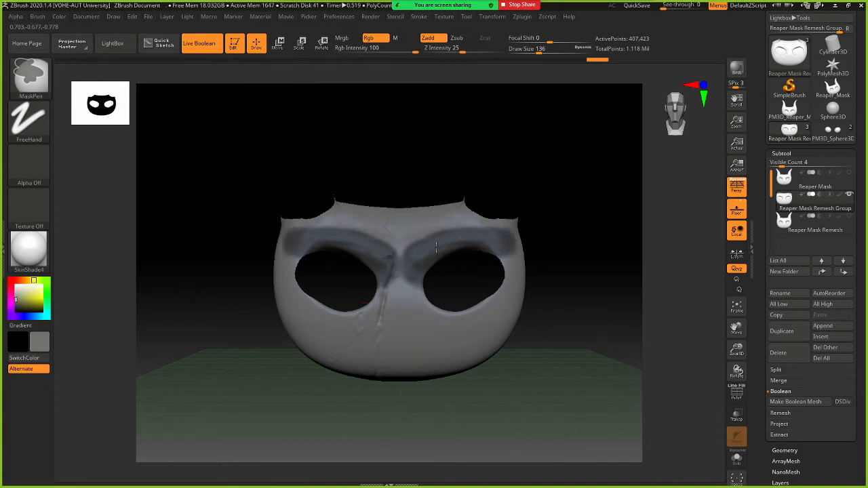
ctrl+drag(424, 247, 426, 250)
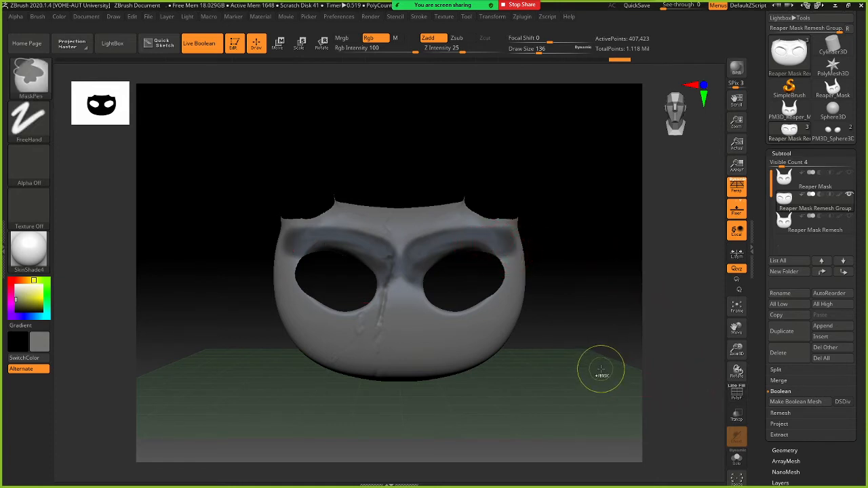
ctrl+drag(601, 373, 591, 367)
Mask a band beneath both eye holes and across the nose bridge, and turn it into its own polygroup
mouse_move(510, 268)
mouse_down()
mouse_move(492, 311)
mouse_move(463, 323)
mouse_move(383, 296)
mouse_move(397, 278)
mouse_move(394, 295)
mouse_move(402, 293)
mouse_move(384, 325)
mouse_move(312, 328)
mouse_move(290, 310)
mouse_move(292, 277)
mouse_up()
key(ctrl+z)
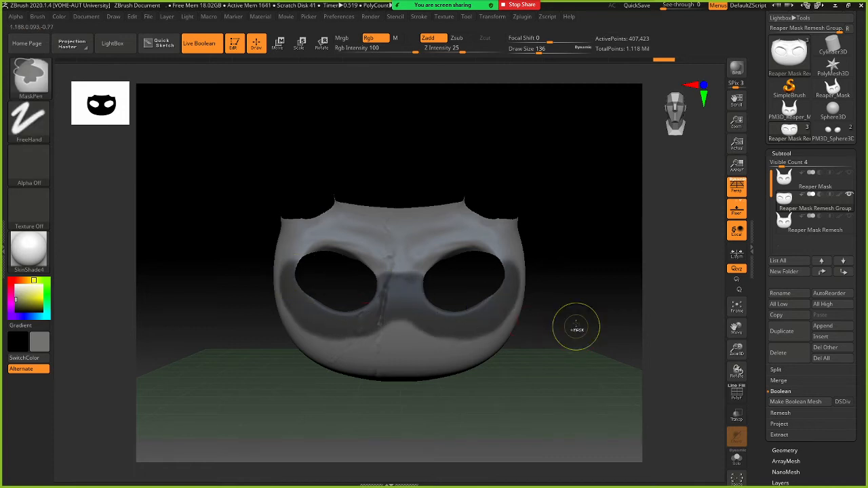
ctrl+drag(578, 329, 585, 320)
click(736, 393)
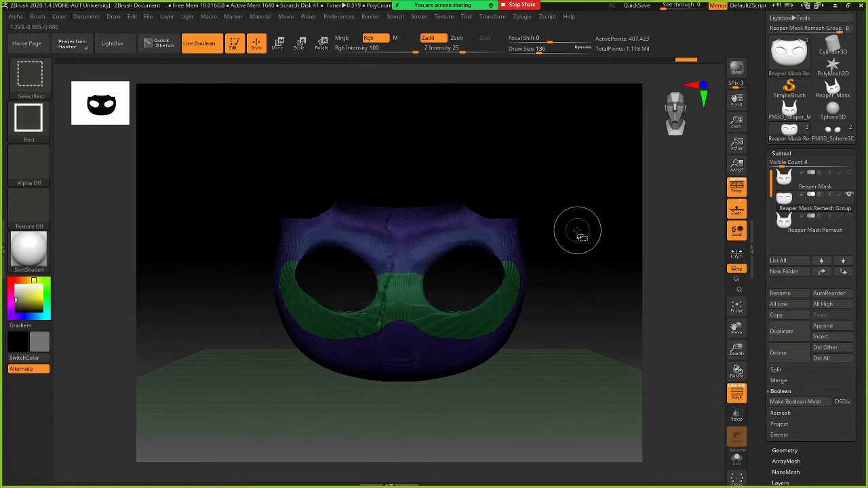
Unhide the horns and eye sockets and turn the model to its back
ctrl+shift+drag(577, 230, 578, 258)
ctrl+shift+click(585, 254)
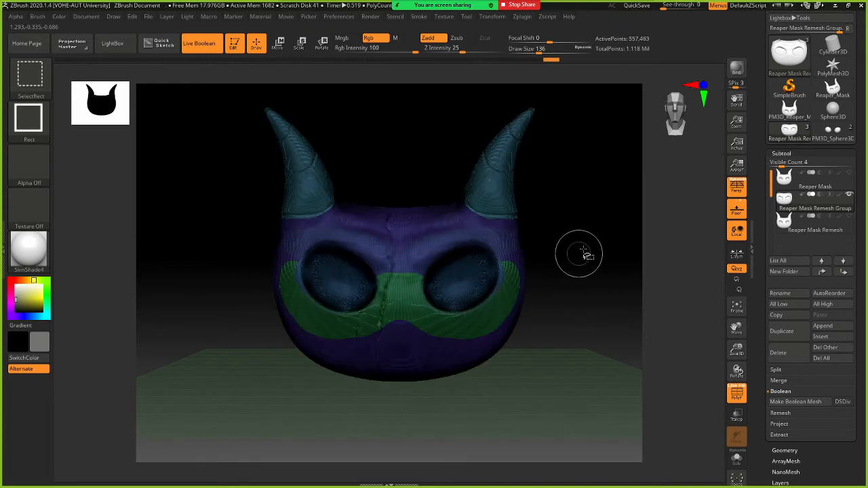
mouse_move(560, 257)
mouse_down()
mouse_move(523, 252)
mouse_move(558, 259)
mouse_up()
drag(555, 263, 629, 264)
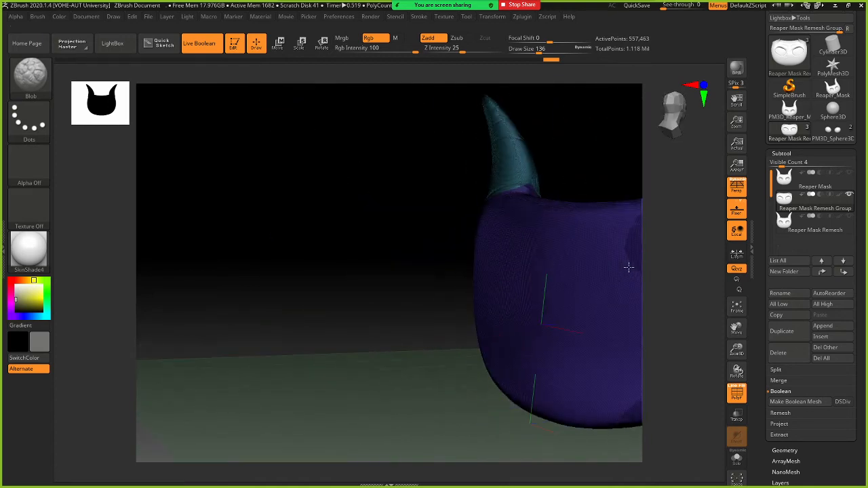
drag(560, 258, 518, 254)
drag(574, 194, 639, 300)
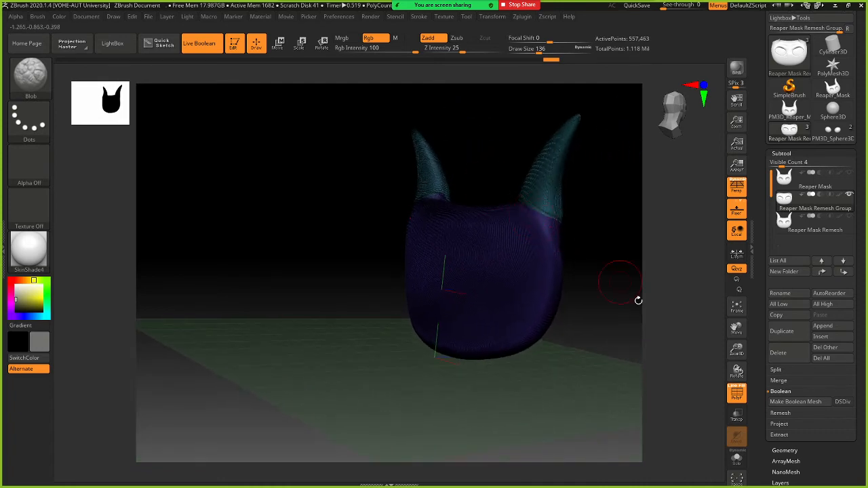
Turn off the wireframe display, mask the entire back of the head and turn it into its own polygroup
click(737, 392)
mouse_move(528, 229)
ctrl+mouse_down()
mouse_move(511, 220)
mouse_move(441, 225)
mouse_move(479, 223)
mouse_move(517, 254)
mouse_move(541, 246)
mouse_move(526, 306)
mouse_move(468, 349)
mouse_move(465, 316)
mouse_move(454, 310)
mouse_move(465, 324)
mouse_move(442, 303)
mouse_move(478, 270)
mouse_move(505, 261)
mouse_move(515, 290)
ctrl+mouse_up()
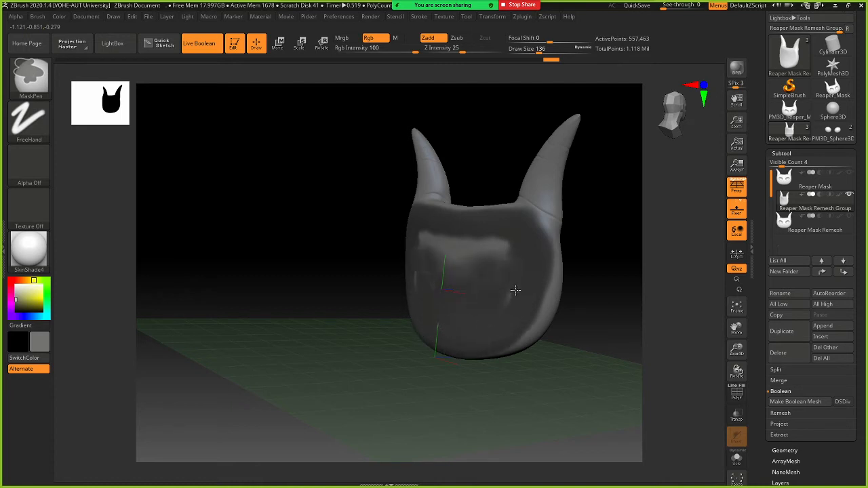
mouse_move(446, 300)
ctrl+mouse_down()
mouse_move(428, 246)
mouse_move(451, 248)
mouse_move(424, 241)
ctrl+mouse_up()
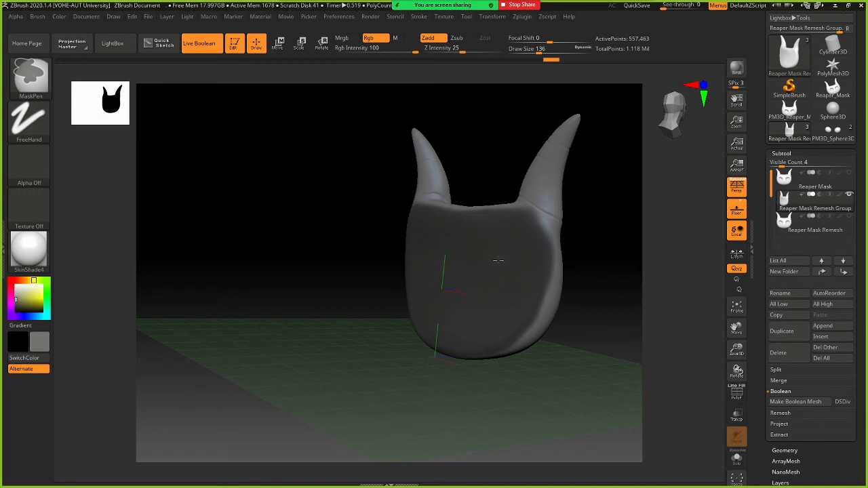
ctrl+click(577, 277)
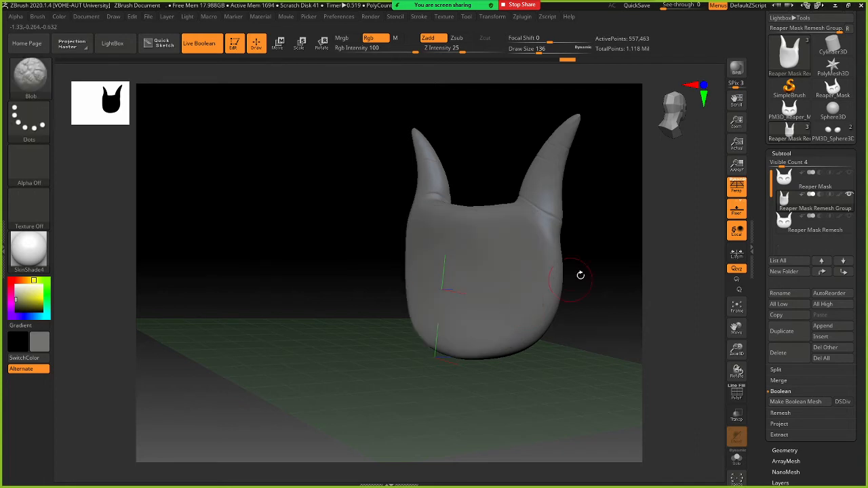
Show the polygroup colours from the front and make the Reaper Mask Remesh subtool active
drag(612, 287, 547, 284)
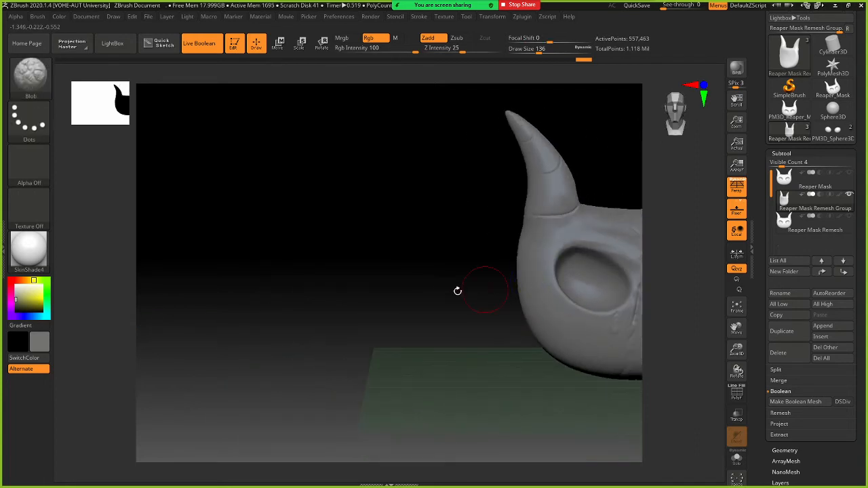
drag(458, 290, 223, 285)
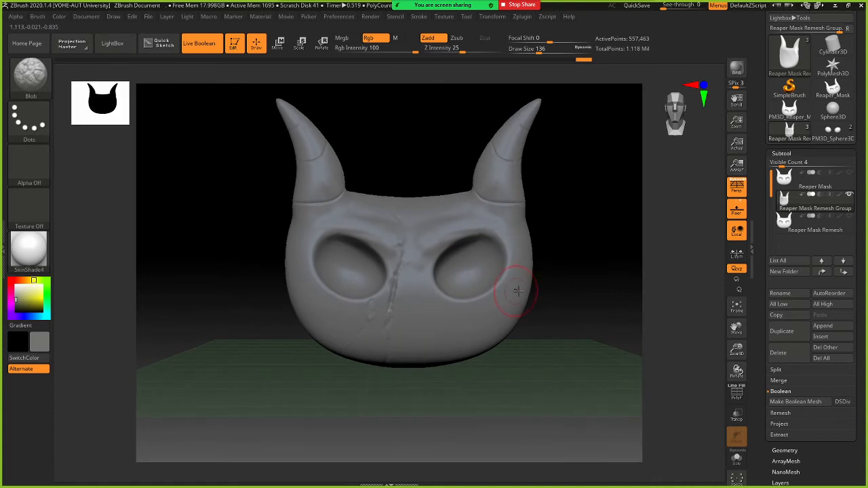
drag(562, 276, 644, 356)
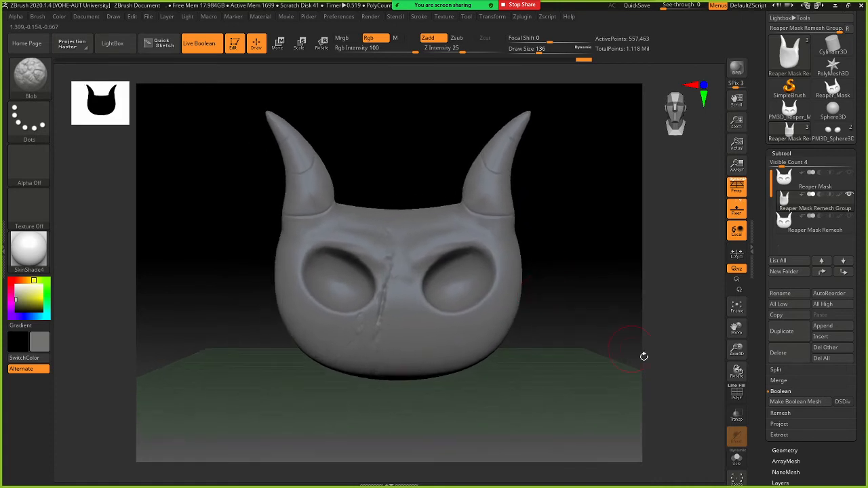
click(737, 392)
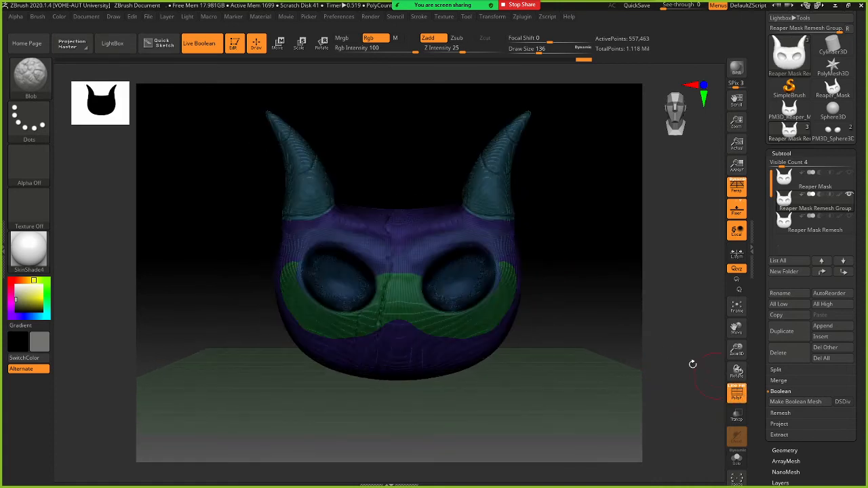
mouse_move(545, 307)
mouse_down()
mouse_move(602, 306)
mouse_move(530, 309)
mouse_move(542, 306)
mouse_up()
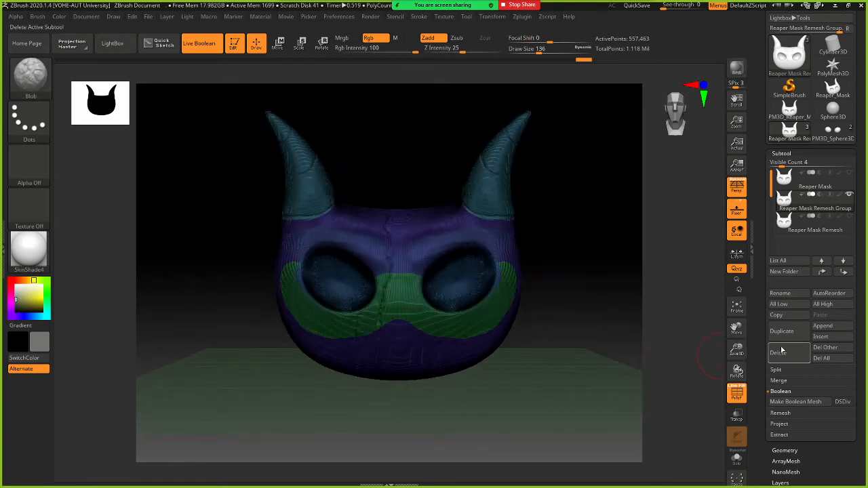
click(811, 224)
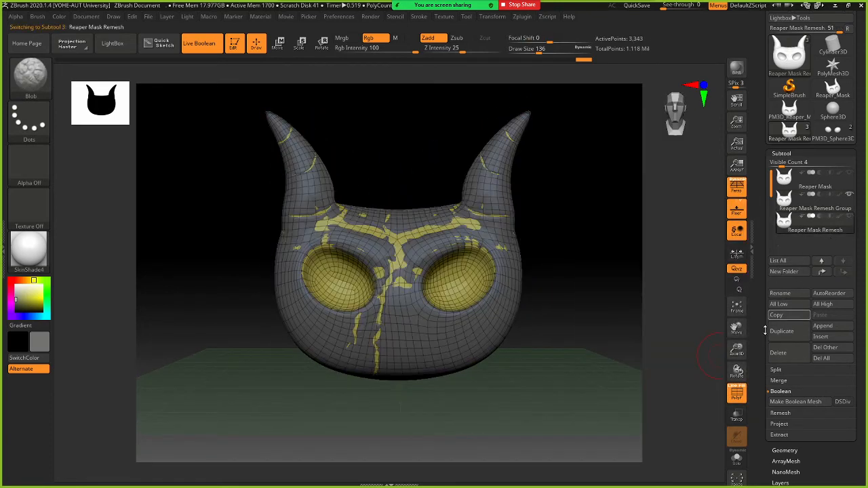
Delete the Reaper Mask Remesh subtool and ZRemesh the Reaper Mask Remesh Group subtool with a target polygon count of 3
click(780, 351)
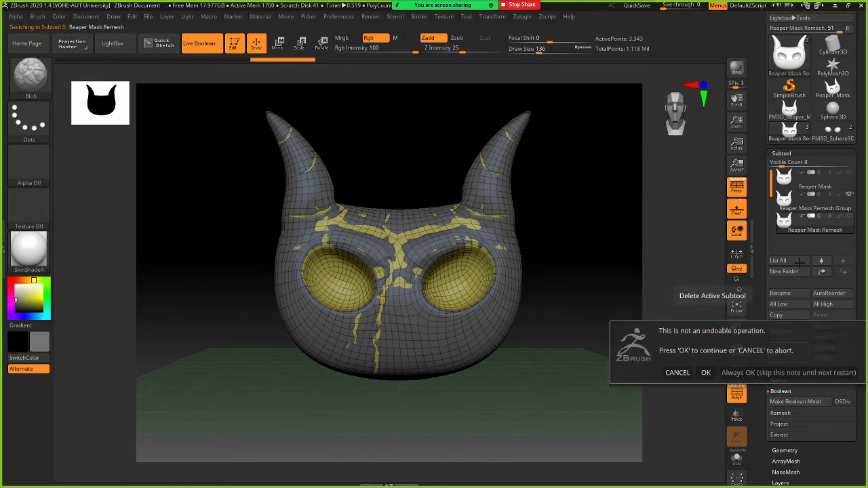
click(706, 373)
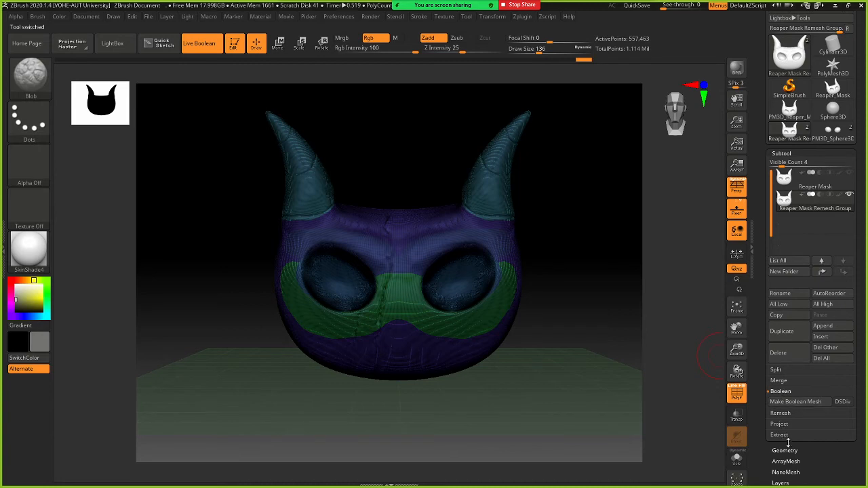
drag(771, 461, 774, 353)
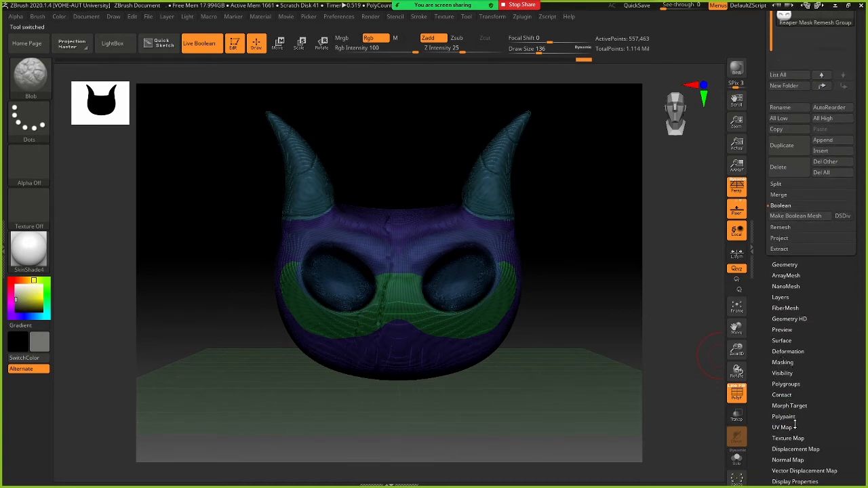
click(780, 266)
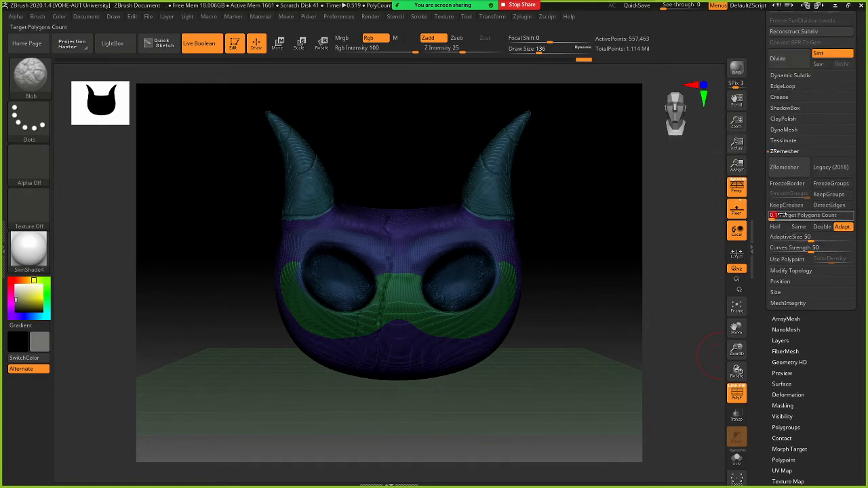
text(3)
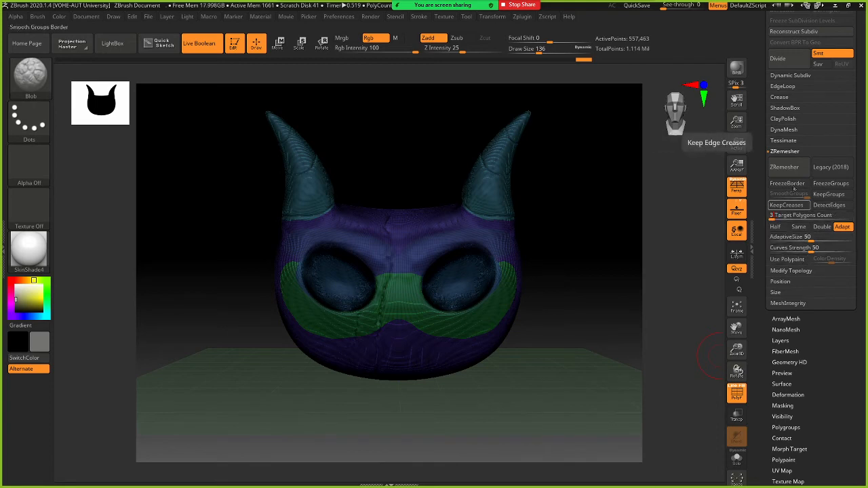
click(789, 171)
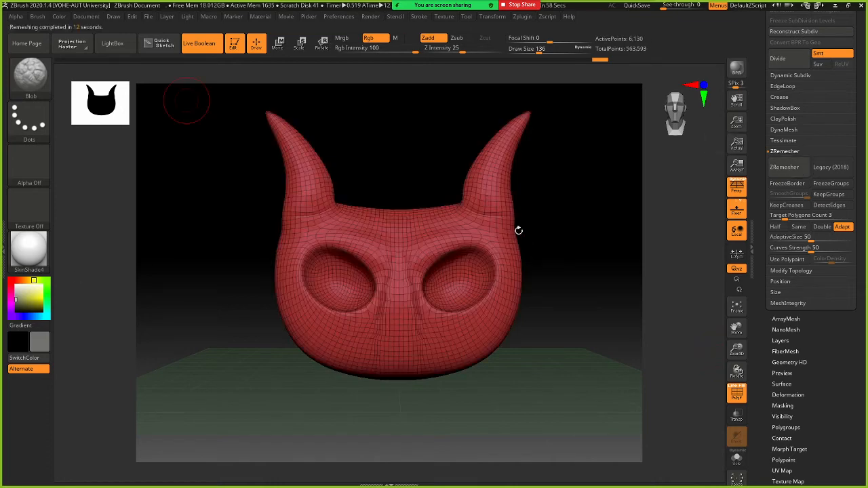
Run ZRemesher again on the Reaper Mask Remesh Group subtool with the target polygon count lowered to 1
right_click(559, 237)
mouse_move(535, 208)
mouse_down()
mouse_move(576, 219)
mouse_move(574, 208)
mouse_move(523, 223)
mouse_move(552, 224)
mouse_up()
alt+drag(521, 188, 422, 188)
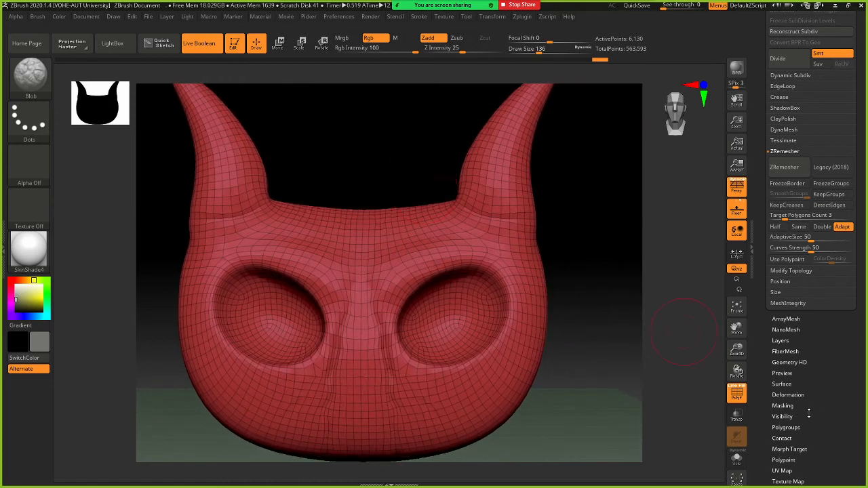
drag(863, 320, 867, 411)
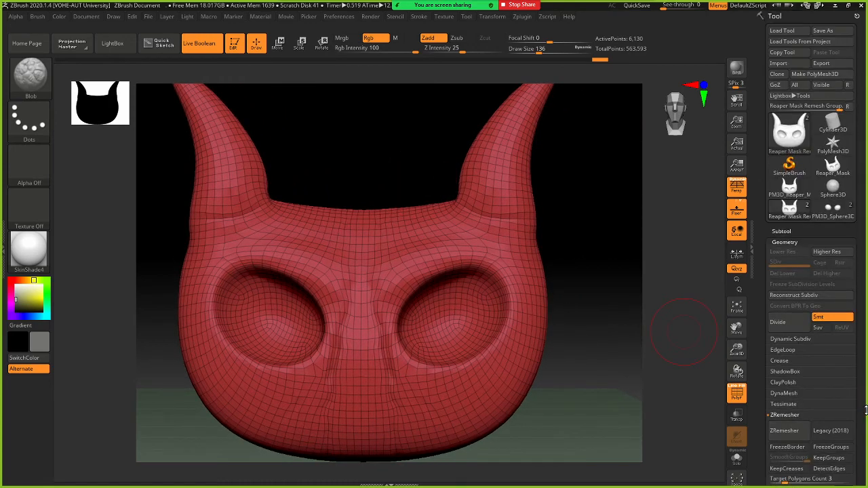
click(784, 232)
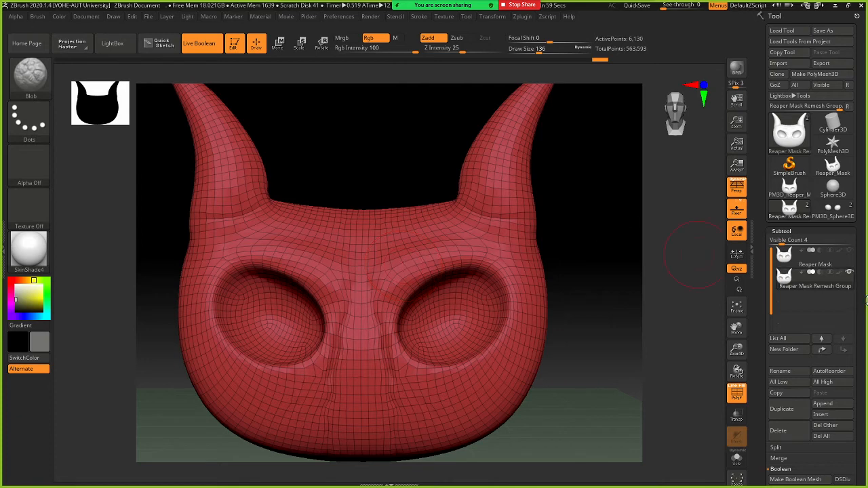
scroll(861, 295, down, 5)
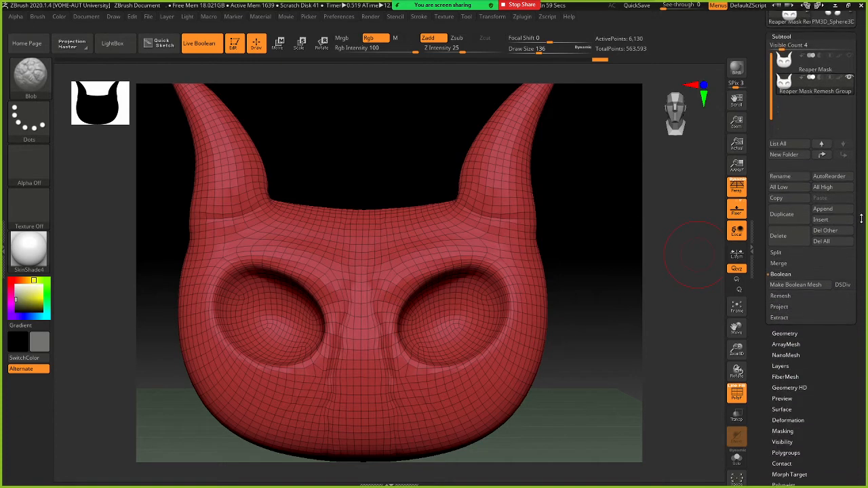
scroll(861, 215, down, 2)
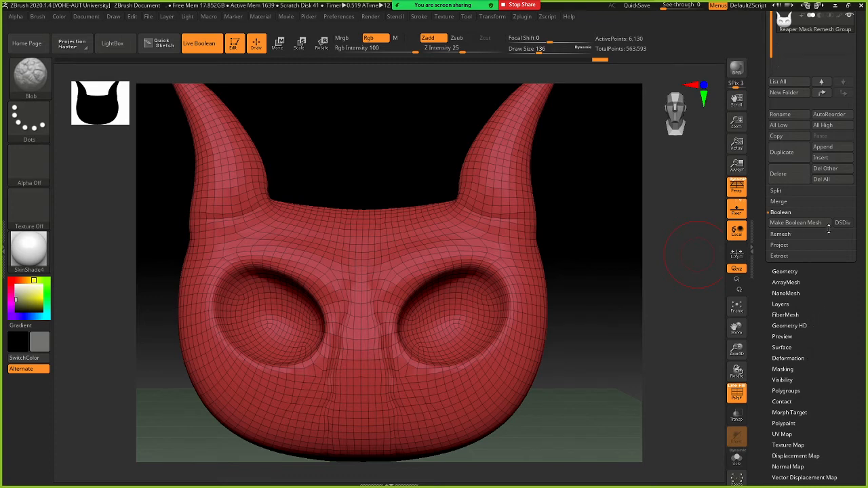
scroll(859, 185, up, 3)
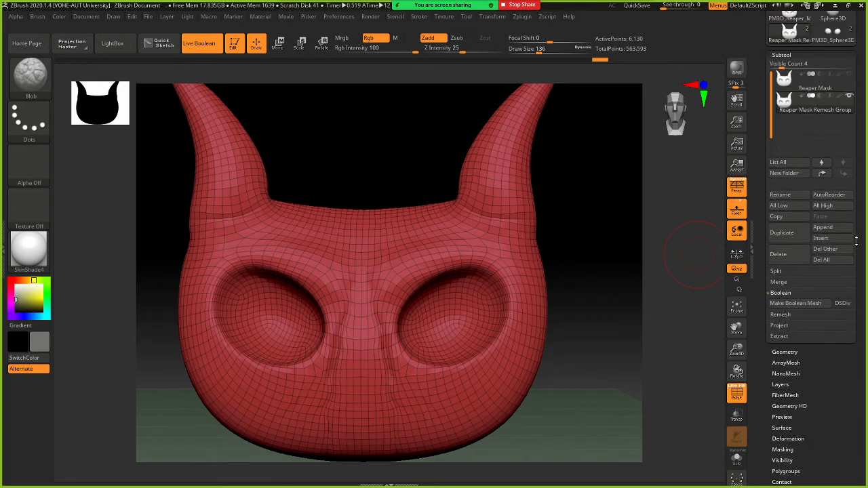
click(787, 325)
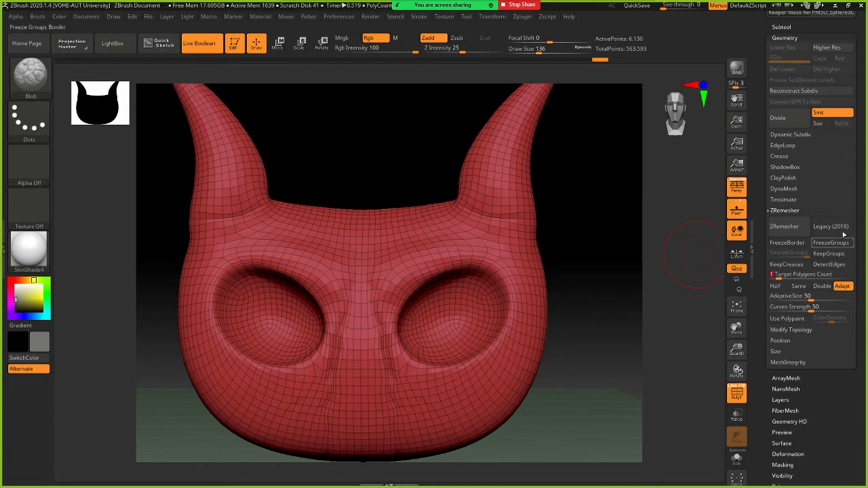
click(792, 229)
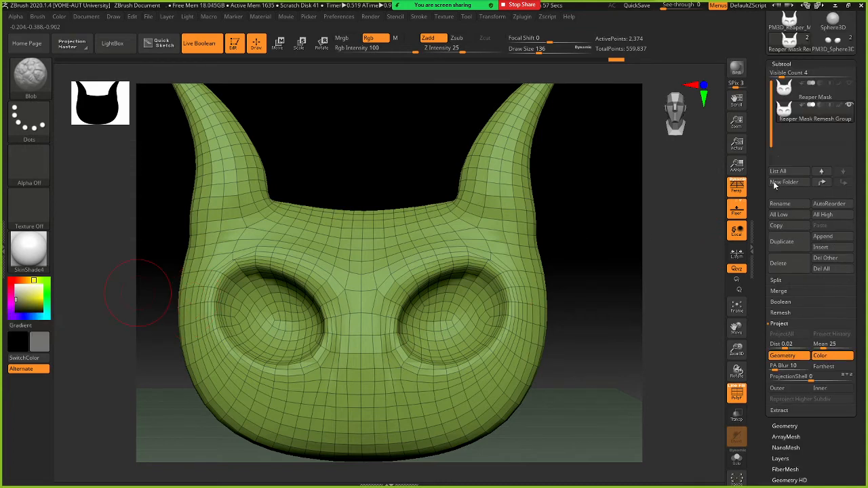
Compare the sculpted Reaper Mask with the Reaper Mask Remesh Group subtool, with the wireframe display turned off
click(845, 97)
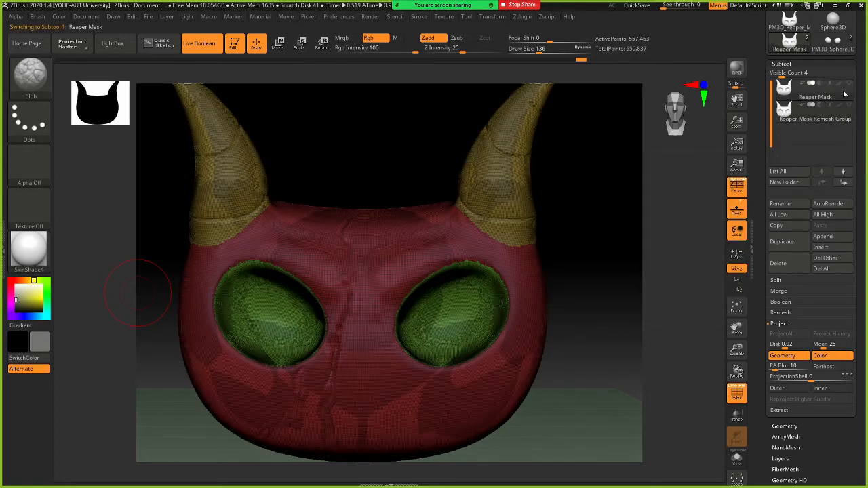
click(737, 393)
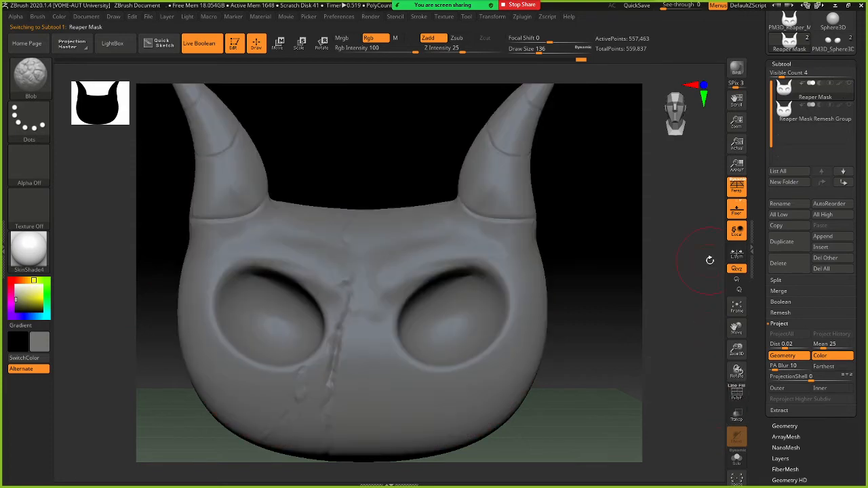
mouse_move(835, 105)
ctrl+right_drag(550, 209, 520, 204)
click(842, 111)
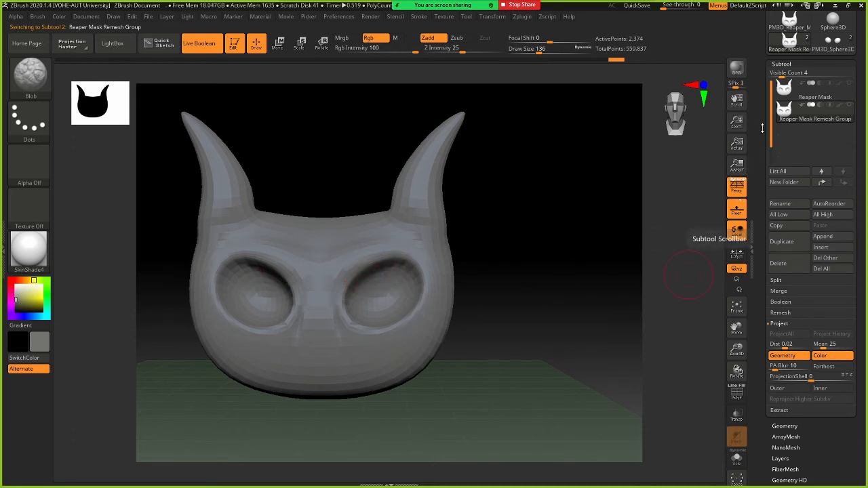
Export the Reaper Mask Remesh Group subtool as an OBJ file in the Documents folder
drag(766, 133, 771, 210)
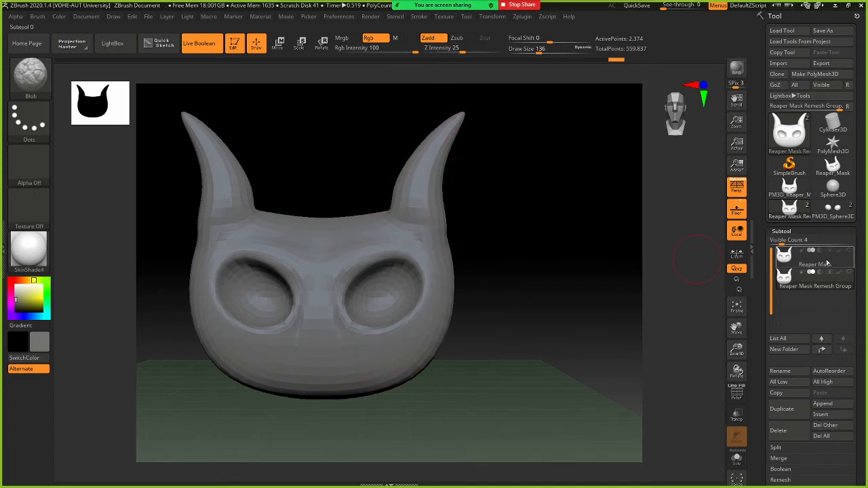
mouse_move(832, 264)
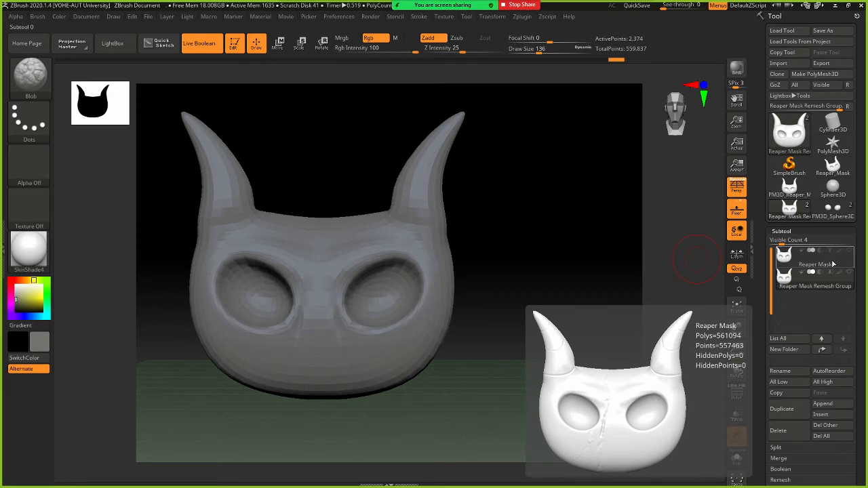
click(823, 65)
key(Return)
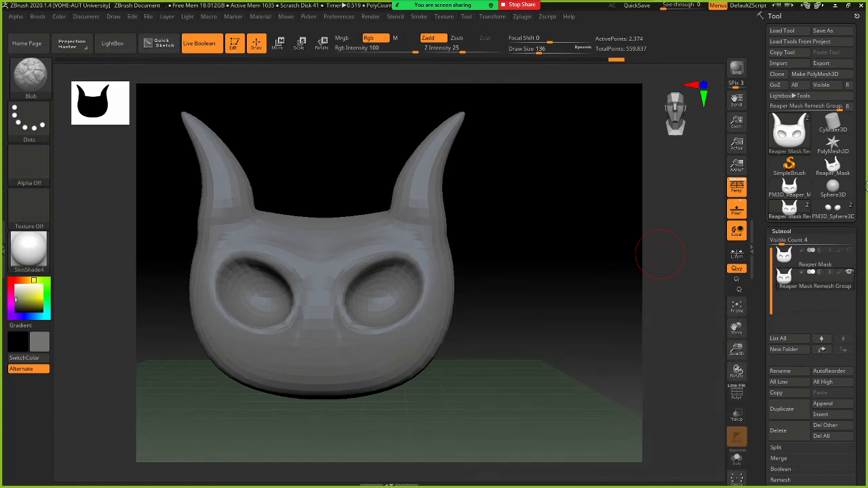
click(814, 63)
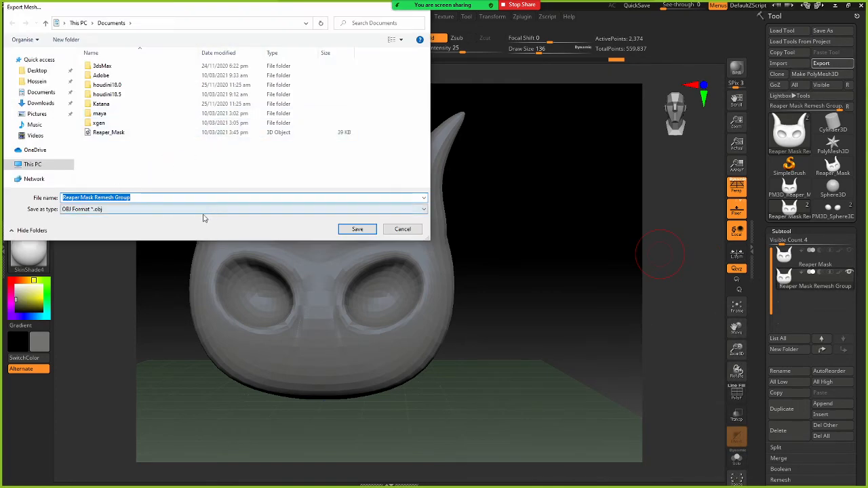
click(358, 230)
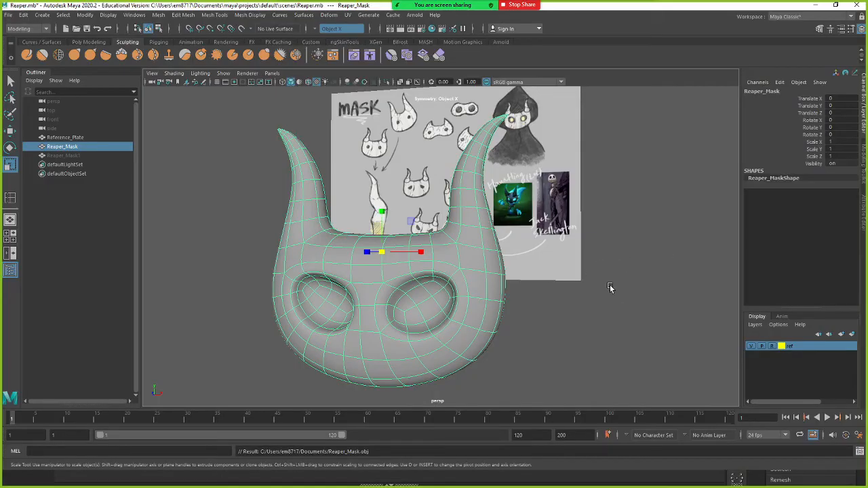
Switch to Maya and hide the existing Reaper_Mask mesh
click(609, 288)
click(472, 305)
key(ctrl+h)
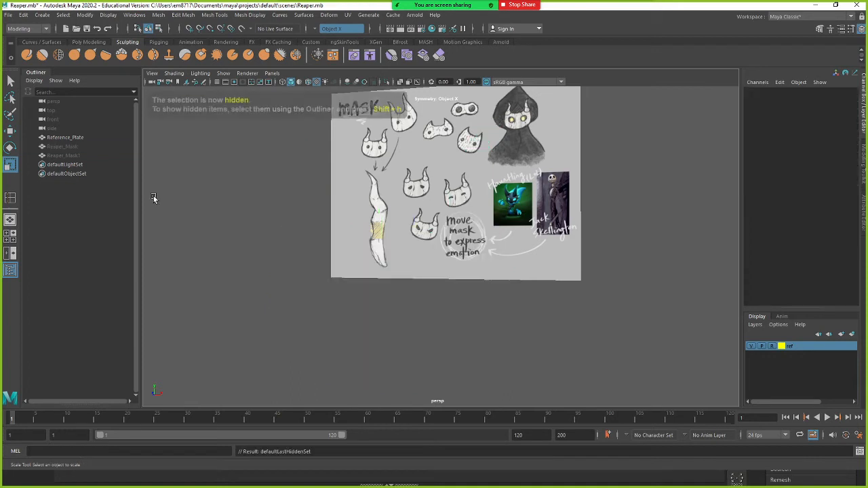
Import Reaper Mask Remesh Group.OBJ into the Reaper scene and select the imported mesh to check its topology
click(7, 14)
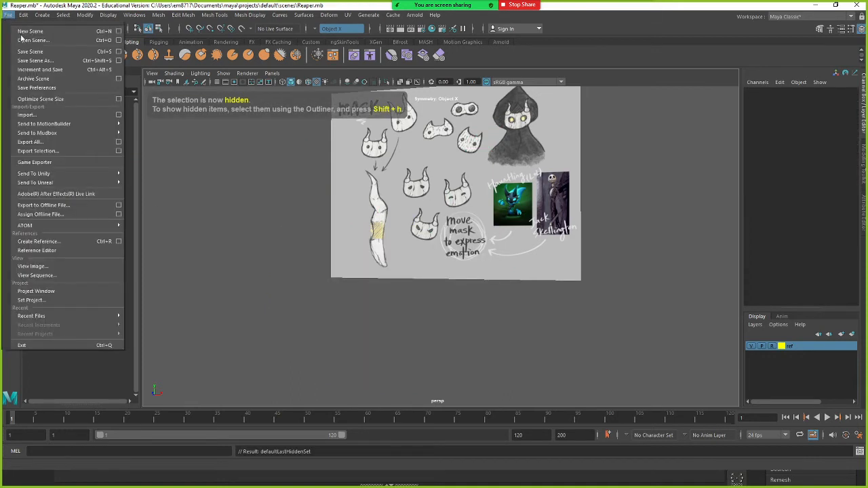
click(48, 116)
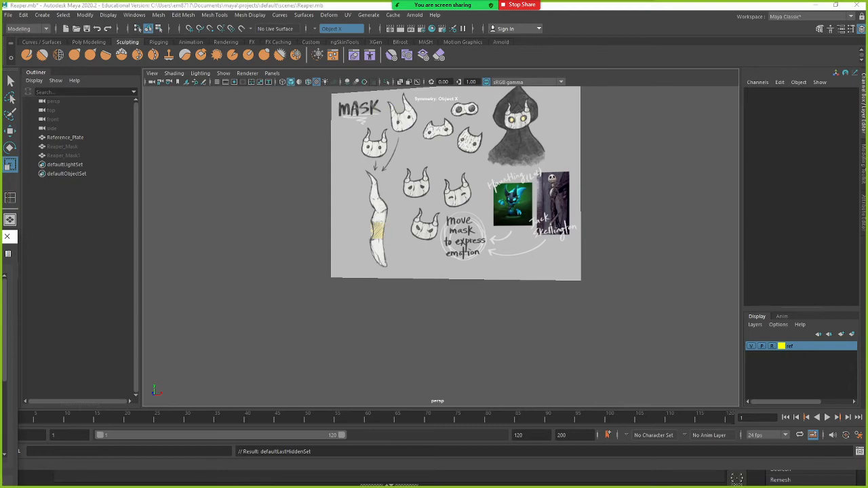
double_click(133, 255)
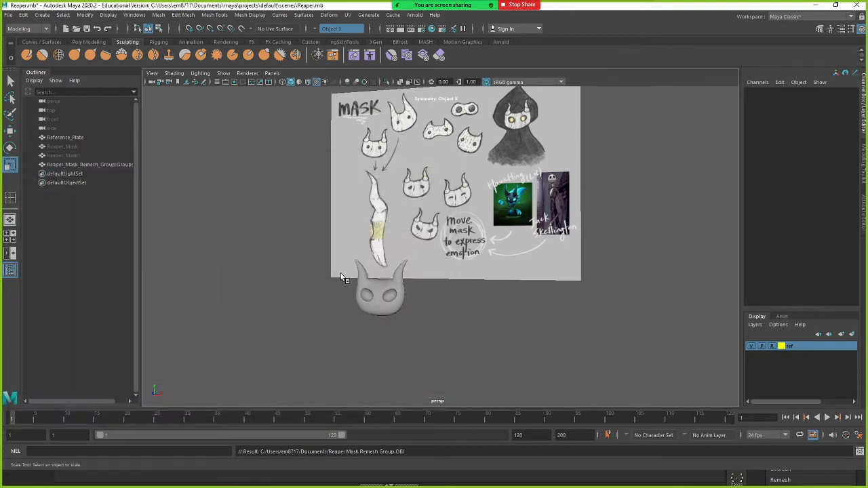
key(f)
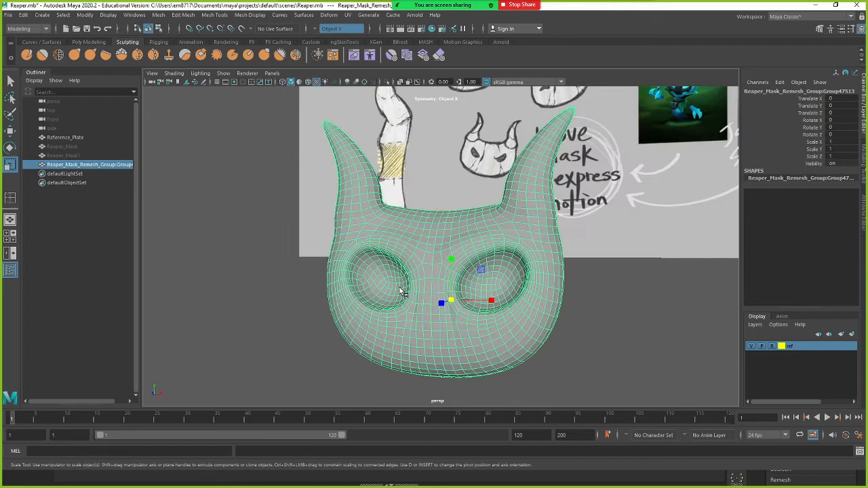
click(243, 301)
alt+drag(251, 304, 330, 328)
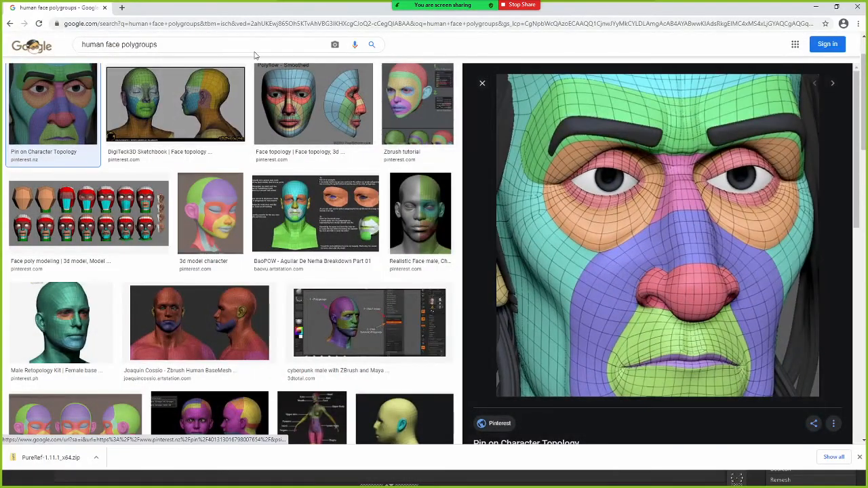
Switch to the web browser, search Google Images for "skinned cow" and open the picture of the hide stretched on a frame
double_click(241, 43)
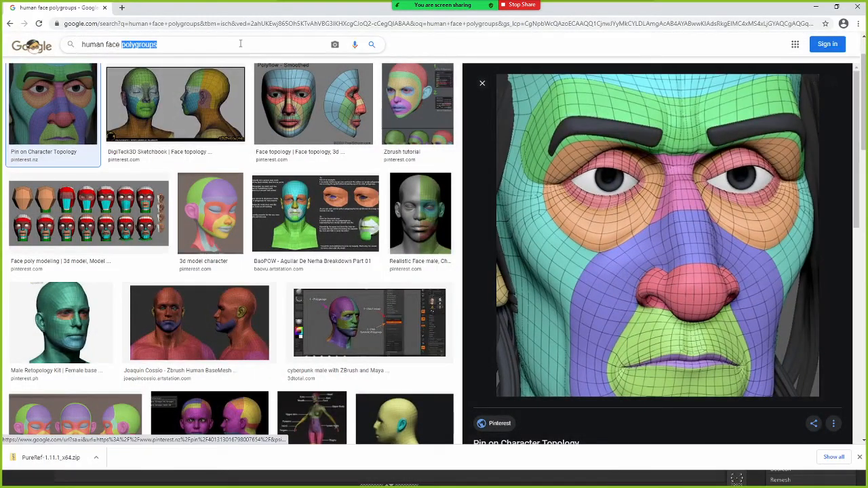
click(241, 44)
triple_click(240, 43)
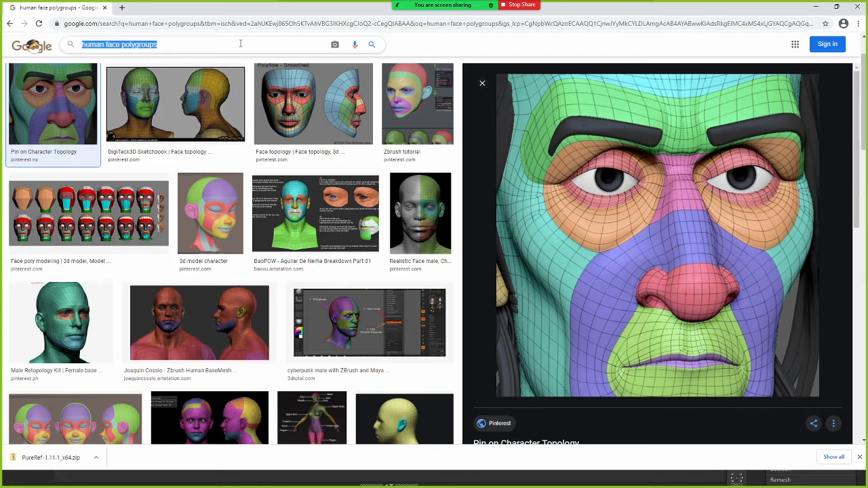
text(skinned cow)
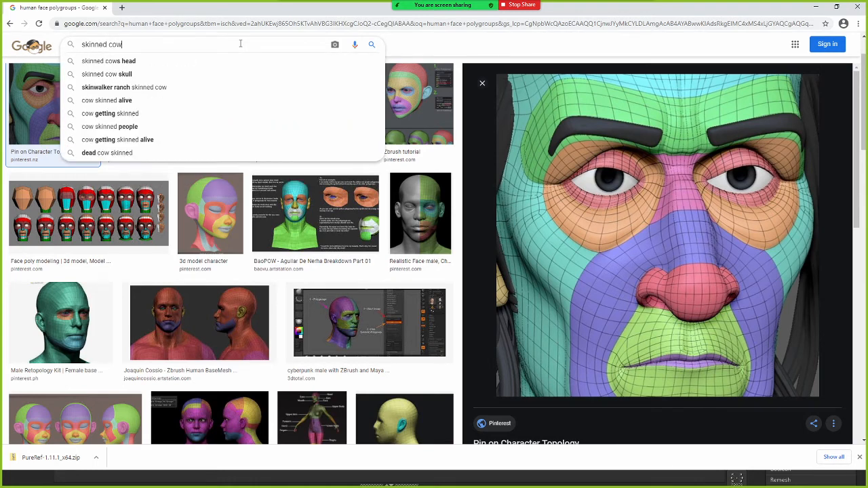
key(Return)
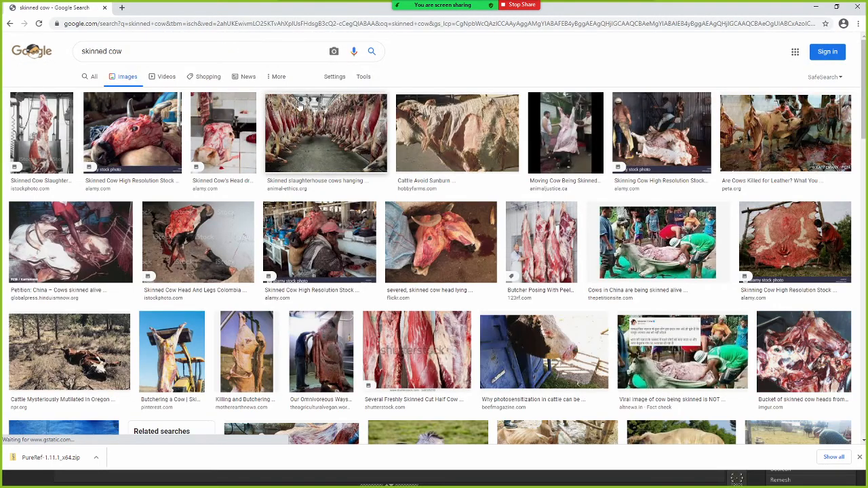
scroll(746, 170, down, 1)
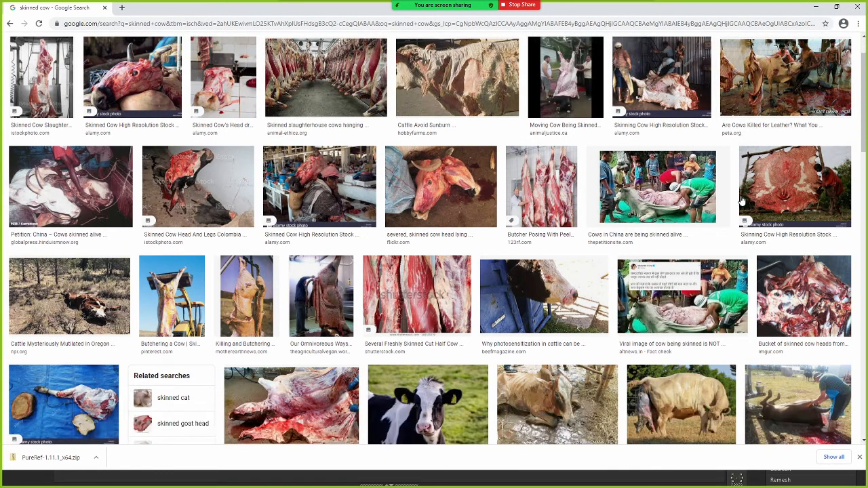
scroll(750, 156, up, 1)
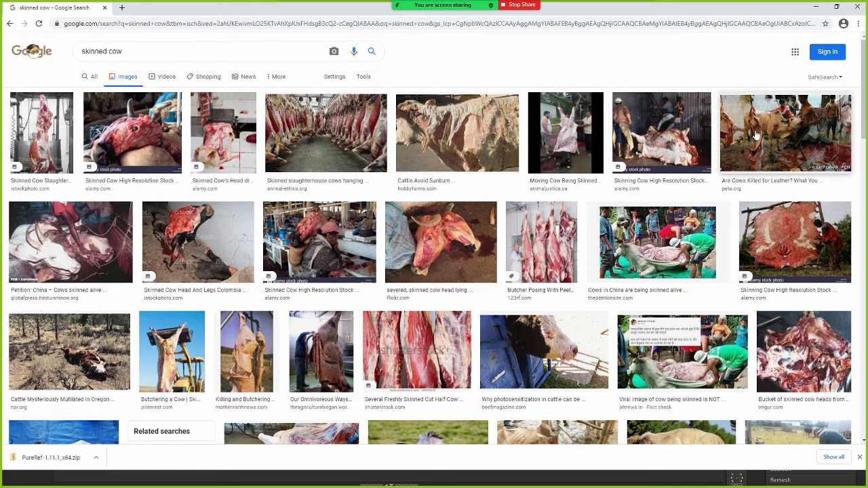
click(794, 220)
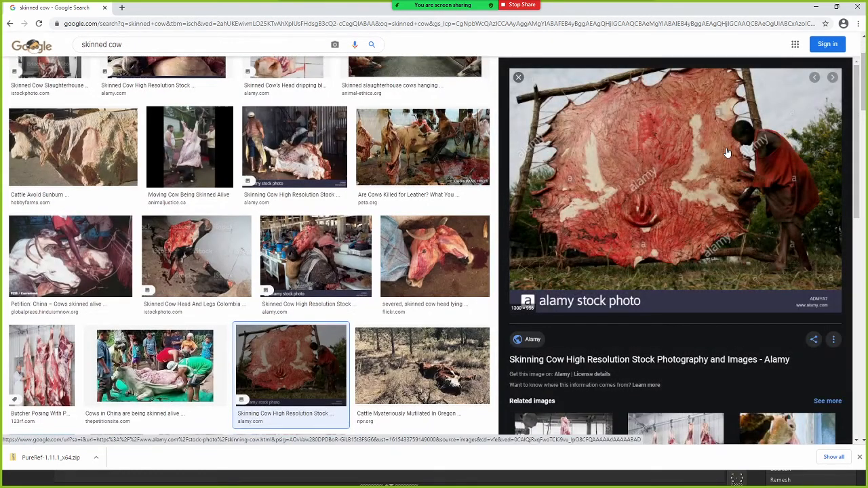
Search Google Images for "uv mapping"
scroll(420, 133, up, 2)
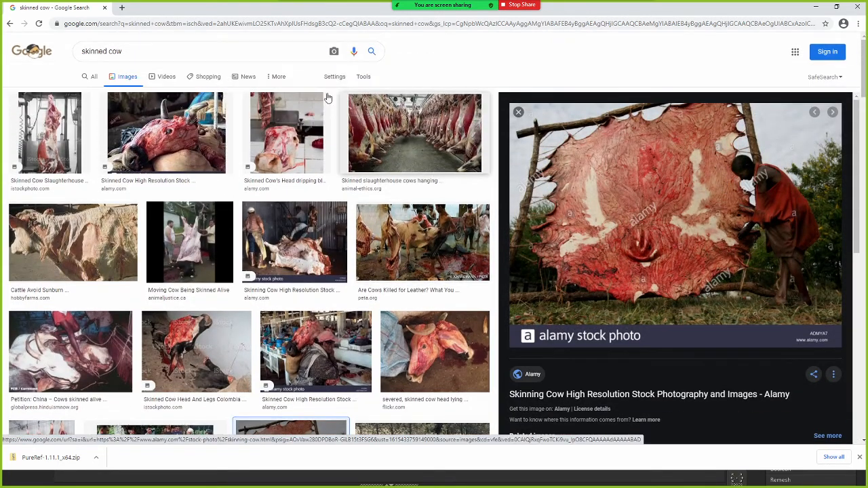
drag(163, 51, 33, 51)
text(uv mapp)
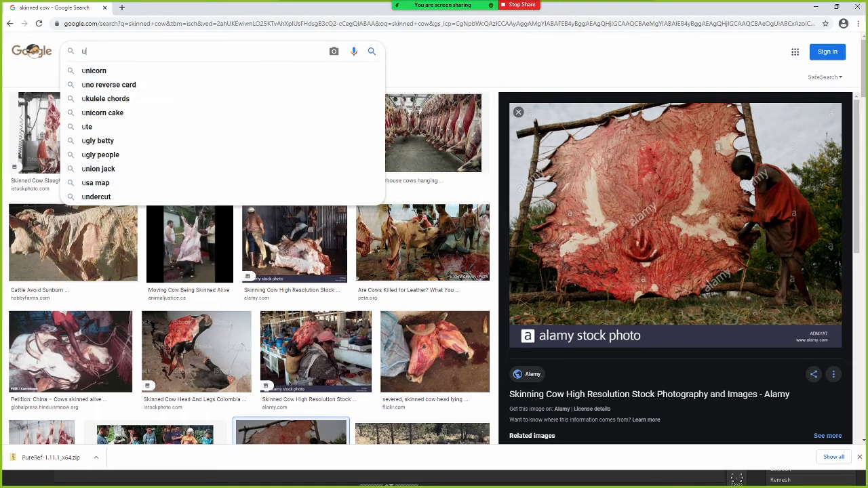
text(ing)
key(Return)
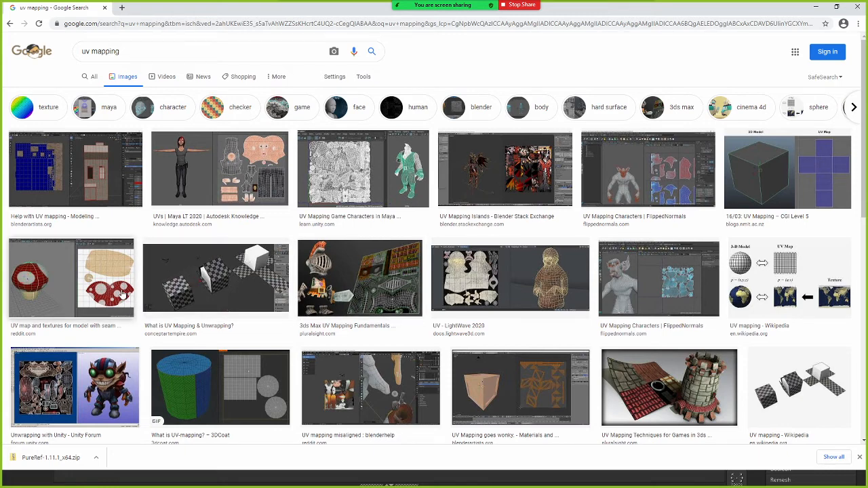
Preview the Unity Forum unwrapping example and the Autodesk Maya LT 2020 UVs example among the image results
click(115, 373)
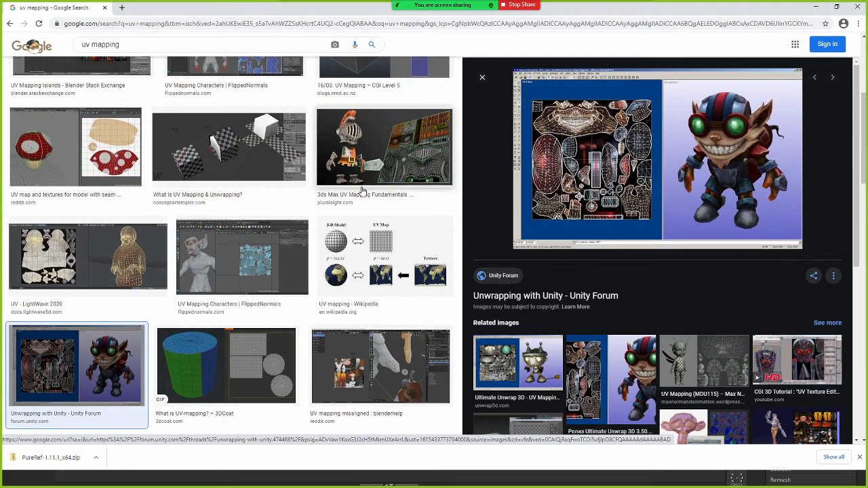
scroll(360, 193, up, 1)
scroll(352, 192, up, 1)
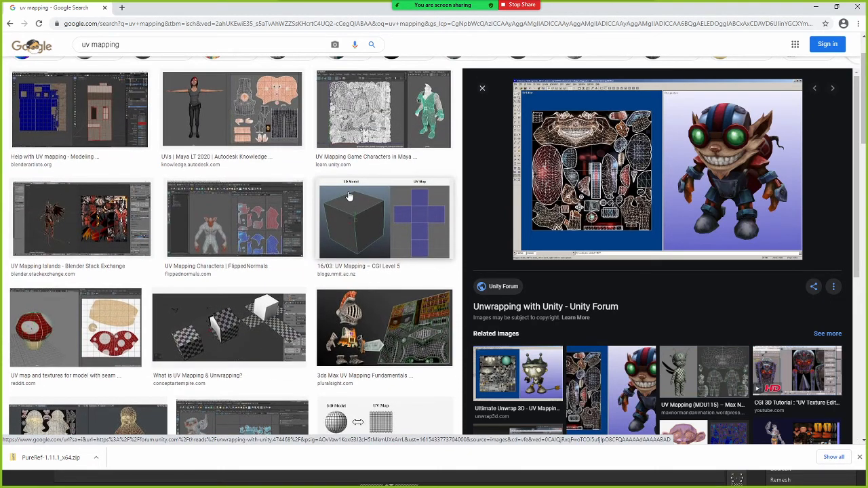
click(280, 109)
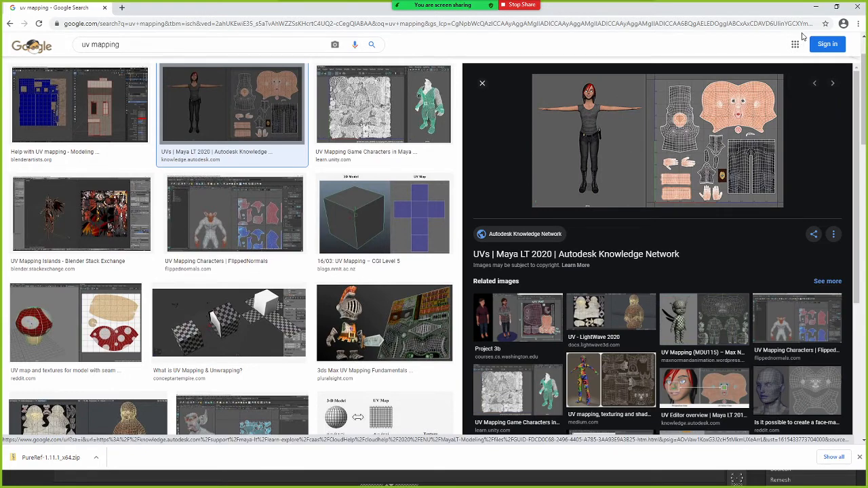
Switch back to Maya and open the UV Editor for the remeshed mask, placing its window beside the model
click(816, 9)
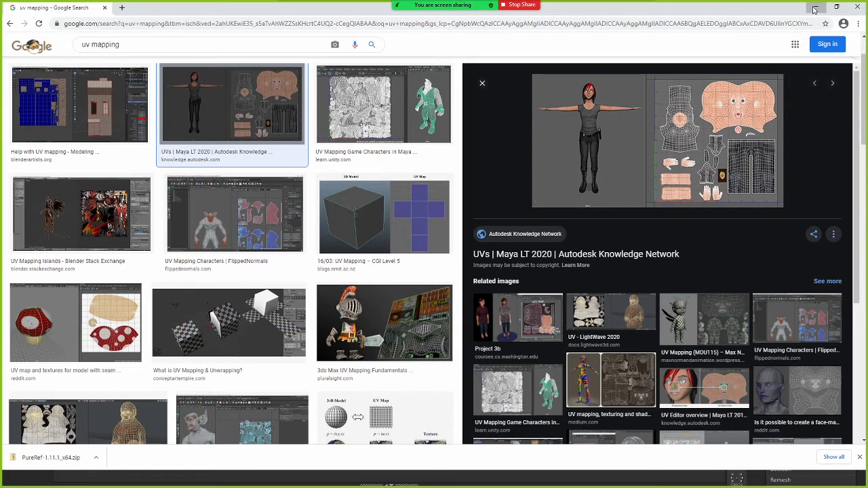
click(420, 285)
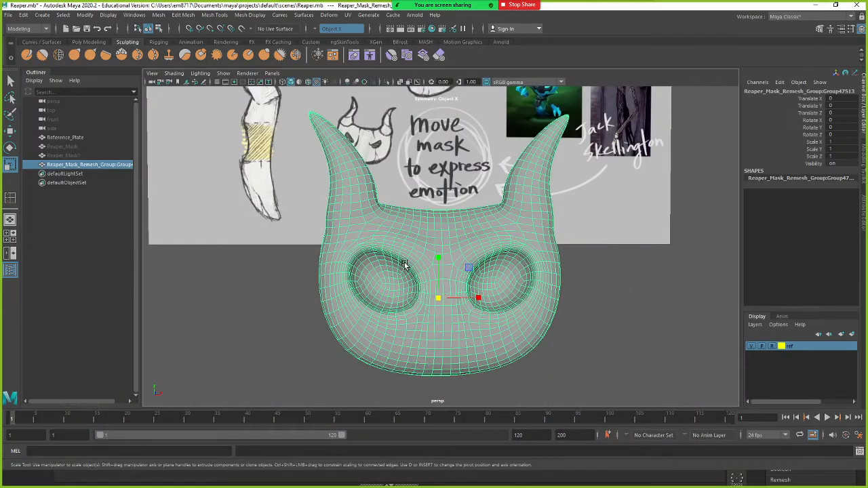
alt+drag(405, 261, 344, 178)
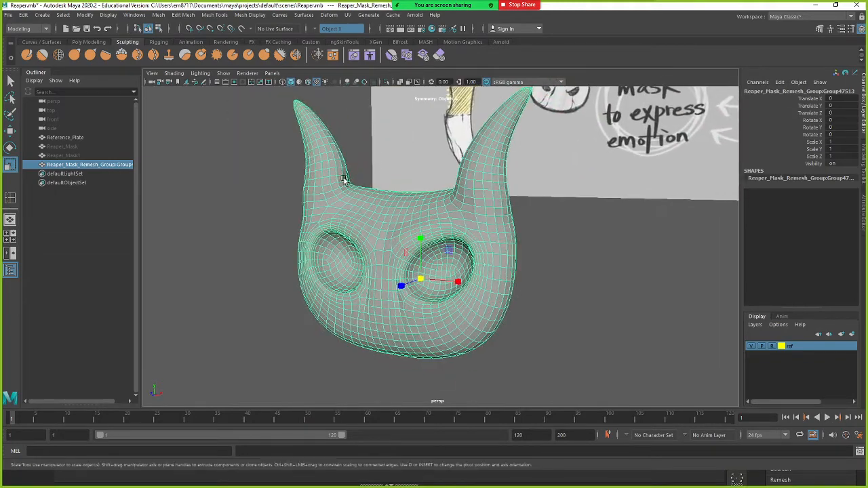
click(346, 15)
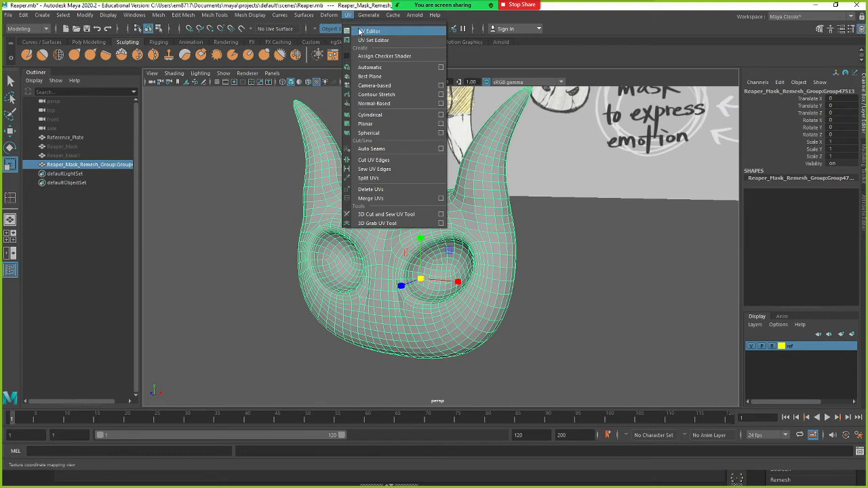
click(367, 31)
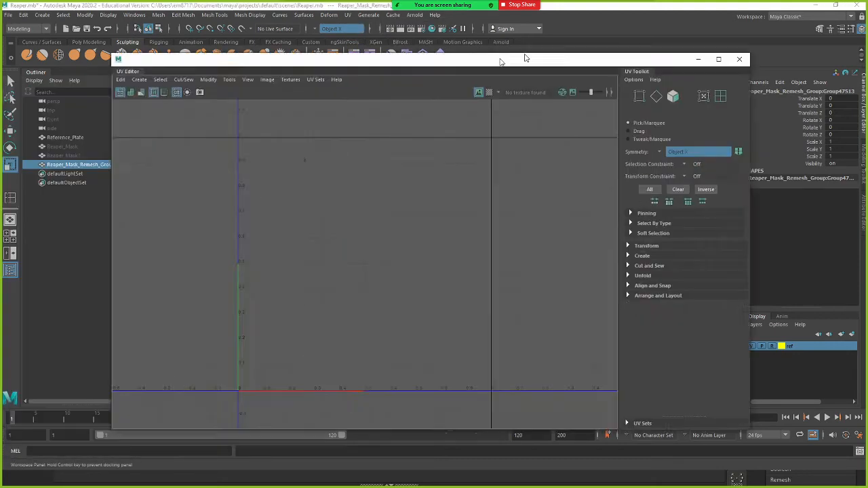
drag(501, 62, 682, 55)
alt+middle_drag(297, 151, 230, 152)
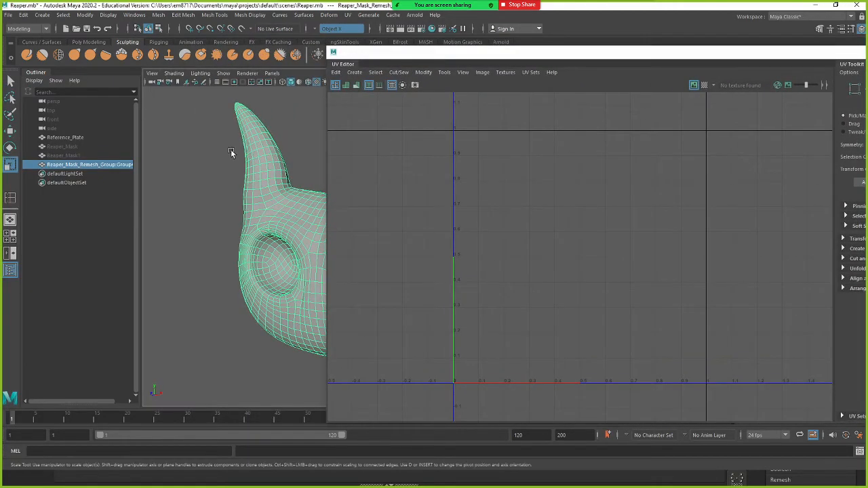
Turn on the checker map for the remeshed mask, then minimize the UV Editor
click(531, 73)
click(533, 74)
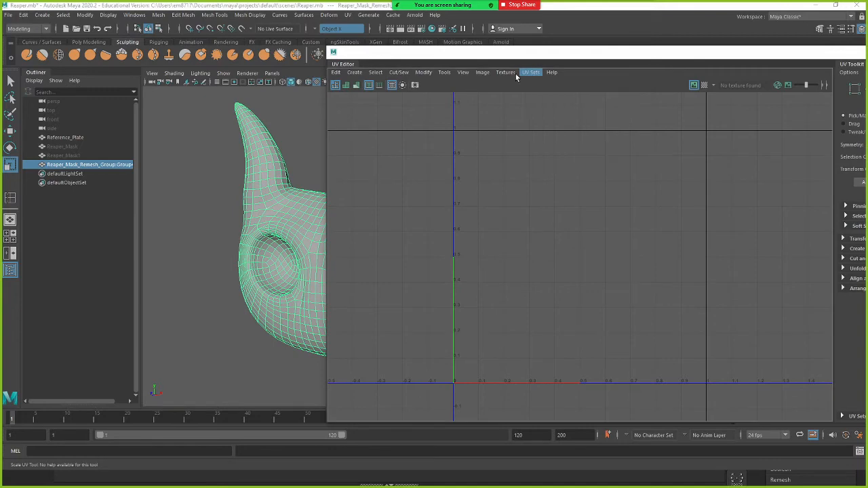
click(506, 73)
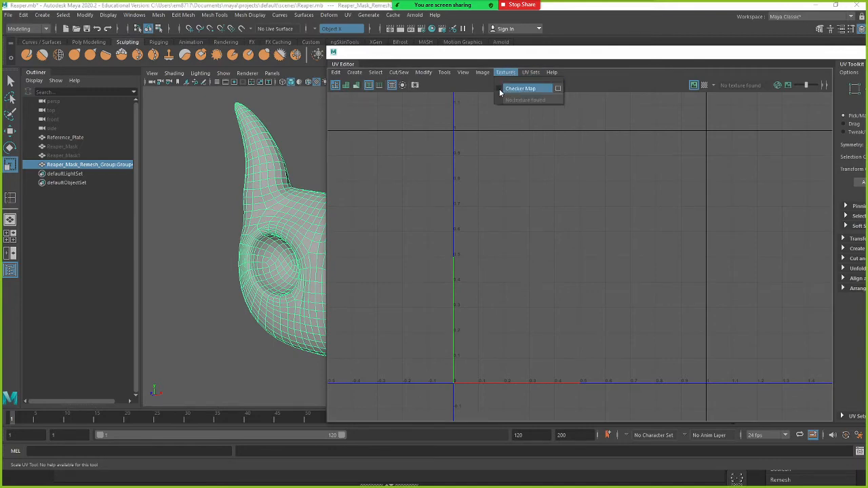
click(510, 89)
alt+middle_drag(280, 197, 205, 180)
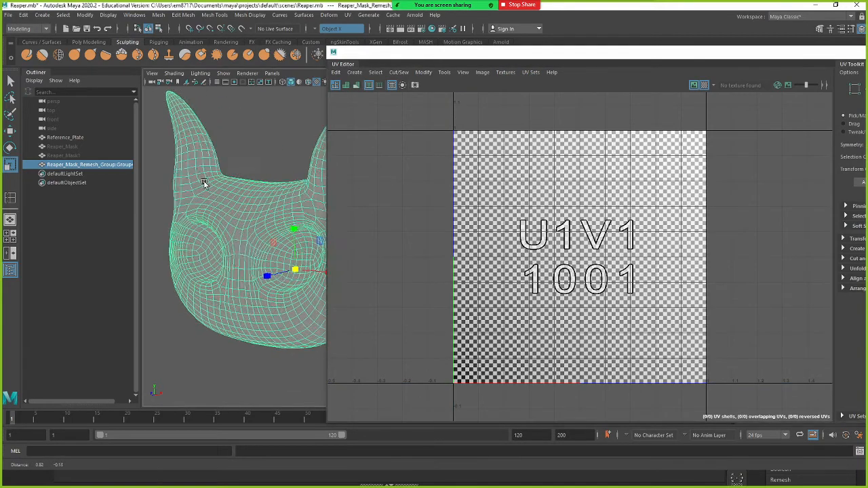
alt+drag(206, 180, 250, 230)
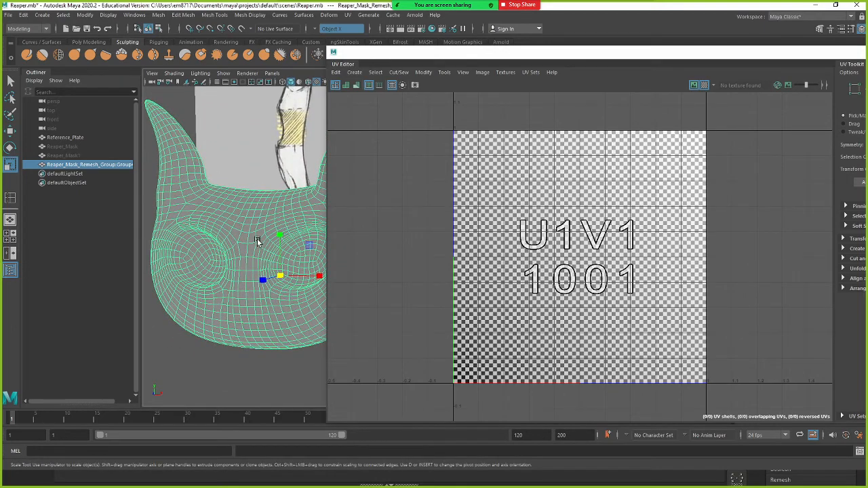
drag(770, 60, 595, 58)
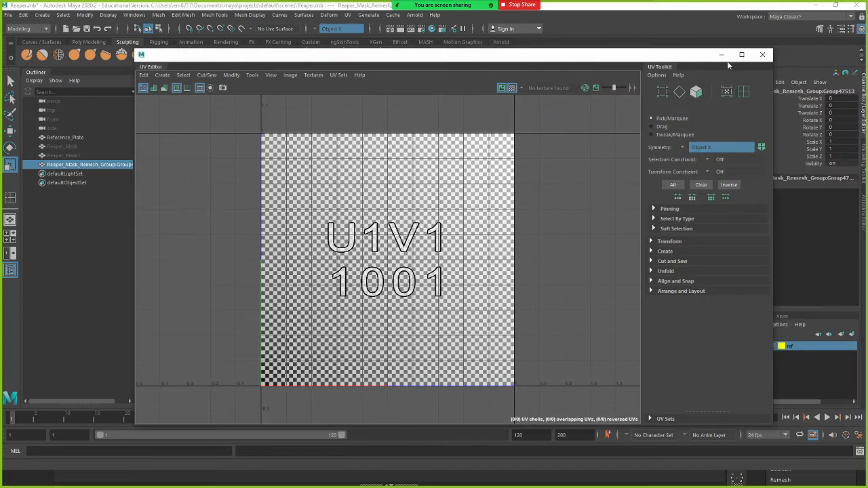
click(723, 55)
Create a polygon plane, scale it to about 7.22 and raise it above the mask to about 2.86 in Y
scroll(464, 236, down, 6)
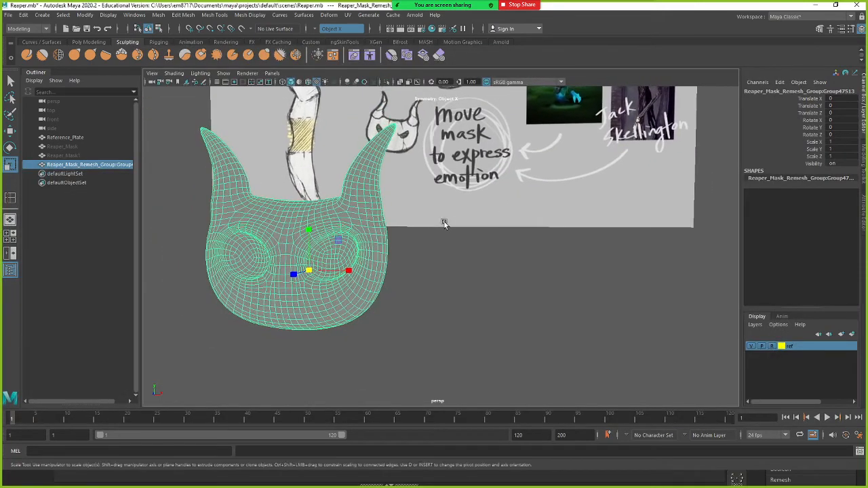
mouse_move(417, 253)
alt+mouse_down()
mouse_move(386, 258)
mouse_move(418, 244)
alt+mouse_up()
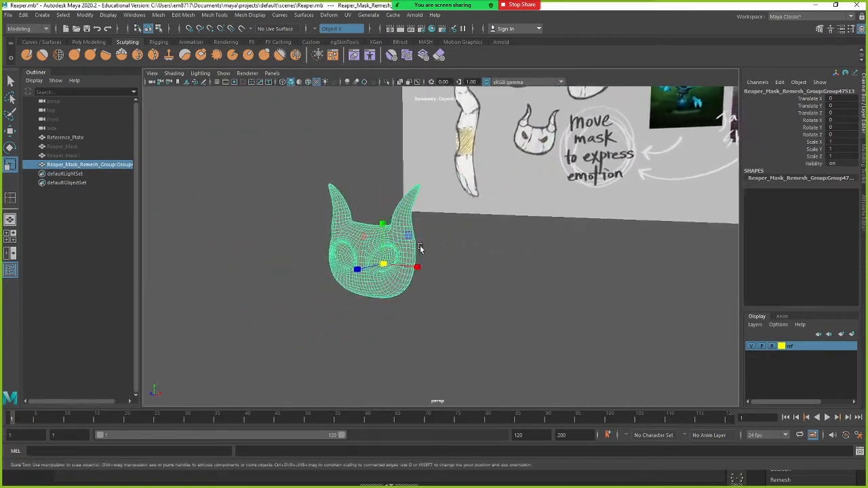
click(505, 255)
right_drag(504, 245, 464, 234)
drag(385, 264, 545, 249)
key(w)
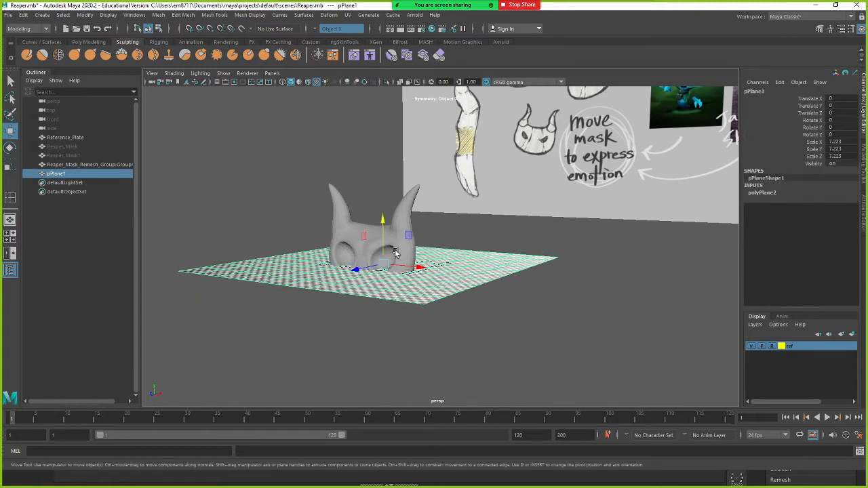
drag(383, 242, 371, 185)
Look through the planar mapping options for the checkered plane and delete the plane
shift+right_click(407, 151)
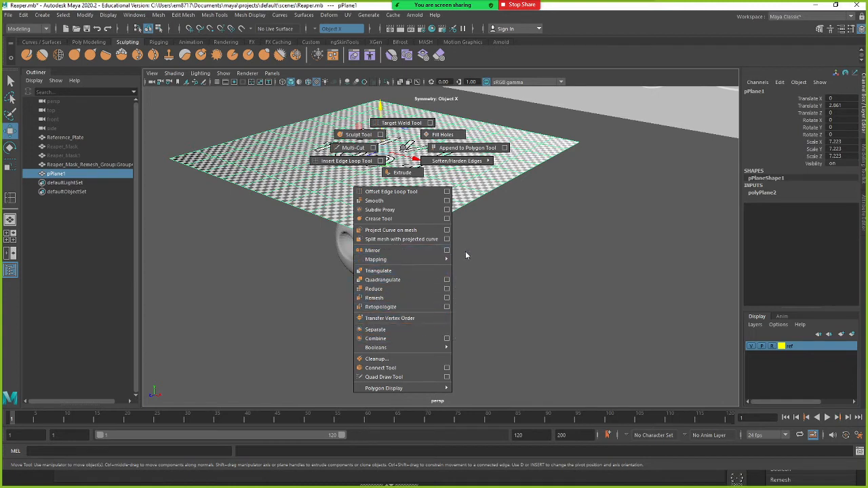
mouse_move(438, 260)
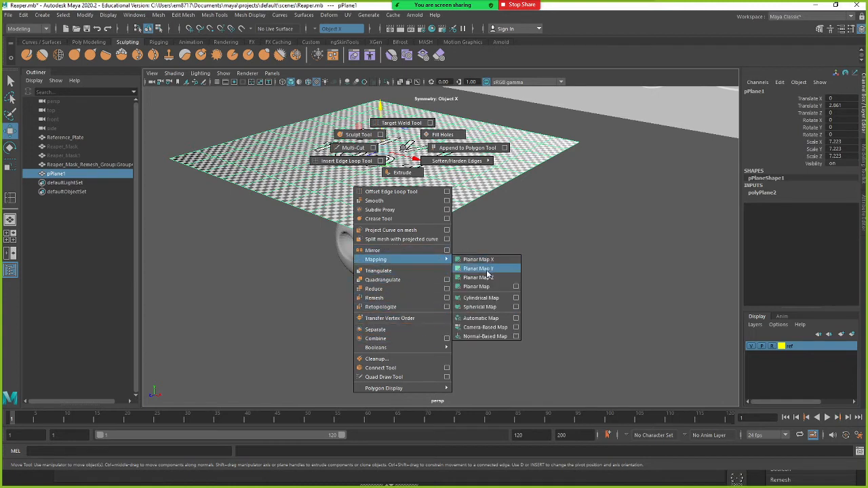
click(479, 269)
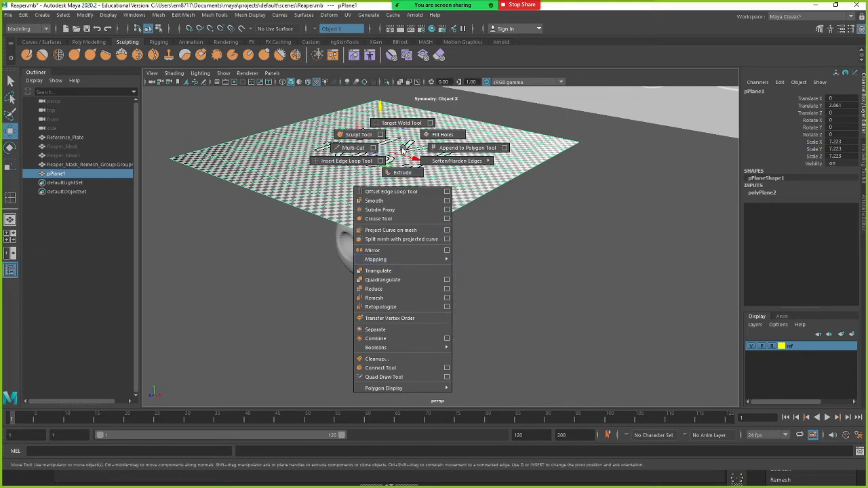
key(Delete)
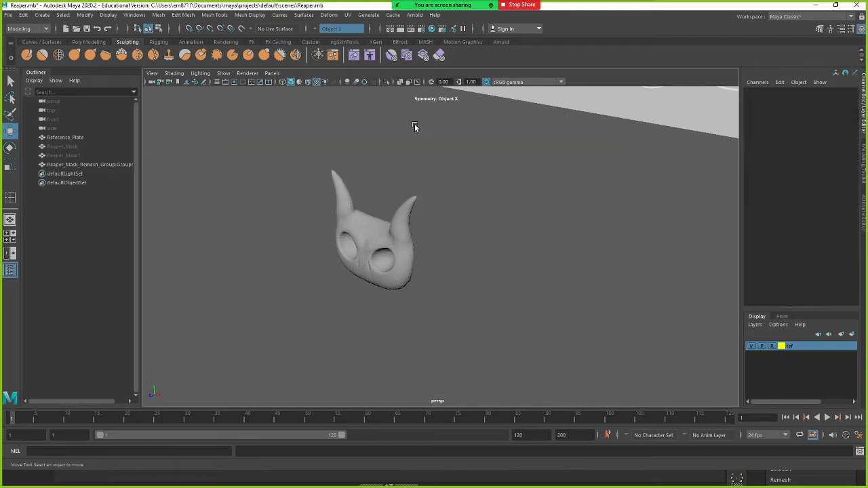
Apply a Planar Map Z projection to the remeshed mask and check the checker pattern from the front
click(411, 235)
alt+drag(411, 234, 371, 279)
scroll(421, 264, up, 5)
alt+middle_drag(372, 278, 399, 277)
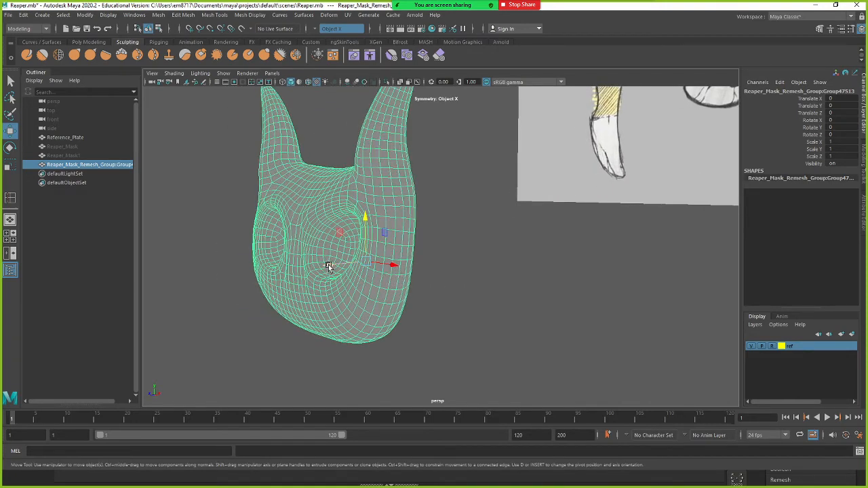
shift+right_click(306, 197)
mouse_move(321, 311)
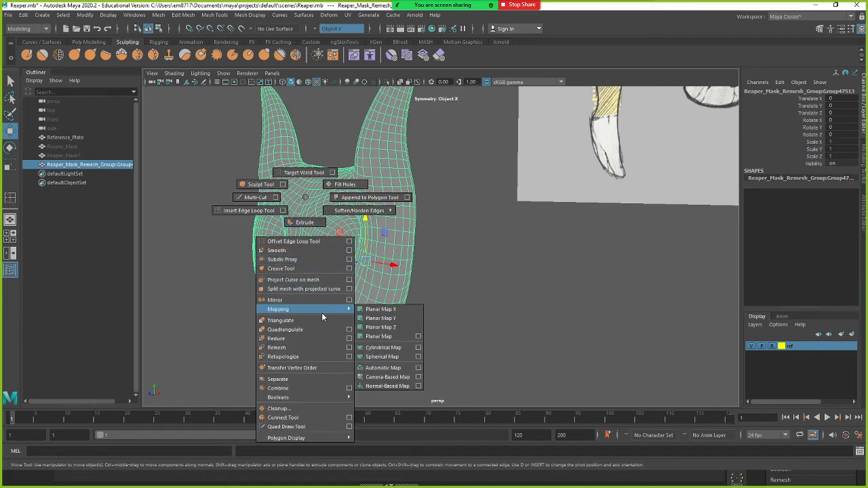
click(392, 328)
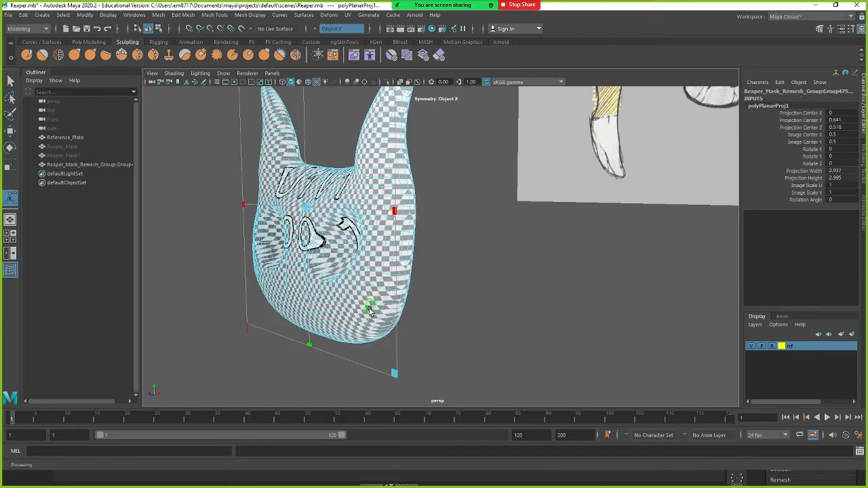
scroll(367, 302, up, 3)
alt+drag(367, 302, 371, 294)
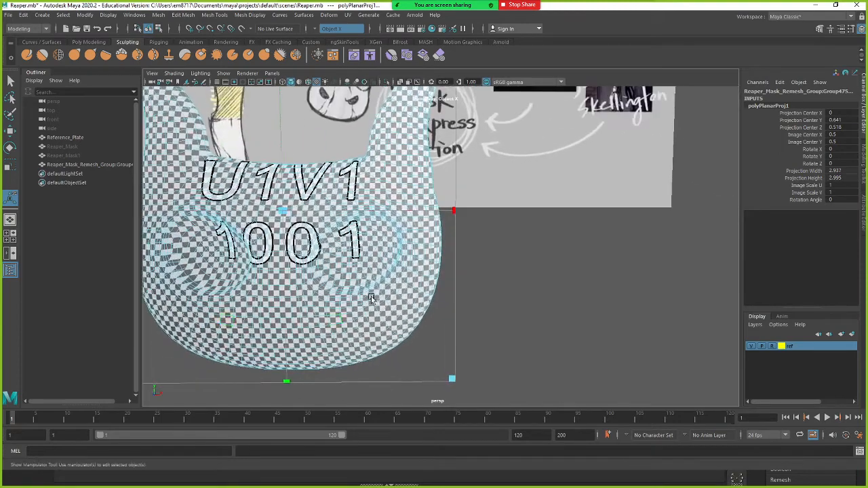
alt+right_drag(370, 294, 338, 282)
alt+middle_drag(337, 283, 372, 298)
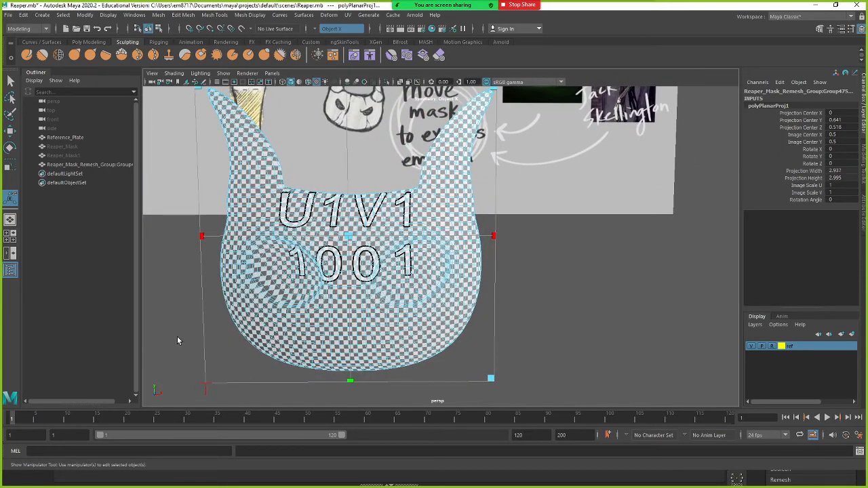
Reopen the UV Editor to view the mask's planar UV shell
key(alt+Tab)
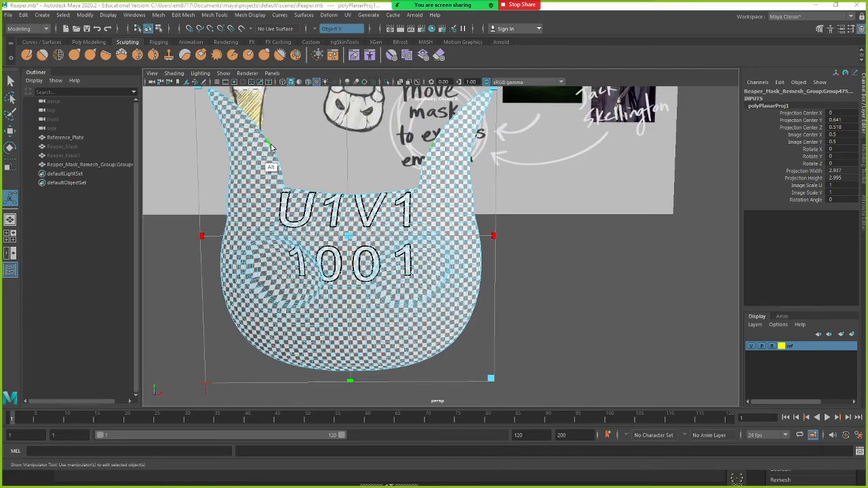
key(alt+Tab)
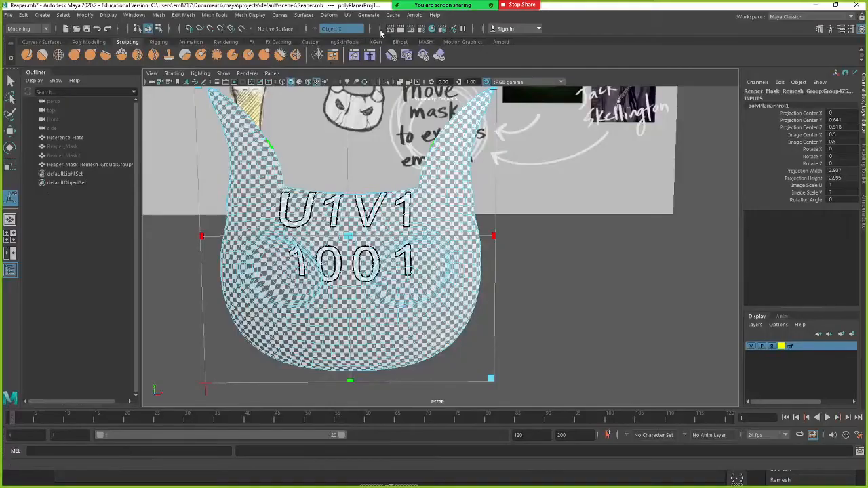
click(347, 14)
click(372, 31)
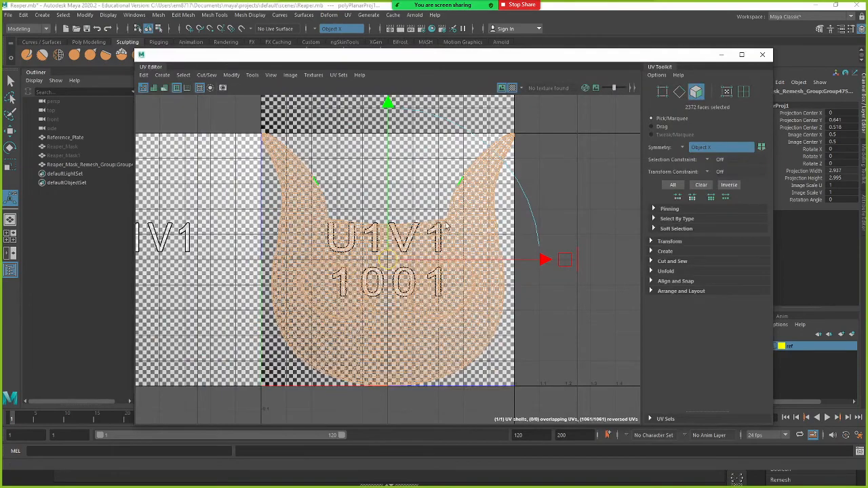
scroll(484, 273, down, 2)
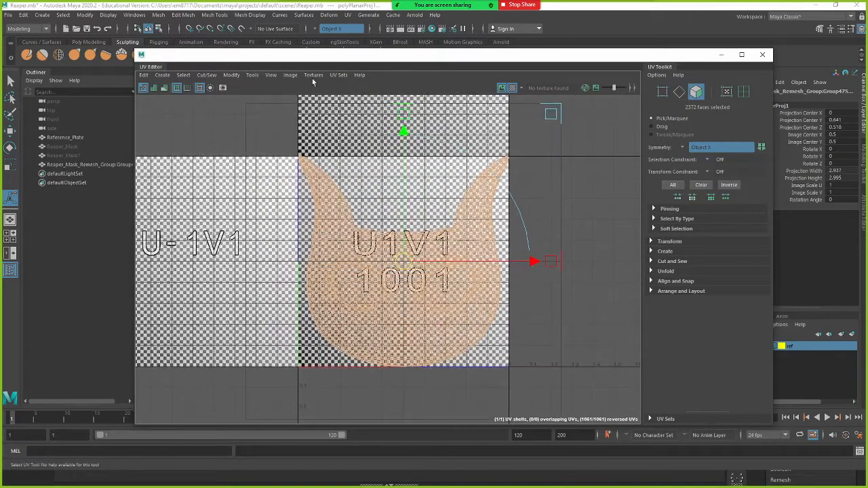
Toggle the checker map off and back on to compare the mask's planar UV shell with and without it
click(314, 75)
click(321, 89)
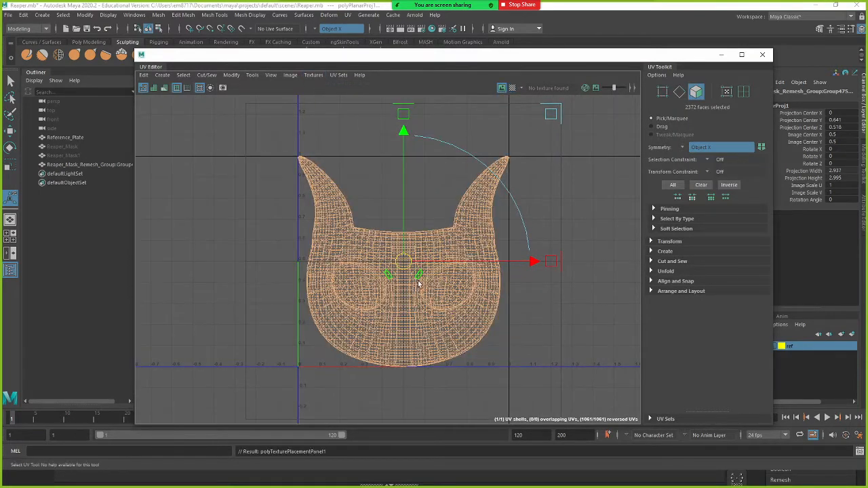
click(313, 75)
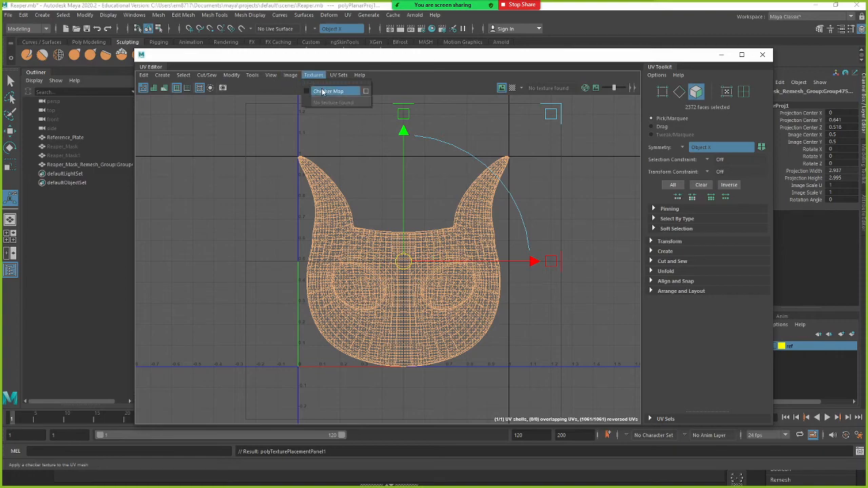
click(319, 87)
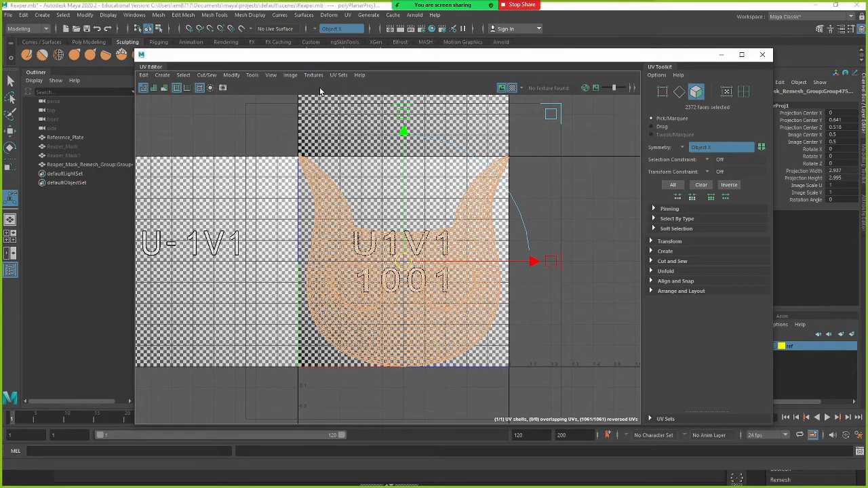
Minimize the UV Editor and examine the checker pattern along the side of the mask in the perspective view
click(721, 54)
alt+drag(610, 160, 509, 201)
scroll(483, 233, up, 5)
scroll(482, 233, down, 6)
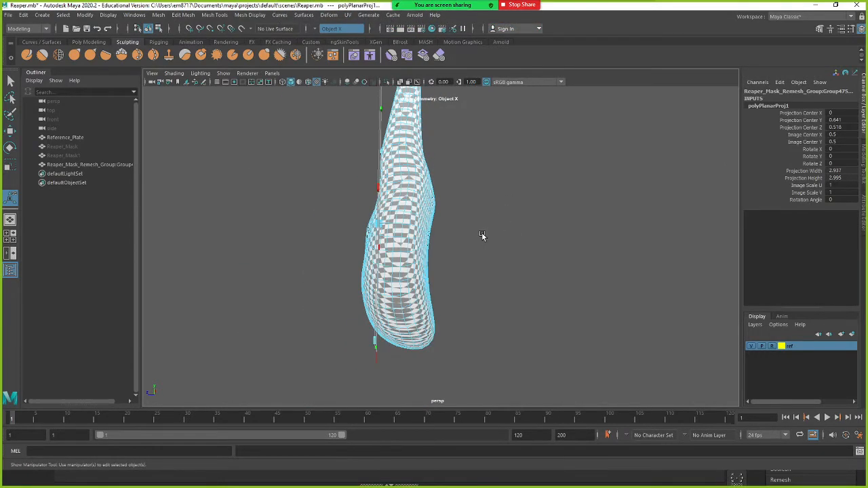
mouse_move(482, 232)
alt+mouse_down()
mouse_move(465, 230)
mouse_move(477, 243)
alt+mouse_up()
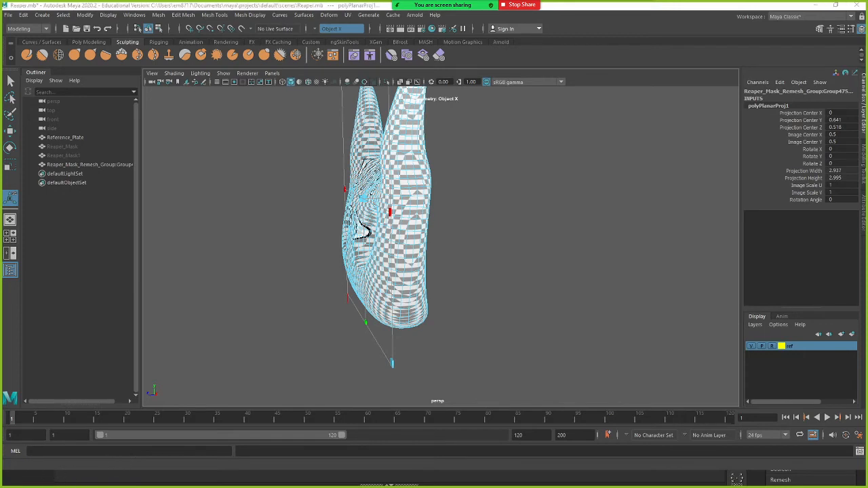
Reopen the UV Editor and move its window onto the second monitor, clear of the viewport
click(350, 14)
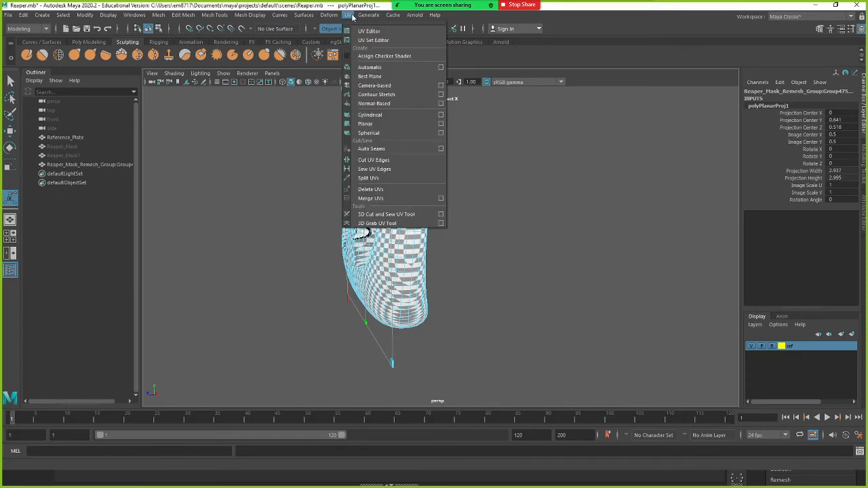
click(364, 32)
drag(392, 54, 0, 44)
drag(135, 49, 0, 46)
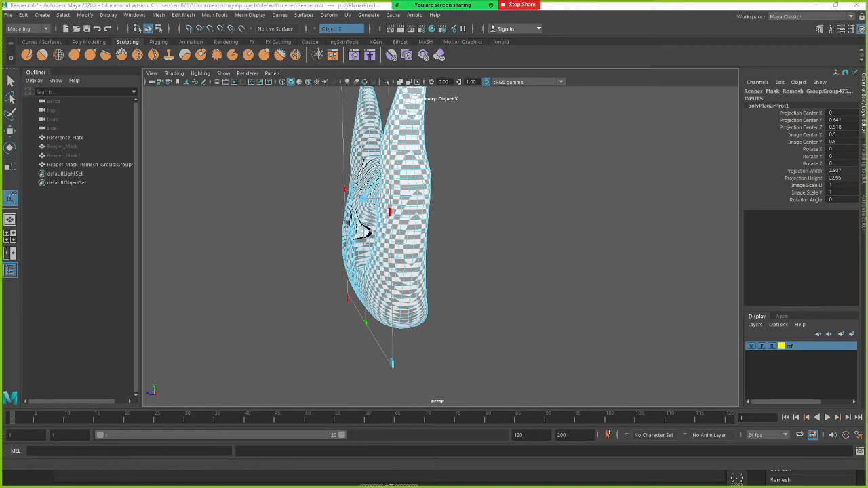
Switch the remeshed mask to object mode and examine its horns and eye sockets from the front
alt+drag(329, 203, 395, 198)
mouse_move(395, 199)
alt+right_down()
mouse_move(360, 187)
mouse_move(393, 190)
alt+right_up()
alt+drag(394, 190, 424, 208)
right_drag(475, 186, 496, 171)
alt+drag(490, 219, 473, 202)
alt+right_drag(473, 202, 494, 219)
alt+middle_drag(494, 218, 500, 259)
alt+drag(488, 199, 492, 231)
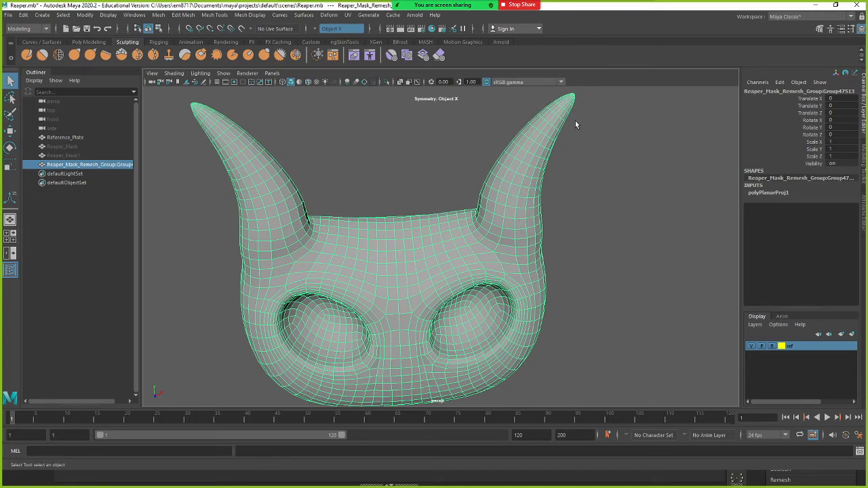
alt+middle_drag(489, 221, 473, 202)
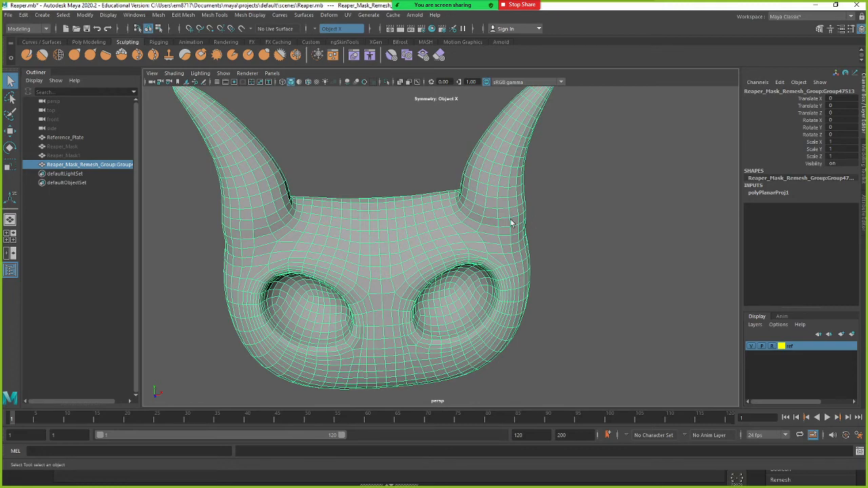
alt+drag(495, 283, 474, 219)
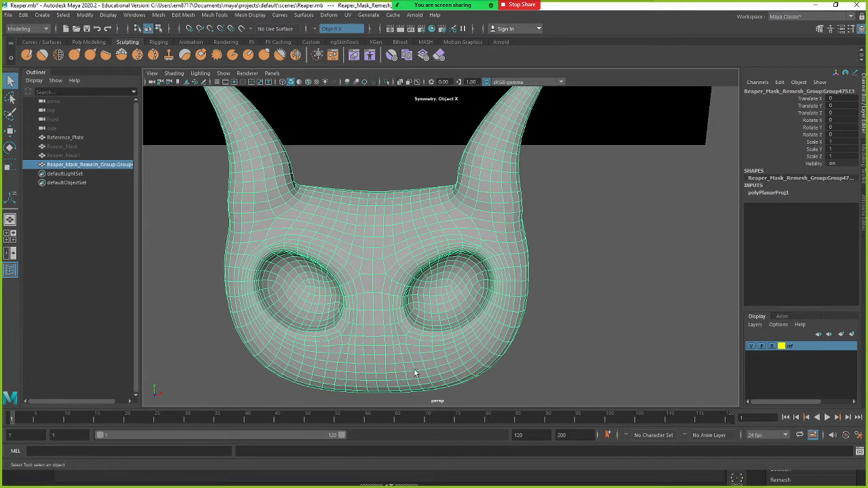
mouse_move(460, 285)
alt+mouse_down()
mouse_move(319, 273)
mouse_move(466, 276)
alt+mouse_up()
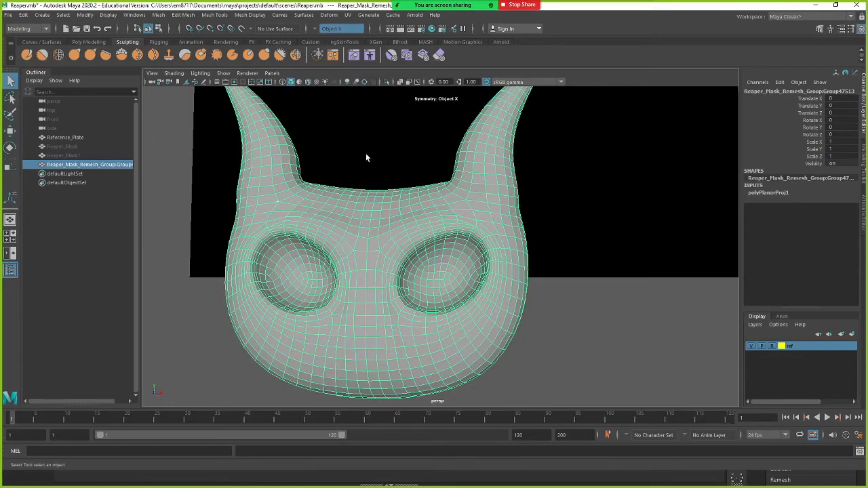
Select the edge loop crossing the base of both horns in edge mode with Object X symmetry
drag(567, 84, 0, 53)
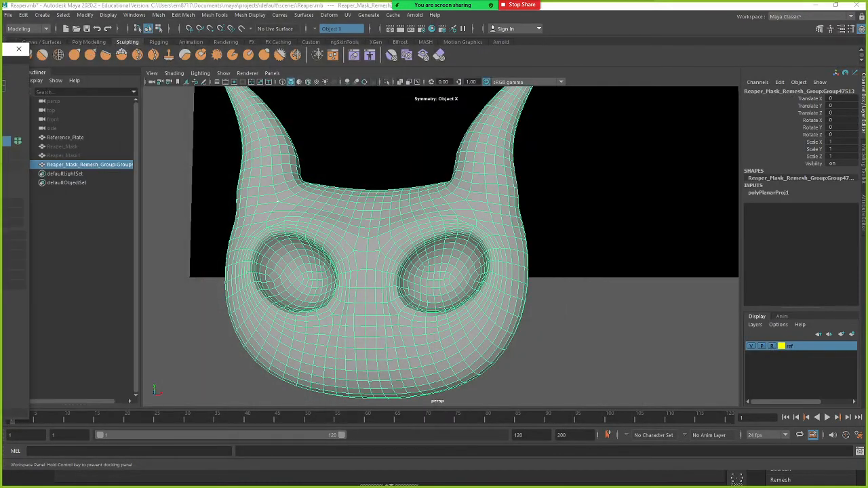
scroll(477, 195, up, 3)
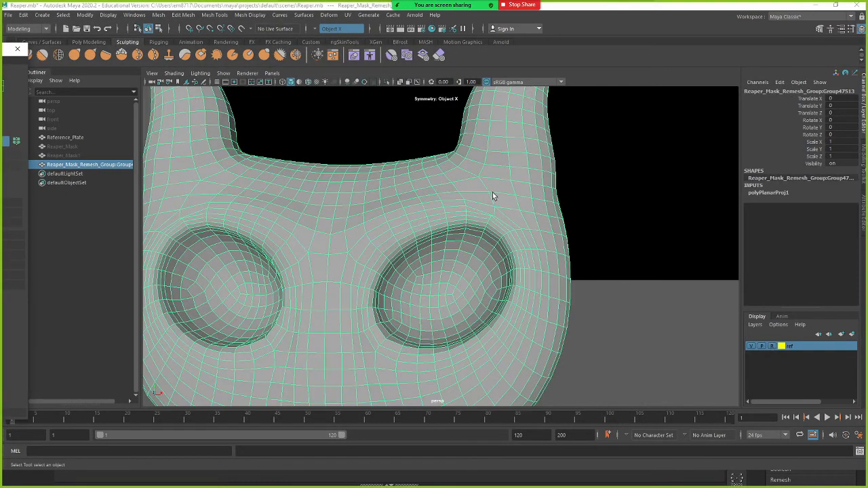
alt+middle_drag(493, 192, 482, 263)
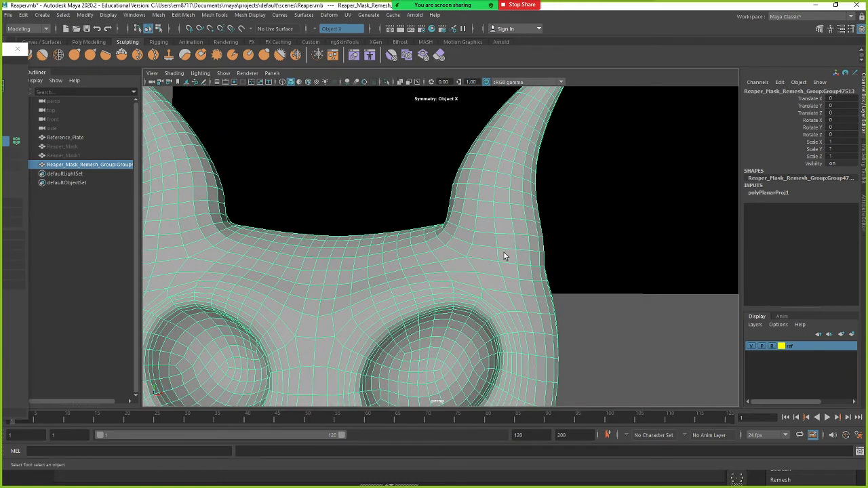
shift+right_drag(503, 256, 506, 244)
key(F10)
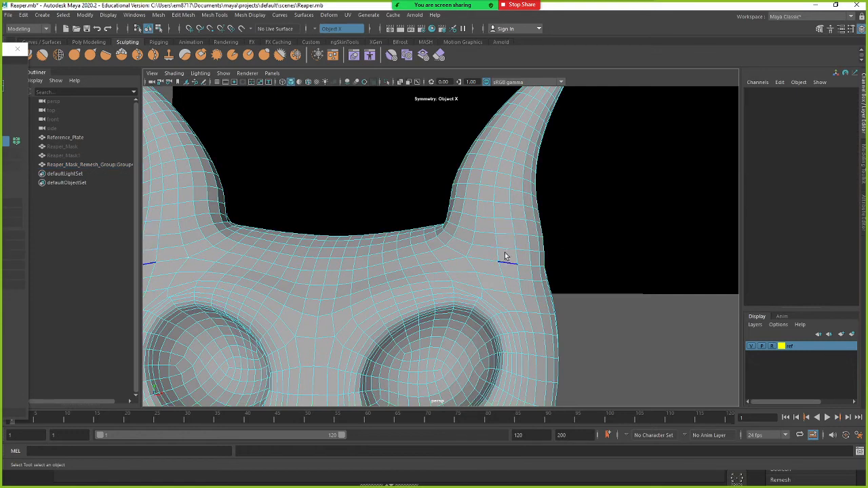
click(507, 250)
alt+drag(503, 252, 580, 239)
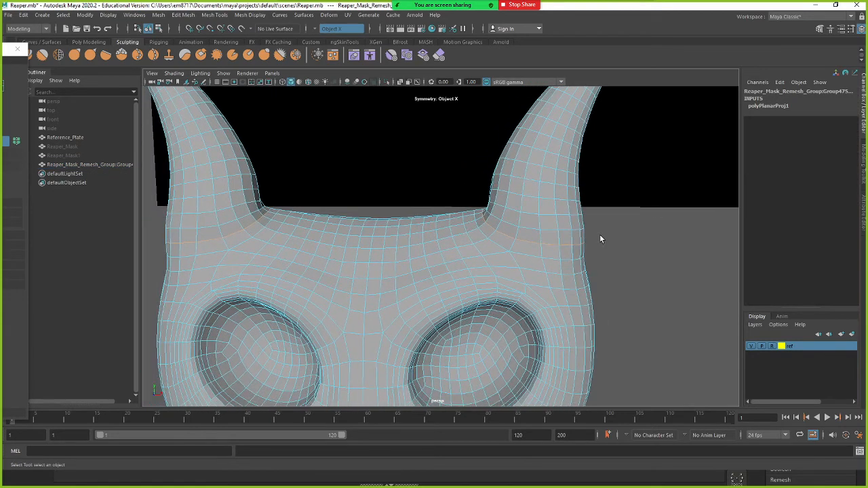
shift+right_click(601, 238)
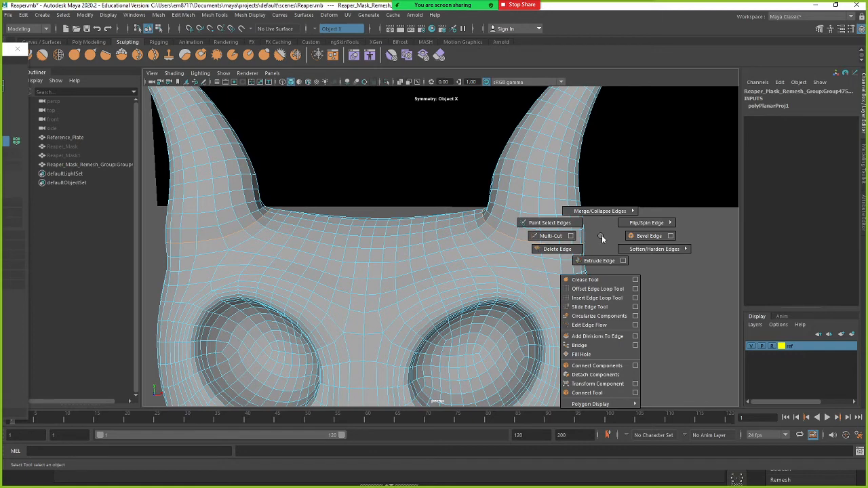
Place the UV Editor beside the perspective view and collapse the Outliner so mask and UV shell show together
drag(1, 51, 832, 66)
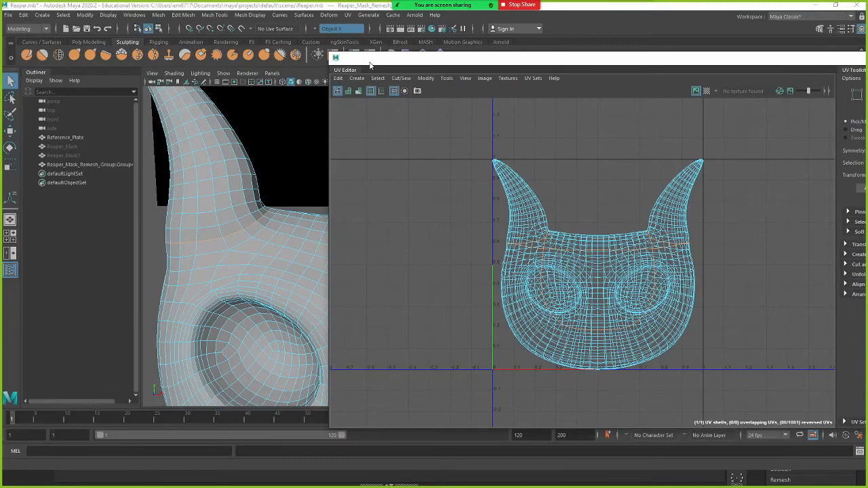
drag(370, 61, 421, 55)
alt+middle_drag(322, 196, 296, 180)
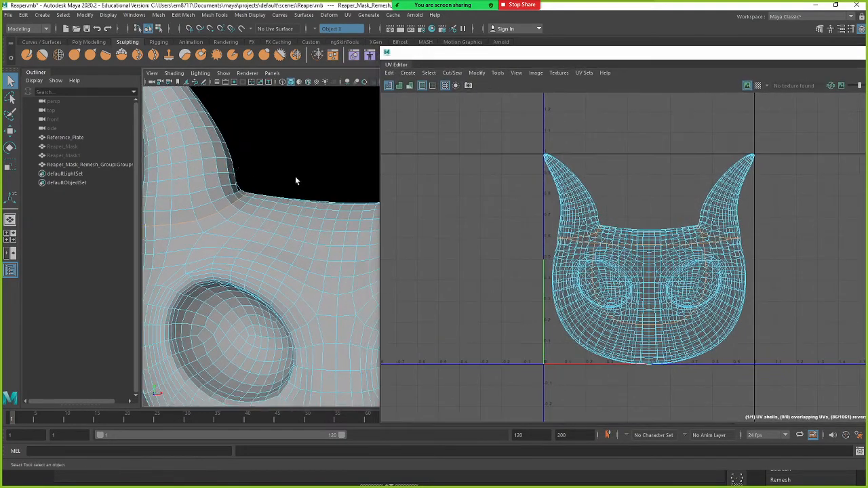
click(36, 72)
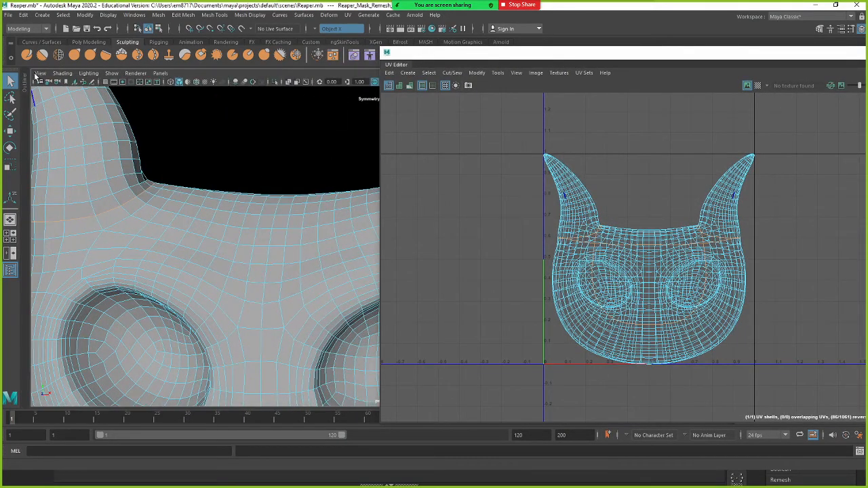
alt+right_drag(264, 209, 235, 212)
alt+middle_drag(234, 212, 152, 206)
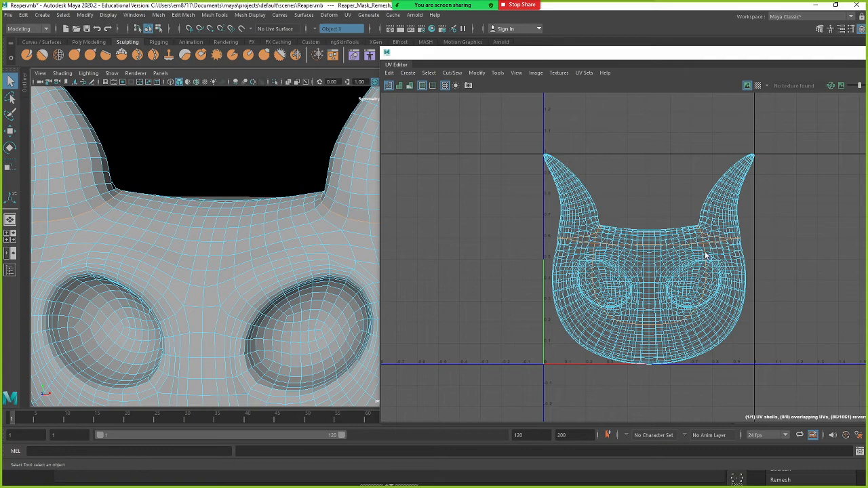
Follow the selected edge loop around the side and back of the mask
alt+right_drag(326, 334, 223, 287)
alt+drag(223, 287, 97, 301)
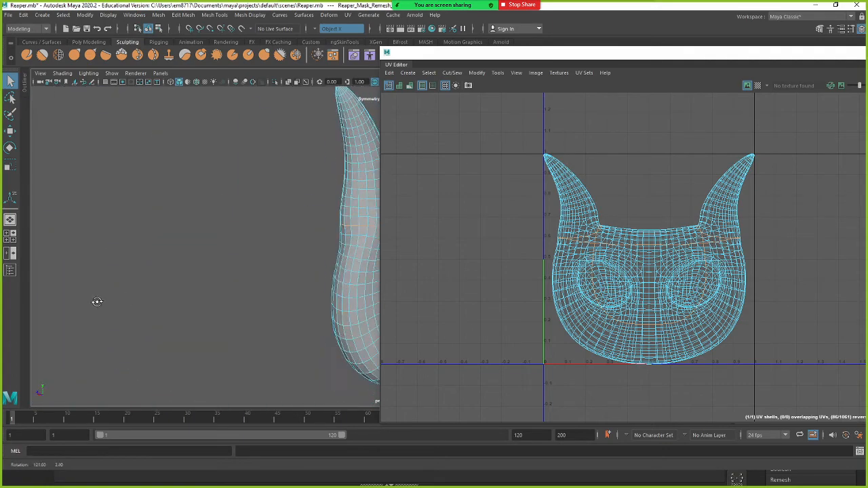
alt+drag(285, 286, 175, 272)
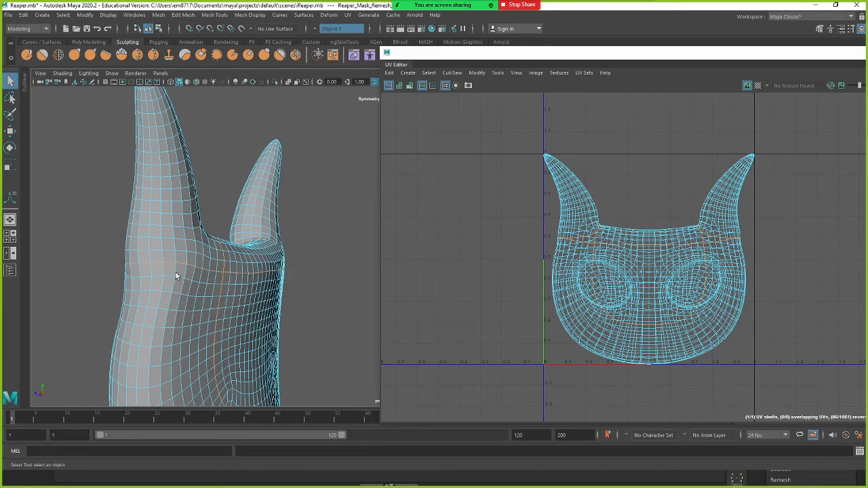
Select the edge loop that runs across the back of the mask below the horns
double_click(166, 226)
alt+drag(88, 243, 162, 246)
alt+middle_drag(163, 246, 100, 247)
alt+drag(277, 254, 258, 263)
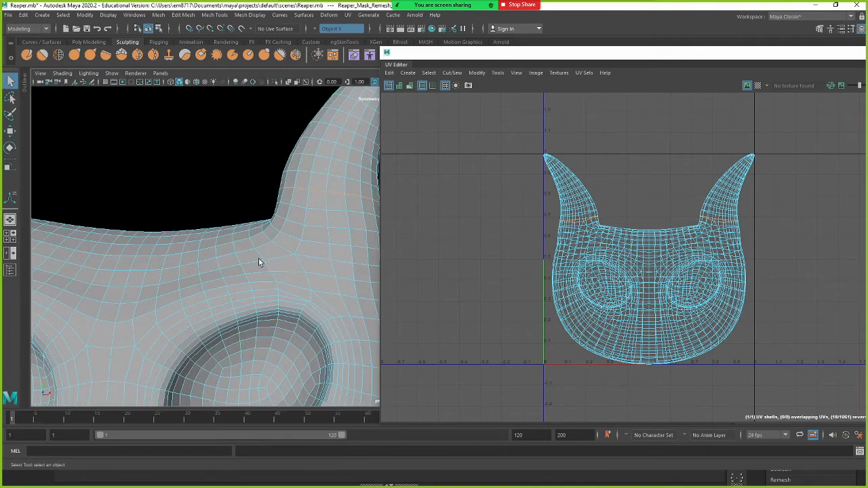
click(284, 238)
alt+drag(274, 232, 105, 245)
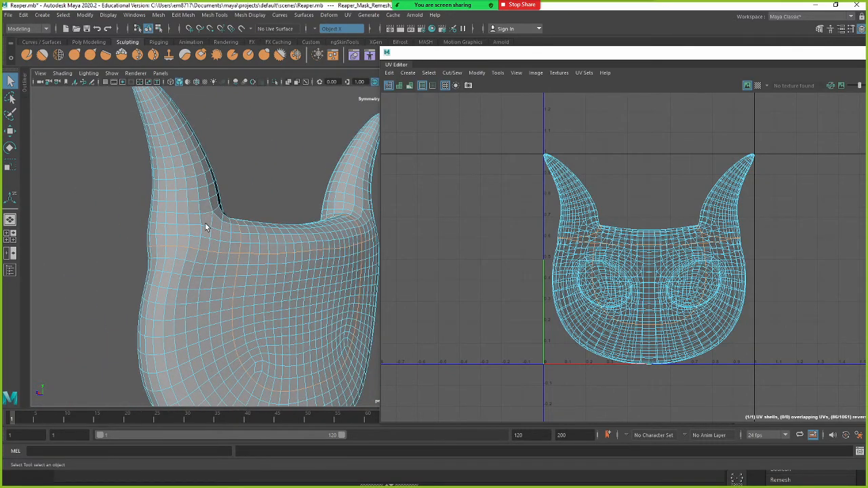
alt+drag(205, 223, 152, 250)
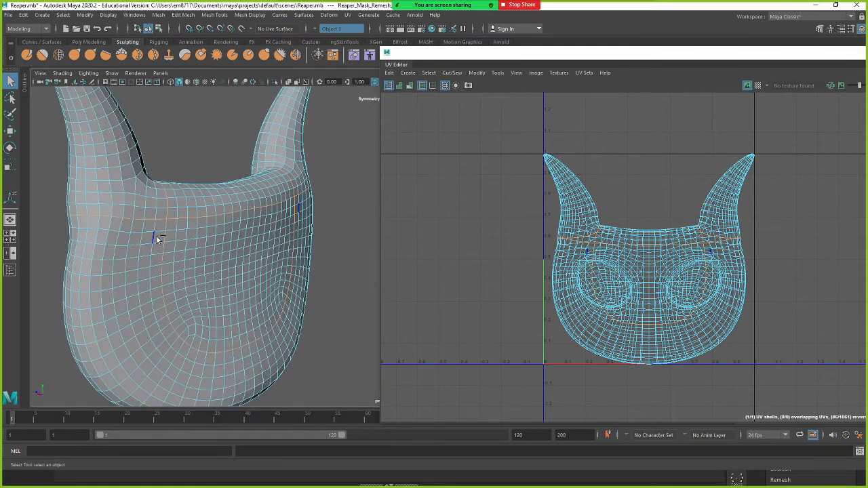
Deselect the loop's edges on the lower part of the mask and add stepped edges up to the horns' inner corners
ctrl+drag(239, 266, 372, 371)
alt+drag(315, 305, 308, 296)
alt+middle_drag(308, 297, 136, 283)
scroll(271, 277, up, 1)
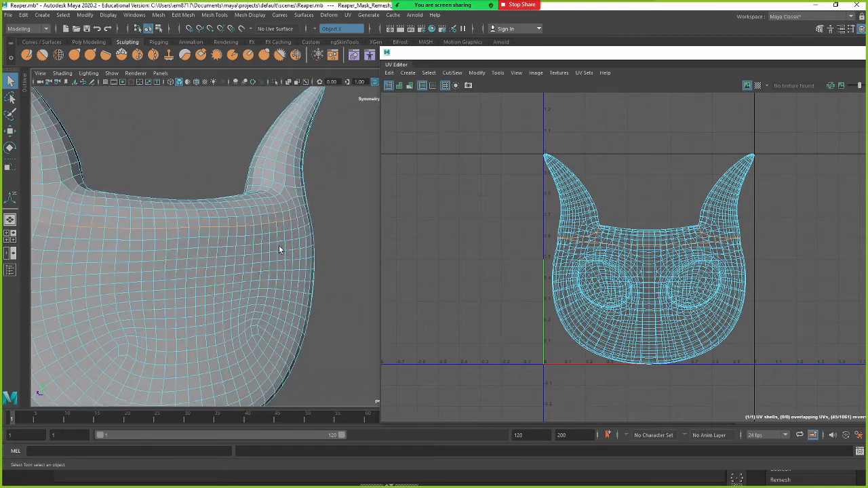
alt+middle_drag(273, 250, 330, 248)
scroll(262, 242, up, 2)
scroll(235, 248, down, 1)
scroll(232, 246, up, 2)
alt+middle_drag(229, 245, 210, 273)
alt+right_drag(210, 274, 27, 247)
alt+middle_drag(198, 262, 222, 264)
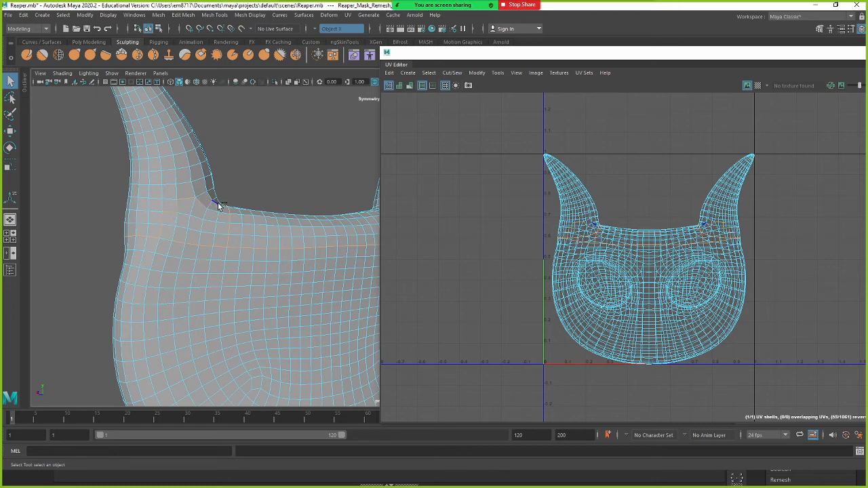
Deselect the edges crossing the back of the mask between the horns and cut the UVs along both horn bases
alt+drag(215, 231, 229, 215)
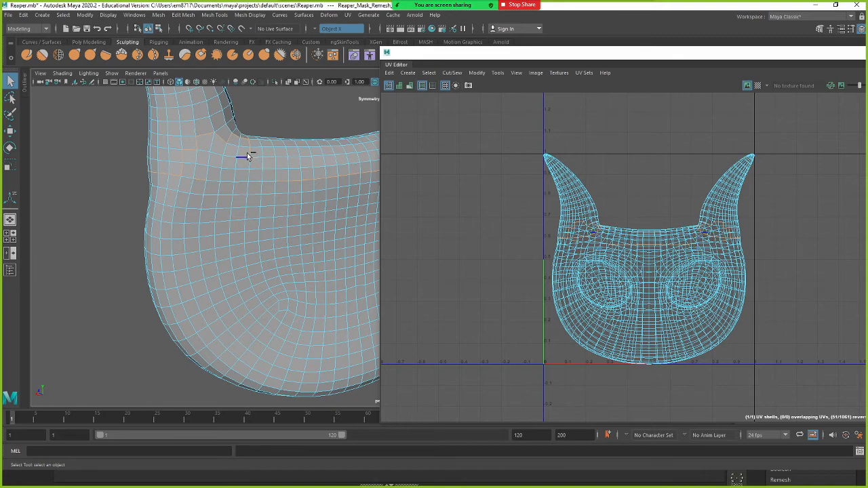
alt+middle_drag(264, 158, 66, 278)
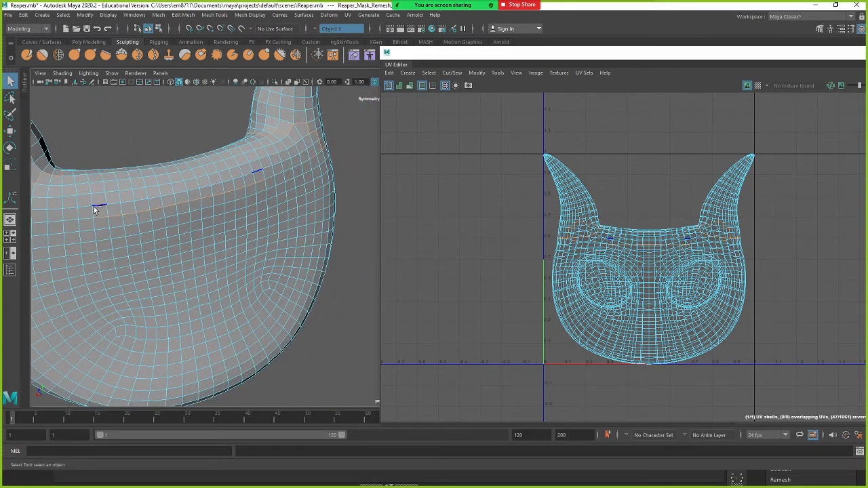
alt+drag(209, 216, 277, 237)
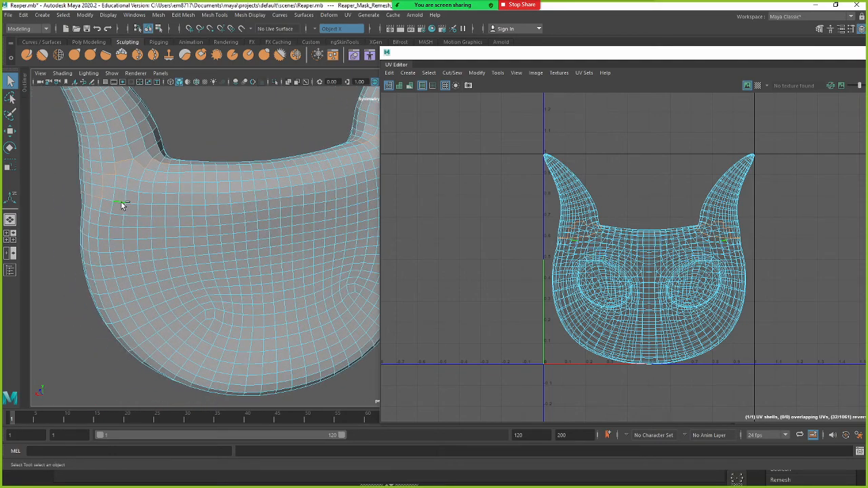
alt+drag(237, 256, 137, 227)
alt+drag(210, 216, 210, 241)
shift+right_drag(596, 257, 580, 265)
Examine both horns from the side and back, in edge mode, for a place for a lengthwise seam
alt+drag(366, 251, 252, 248)
right_drag(257, 230, 256, 208)
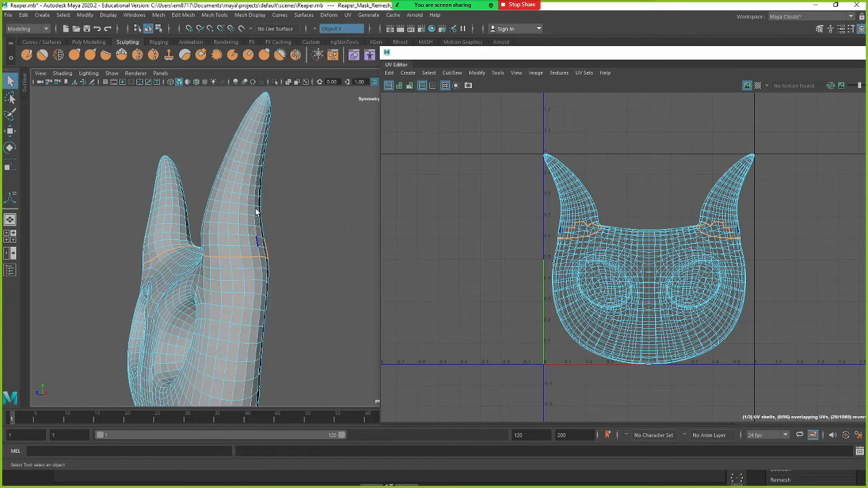
double_click(252, 255)
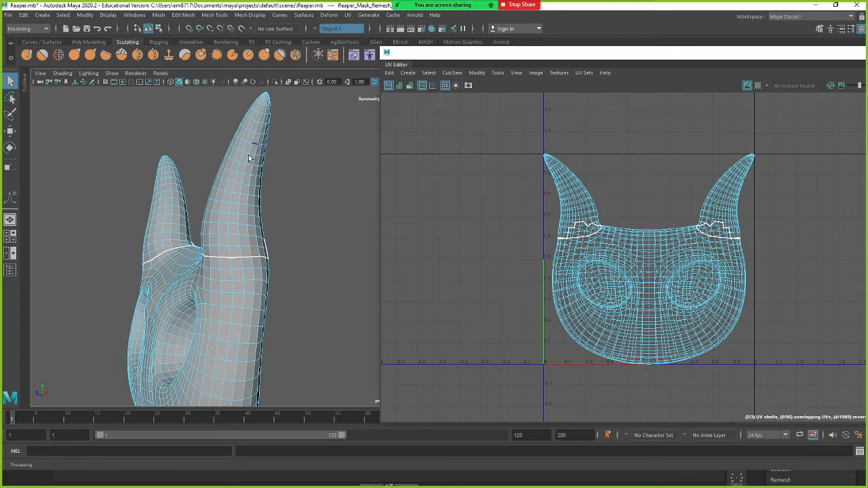
alt+right_drag(263, 211, 336, 203)
alt+middle_drag(262, 192, 281, 231)
alt+right_drag(244, 227, 280, 224)
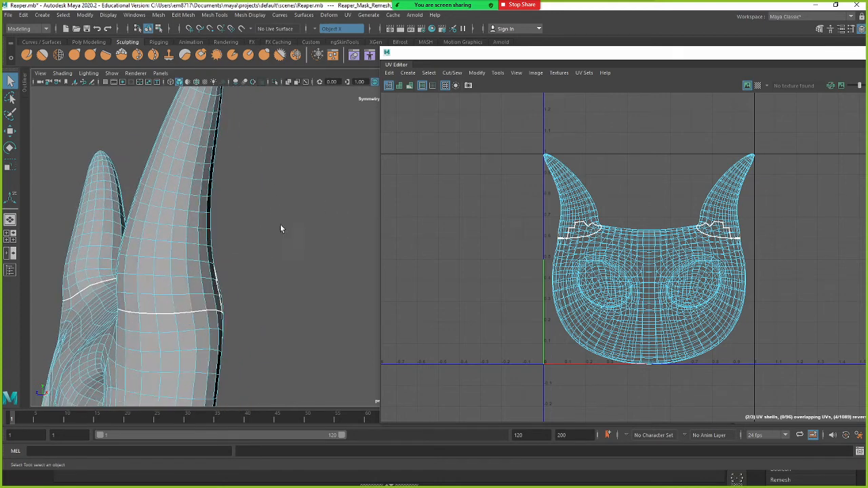
alt+middle_drag(212, 270, 230, 285)
alt+drag(214, 307, 227, 158)
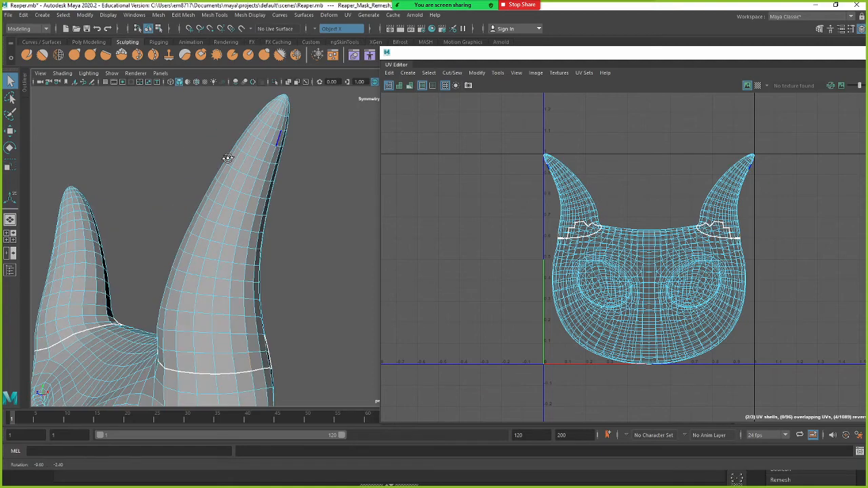
alt+drag(235, 272, 146, 304)
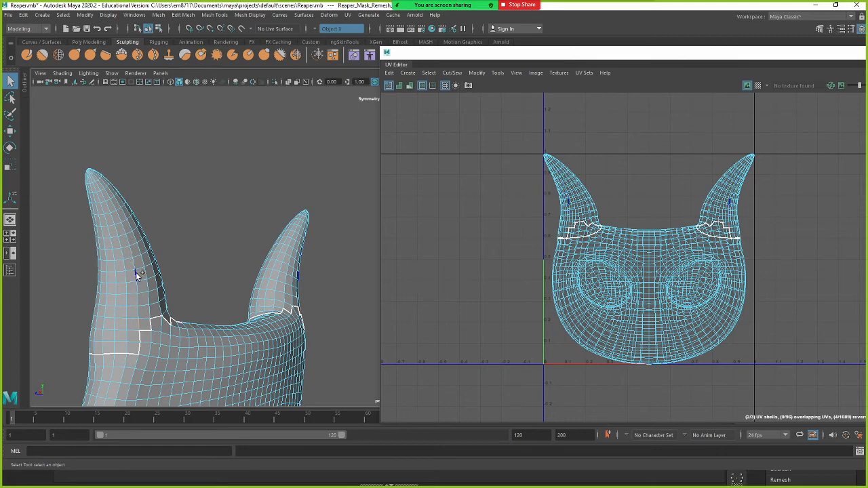
Select the lengthwise edge line up the back of the horns to their tips and cut the UVs along it
shift+double_click(120, 221)
alt+middle_drag(162, 194, 193, 205)
alt+right_drag(194, 205, 305, 219)
alt+middle_drag(146, 215, 211, 212)
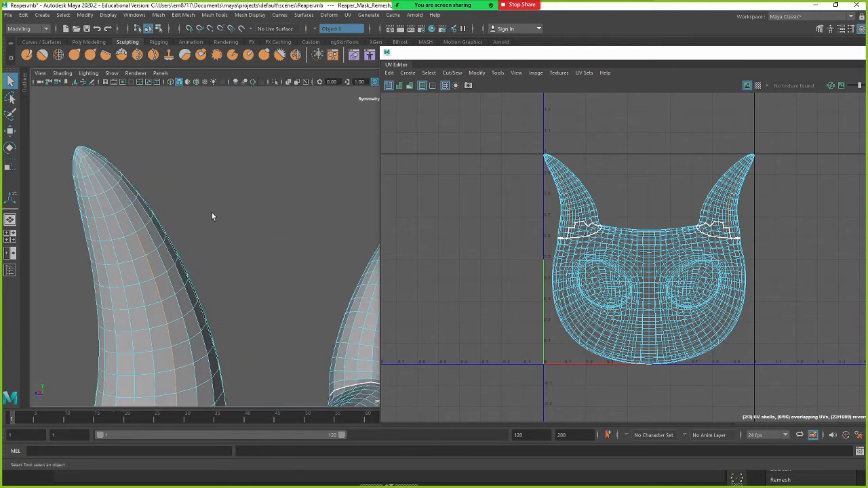
alt+drag(212, 212, 240, 248)
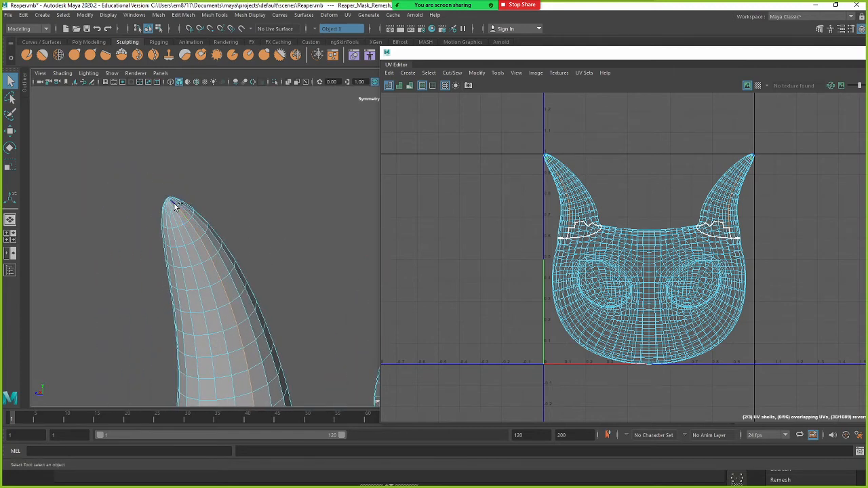
alt+drag(187, 194, 257, 270)
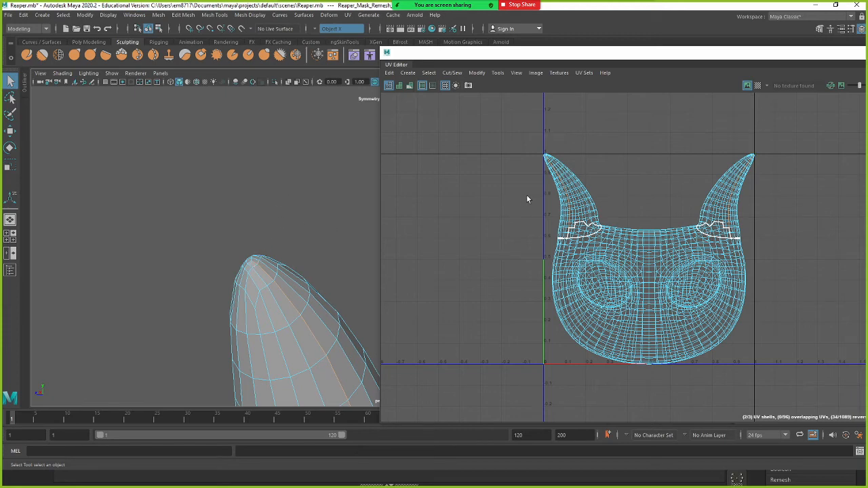
shift+right_drag(527, 196, 452, 222)
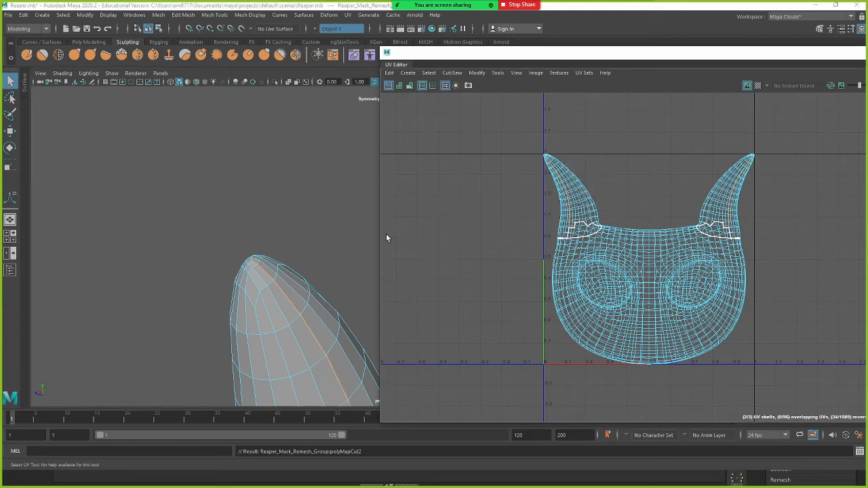
Select both horn UV shells and move them up, clear of the face shell
alt+drag(265, 224, 201, 268)
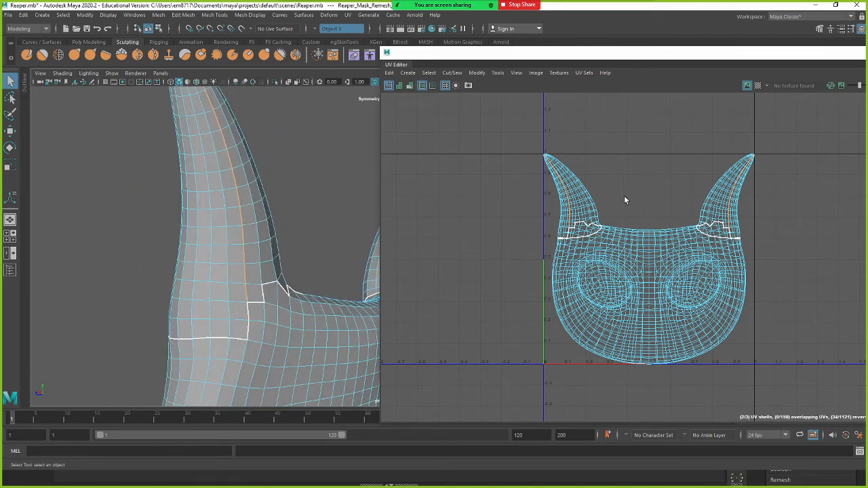
right_drag(626, 199, 603, 205)
click(590, 207)
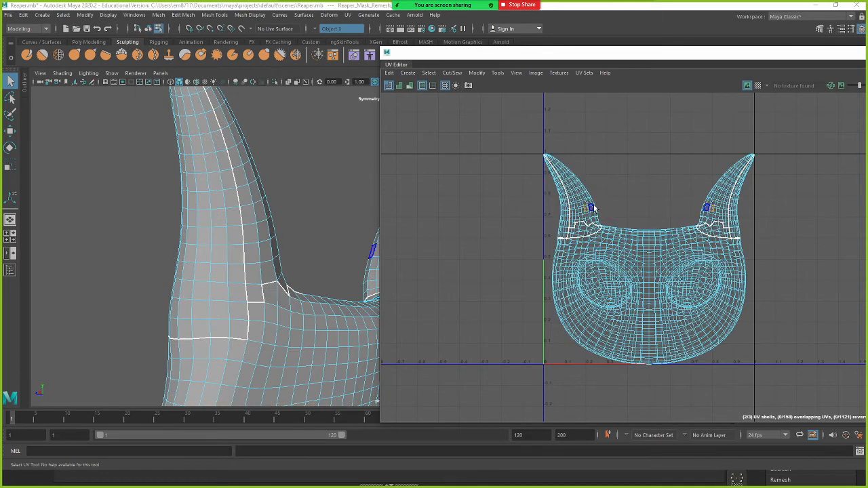
click(707, 155)
right_drag(669, 171, 669, 143)
click(586, 203)
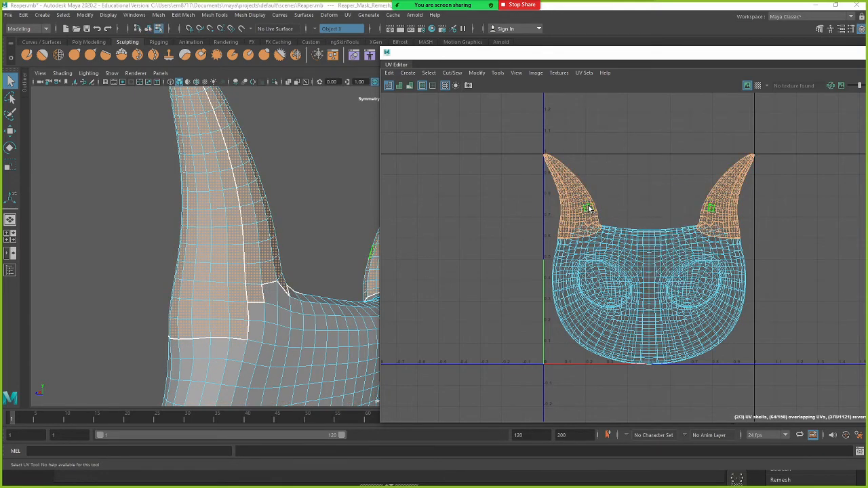
key(w)
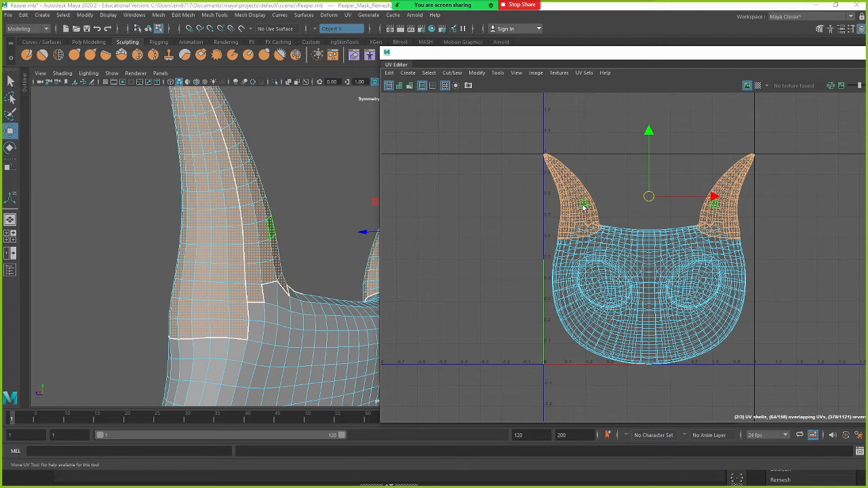
drag(649, 196, 645, 162)
Unfold the two selected horn UV shells
scroll(301, 235, down, 3)
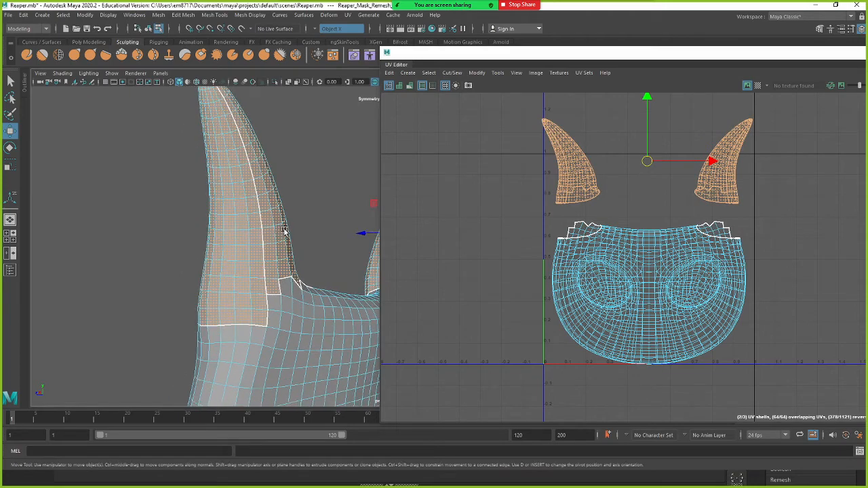
alt+middle_drag(285, 230, 176, 218)
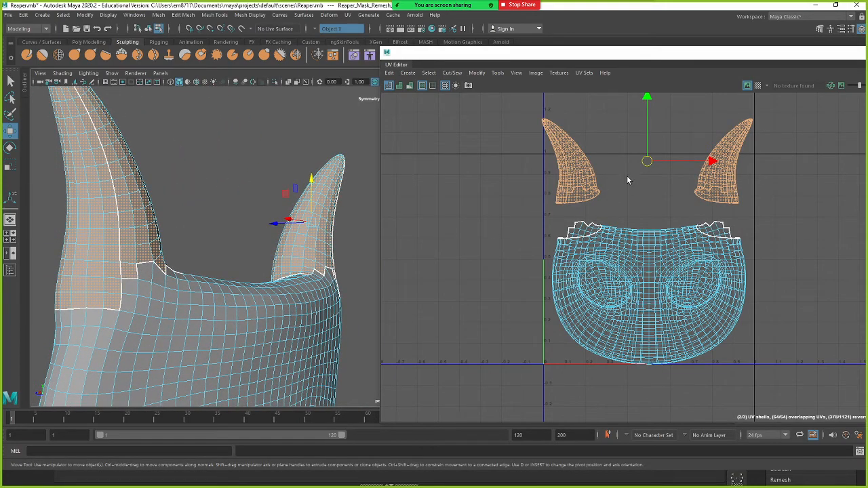
shift+right_drag(612, 165, 521, 167)
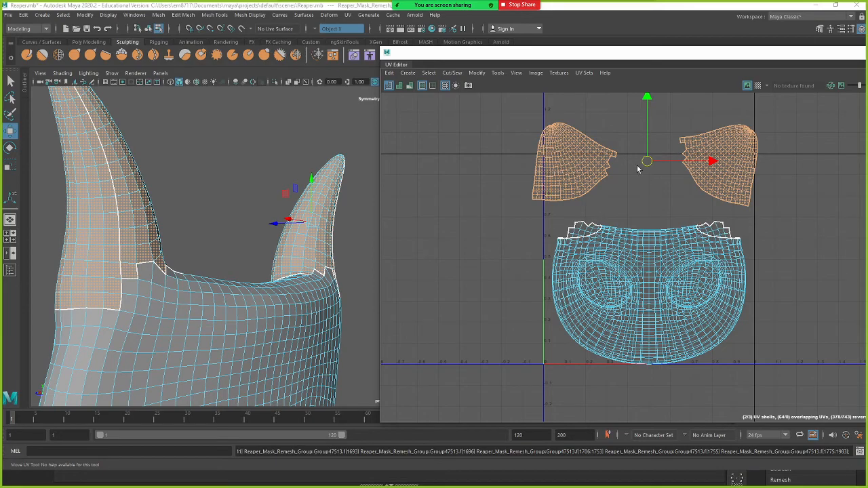
Select the edge loop that follows the outer side of the mask between its front and back
alt+drag(252, 244, 203, 236)
right_click(186, 173)
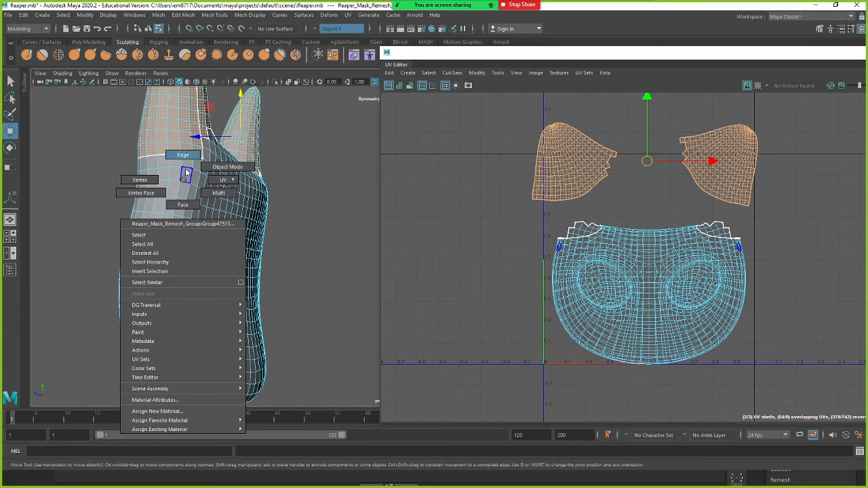
click(183, 155)
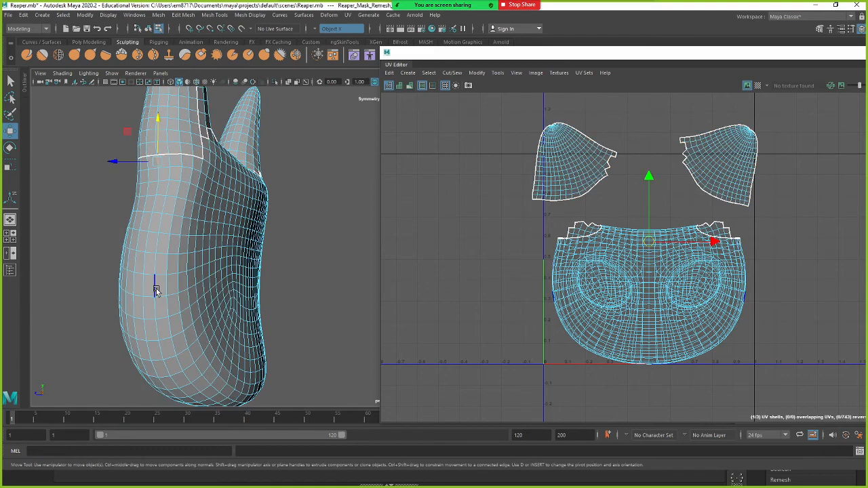
alt+drag(145, 291, 169, 258)
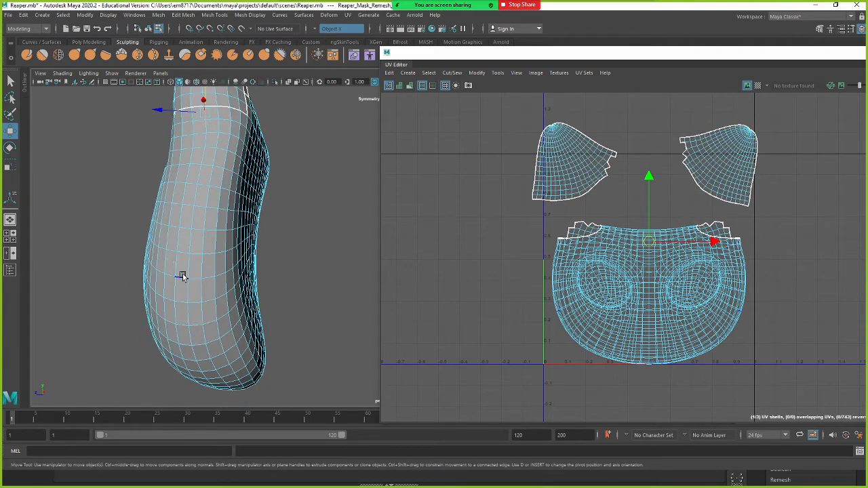
click(107, 147)
click(204, 115)
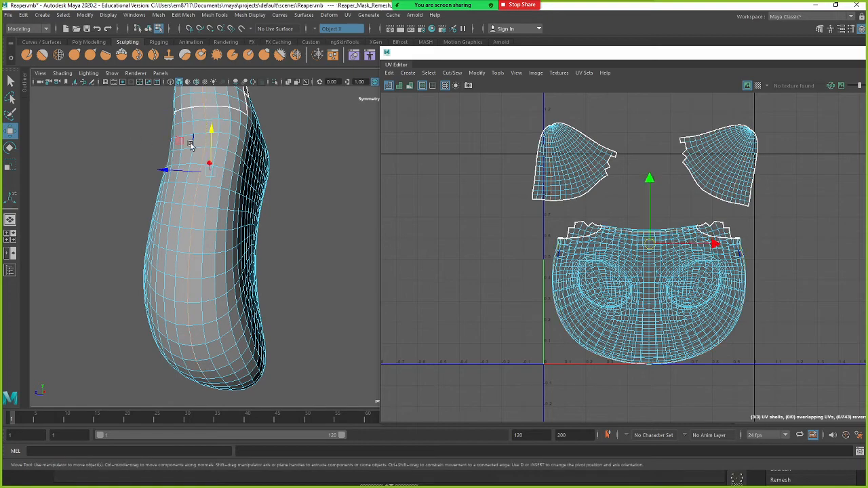
alt+drag(191, 145, 133, 160)
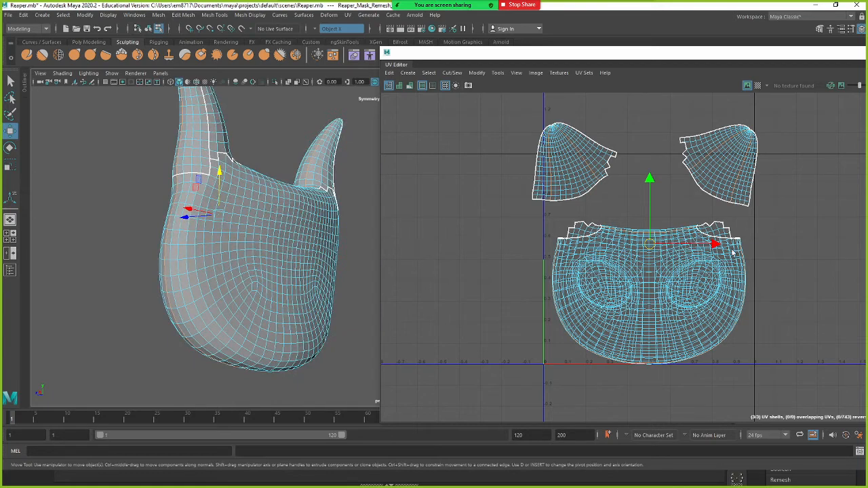
Remove the edges on the two horn shells from the selection in the UV layout
alt+middle_drag(540, 233, 504, 263)
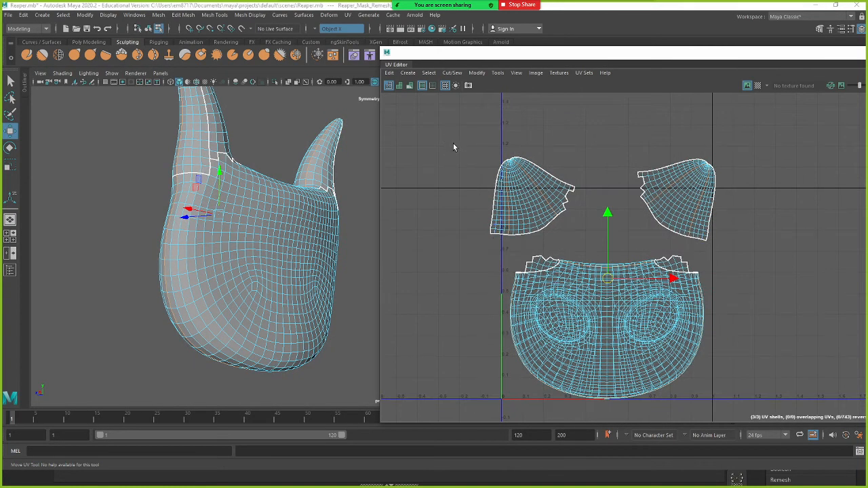
drag(455, 147, 582, 247)
drag(656, 126, 734, 218)
Check the remaining rim edges in wireframe display and cut the UVs along them to separate the mask's front from its back
alt+drag(252, 219, 284, 181)
key(4)
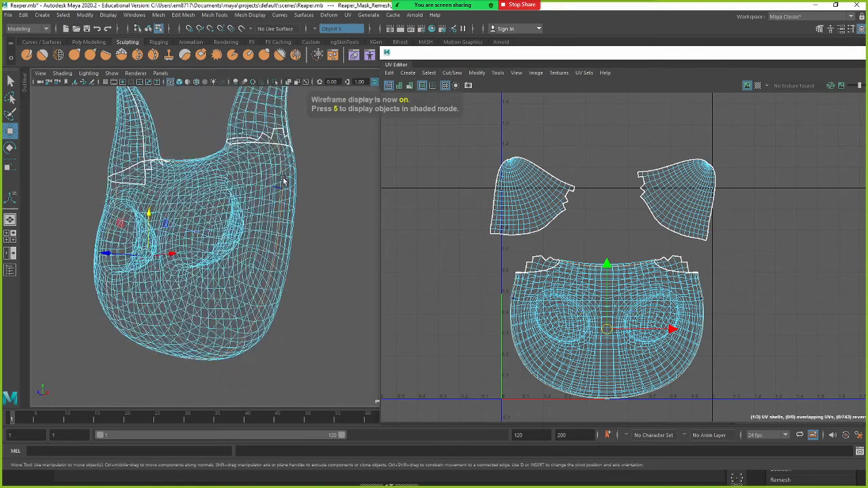
alt+drag(88, 347, 100, 198)
alt+drag(273, 134, 211, 174)
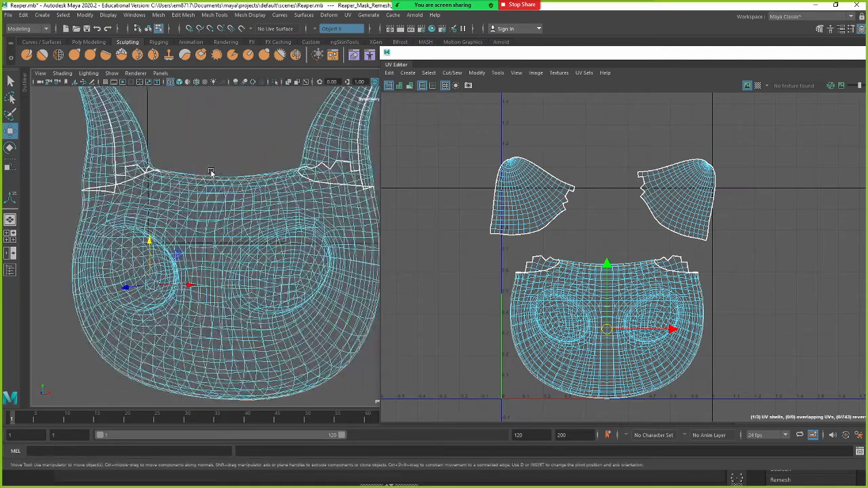
alt+middle_drag(259, 208, 267, 191)
alt+right_drag(268, 191, 210, 189)
alt+drag(210, 190, 236, 204)
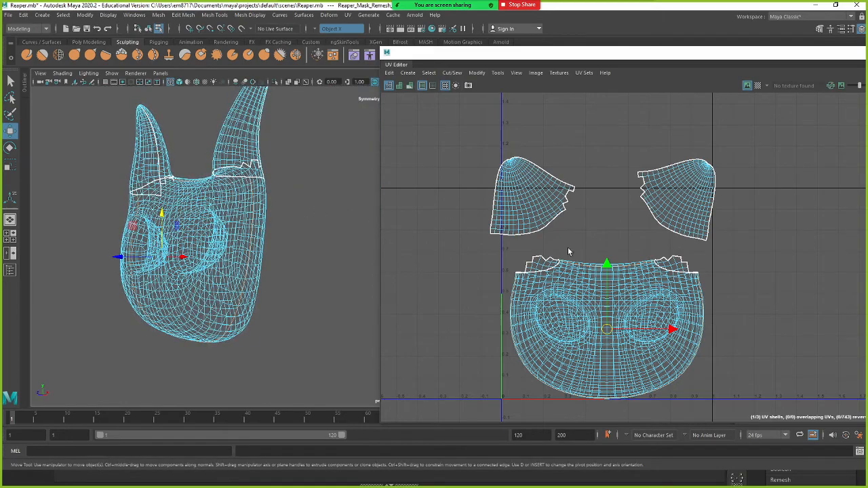
shift+right_drag(569, 252, 533, 256)
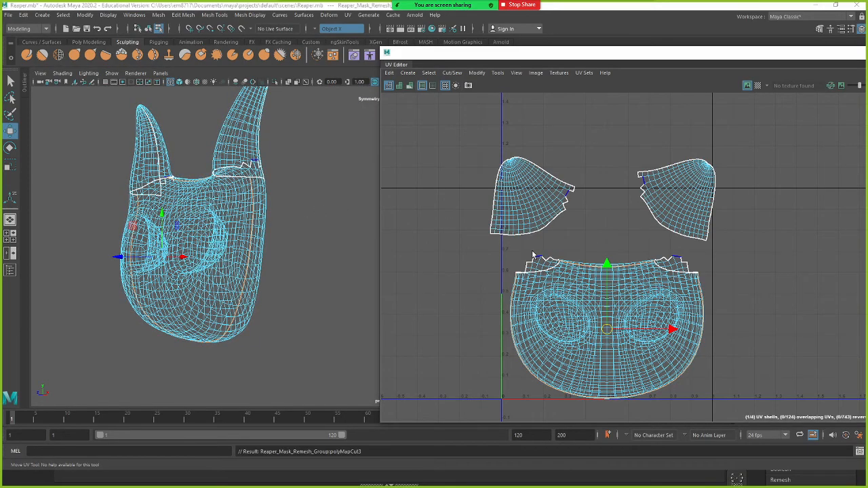
Return the viewport to shaded display with the mask's eye sockets in front view
alt+middle_drag(533, 253, 533, 232)
alt+drag(142, 223, 200, 235)
mouse_move(200, 234)
alt+right_down()
mouse_move(262, 227)
mouse_move(238, 231)
alt+right_up()
key(5)
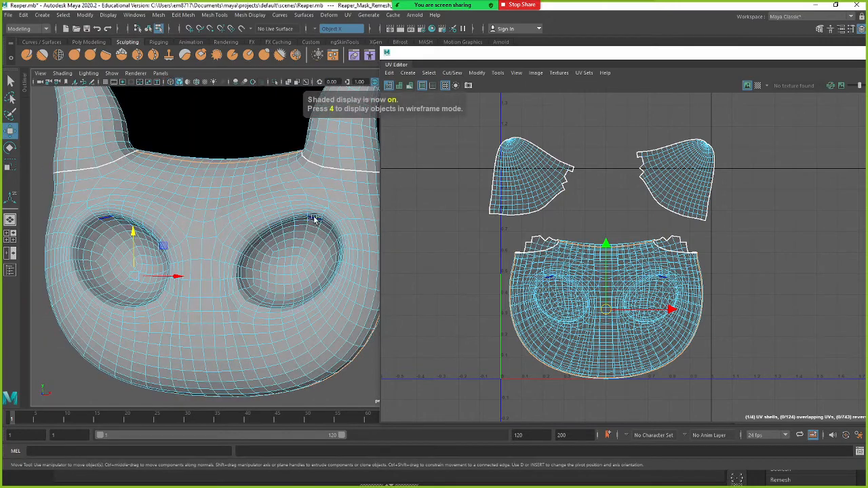
Select the edges around the rims of both eye sockets, including the bands just beneath them, and cut the UVs along them
right_drag(314, 218, 314, 198)
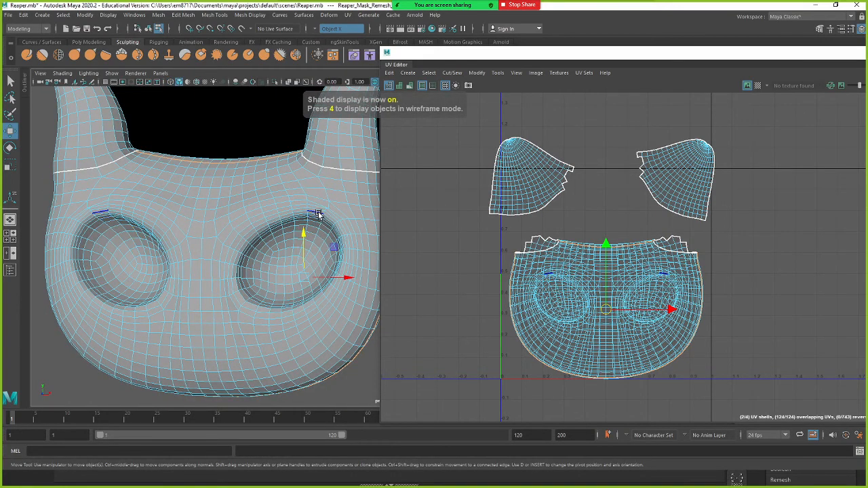
click(313, 250)
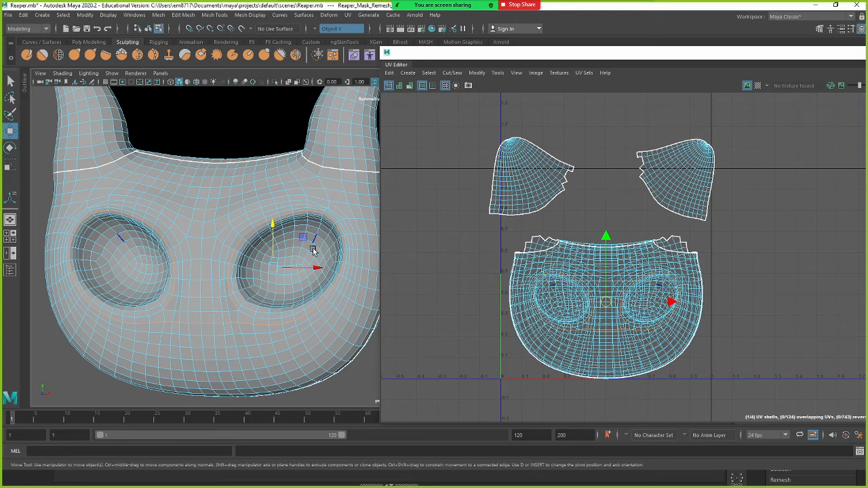
click(250, 311)
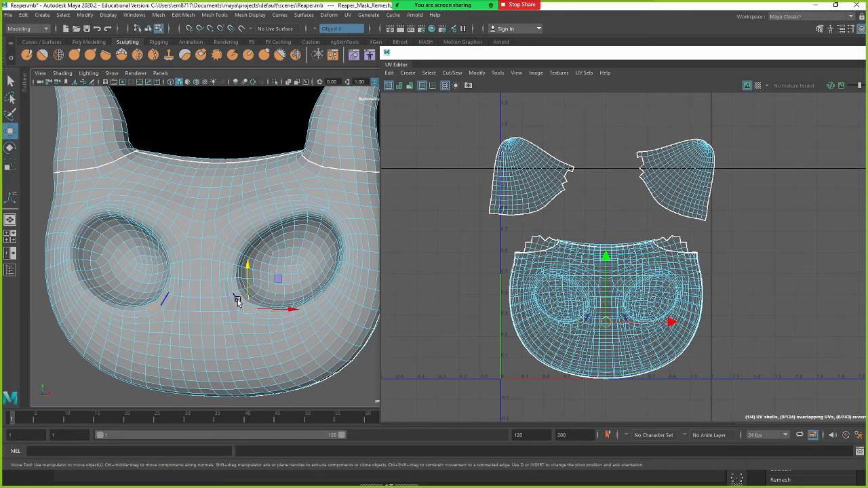
double_click(237, 301)
click(236, 302)
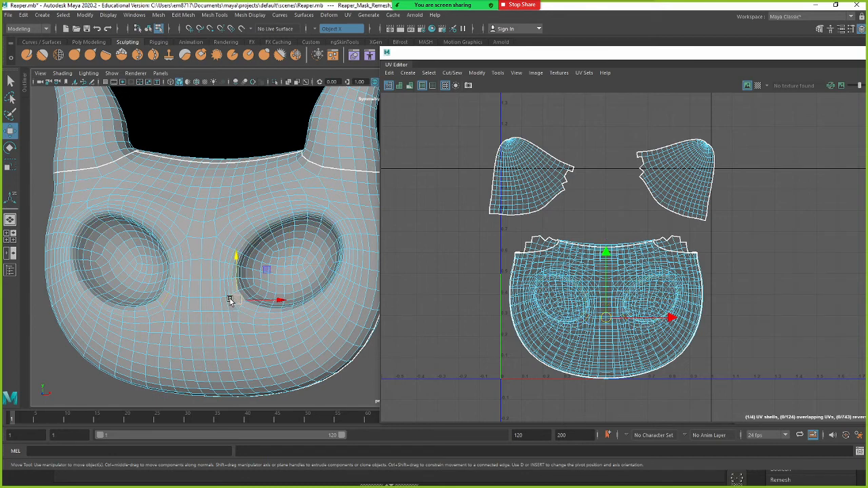
key(q)
click(232, 304)
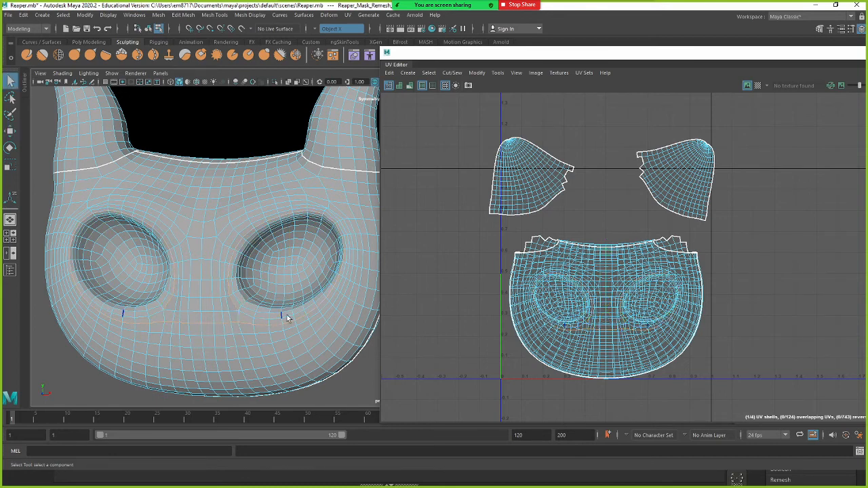
scroll(267, 324, up, 6)
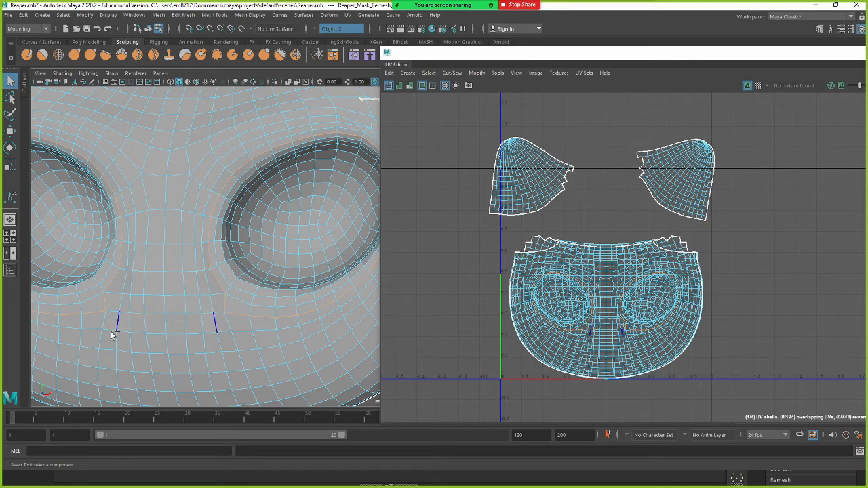
scroll(152, 333, down, 3)
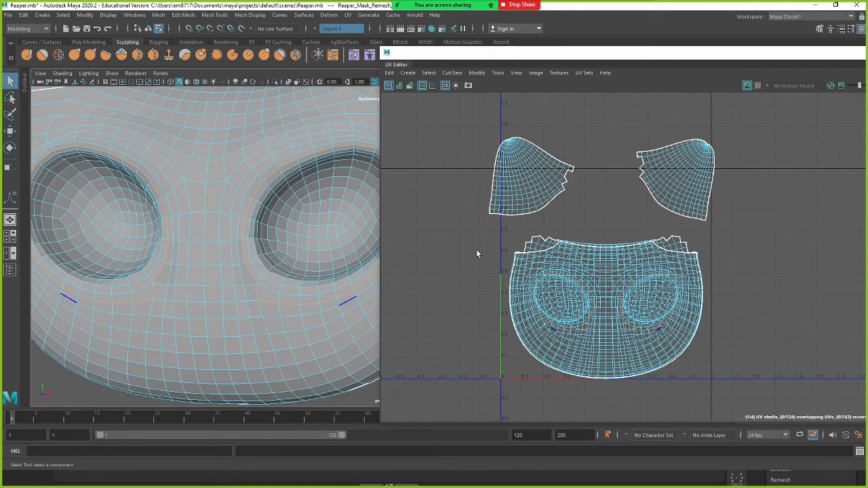
shift+right_drag(477, 250, 445, 269)
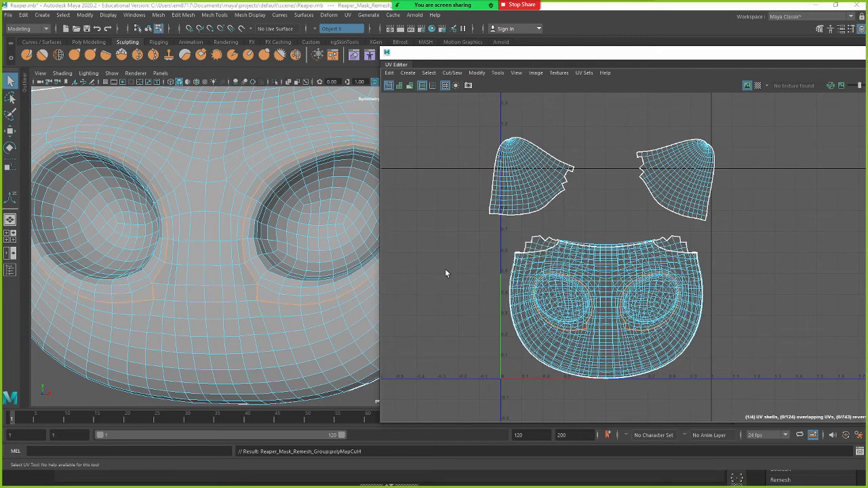
Separate the overlapping UV shells by moving the mask's back and front shells to opposite sides of the eye socket shells
scroll(469, 271, down, 2)
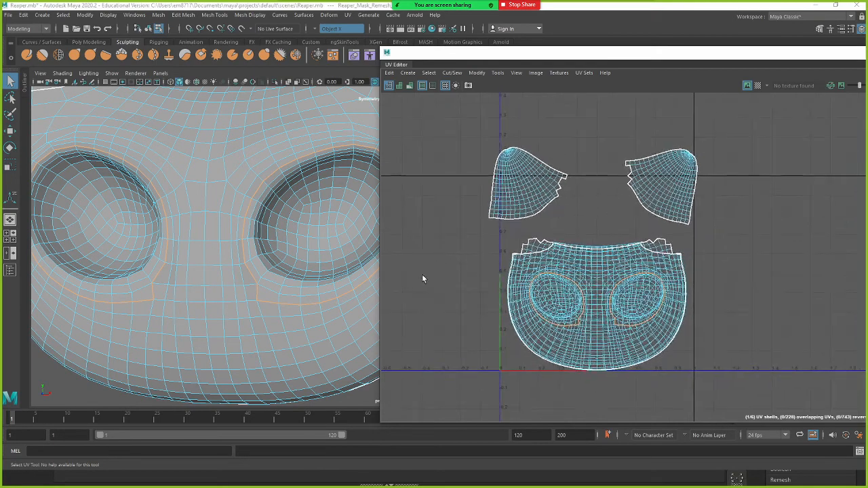
right_drag(578, 299, 589, 317)
click(599, 316)
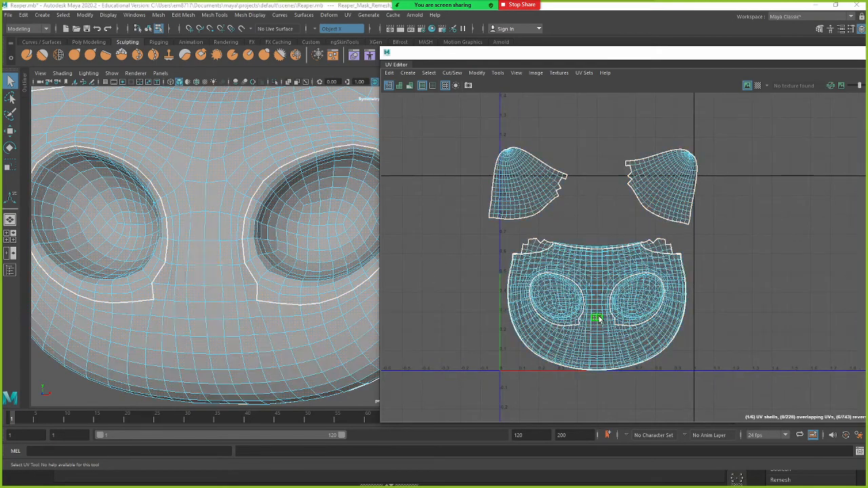
double_click(599, 316)
key(w)
drag(598, 311, 787, 293)
click(597, 308)
double_click(598, 310)
drag(602, 312, 441, 312)
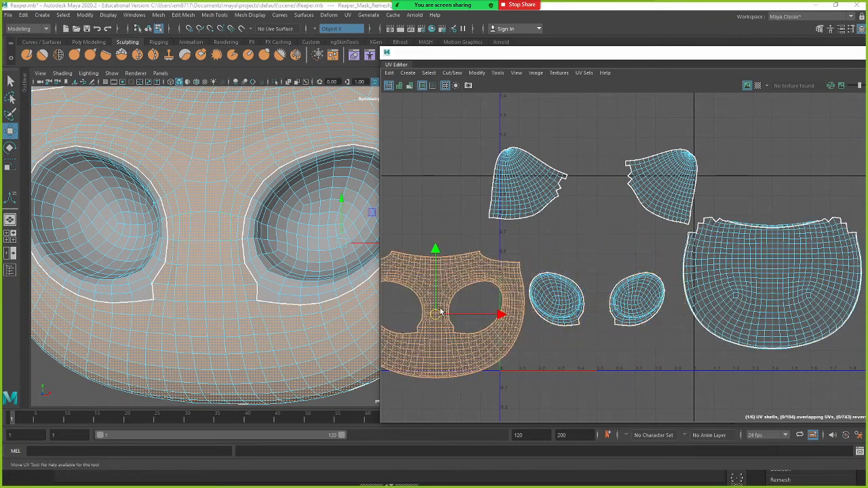
Unfold the mask's front shell, both eye socket shells and the back shell
scroll(440, 312, down, 3)
scroll(429, 228, down, 3)
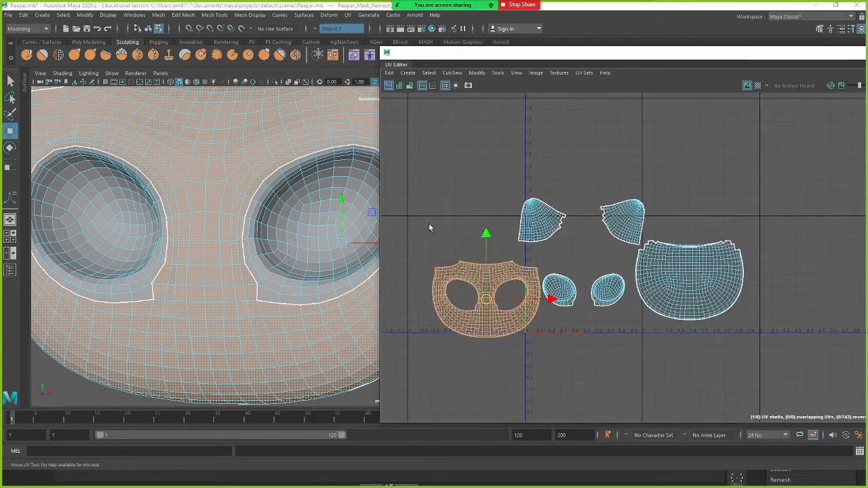
shift+right_drag(499, 280, 407, 278)
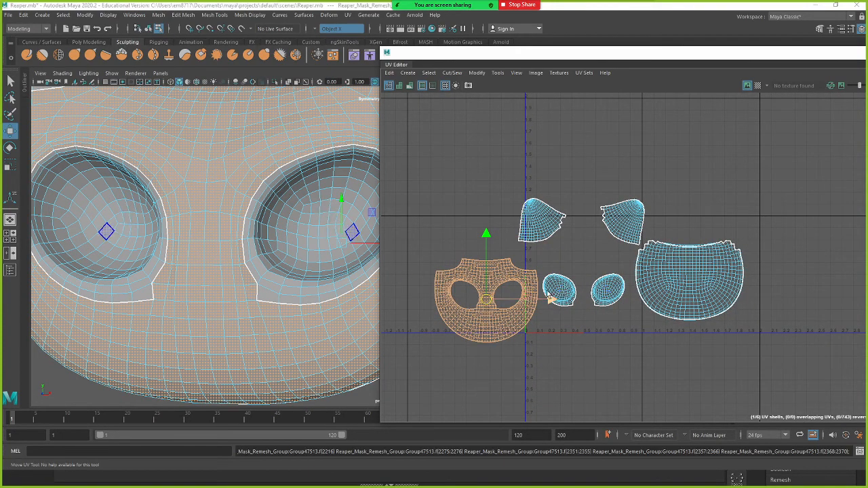
double_click(562, 291)
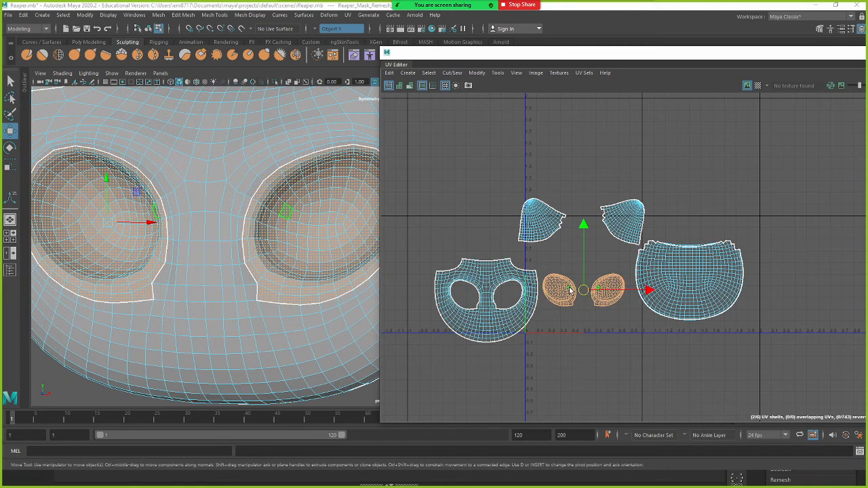
key(g)
double_click(686, 283)
key(g)
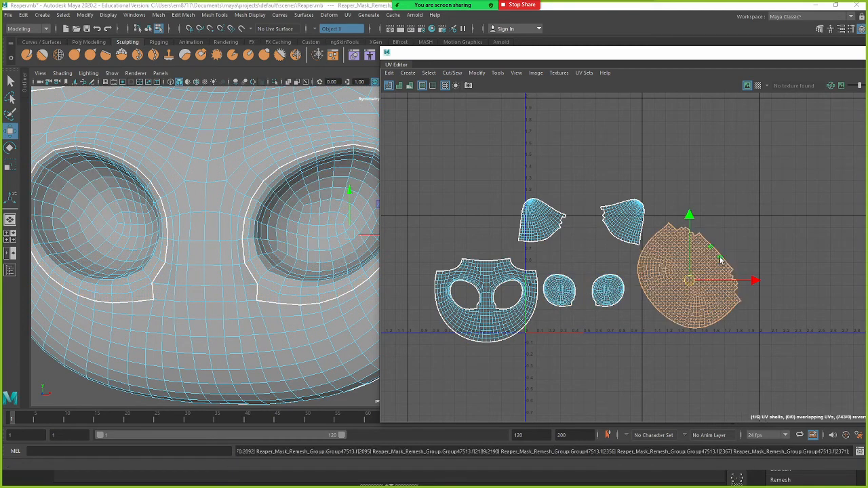
Select all the UV shells and lay them out inside the 0 to 1 UV tile
drag(405, 188, 751, 388)
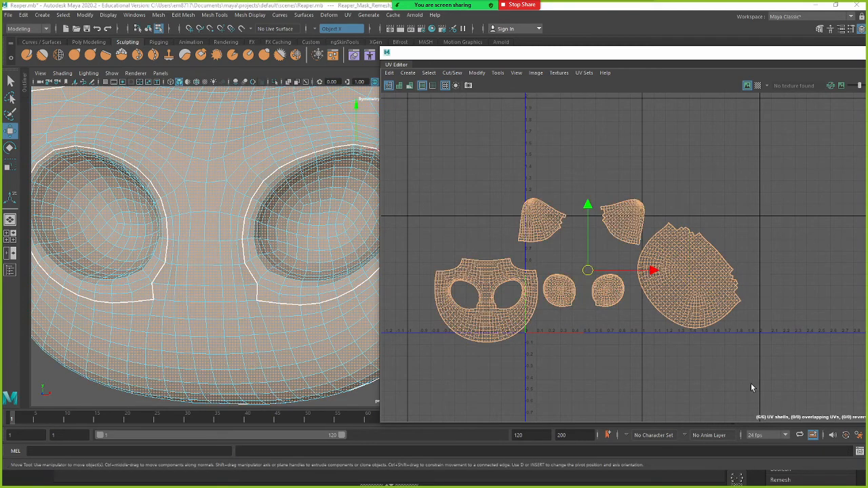
key(ctrl+l)
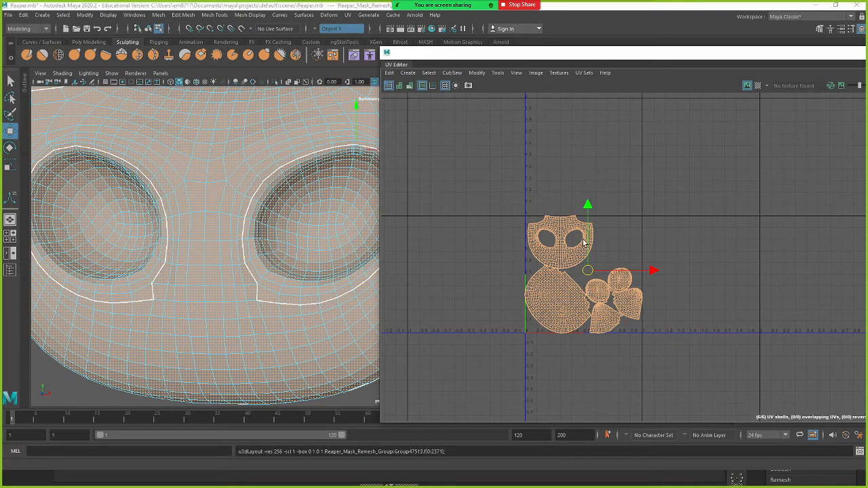
scroll(611, 244, up, 1)
scroll(289, 210, down, 6)
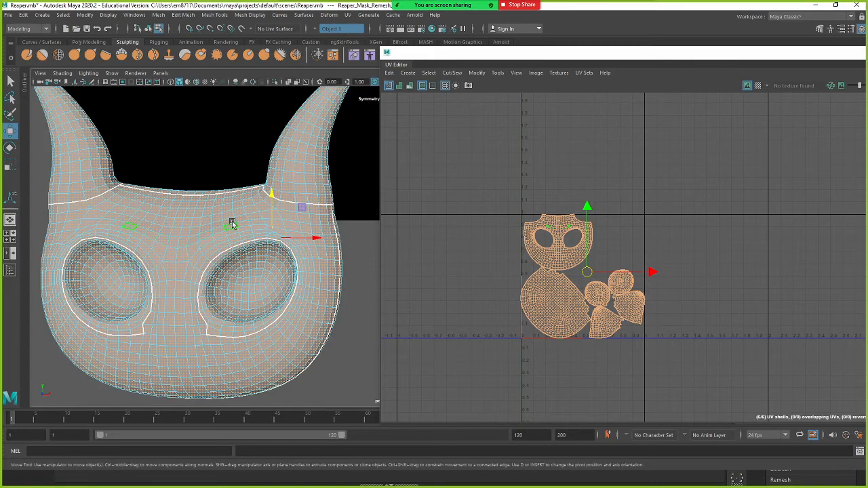
Return to object mode with the whole mask selected and apply the checker map to inspect it for UV distortion
right_drag(234, 223, 260, 210)
click(363, 236)
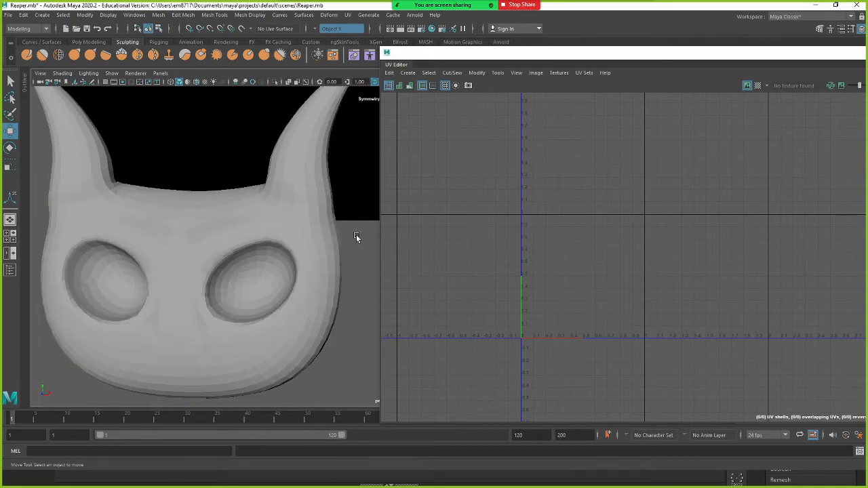
scroll(352, 217, down, 3)
click(275, 238)
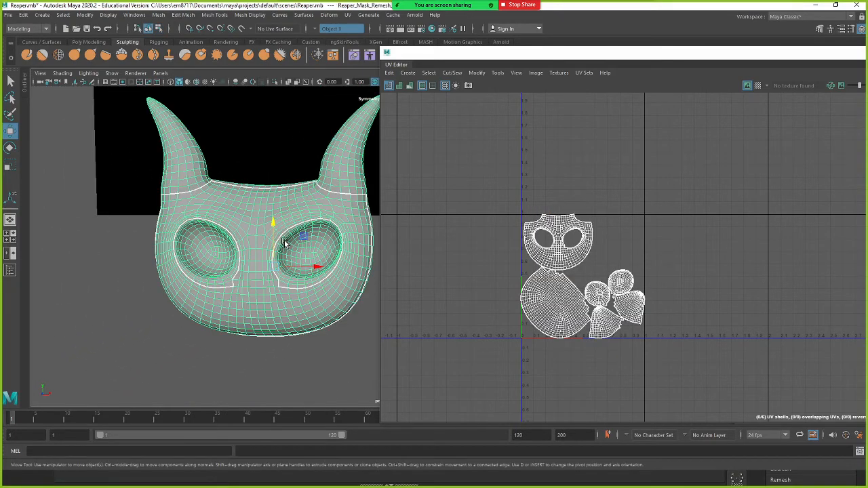
alt+drag(276, 238, 192, 257)
alt+middle_drag(197, 255, 221, 252)
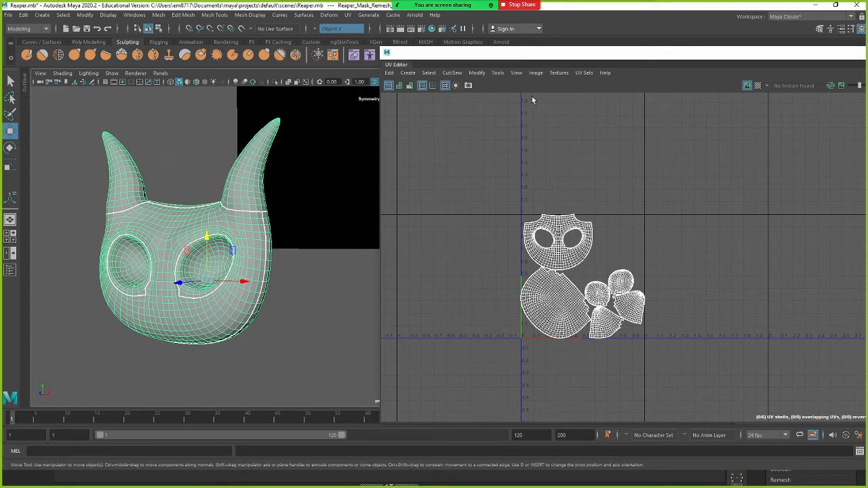
click(558, 72)
click(578, 92)
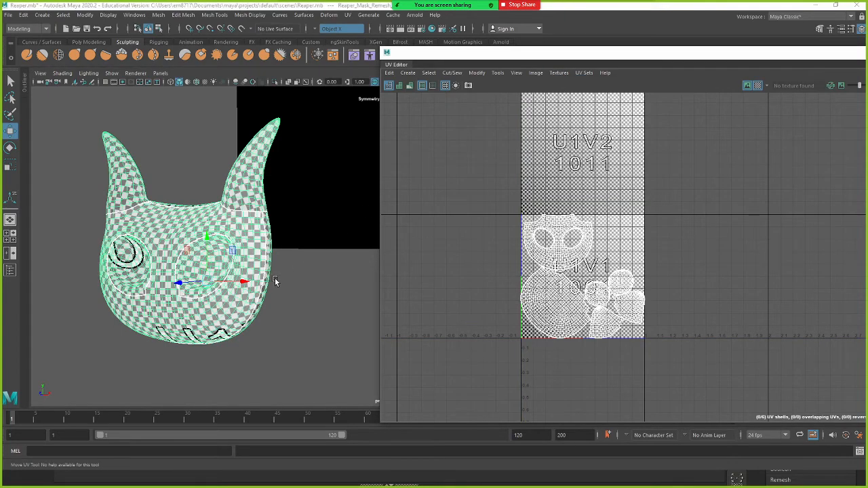
scroll(275, 281, up, 5)
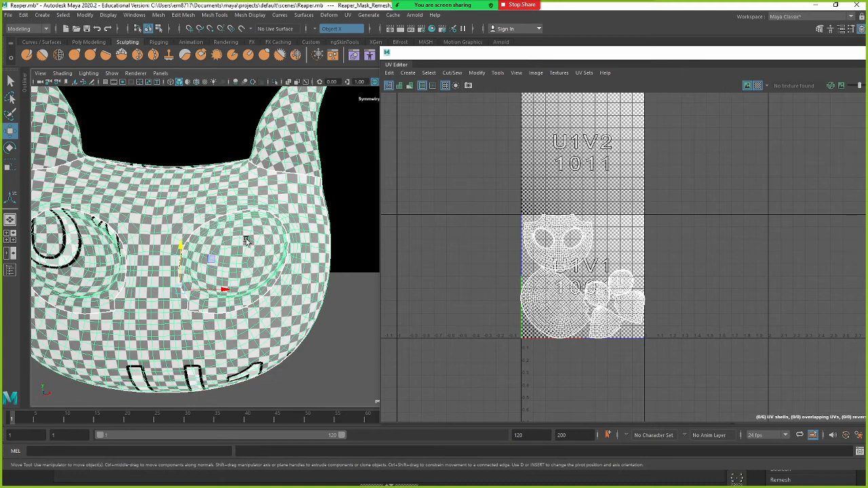
Shift the mask's front UV shell slightly in positive U and V to center the checker lettering better on the face
click(566, 234)
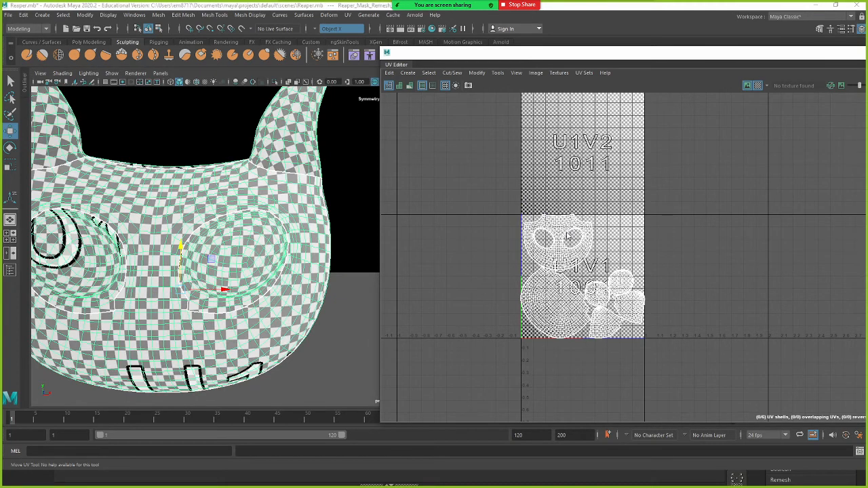
right_drag(568, 246, 557, 240)
double_click(561, 250)
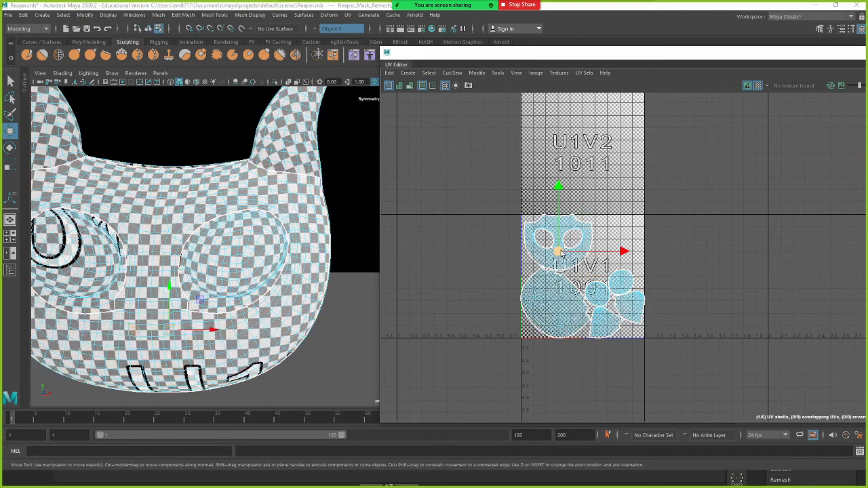
drag(561, 252, 570, 250)
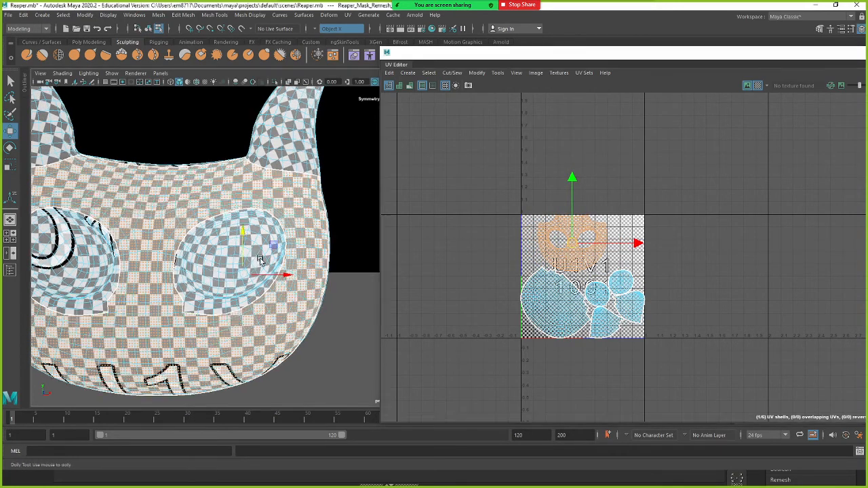
Return the mask to object mode, inspect its checker pattern and turn the checker map off
right_click(298, 233)
click(341, 218)
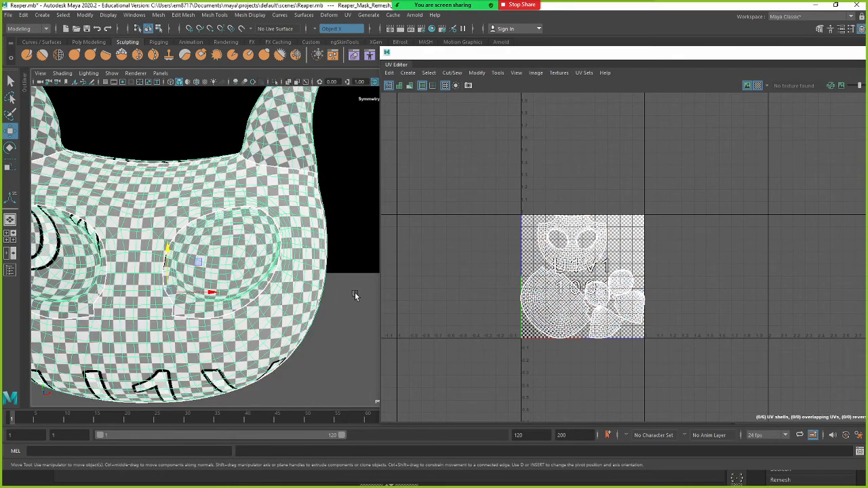
alt+right_drag(354, 294, 292, 286)
mouse_move(296, 289)
alt+mouse_down()
mouse_move(142, 282)
mouse_move(302, 281)
alt+mouse_up()
right_drag(281, 231, 336, 218)
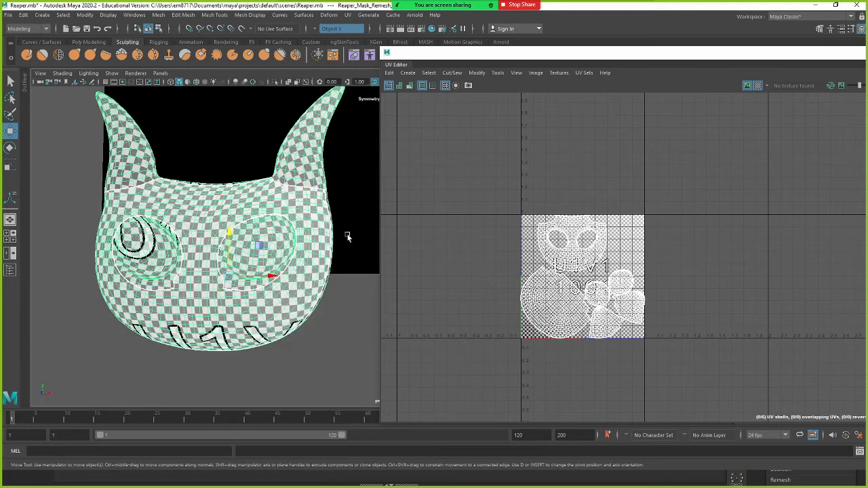
click(559, 72)
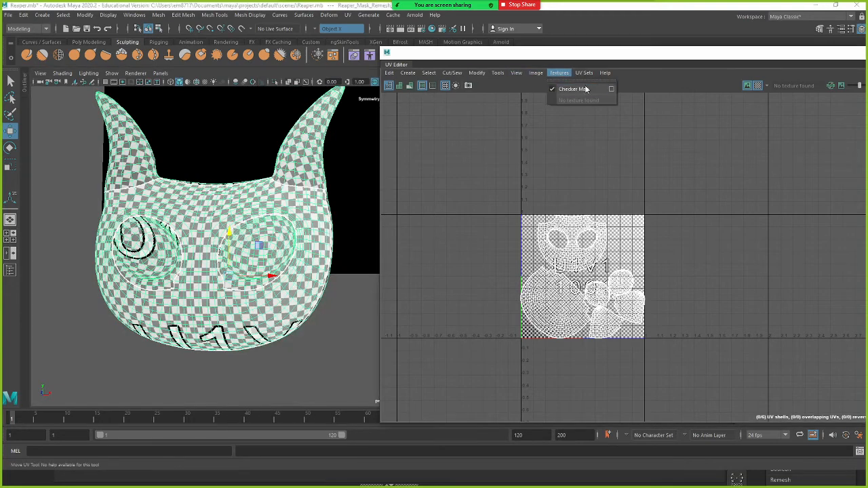
click(577, 90)
Close the UV Editor and save the Reaper.mb scene
drag(823, 57, 618, 92)
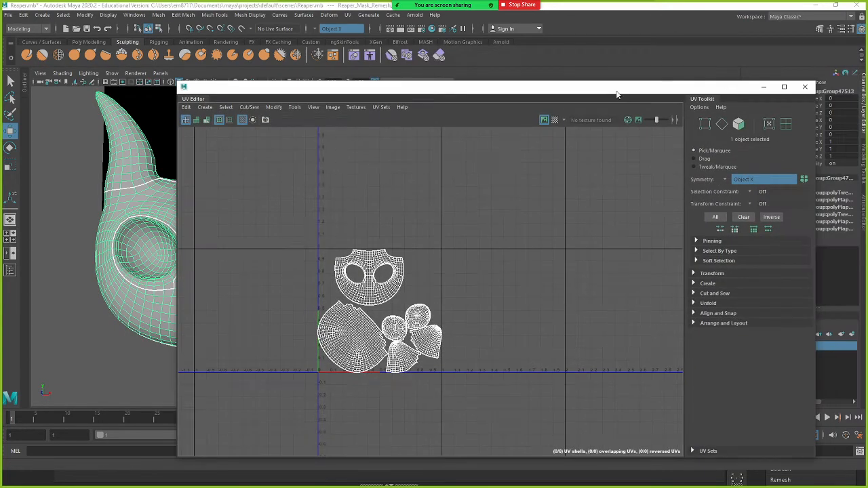
click(806, 87)
alt+middle_drag(293, 206, 313, 199)
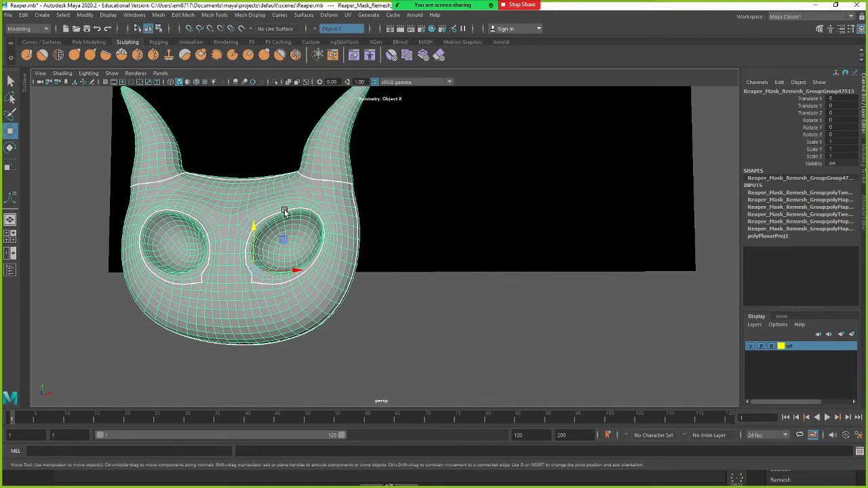
key(ctrl+s)
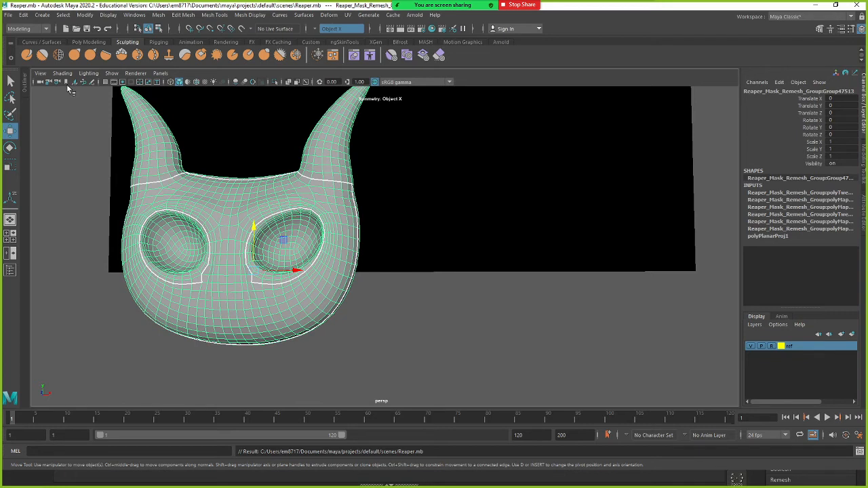
Export the selected mask as an OBJ file named Reaper Mask Remesh Group UV.OBJ in the Documents folder
click(8, 17)
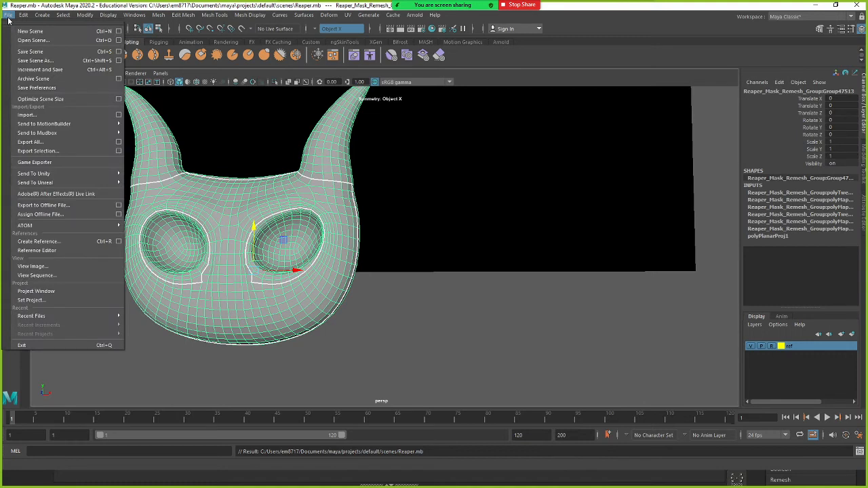
click(60, 152)
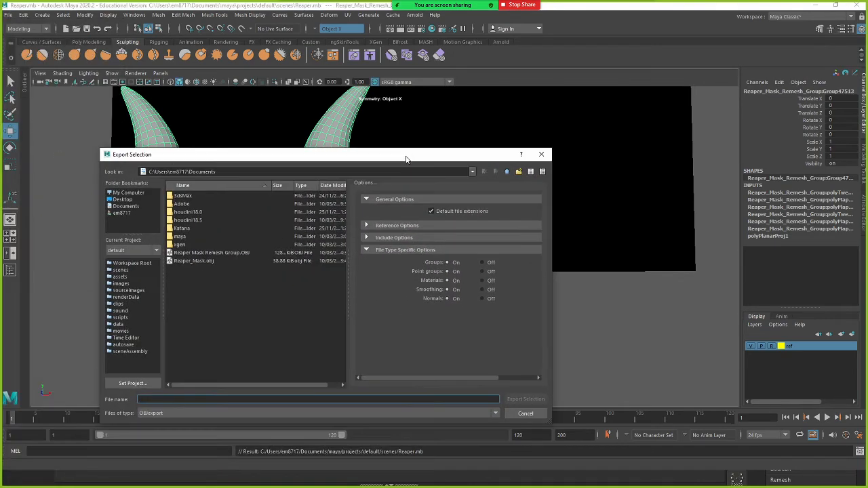
click(212, 252)
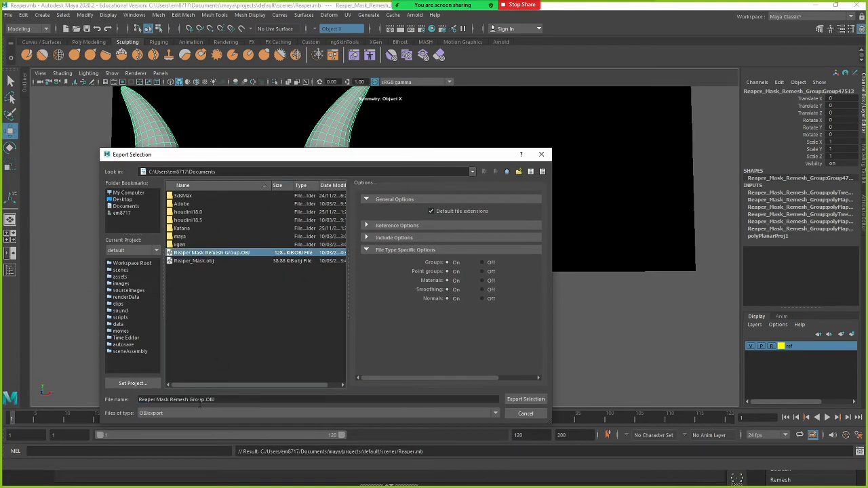
click(205, 400)
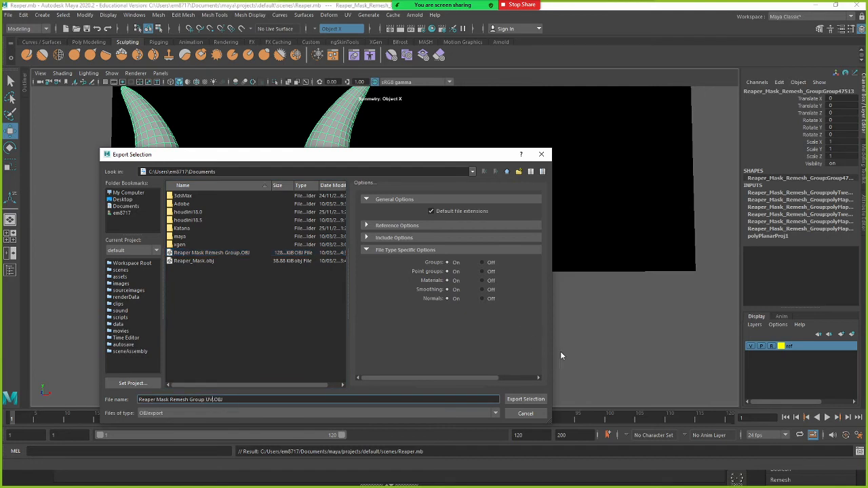
click(523, 399)
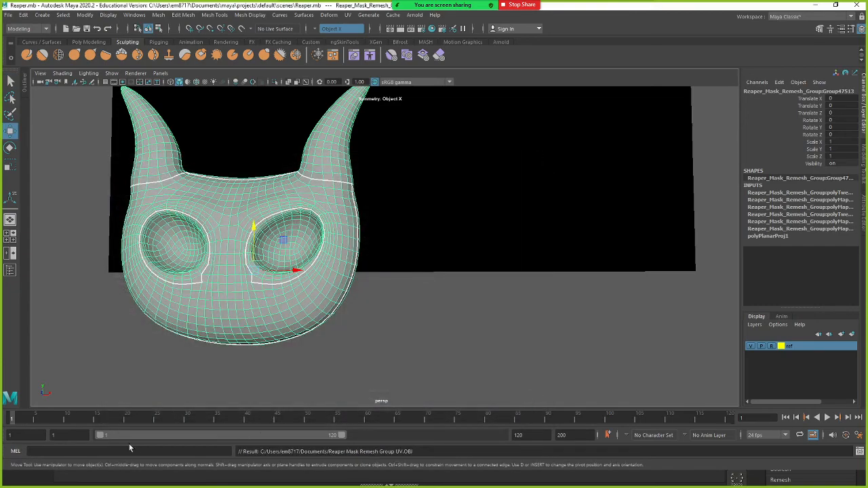
Switch to ZBrush and import the Reaper Mask Remesh Group UV model into the active Reaper Mask Remesh Group subtool
click(178, 483)
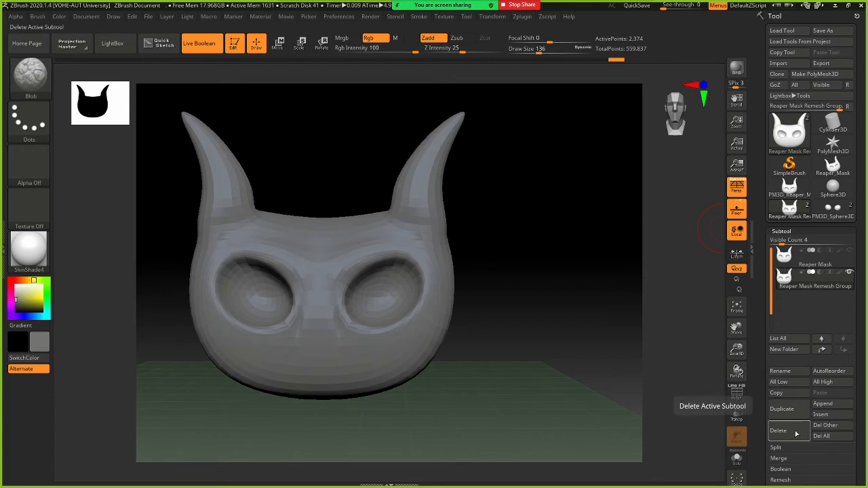
click(818, 403)
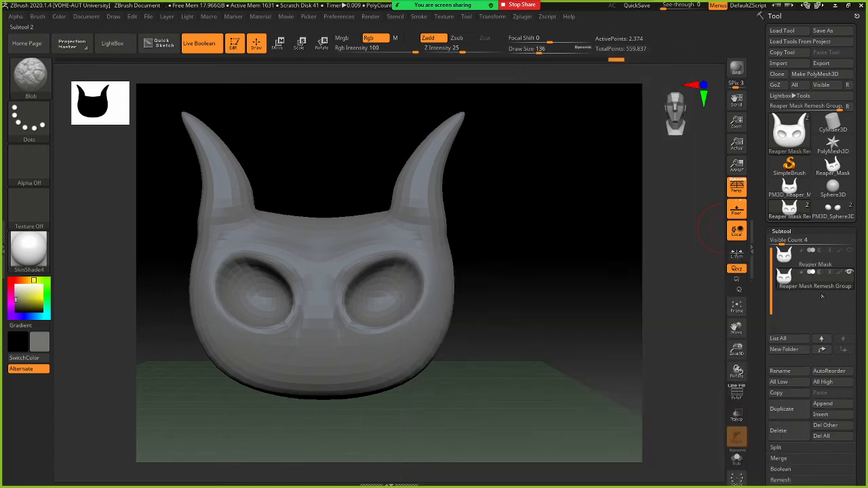
click(780, 63)
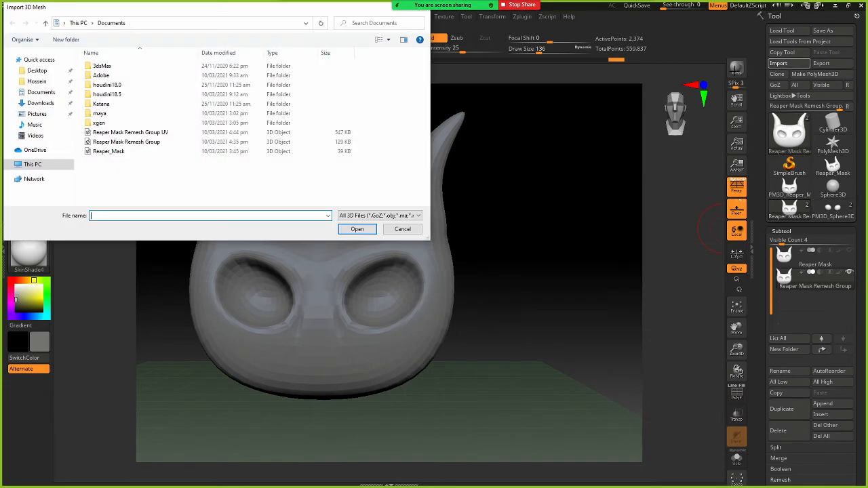
double_click(129, 133)
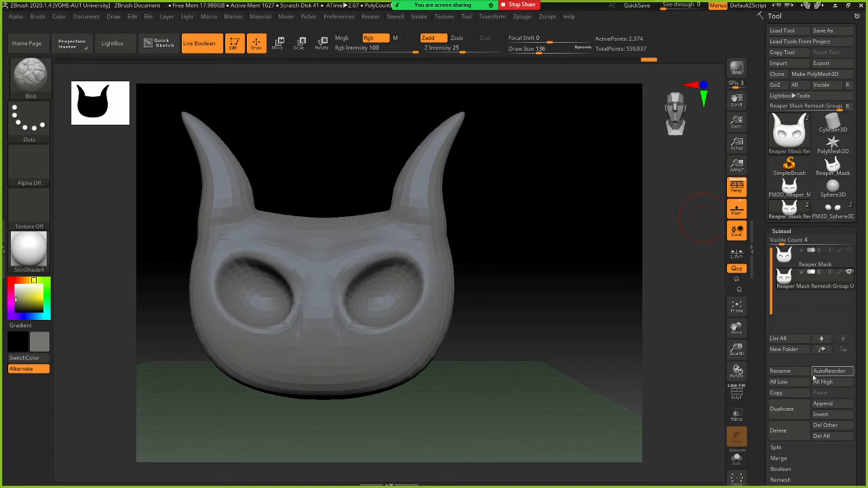
Insert the Reaper Mask Remesh Group UV mesh as an additional subtool beneath the current one
click(821, 414)
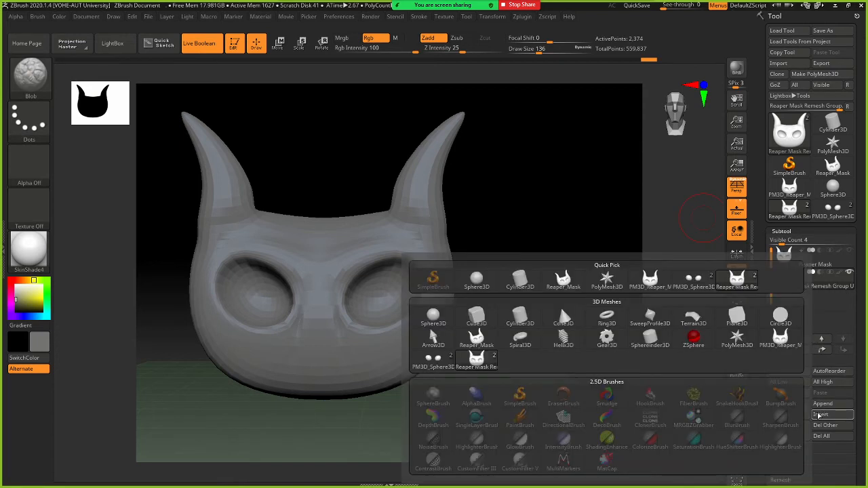
mouse_move(653, 282)
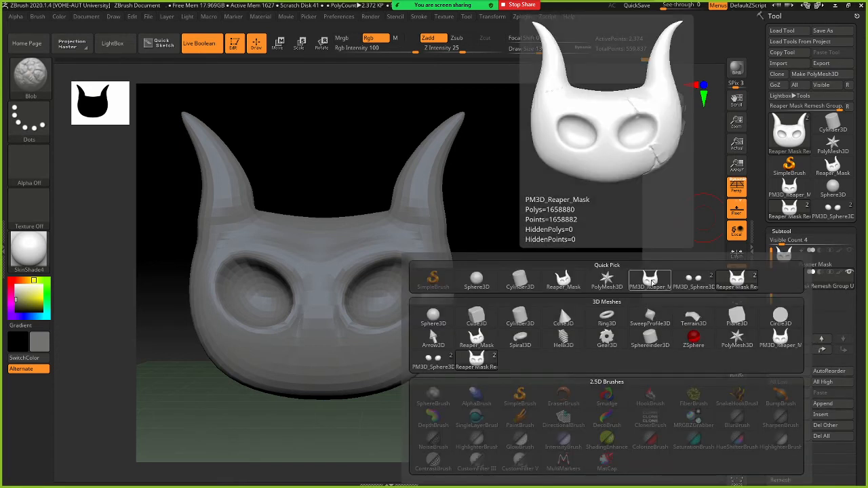
mouse_move(735, 280)
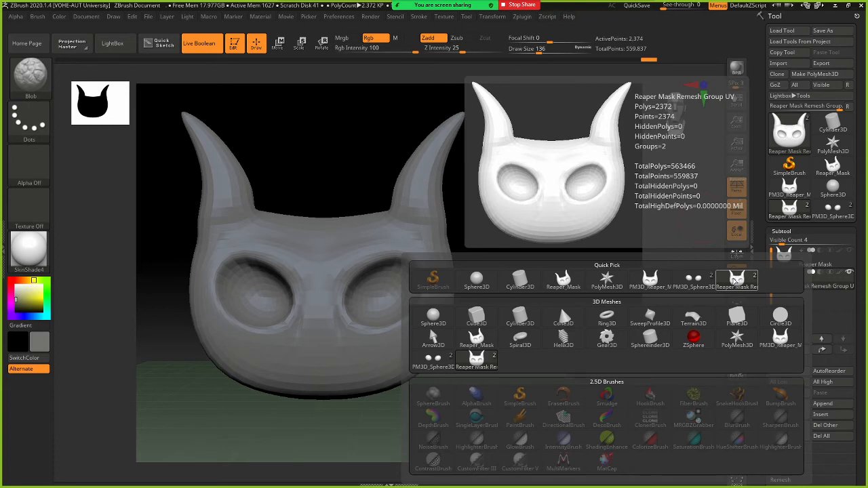
click(737, 280)
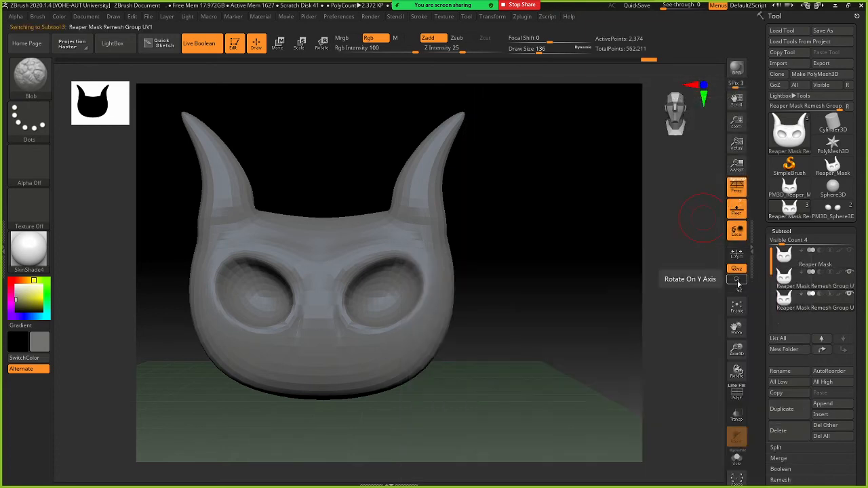
Delete the original Reaper Mask Remesh Group UV subtool, keeping the newly inserted copy
mouse_move(819, 309)
mouse_move(826, 288)
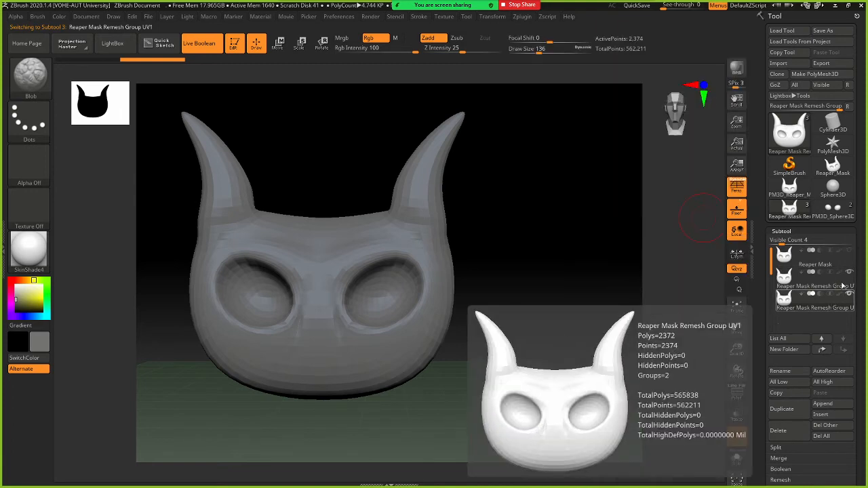
click(841, 284)
mouse_move(841, 285)
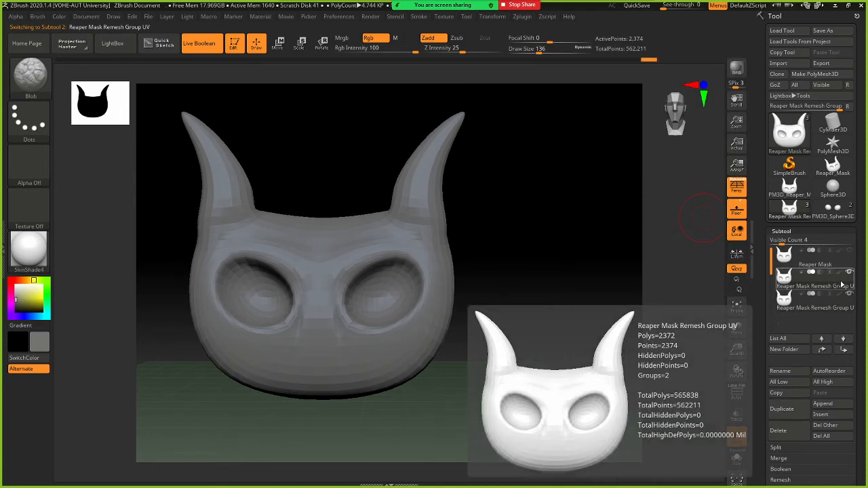
click(785, 432)
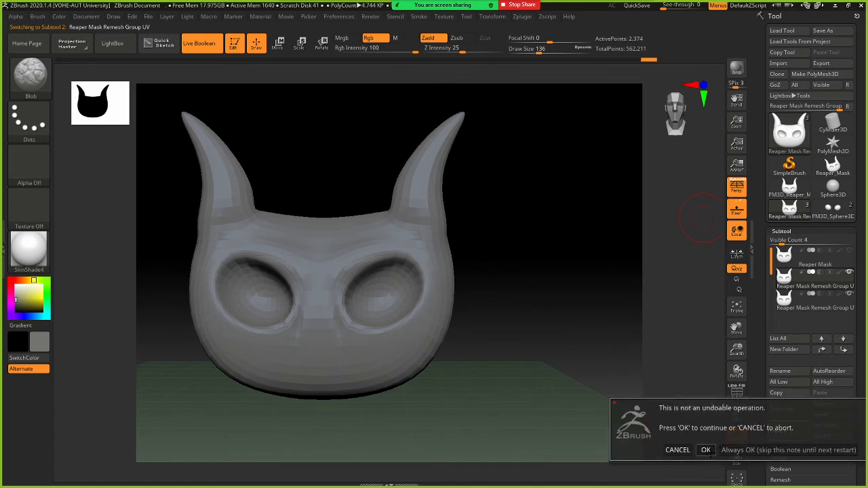
click(706, 450)
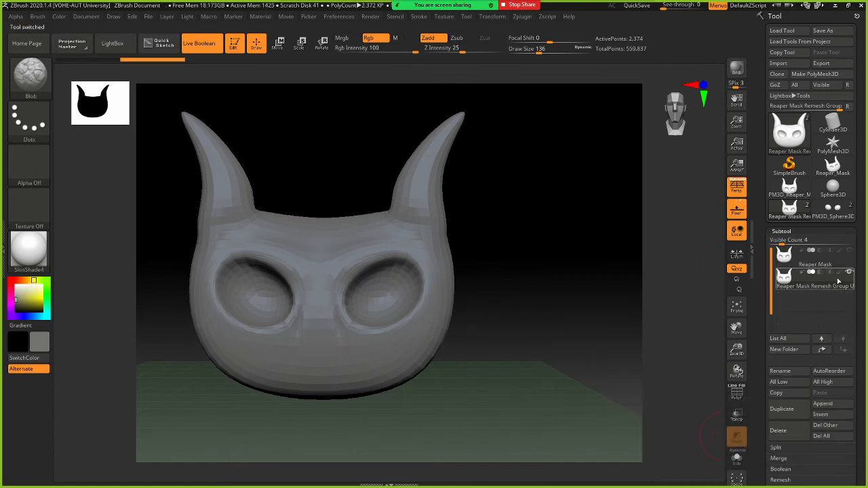
Select the detailed Reaper Mask subtool and rename it as Reaper Mask High
mouse_move(838, 281)
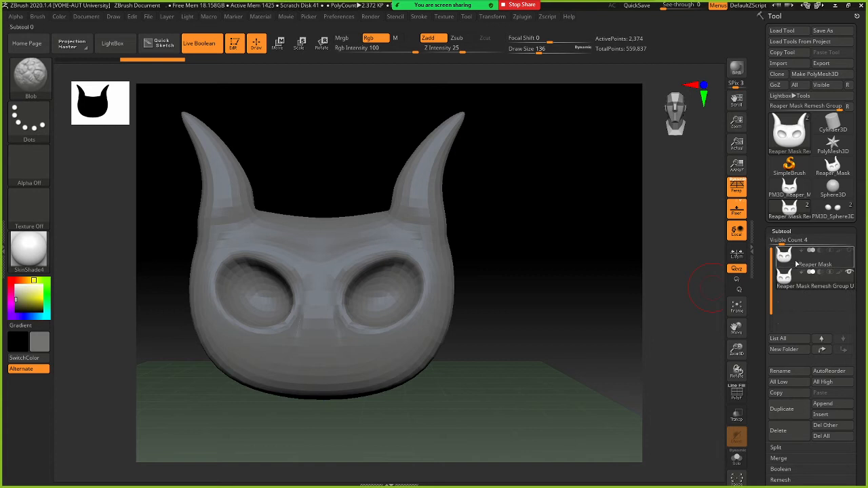
mouse_move(795, 277)
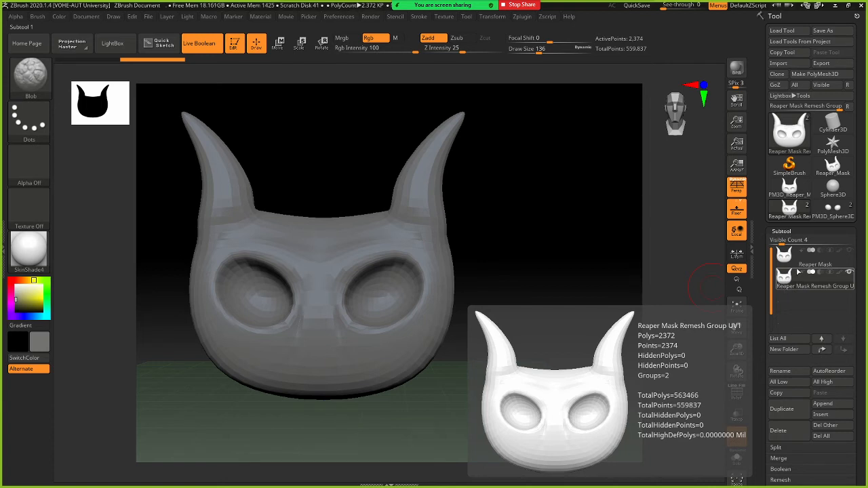
click(799, 268)
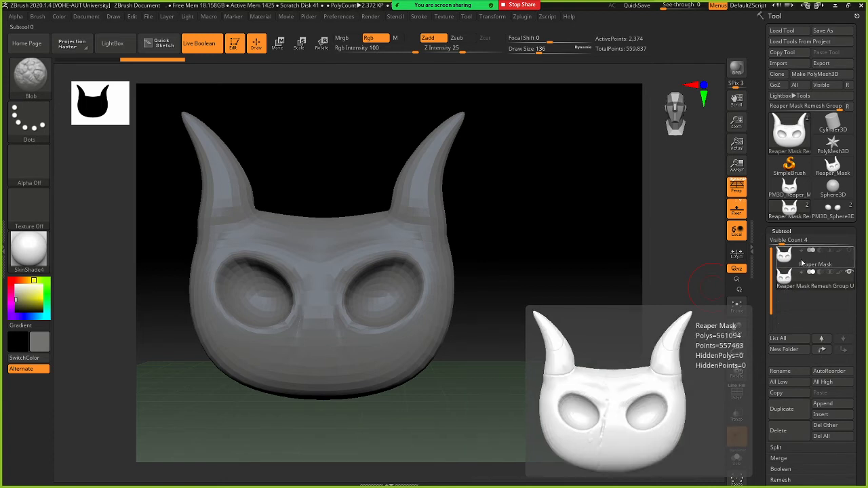
click(798, 285)
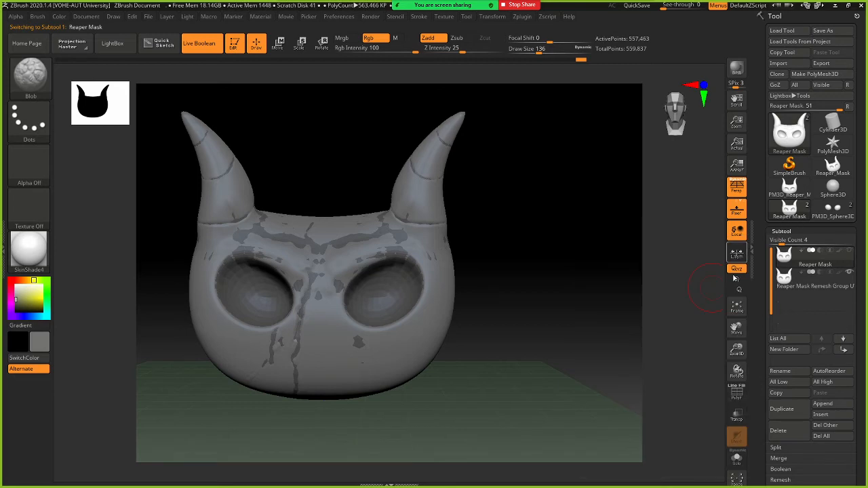
mouse_move(808, 282)
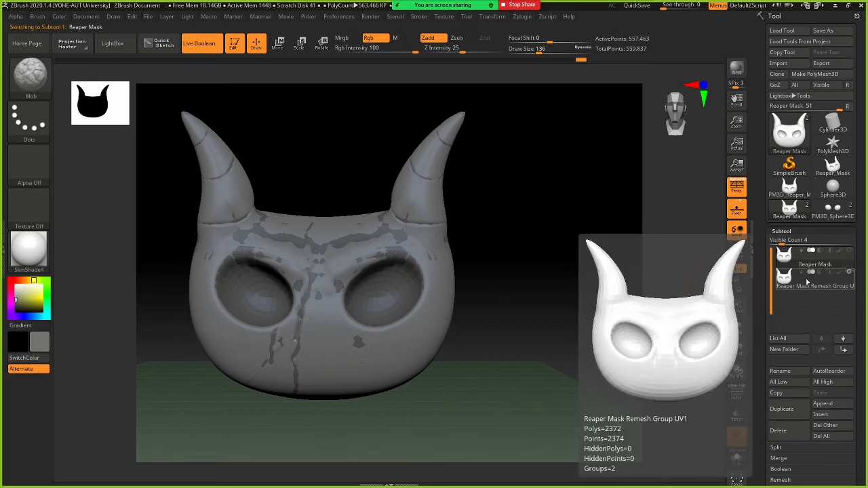
mouse_move(808, 263)
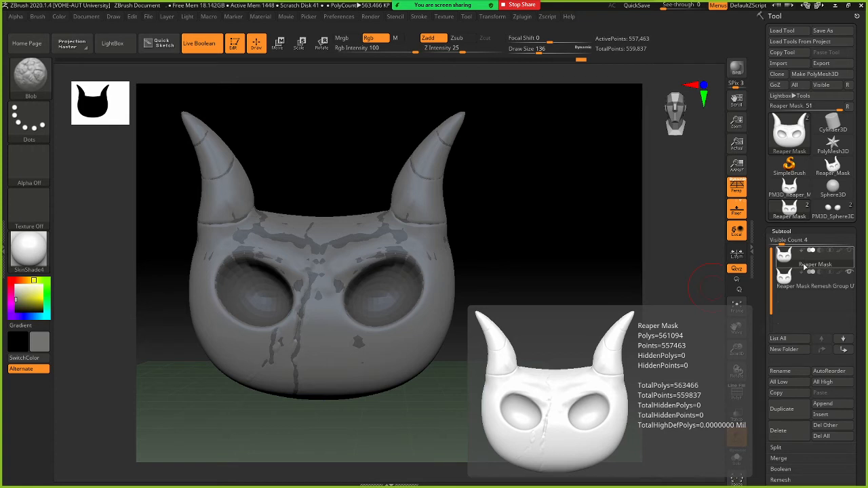
click(791, 376)
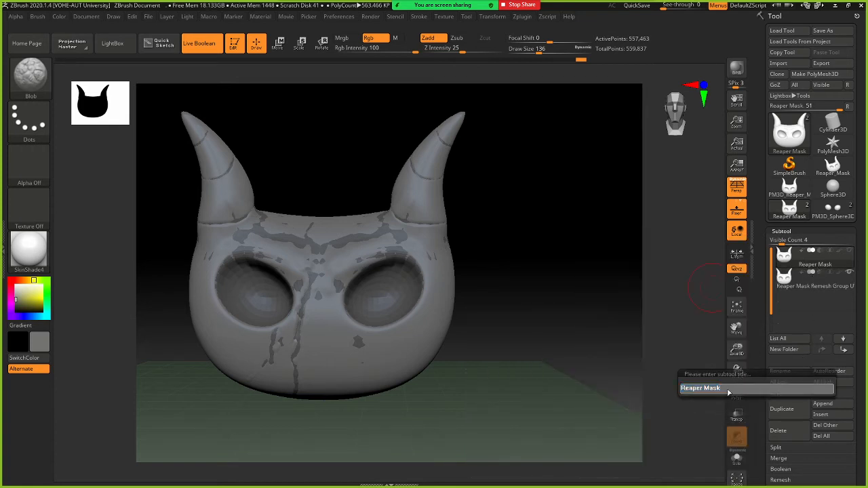
text(Hi)
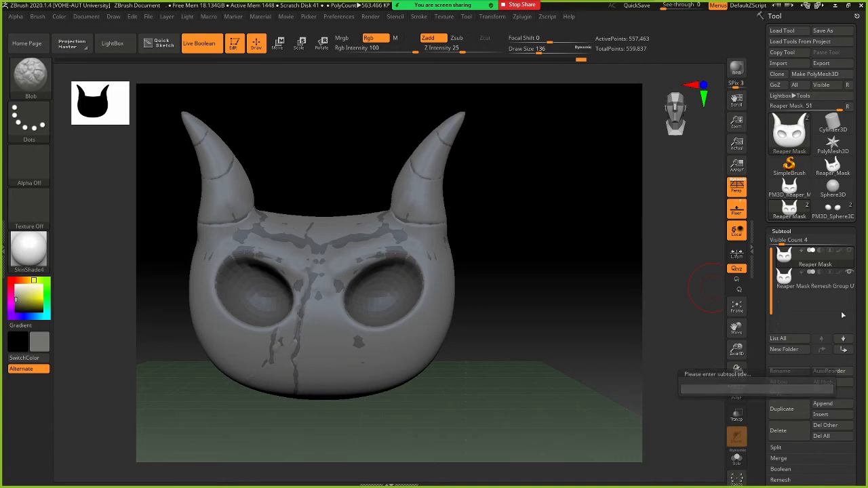
key(Return)
Rename the remeshed UV mask subtool as Reaper Mask Low
click(811, 279)
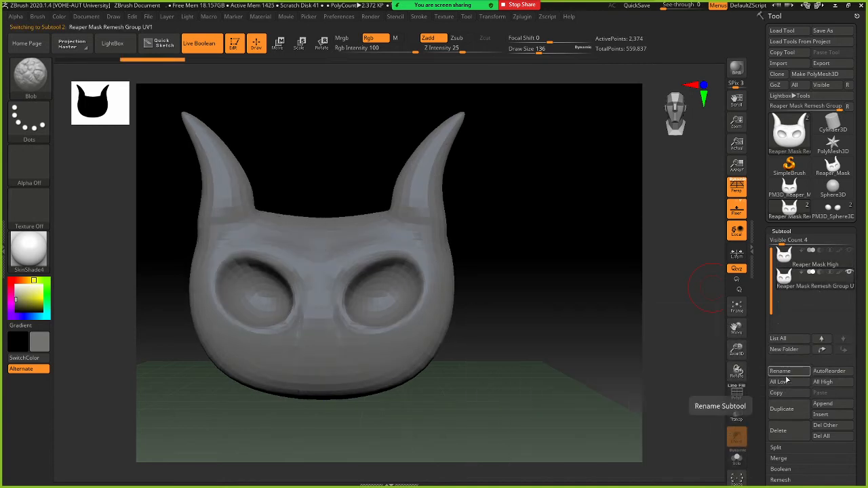
click(784, 373)
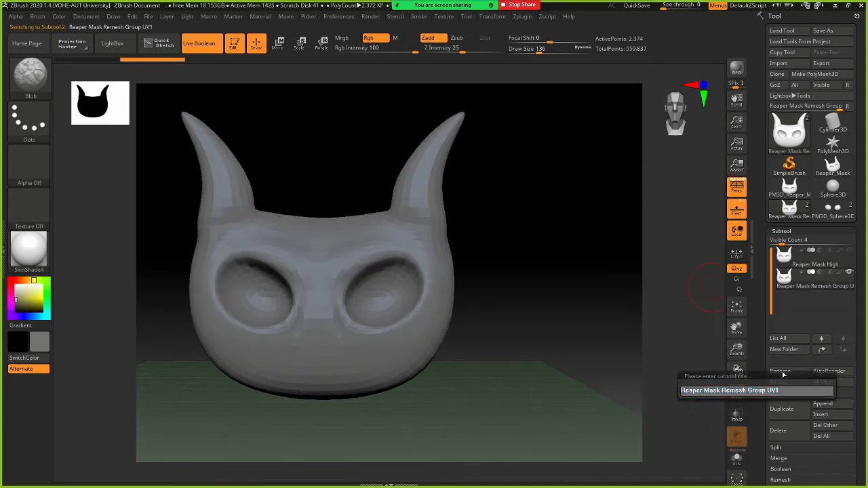
text(Reaper Mask Low)
key(Return)
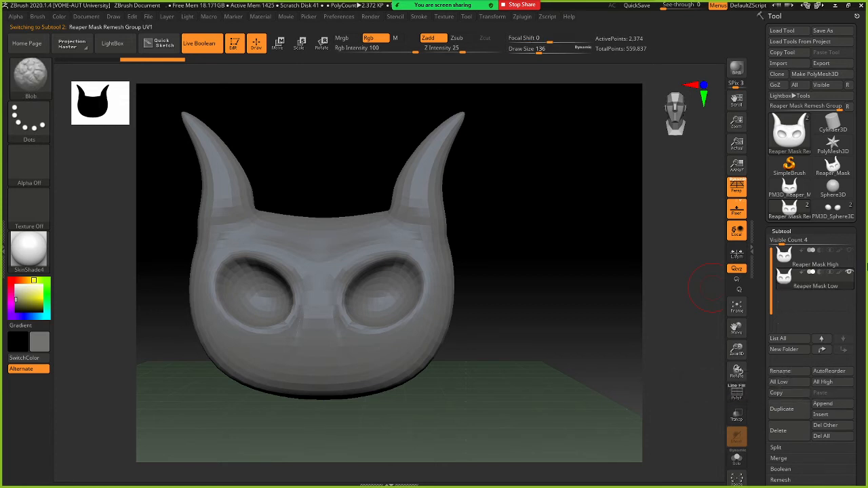
Make Reaper Mask High the active subtool and run ProjectAll with Geometry and Color projection enabled
mouse_move(816, 291)
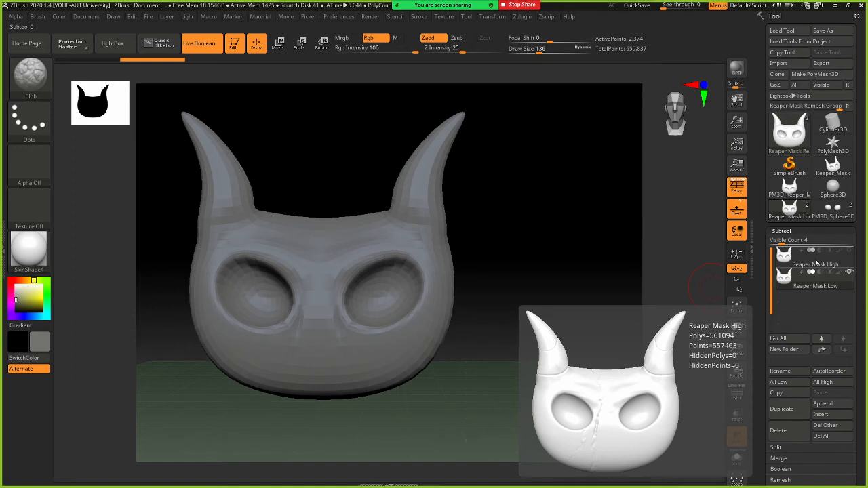
click(817, 263)
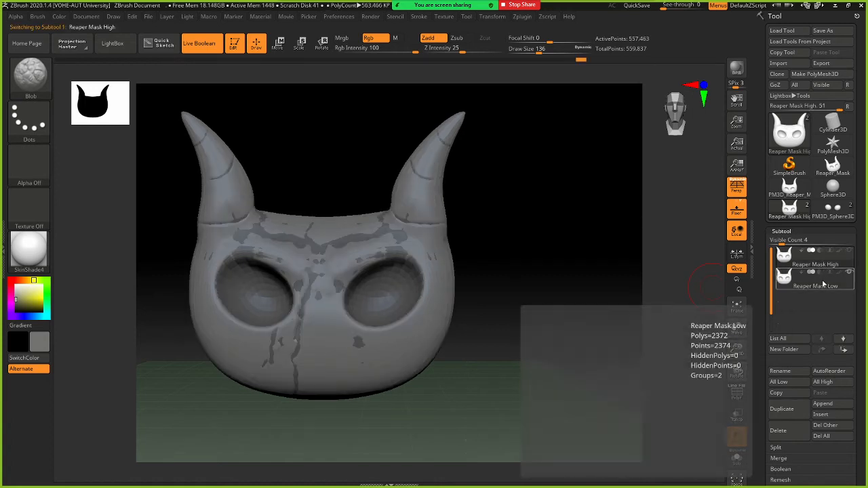
click(823, 285)
click(818, 259)
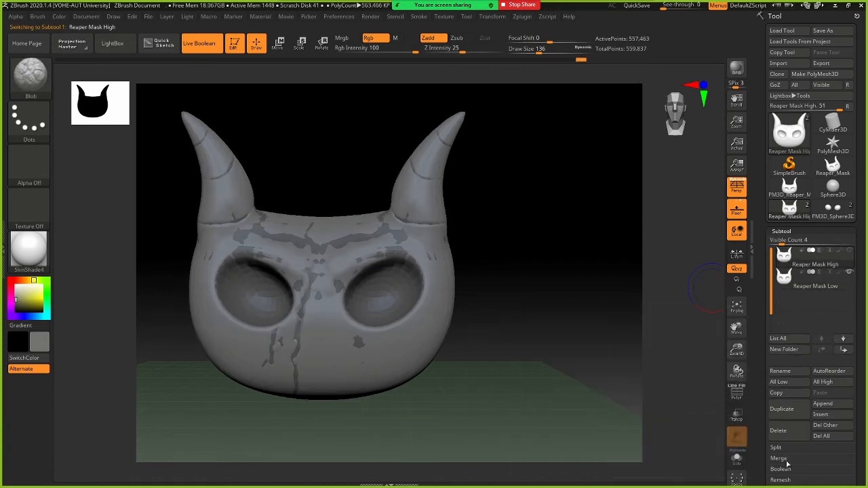
scroll(862, 420, down, 3)
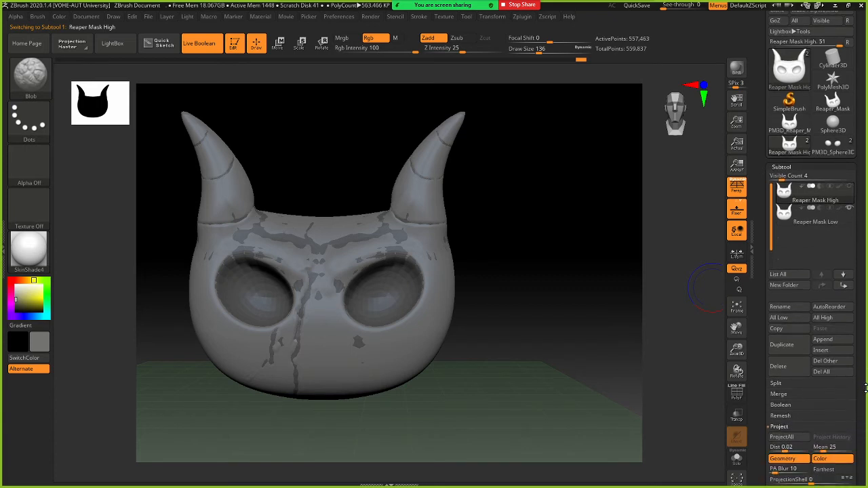
scroll(862, 421, down, 1)
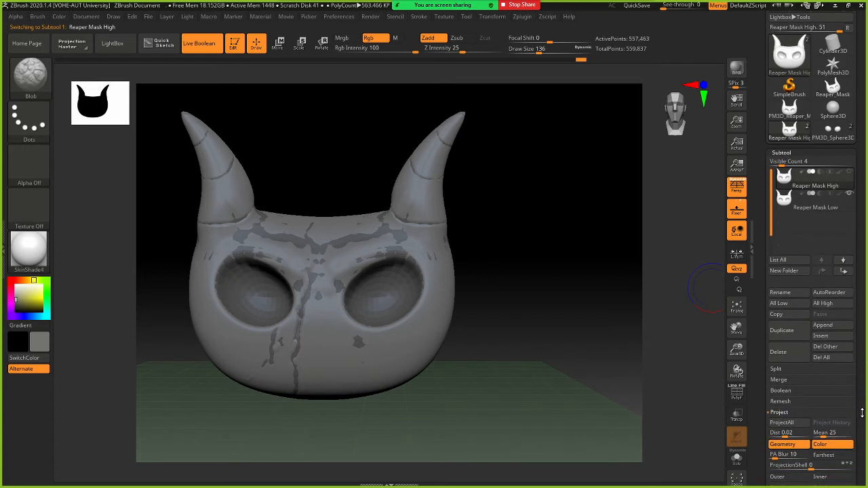
click(800, 426)
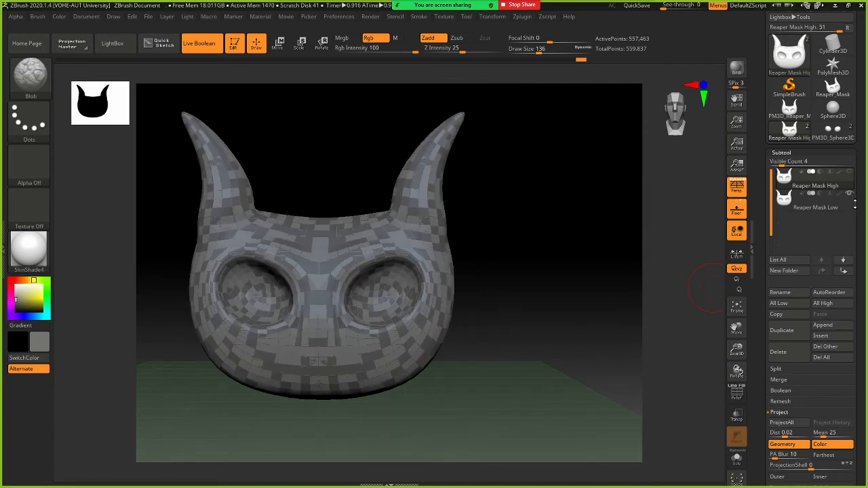
Compare the high and low meshes by alternately activating Reaper Mask High and Reaper Mask Low, hiding the inactive one
click(851, 197)
scroll(851, 204, up, 1)
click(833, 198)
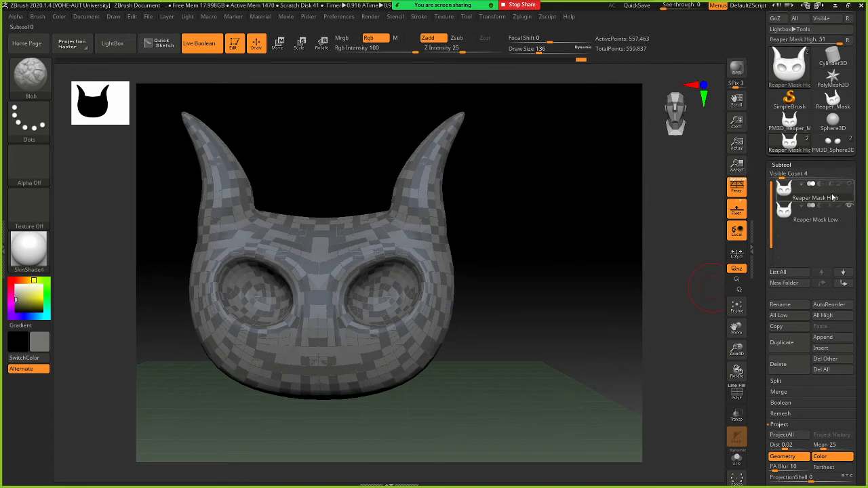
click(835, 220)
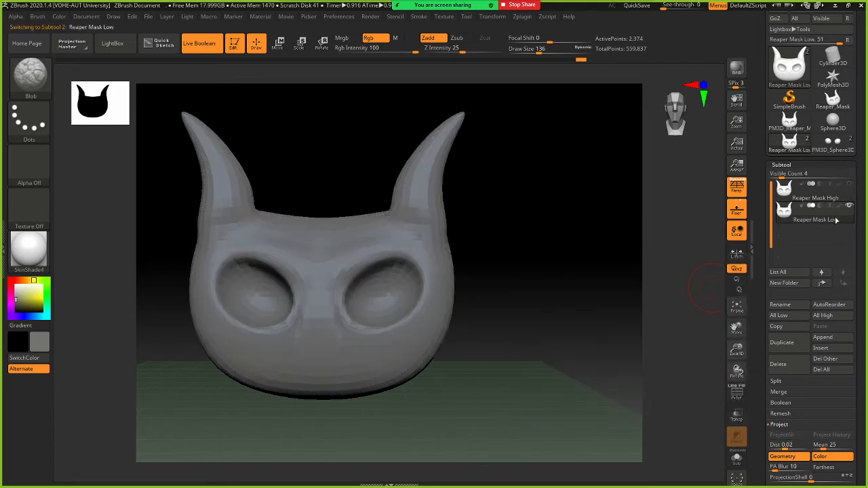
click(834, 198)
click(851, 209)
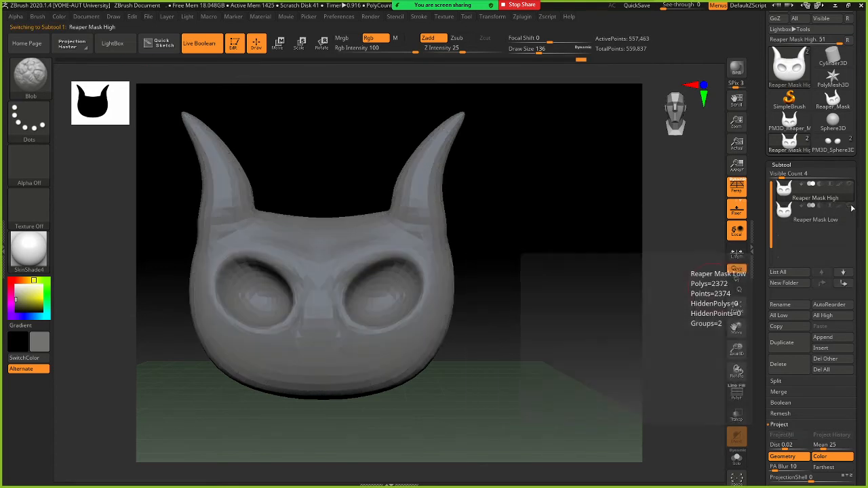
key(ctrl)
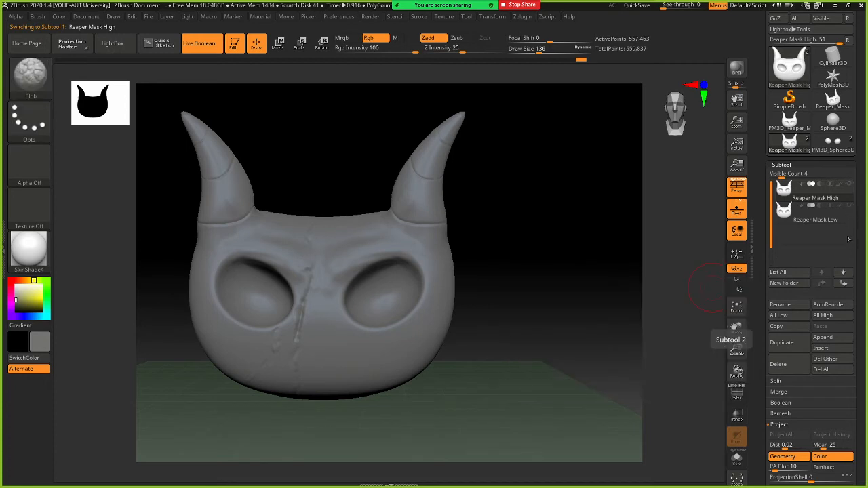
click(834, 211)
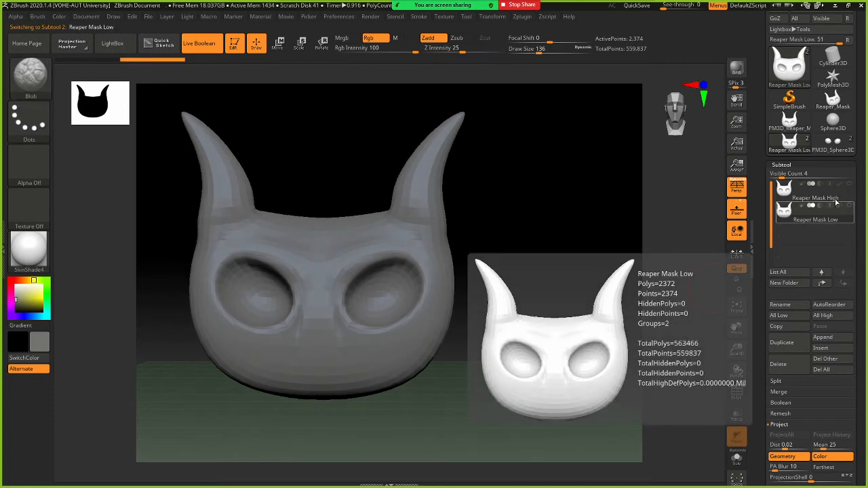
click(836, 201)
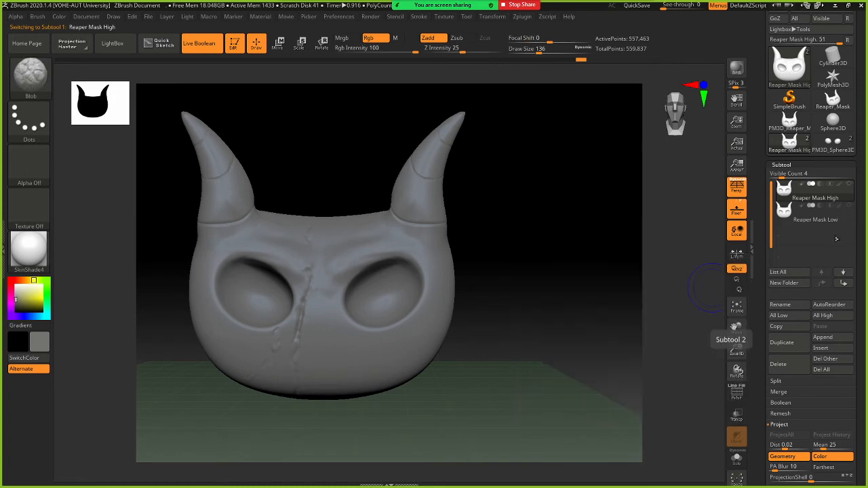
Make Reaper Mask Low active with Reaper Mask High visible and run ProjectAll with Geometry and Color enabled
click(834, 213)
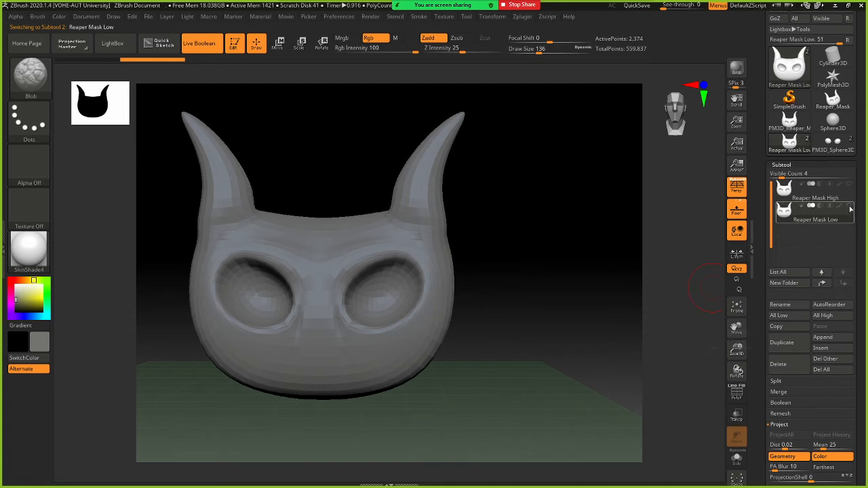
click(849, 184)
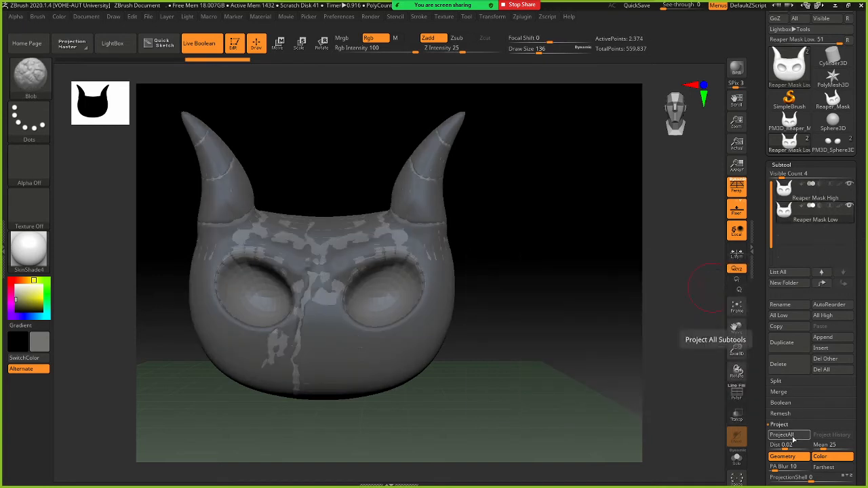
mouse_move(836, 220)
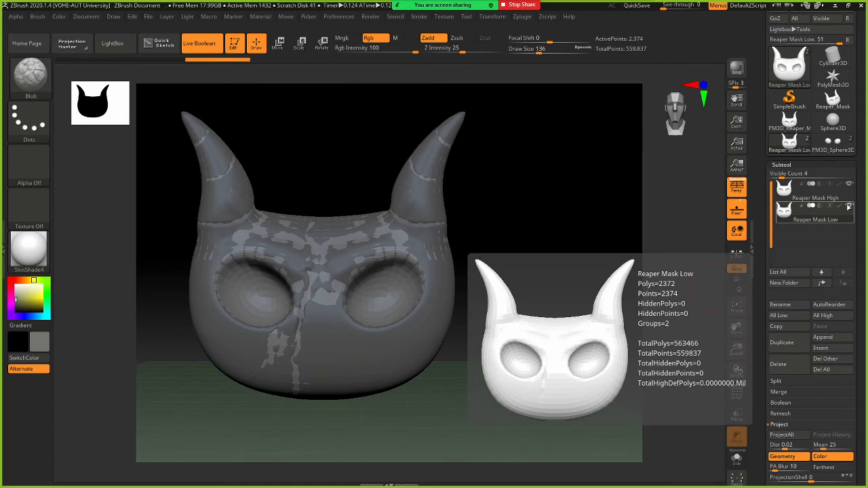
Check the projected Reaper Mask Low against Reaper Mask High by switching subtools and toggling their visibility
click(844, 196)
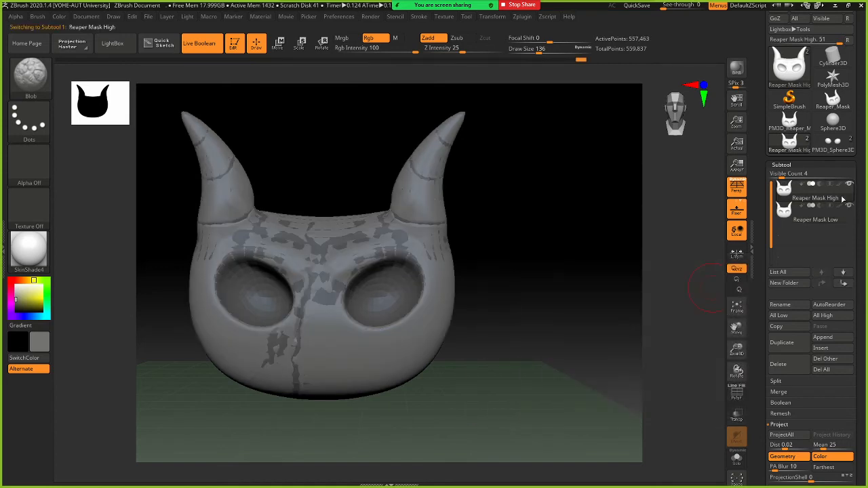
click(841, 220)
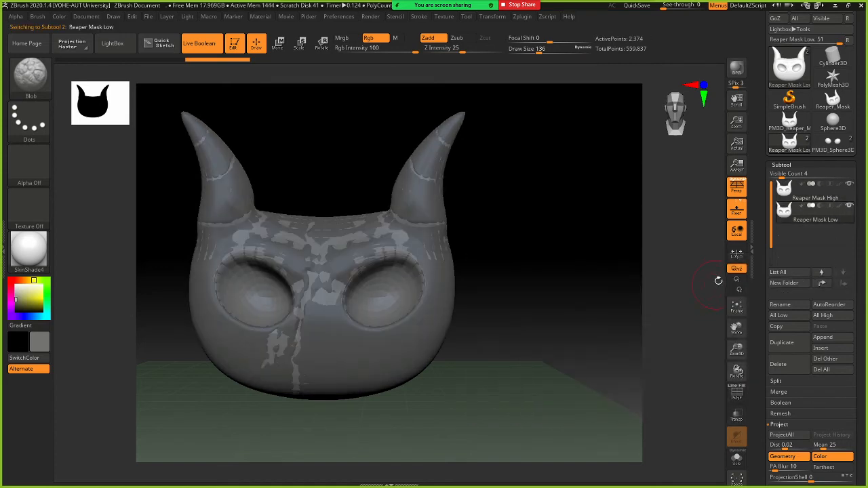
click(850, 184)
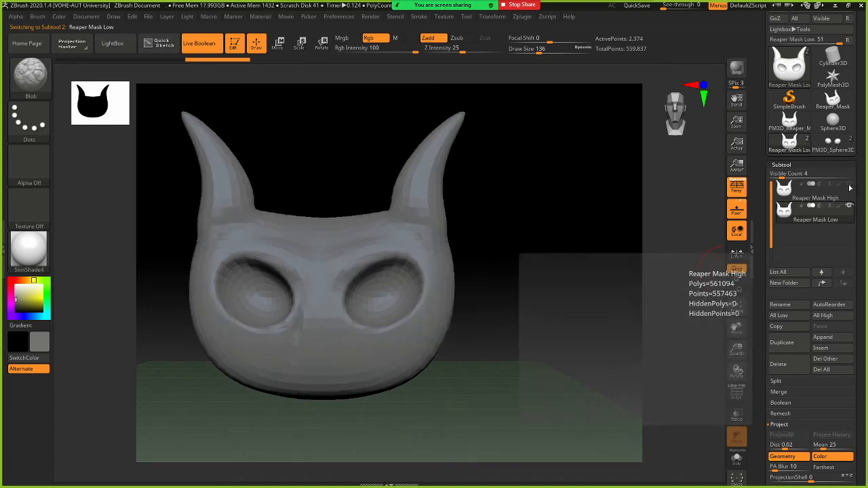
click(850, 185)
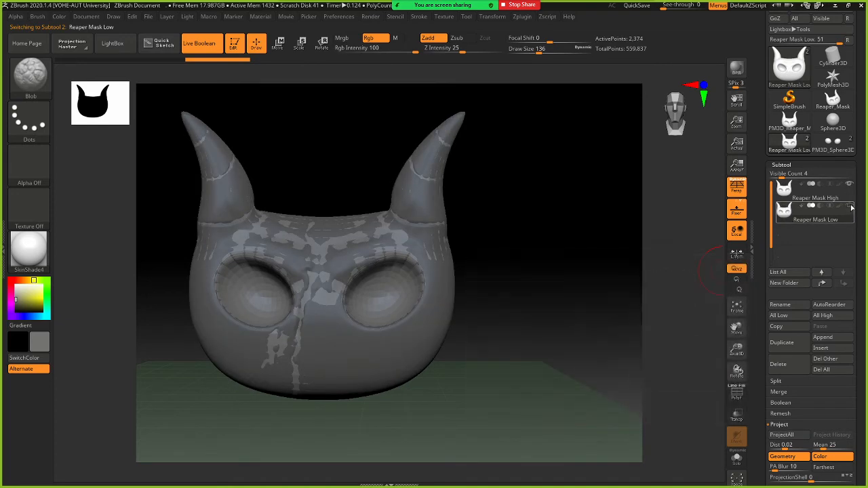
click(849, 197)
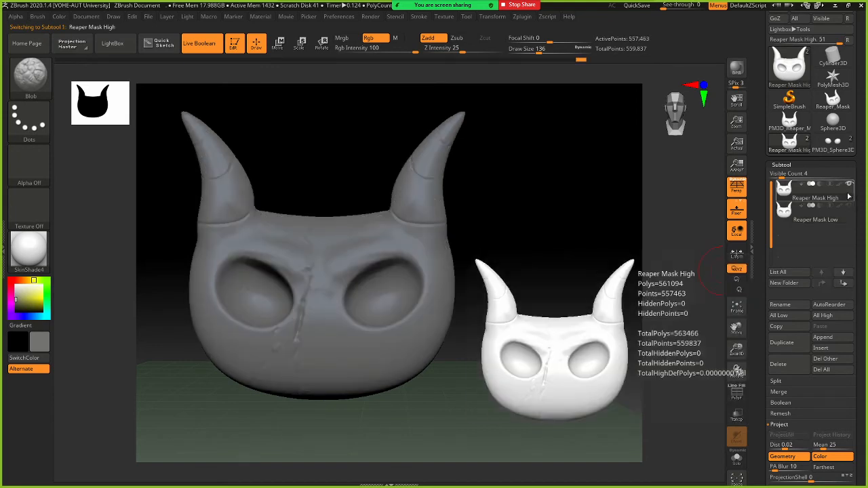
Show both mask subtools, activate Reaper Mask Low and divide its geometry to subdivision level 2
click(850, 205)
click(840, 221)
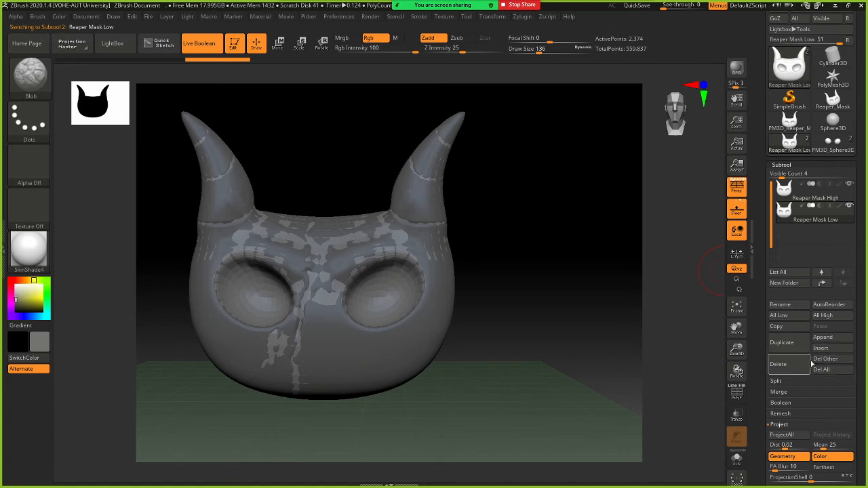
drag(857, 236, 852, 72)
click(786, 365)
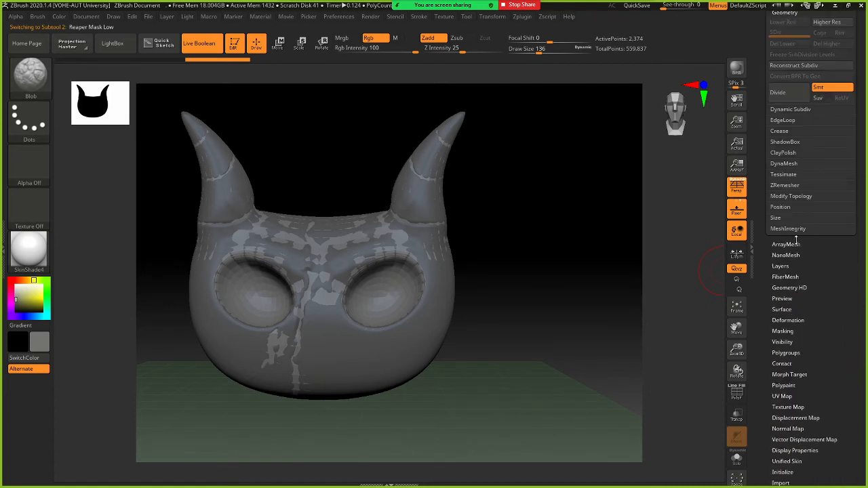
click(793, 97)
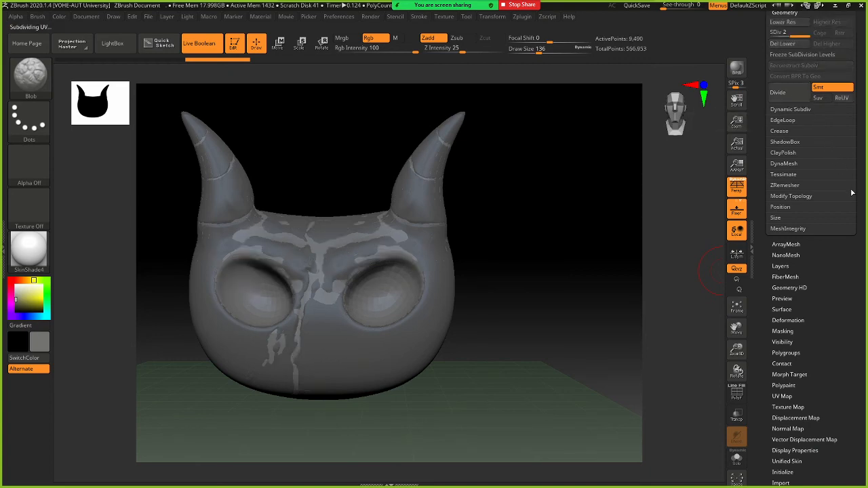
Project the detail of Reaper Mask High onto Reaper Mask Low at subdivision level 2 using ProjectAll
drag(857, 199, 830, 323)
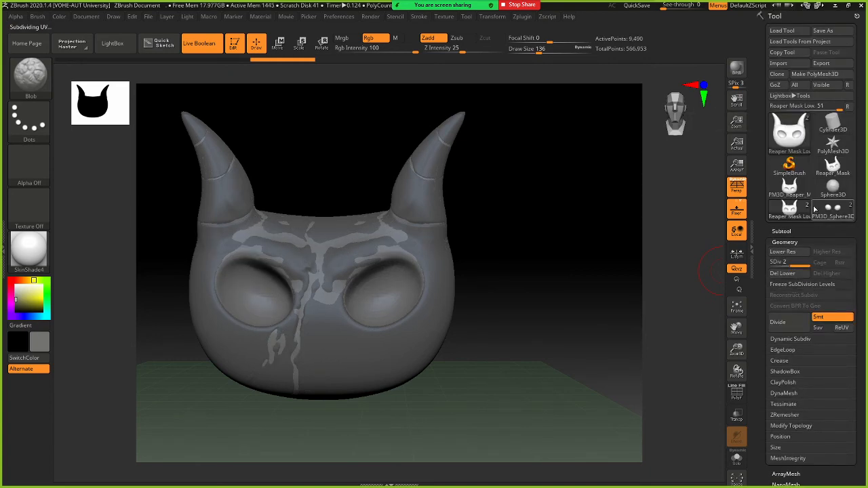
click(793, 231)
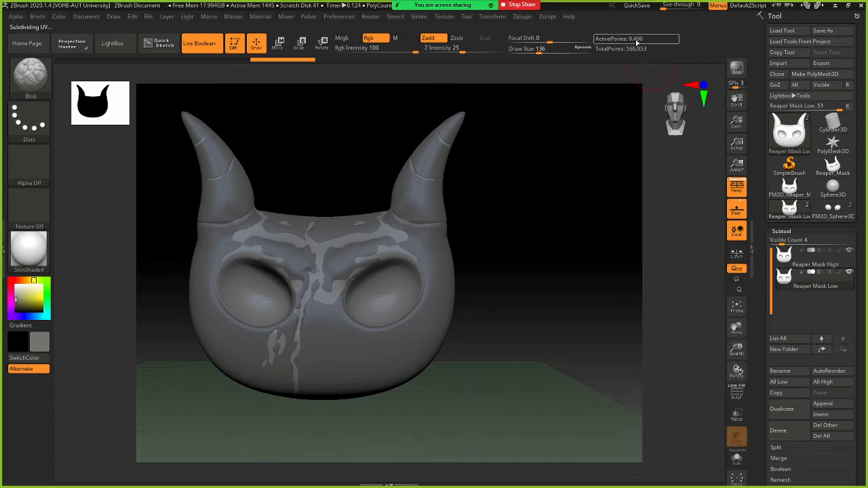
click(824, 267)
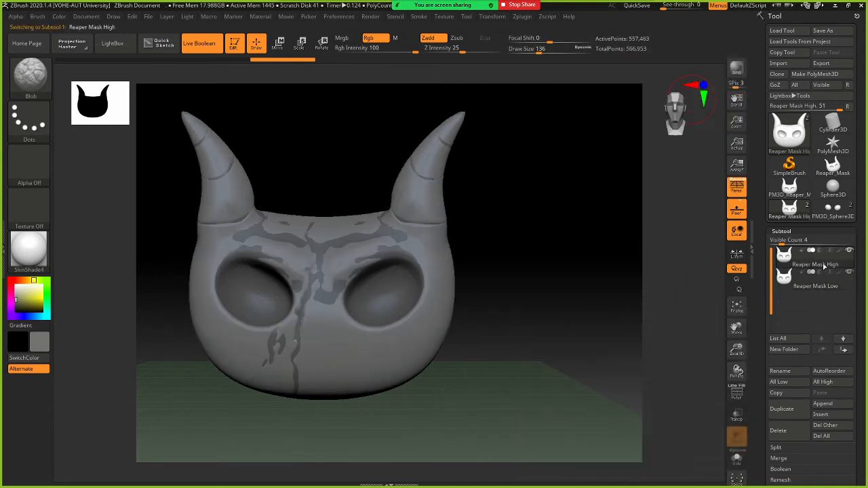
click(826, 281)
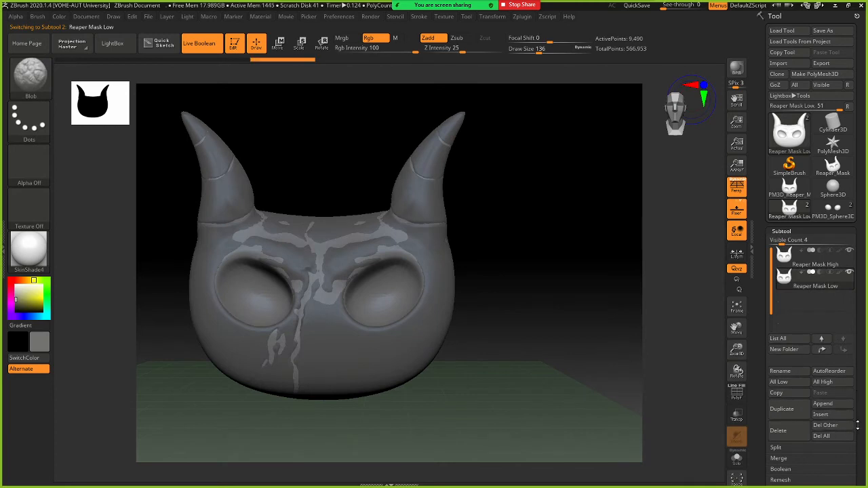
drag(859, 425, 861, 392)
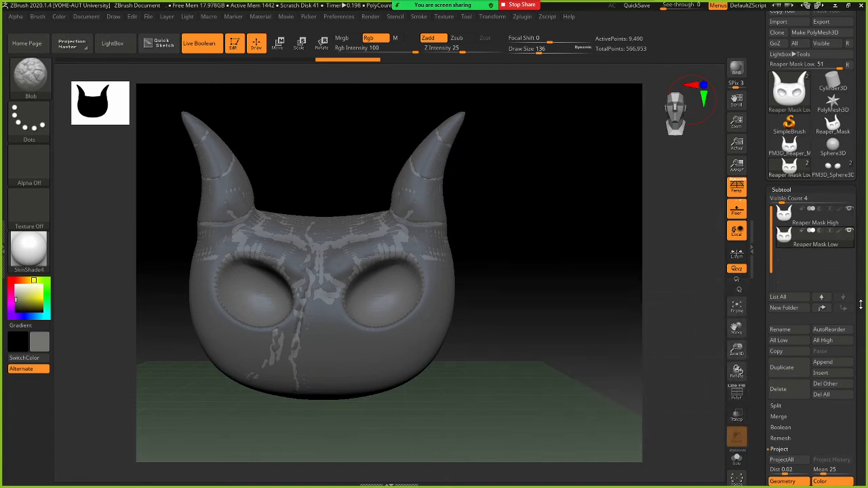
Divide the Reaper Mask Low geometry to subdivision level 3
scroll(862, 243, down, 4)
click(787, 413)
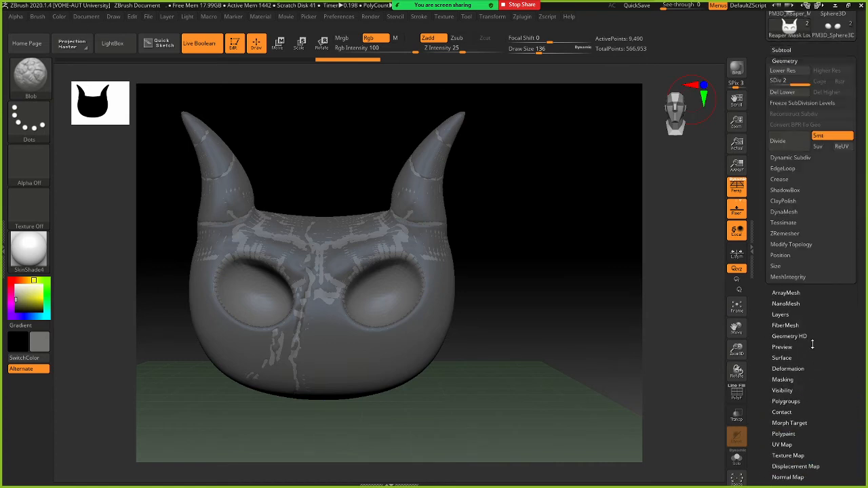
click(777, 140)
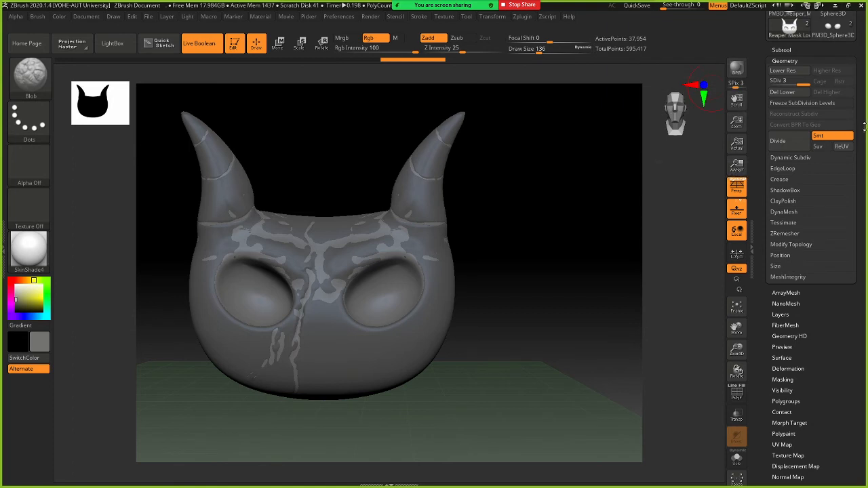
Run ProjectAll on Reaper Mask Low at subdivision level 3 to transfer detail from Reaper Mask High
drag(864, 126, 860, 221)
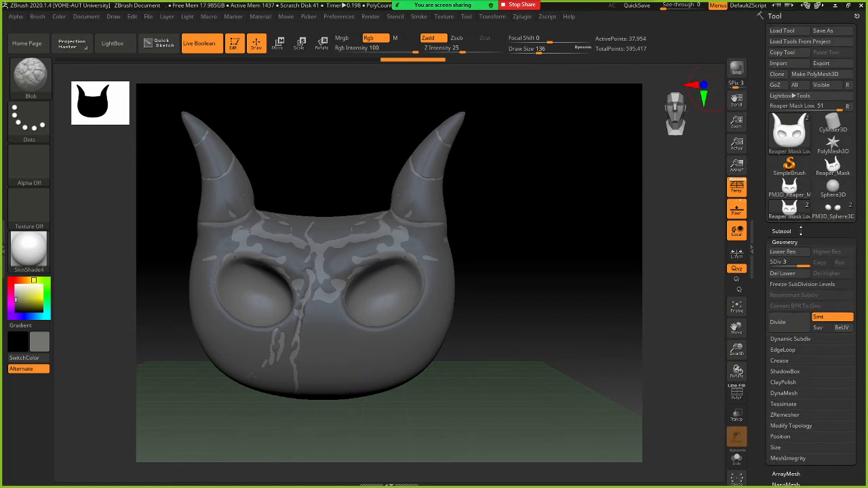
click(801, 232)
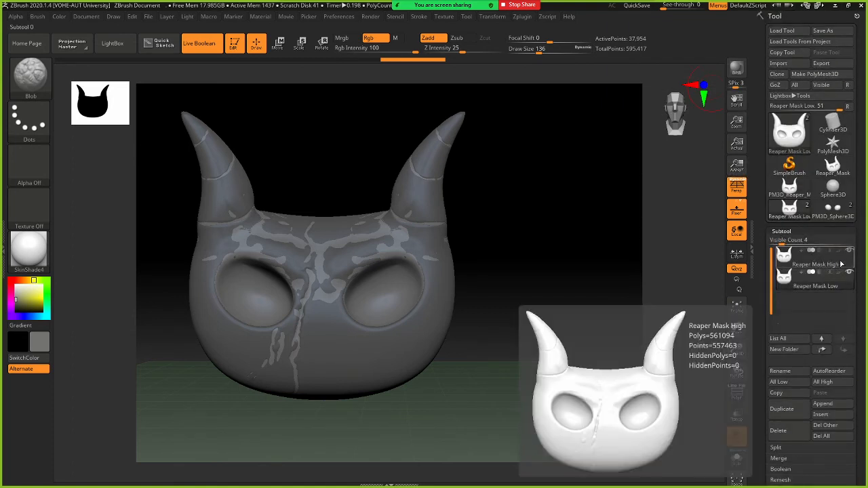
click(841, 264)
click(839, 286)
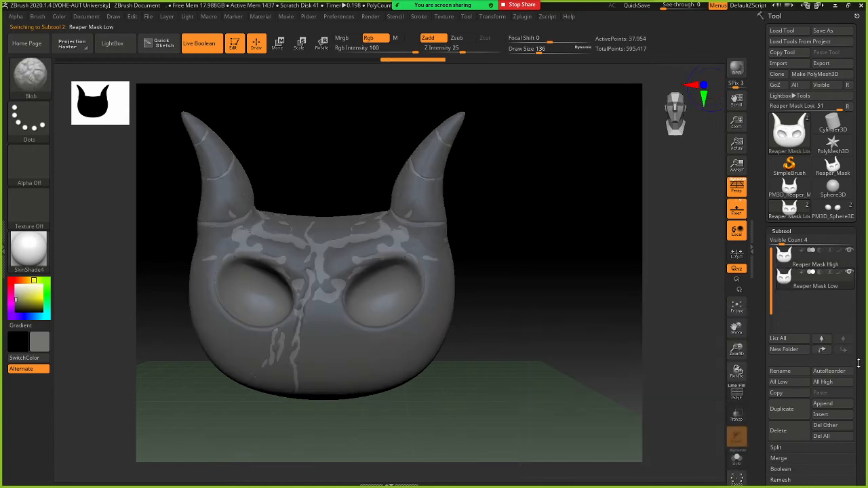
drag(862, 376, 861, 420)
click(795, 417)
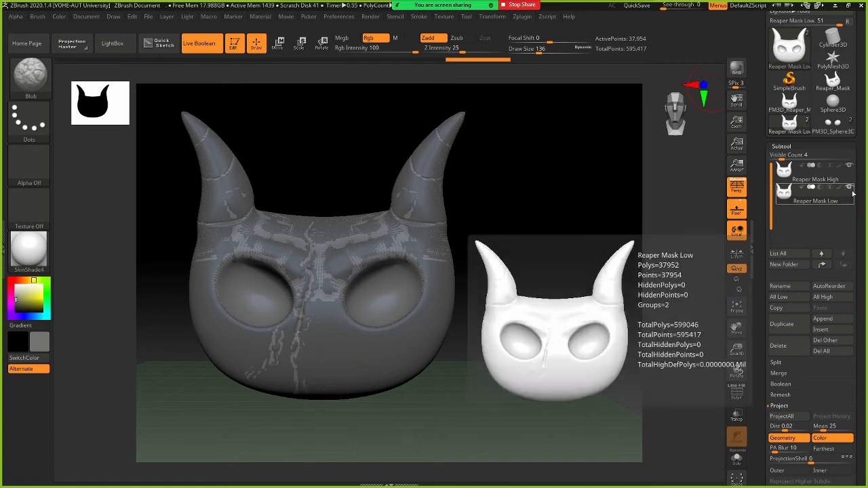
Divide the Reaper Mask Low geometry to subdivision level 4
scroll(862, 235, down, 3)
click(794, 412)
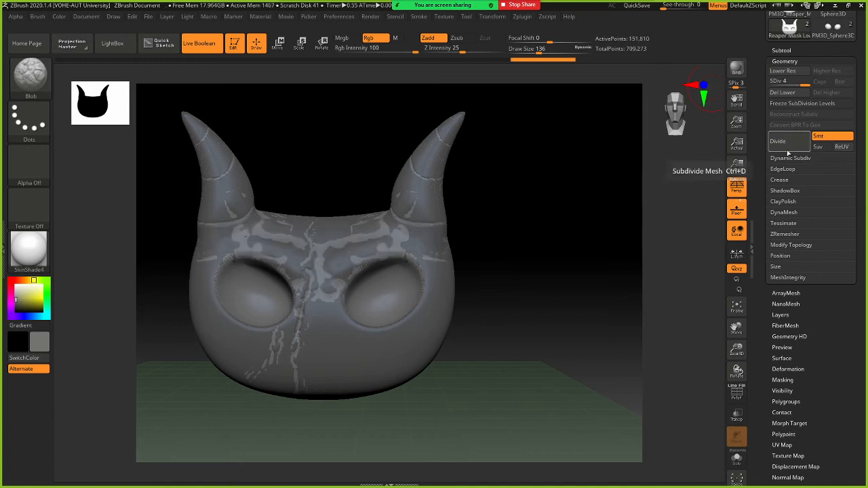
click(787, 143)
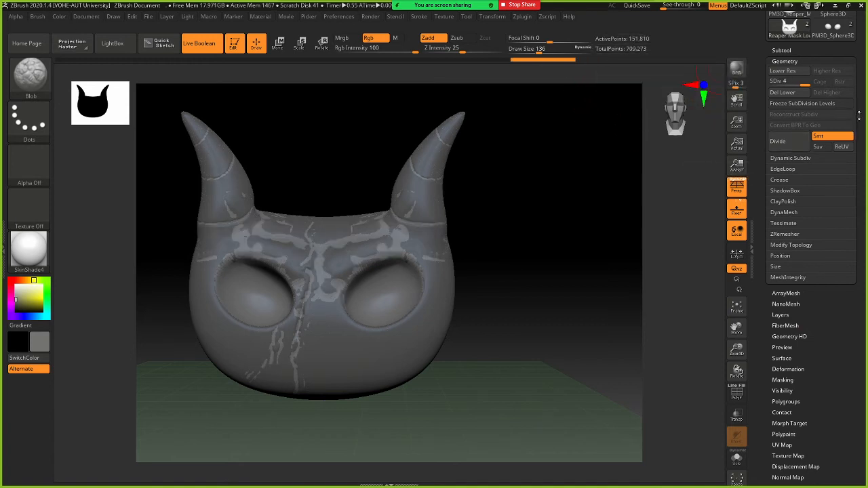
Keep Reaper Mask Low active at subdivision level 4 and run ProjectAll from Reaper Mask High
drag(859, 115, 859, 296)
click(822, 232)
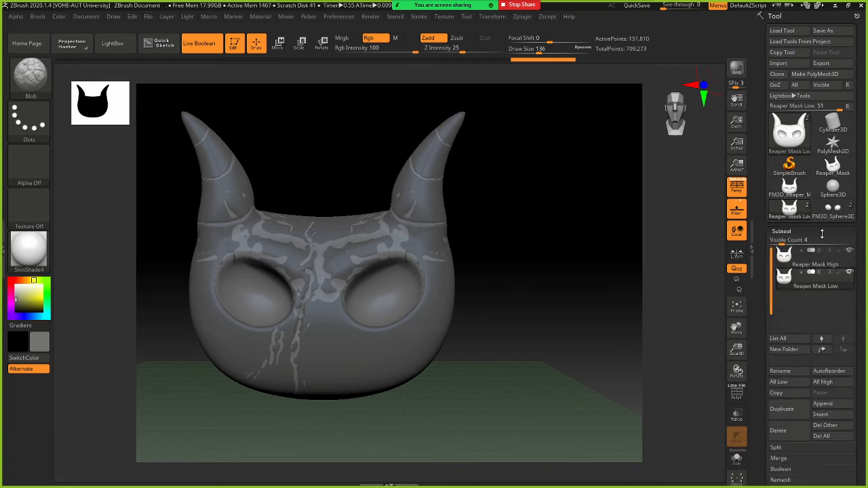
click(825, 264)
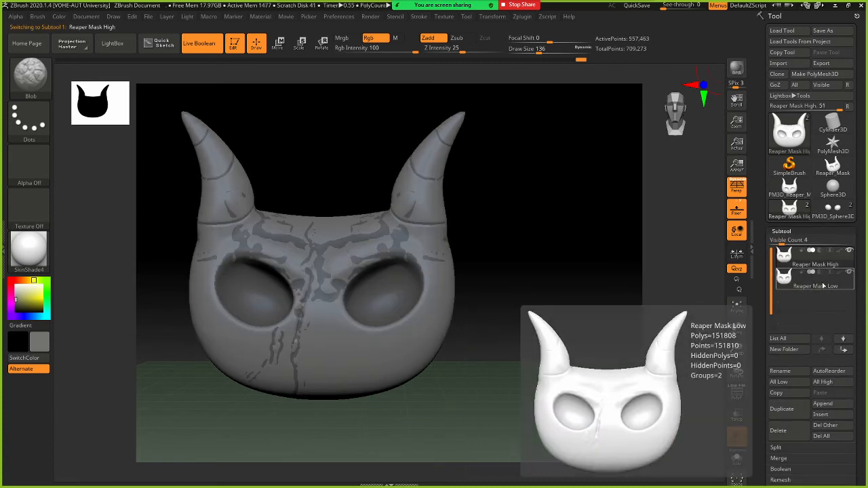
click(824, 286)
drag(841, 453, 841, 324)
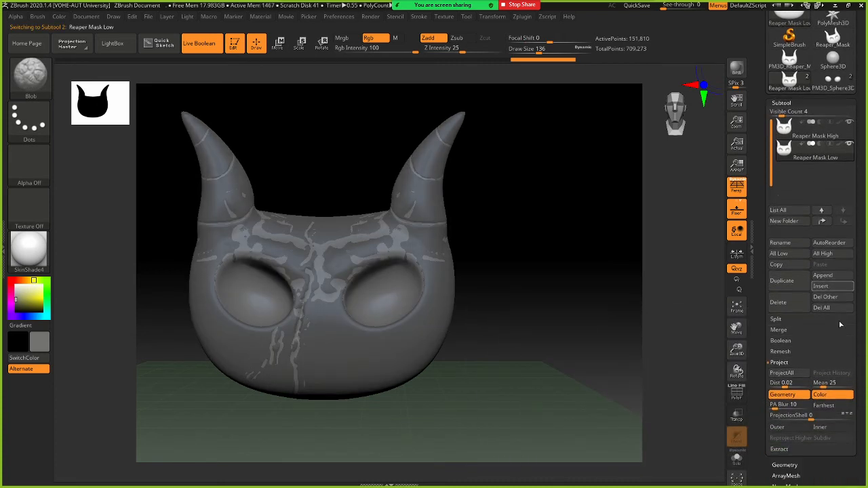
click(800, 379)
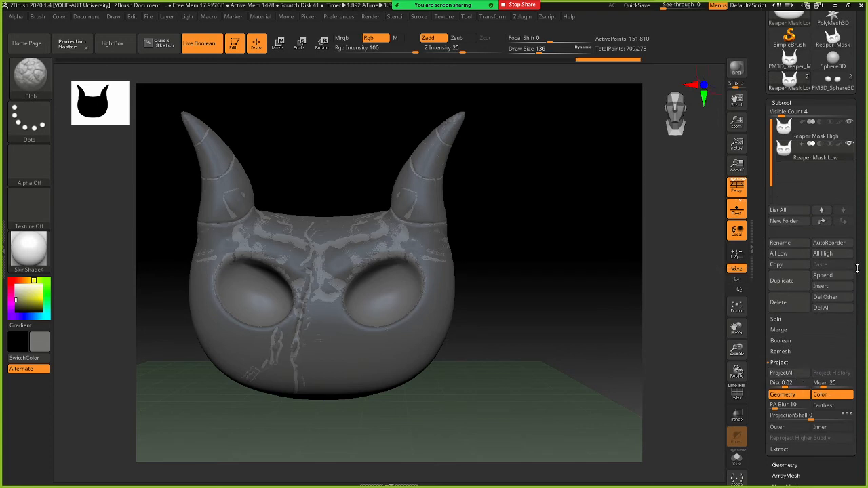
Divide the Reaper Mask Low geometry to subdivision level 5
drag(862, 206, 857, 223)
click(785, 334)
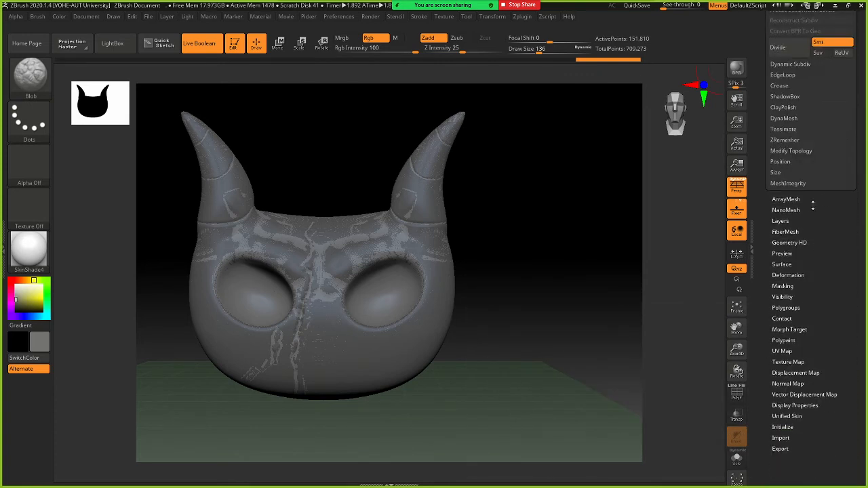
click(778, 47)
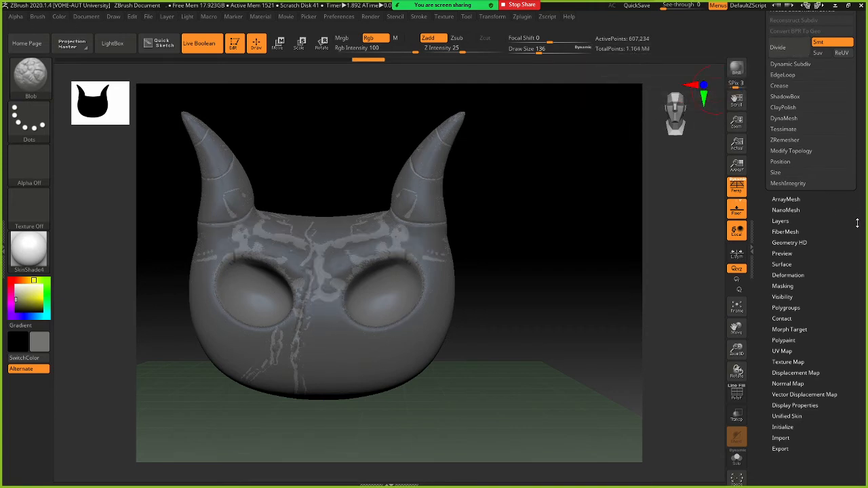
Keep Reaper Mask Low active at subdivision level 5 and run ProjectAll to capture the detail of Reaper Mask High
drag(858, 224, 839, 318)
click(802, 232)
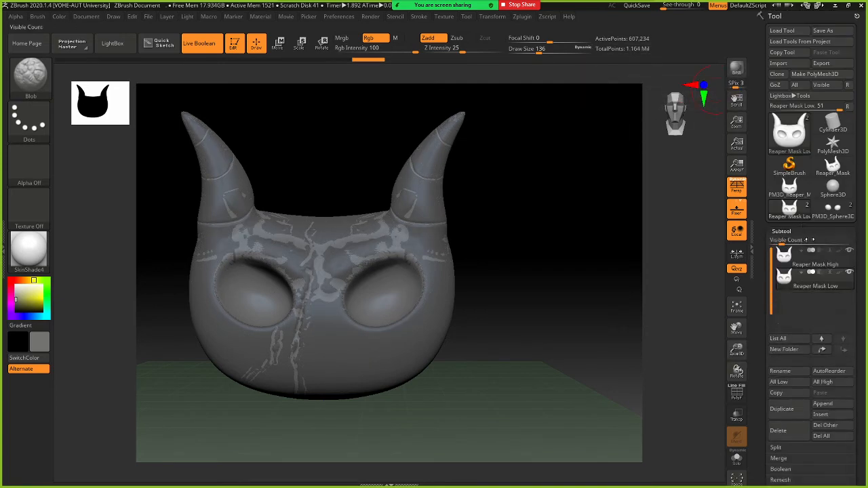
shift+click(828, 278)
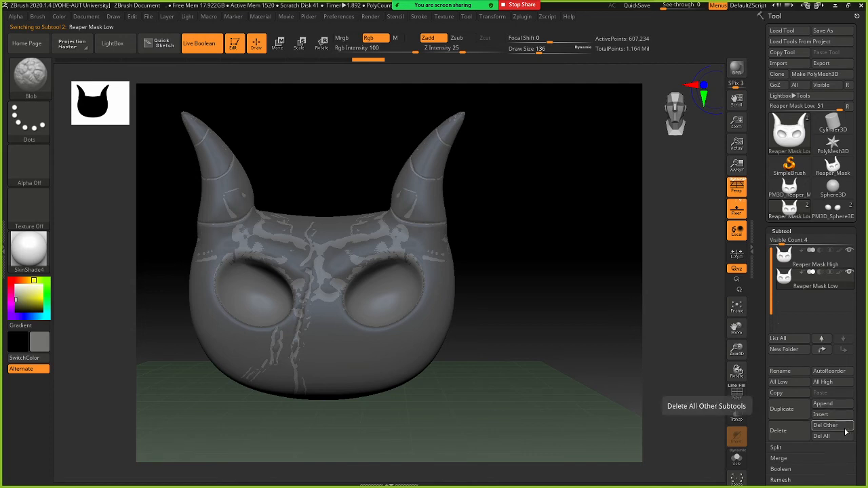
scroll(844, 433, down, 3)
click(801, 449)
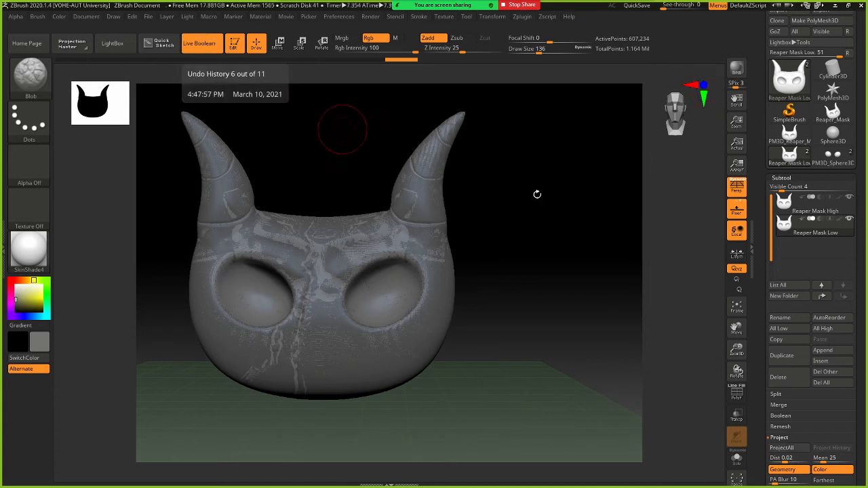
Hide the Reaper Mask High subtool so only Reaper Mask Low is displayed
click(850, 198)
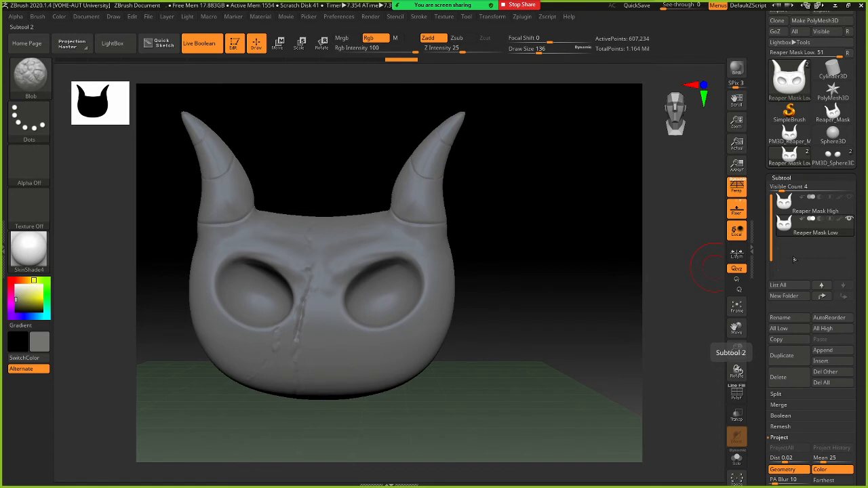
mouse_move(813, 233)
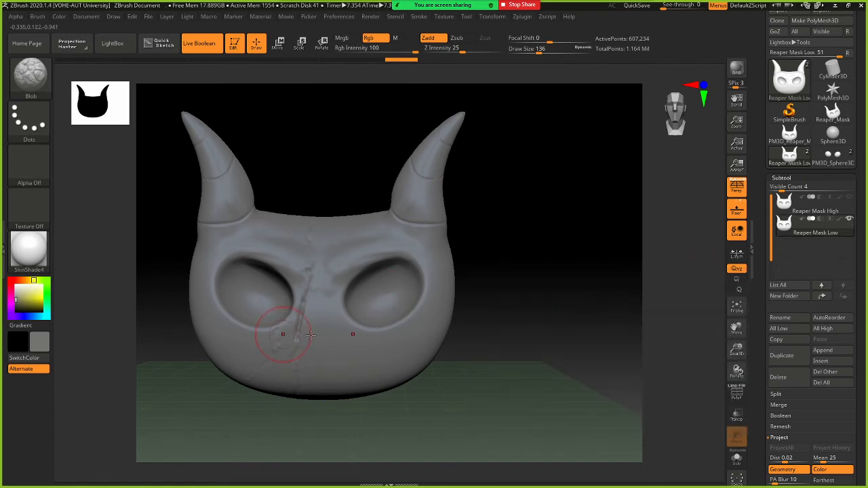
Compare the mask's detail by switching Reaper Mask Low to subdivision level 1 and back to level 5
scroll(778, 365, down, 3)
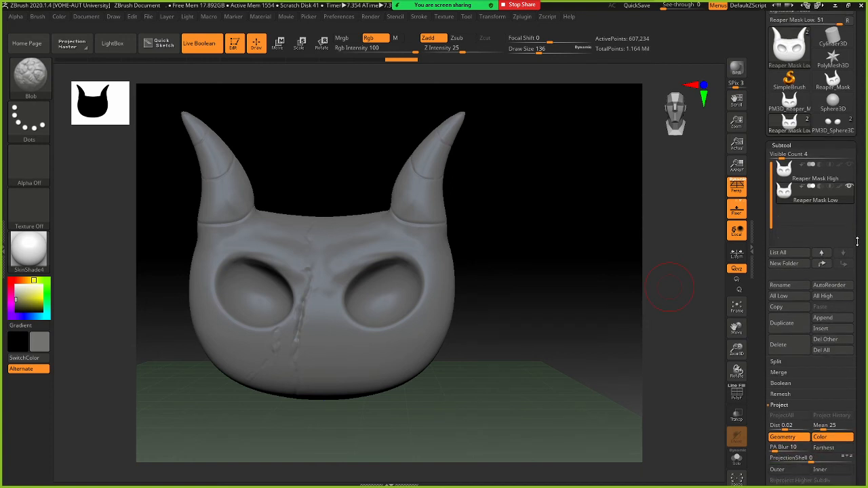
scroll(864, 419, down, 5)
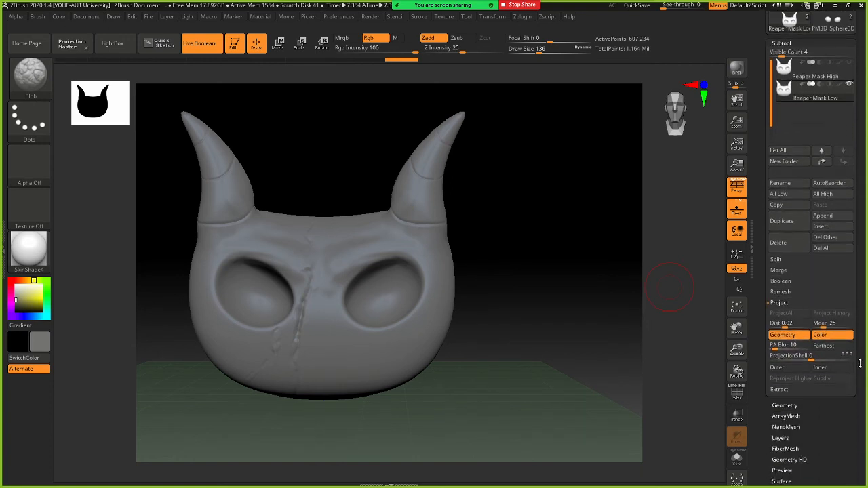
click(796, 350)
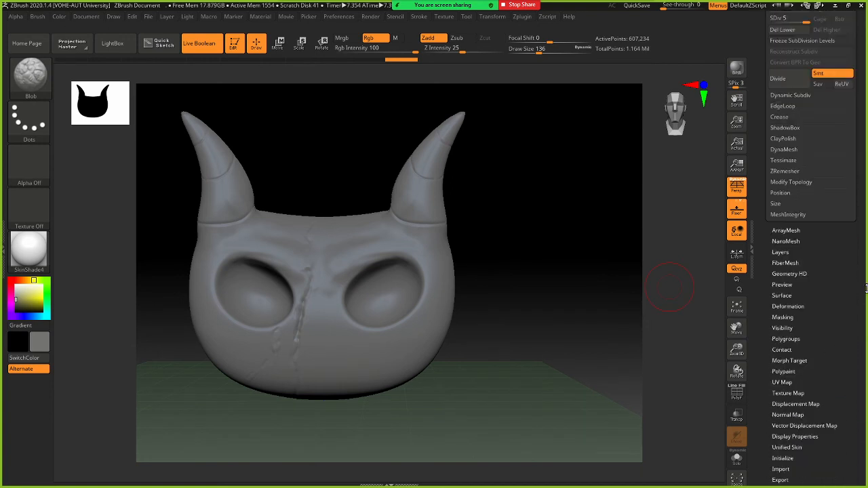
scroll(865, 288, up, 7)
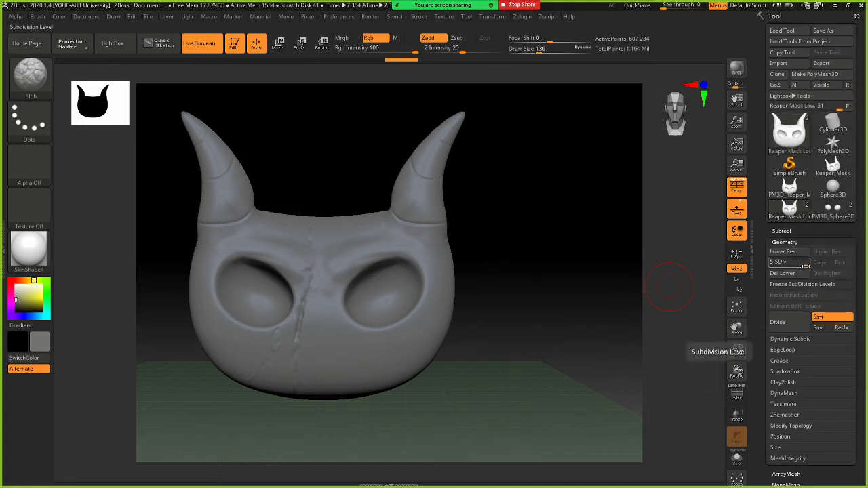
drag(806, 266, 767, 271)
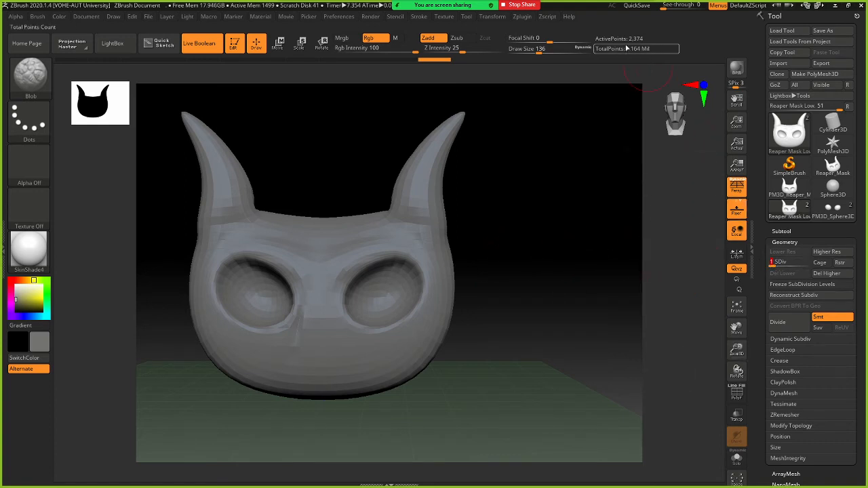
drag(779, 264, 813, 265)
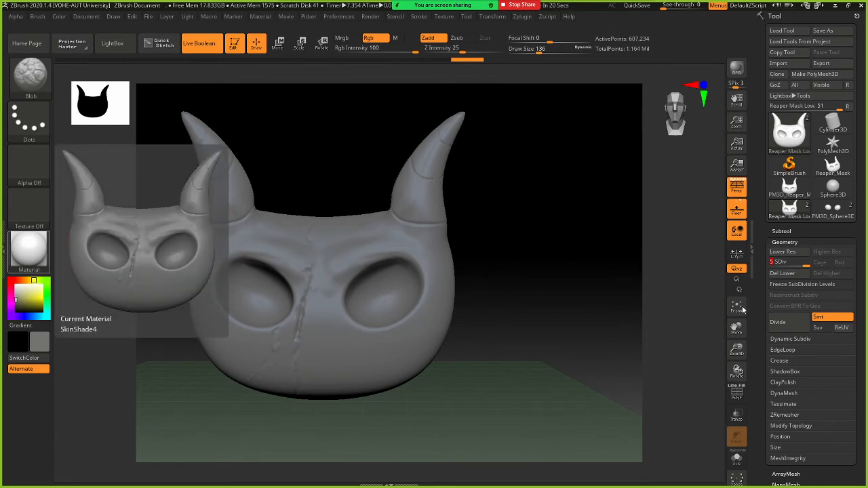
Examine the Displacement Map options for Reaper Mask Low
scroll(863, 272, down, 5)
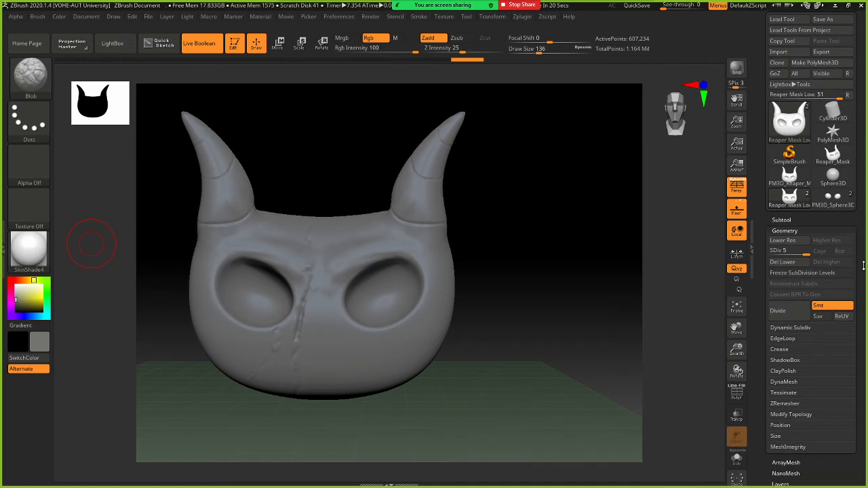
scroll(866, 215, down, 1)
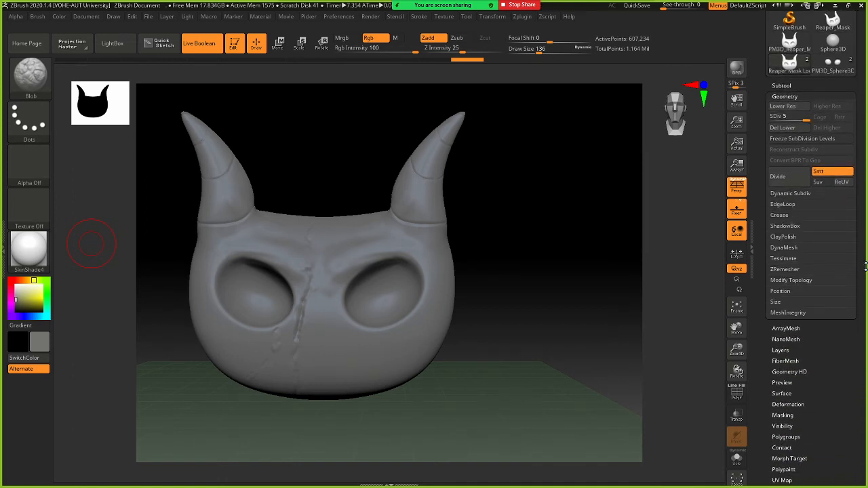
scroll(858, 391, down, 5)
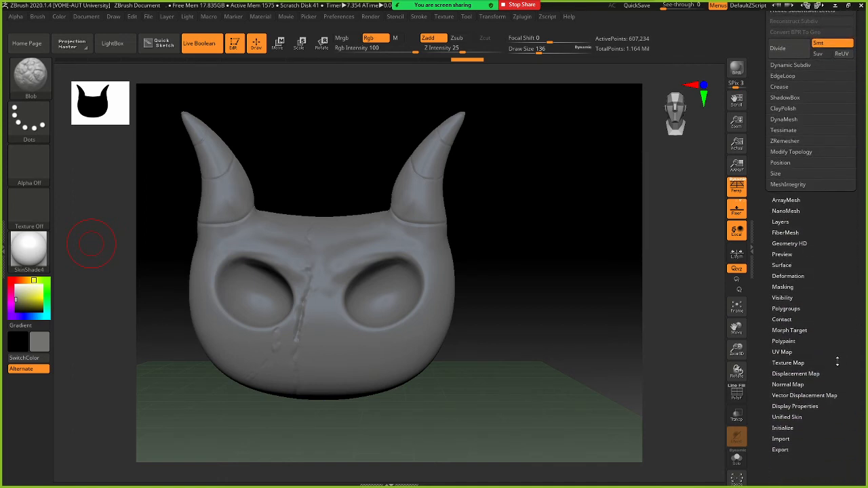
click(796, 374)
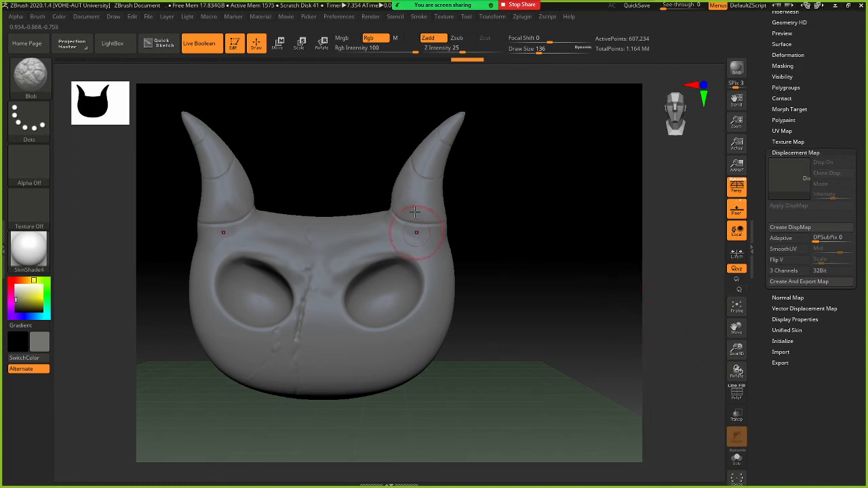
scroll(843, 142, up, 7)
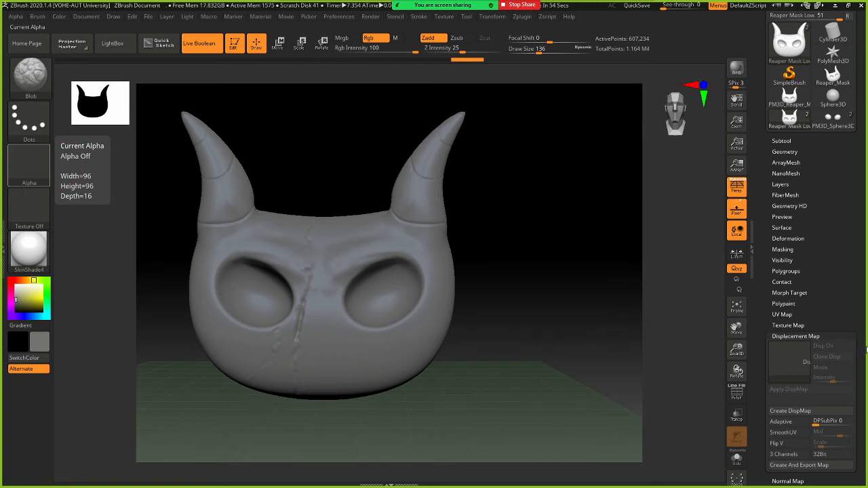
scroll(863, 356, down, 2)
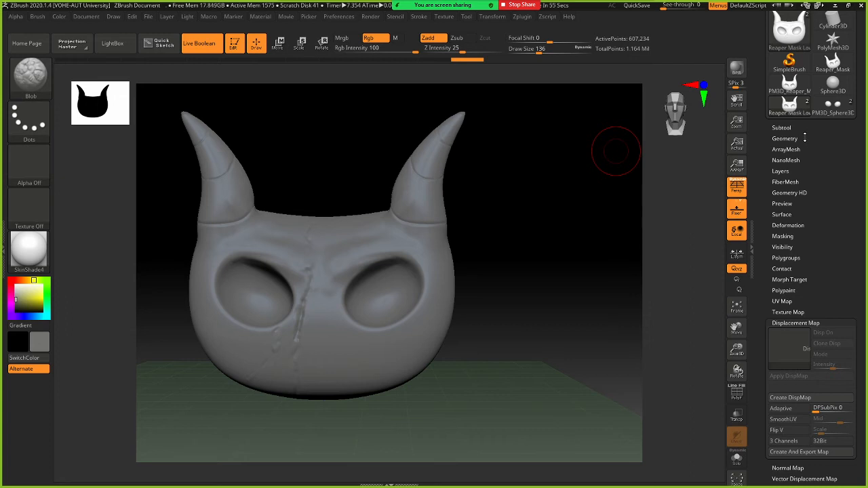
scroll(844, 231, down, 4)
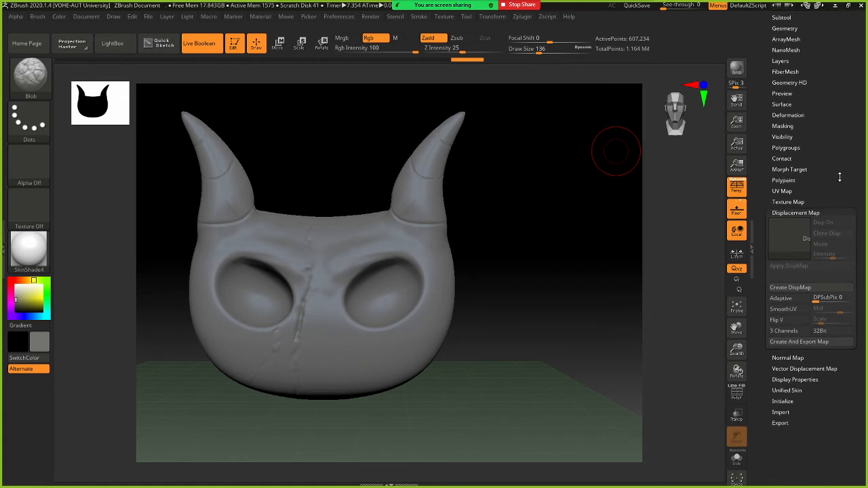
scroll(840, 177, up, 7)
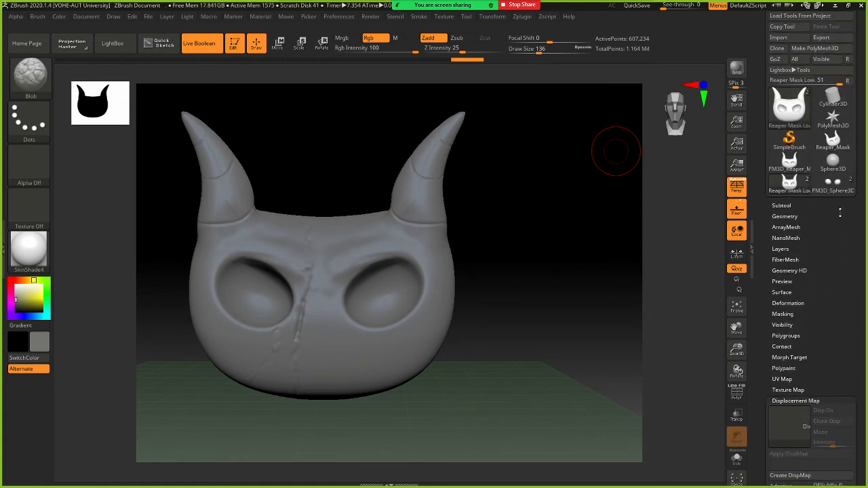
Try to create a displacement map from Reaper Mask Low at subdivision level 5
drag(840, 213, 841, 240)
click(801, 232)
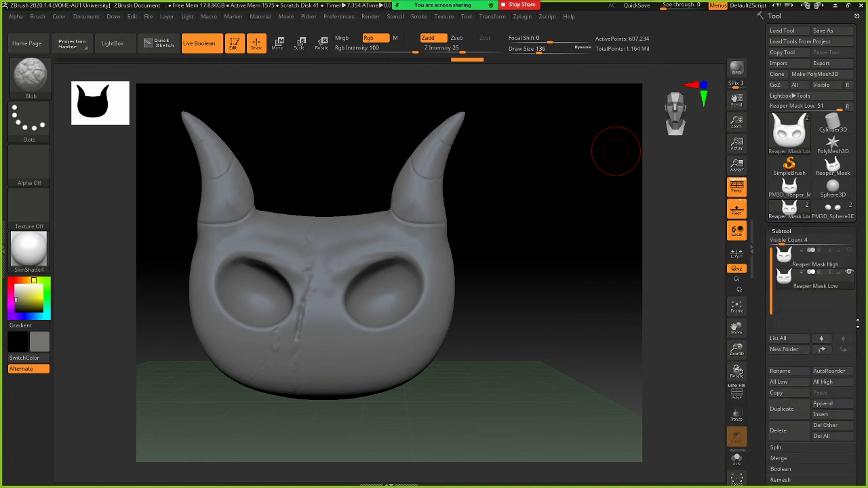
drag(862, 303, 860, 136)
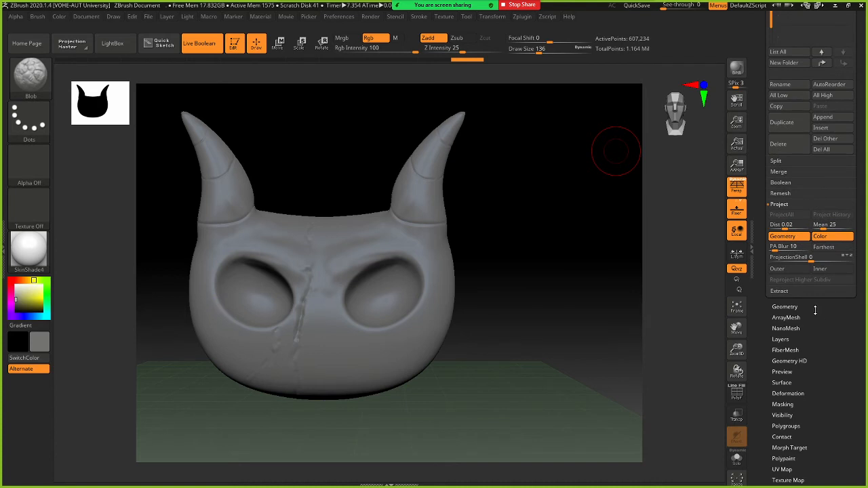
click(816, 308)
drag(858, 240, 858, 430)
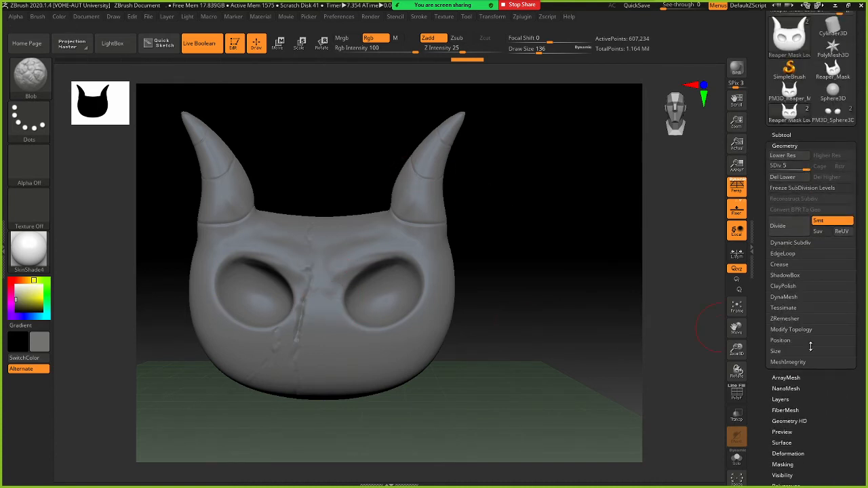
drag(849, 412, 851, 308)
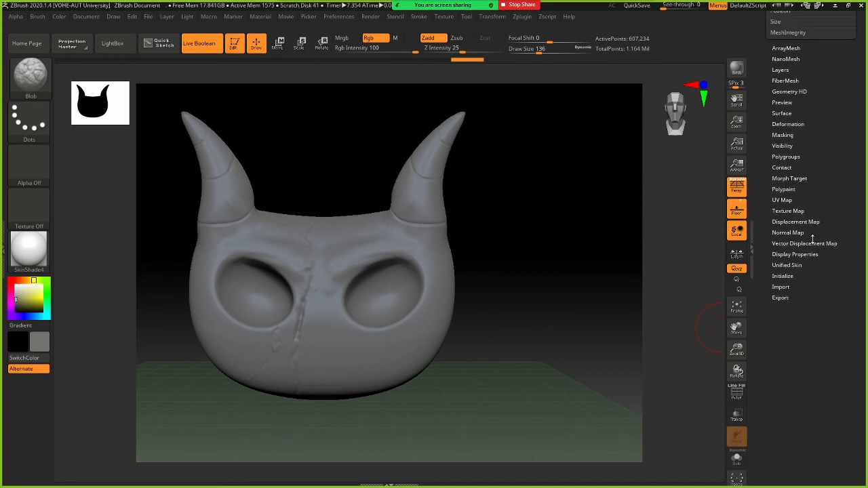
click(796, 221)
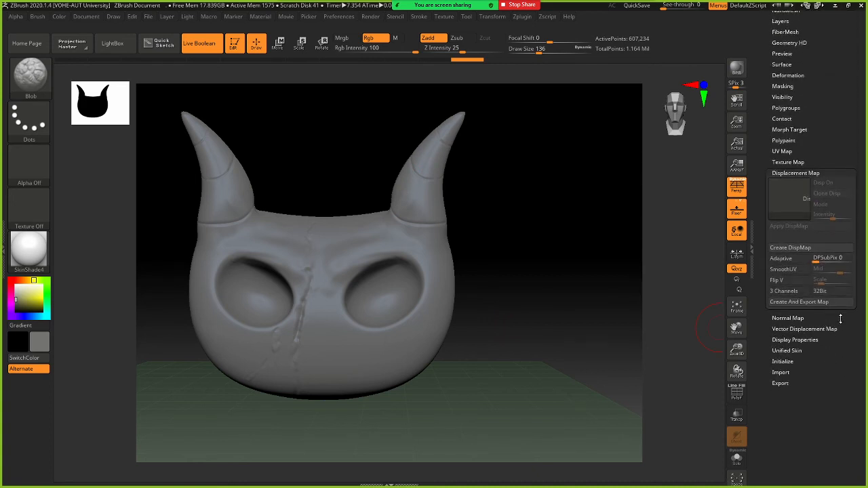
click(799, 250)
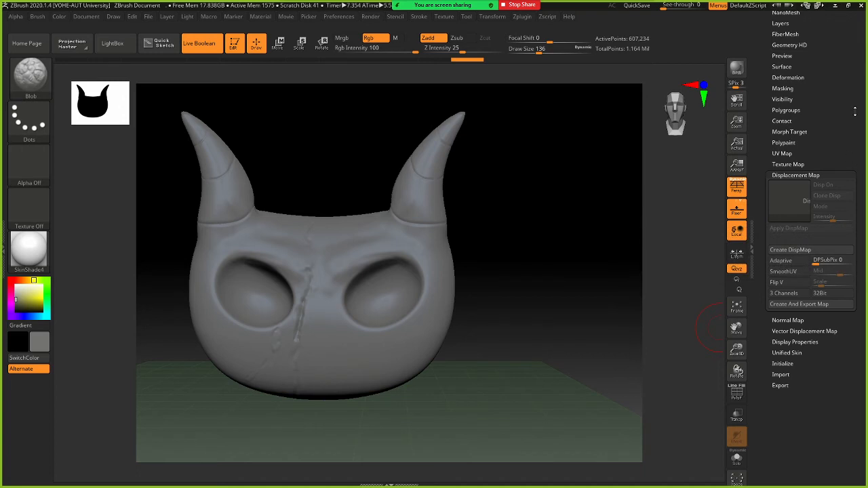
Lower Reaper Mask Low to subdivision level 1
scroll(849, 173, up, 5)
scroll(854, 186, down, 1)
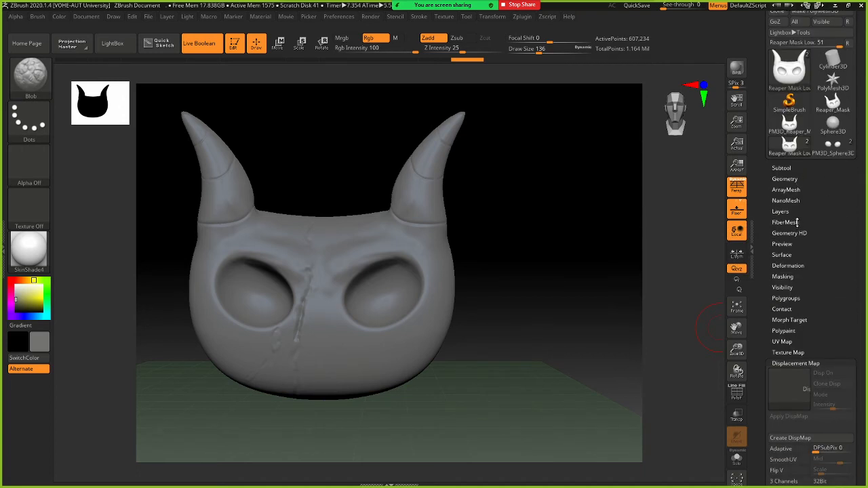
click(793, 178)
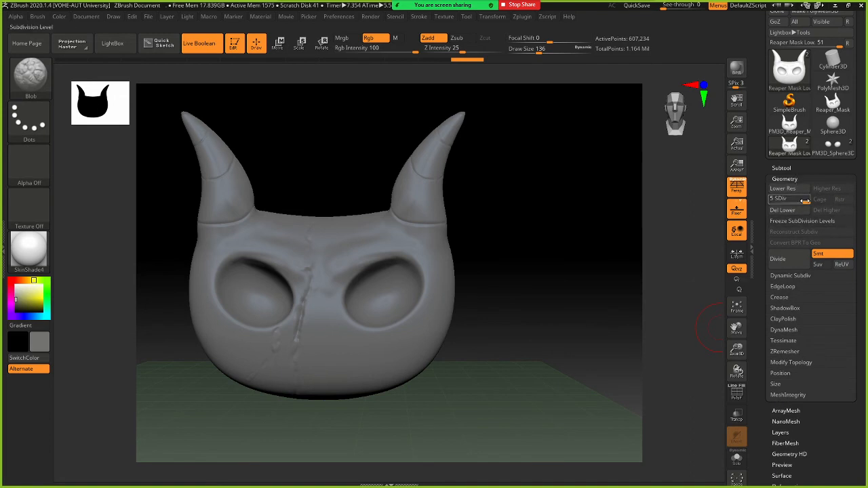
drag(806, 203, 769, 207)
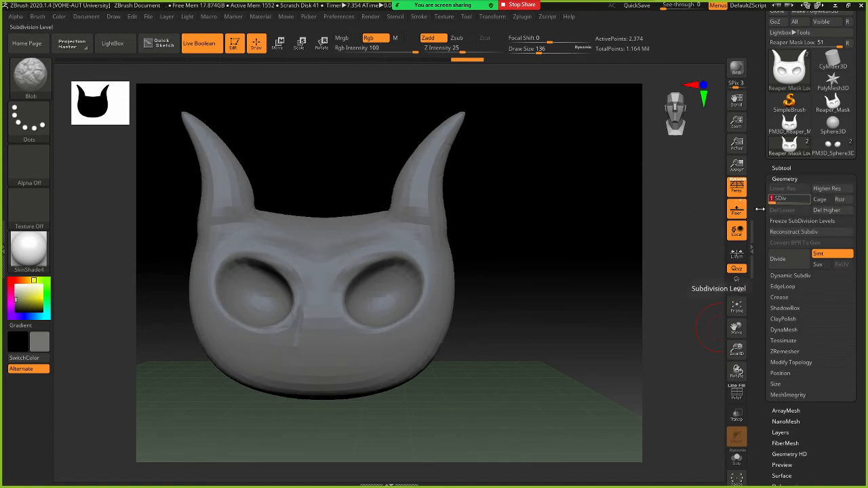
Create a displacement map for Reaper Mask Low from subdivision level 1 with DPSubPix 0
scroll(848, 258, down, 5)
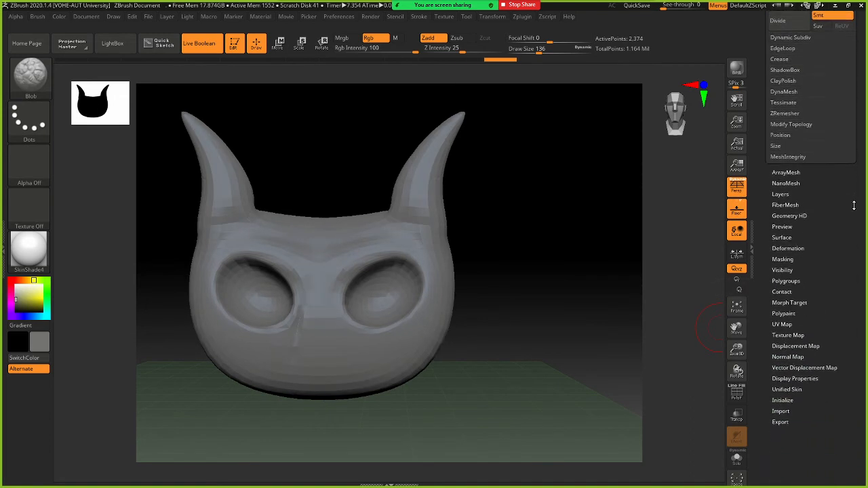
click(795, 275)
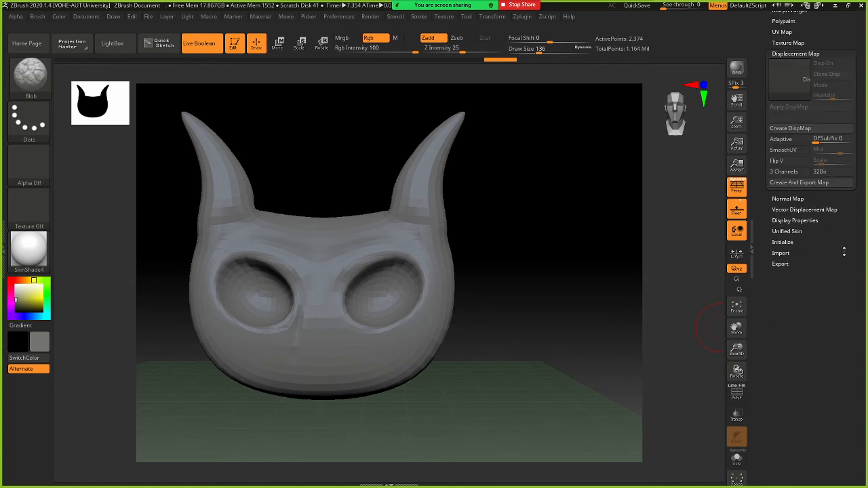
scroll(845, 253, up, 2)
click(809, 155)
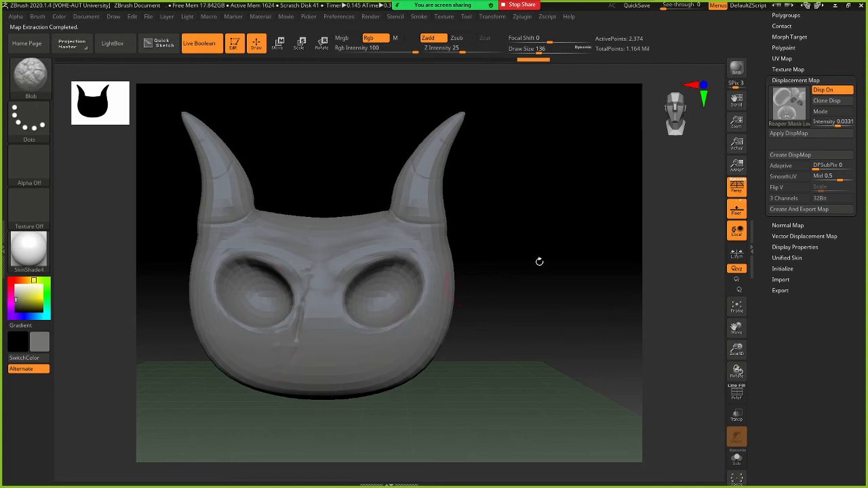
Examine the Smt and Suv subdivision options in Reaper Mask Low's geometry settings
drag(861, 171, 855, 238)
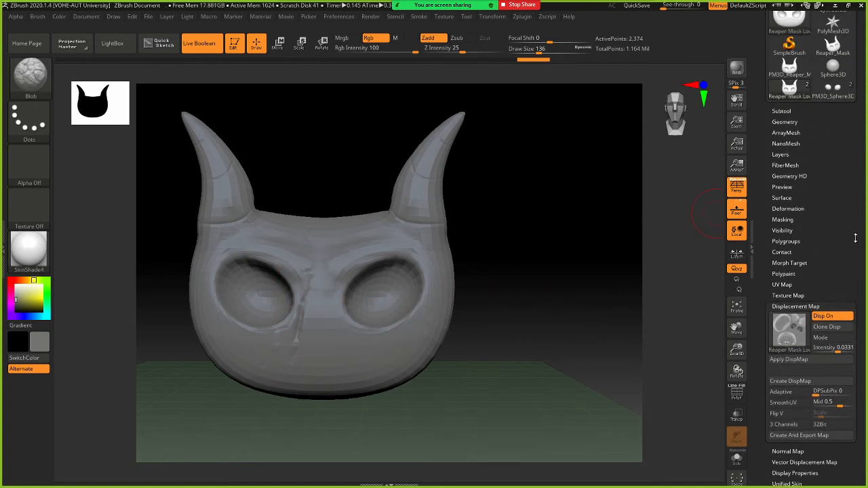
click(787, 122)
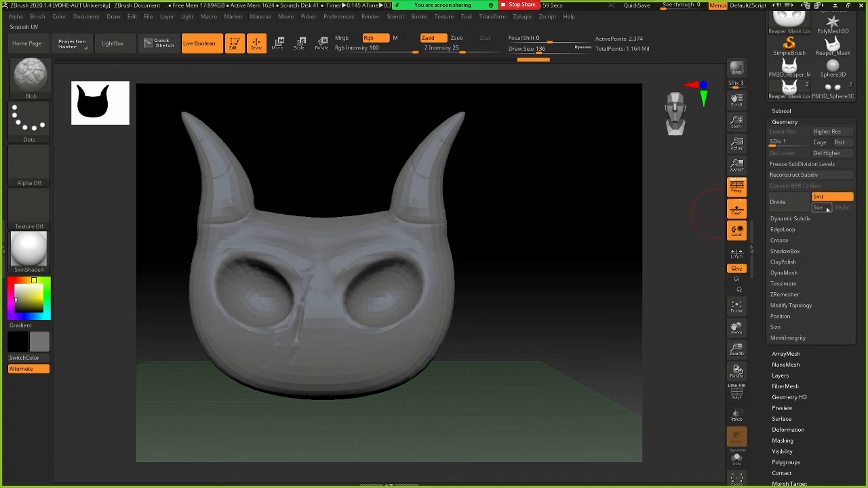
click(821, 208)
click(827, 208)
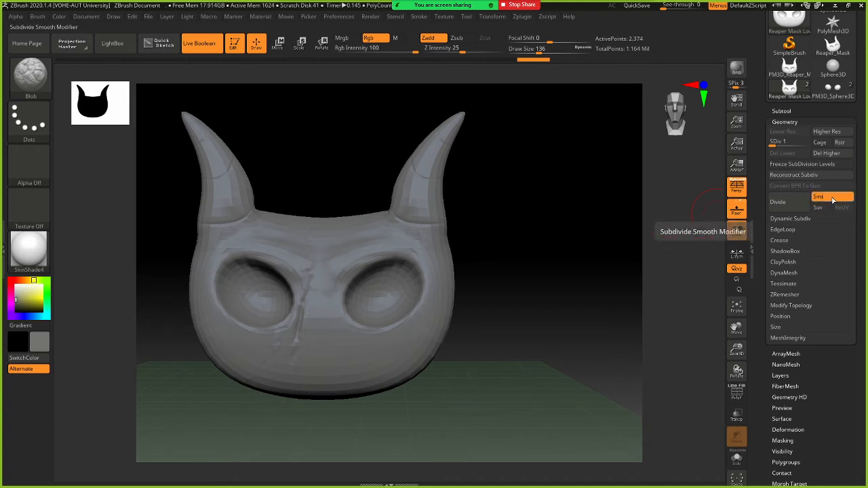
scroll(862, 163, up, 3)
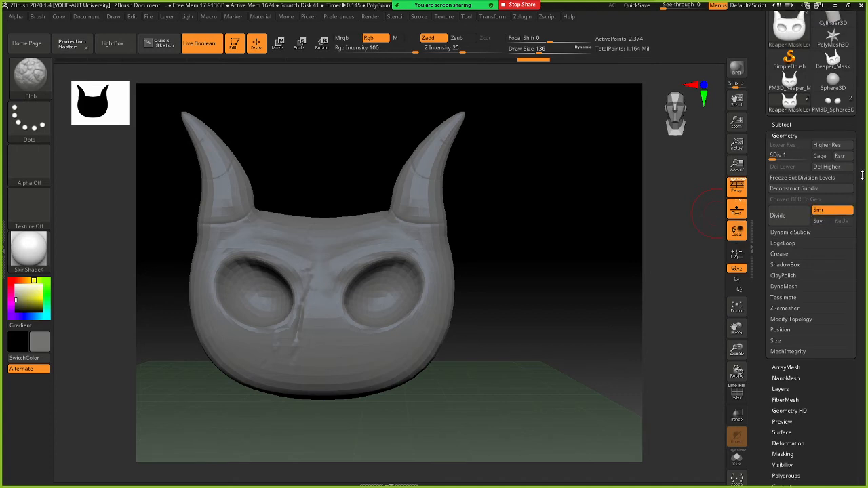
scroll(857, 180, down, 5)
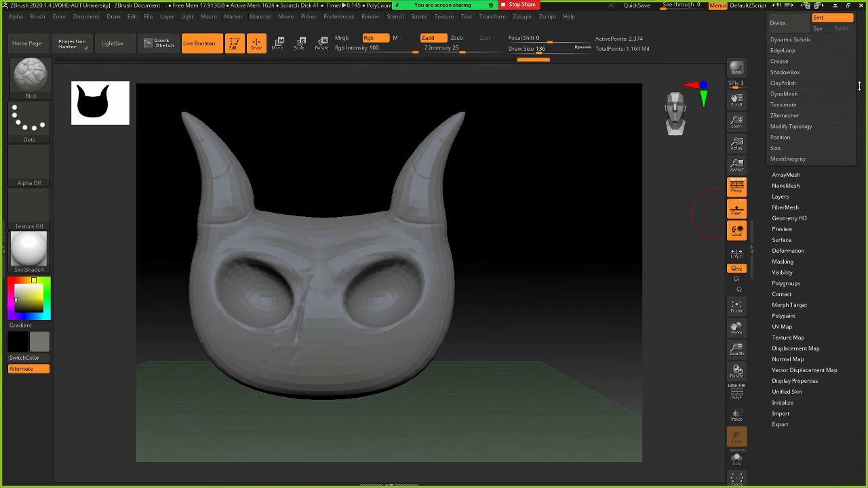
Compare Reaper Mask Low with its displacement map display off and on, leaving the display on
click(808, 292)
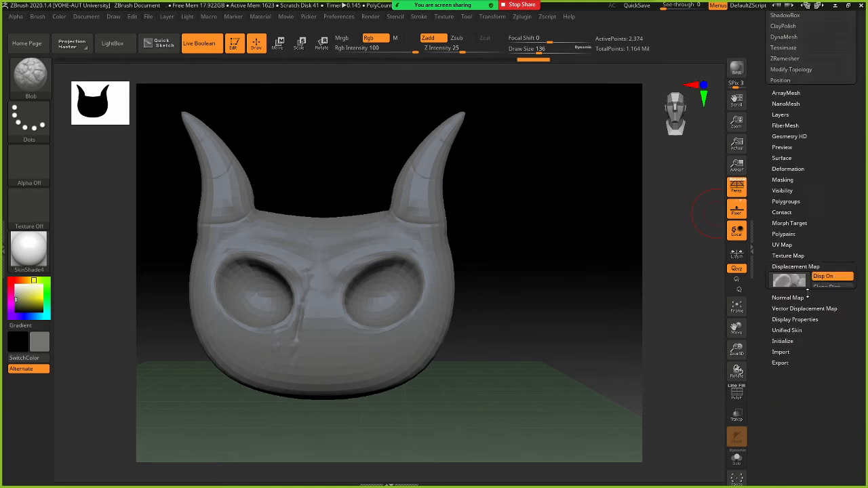
drag(830, 251, 826, 303)
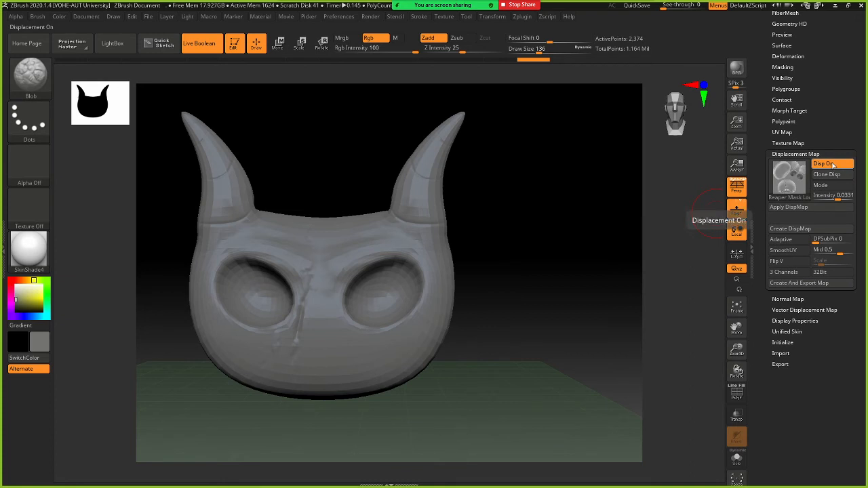
scroll(411, 240, up, 2)
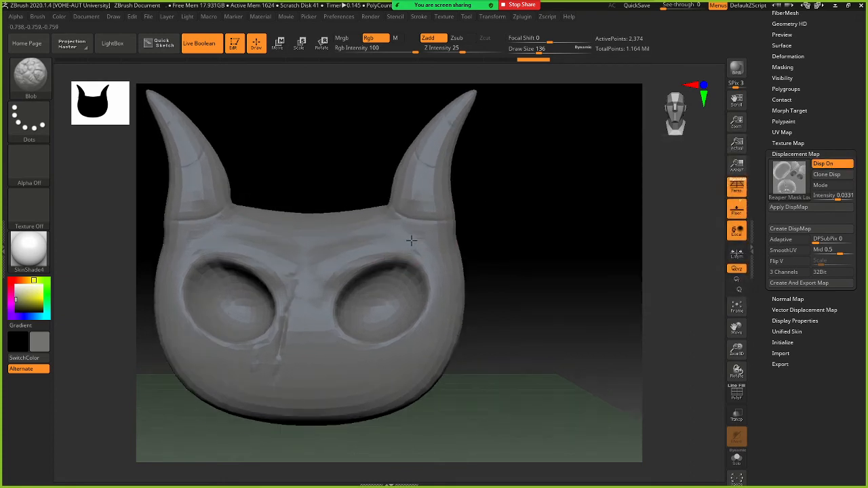
scroll(411, 240, up, 2)
scroll(516, 220, up, 2)
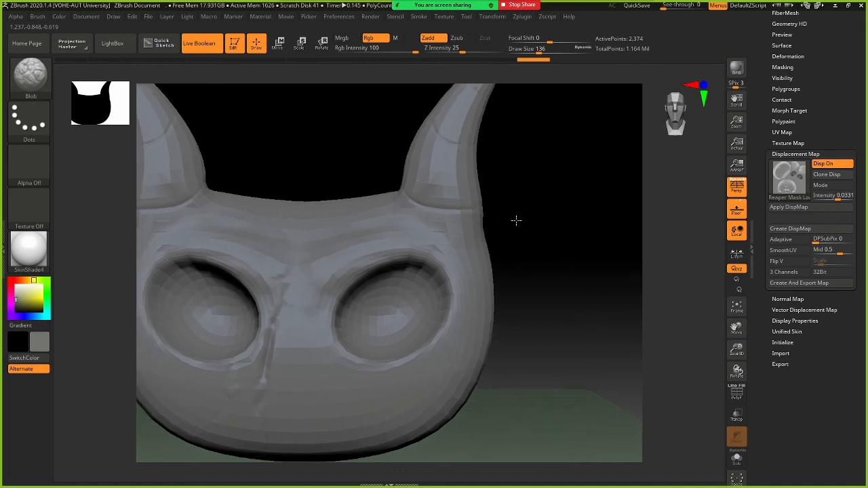
alt+drag(516, 219, 571, 206)
click(826, 164)
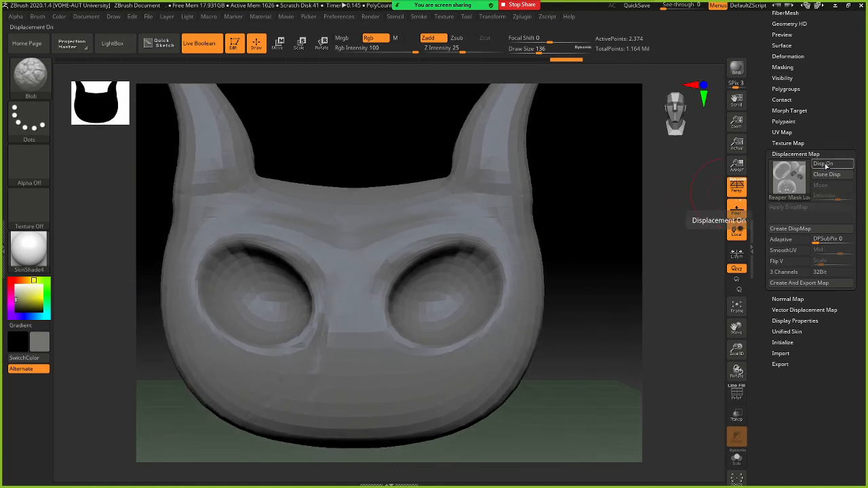
click(825, 164)
click(825, 164)
click(826, 164)
click(826, 164)
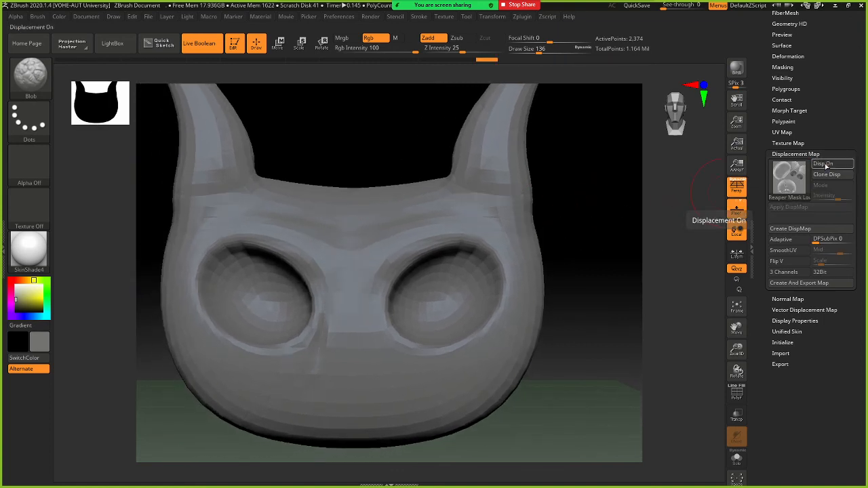
click(826, 164)
click(825, 165)
click(826, 164)
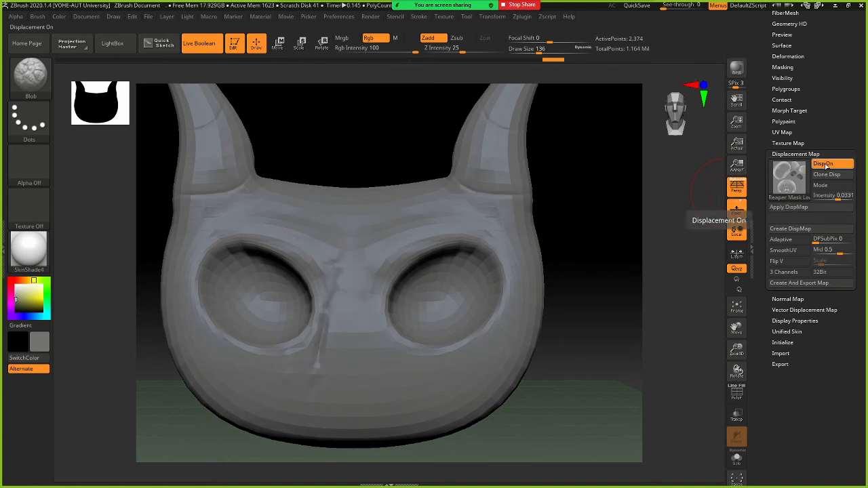
Create and export the displacement map to Documents as the 16-bit single-channel PSD "Reaper Mask Low Displacement", without exporting the base mesh
click(808, 283)
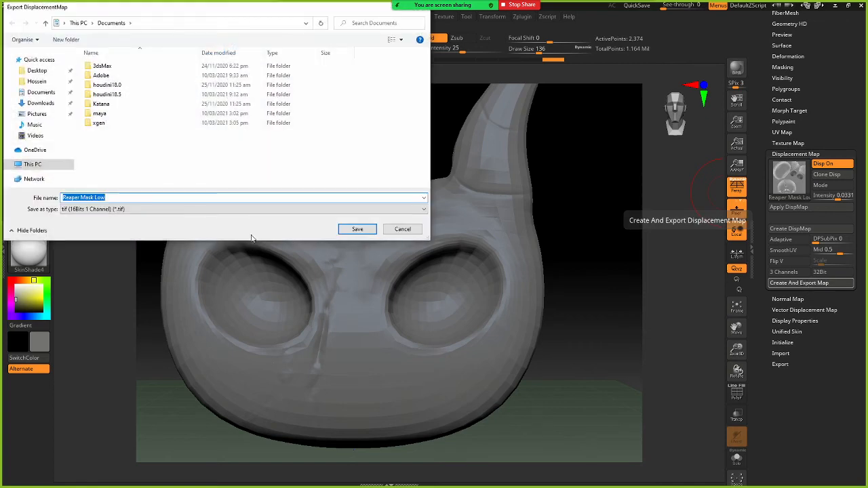
click(170, 209)
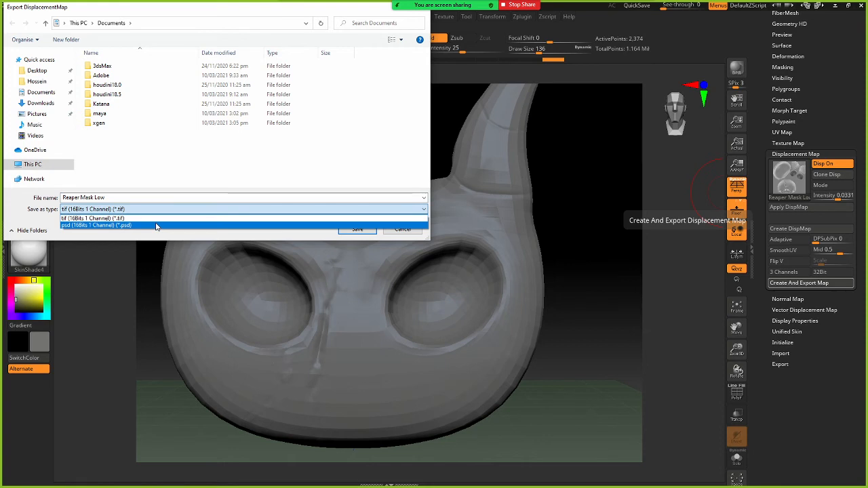
click(156, 225)
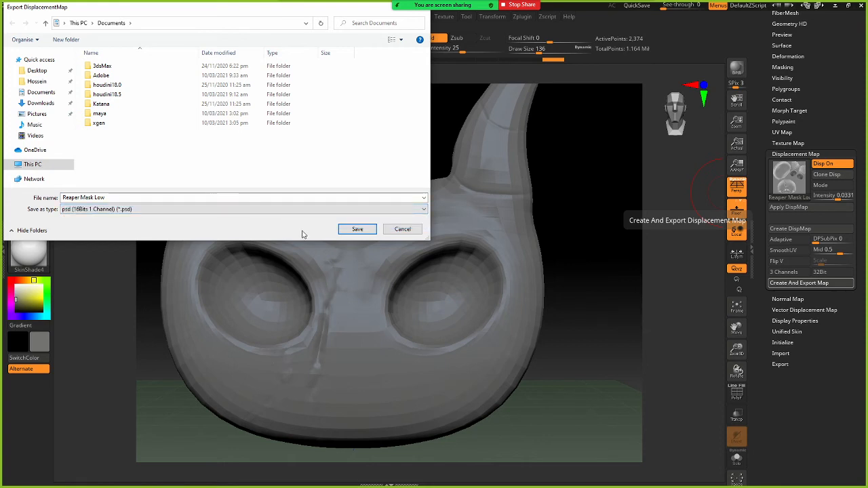
click(226, 198)
click(229, 198)
text(D)
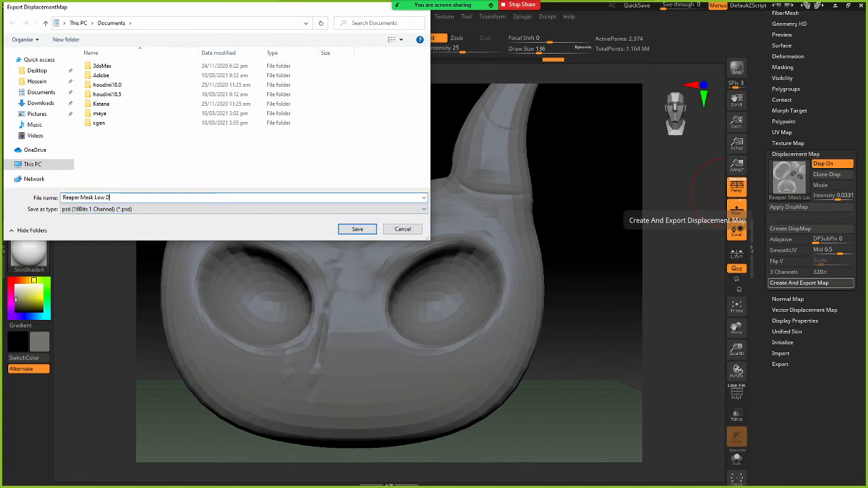
text(isplacement)
key(Return)
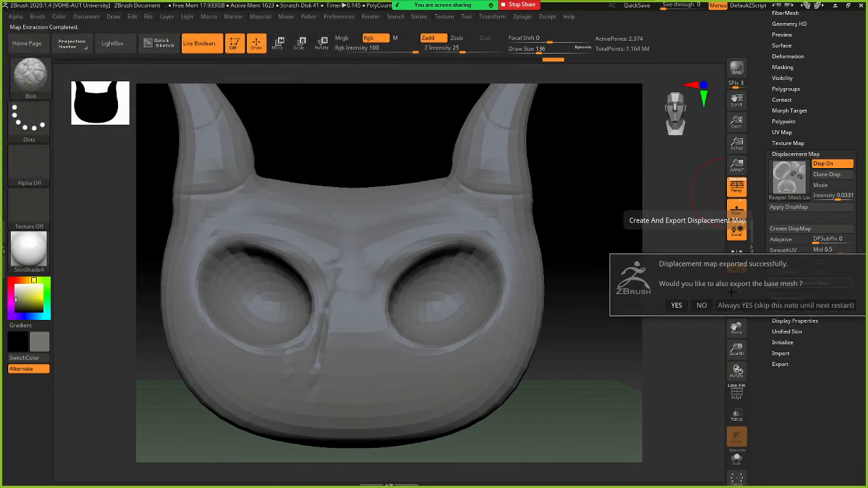
click(703, 306)
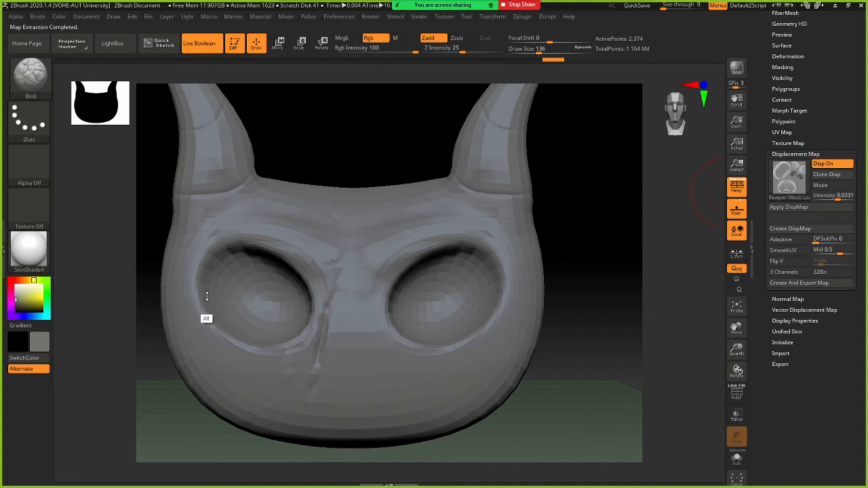
Switch to Maya and clear the selection on the mask mesh
key(alt+Tab)
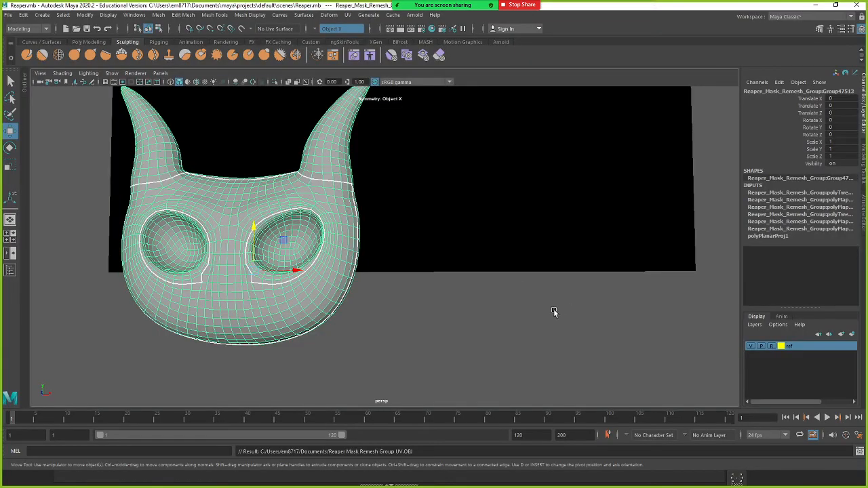
click(480, 336)
click(288, 293)
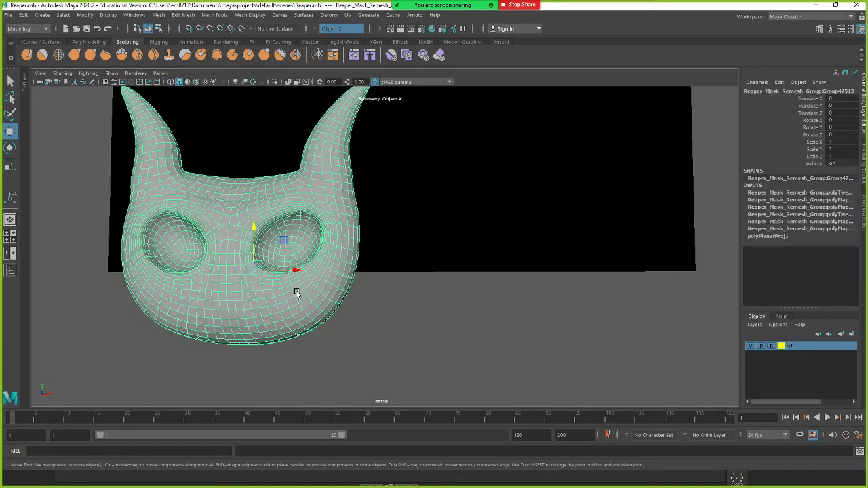
click(402, 314)
alt+right_drag(367, 318, 416, 310)
alt+middle_drag(417, 309, 472, 320)
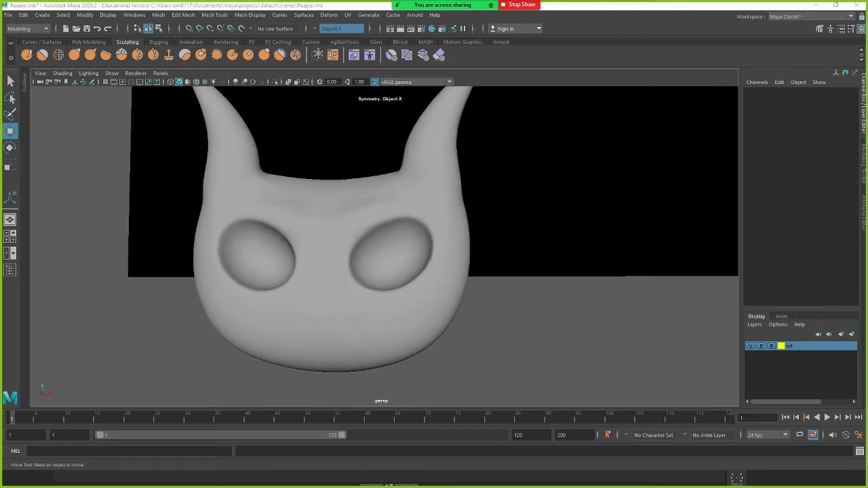
Switch to File Explorer and open Reaper Mask Low Displacement from Documents in a maximized Photoshop window
key(alt+Tab)
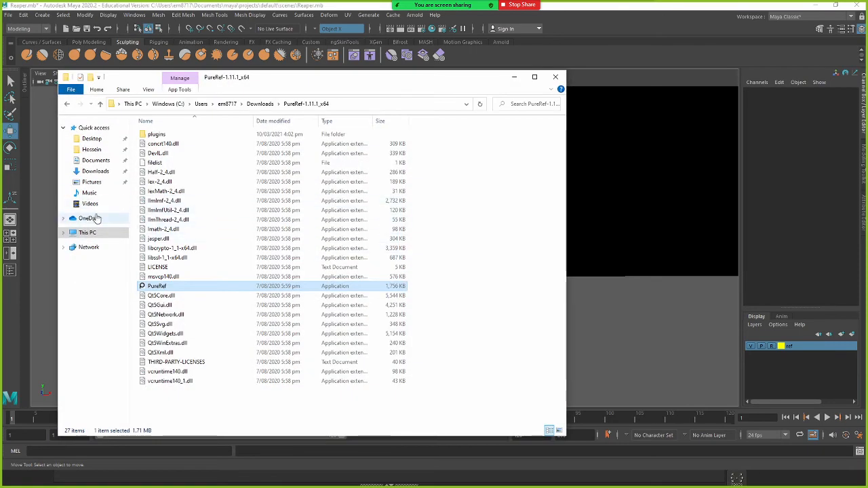
click(96, 171)
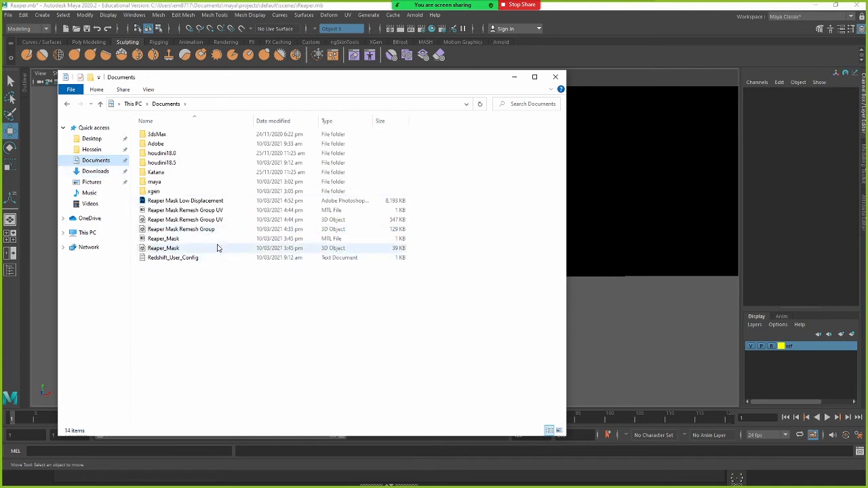
double_click(190, 203)
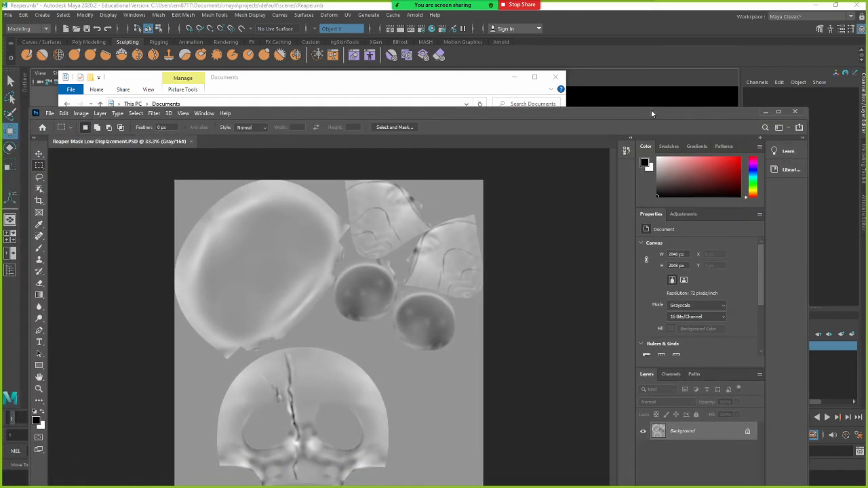
double_click(651, 112)
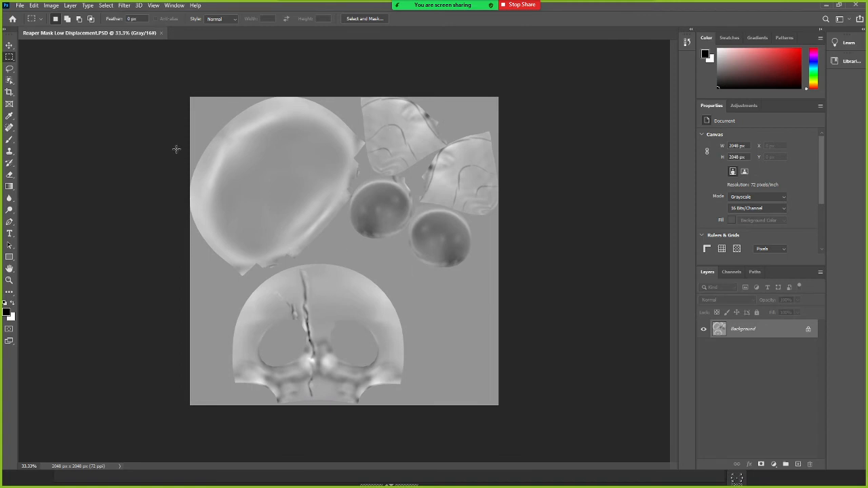
Save a JPEG copy of the displacement map on the computer as Reaper Mask Low Displacement in Documents
click(20, 5)
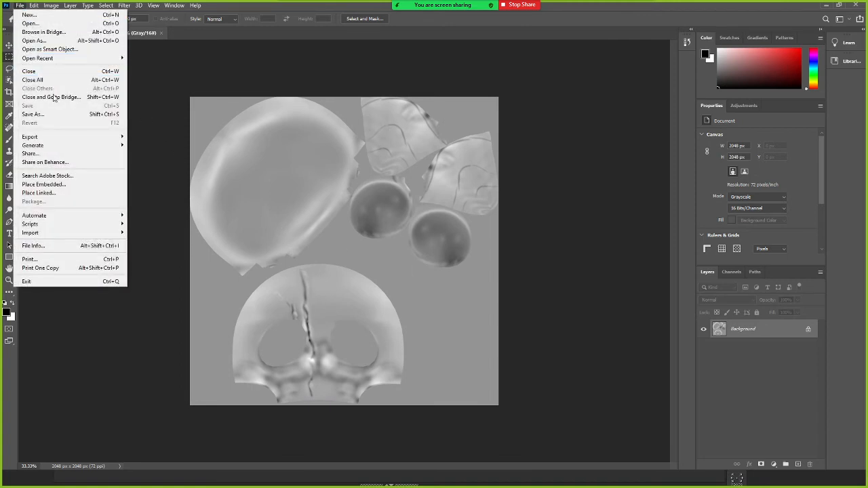
click(54, 116)
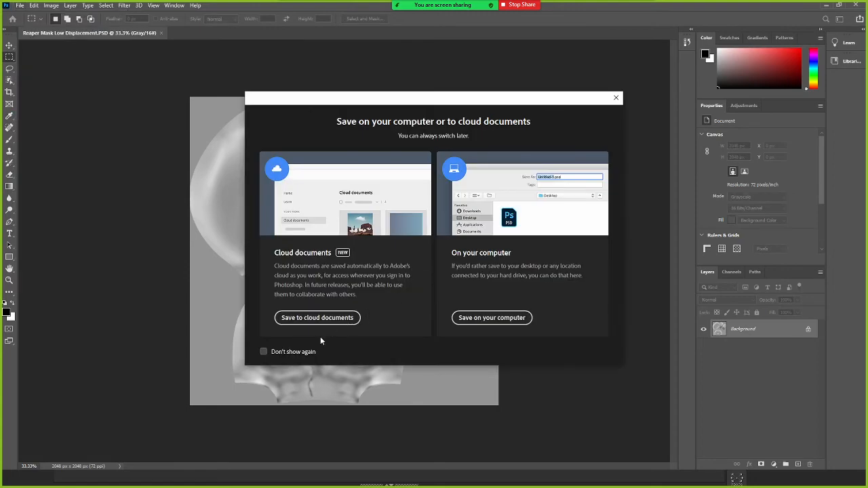
click(491, 318)
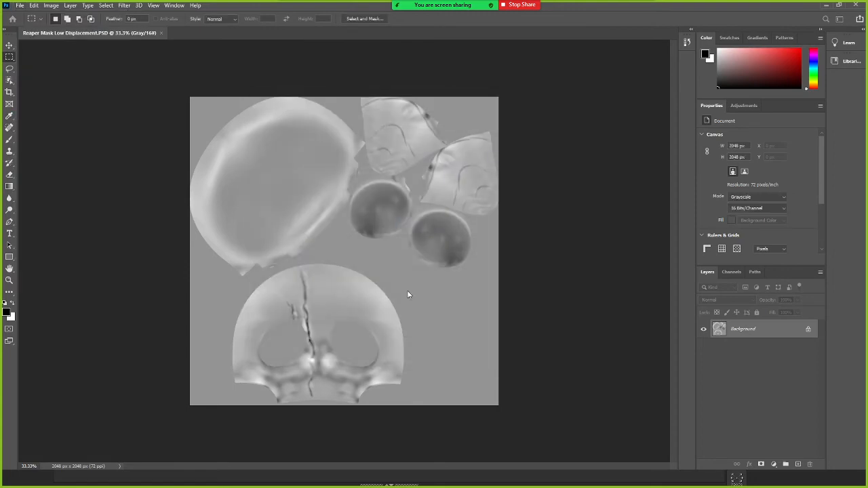
click(203, 209)
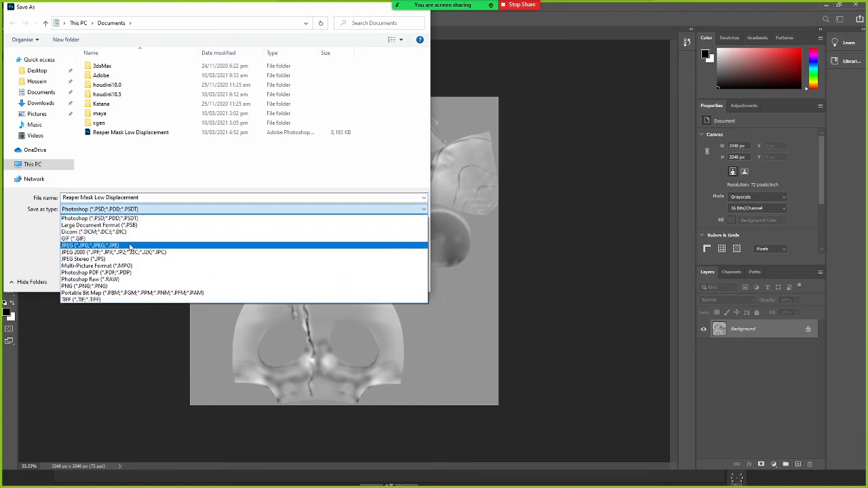
click(204, 242)
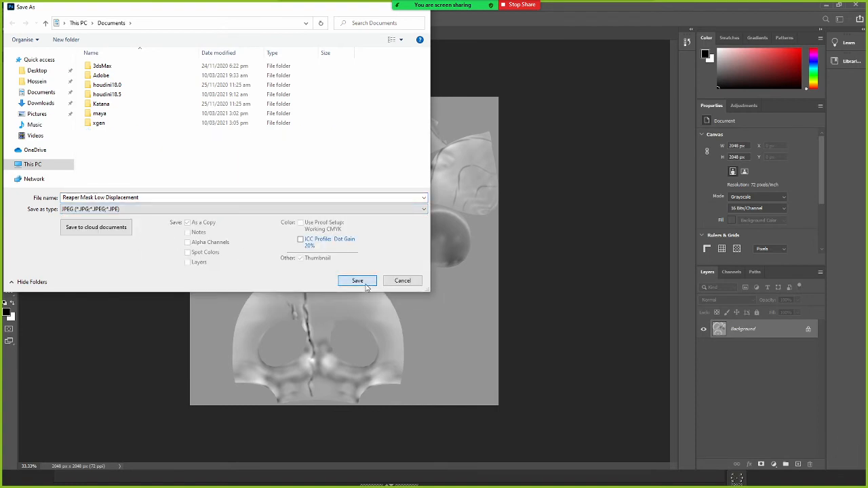
click(356, 282)
click(484, 119)
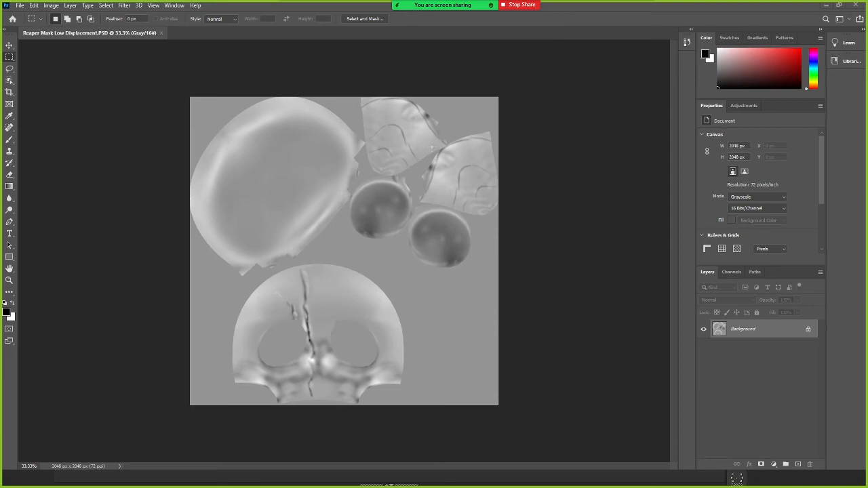
Switch back to Maya, turn on textured shading in the perspective view and select the mask mesh
key(alt+Tab)
alt+middle_drag(551, 230, 534, 239)
key(6)
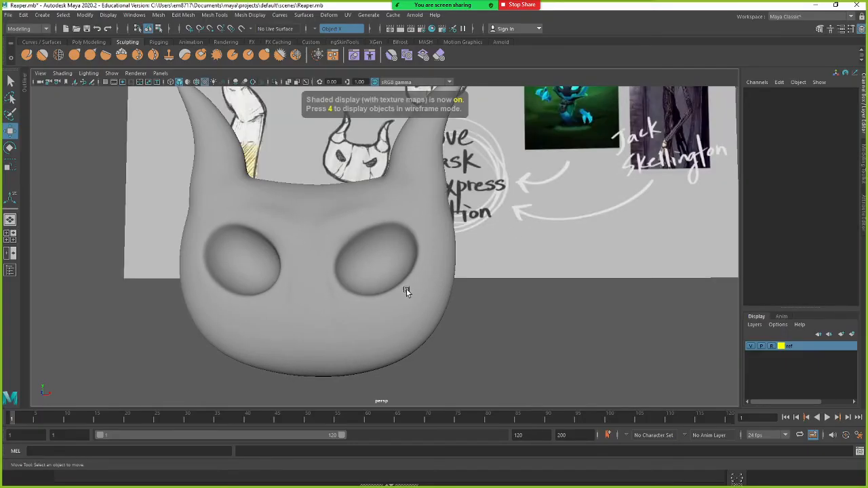
click(407, 272)
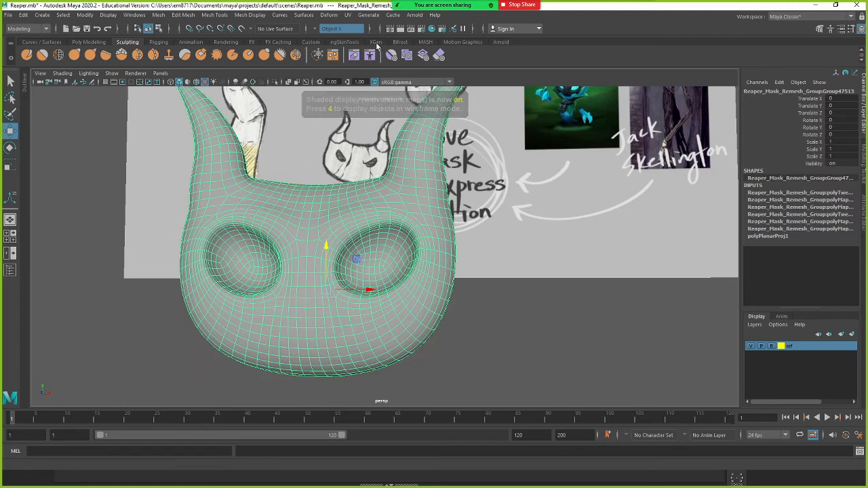
Load the redshift4maya.mll plug-in and set it to auto load
click(227, 42)
click(135, 15)
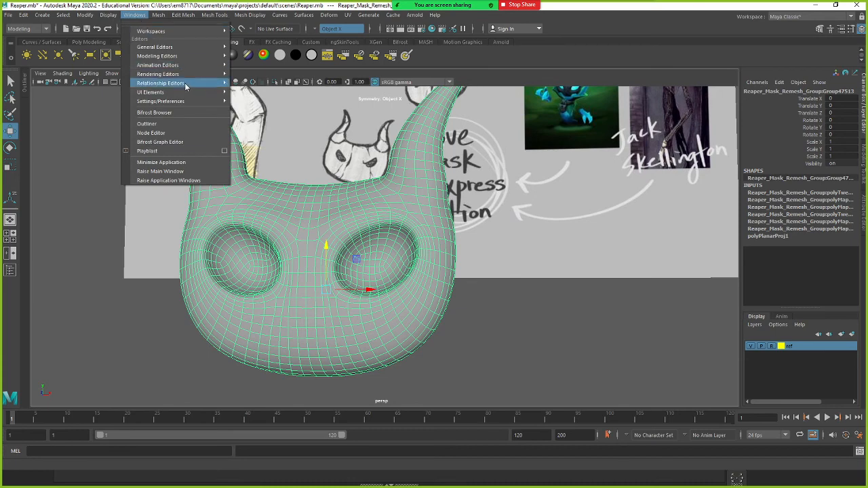
mouse_move(178, 101)
click(262, 168)
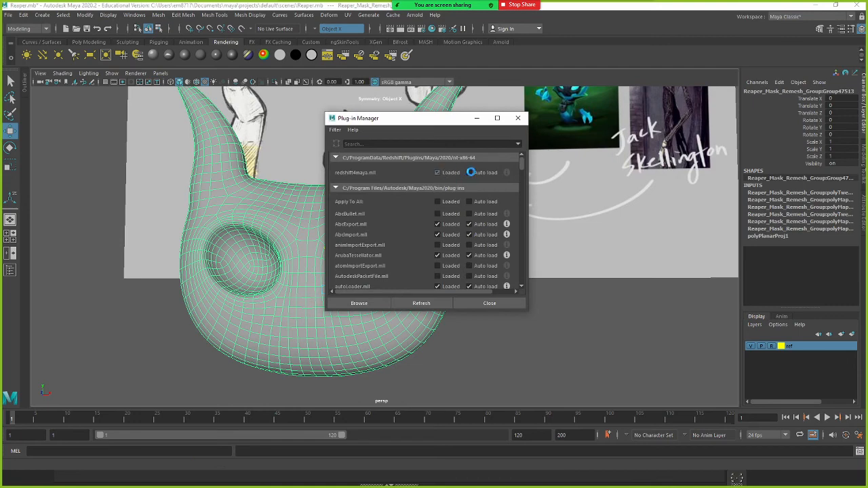
click(486, 304)
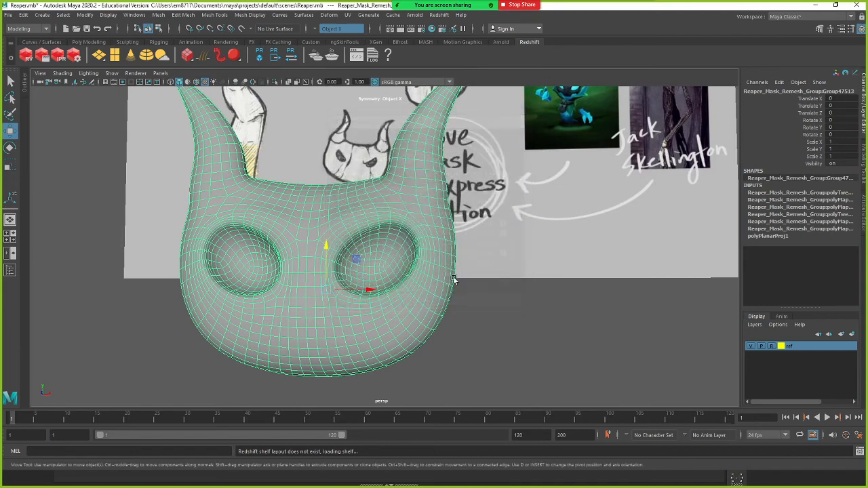
Add a Redshift dome light, try rendering the mask in the Redshift Render View and save the scene
click(145, 57)
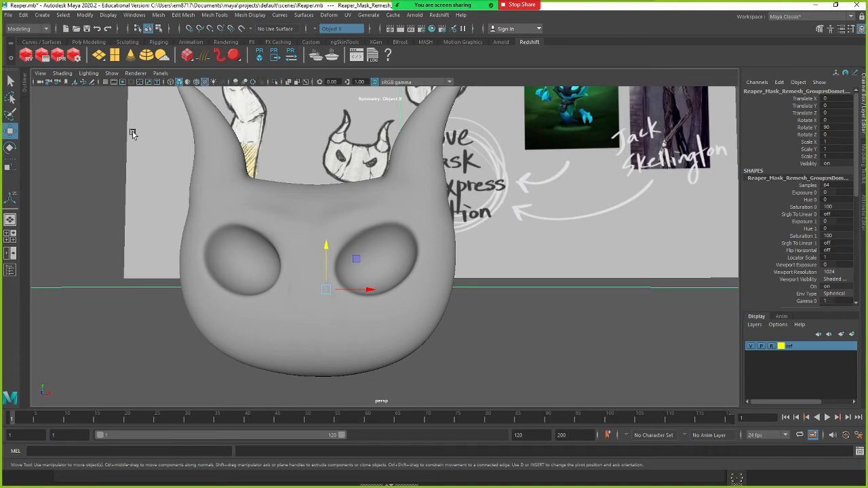
click(46, 61)
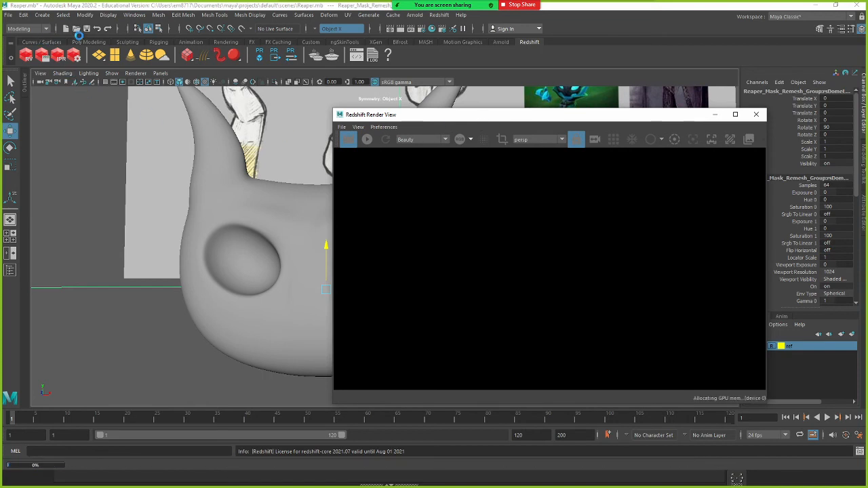
click(86, 28)
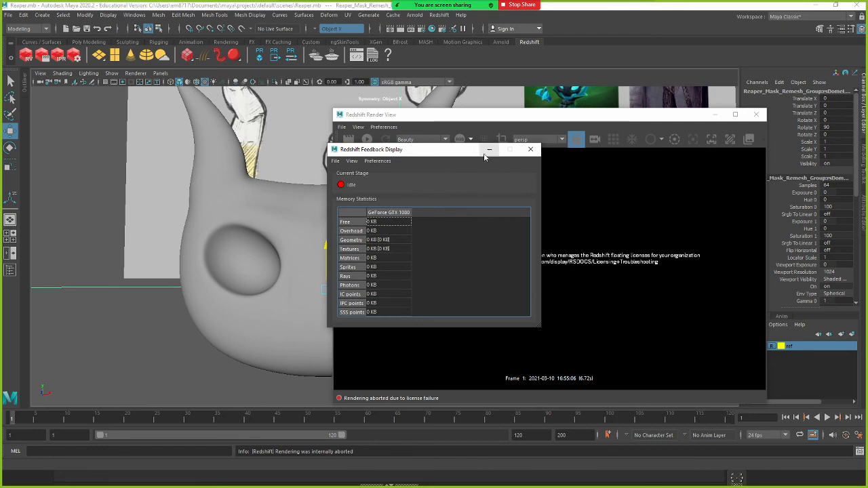
Close the Redshift feedback and render windows and delete the Redshift dome light
drag(464, 152, 285, 154)
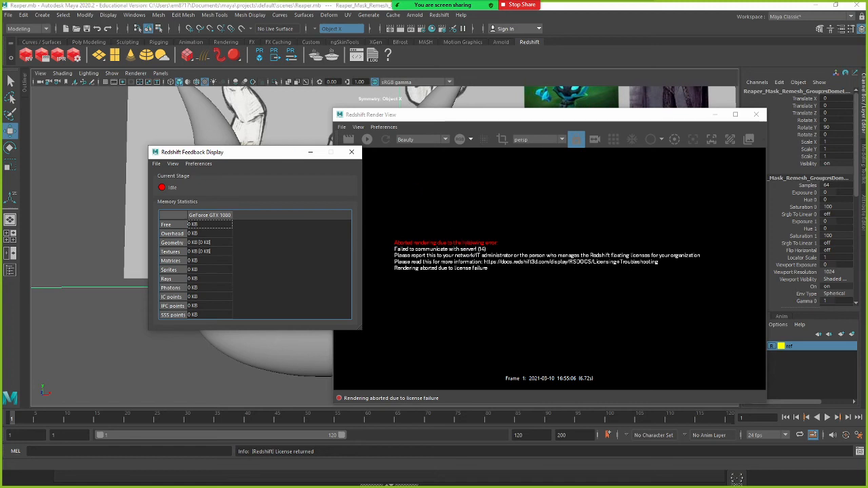
click(351, 153)
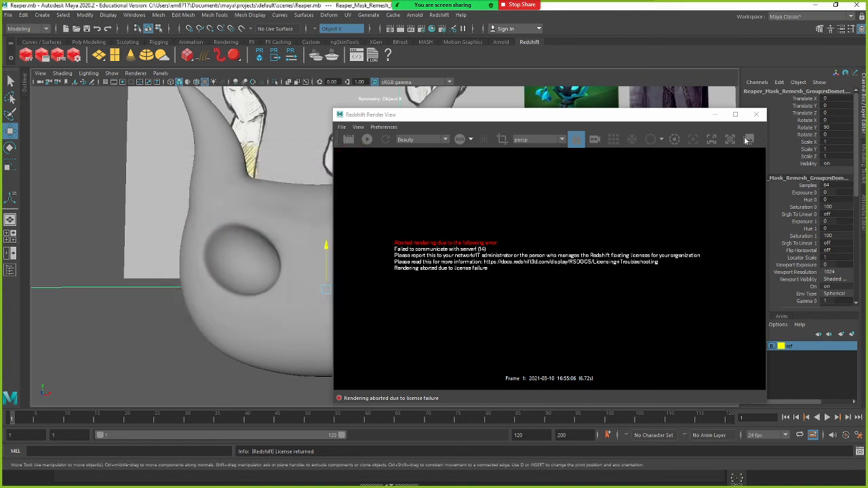
click(757, 114)
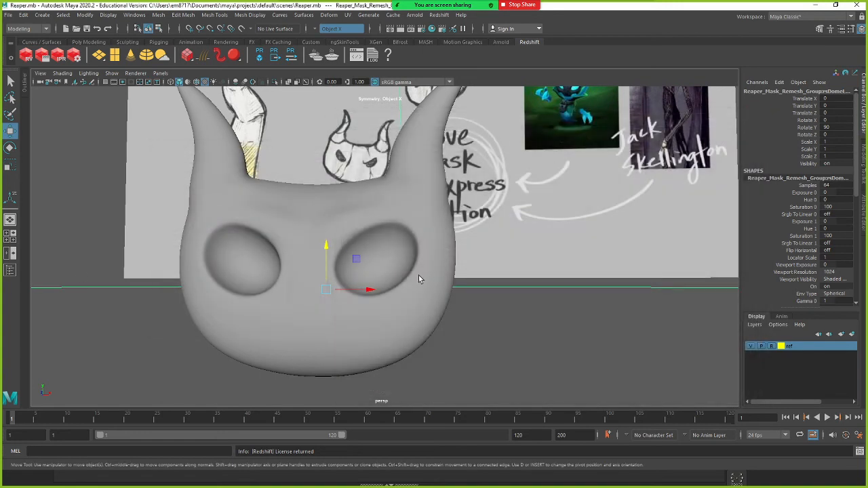
click(416, 276)
Add an Arnold skydome light and render the perspective view of the mask in the Arnold RenderView
click(226, 41)
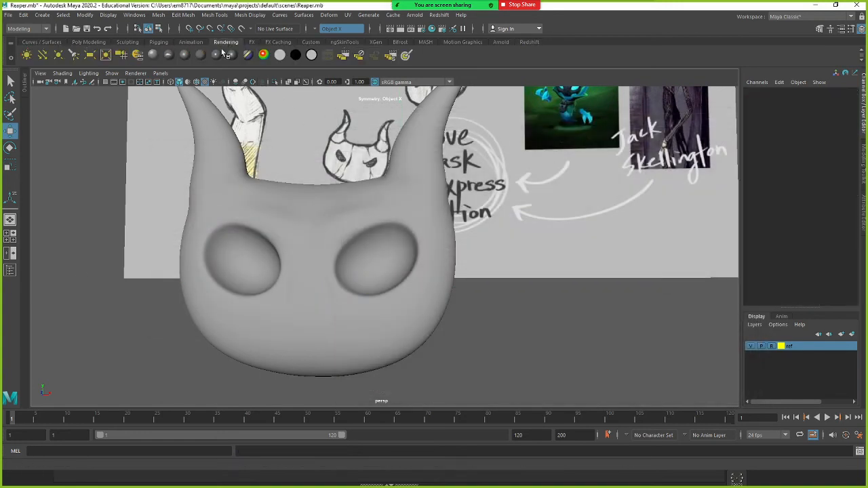
click(502, 42)
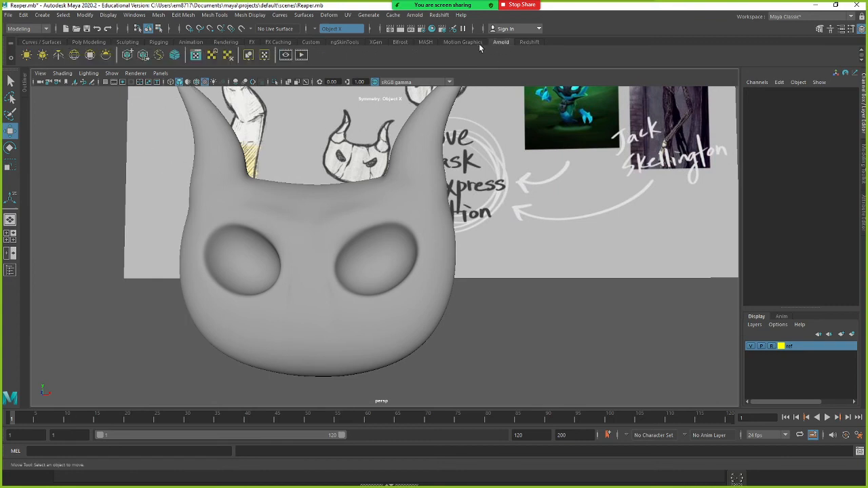
click(74, 57)
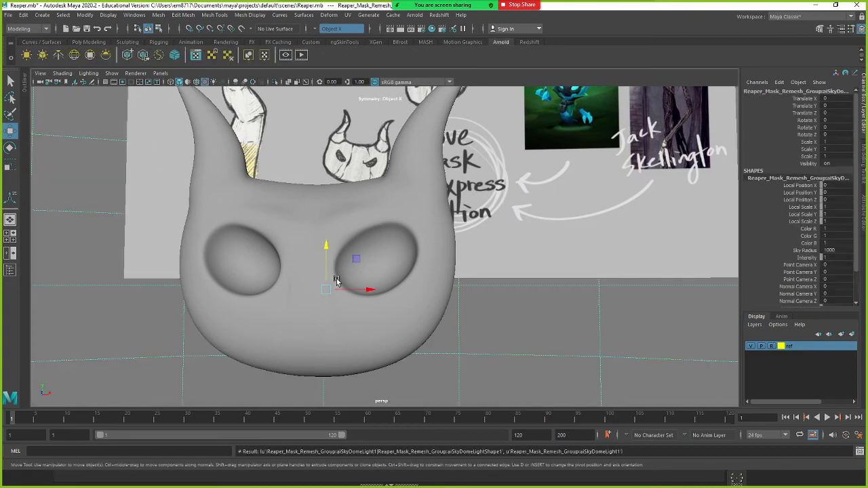
click(246, 210)
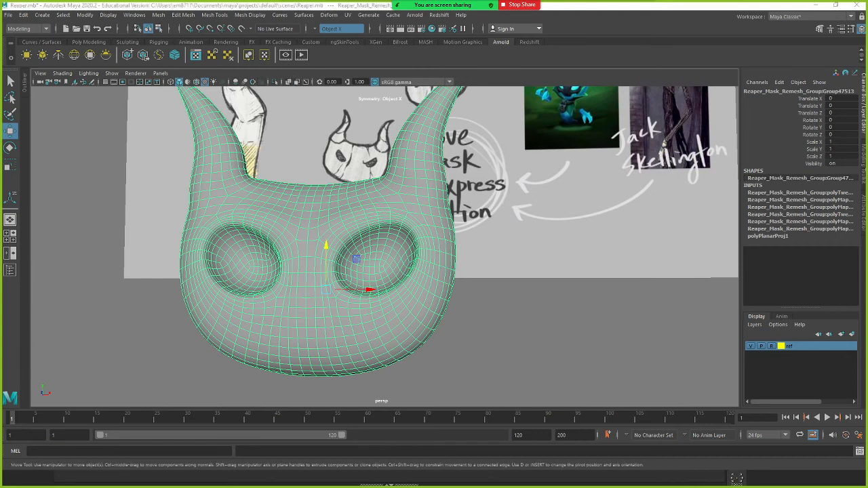
drag(2, 112, 647, 71)
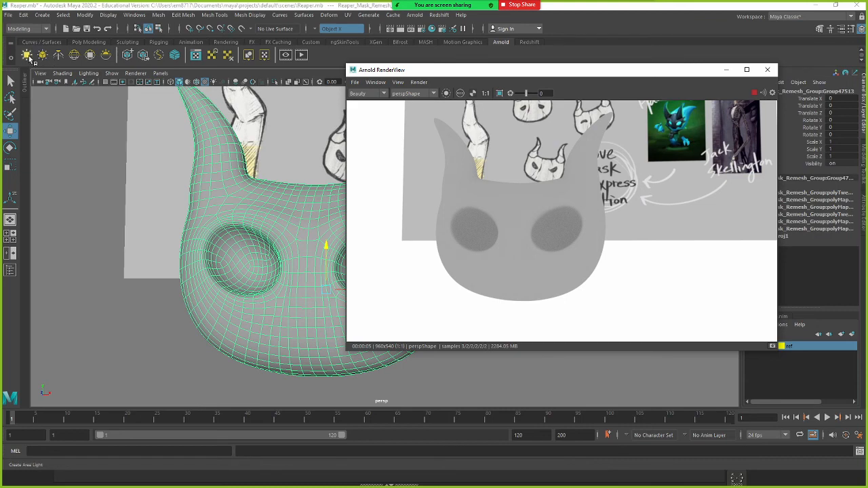
Add an Arnold area light beside the mask, rotated about -63° in Y and scaled to about 2.8, and rerun the render
click(28, 57)
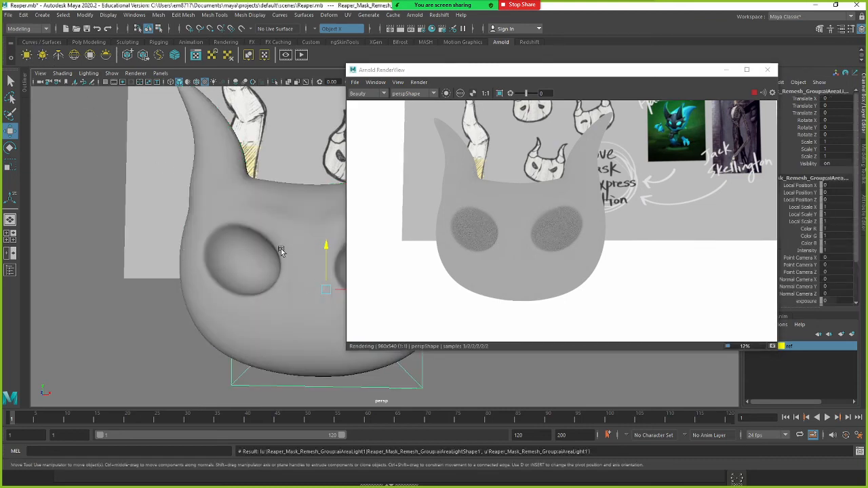
drag(321, 246, 405, 151)
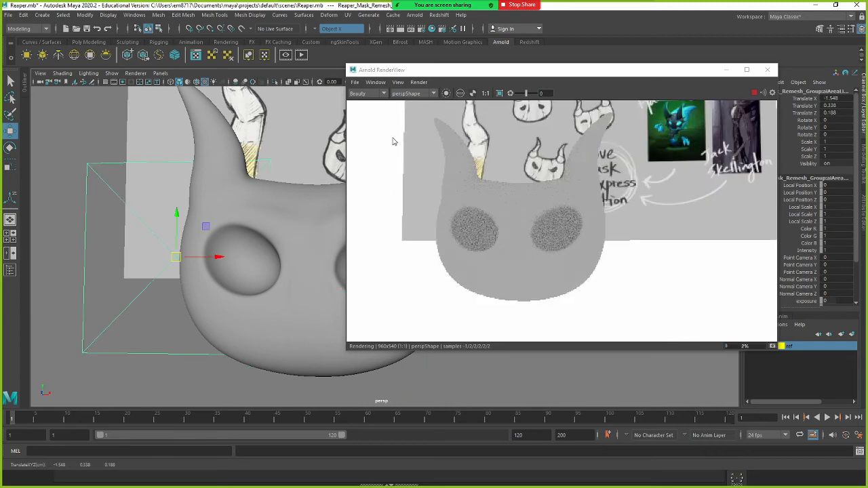
key(e)
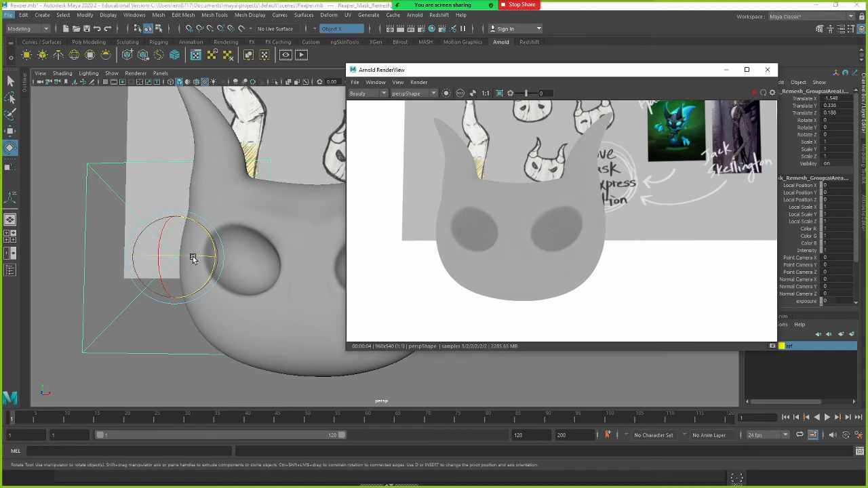
drag(192, 254, 458, 222)
key(w)
key(r)
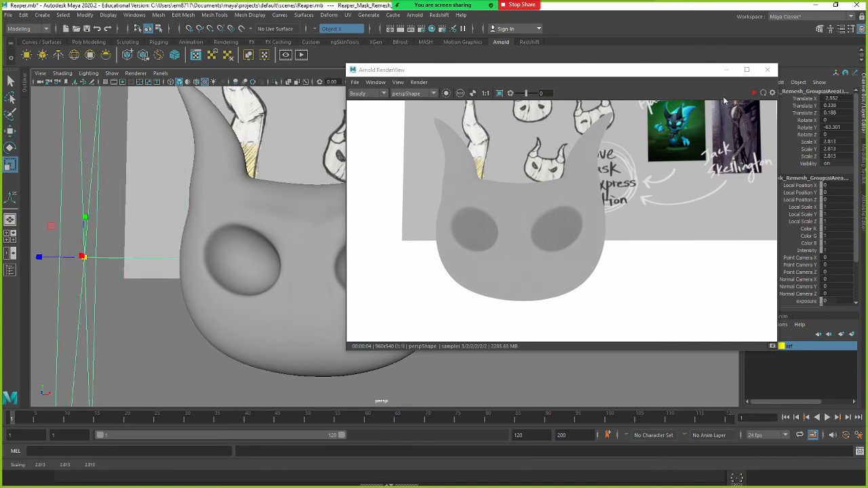
click(755, 98)
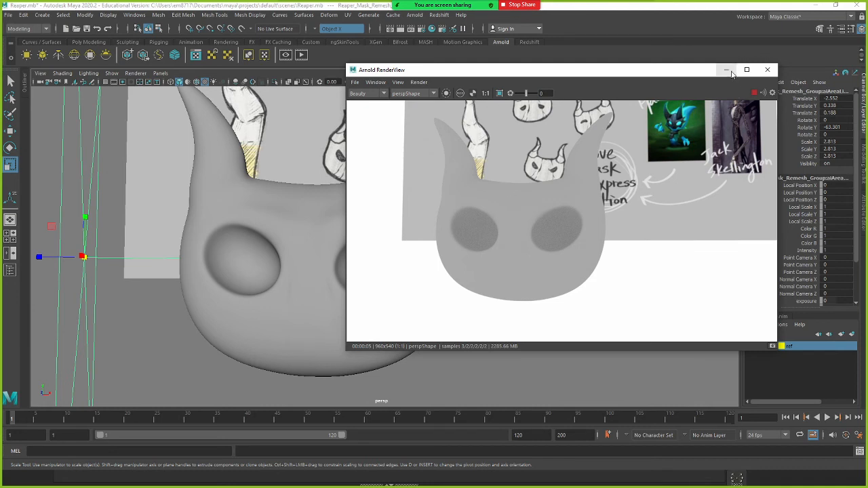
Try a skydome light intensity of 0.1 with the live render running, and set it back to 1
click(117, 176)
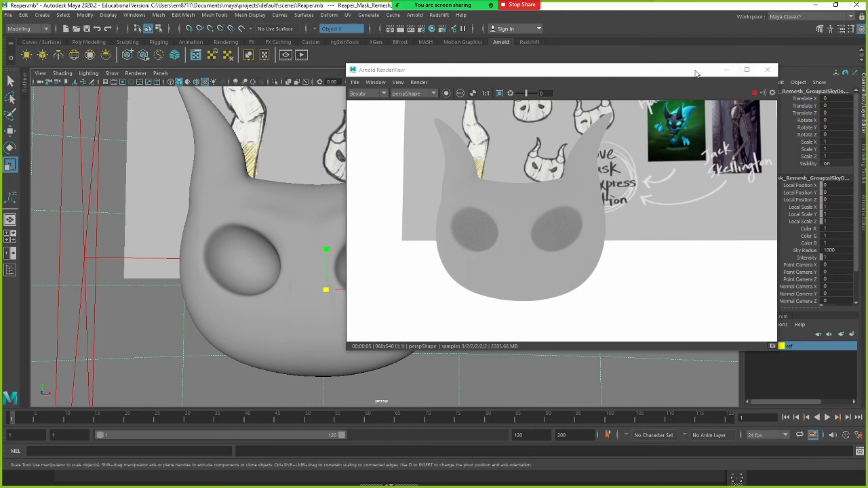
drag(696, 70, 556, 41)
scroll(819, 245, down, 2)
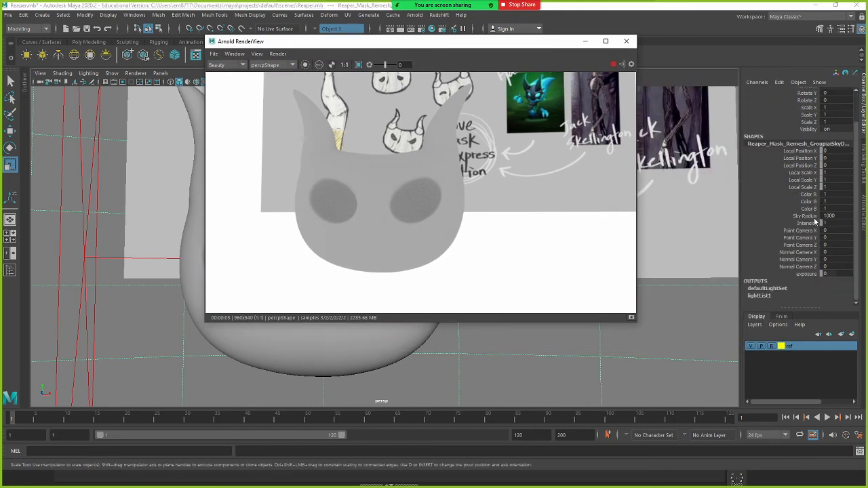
click(836, 223)
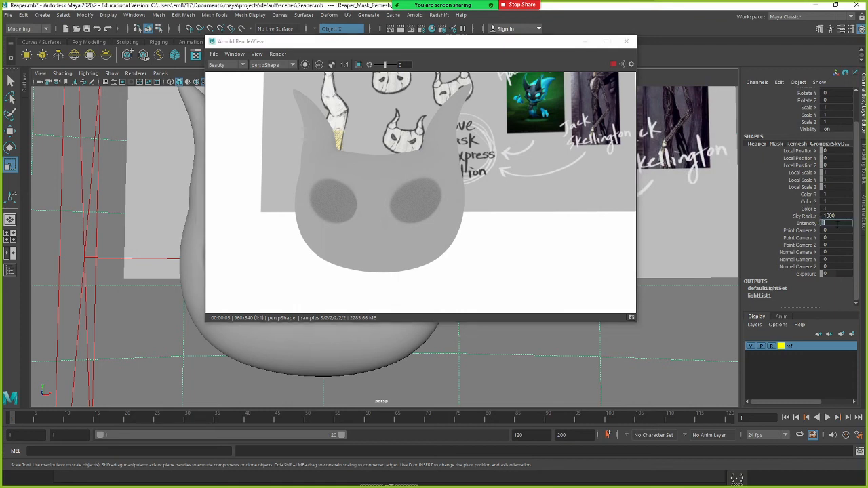
text(0.5)
key(Return)
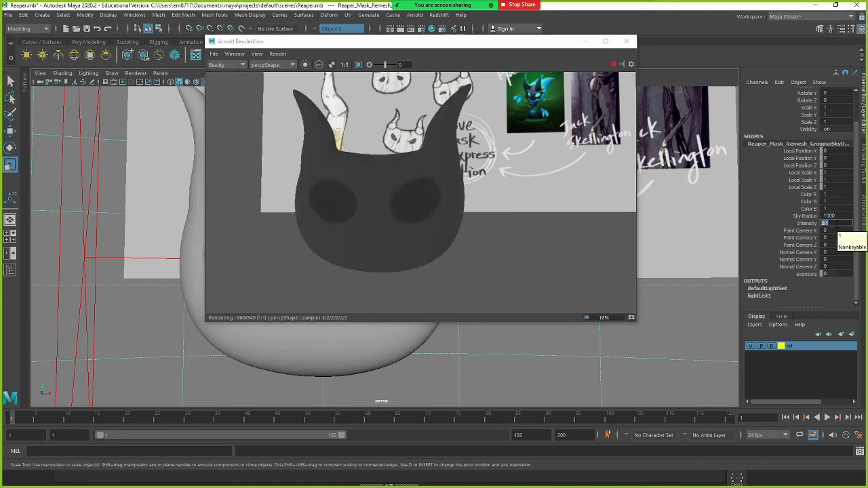
text(1)
key(Return)
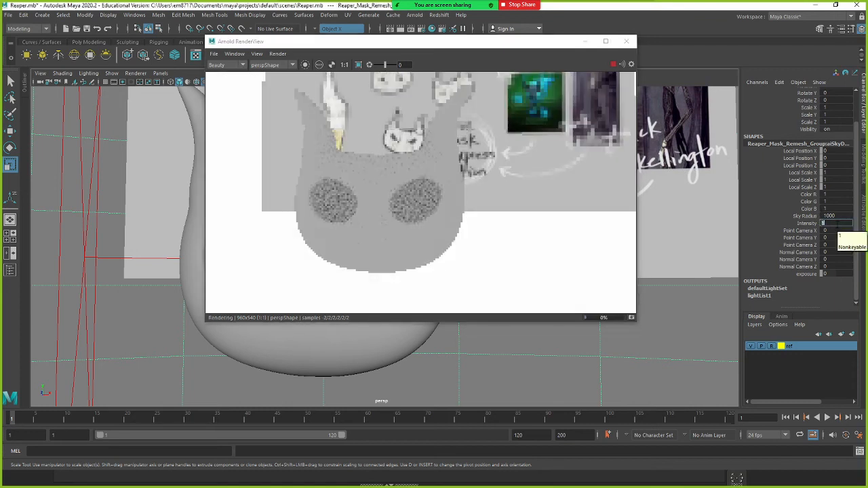
Stop the Arnold render and assign a new Lambert material to the mask mesh
click(536, 45)
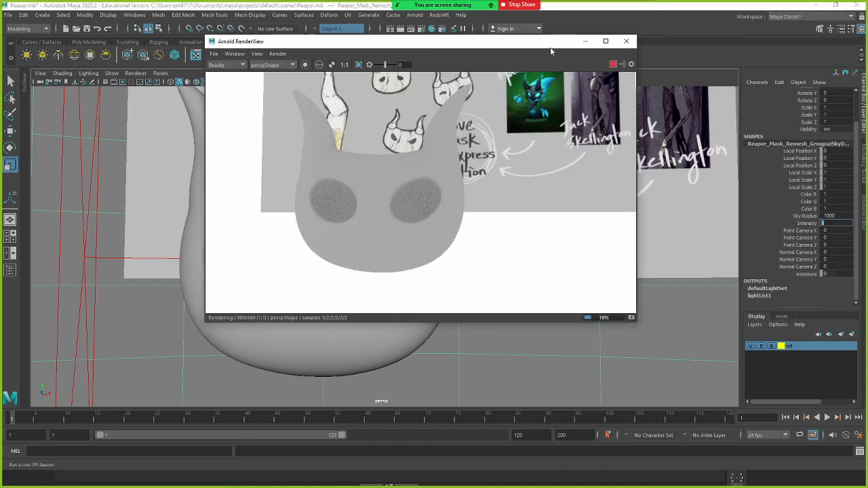
drag(536, 45, 727, 63)
click(344, 197)
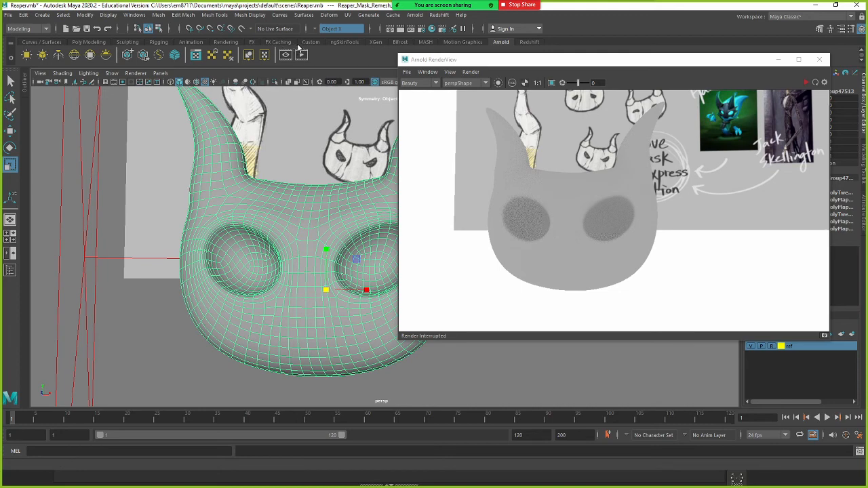
click(155, 44)
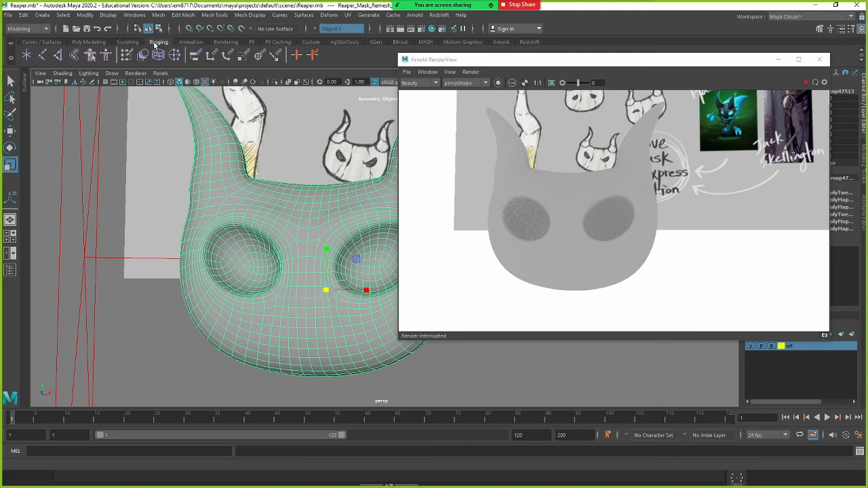
click(218, 43)
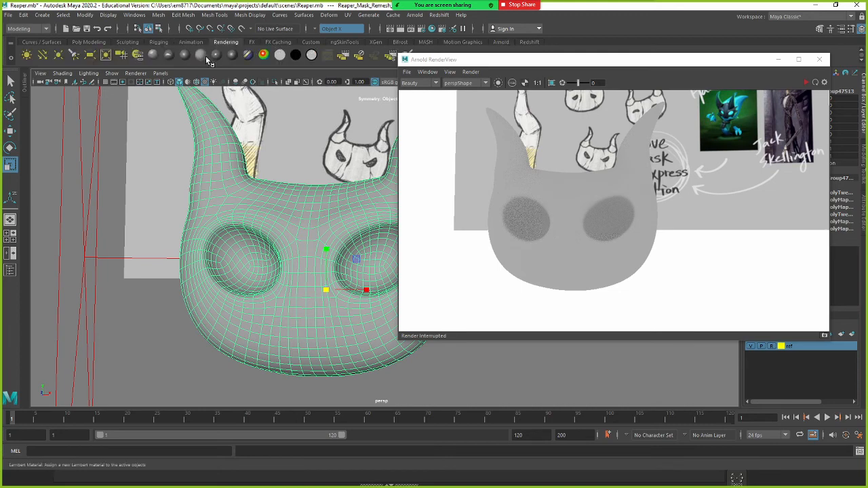
click(208, 58)
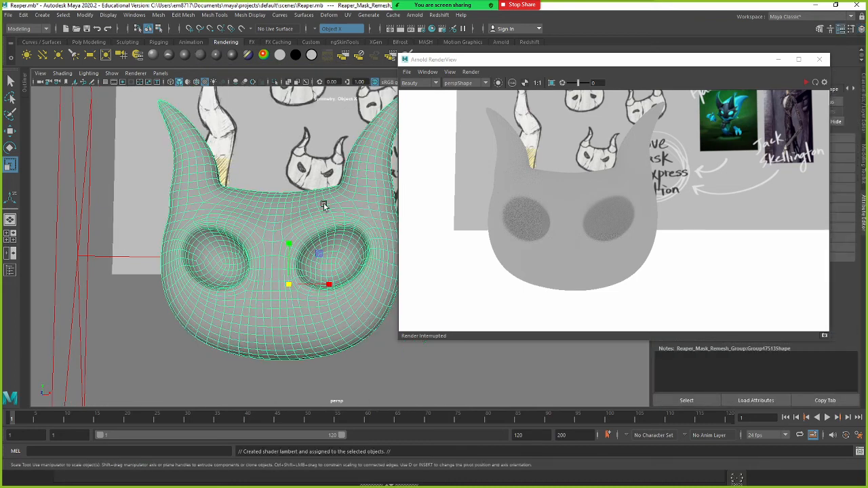
drag(733, 65, 622, 141)
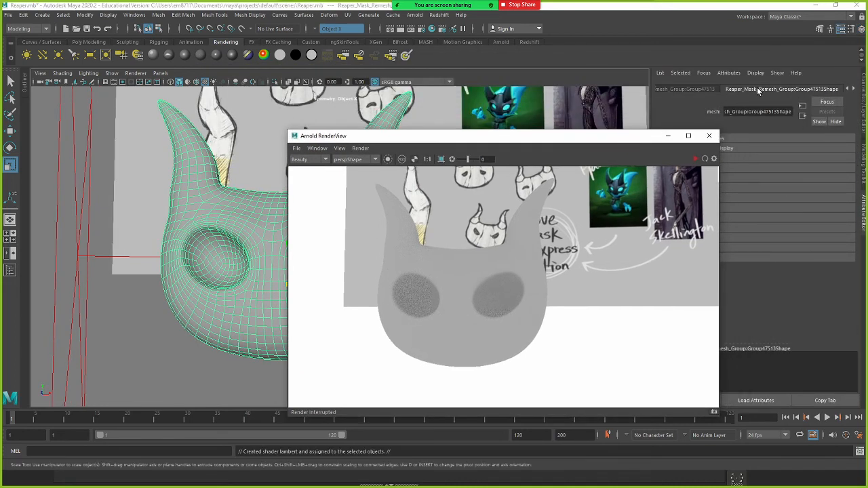
Open the Hypershade and graph the network of the mask's new Lambert material
click(432, 31)
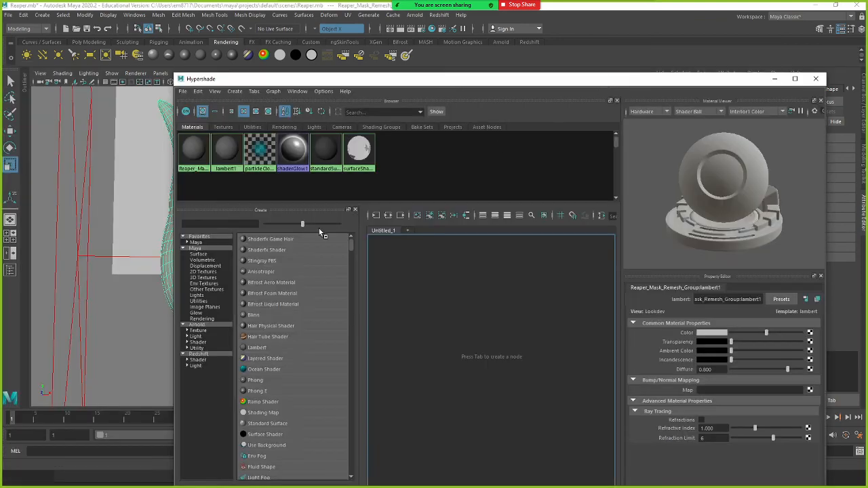
drag(371, 80, 542, 93)
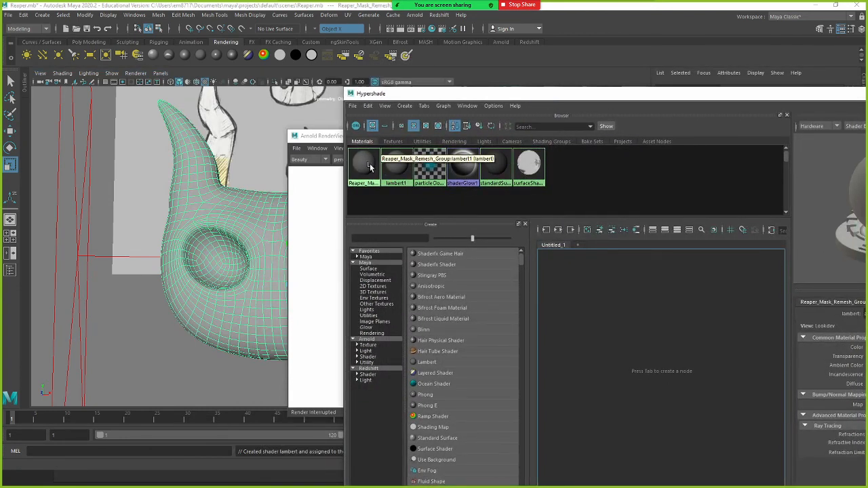
click(235, 203)
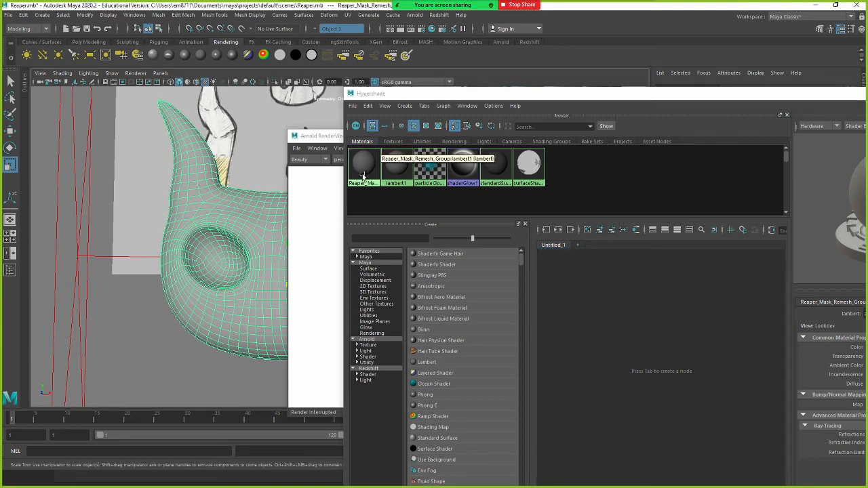
click(635, 230)
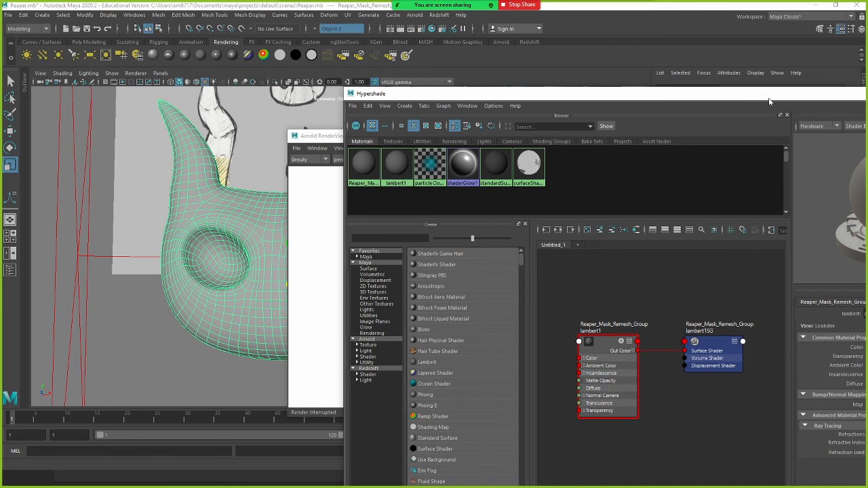
drag(769, 102, 558, 35)
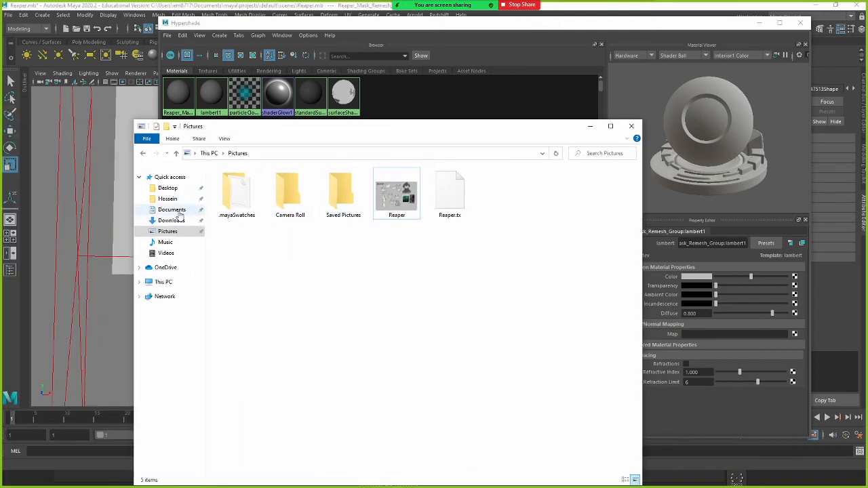
Import the Reaper Mask Low Displacement JPG from the Documents folder into the Hypershade graph and arrange its nodes below the Lambert material
click(172, 210)
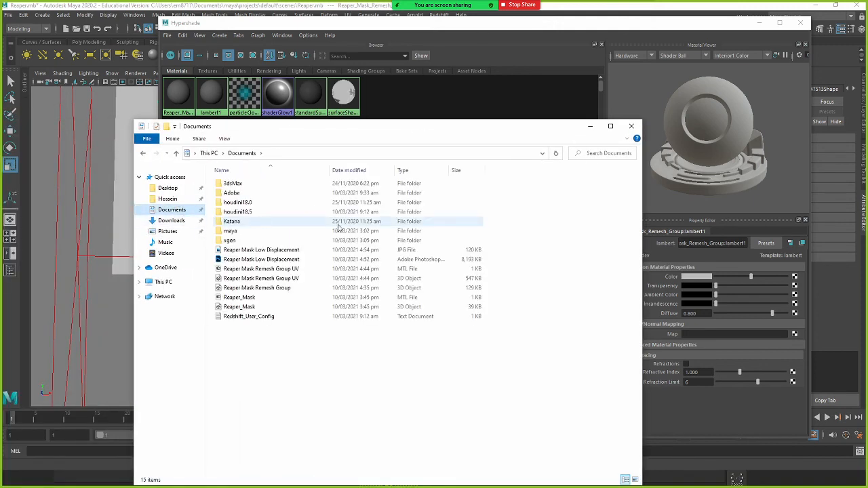
click(292, 250)
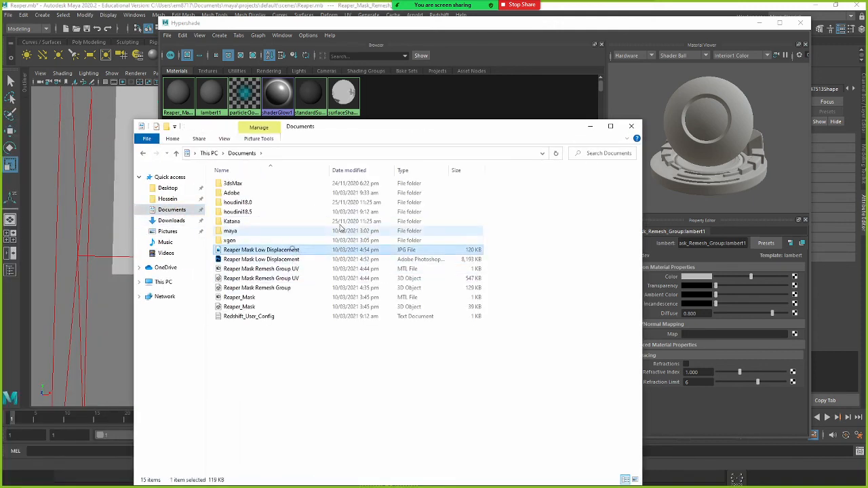
drag(527, 131, 83, 171)
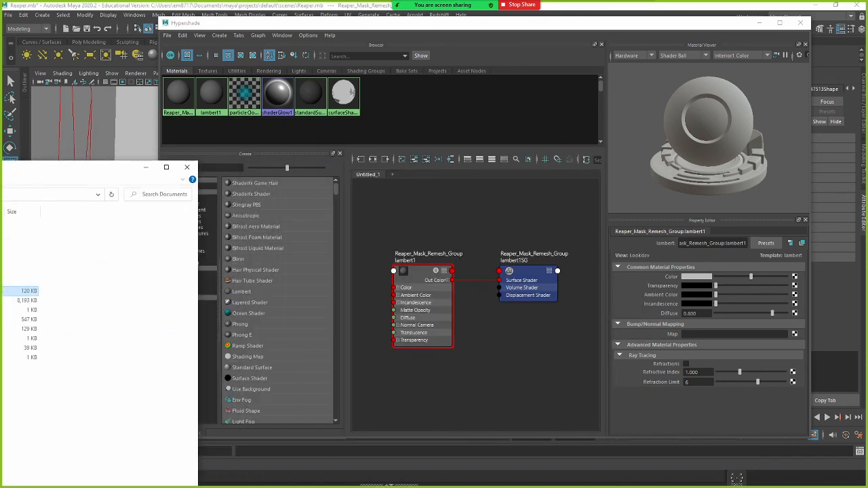
drag(30, 290, 475, 380)
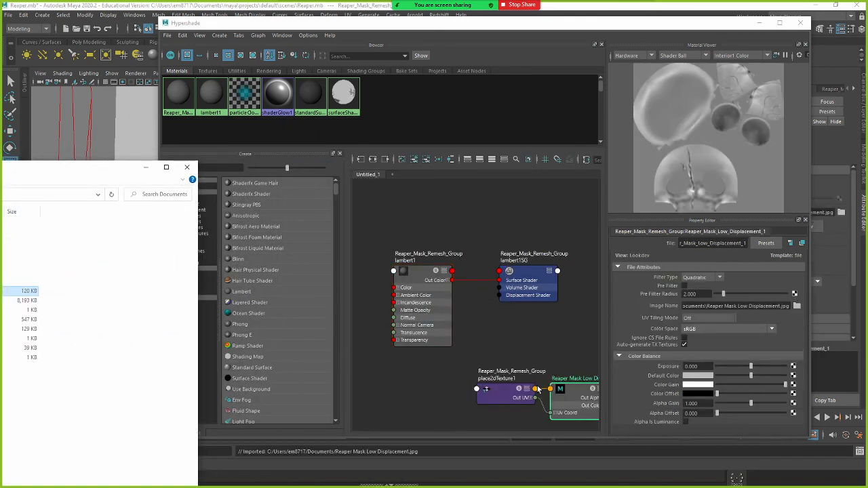
click(506, 397)
drag(575, 397, 405, 403)
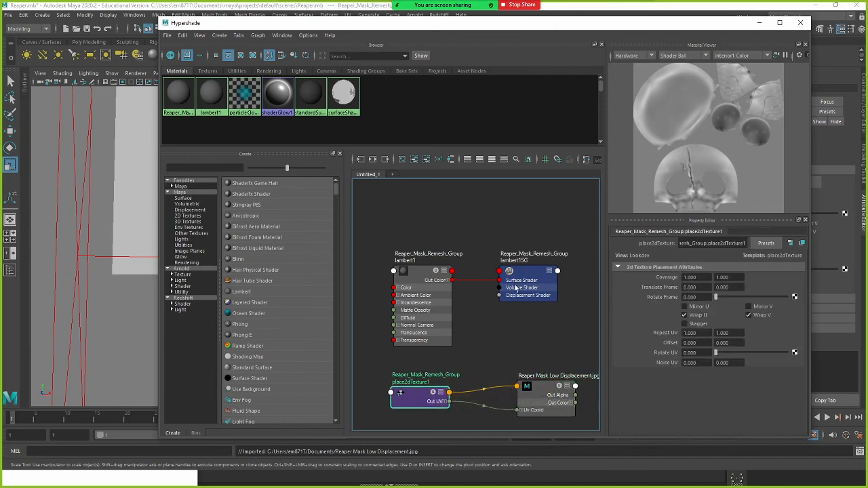
Open the UV Editor beside the viewport to examine the mask's UV layout, and return to the Hypershade
drag(381, 25, 293, 40)
click(347, 15)
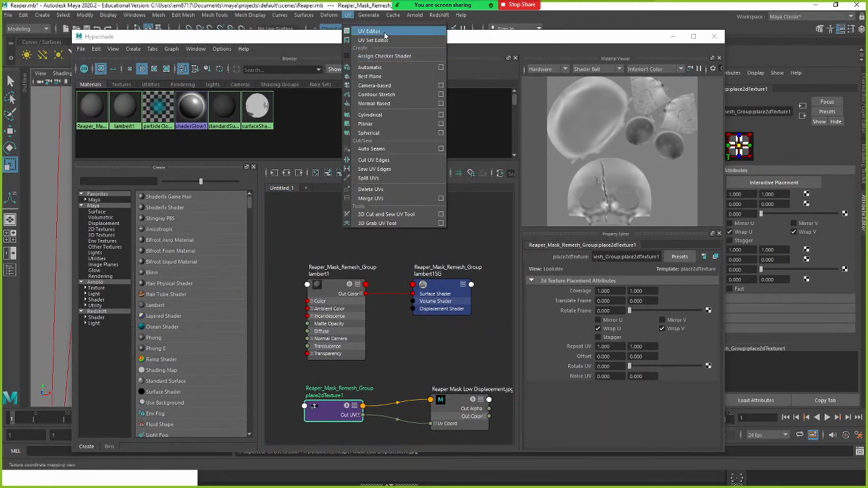
click(384, 33)
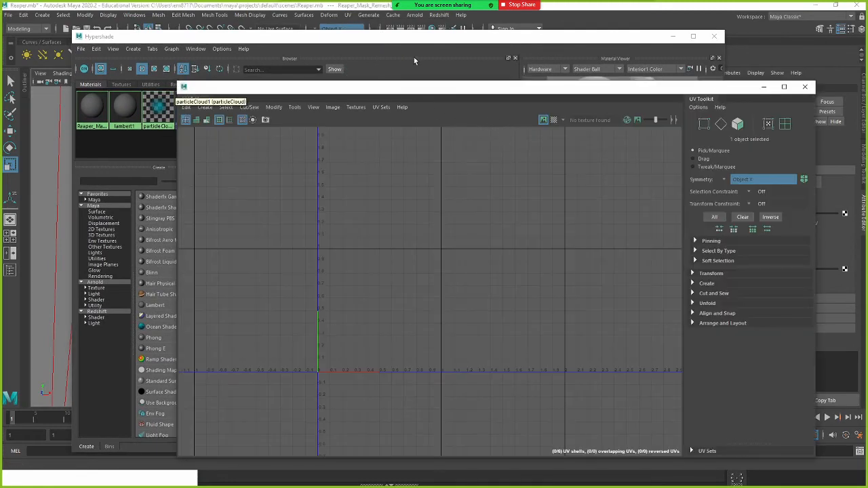
click(670, 40)
click(672, 38)
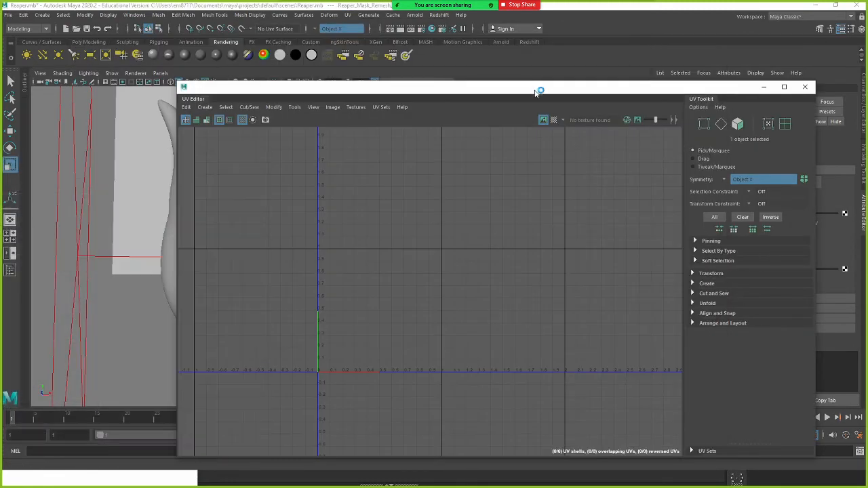
drag(539, 89, 689, 88)
click(252, 224)
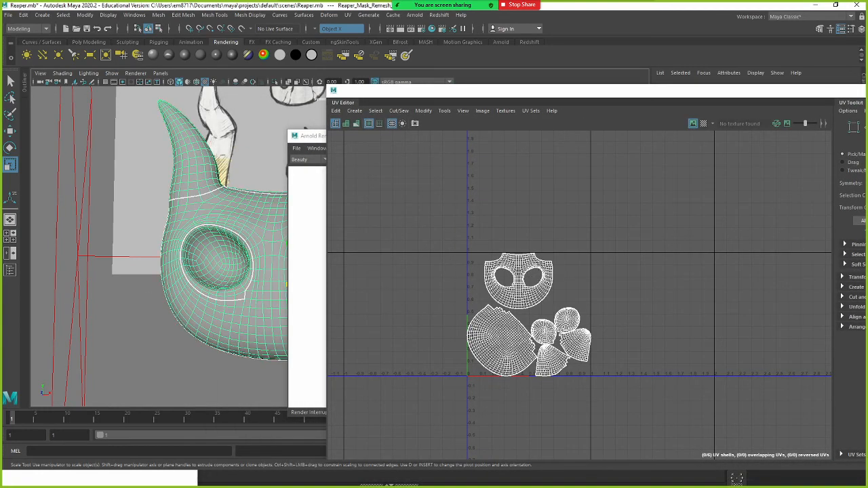
key(alt+Tab)
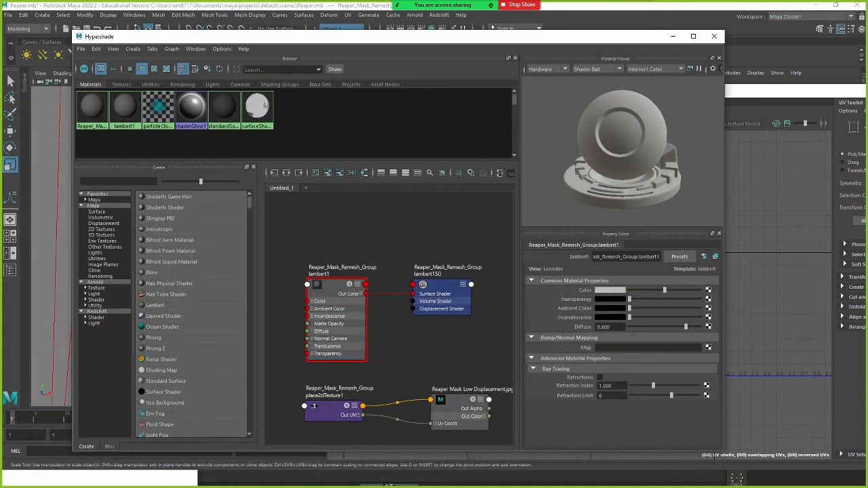
Try a Rotate Frame of 180 on the displacement texture's placement node and compare the result with the mask's UV layout
click(453, 408)
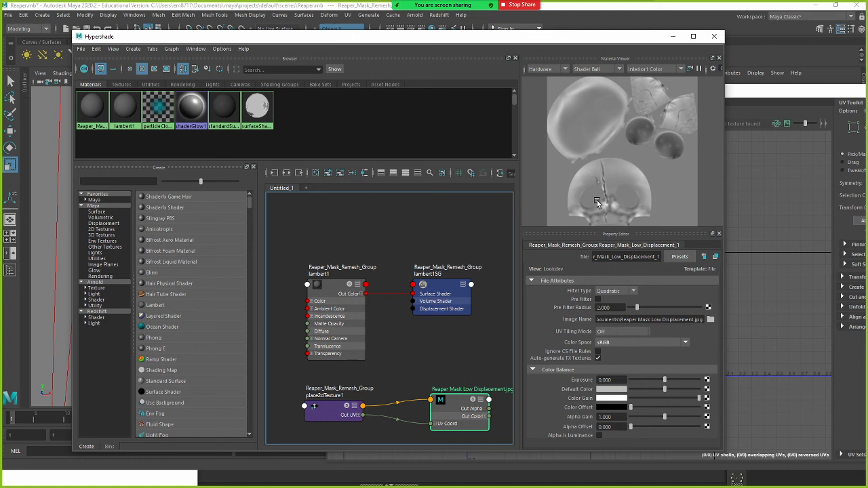
click(336, 414)
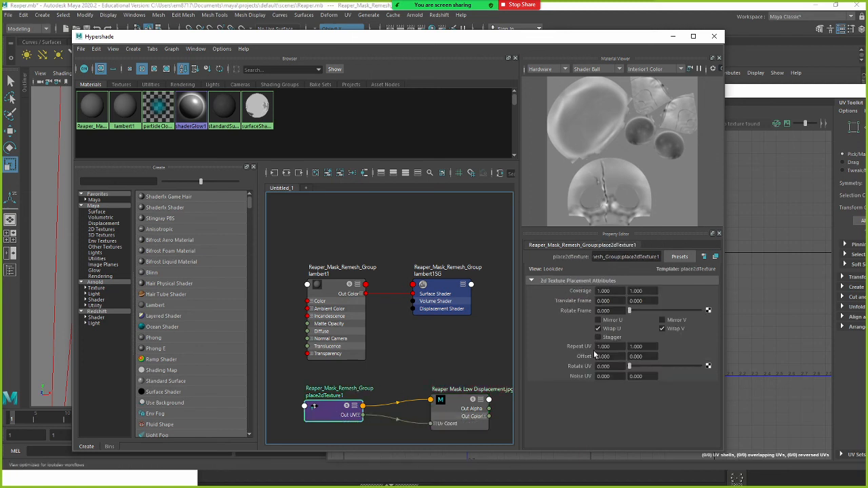
drag(630, 311, 667, 320)
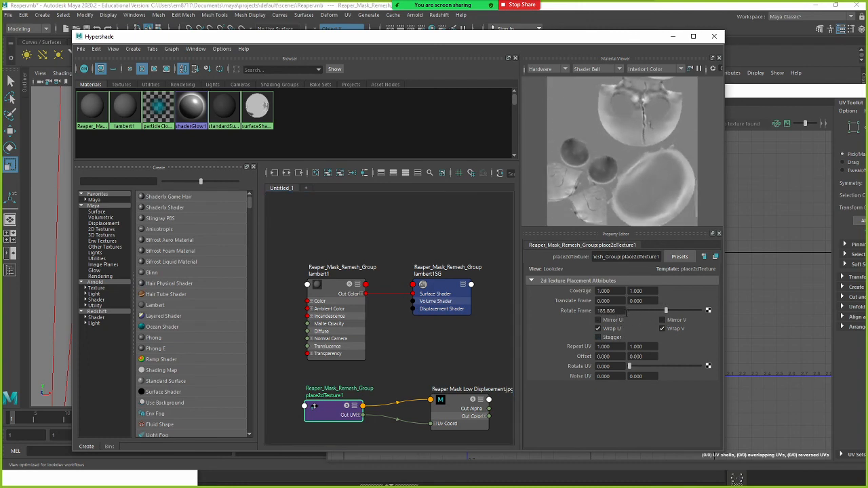
text(180)
key(Return)
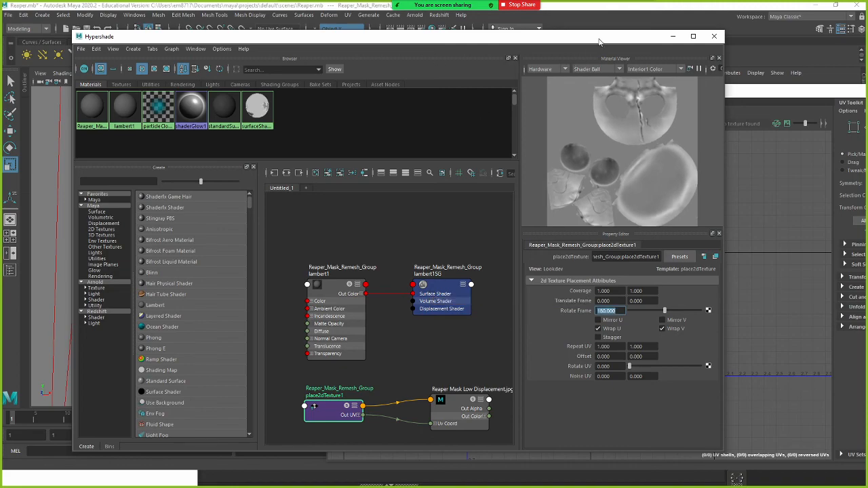
drag(599, 42, 274, 172)
click(194, 146)
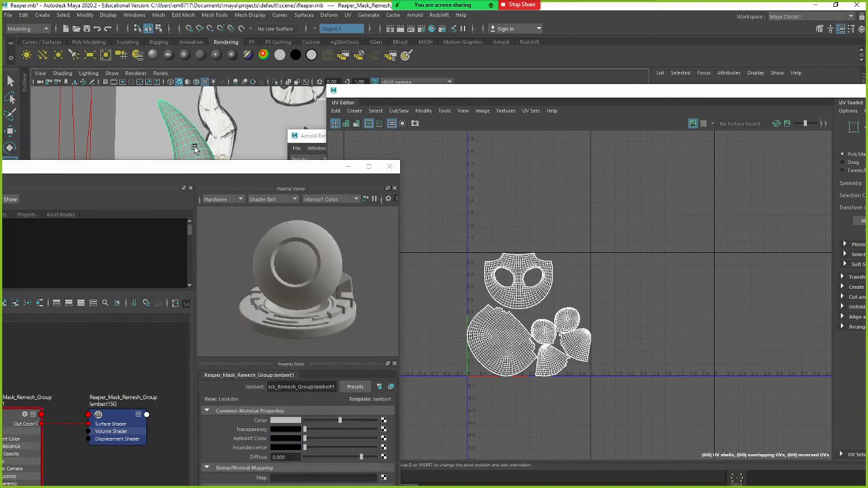
key(ctrl+z)
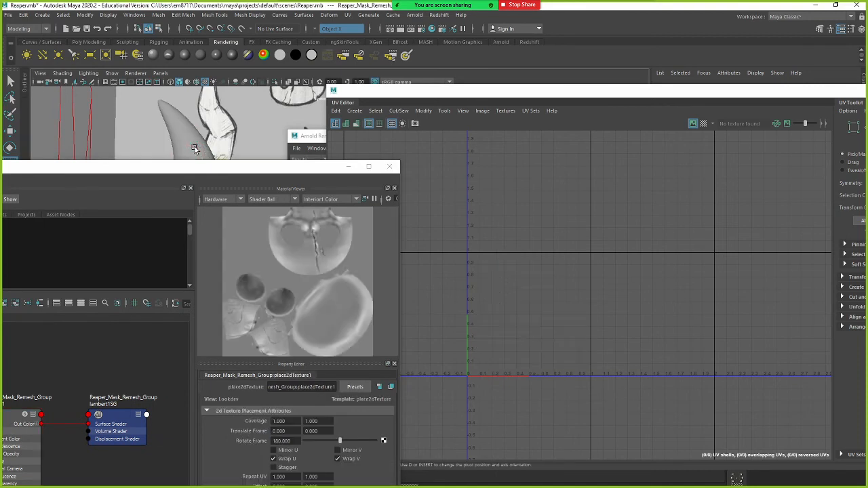
Set the placement node's Rotate Frame back to 0 and try the Mirror U option on and off
drag(217, 171, 377, 92)
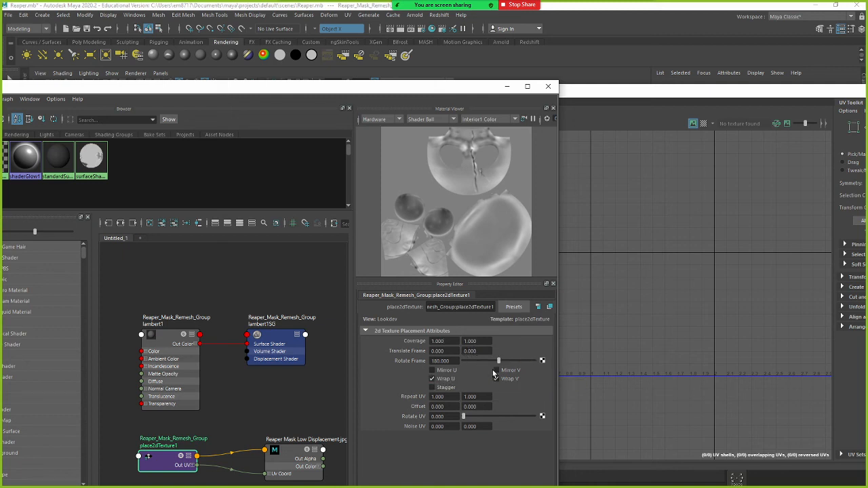
drag(453, 361, 364, 361)
text(0)
key(Return)
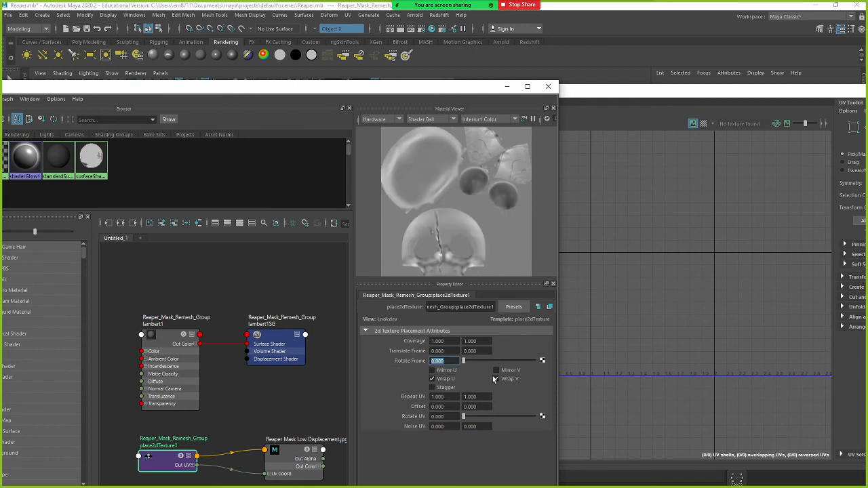
click(447, 372)
click(447, 371)
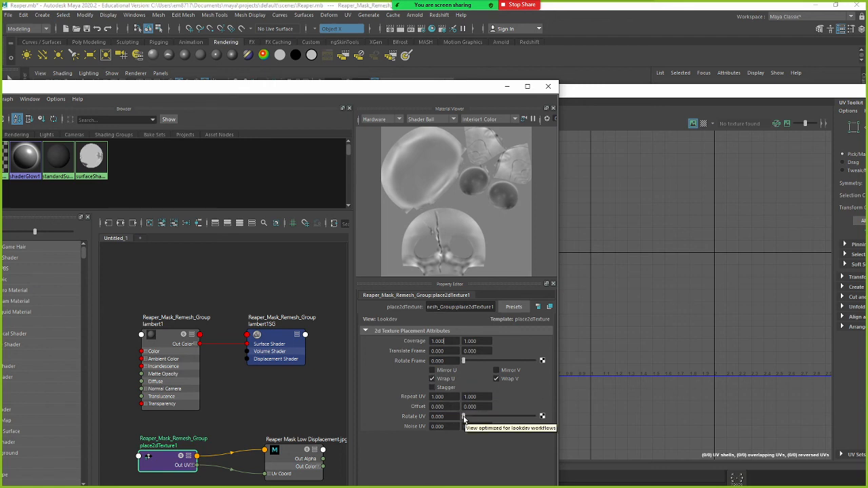
double_click(444, 342)
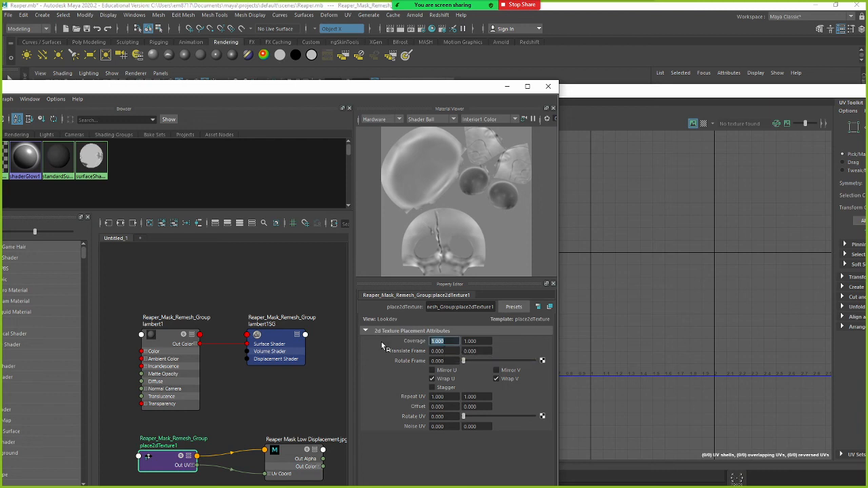
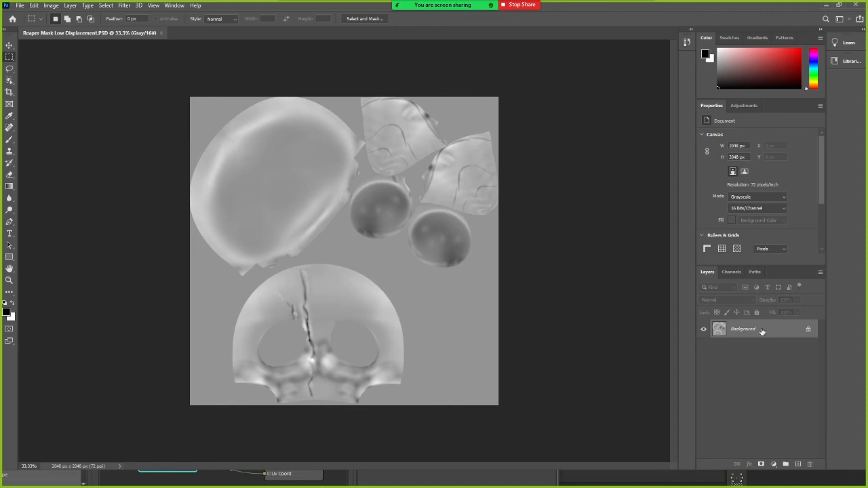
In Photoshop, unlock the Background layer of the displacement map and flip it vertically with Free Transform
click(808, 329)
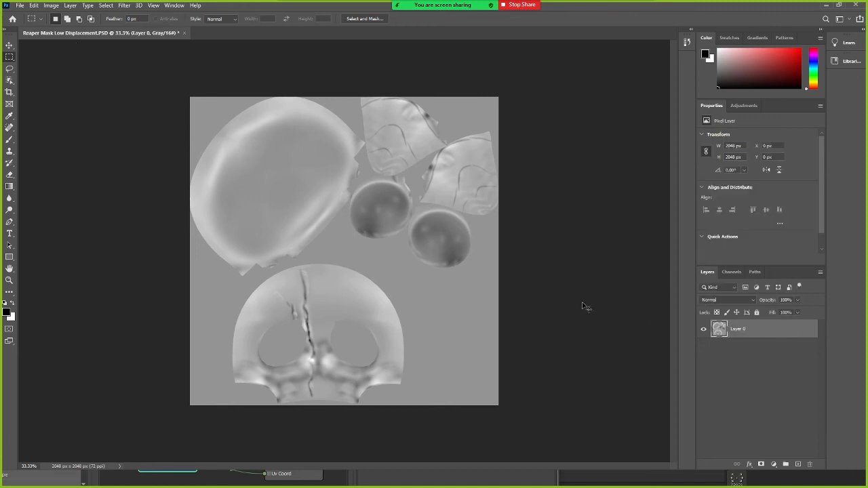
key(ctrl+t)
right_click(385, 216)
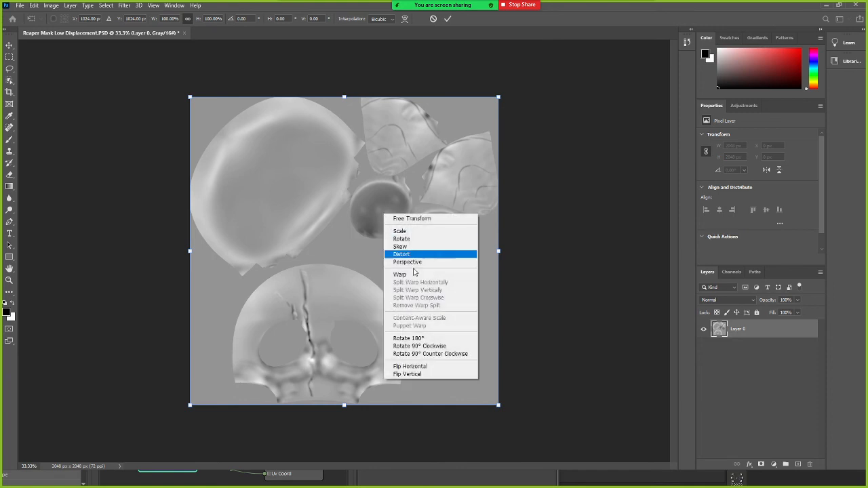
click(418, 374)
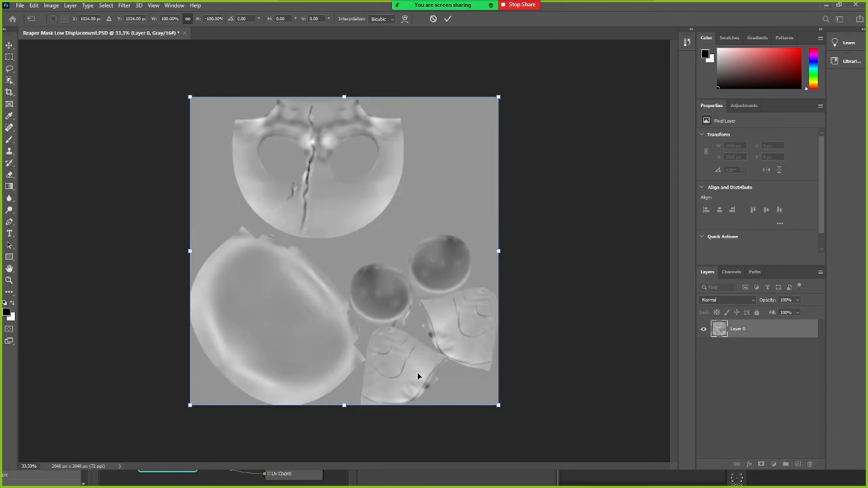
Apply the transformation and save the map on the computer as a quality 8 JPEG, overwriting the existing Reaper Mask Low Displacement file
key(ctrl+s)
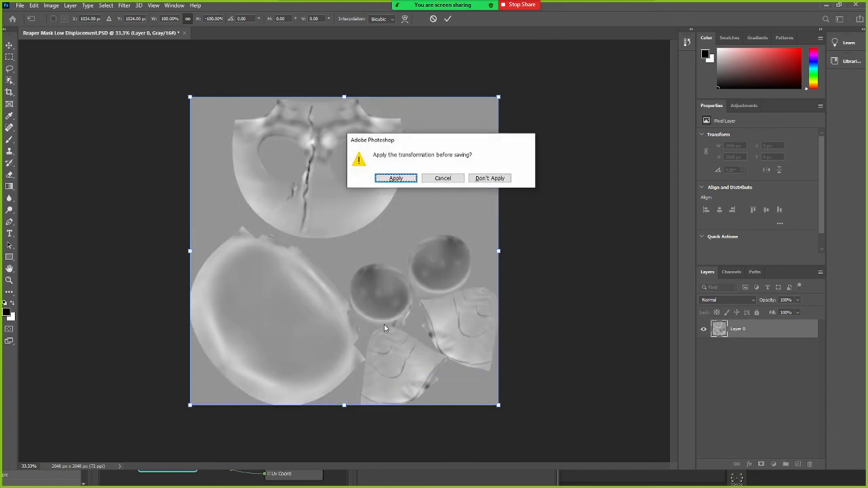
click(387, 178)
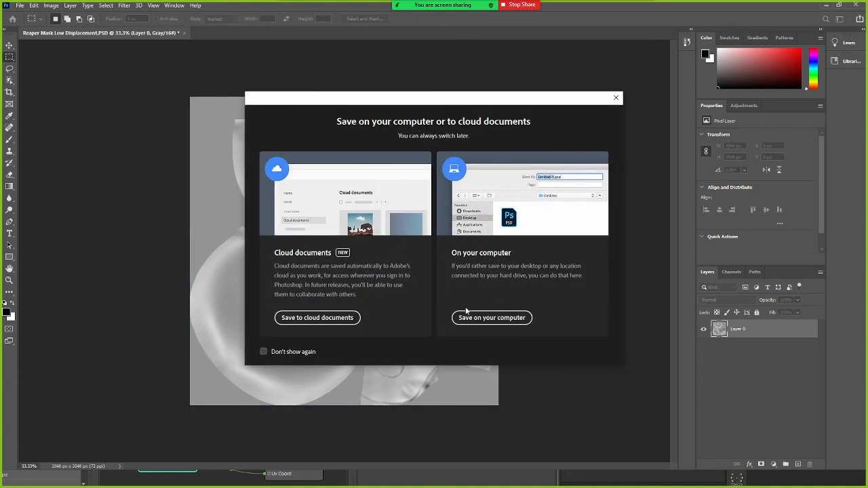
click(475, 316)
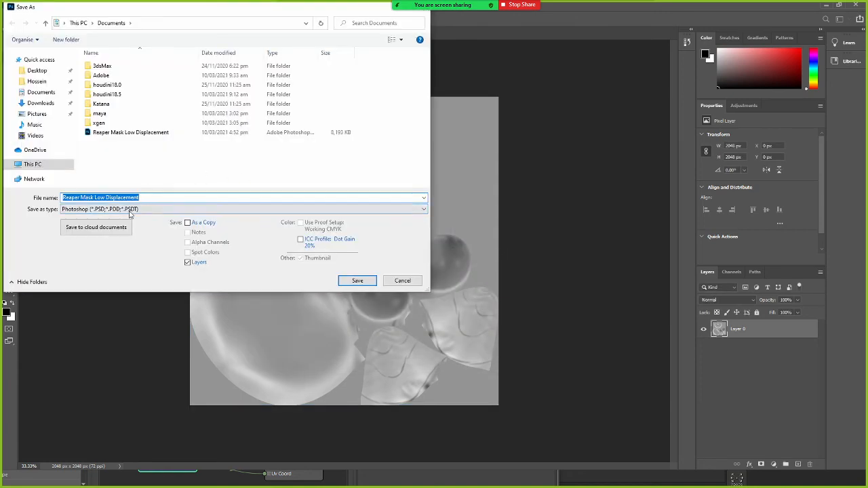
click(130, 210)
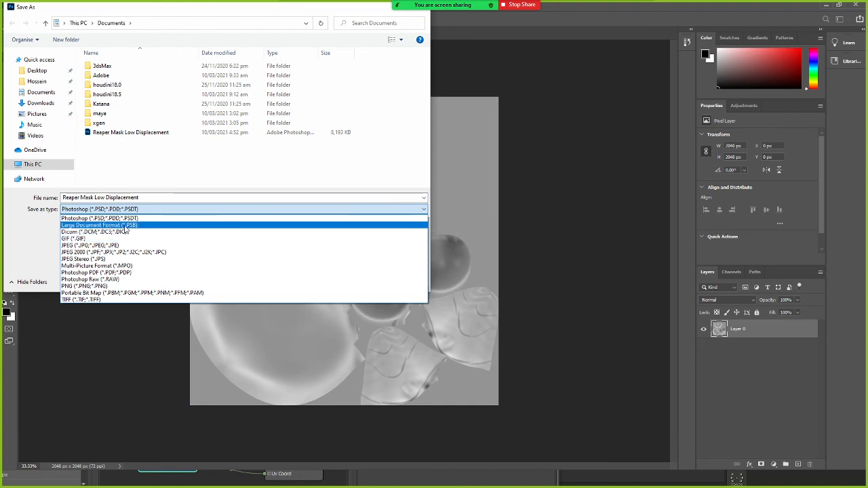
click(125, 245)
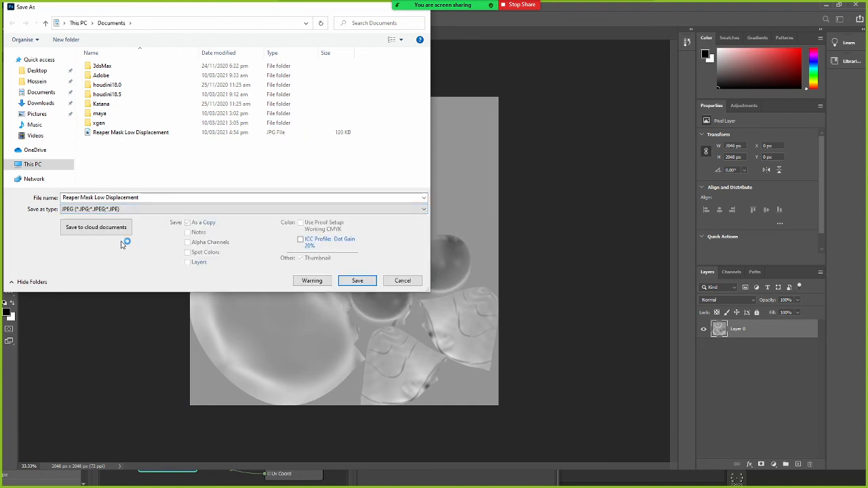
double_click(143, 133)
click(456, 239)
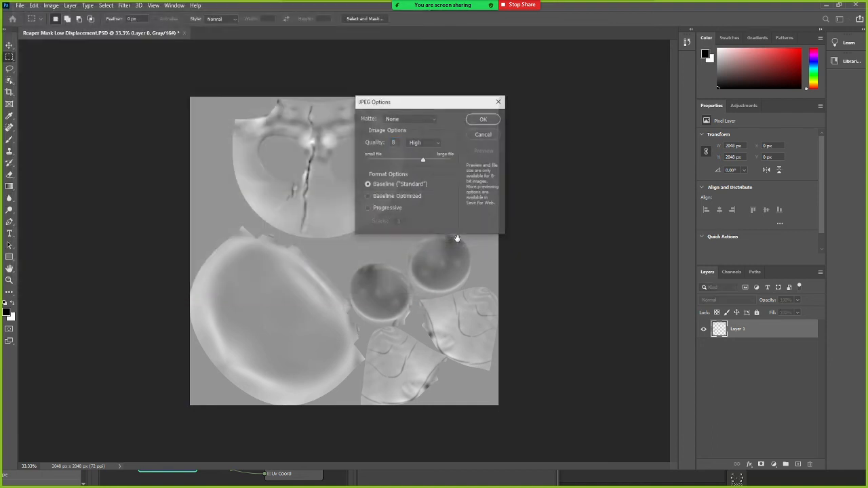
click(477, 118)
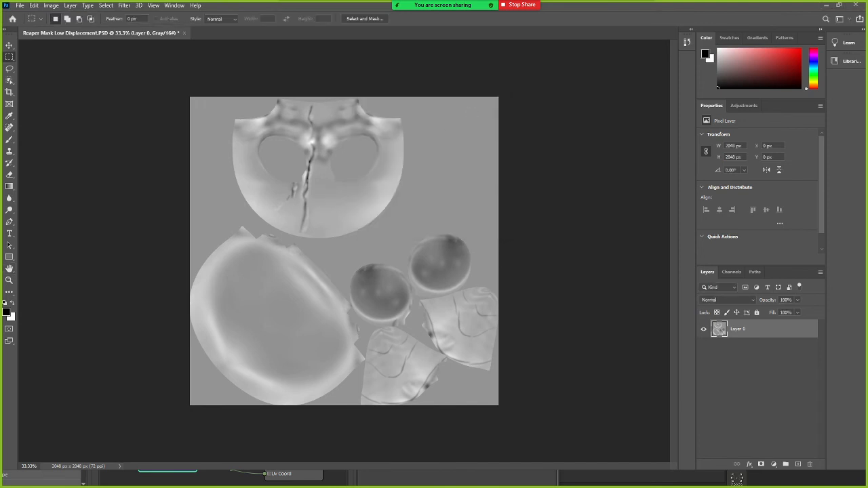
Switch to Maya and refresh the Reaper Mask Low Displacement texture by changing its color space to gamma 2.4 Rec 709 and back to sRGB
key(alt+Tab)
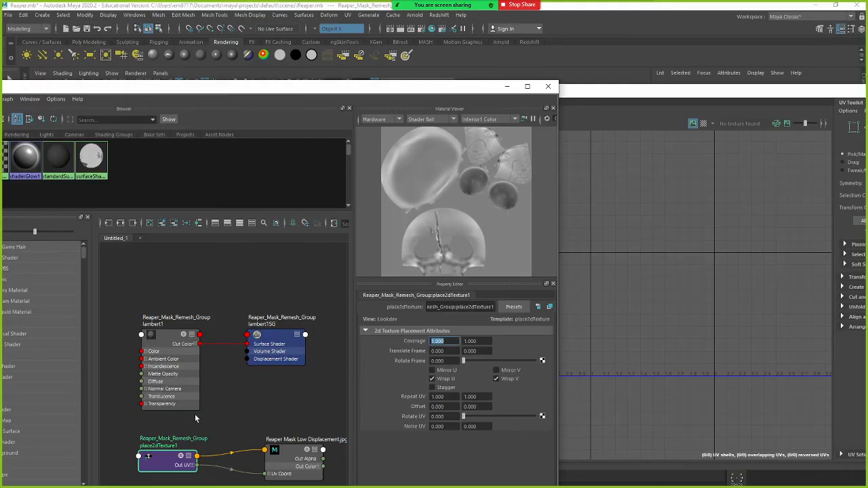
click(271, 464)
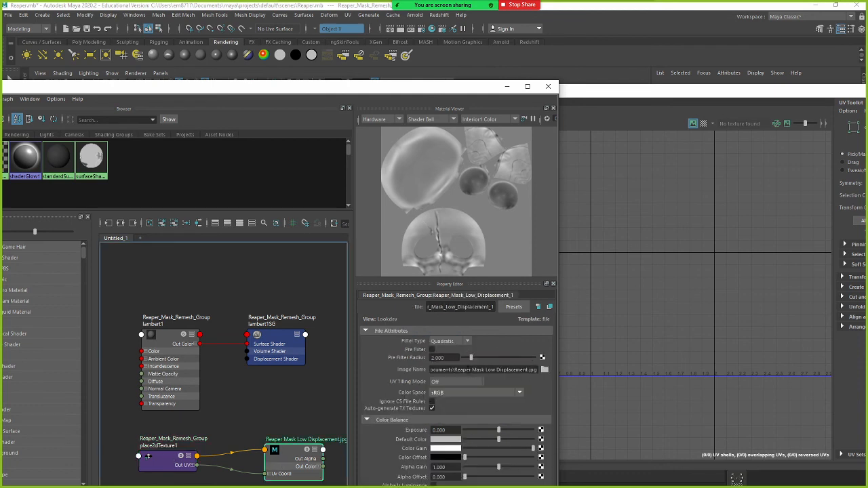
alt+middle_drag(295, 398, 261, 373)
click(457, 393)
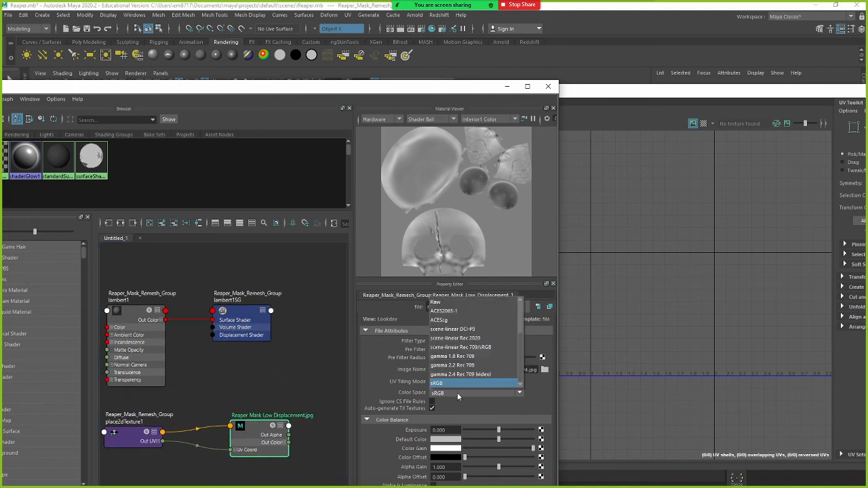
click(448, 388)
click(448, 391)
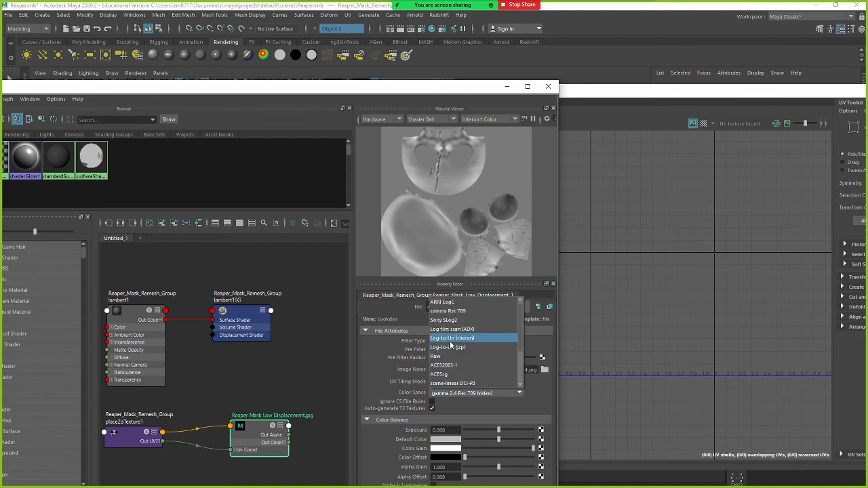
scroll(452, 366, down, 2)
click(449, 384)
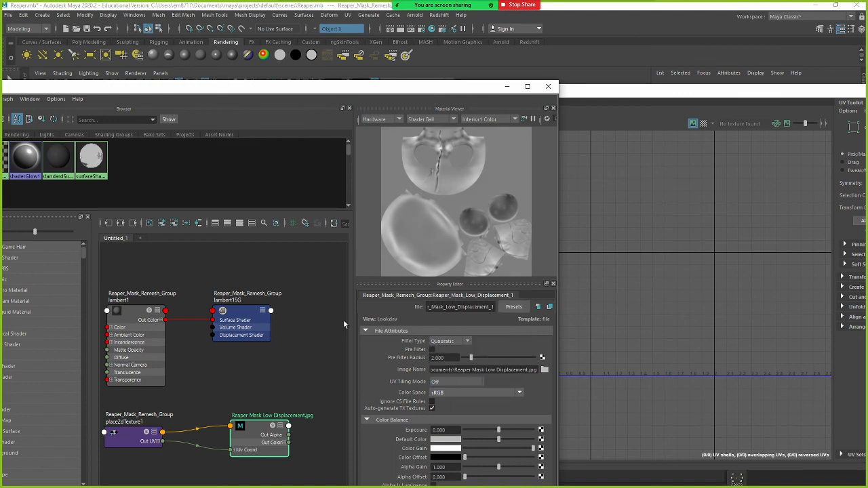
Connect the displacement texture's Out Color to the Displacement Shader input of lambert1SG and tidy the node layout
alt+middle_drag(281, 368, 279, 367)
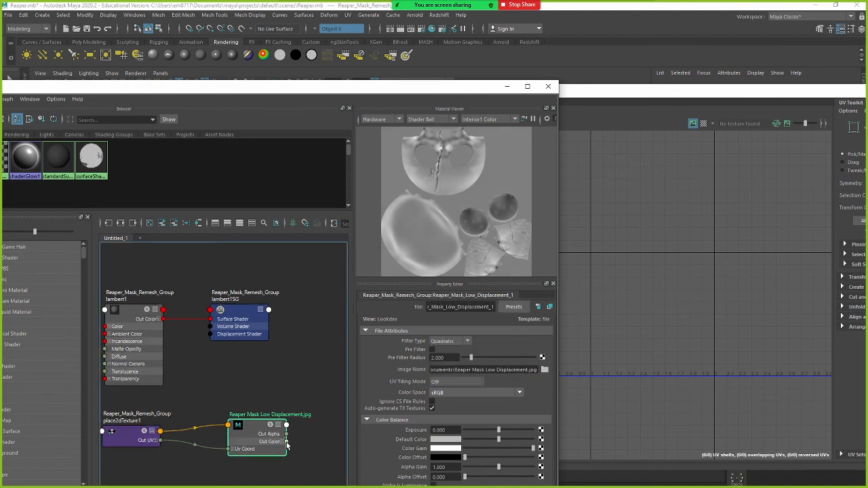
drag(286, 442, 209, 334)
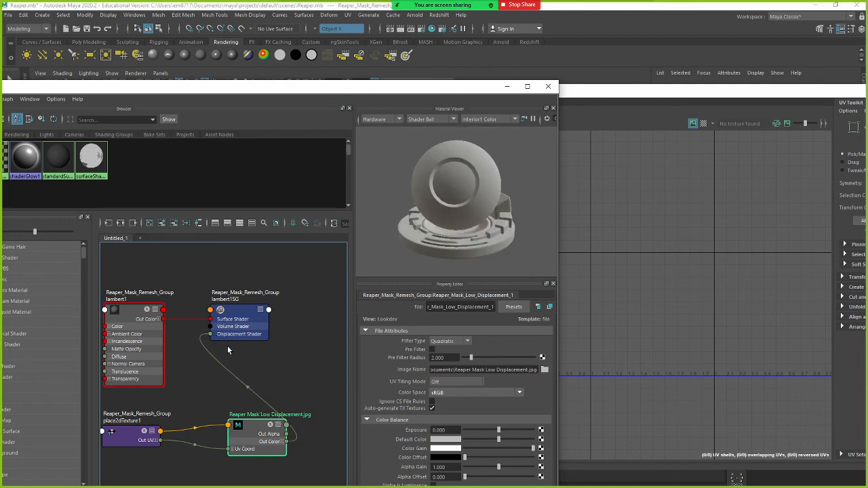
drag(264, 441, 218, 435)
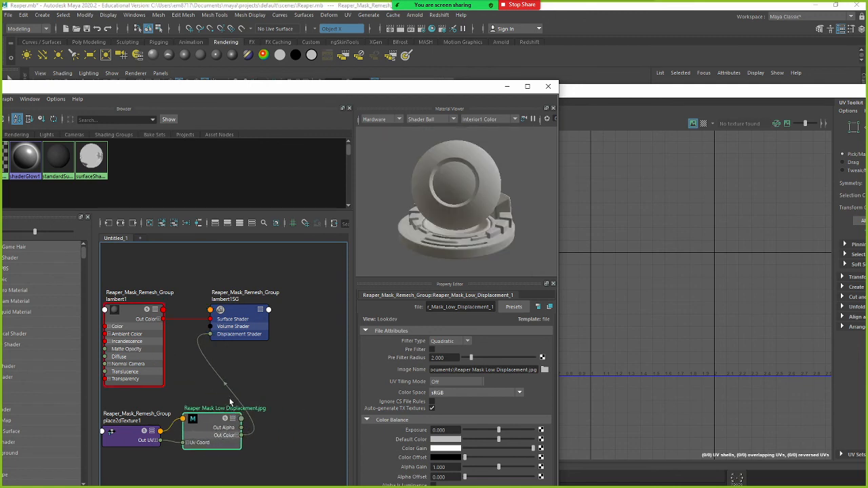
alt+middle_drag(211, 395, 263, 384)
drag(185, 423, 144, 408)
drag(246, 412, 216, 409)
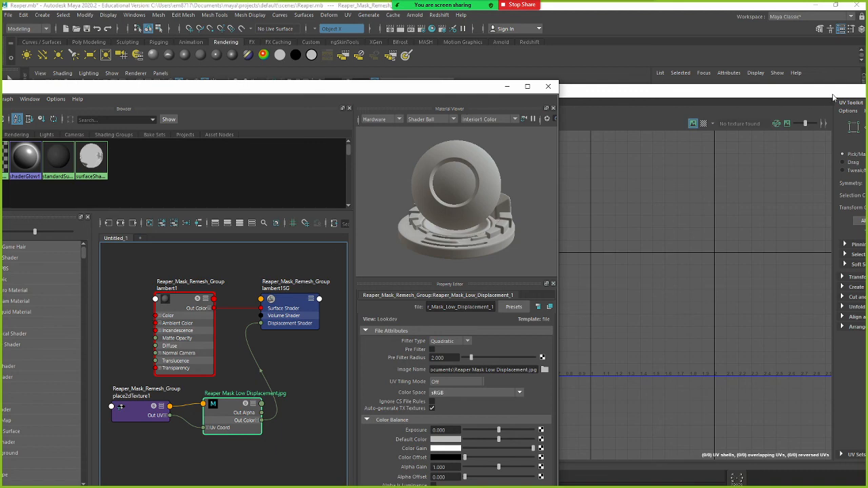
Move the UV Editor out of the way, bring the Arnold RenderView into view and start rendering the displaced mask
drag(833, 97, 478, 122)
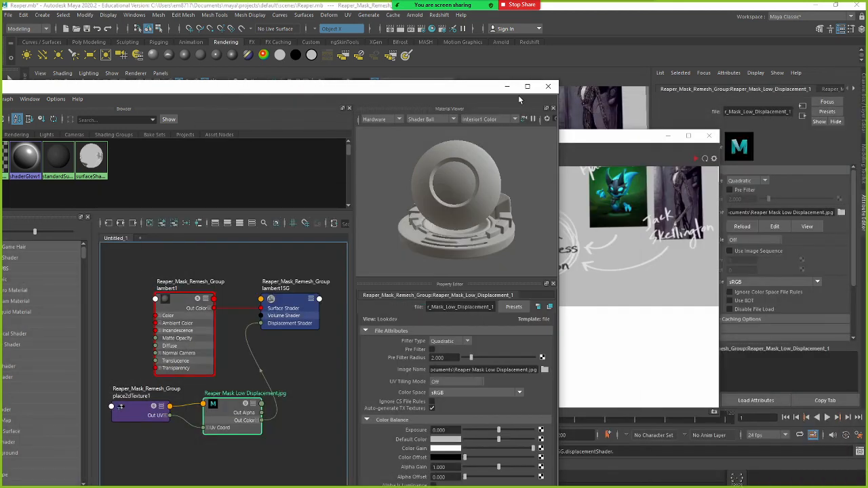
click(606, 139)
drag(561, 141, 713, 123)
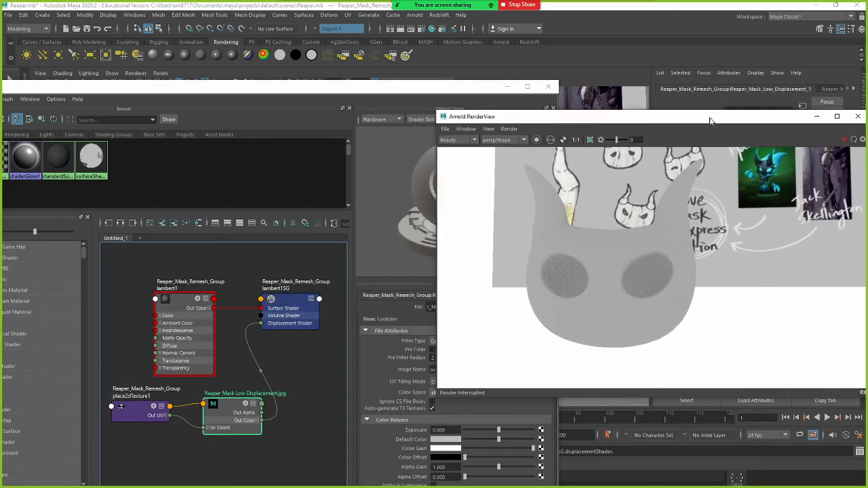
click(848, 143)
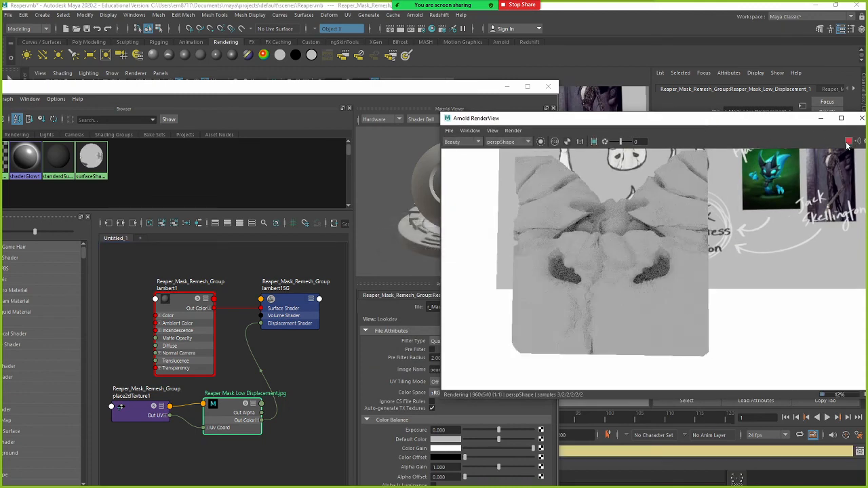
Check the attributes of lambert1SG and the displacement texture, and move the Hypershade window clear of the mask in the viewport
click(288, 353)
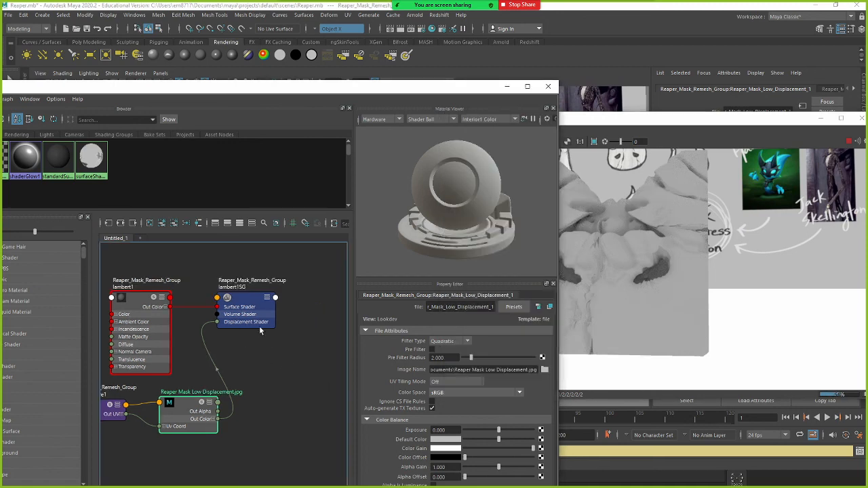
drag(258, 320, 276, 321)
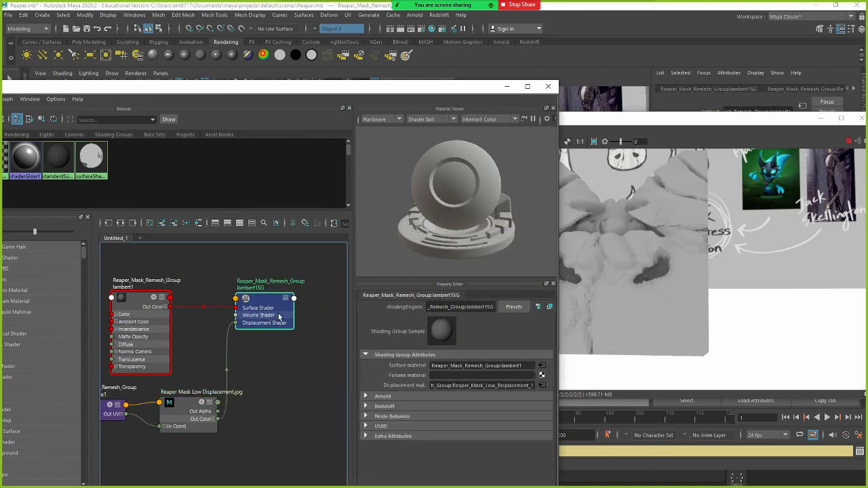
click(187, 424)
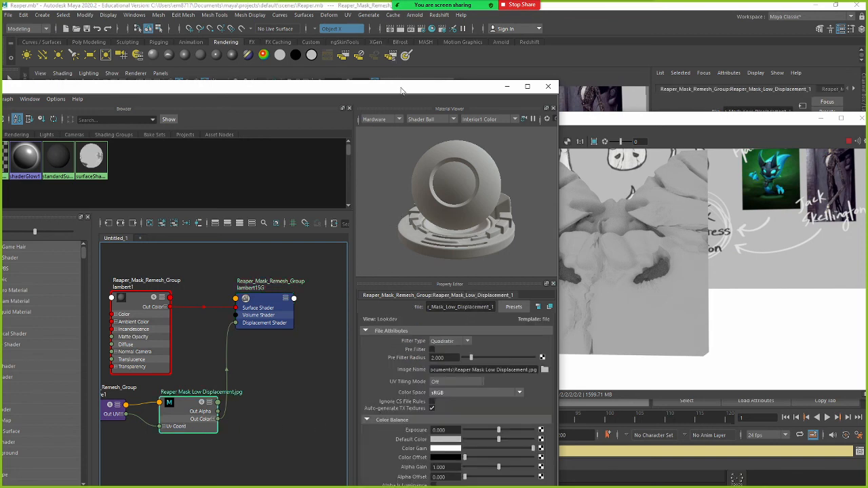
drag(402, 90, 360, 42)
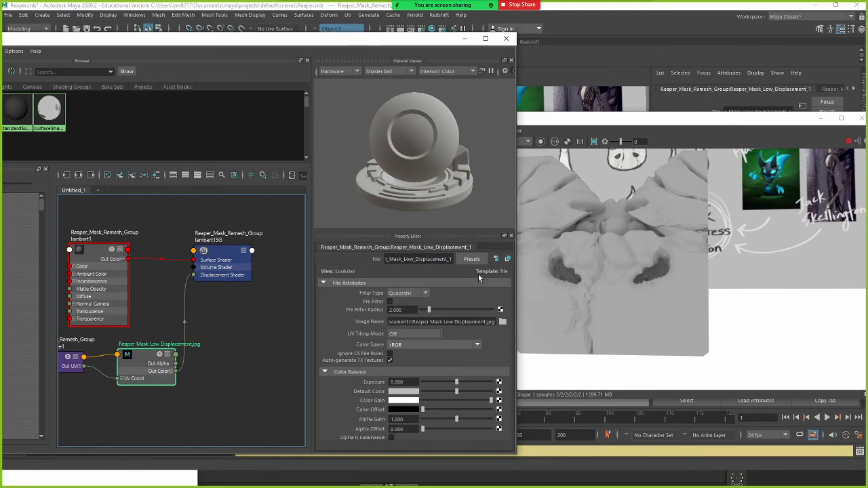
drag(419, 48, 400, 241)
Select the mask mesh and expand the Displacement Attributes within its shape's Arnold settings
click(356, 202)
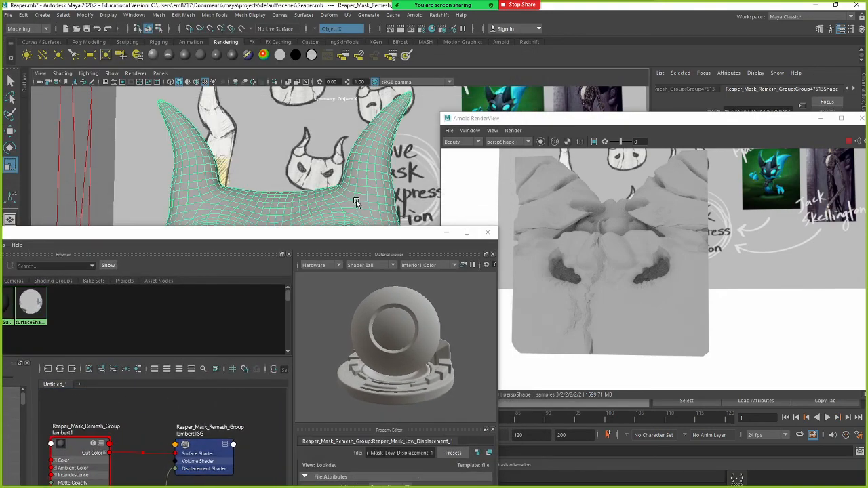
key(ctrl+a)
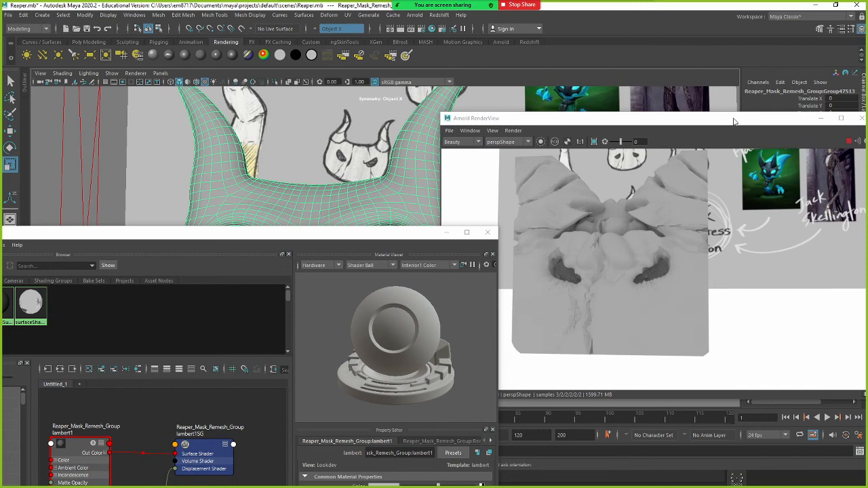
key(ctrl+a)
drag(734, 120, 429, 83)
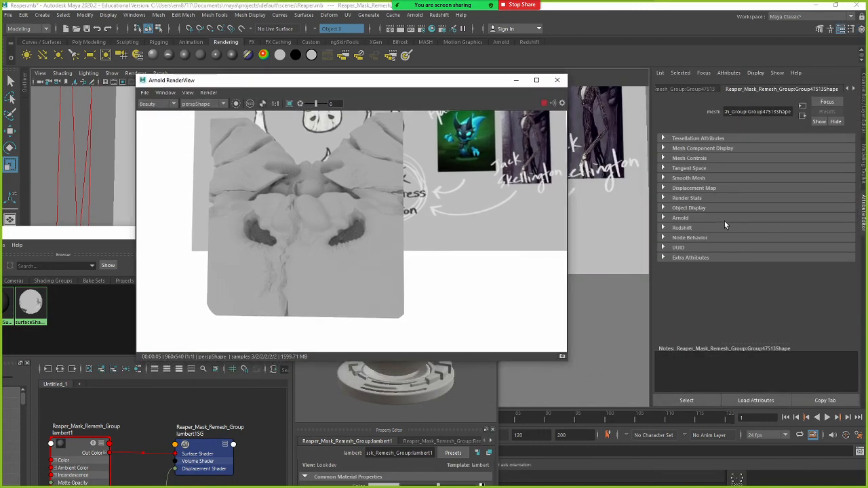
click(693, 217)
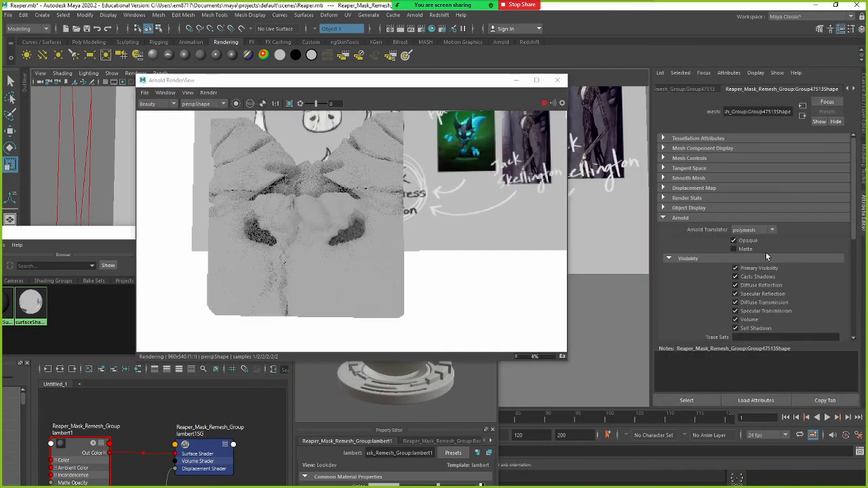
scroll(766, 264, down, 5)
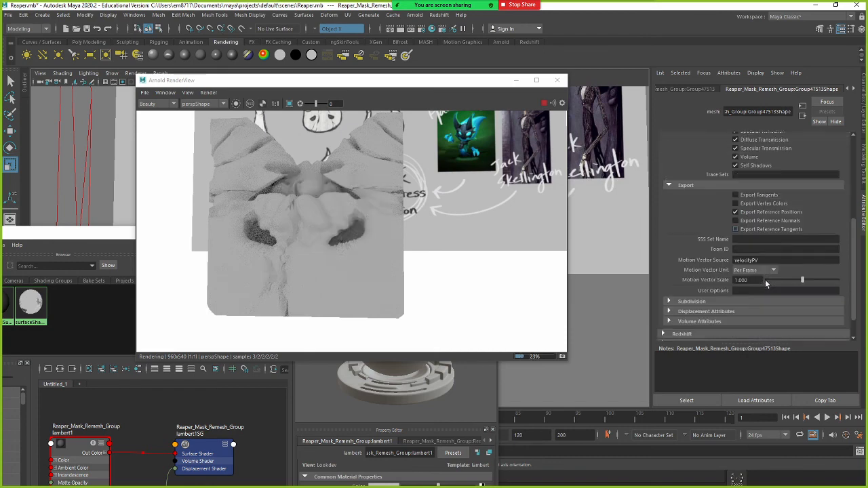
scroll(765, 280, down, 1)
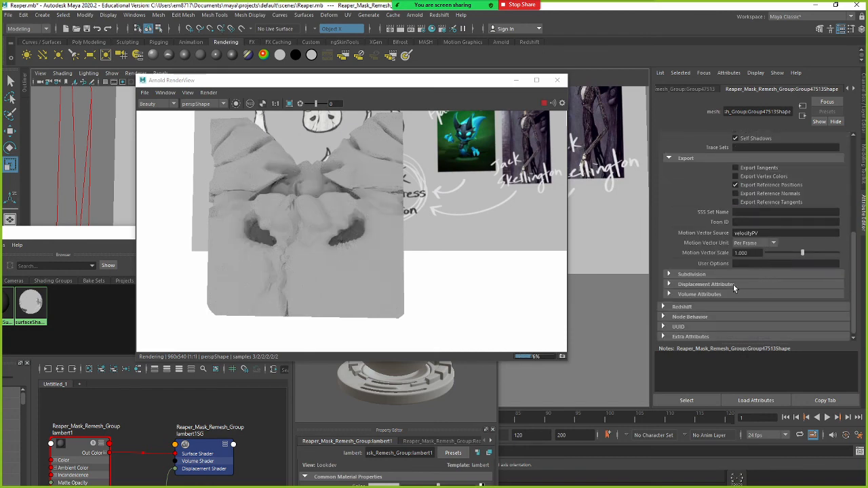
click(734, 284)
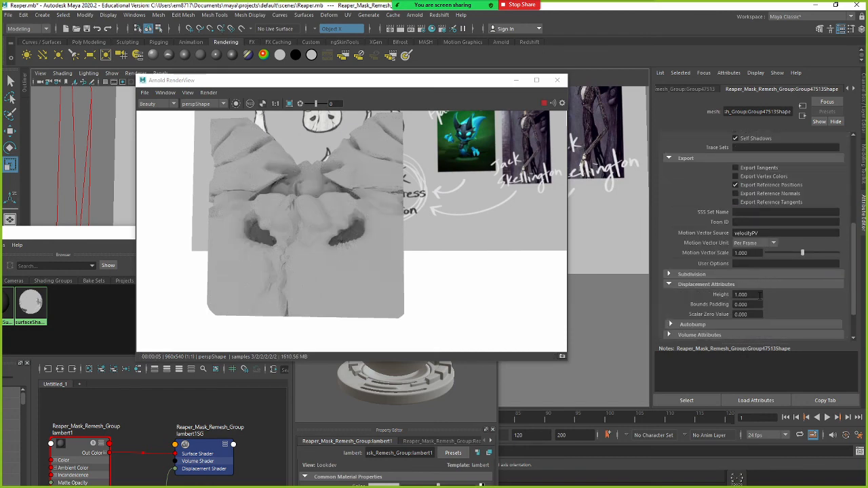
Try displacement Height values of 0.01, 0.03 and 0.06 on the mask and compare the renders
click(760, 294)
text(0.01)
key(Return)
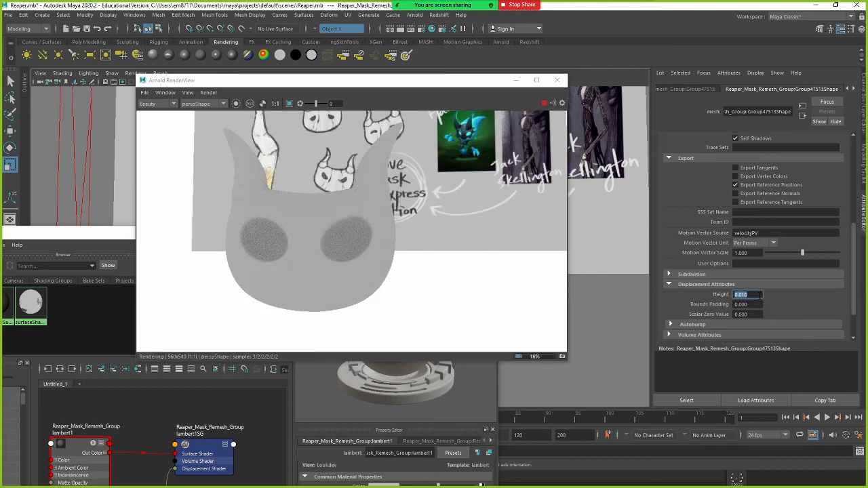
key(BackSpace)
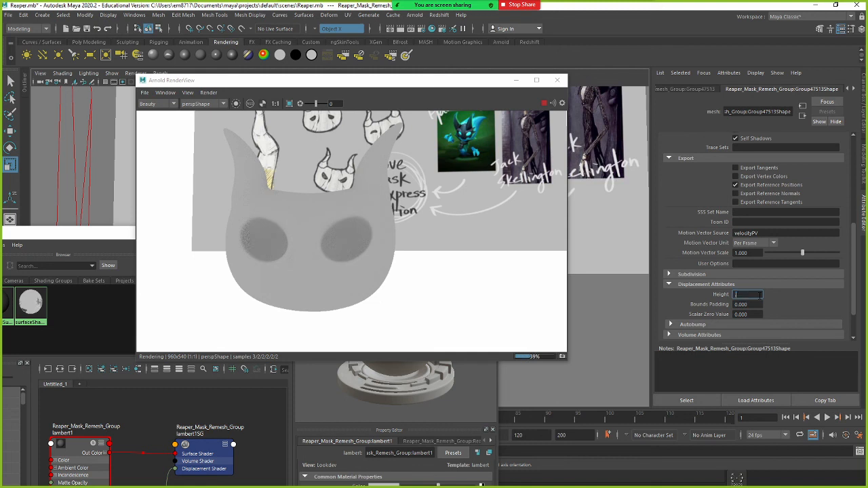
text(.03)
key(Return)
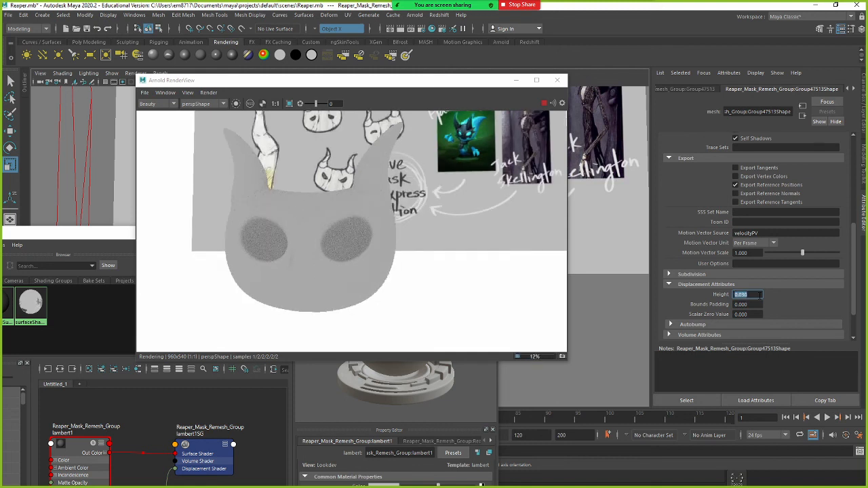
text(.06)
key(Return)
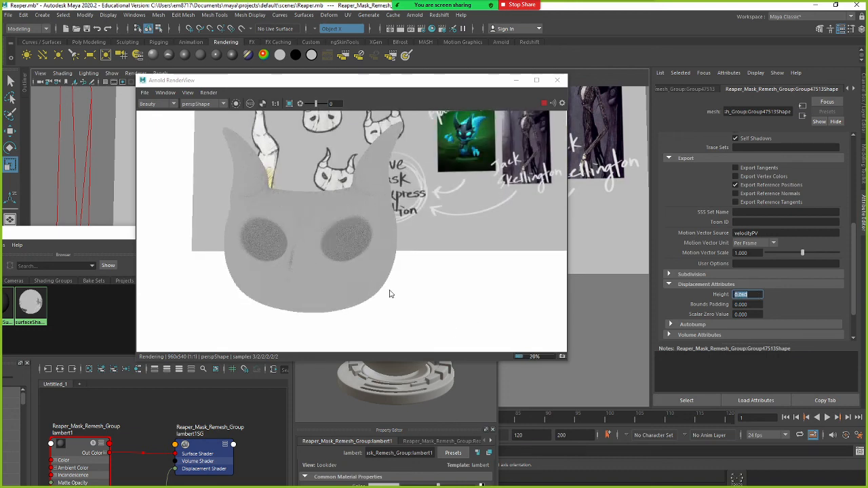
Reframe the mask in the render and set its Arnold displacement Height to 0.1
click(603, 296)
scroll(594, 289, down, 2)
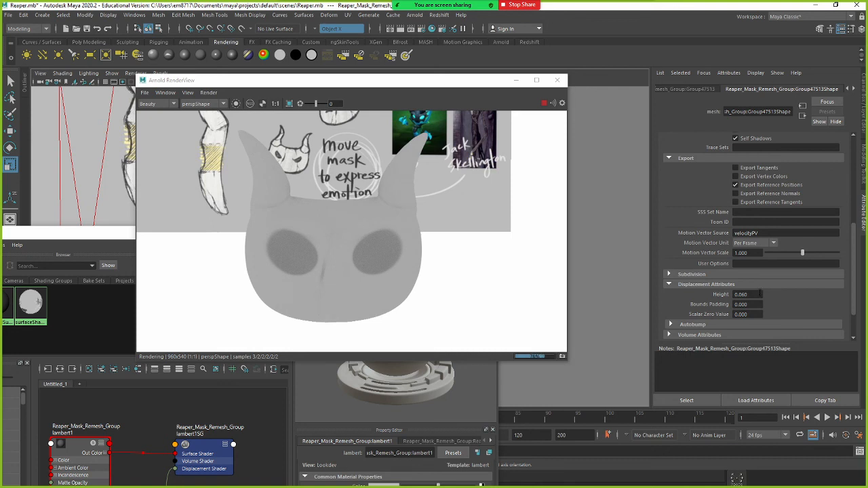
click(758, 294)
text(0.1)
key(Return)
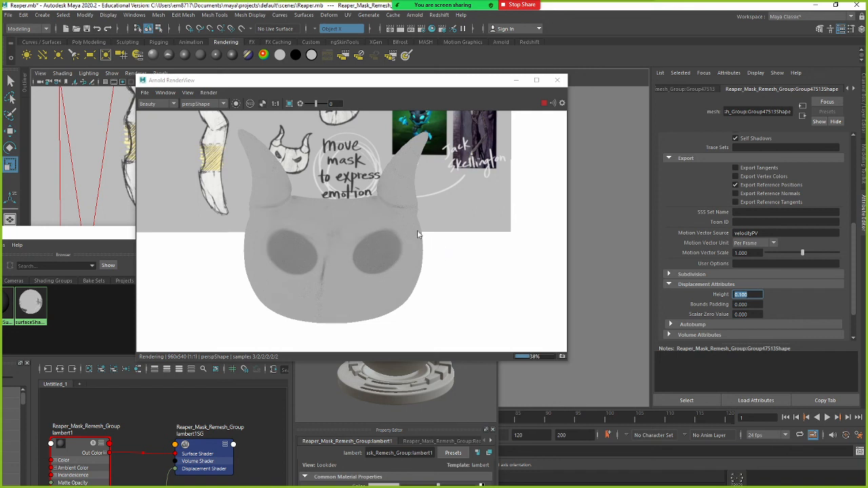
Select the sky dome light, switch to Chrome and search for hdrihaven to open the HDRI Haven website
click(621, 221)
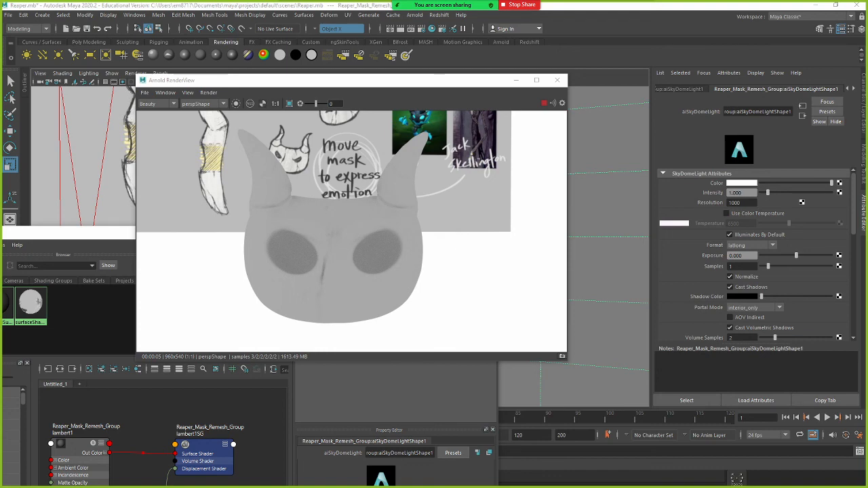
drag(1, 24, 477, 96)
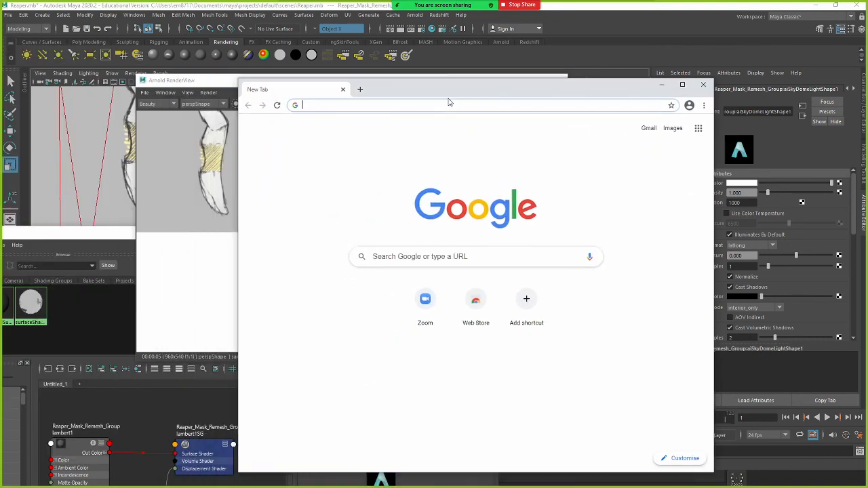
click(449, 102)
text(hdri)
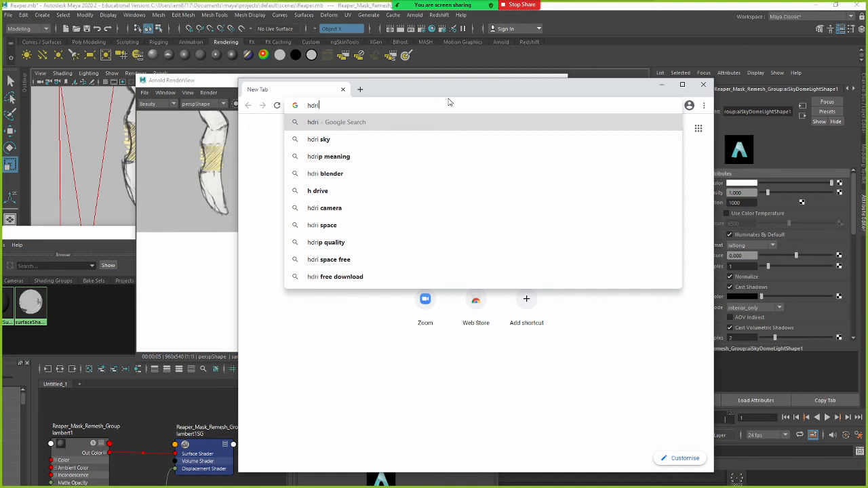
text(haven)
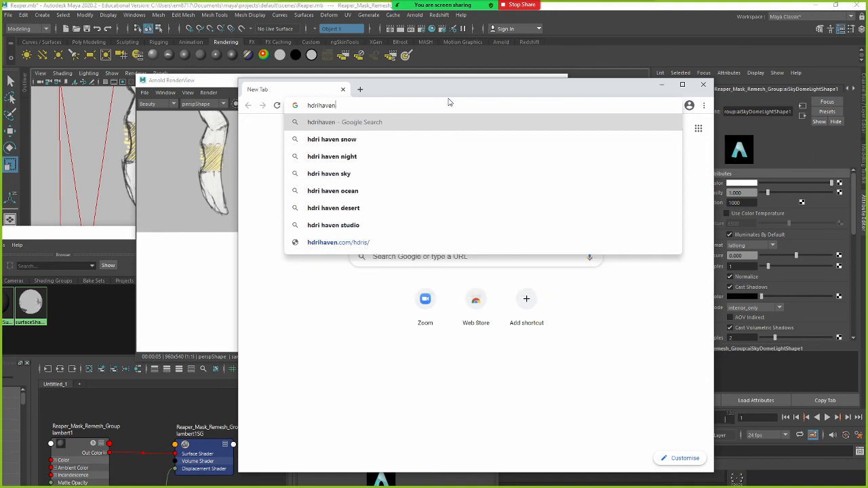
key(Return)
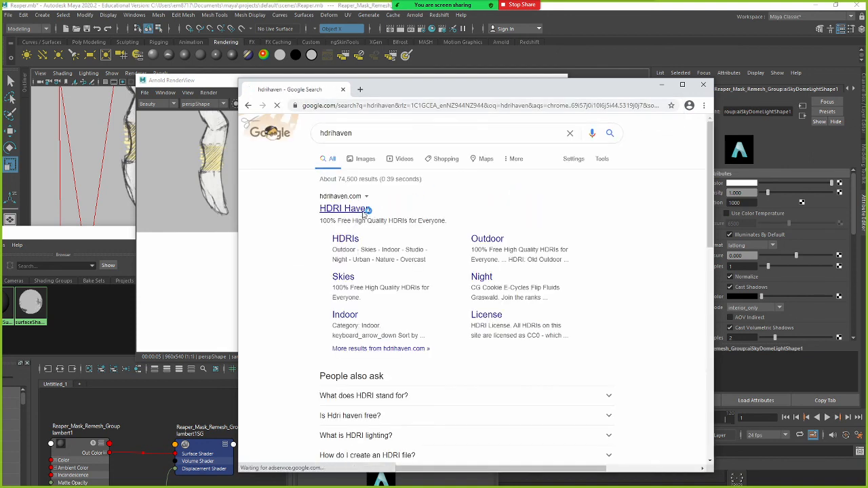
click(288, 206)
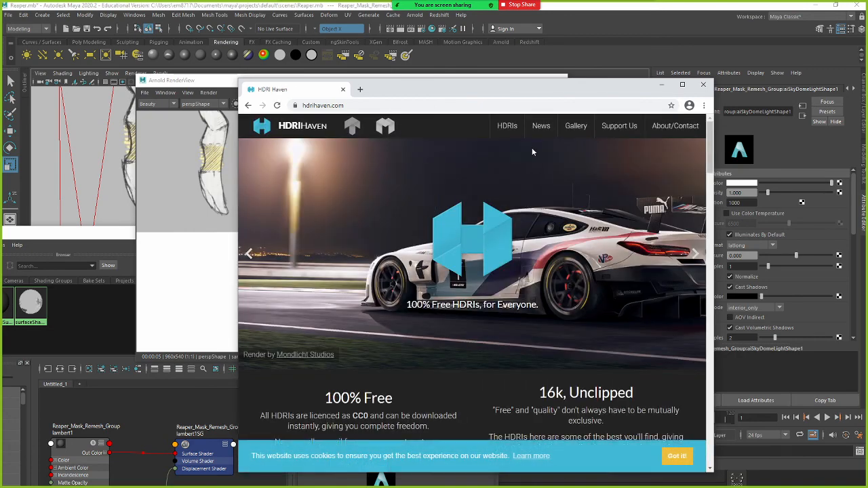
Browse the outdoor HDRIs and download Reinforced Concrete 02 as a 2k HDR file
click(507, 126)
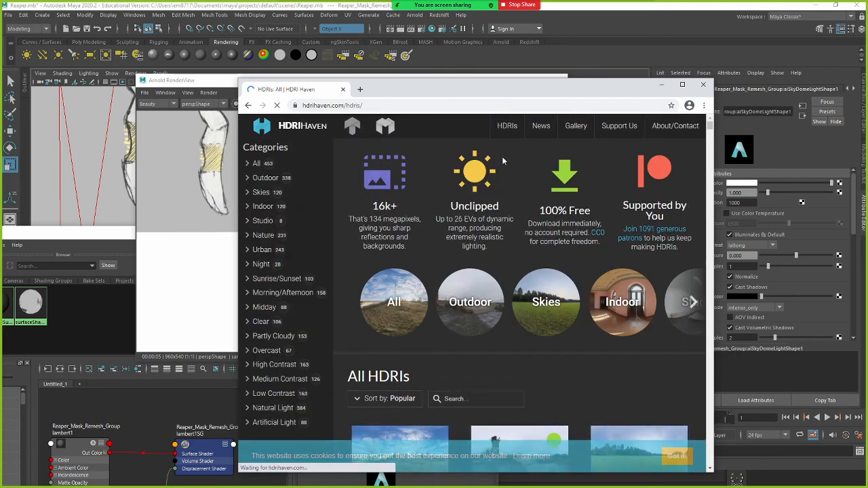
scroll(473, 251, down, 1)
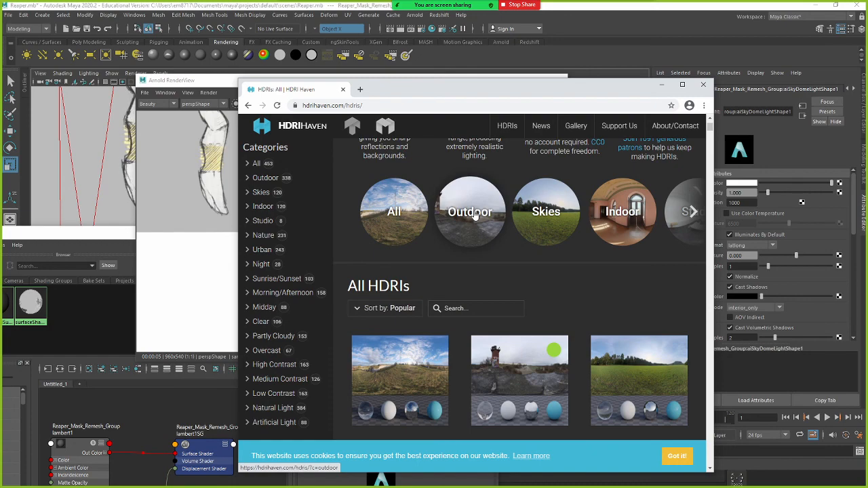
click(475, 215)
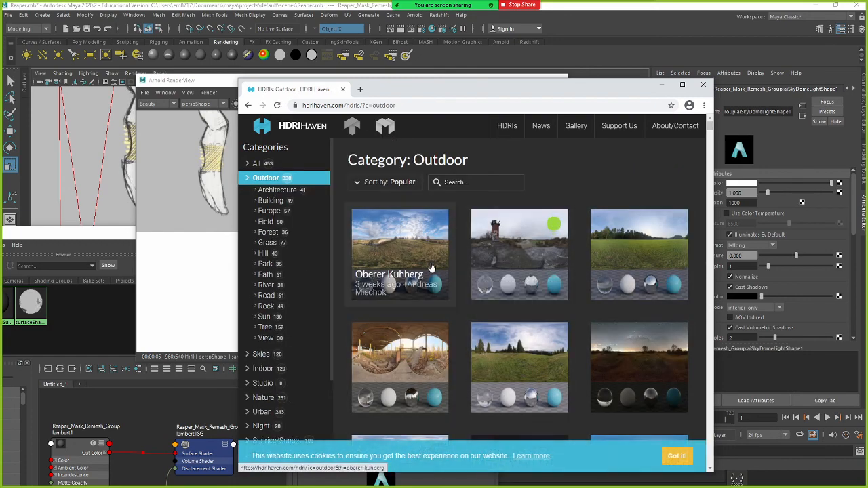
scroll(432, 268, down, 1)
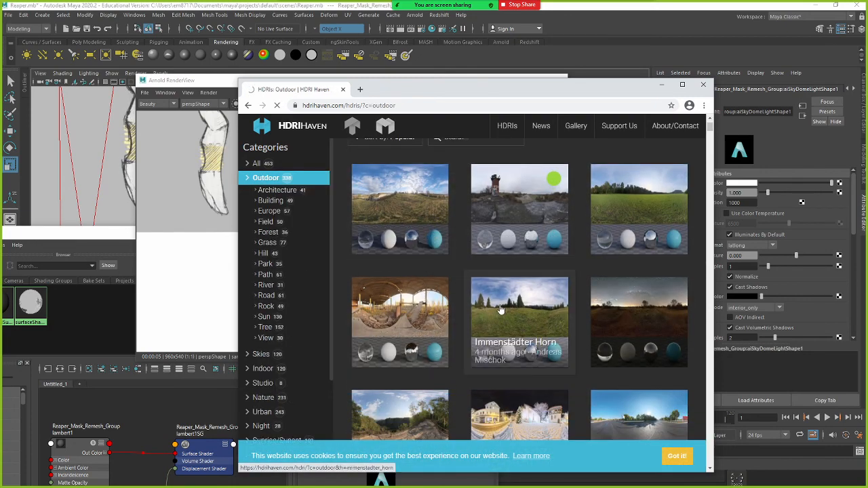
scroll(489, 294, down, 2)
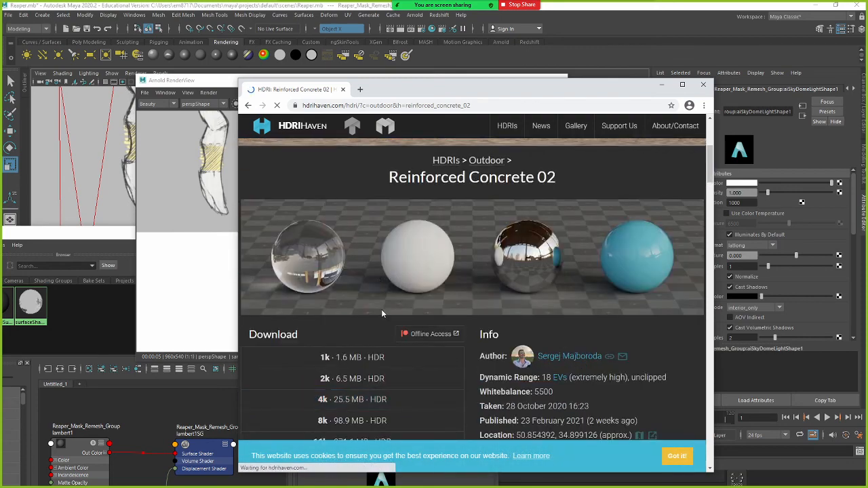
scroll(382, 314, down, 2)
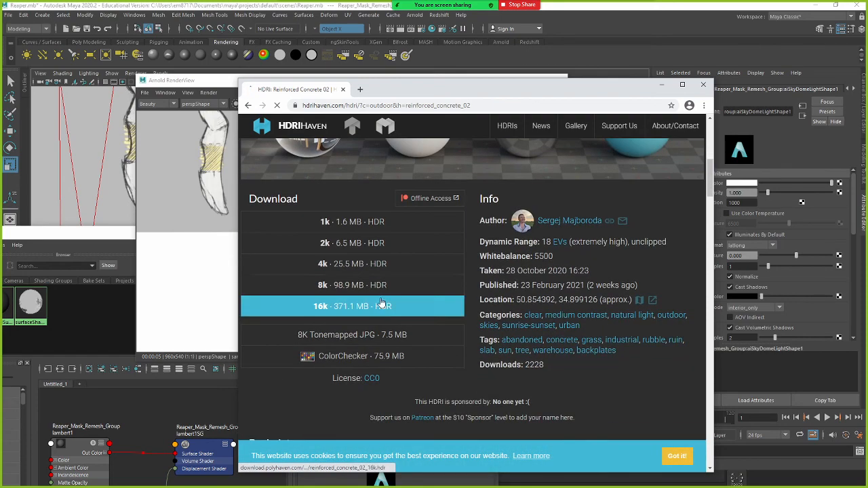
click(359, 250)
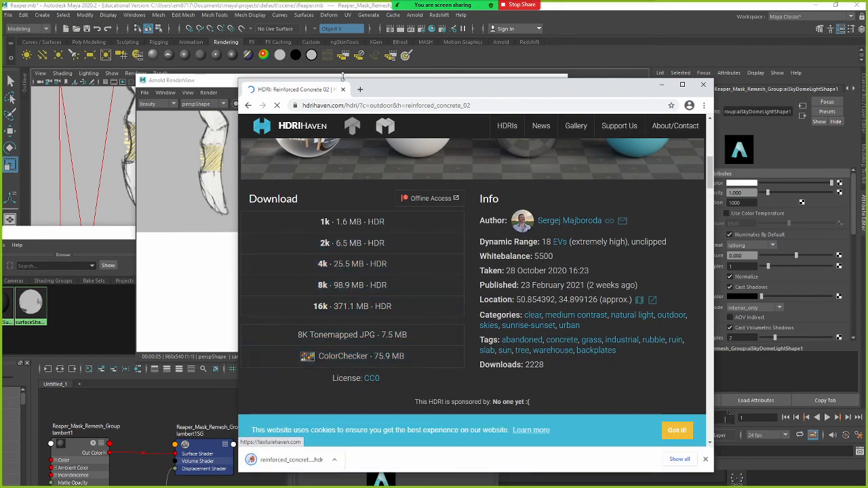
Switch back to Maya, connect a File texture to the sky dome light's Color and stop the Arnold render
click(356, 8)
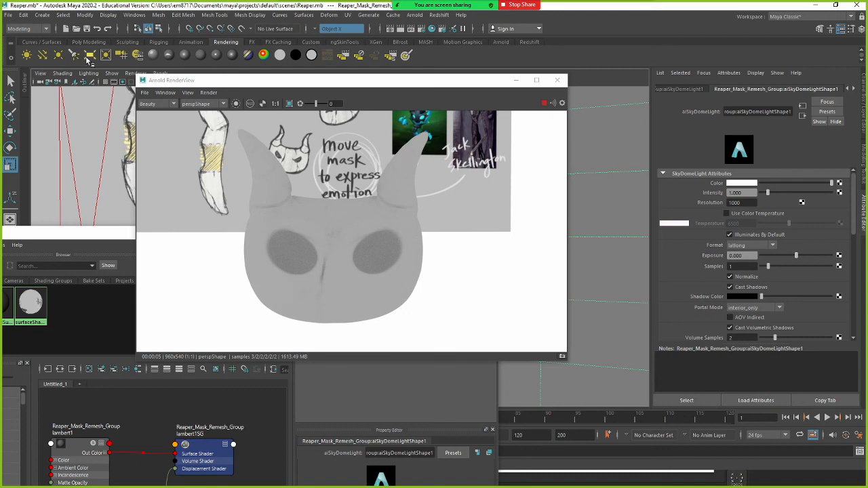
click(505, 42)
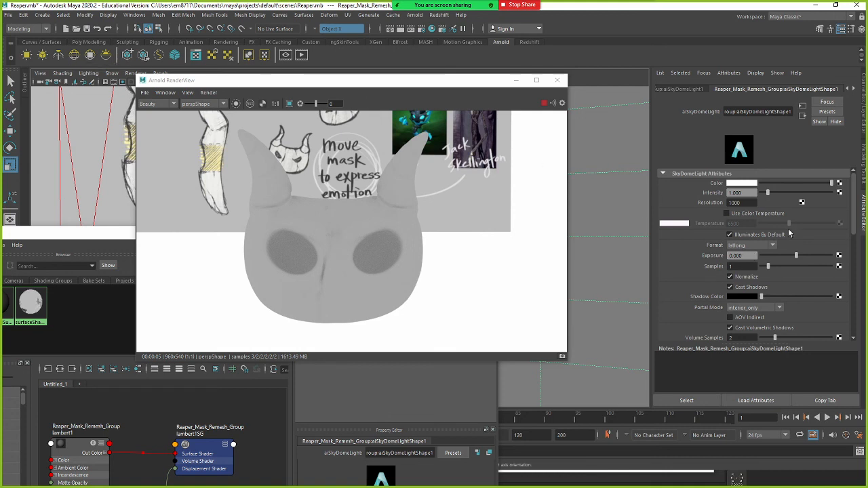
click(840, 183)
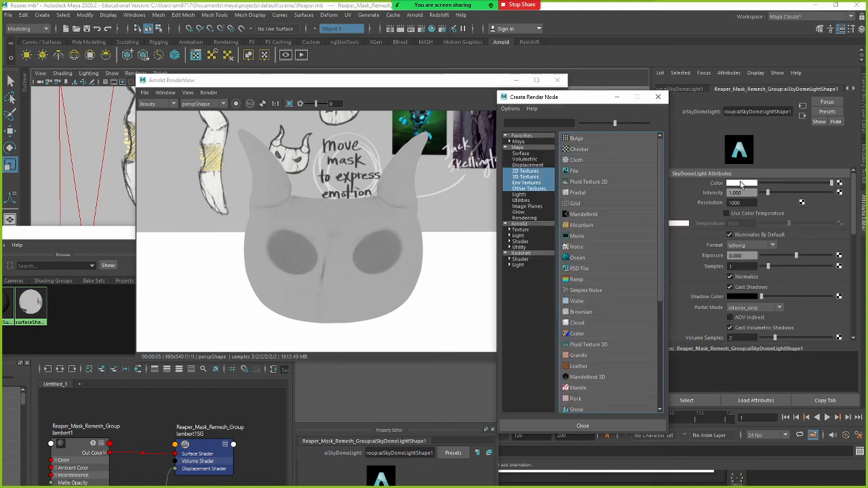
click(621, 171)
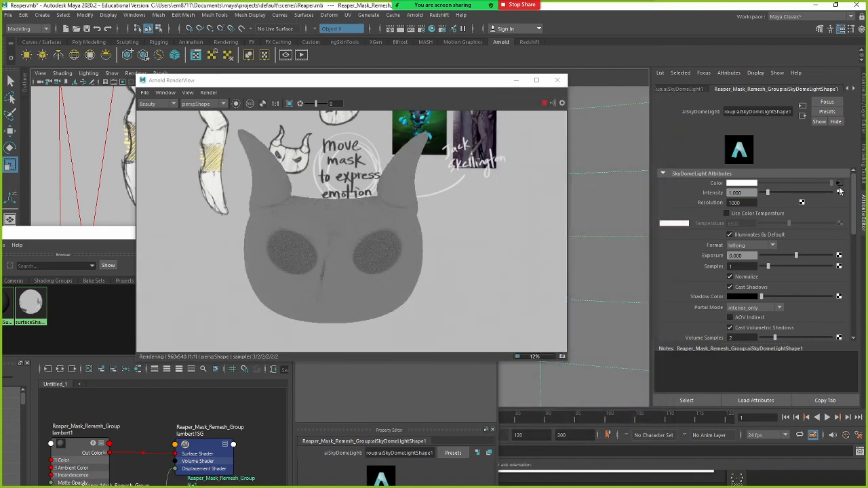
click(545, 104)
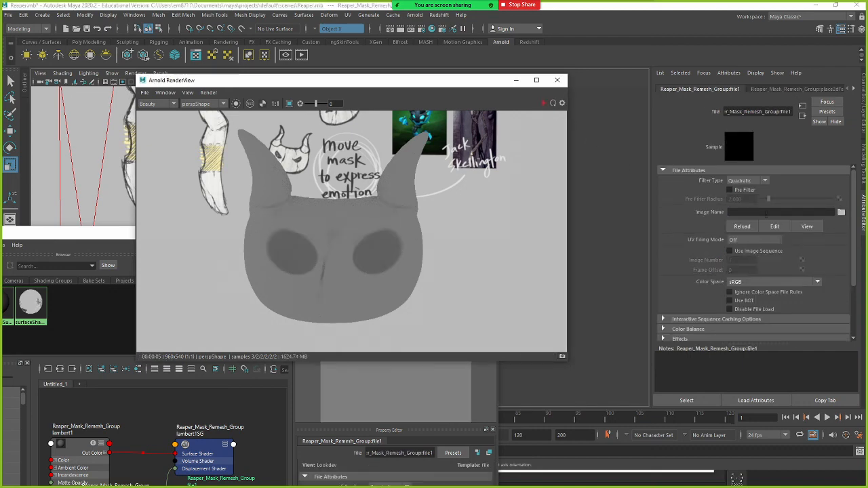
Load reinforced_concrete_02_2k.hdr from Downloads into the sky dome's file texture and restart the Arnold render
click(842, 212)
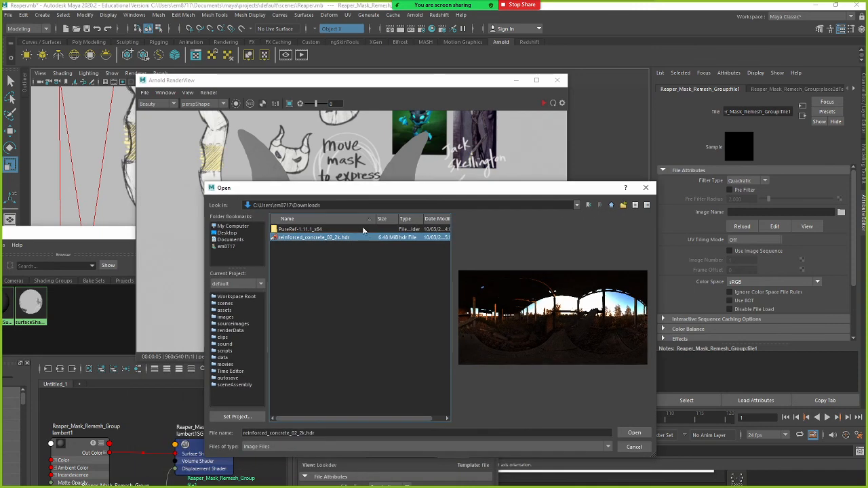
double_click(363, 231)
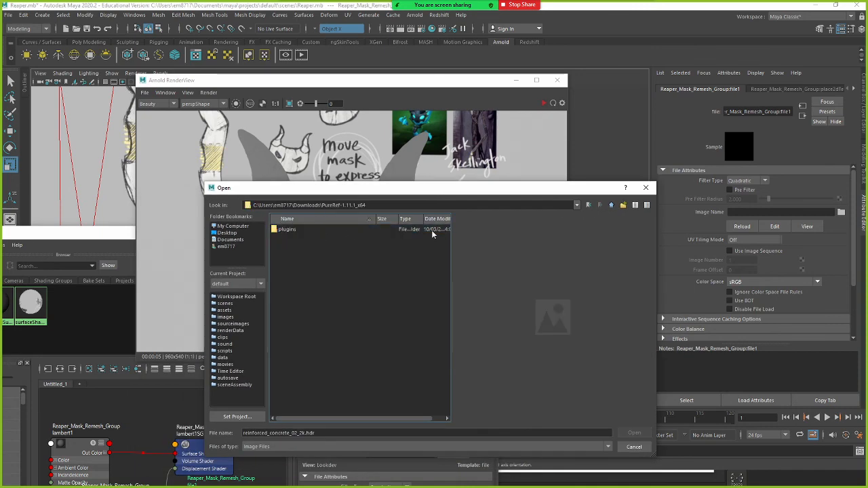
click(611, 206)
double_click(316, 238)
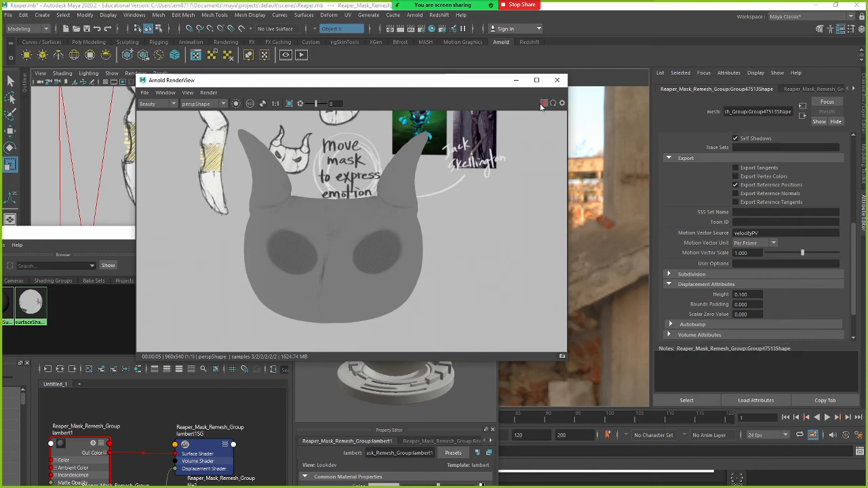
click(543, 103)
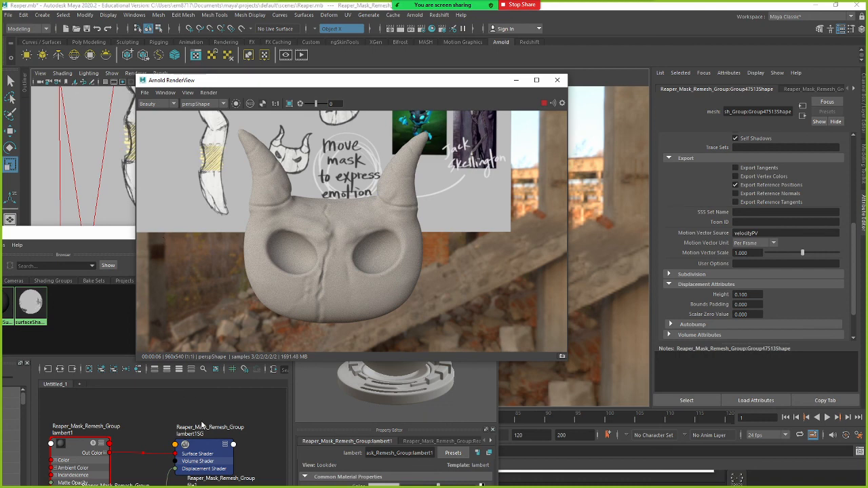
Set the mask's displacement Height to 0.07 and move the render window aside to uncover the mesh
click(751, 295)
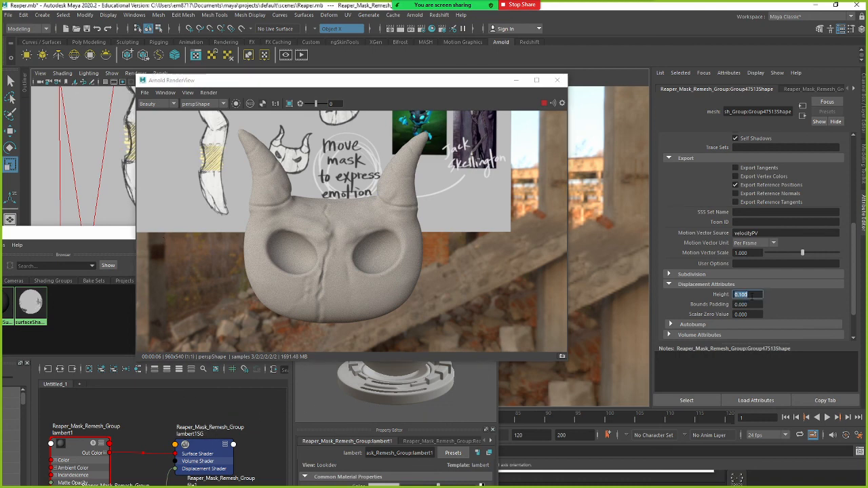
text(.07)
key(Return)
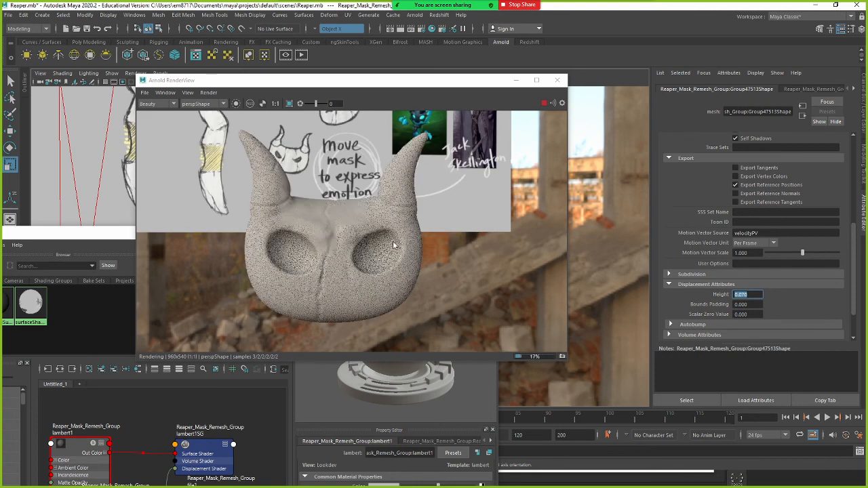
click(119, 237)
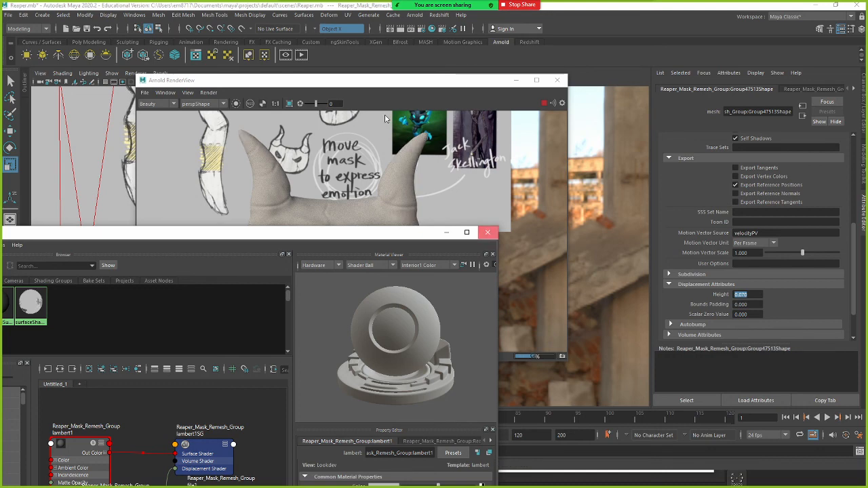
drag(401, 83, 591, 51)
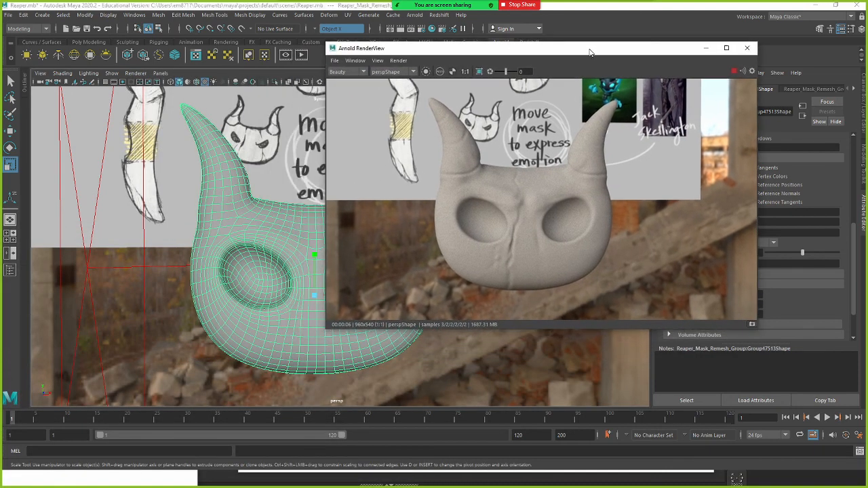
click(276, 248)
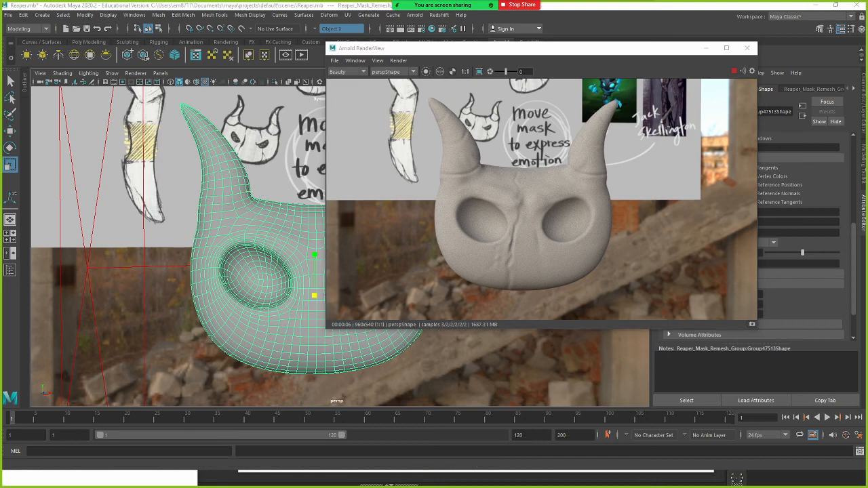
Switch to ZBrush and raise the Reaper Mask Low subtool to subdivision level 5 to compare its sculpted detail
key(alt+Tab)
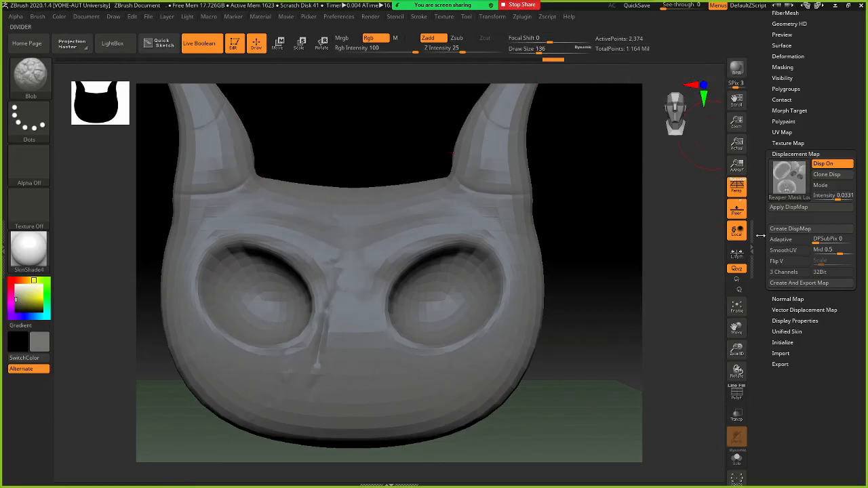
scroll(829, 102, up, 5)
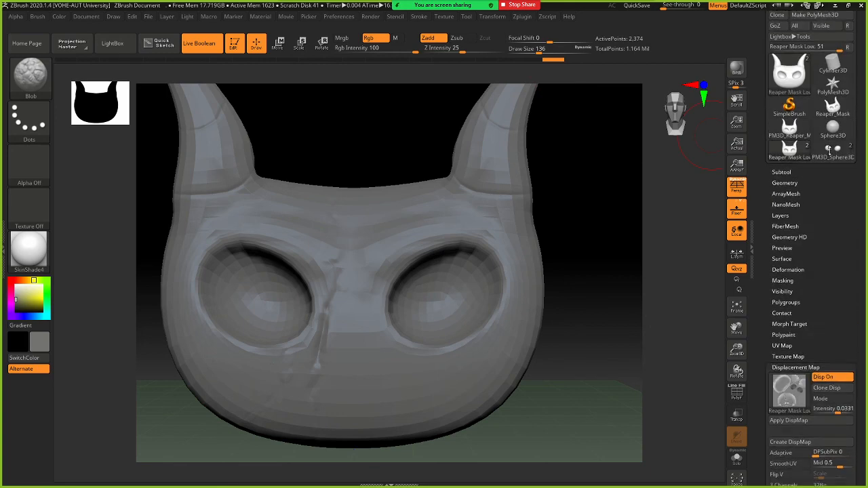
click(796, 174)
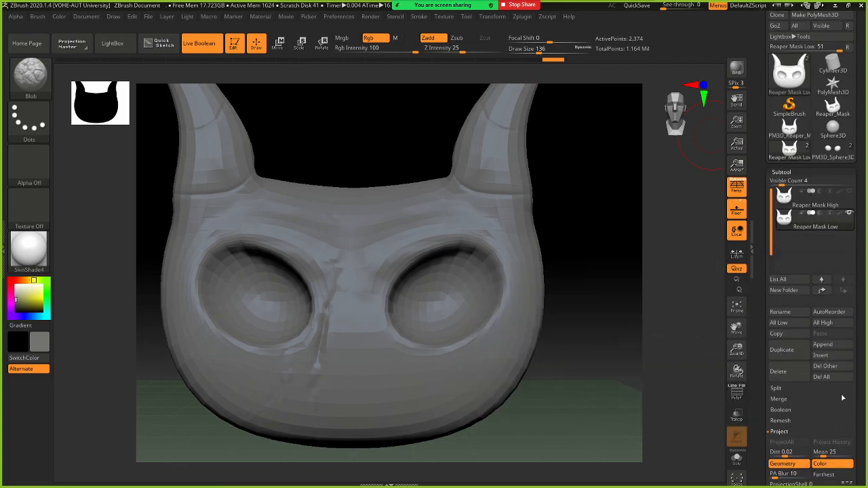
drag(858, 308, 856, 267)
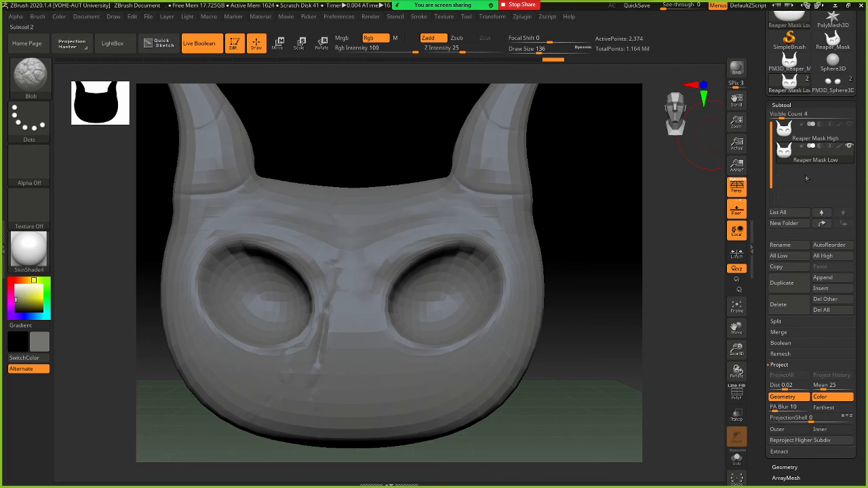
drag(857, 336, 857, 242)
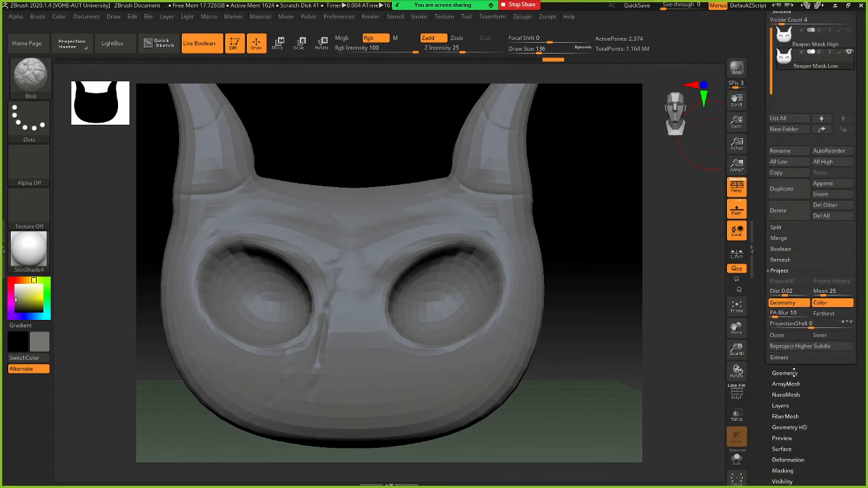
click(785, 373)
drag(856, 198, 862, 260)
mouse_move(775, 149)
mouse_down()
mouse_move(825, 151)
mouse_move(772, 149)
mouse_up()
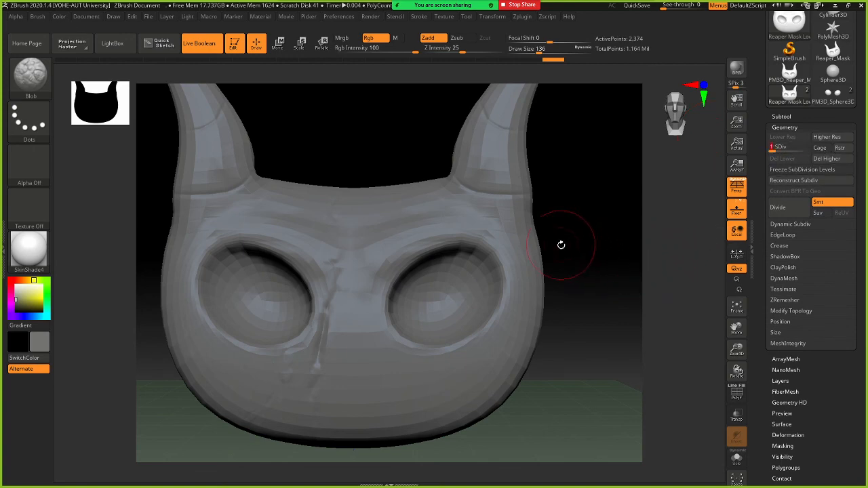
drag(774, 148, 808, 147)
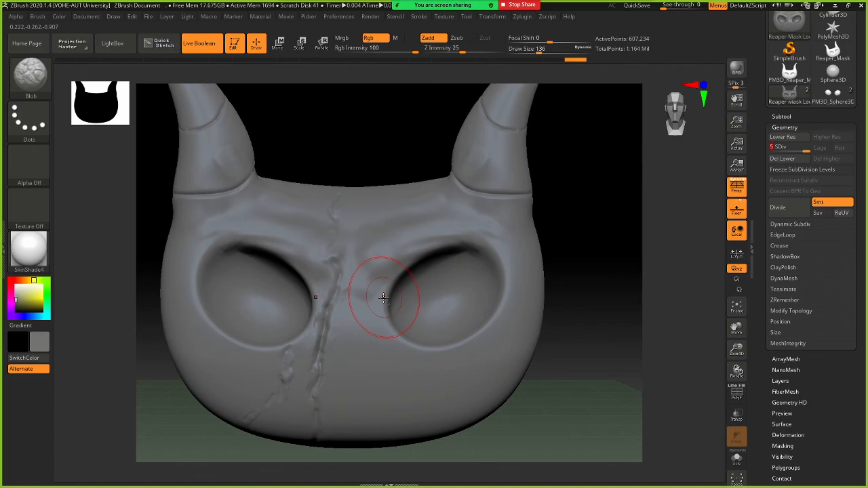
Switch back to Maya and stop the running Arnold render
key(alt+Tab)
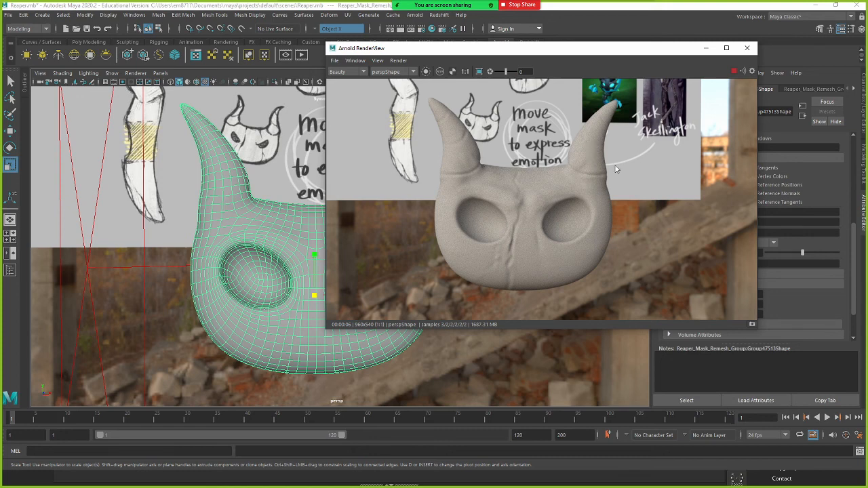
click(734, 71)
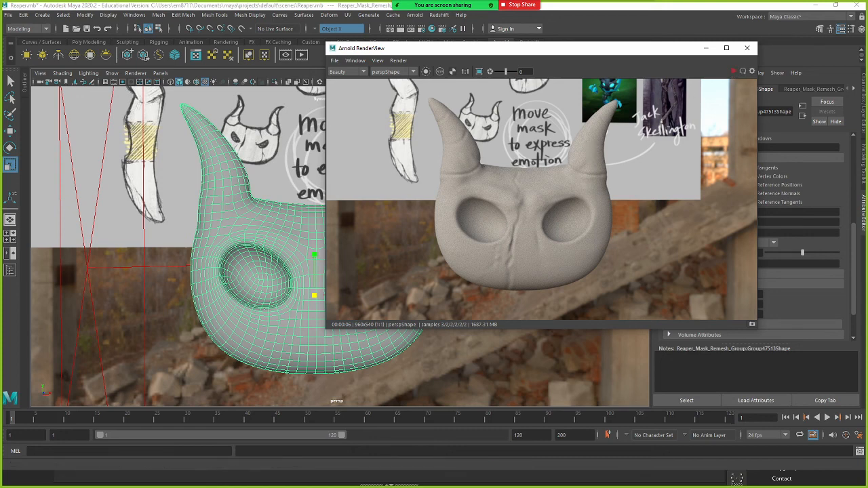